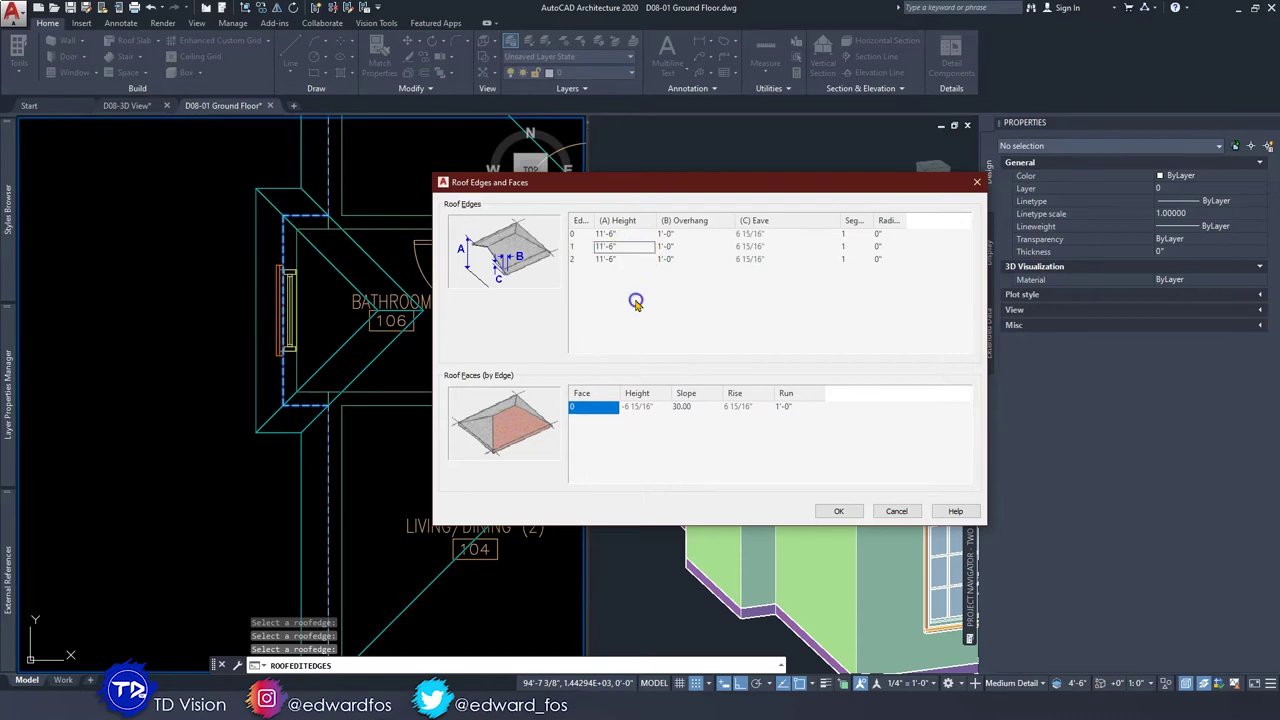
Accept the edge heights and face slope of the bathroom projection's roof and inspect it in the 3D viewport.
left_click(840, 511)
key("Escape")
left_click(754, 483)
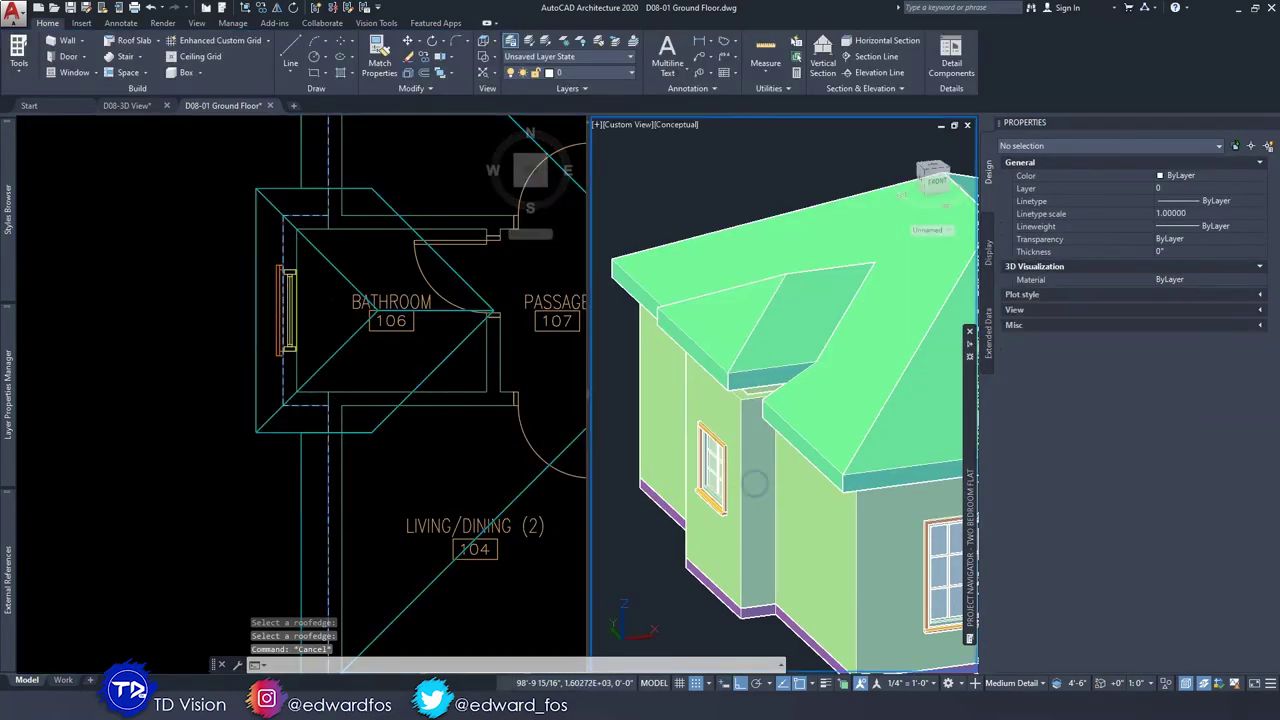
scroll(755, 485, "up", 2)
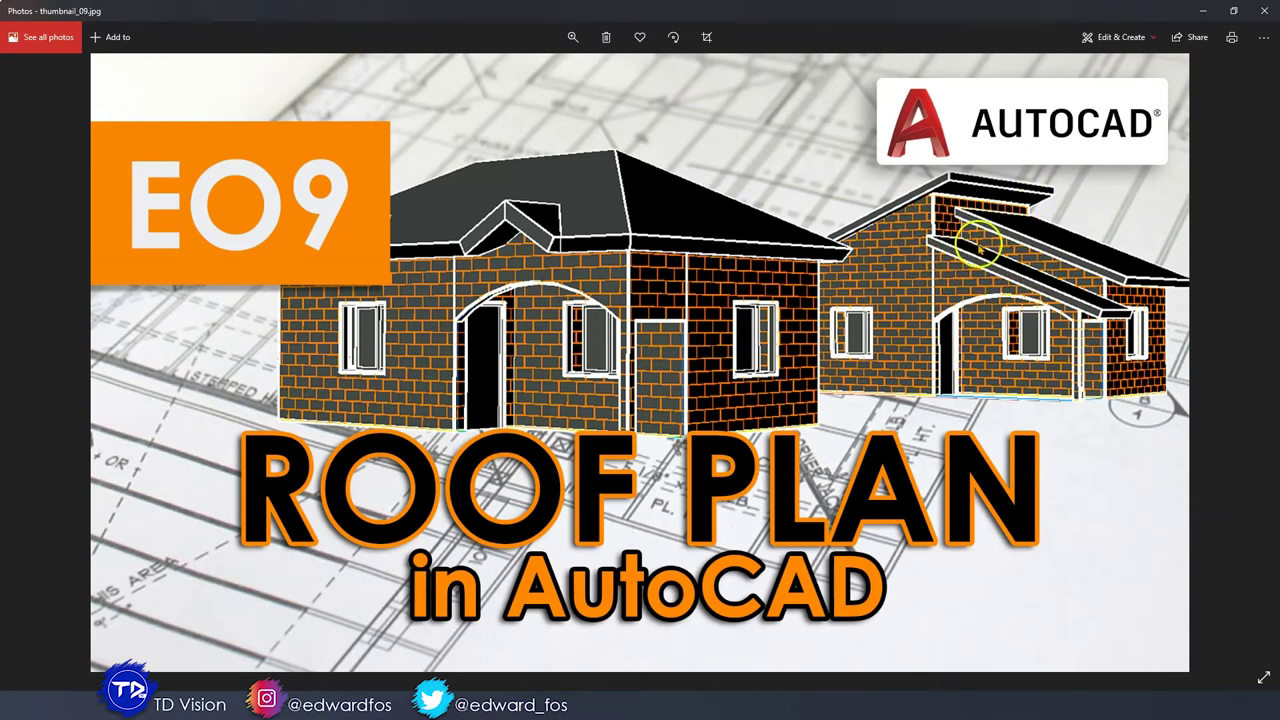
Close the thumbnail image and examine the roofless house in the D08-3D View and D08-01 Ground Floor drawings.
left_click(1264, 10)
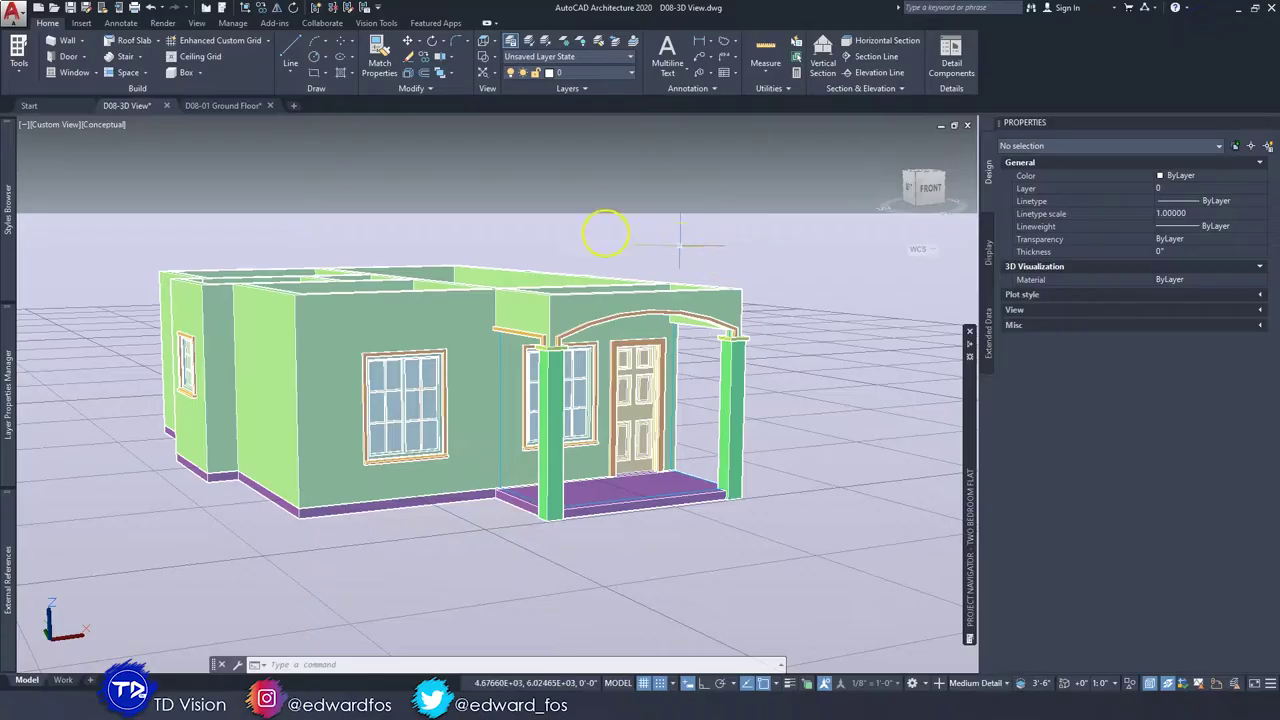
mouse_move(390, 278)
middle_mouse_down("shift")
mouse_move(400, 371)
mouse_move(392, 281)
mouse_move(457, 235)
mouse_move(500, 251)
mouse_move(490, 245)
middle_mouse_up("shift")
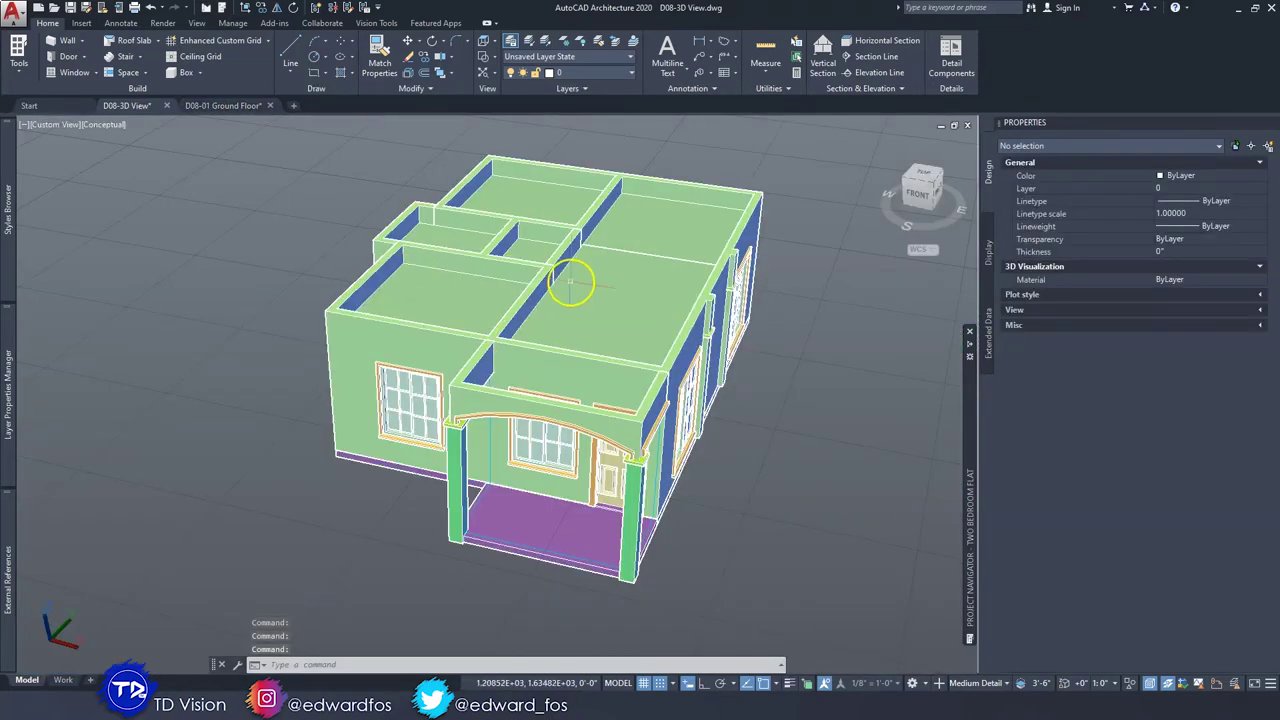
middle_click_drag(560, 343, 520, 330, "shift")
left_click(220, 106)
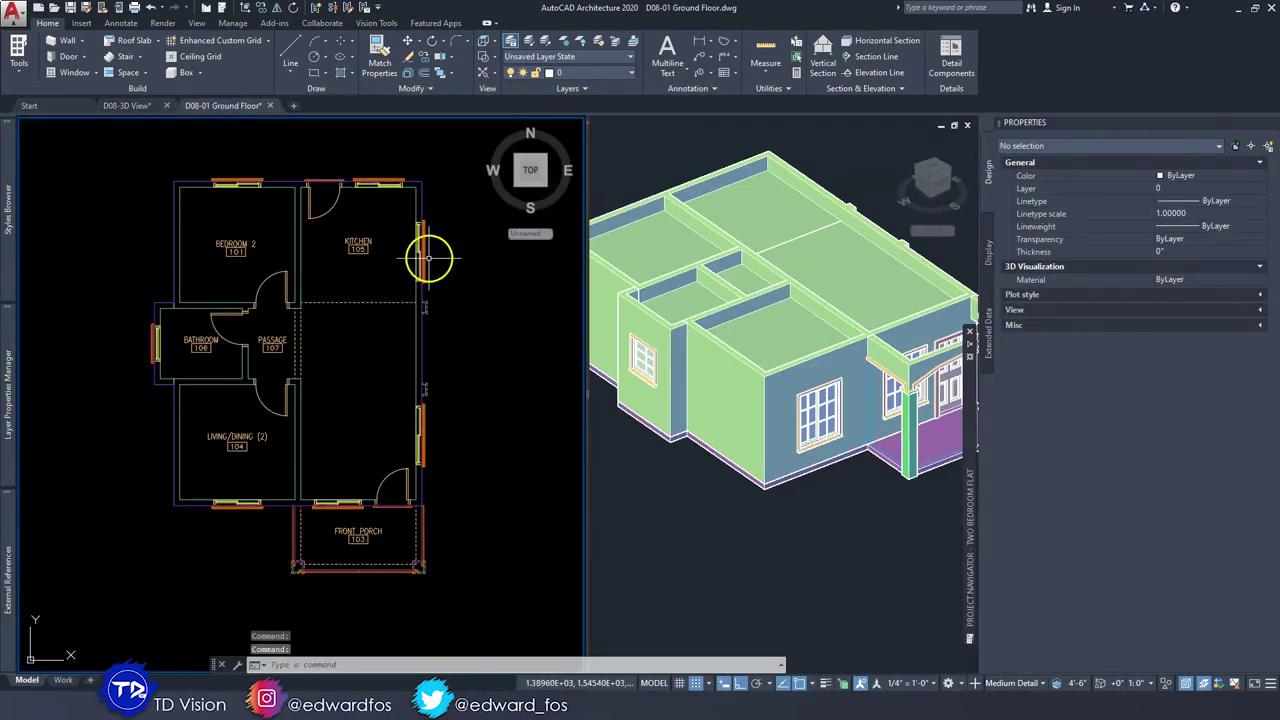
left_click(638, 474)
scroll(687, 446, "down", 2)
middle_click_drag(687, 446, 655, 440, "shift")
left_click(165, 205)
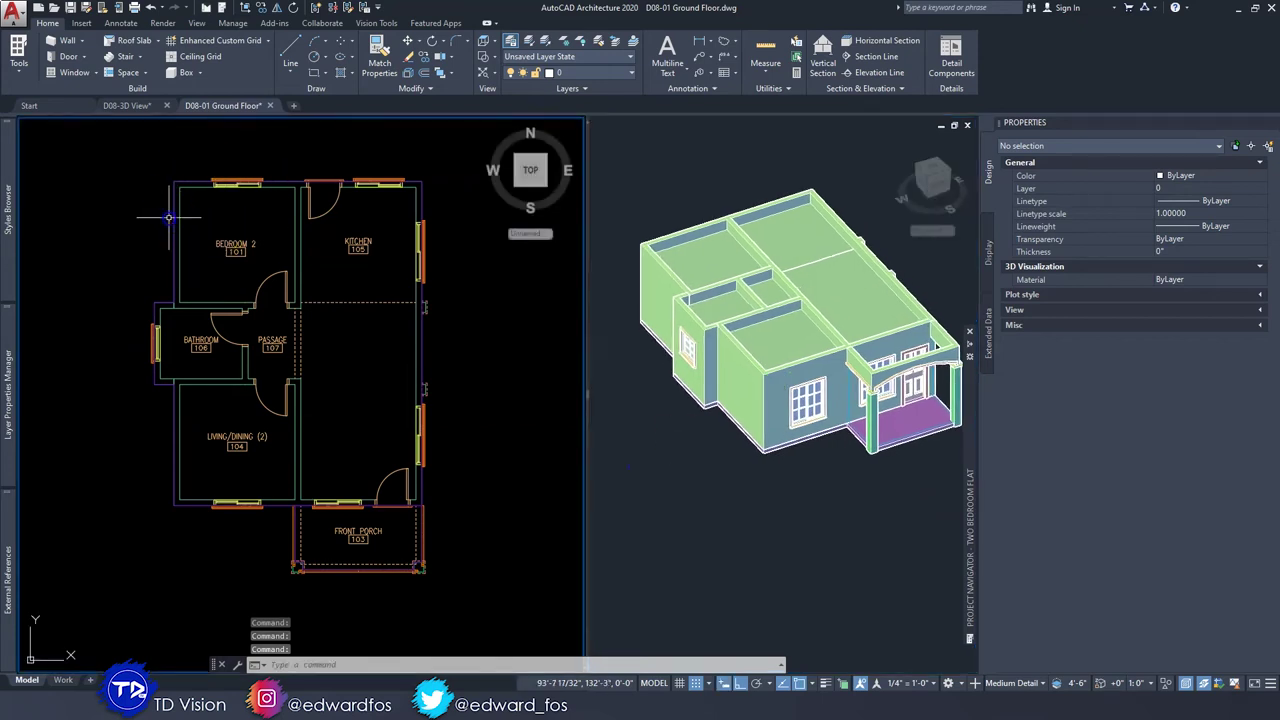
left_click(770, 430)
mouse_move(780, 400)
middle_mouse_down("shift")
mouse_move(790, 405)
mouse_move(760, 428)
mouse_move(787, 402)
middle_mouse_up("shift")
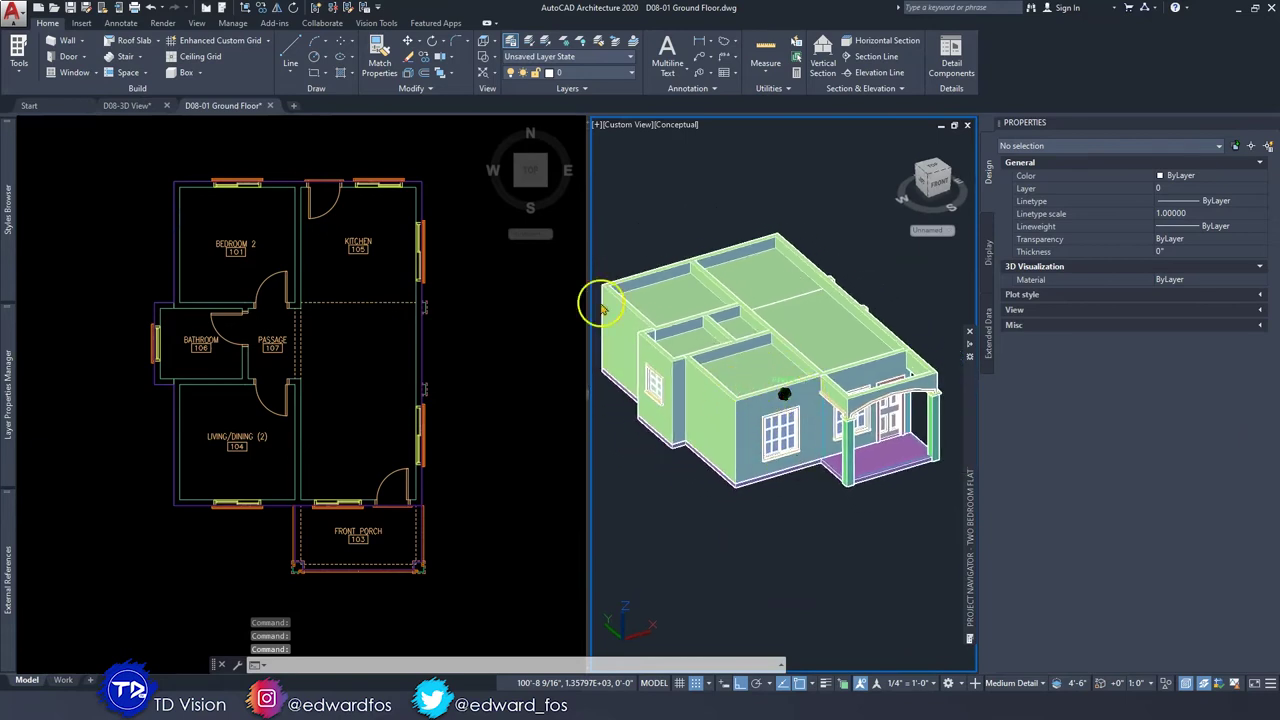
Set the visual style of the D08-3D View drawing to Hidden and return to the D08-01 Ground Floor drawing.
left_click(130, 106)
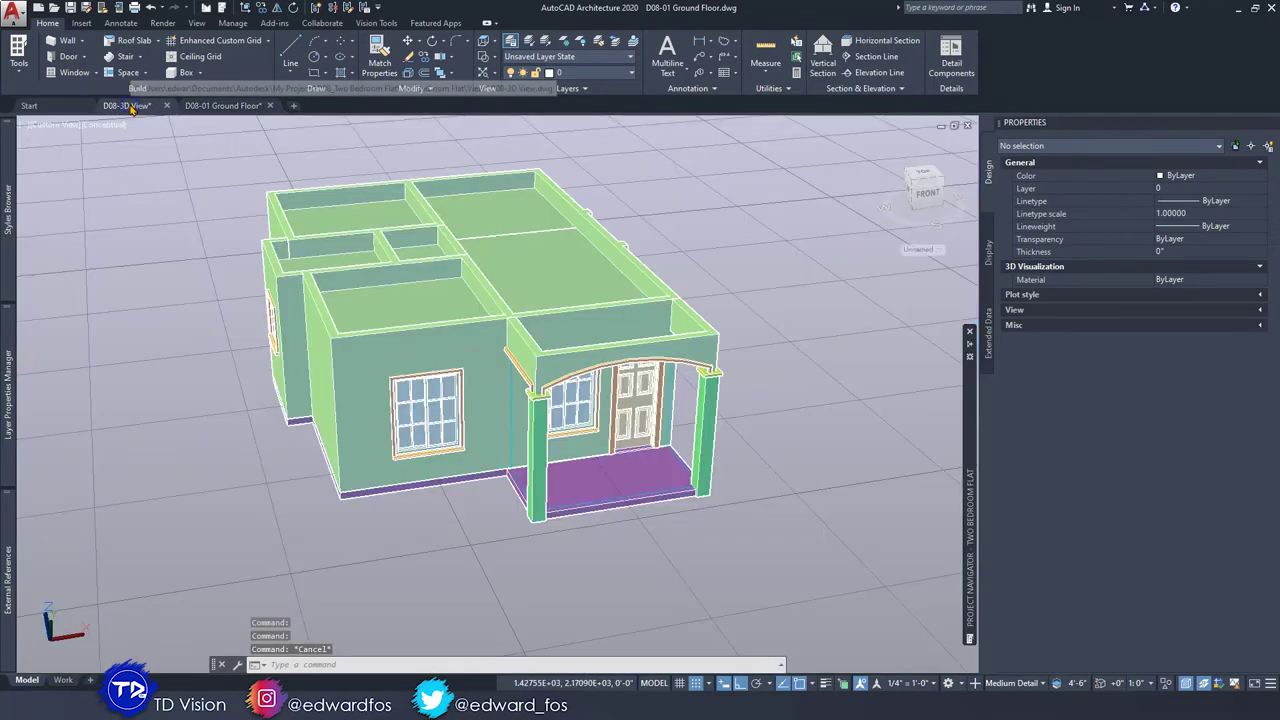
middle_click_drag(417, 387, 192, 148, "shift")
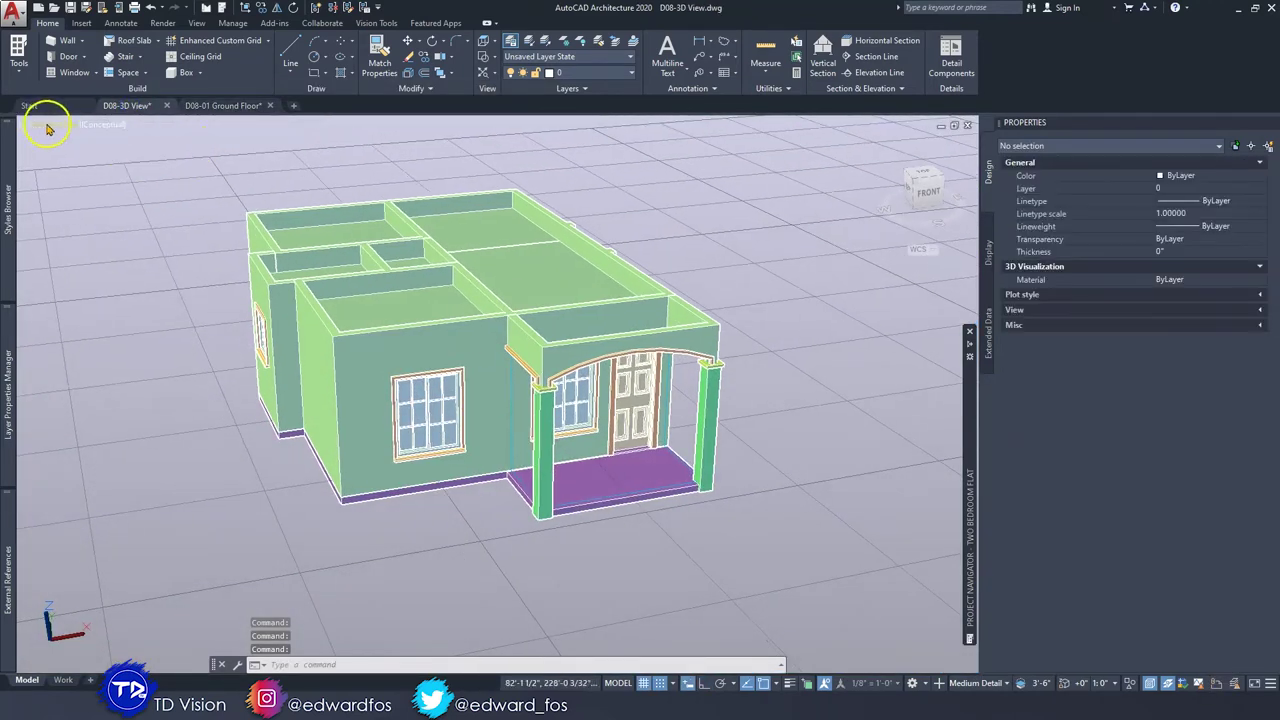
left_click(100, 124)
left_click(142, 187)
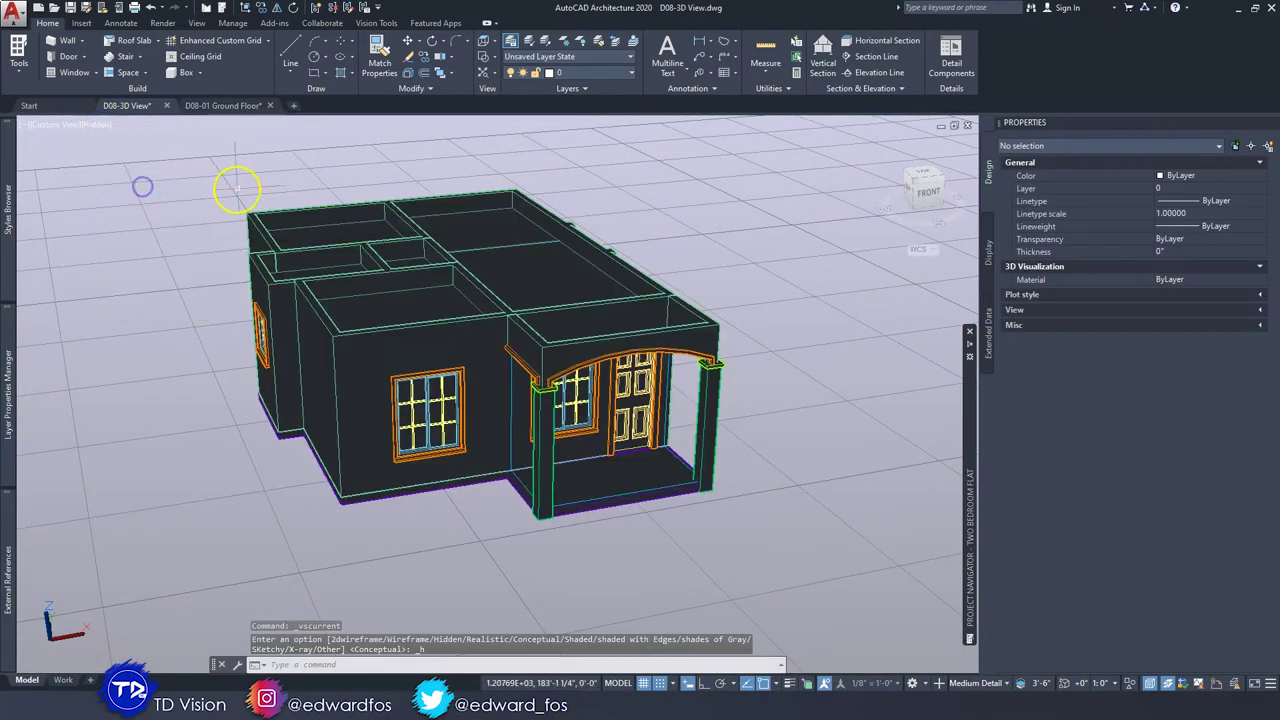
left_click(208, 106)
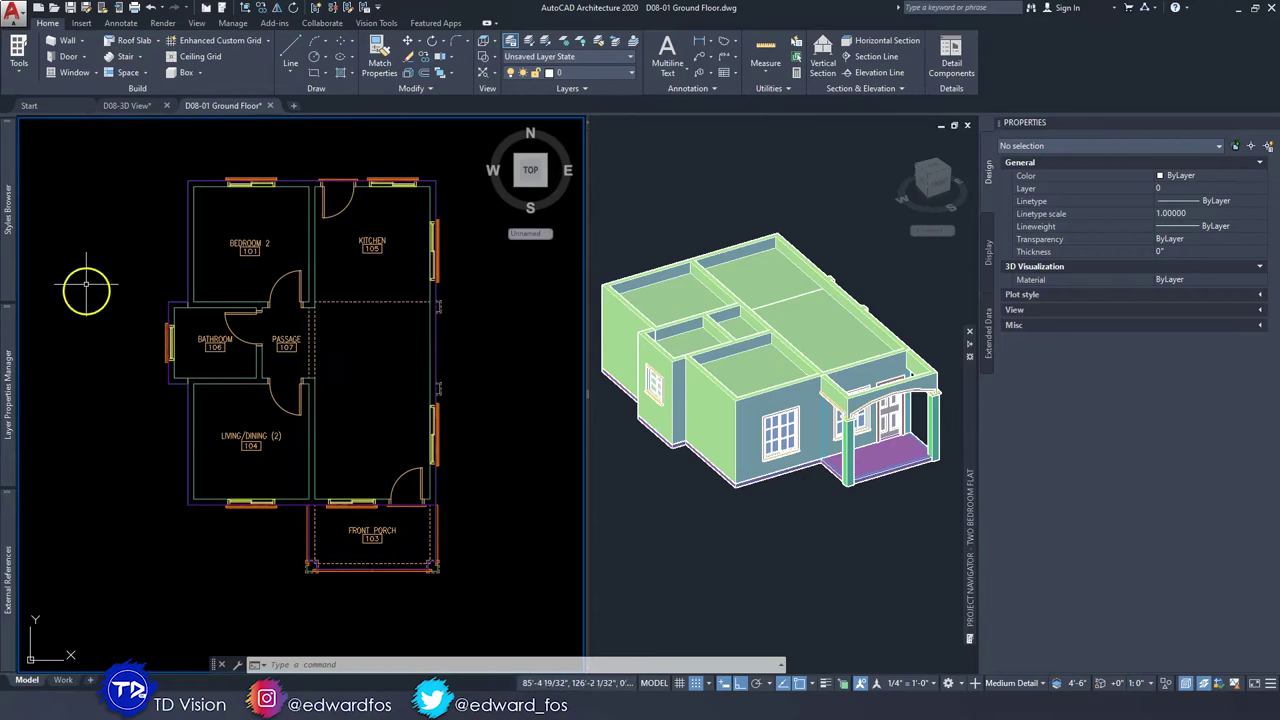
left_click(20, 64)
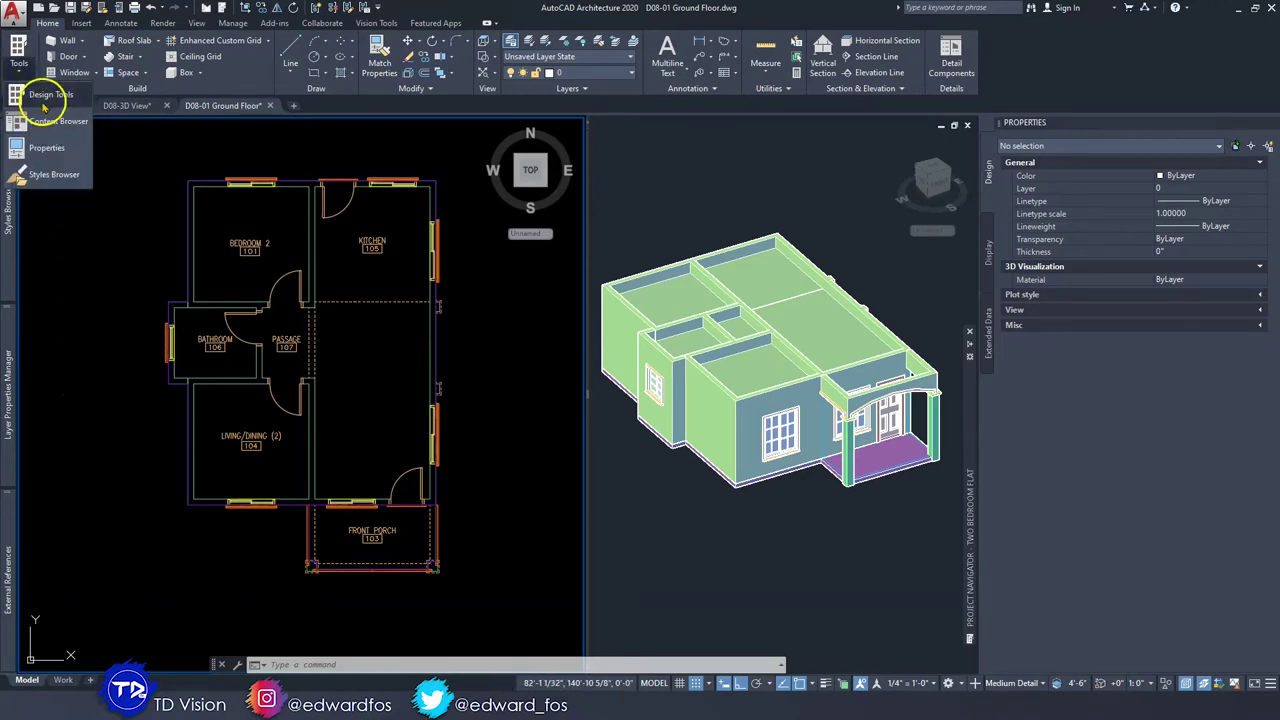
left_click(40, 95)
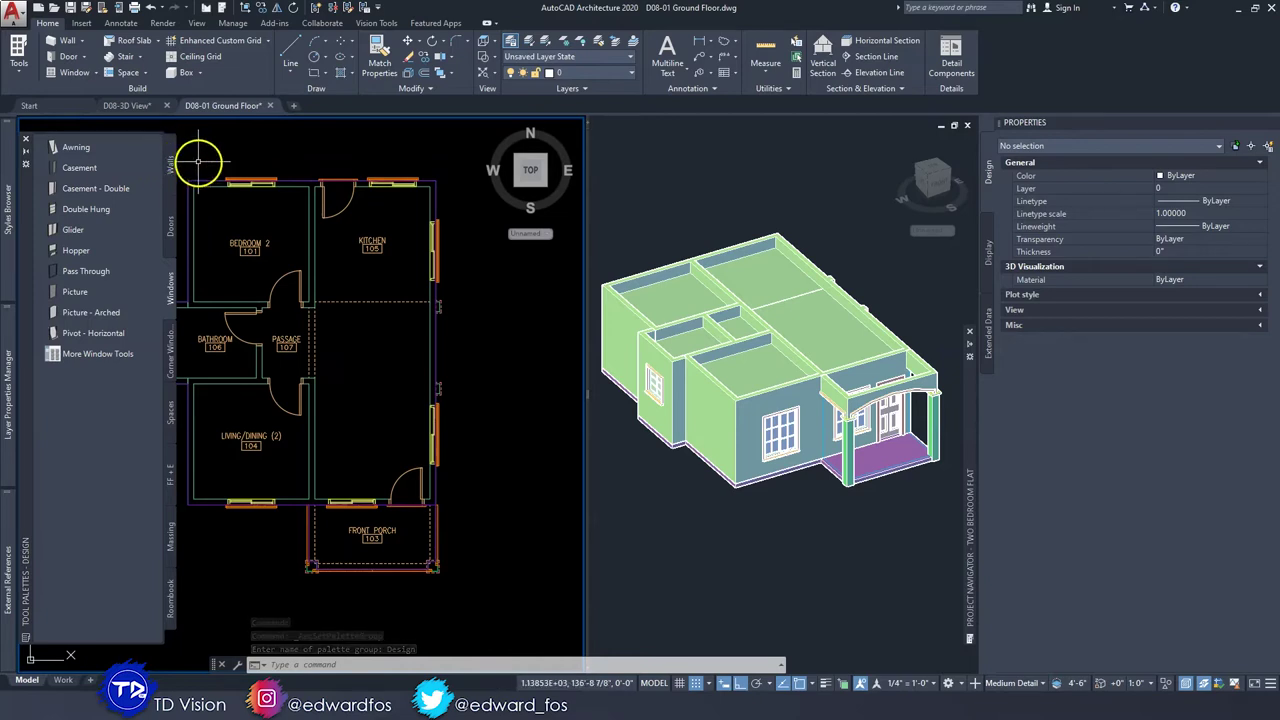
left_click(192, 148)
left_click(26, 139)
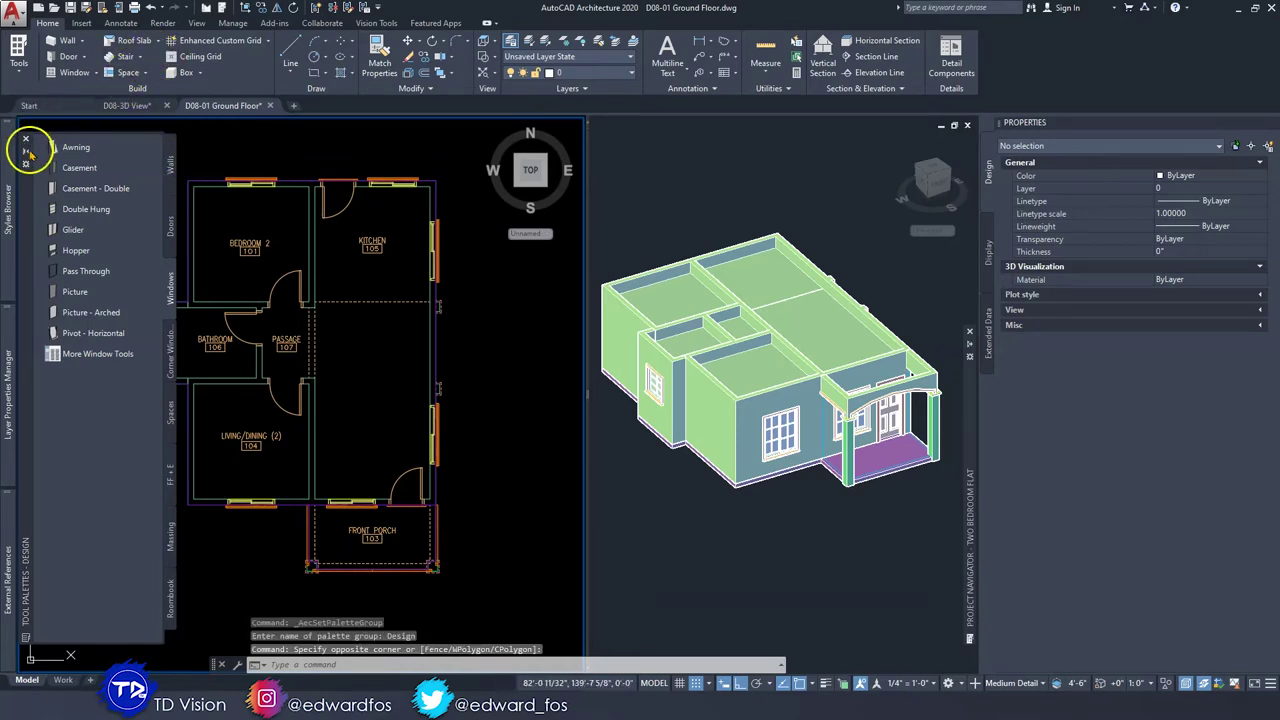
Start a new roof with a Plumb edge cut and a plate height of 10'-0".
left_click(156, 44)
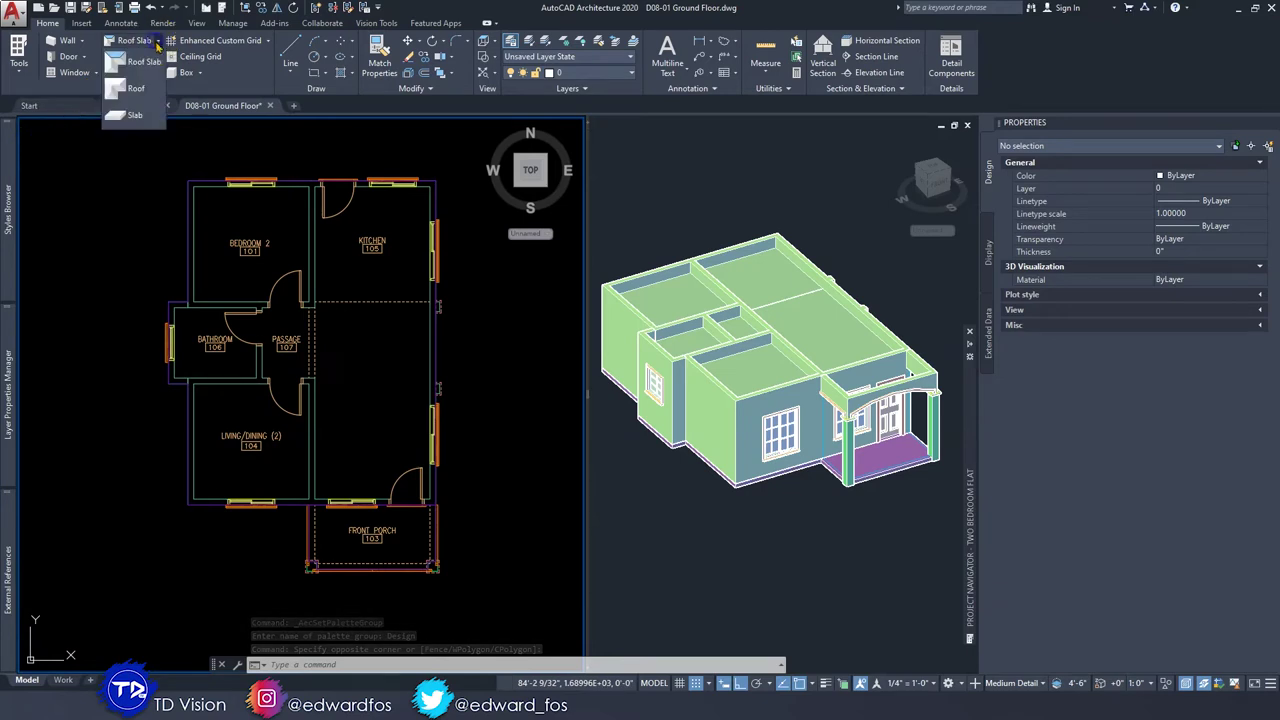
left_click(141, 93)
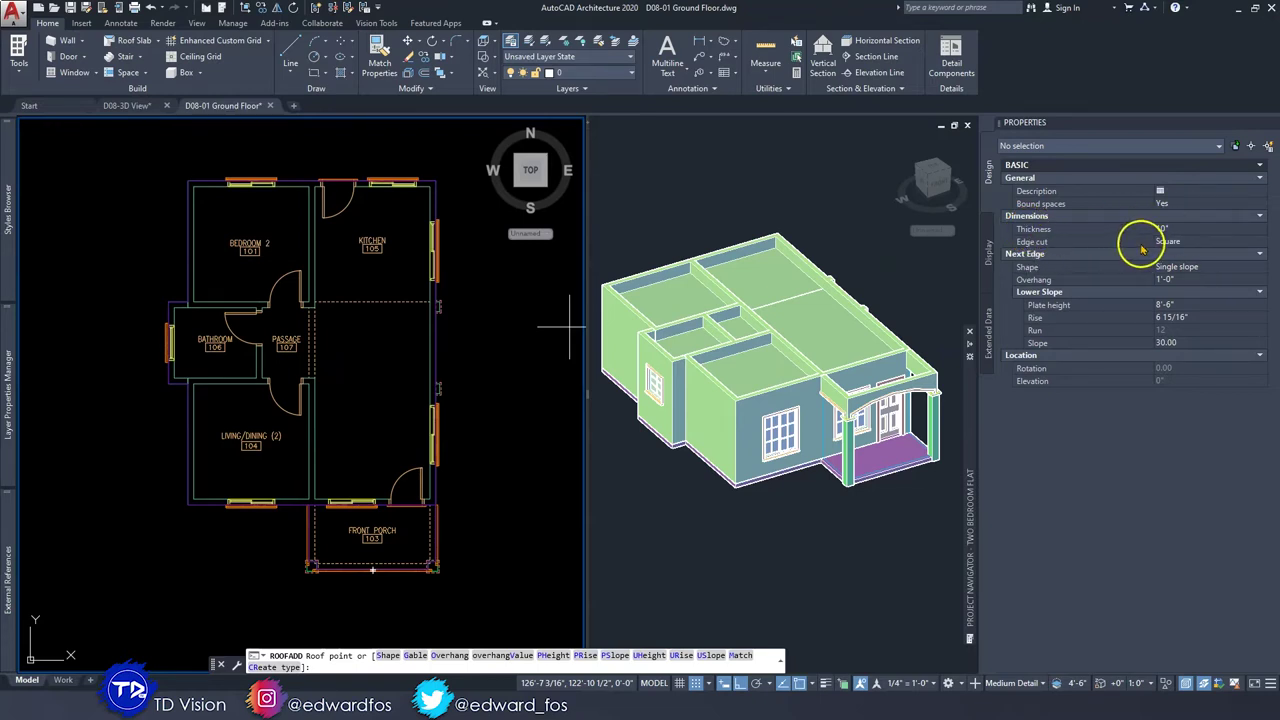
left_click(1176, 244)
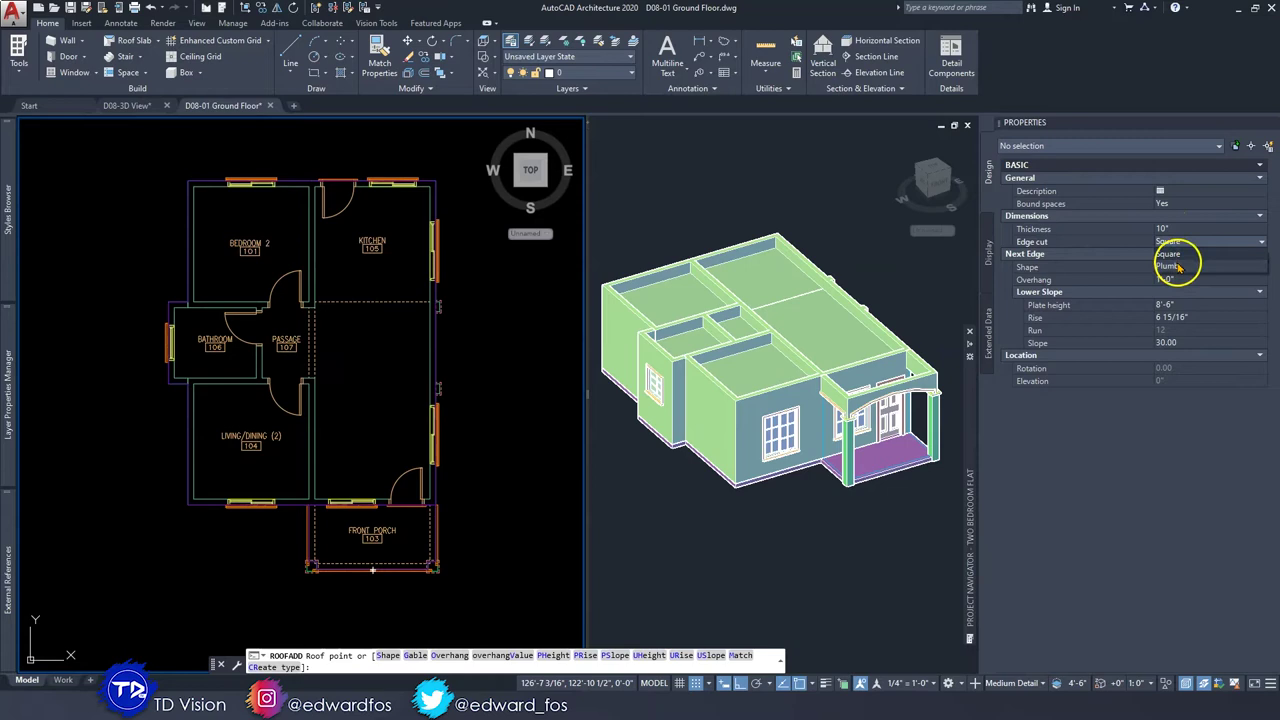
left_click(1168, 266)
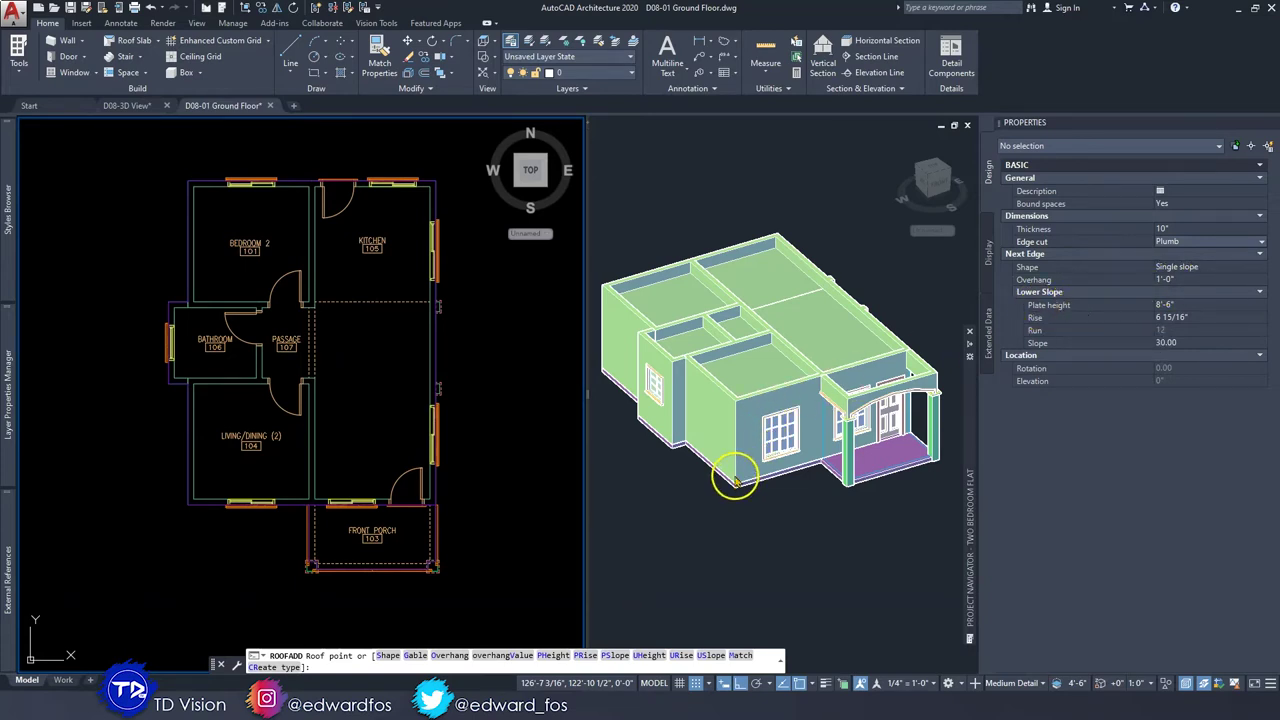
left_click(1175, 307)
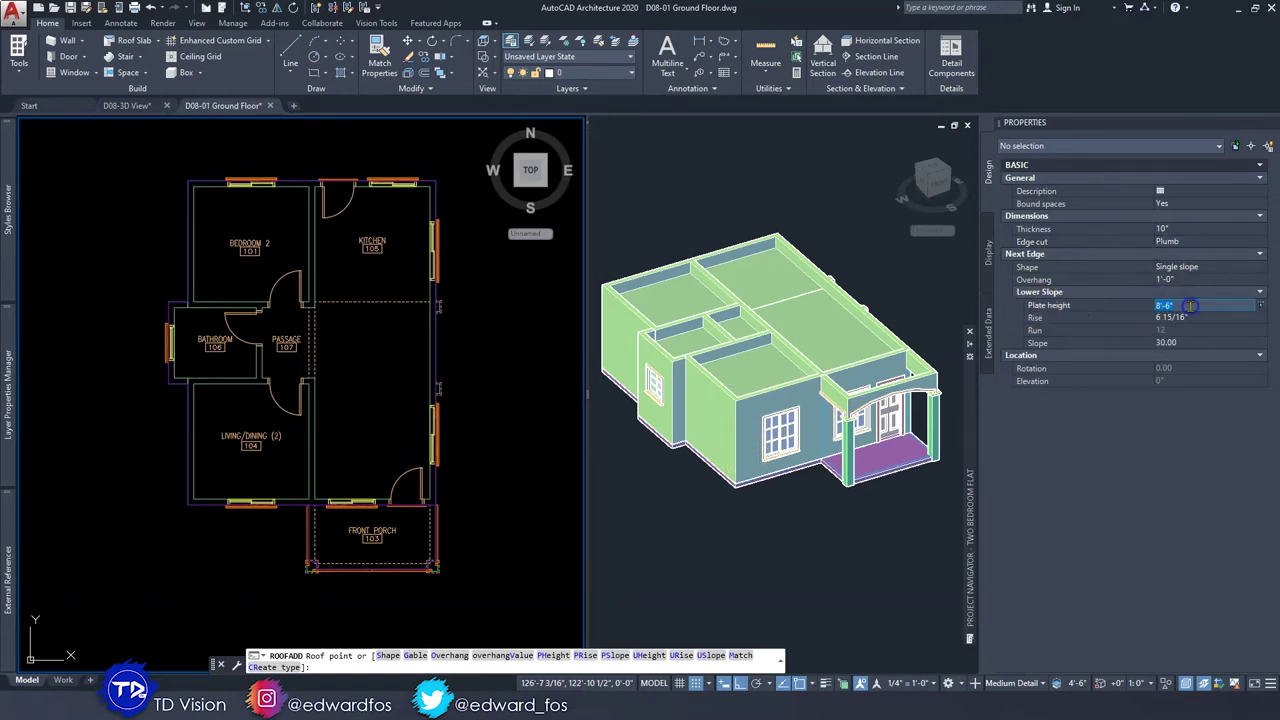
left_click(1190, 317)
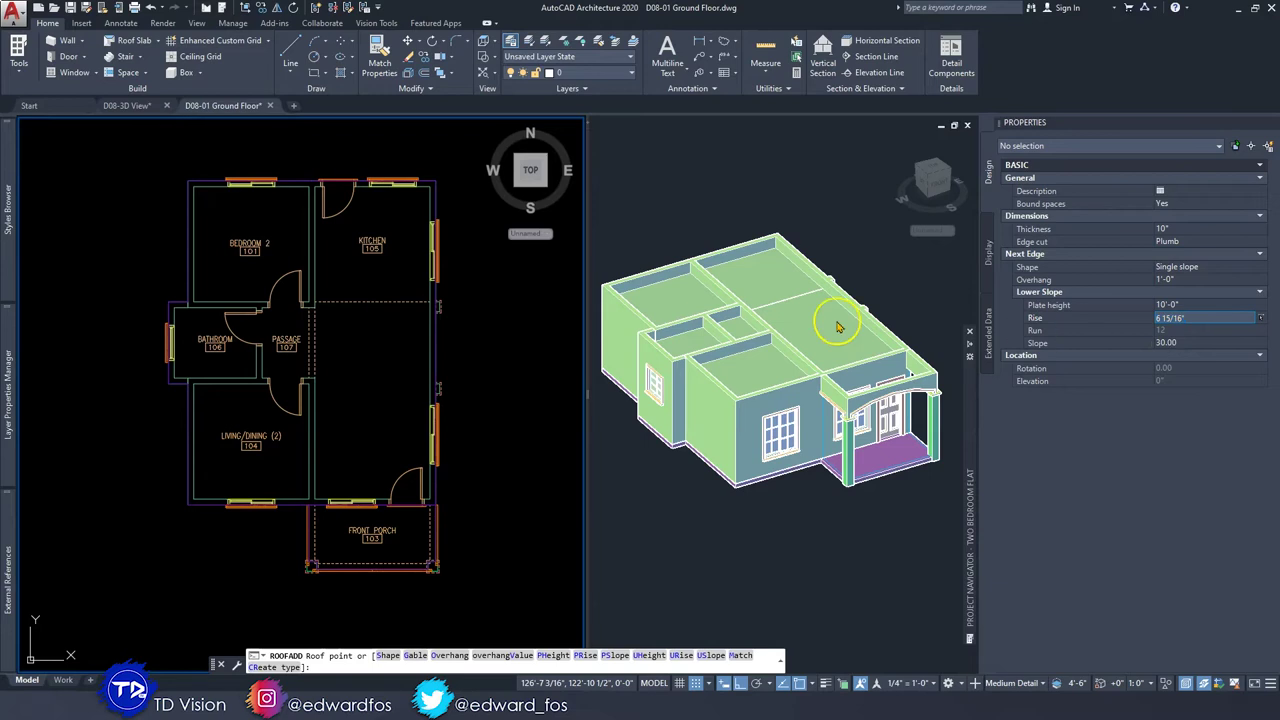
Place the first two roof points at the house's north outer wall corners, beside Bedroom 2 and the kitchen.
middle_click_drag(293, 287, 297, 327)
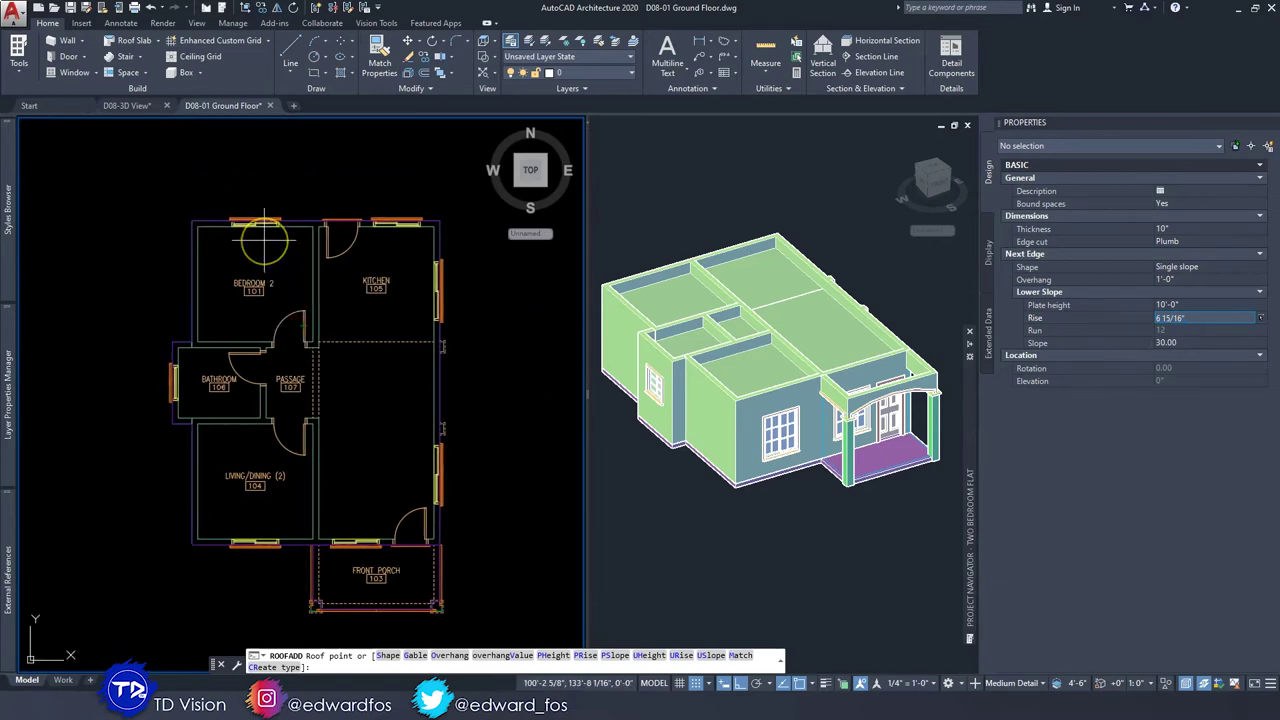
scroll(228, 215, "up", 5)
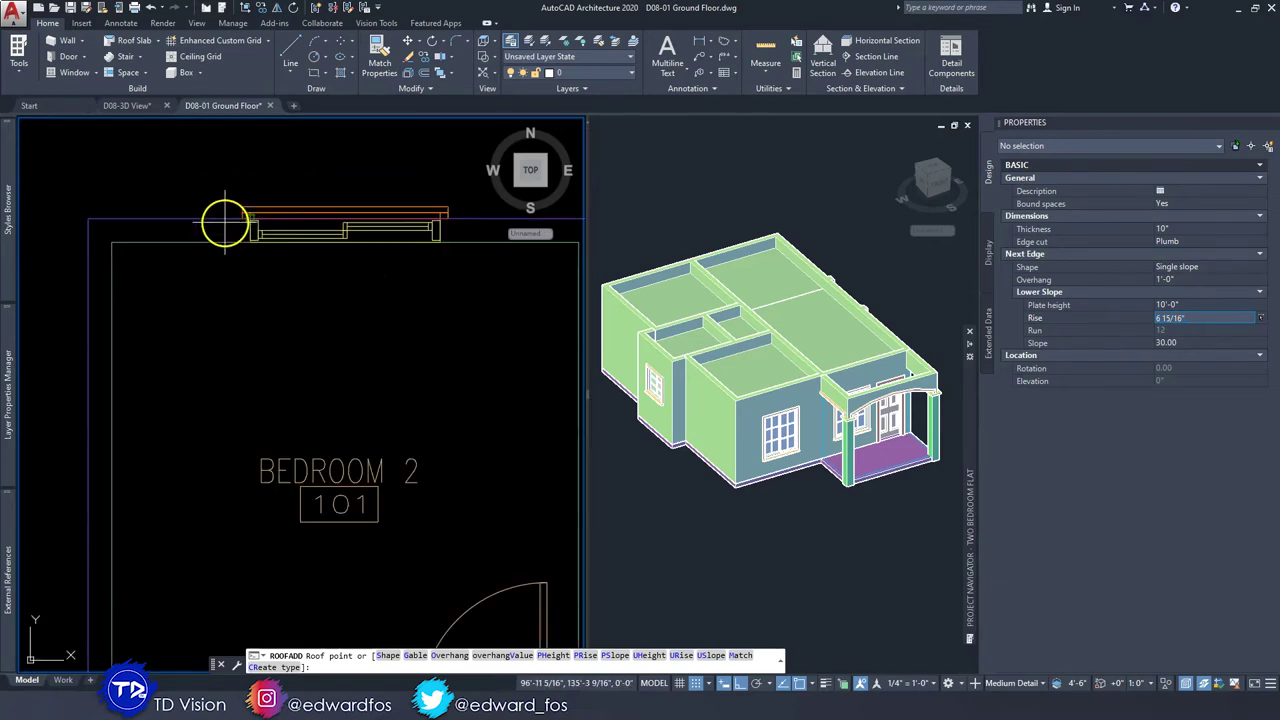
left_click(88, 218)
scroll(88, 218, "down", 3)
scroll(86, 210, "up", 3)
scroll(251, 206, "down", 4)
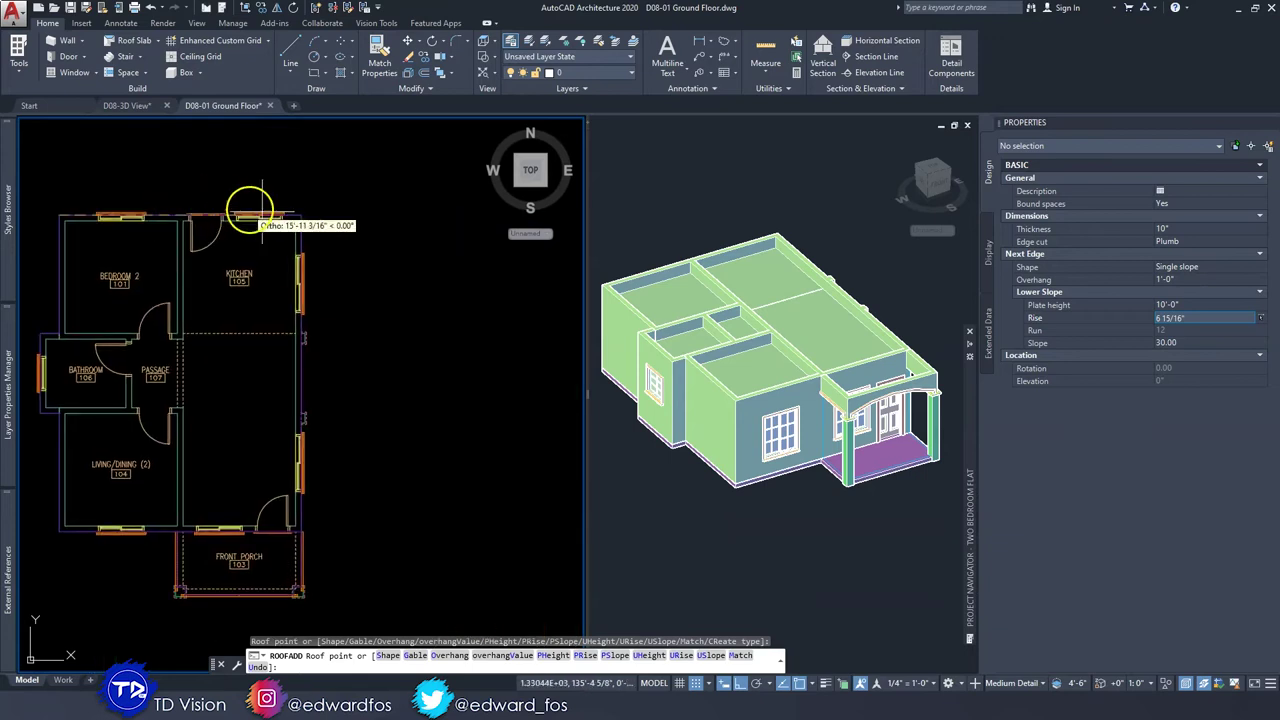
scroll(287, 212, "up", 5)
left_click(343, 214)
Continue the roof outline through the two outer corners of the front porch.
scroll(347, 260, "down", 4)
scroll(370, 472, "up", 4)
scroll(370, 472, "down", 3)
scroll(260, 414, "up", 4)
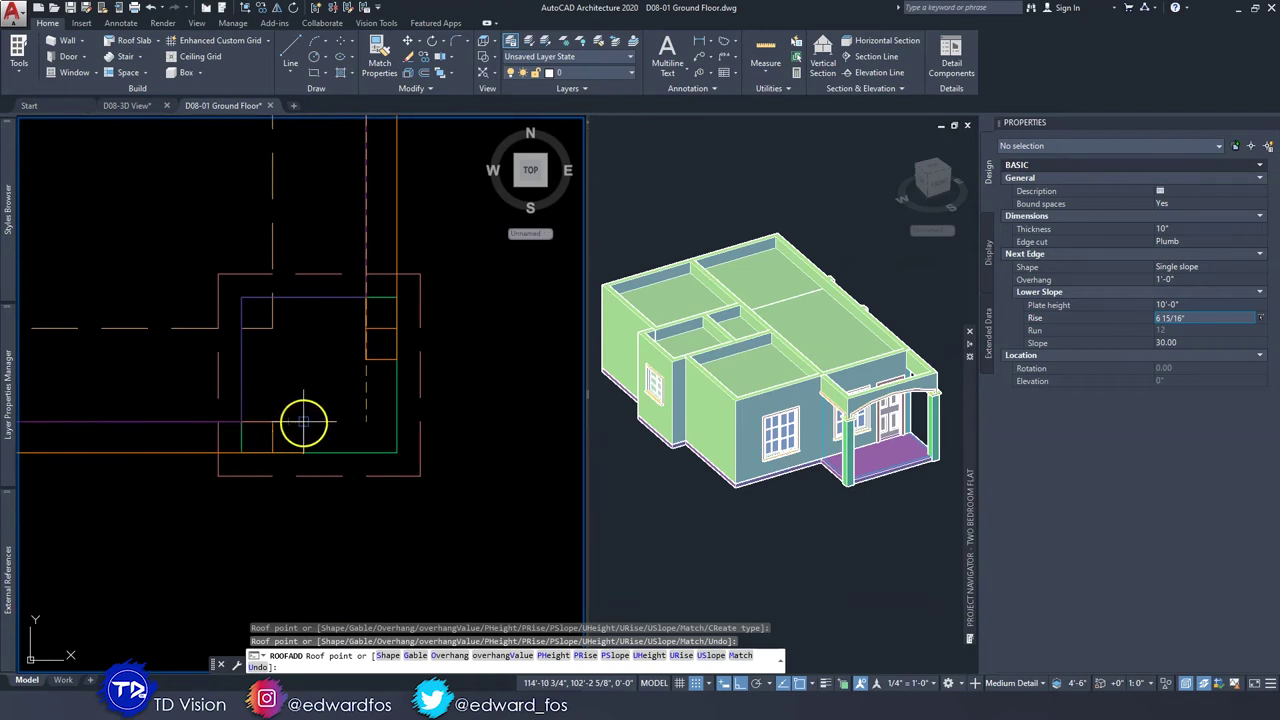
middle_click_drag(242, 415, 403, 411)
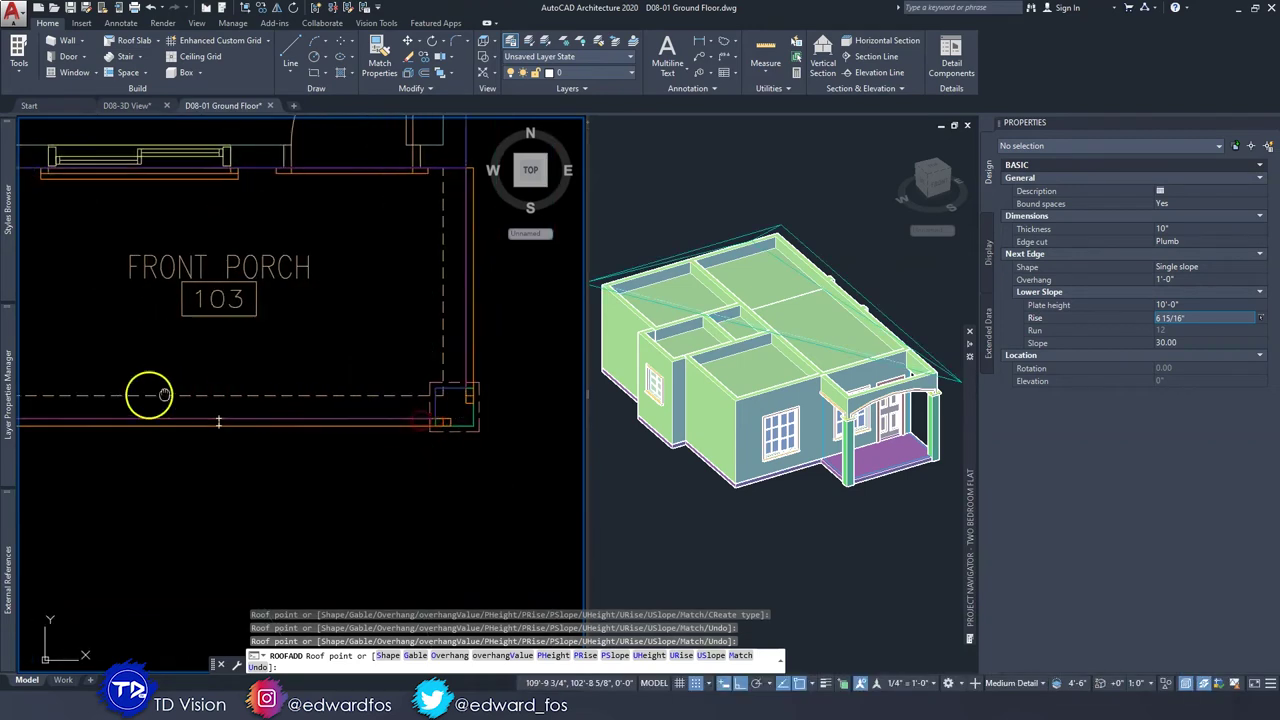
middle_click_drag(149, 394, 405, 393)
scroll(238, 409, "up", 4)
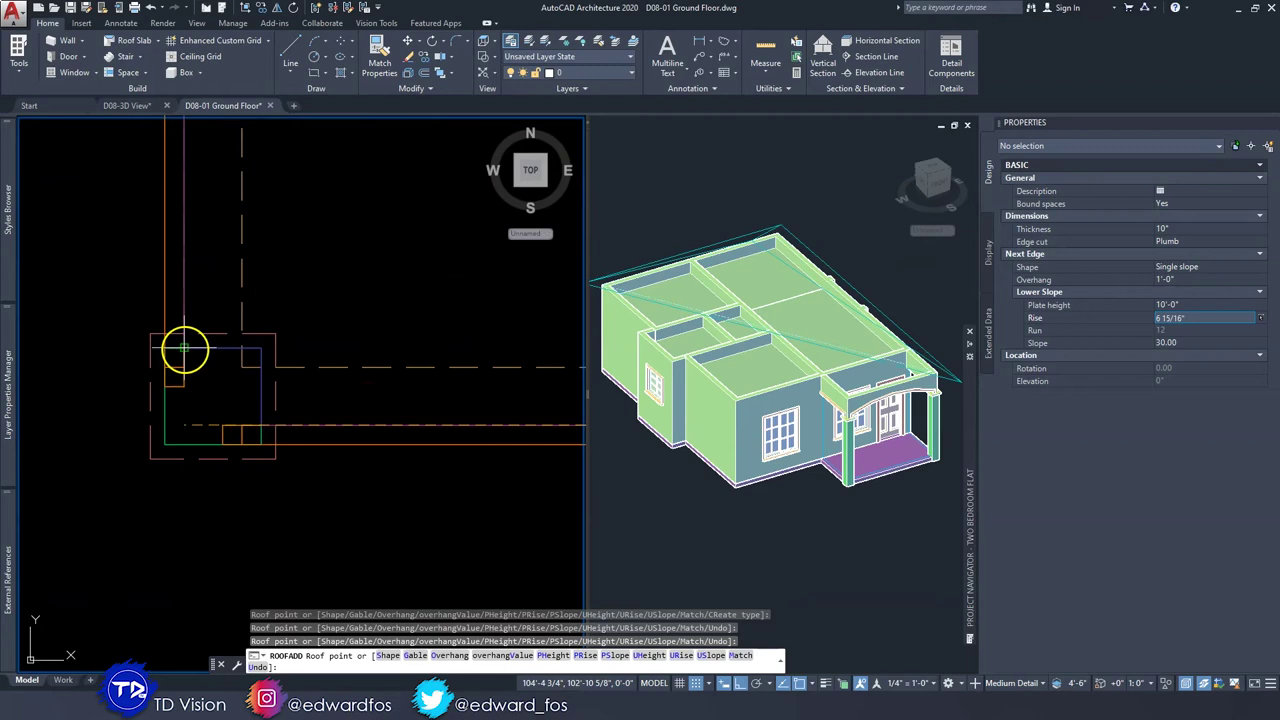
left_click(183, 356)
Continue the roof outline through the porch's junction with the house and the southwest outer corner of Living/Dining (2).
scroll(182, 357, "down", 4)
middle_click_drag(193, 297, 221, 375)
scroll(208, 304, "up", 4)
scroll(230, 281, "down", 3)
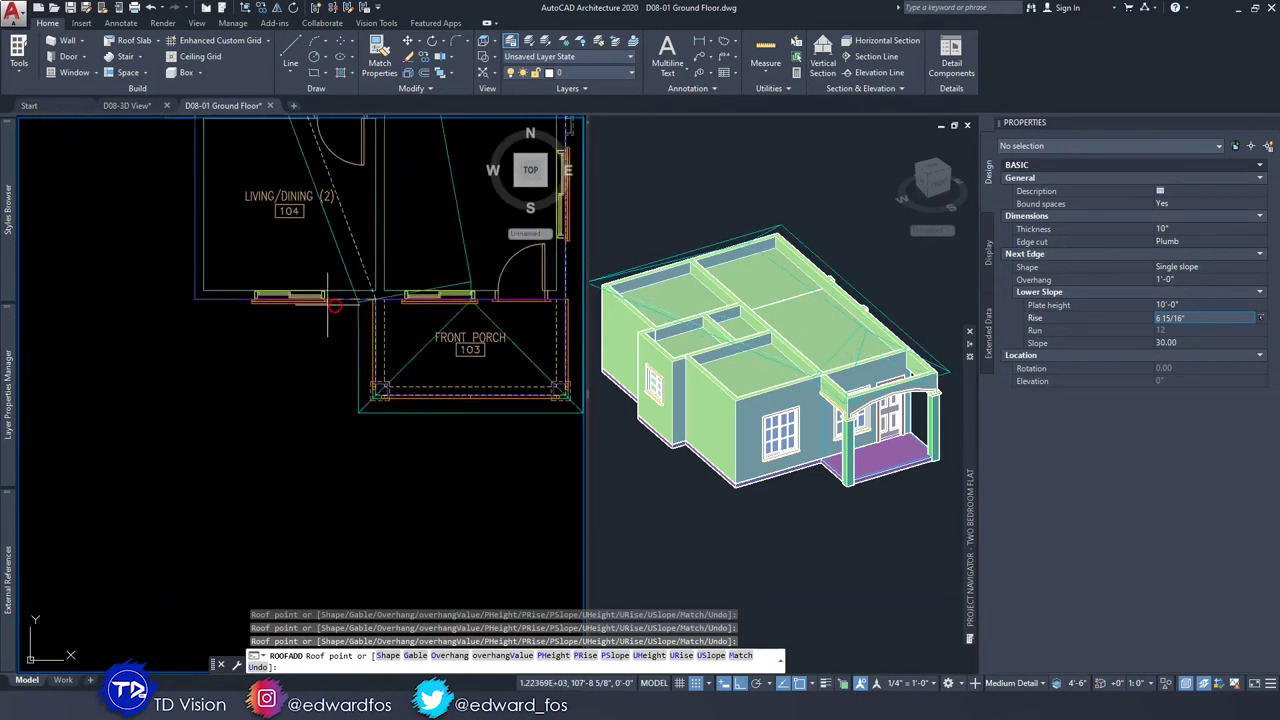
scroll(210, 293, "up", 2)
scroll(181, 303, "down", 3)
scroll(194, 280, "up", 4)
Trace the roof outline around the four corners of the bathroom projection and finish the roof.
left_click(217, 381)
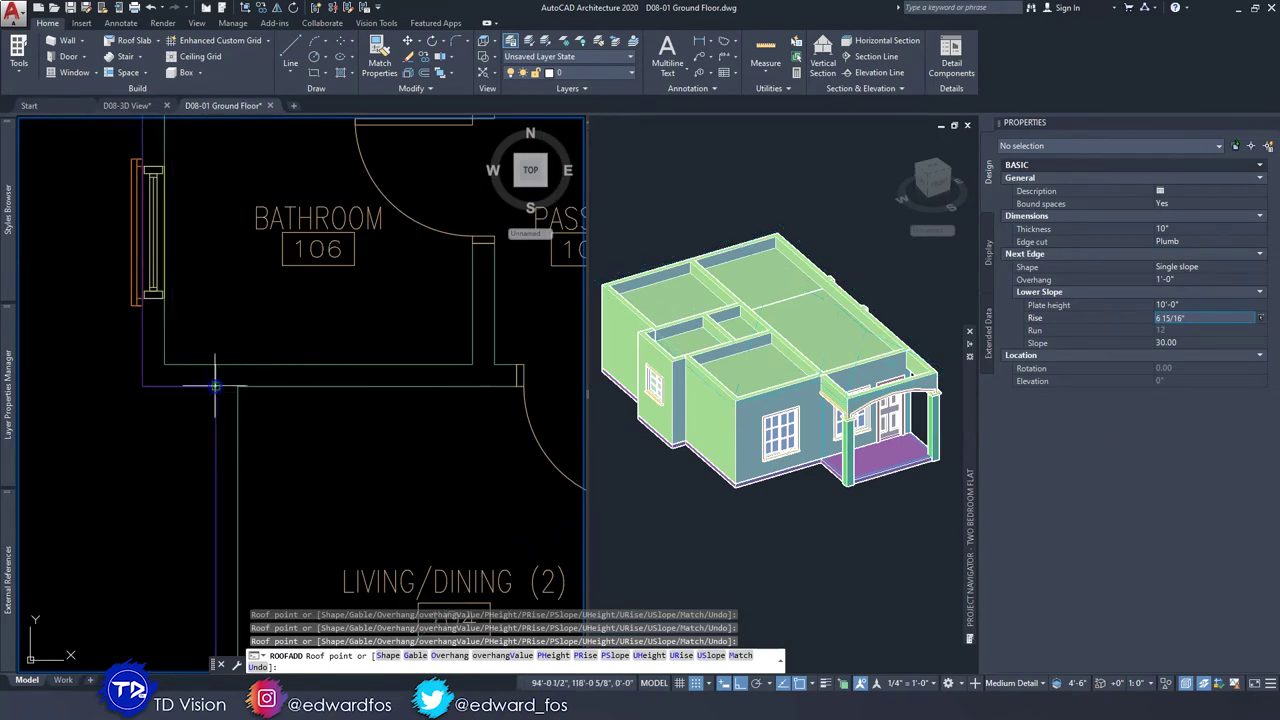
middle_click_drag(153, 288, 193, 490)
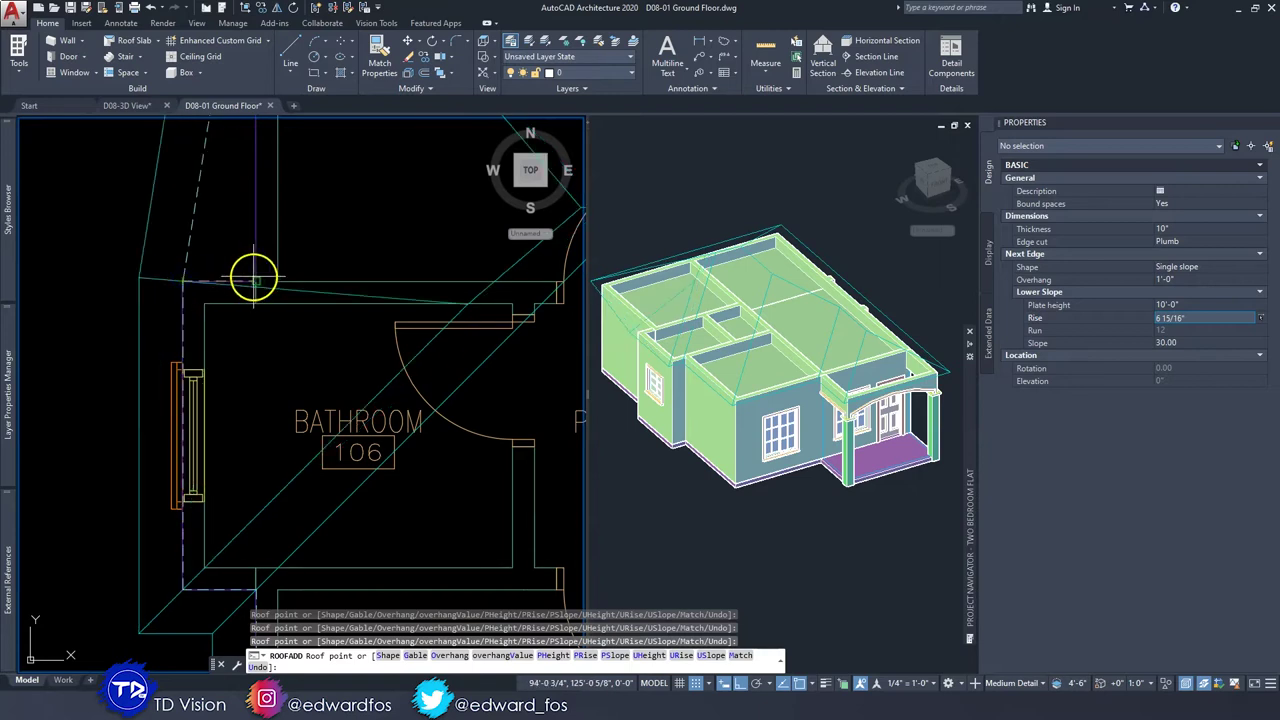
scroll(256, 280, "down", 6)
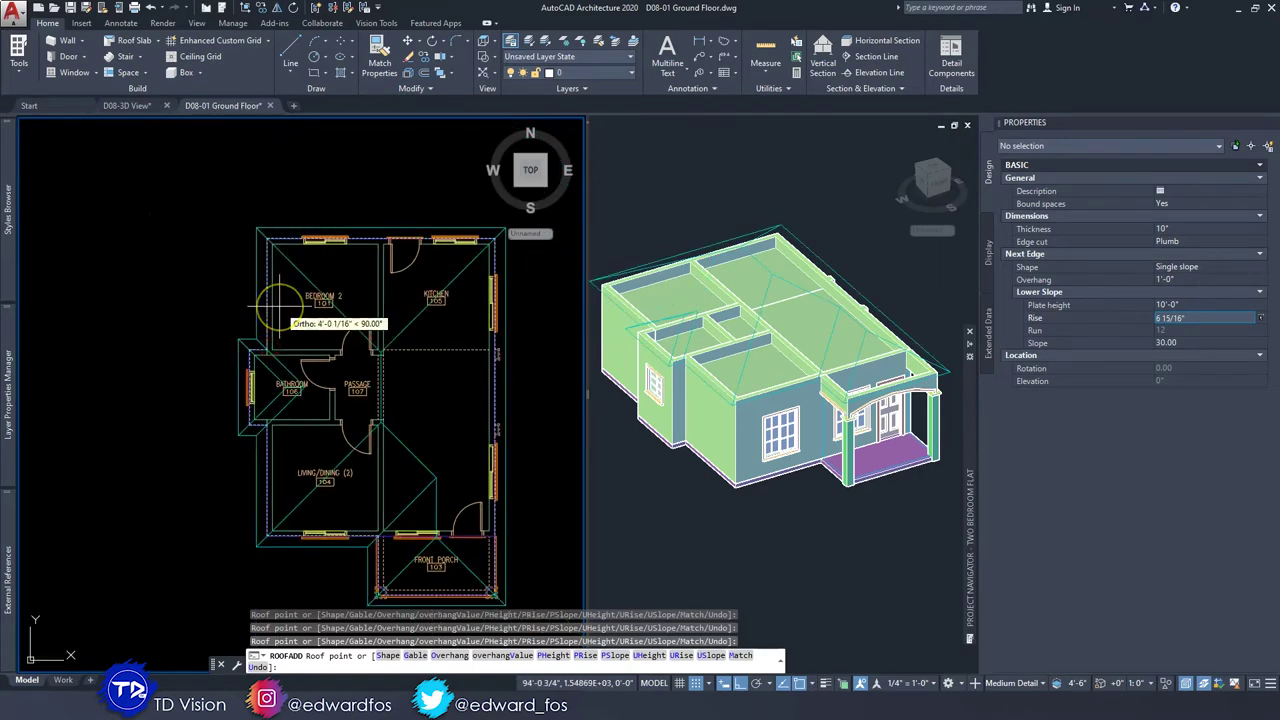
key("Escape")
key("Escape")
Save the D08-01 Ground Floor drawing and reload its xref in D08-3D View to inspect the new roof.
left_click(680, 443)
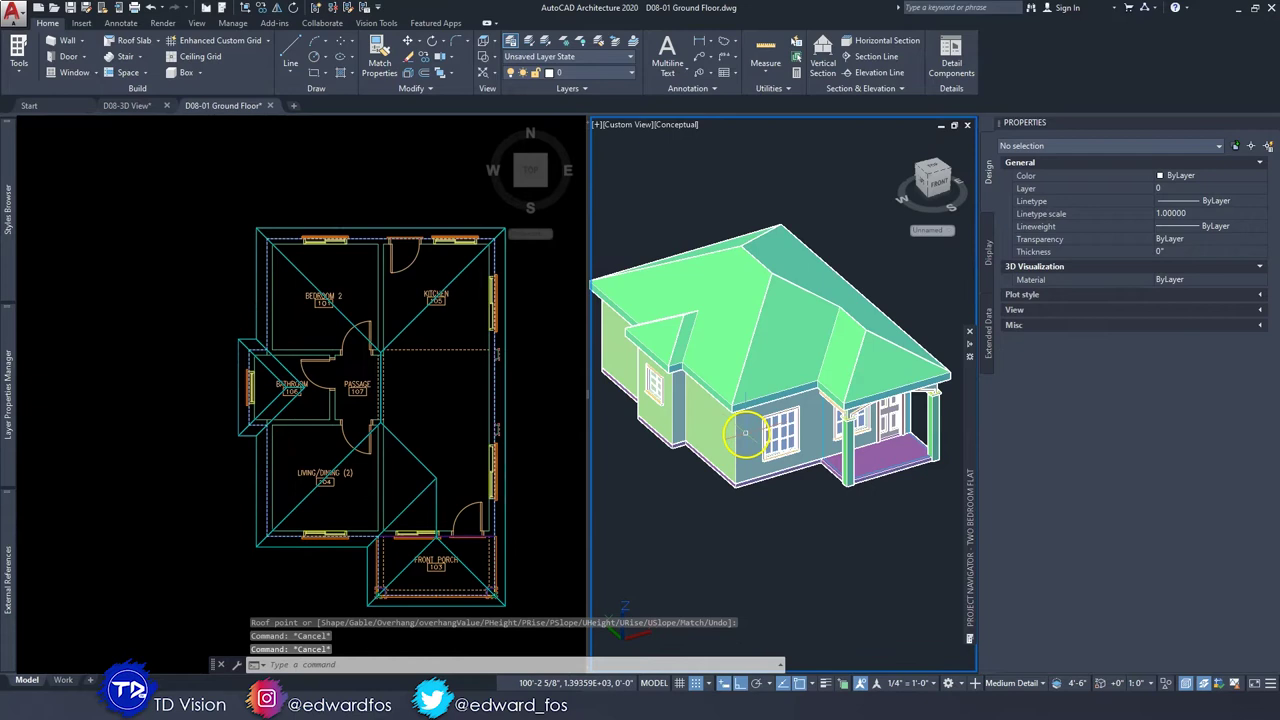
middle_click_drag(785, 475, 765, 457, "shift")
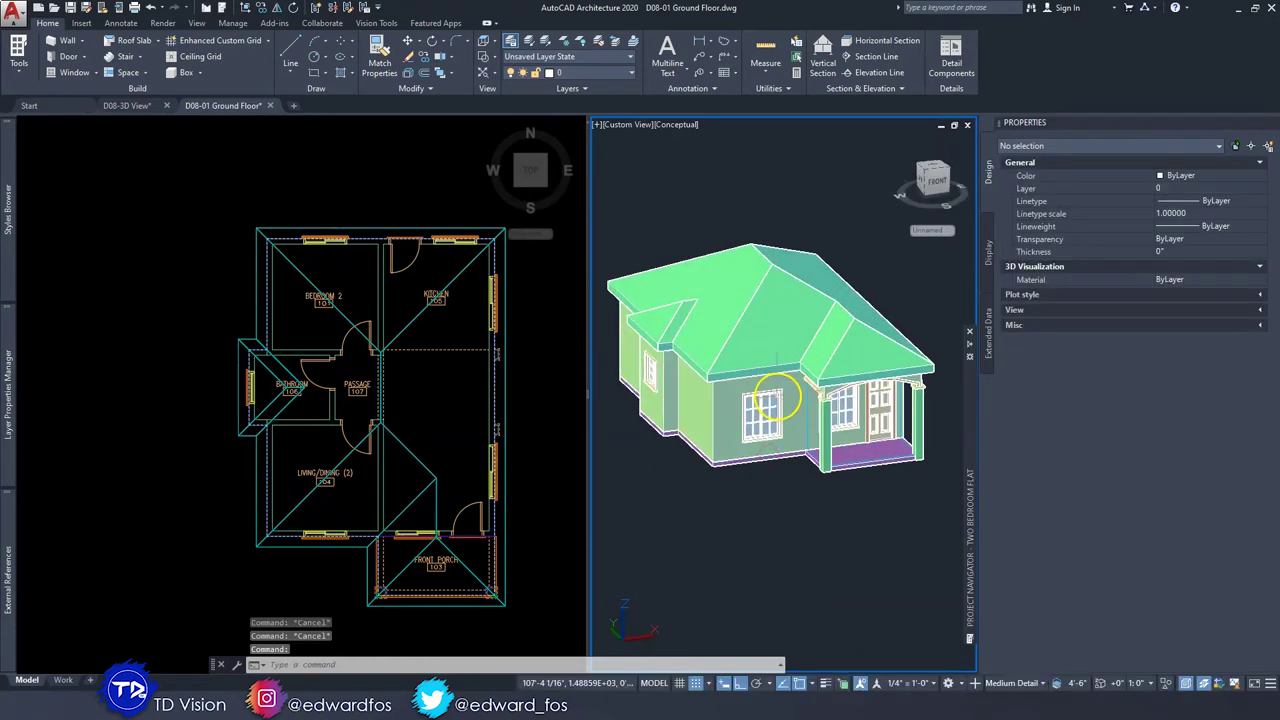
key("ctrl+s")
left_click(134, 106)
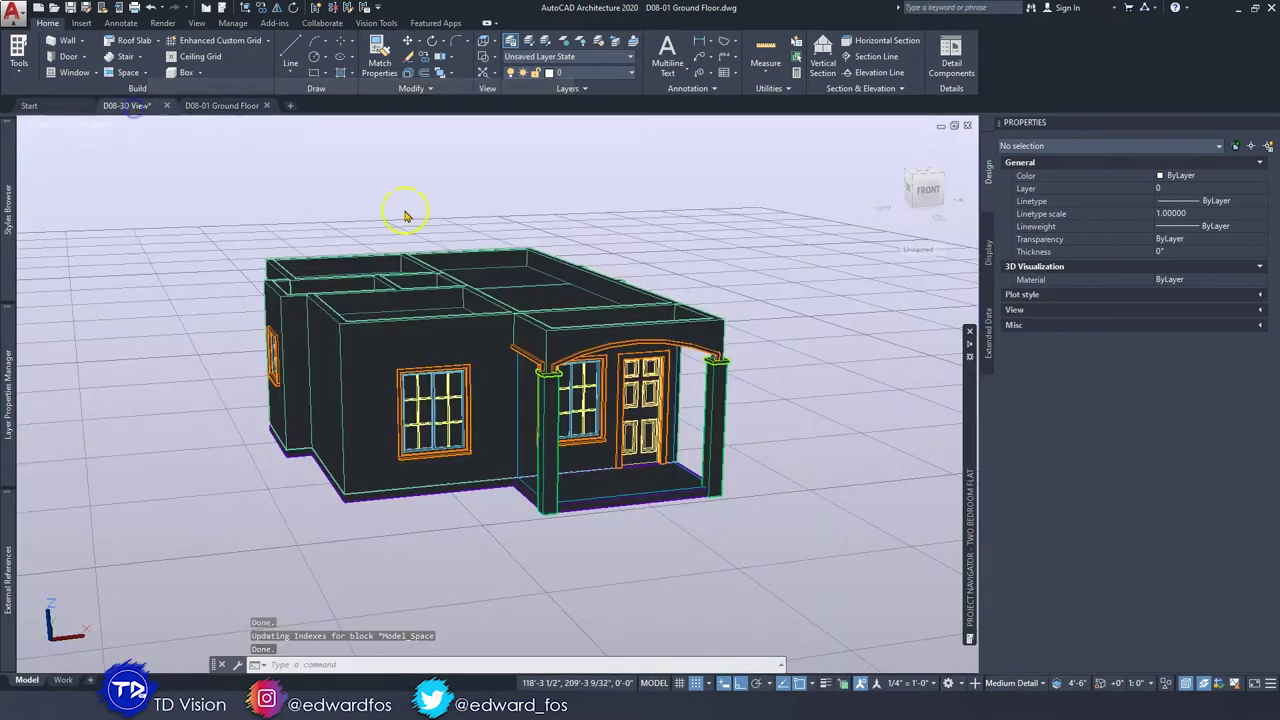
left_click(1100, 658)
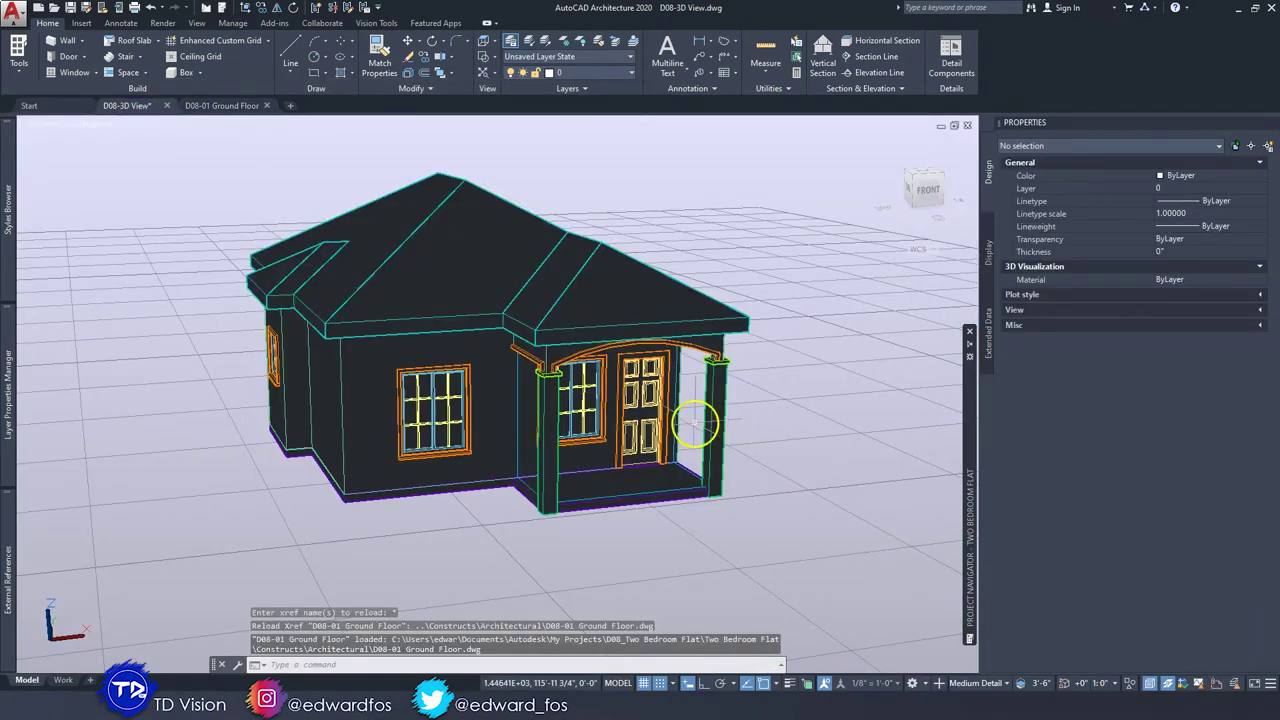
middle_click_drag(691, 423, 697, 431, "shift")
mouse_move(372, 308)
middle_mouse_down("shift")
mouse_move(386, 297)
mouse_move(397, 313)
middle_mouse_up("shift")
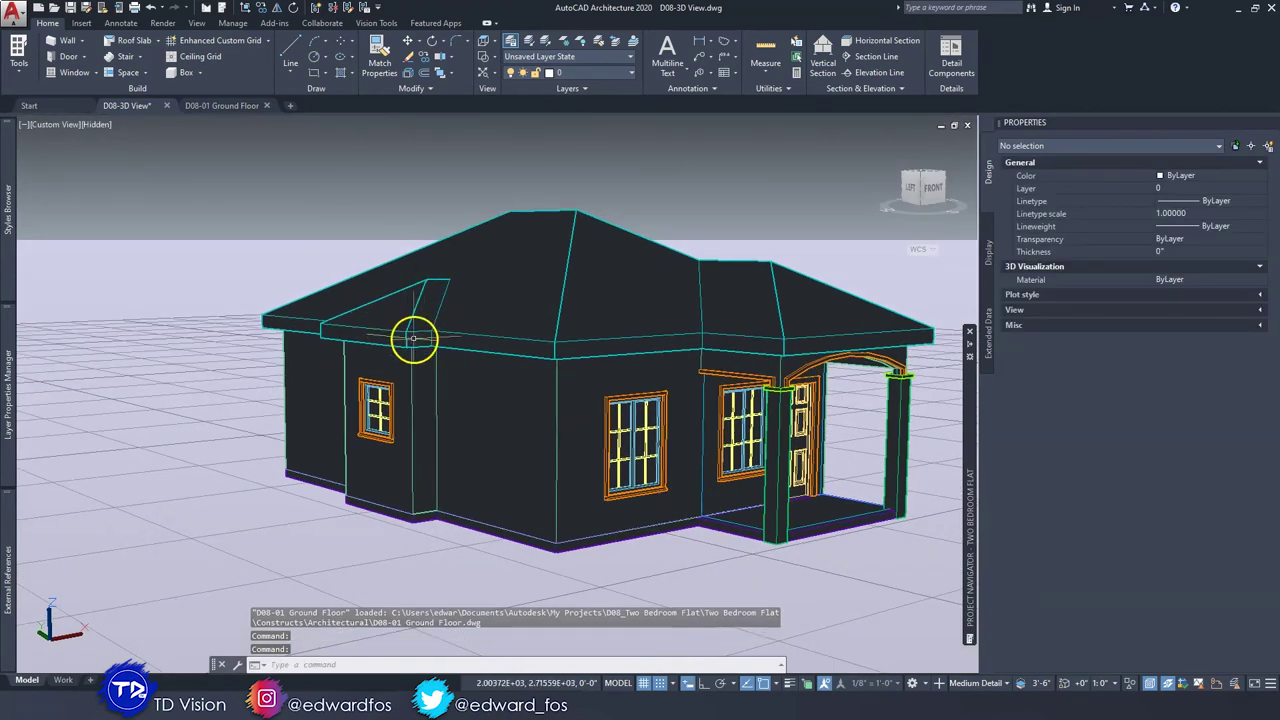
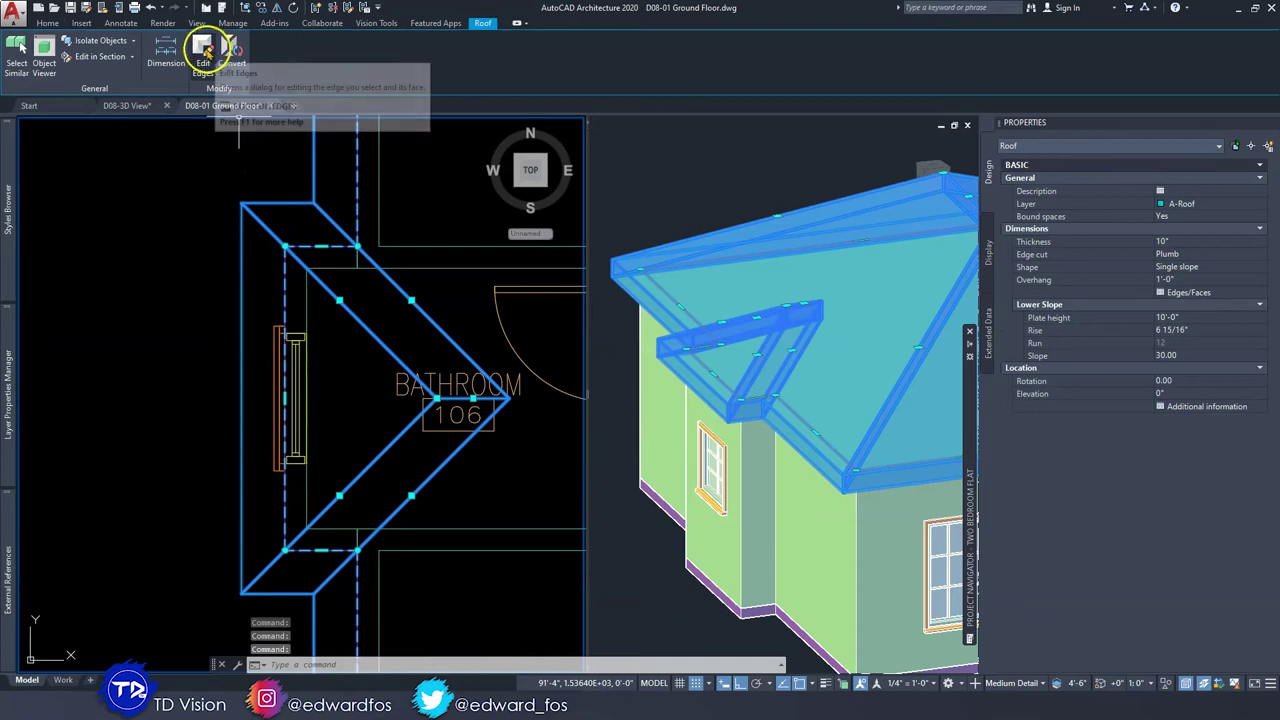
Set the height of the bathroom projection's three roof edges to 11'-6" and view the result in 3D.
left_click(203, 52)
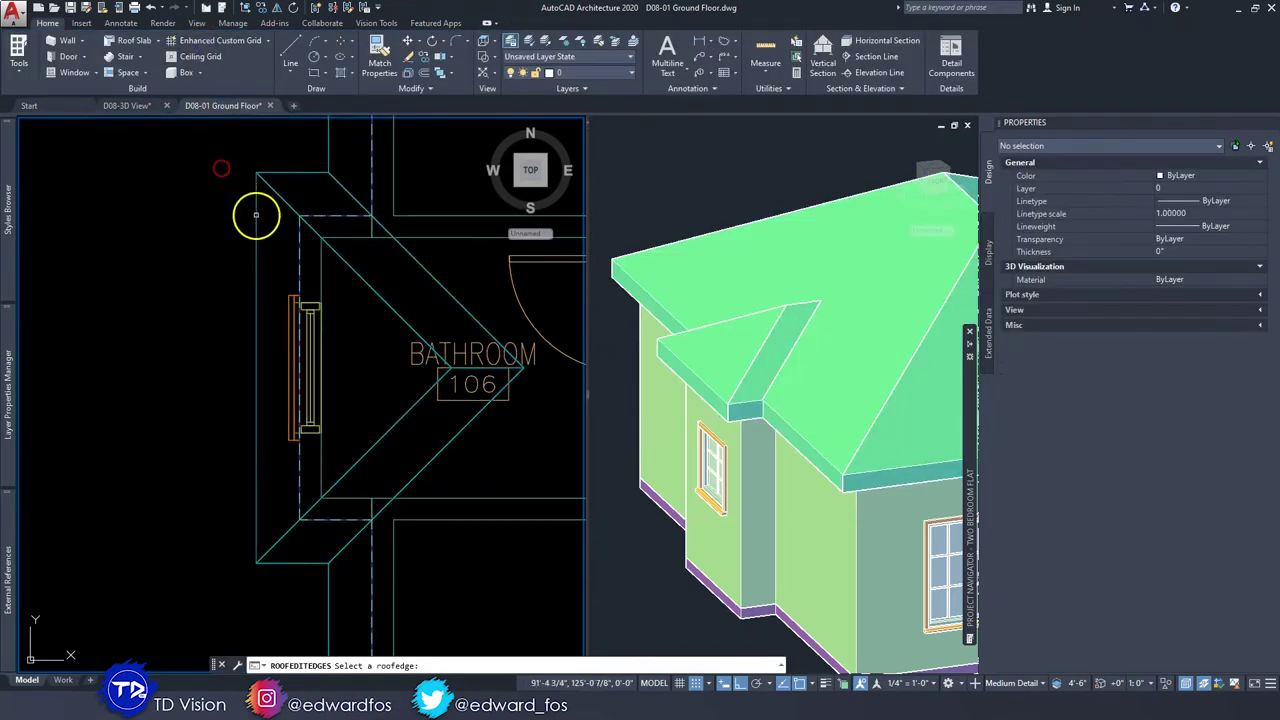
scroll(286, 200, "down", 2)
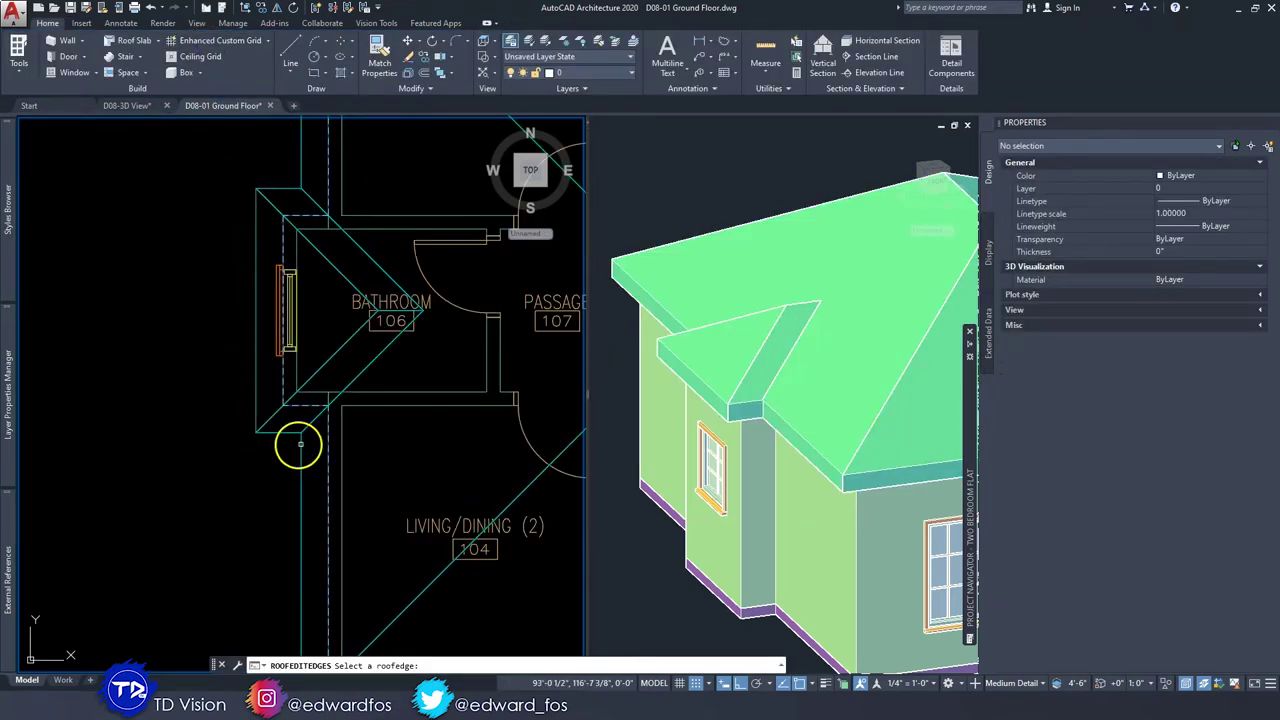
left_click(307, 215)
left_click(284, 246)
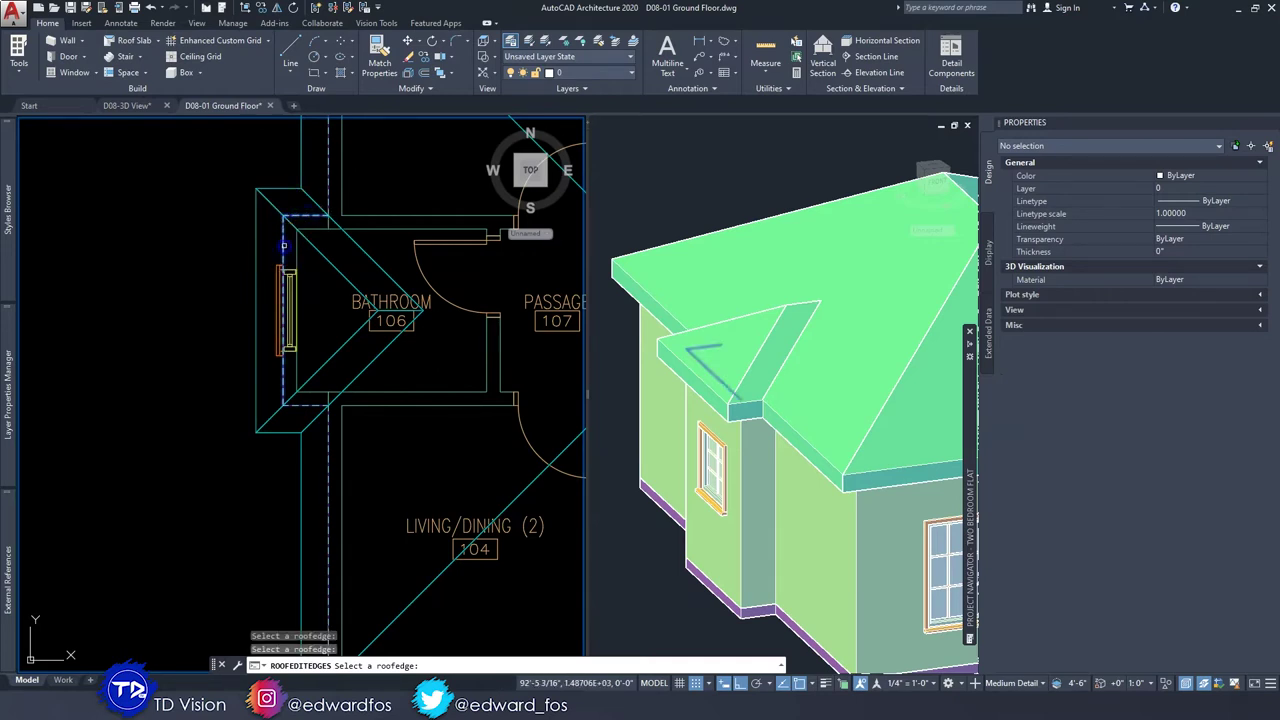
left_click(310, 402)
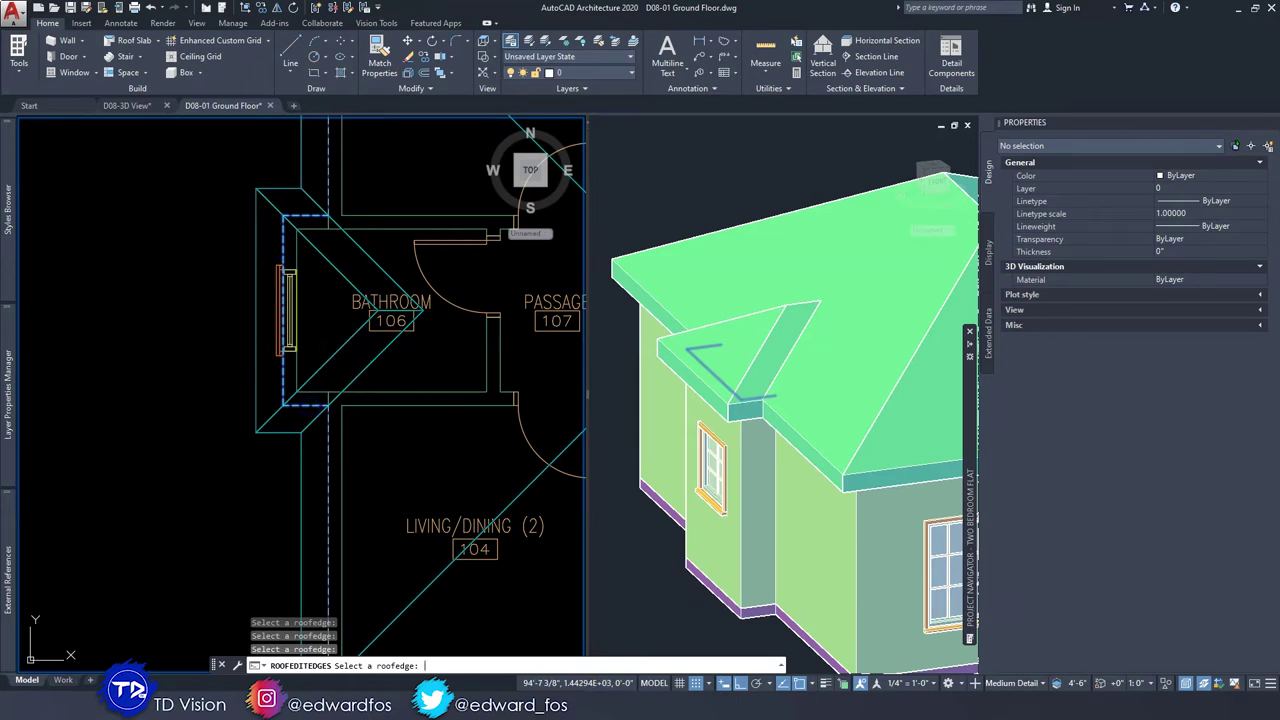
key("Return")
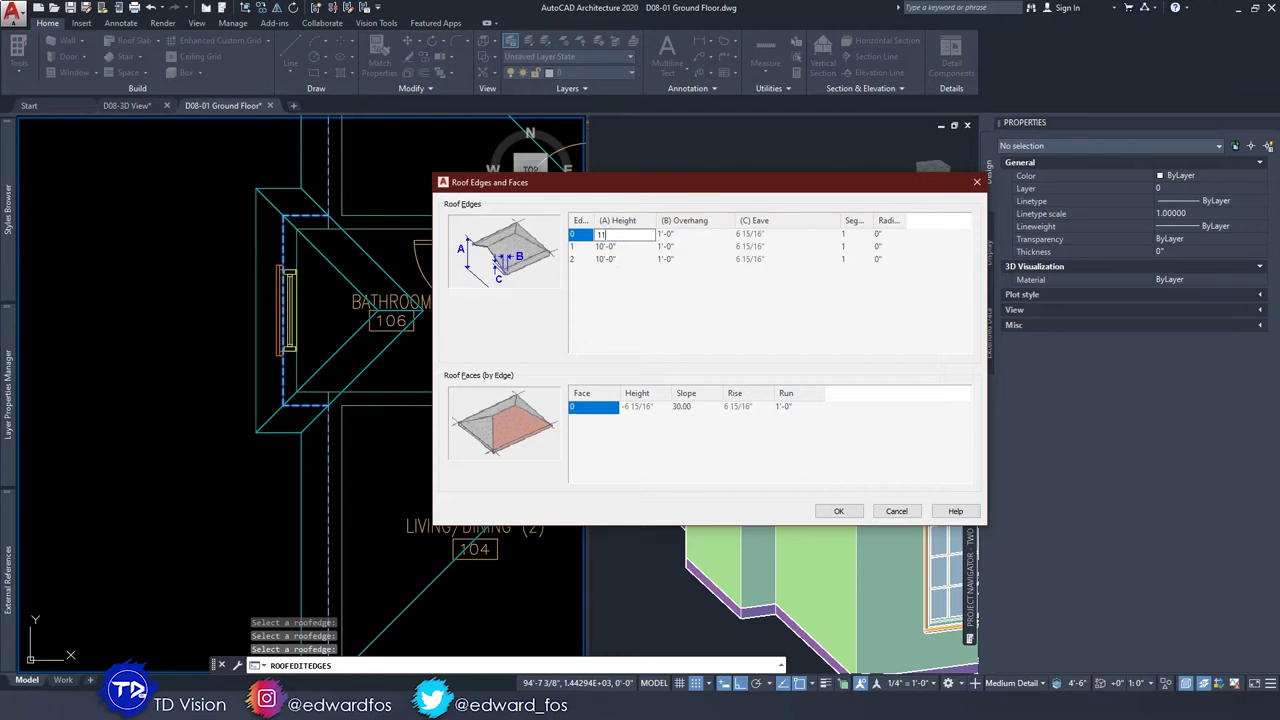
left_click(637, 246)
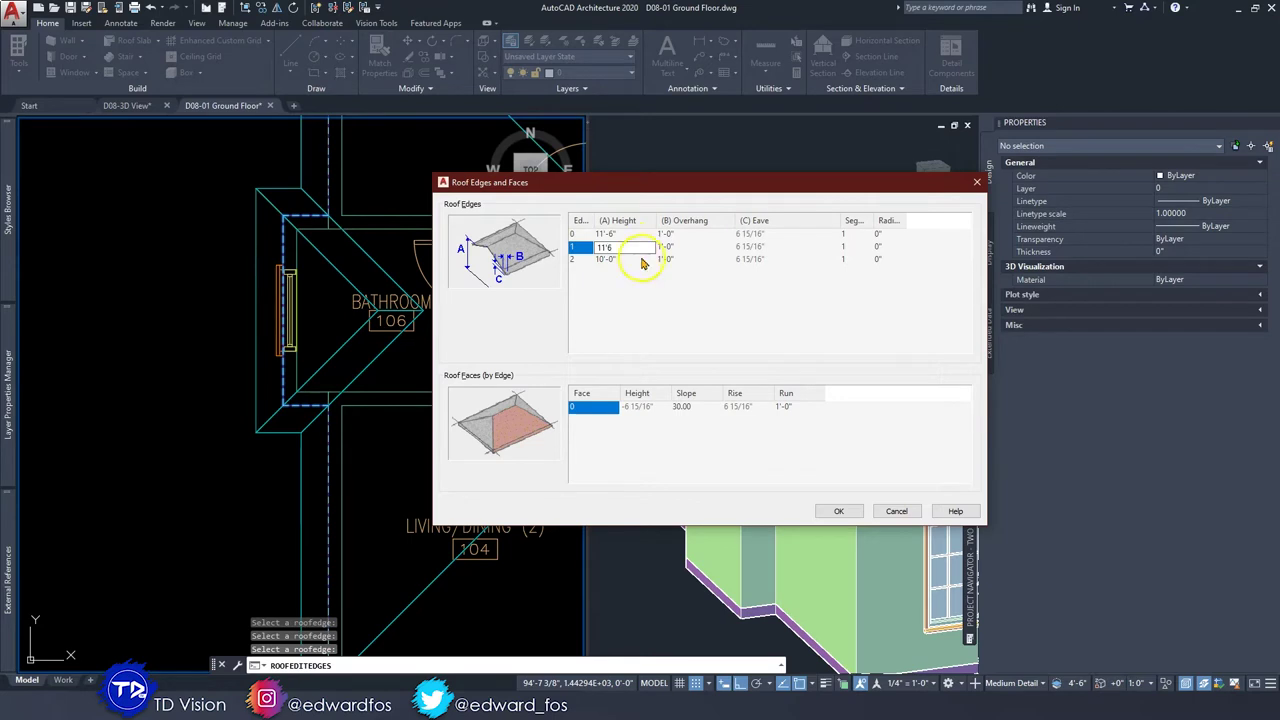
left_click(634, 260)
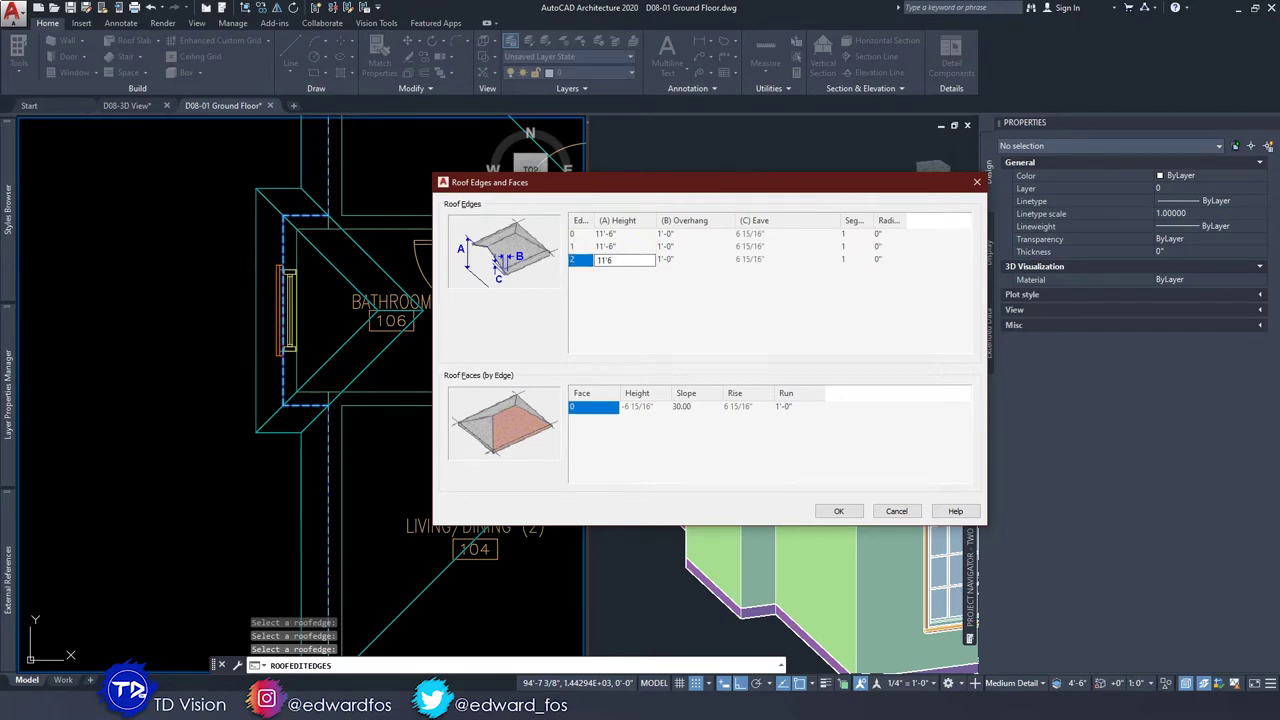
left_click(633, 247)
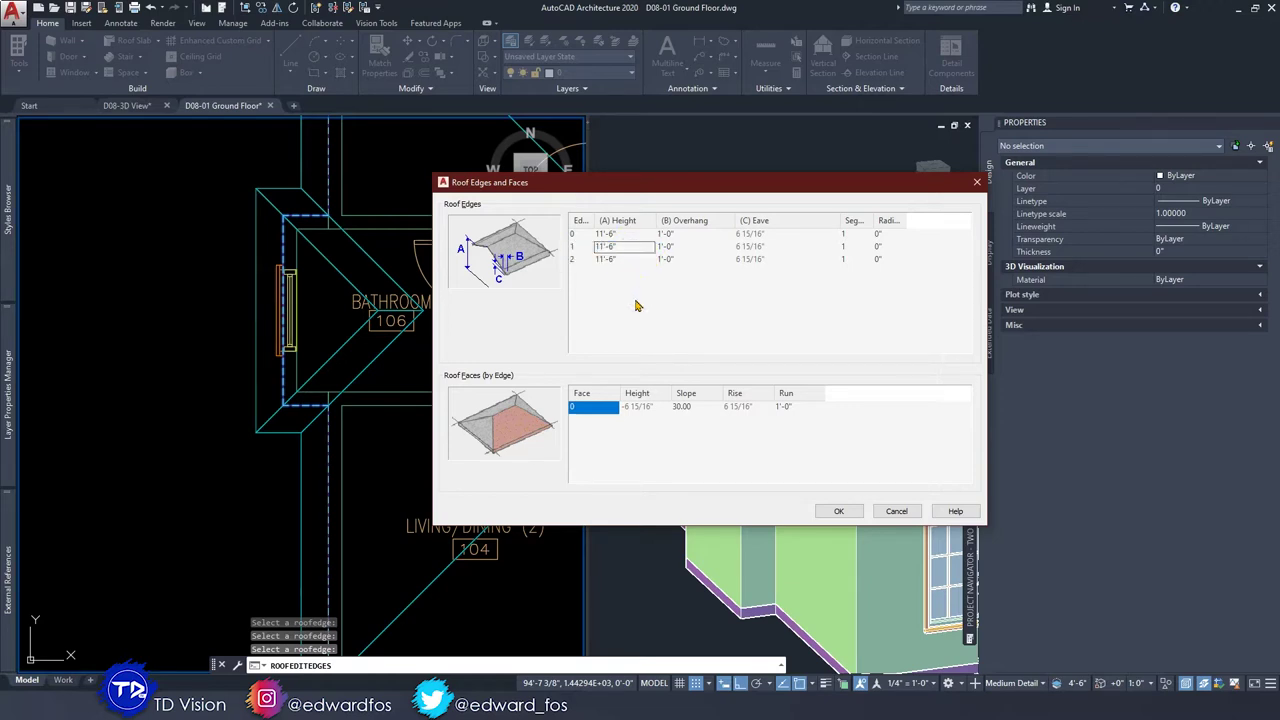
left_click(840, 511)
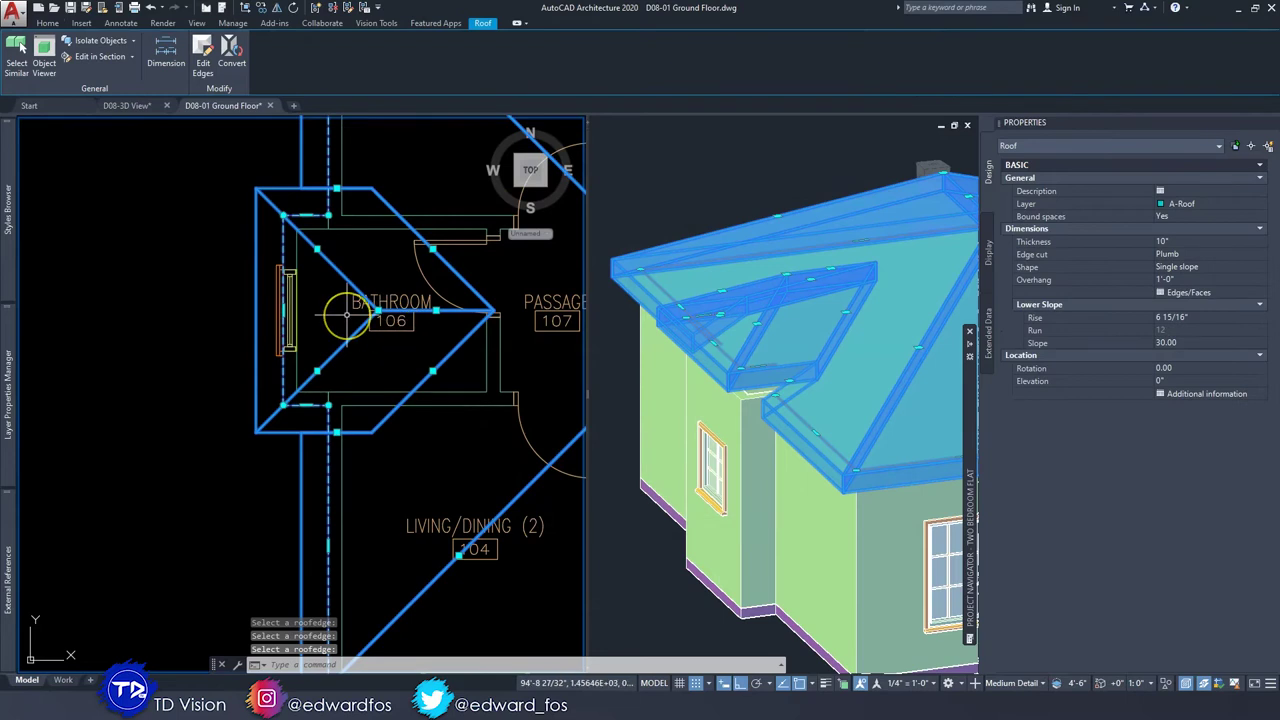
key("Escape")
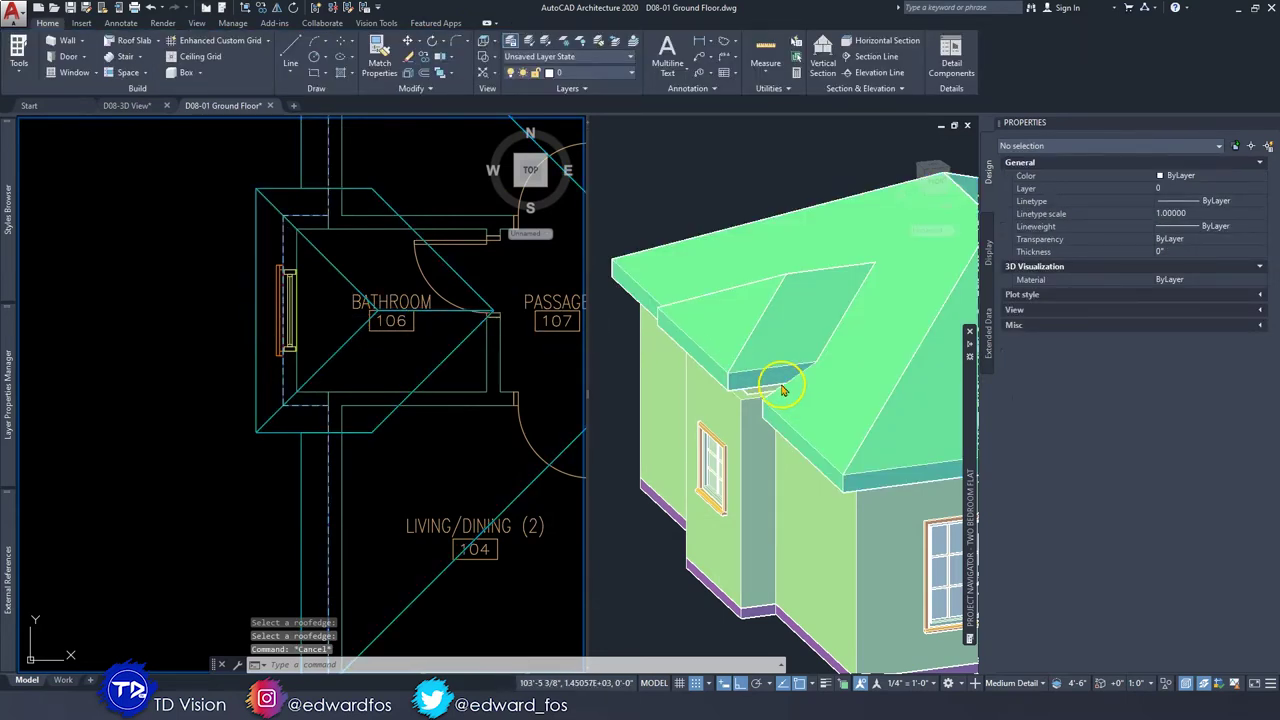
left_click(755, 488)
middle_click_drag(766, 390, 698, 309, "shift")
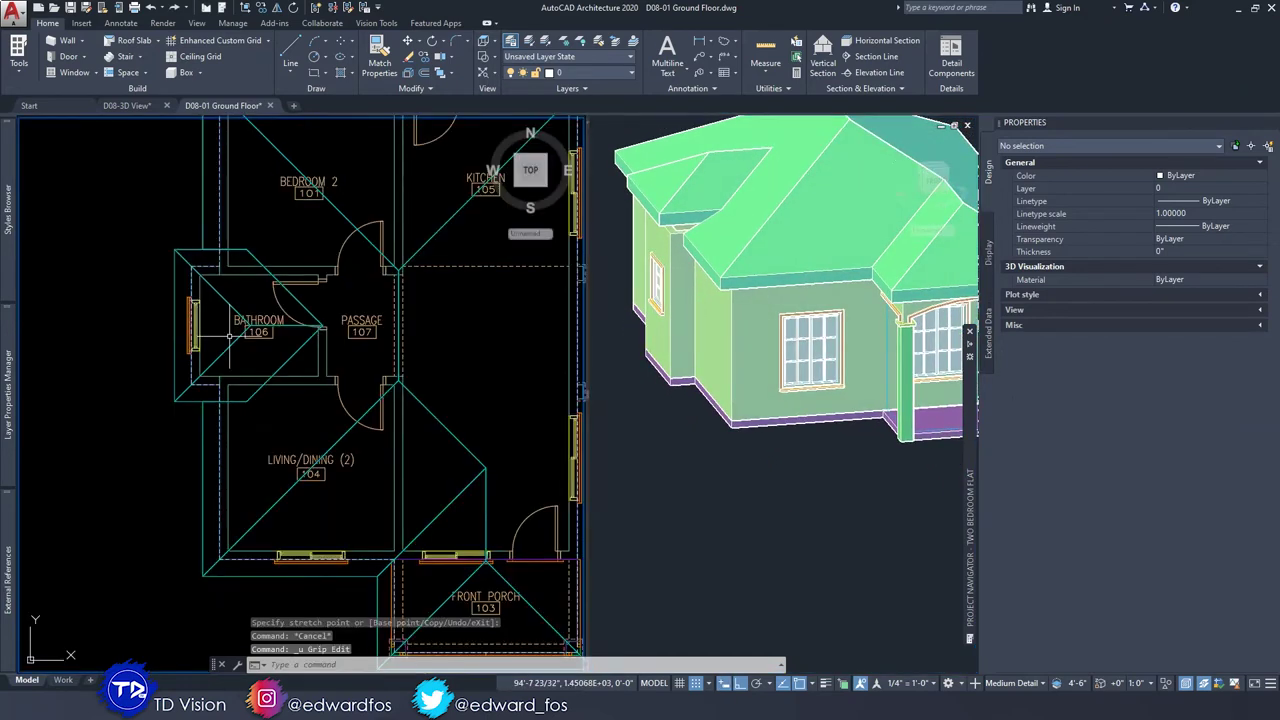
Set the height of the bathroom projection's three roof edges to 9'-0".
scroll(200, 305, "up", 2)
middle_click_drag(194, 291, 259, 280)
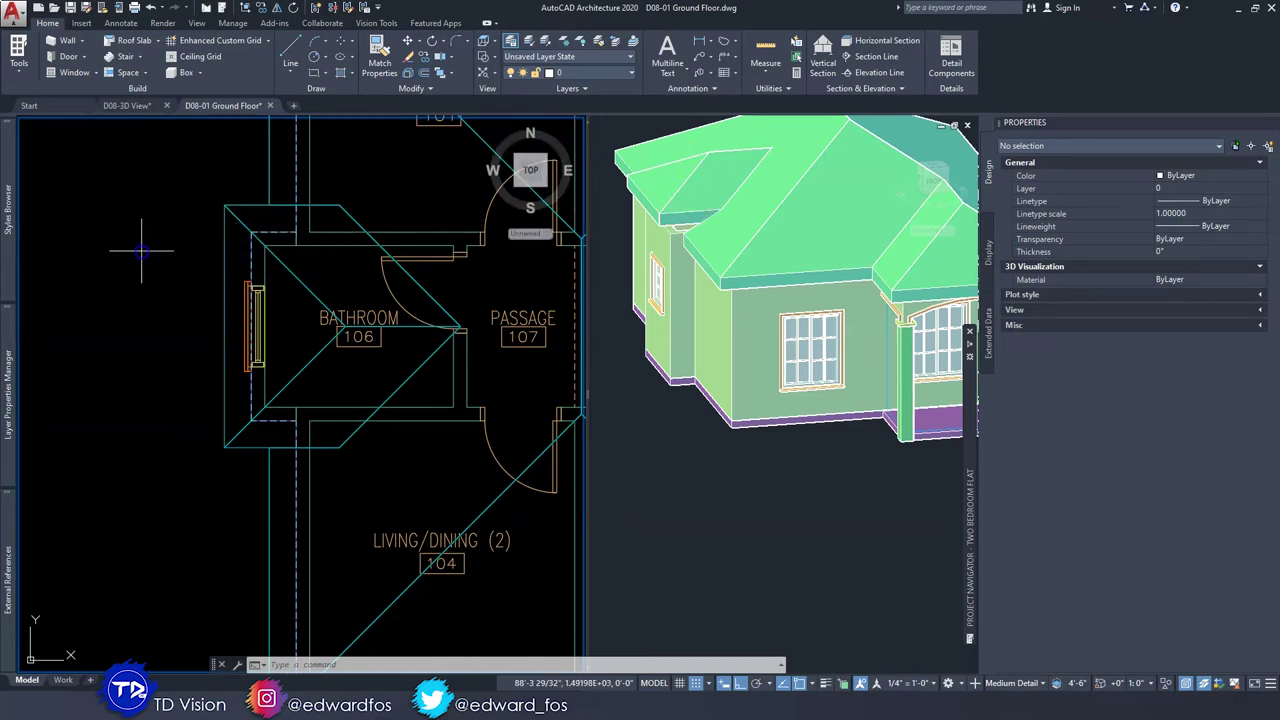
left_click(247, 224)
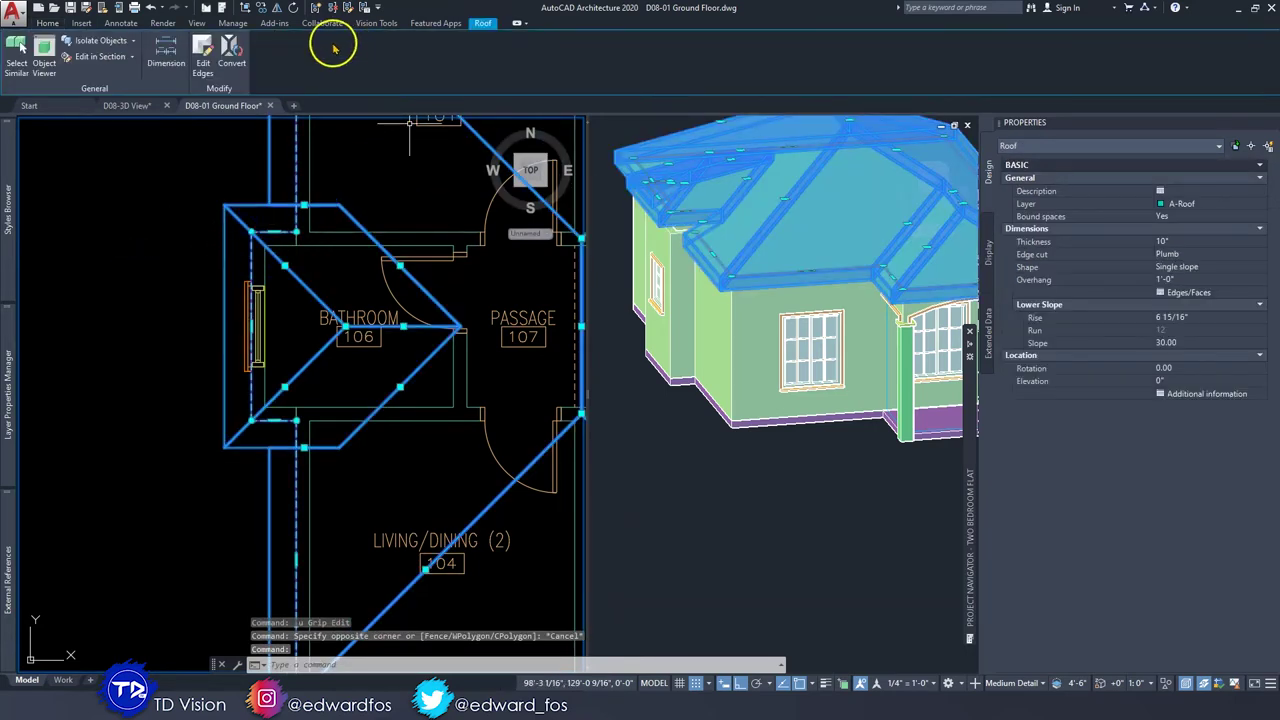
left_click(203, 50)
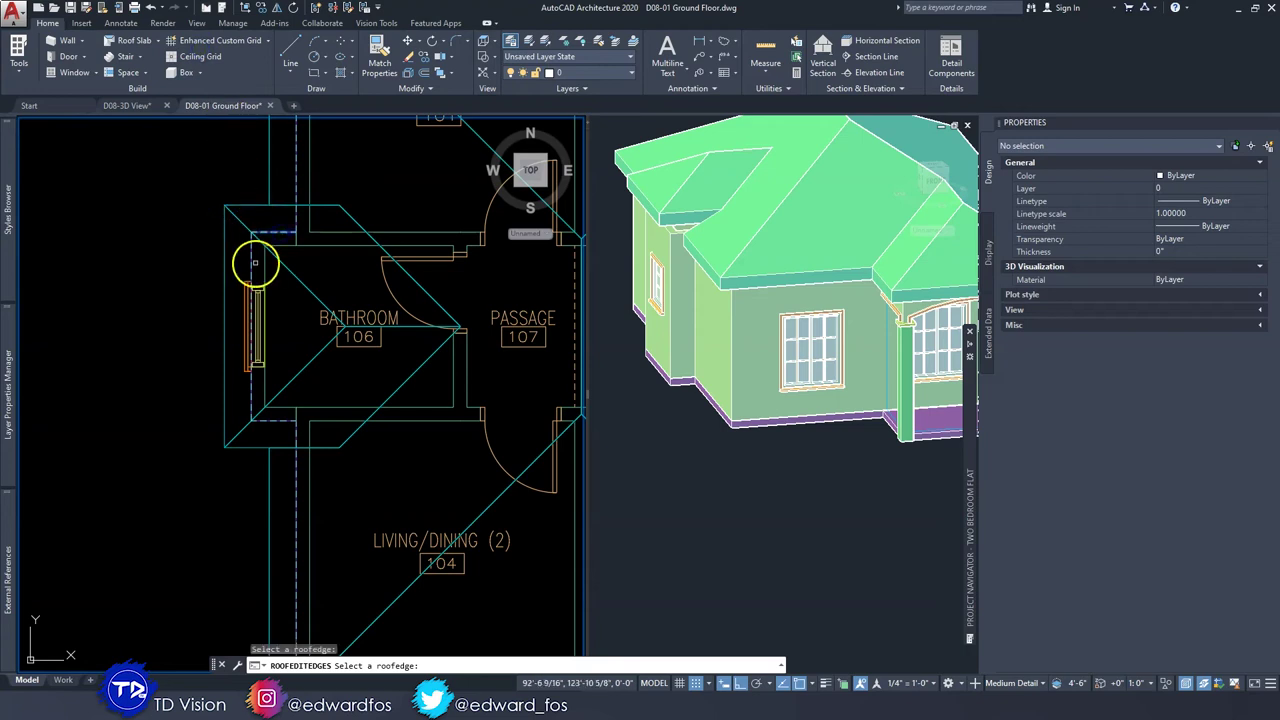
left_click(252, 271)
left_click(279, 421)
key("Return")
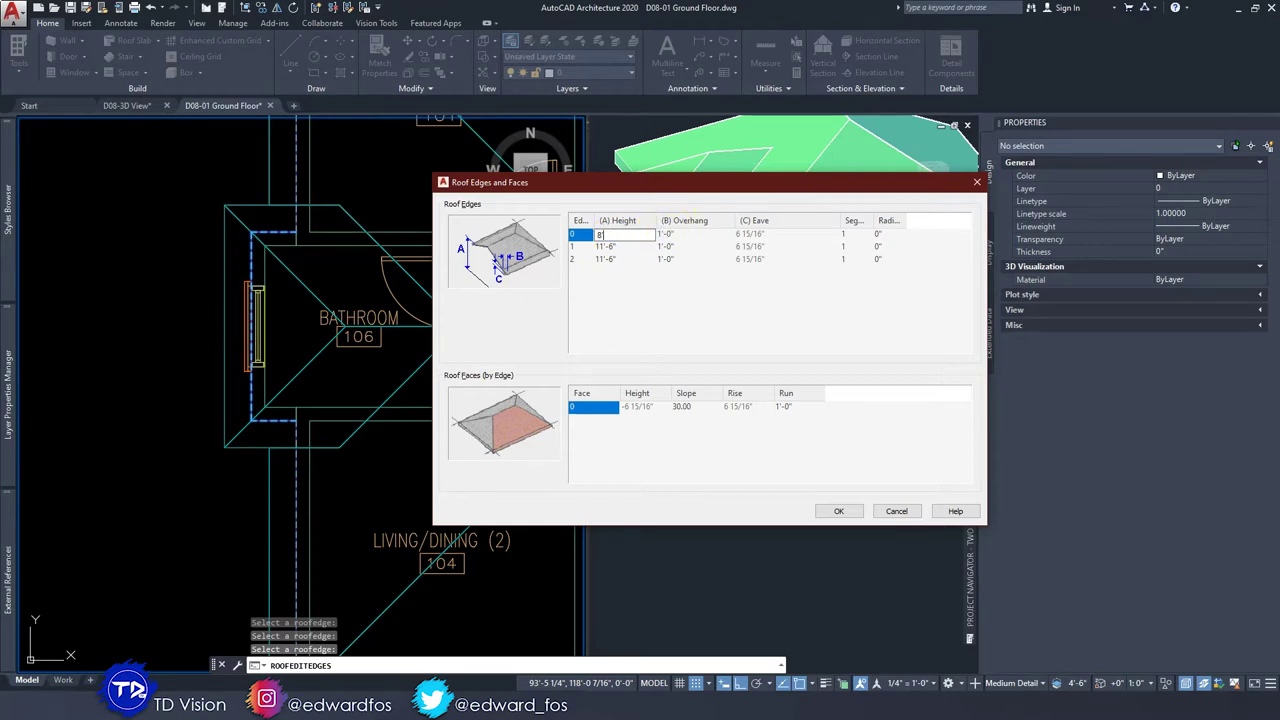
type("9'")
left_click(633, 247)
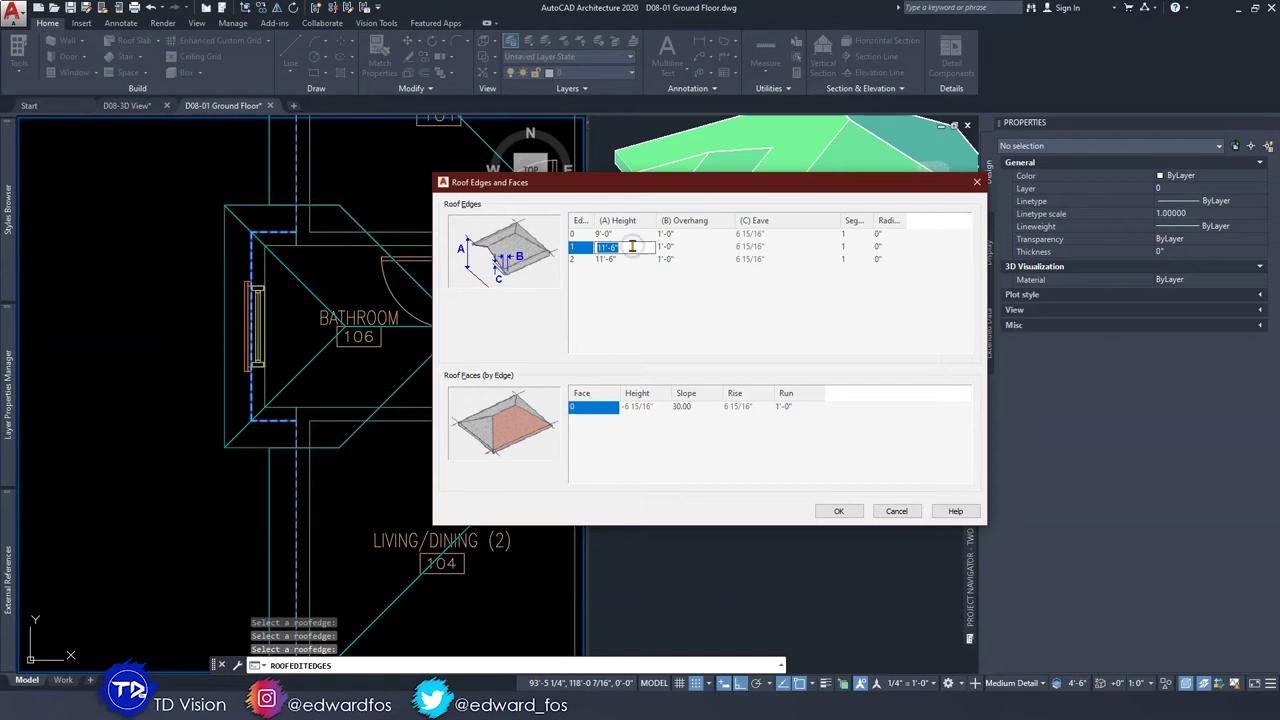
left_click(622, 260)
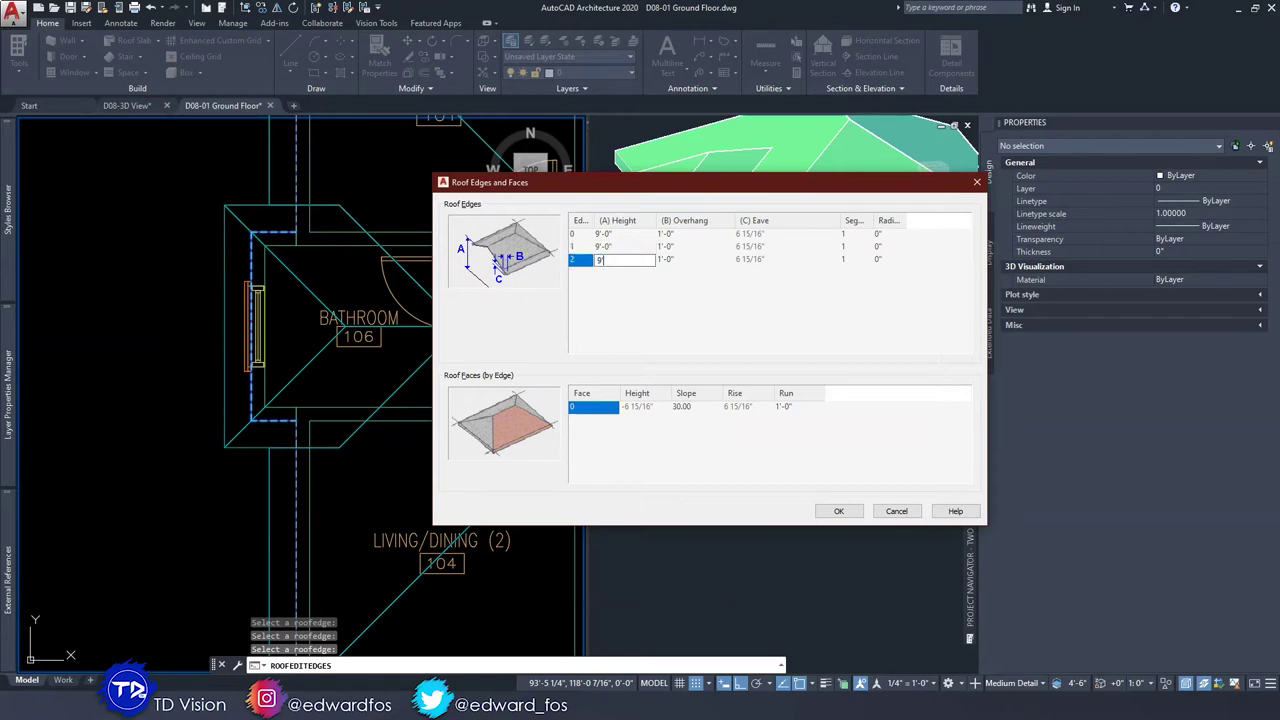
left_click(838, 511)
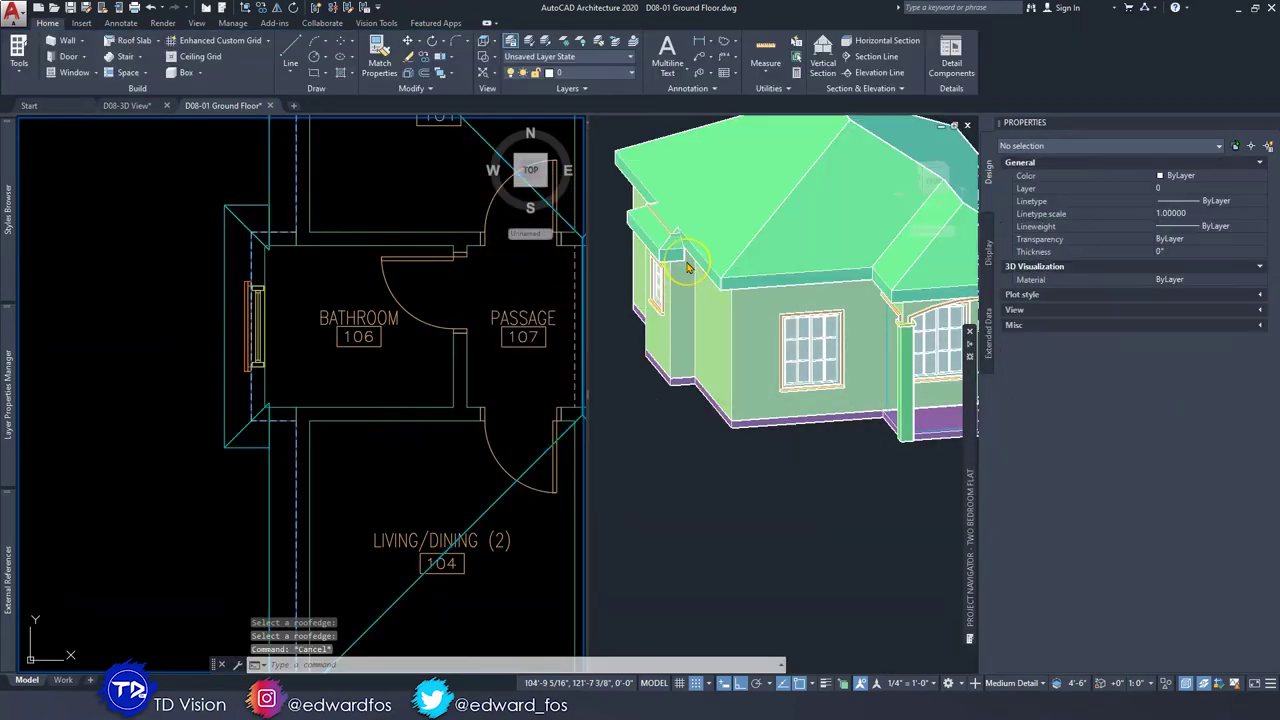
Examine in 3D how the lowered bathroom roof meets the projection's window wall.
scroll(701, 321, "up", 10)
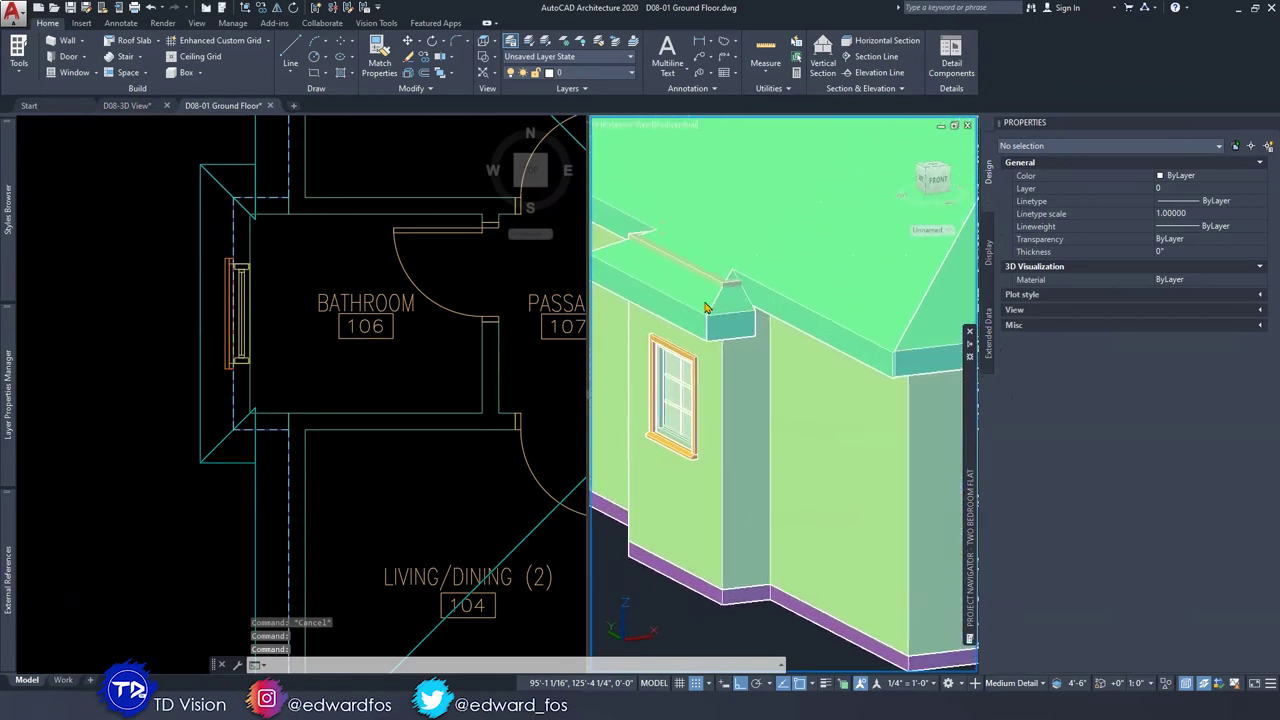
middle_click_drag(731, 308, 752, 389)
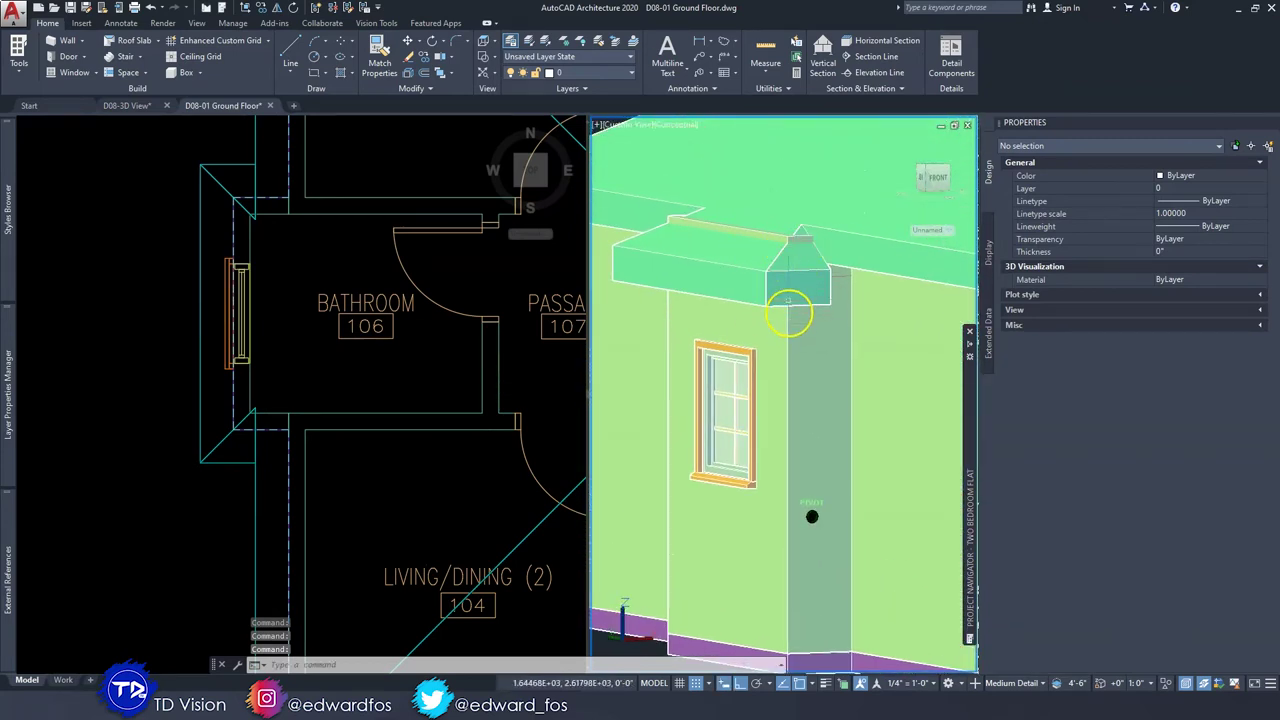
left_click(774, 351)
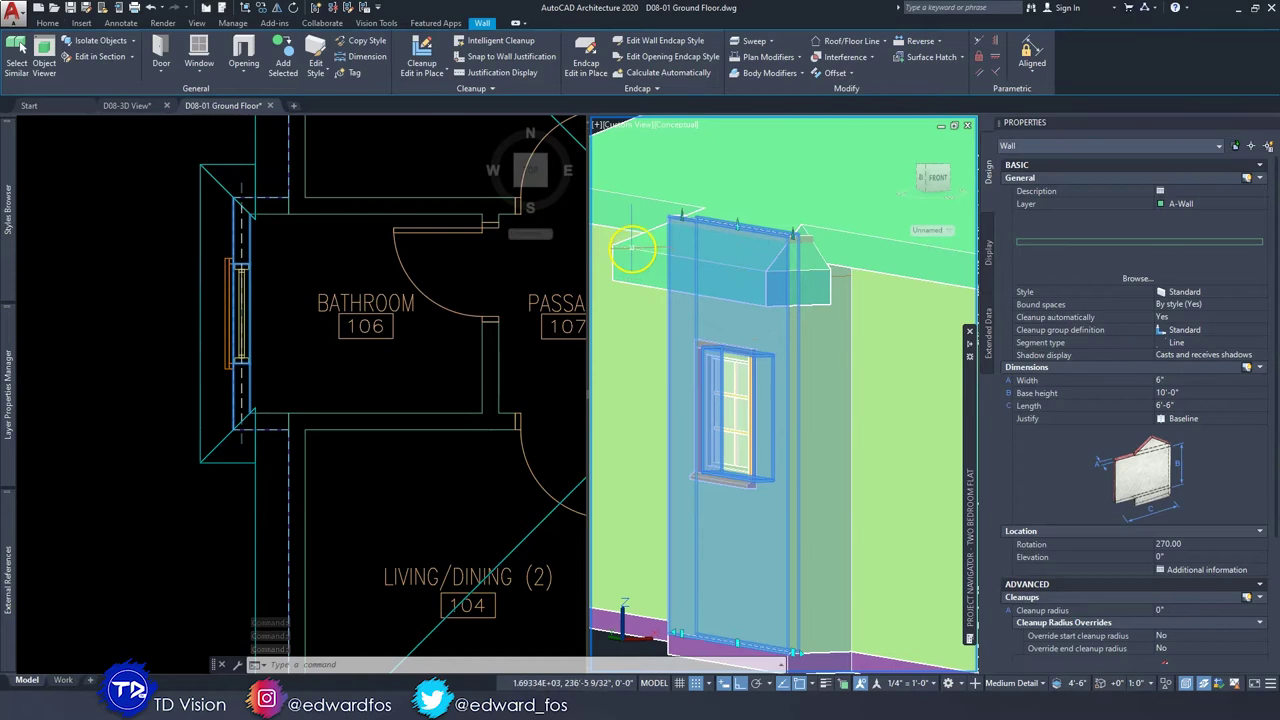
left_click(771, 324)
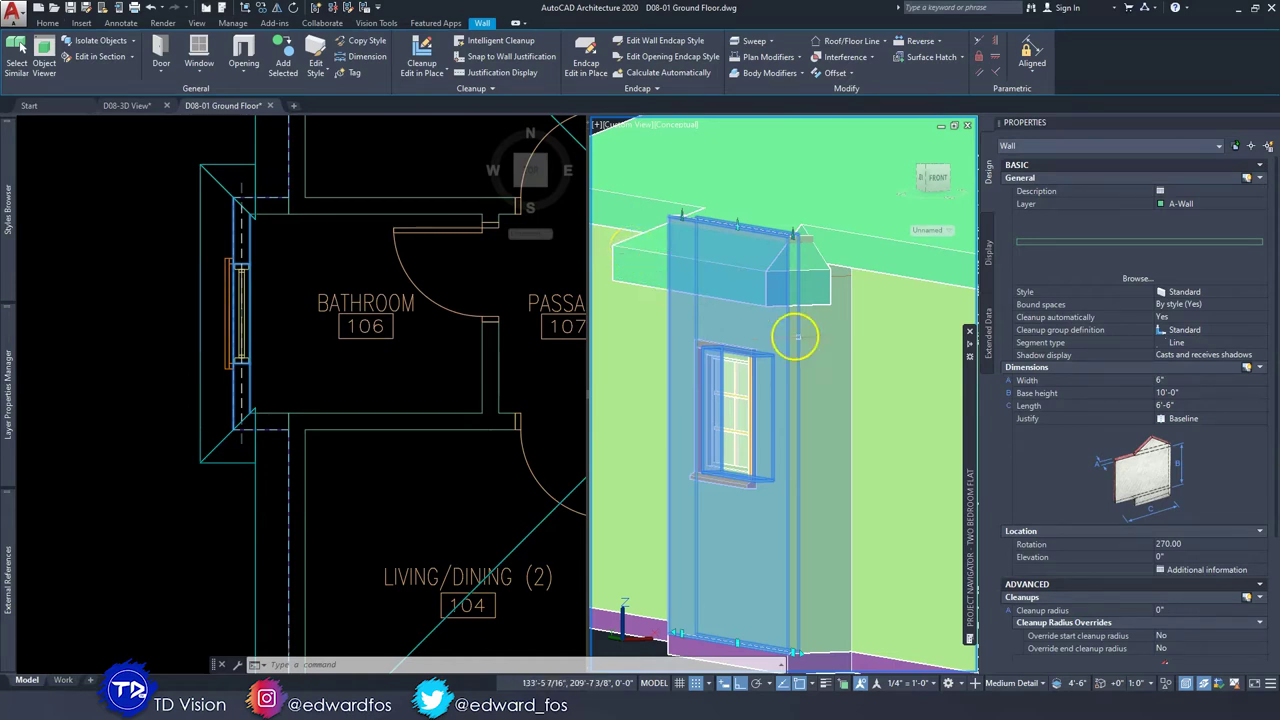
left_click(814, 346)
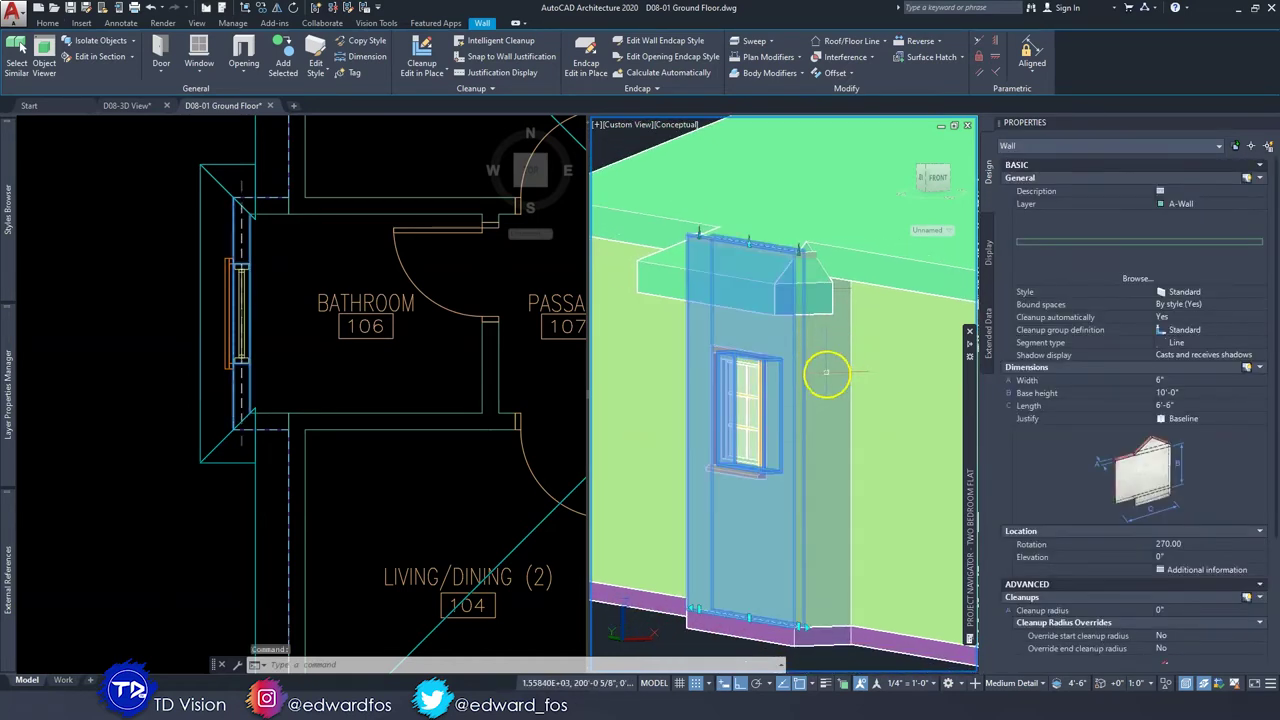
left_click(773, 361)
middle_click_drag(773, 361, 666, 234, "shift")
left_click(665, 233)
middle_click_drag(806, 342, 826, 298, "shift")
key("Escape")
Examine the bathroom projection's short side wall against the lowered roof in 3D.
middle_click_drag(780, 340, 718, 365, "shift")
left_click(718, 365)
scroll(725, 375, "up", 3)
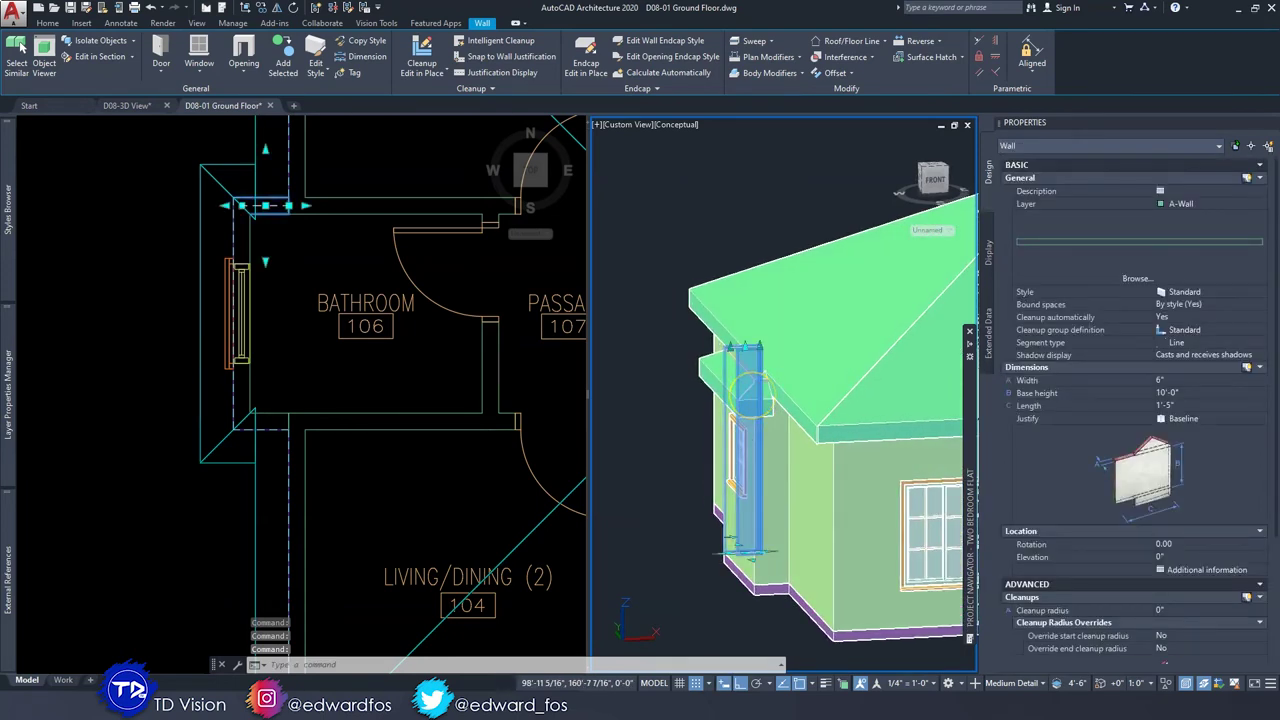
key("Escape")
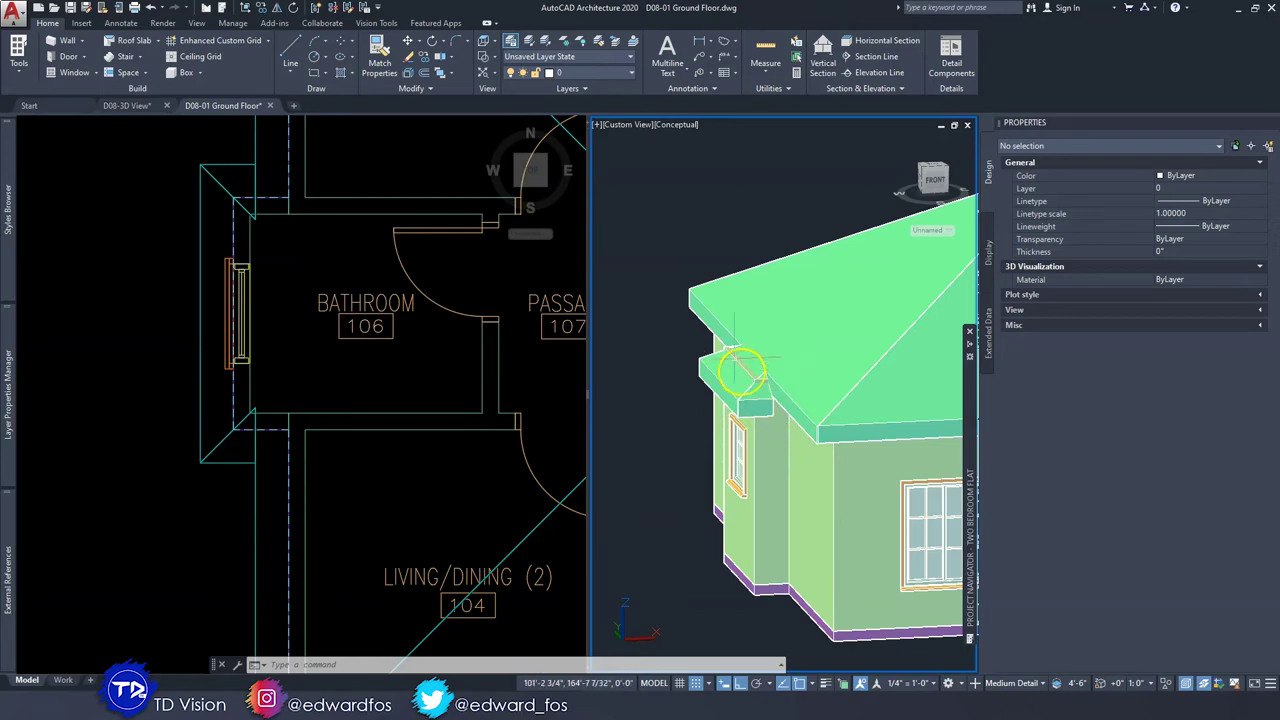
key("Escape")
key("Escape")
key("Escape")
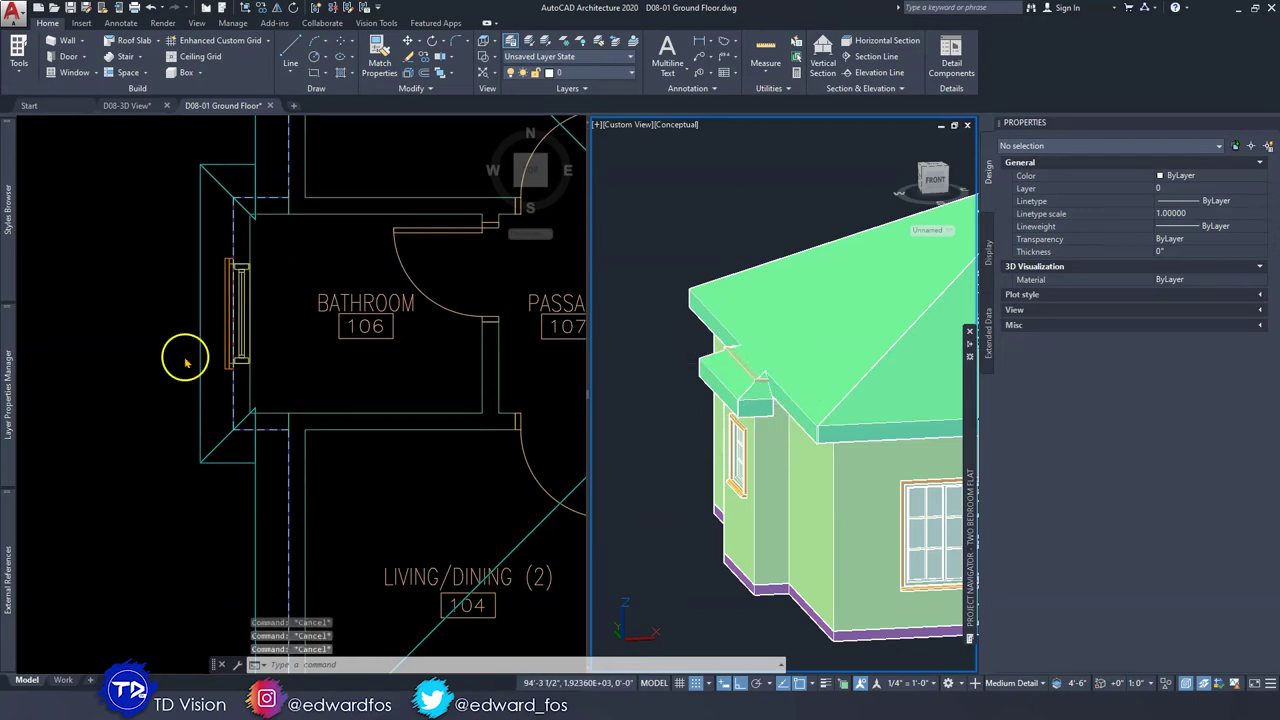
left_click(184, 356)
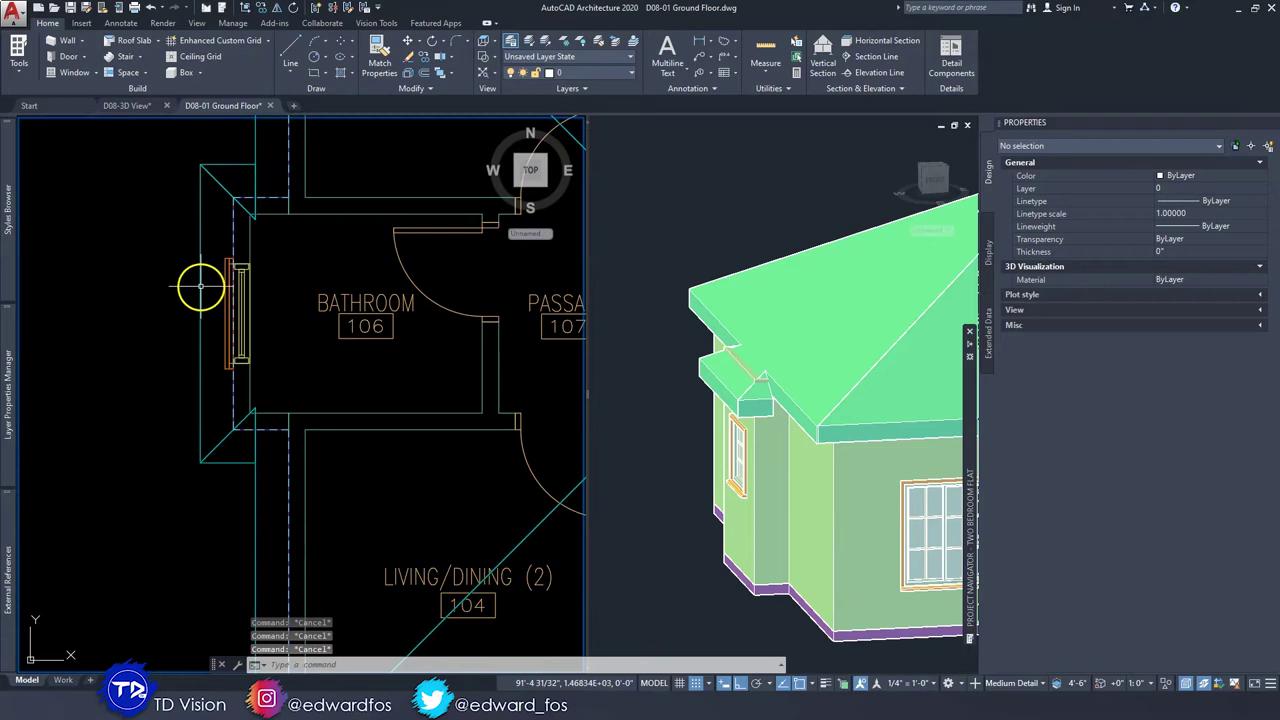
left_click(200, 281)
middle_click_drag(174, 224, 193, 240)
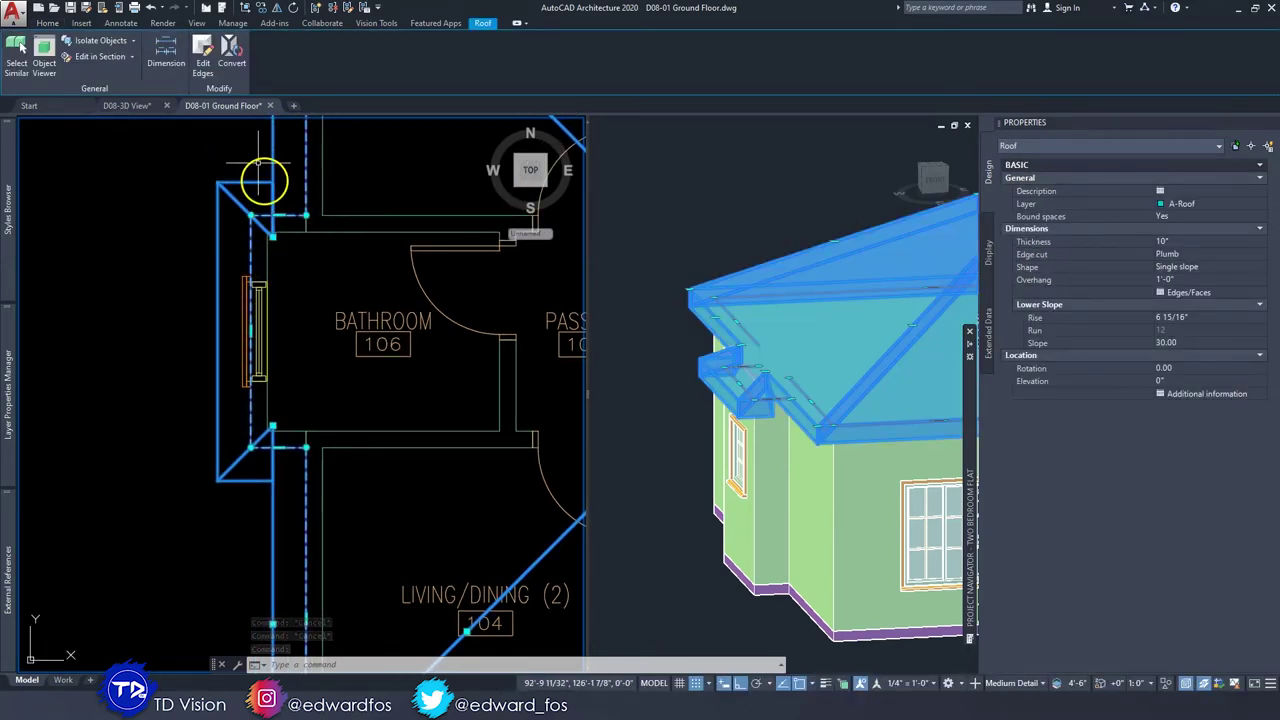
key("Escape")
key("Escape")
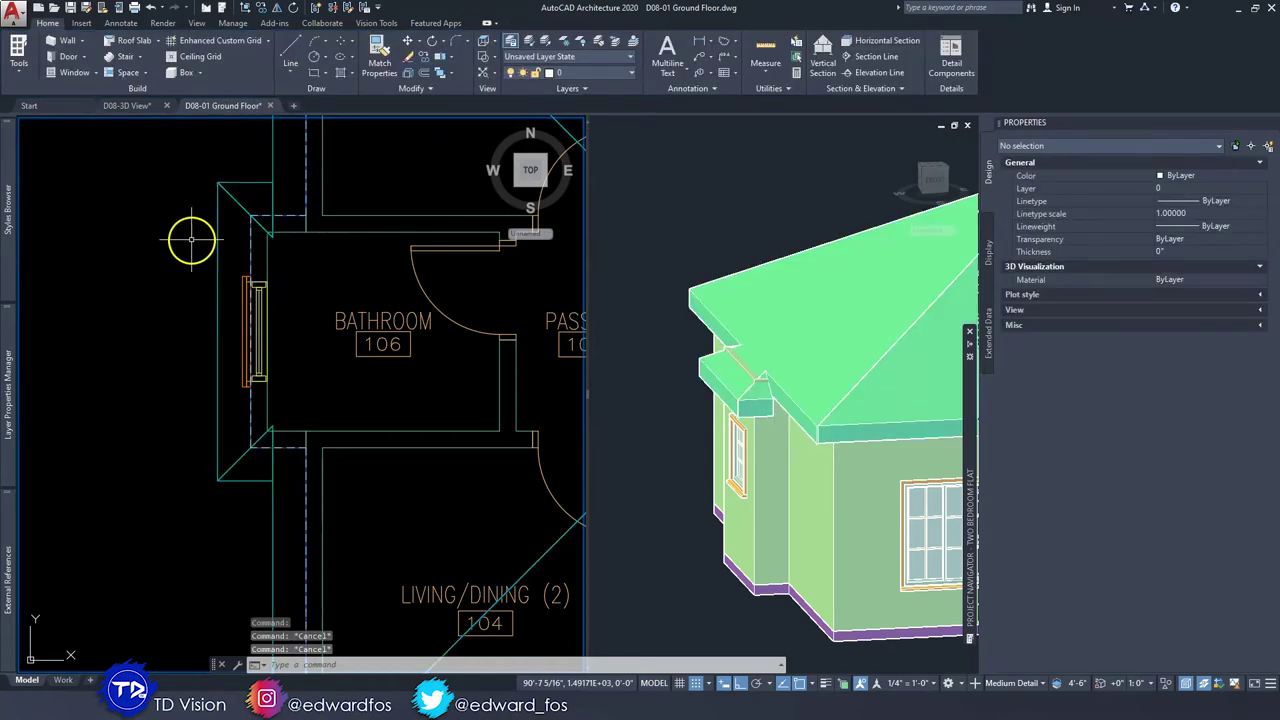
Undo both height changes made to the bathroom projection's roof edges.
key("ctrl+z")
key("ctrl+z")
key("ctrl+z")
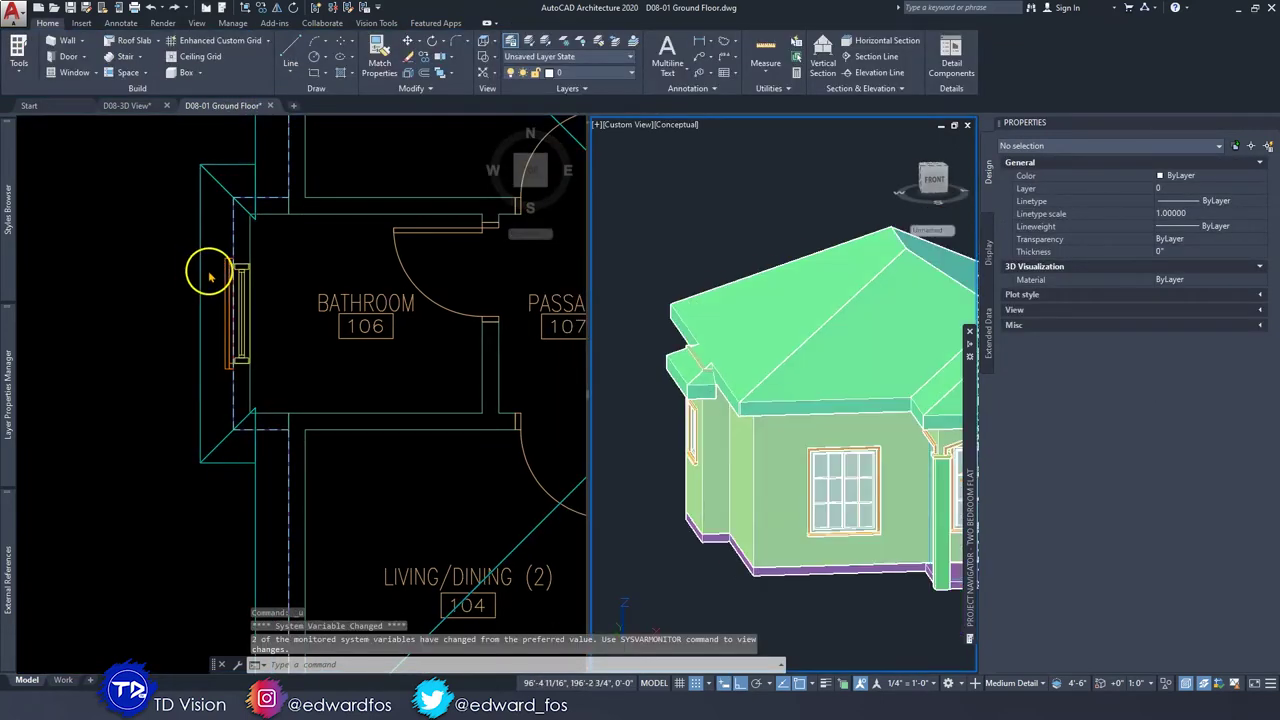
key("ctrl+z")
key("ctrl+z")
key("ctrl+z")
key("ctrl+z")
middle_click_drag(267, 306, 279, 377)
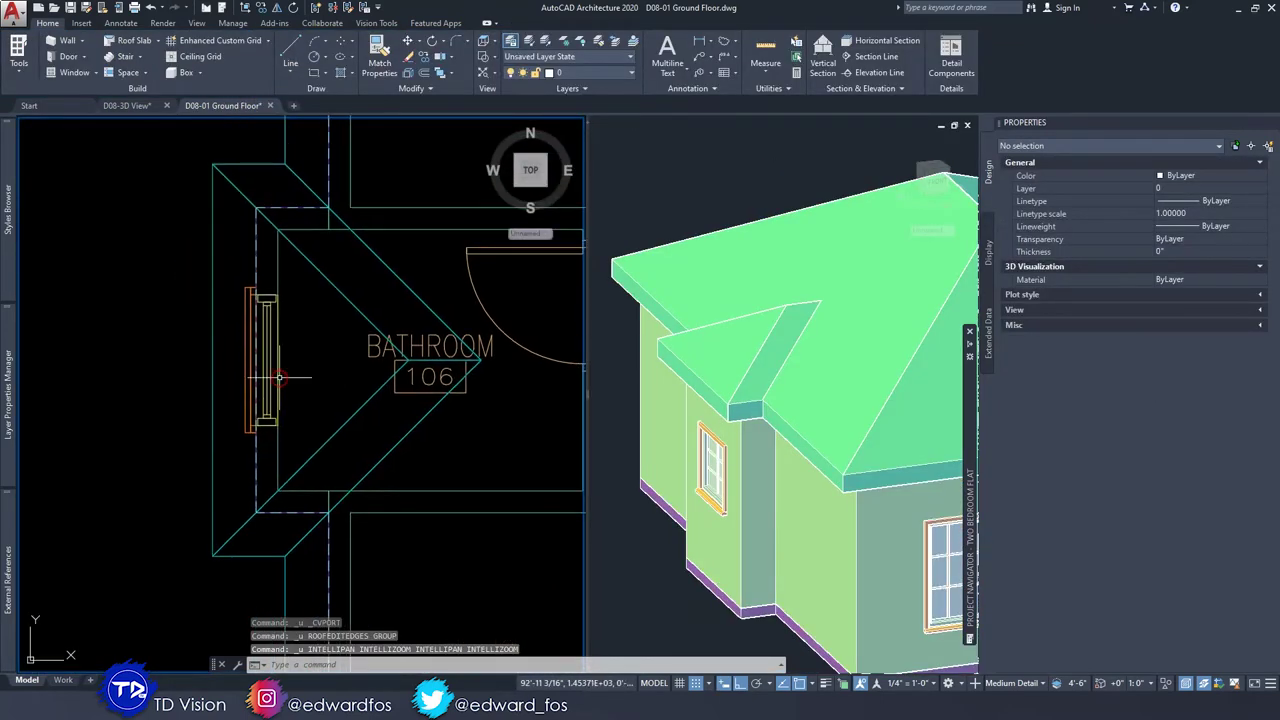
scroll(279, 378, "down", 2)
scroll(295, 335, "down", 2)
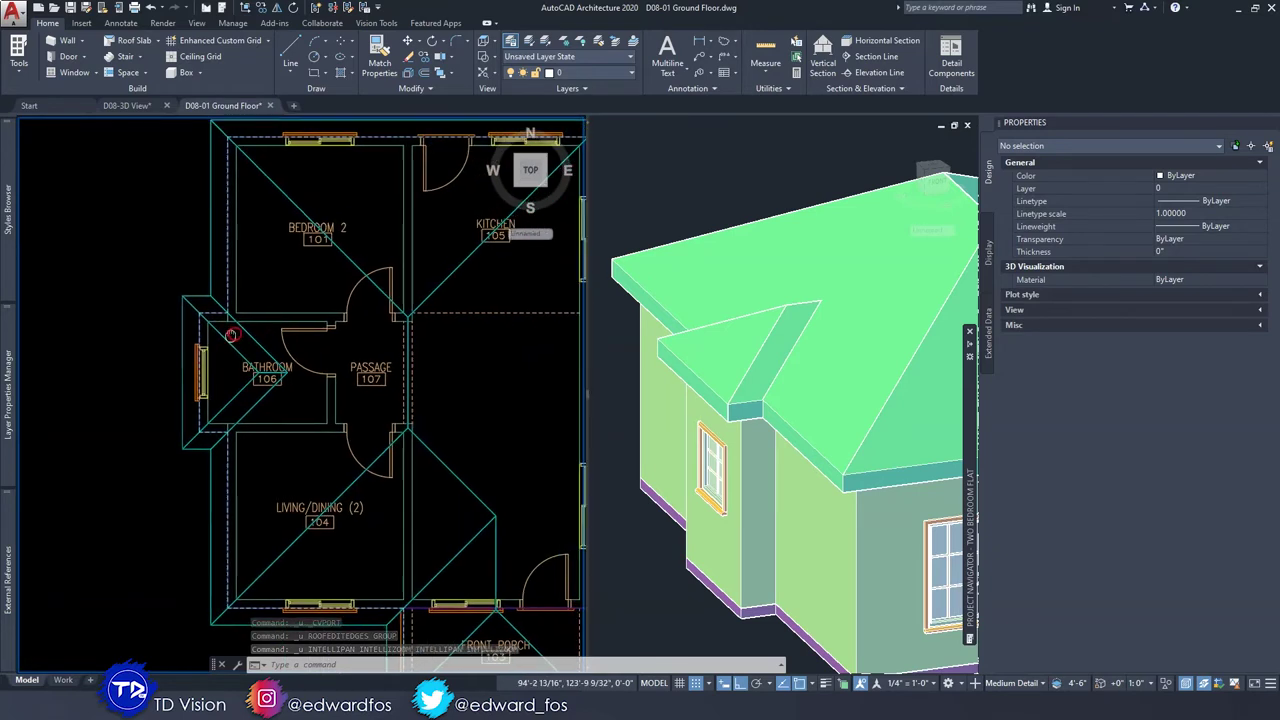
middle_click_drag(308, 364, 288, 360)
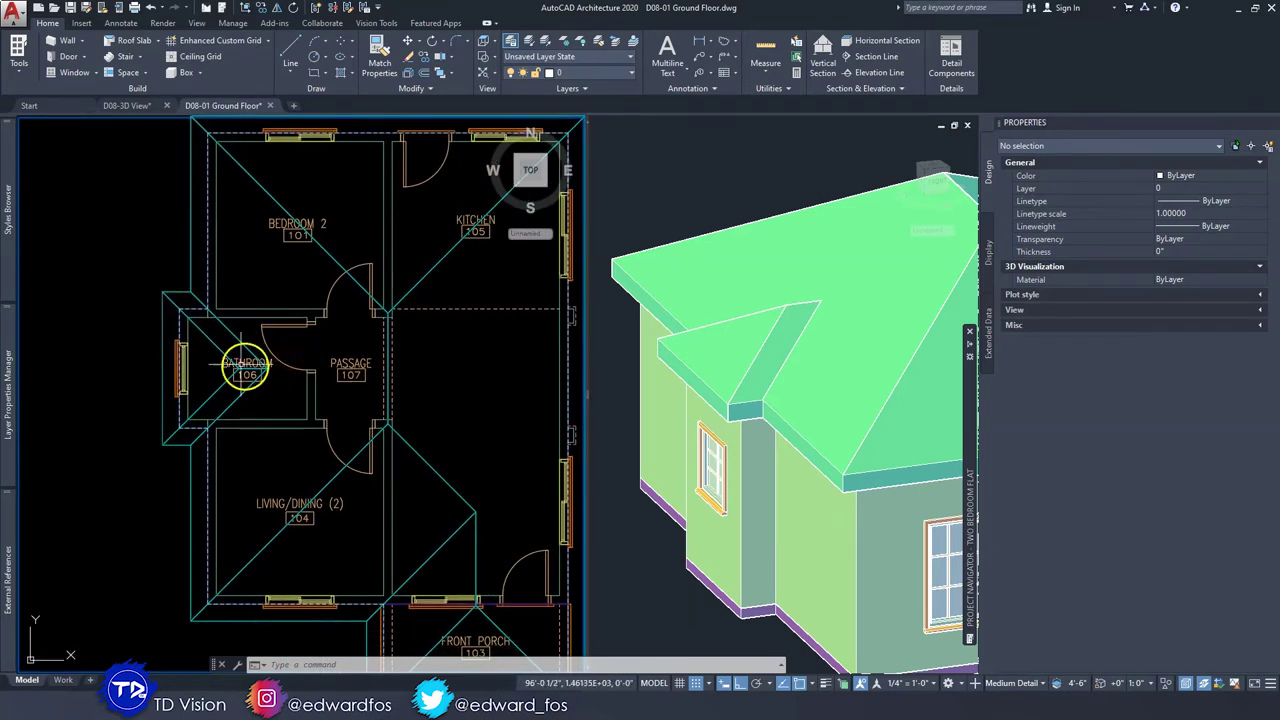
scroll(175, 340, "up", 3)
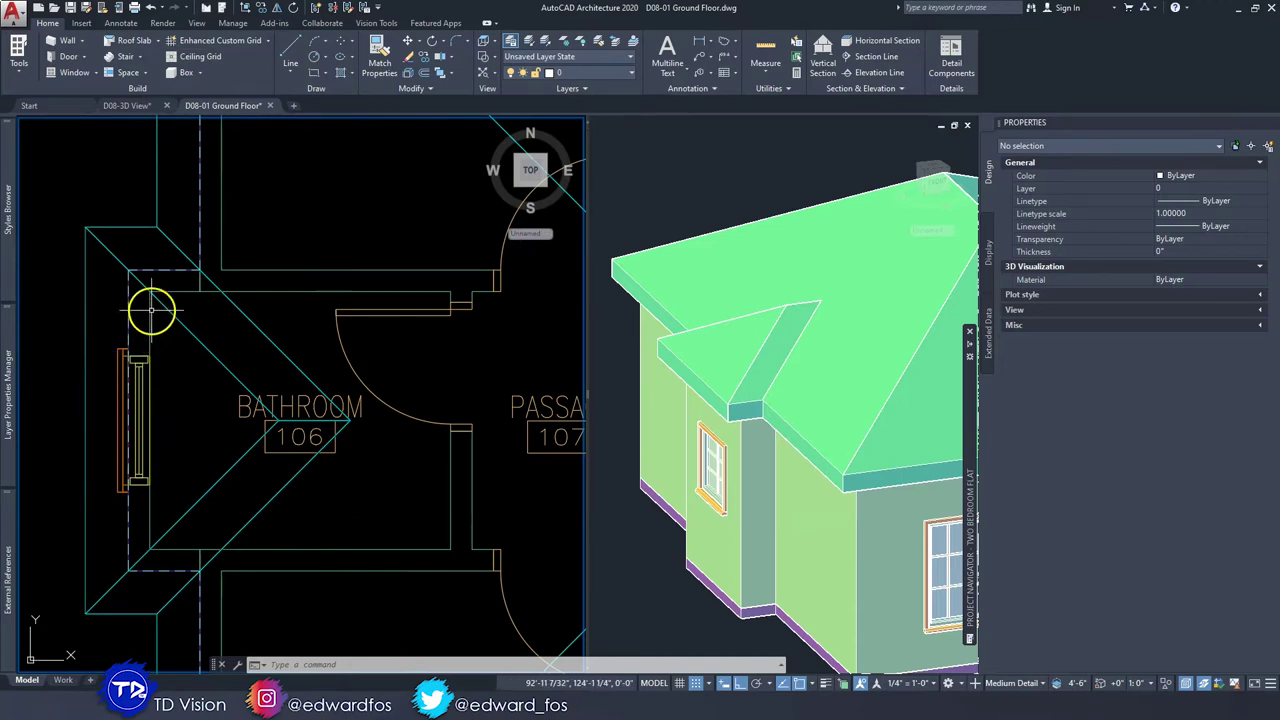
Place a Section-Section (Sheet) line east-west across the plan through the bathroom, with section extents reaching past the north side of the house.
scroll(175, 340, "down", 3)
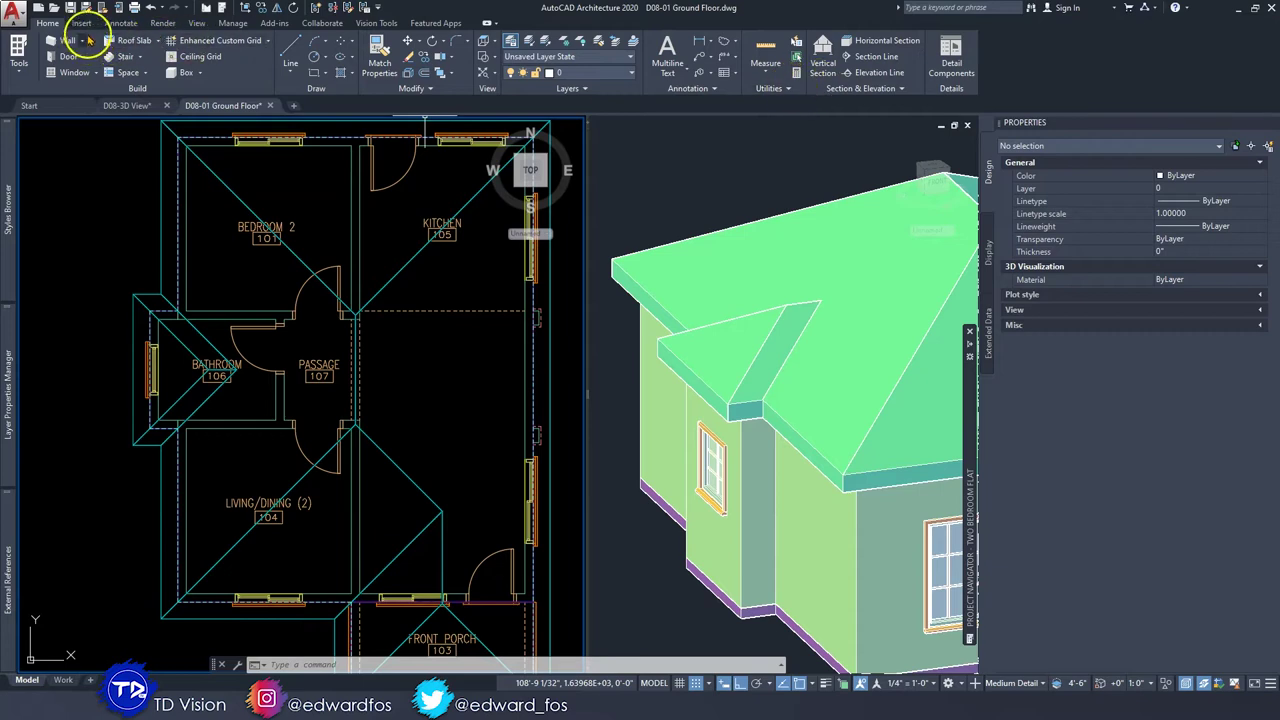
left_click(121, 22)
left_click(751, 57)
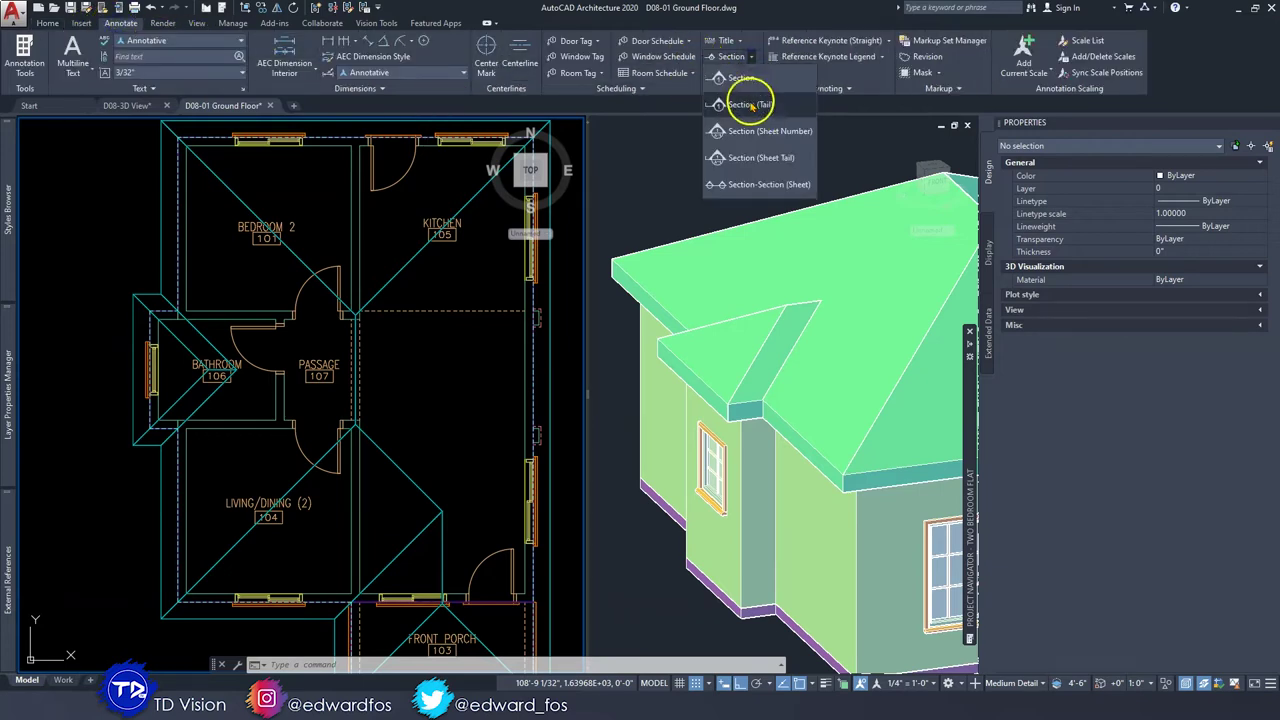
left_click(765, 184)
scroll(309, 357, "down", 2)
middle_click_drag(199, 369, 169, 365)
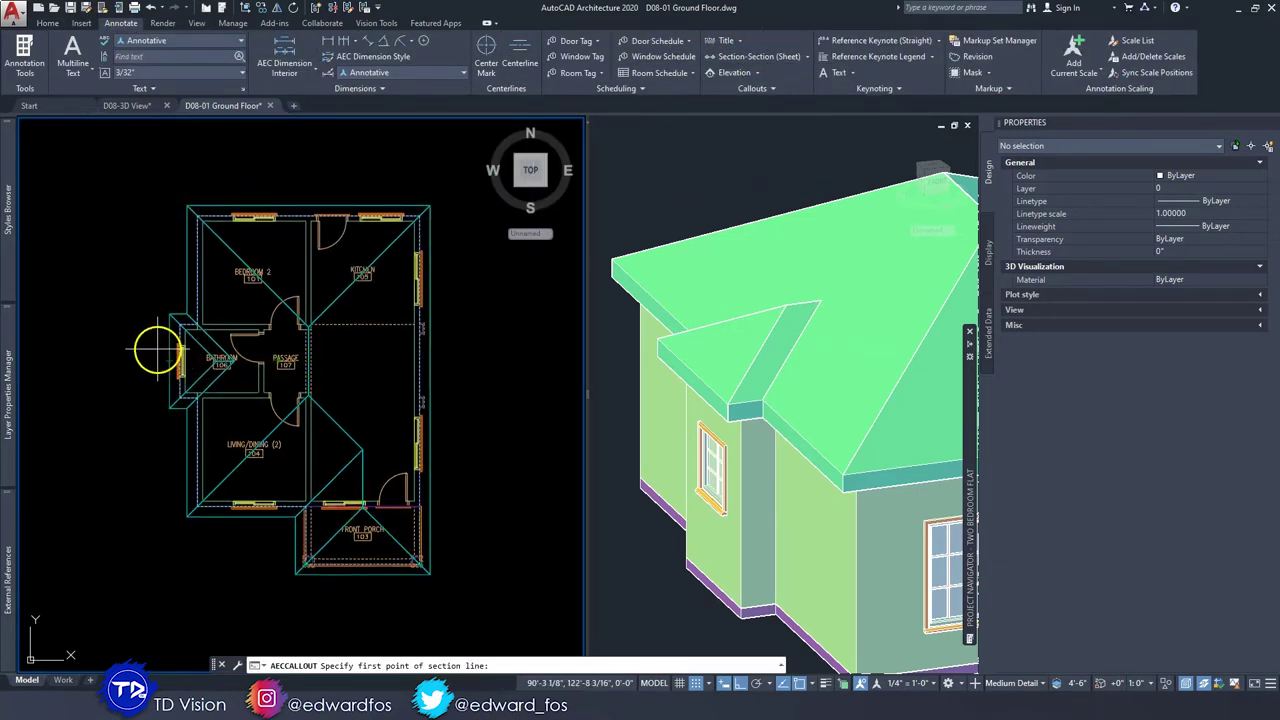
left_click(148, 349)
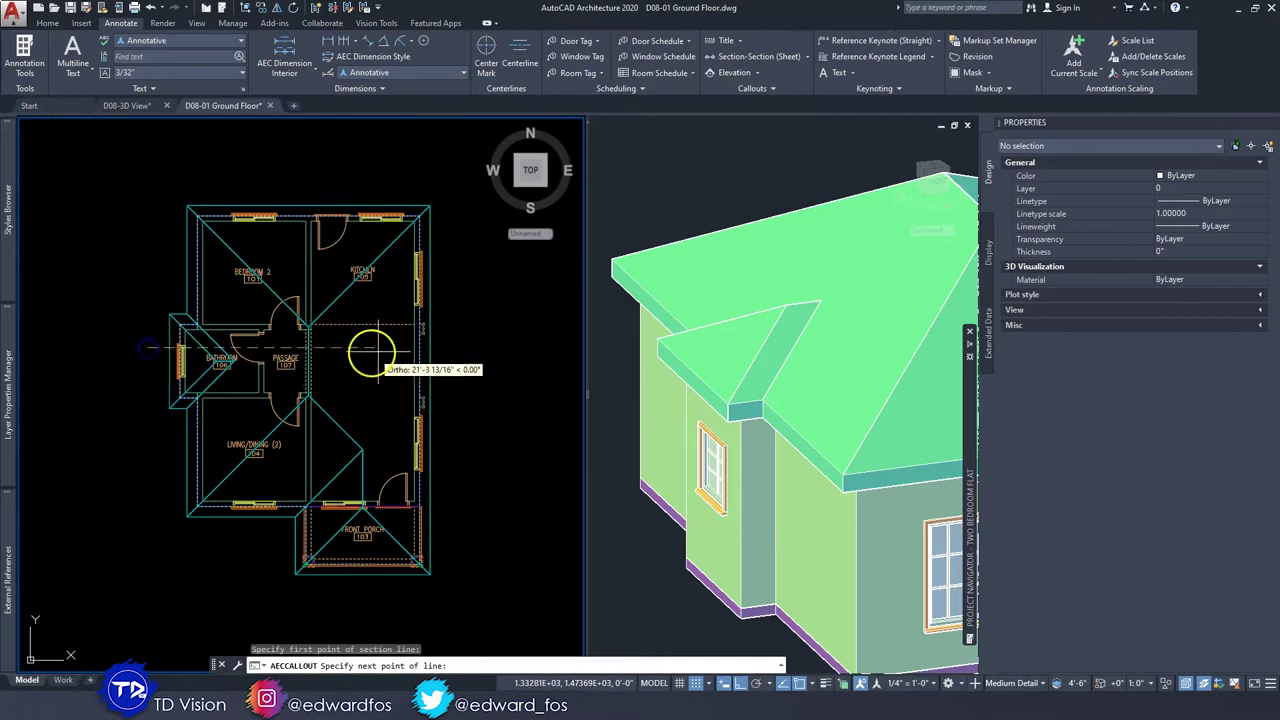
left_click(452, 348)
key("Return")
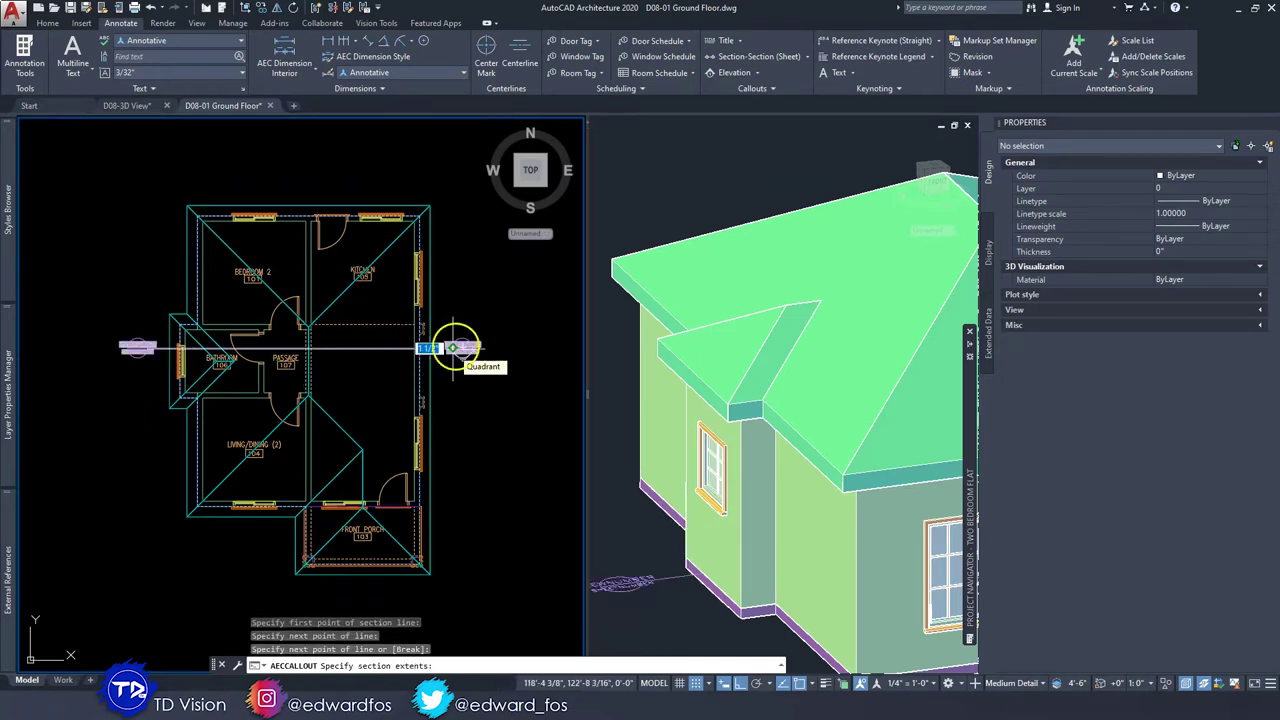
left_click(456, 198)
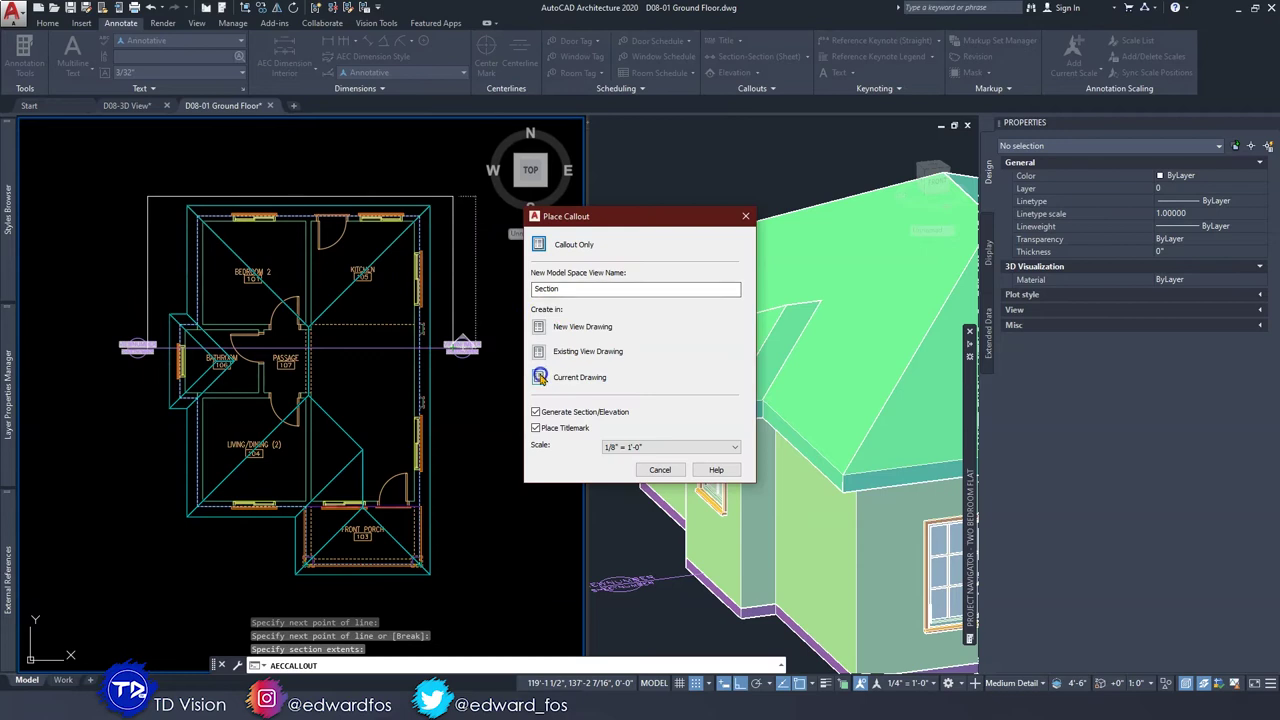
Generate the 2D section with its titlemark in the current drawing at 1/8" = 1'-0", placing it by the plan's south end.
left_click(540, 377)
scroll(457, 351, "down", 4)
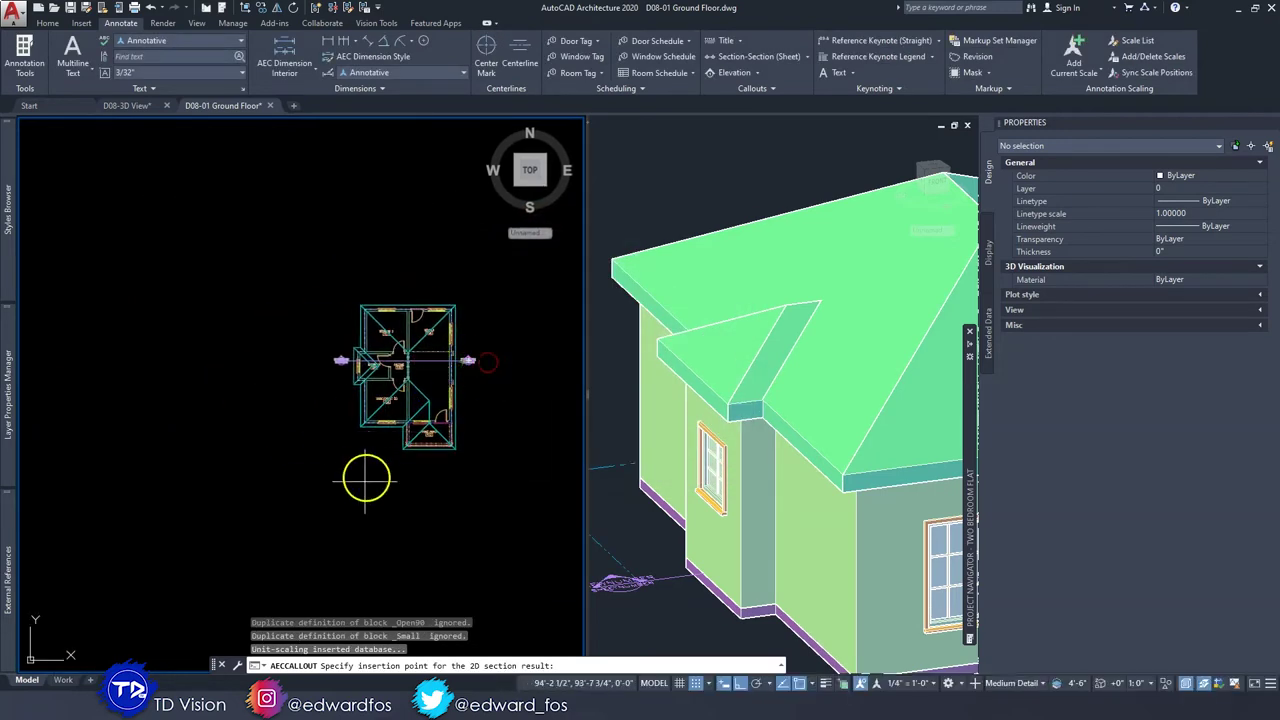
left_click(365, 481)
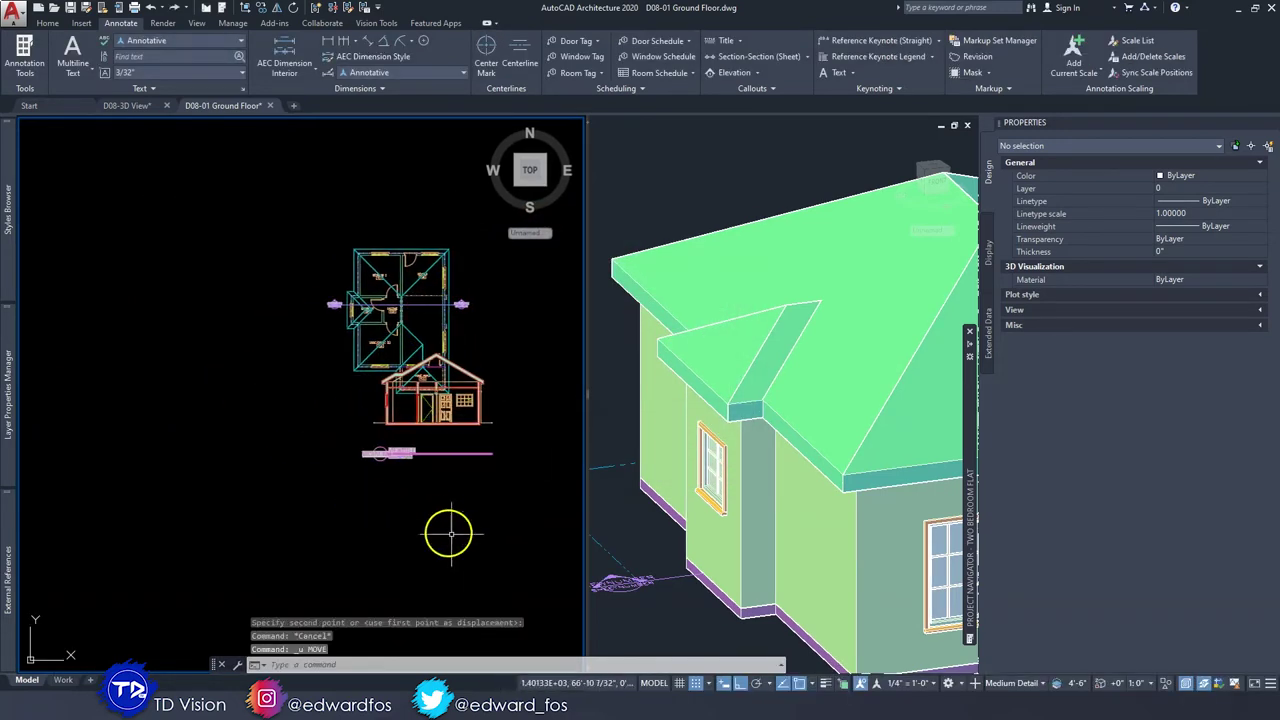
Move the generated section and its titlemark about 23 feet straight down, clear of the floor plan.
left_click(451, 534)
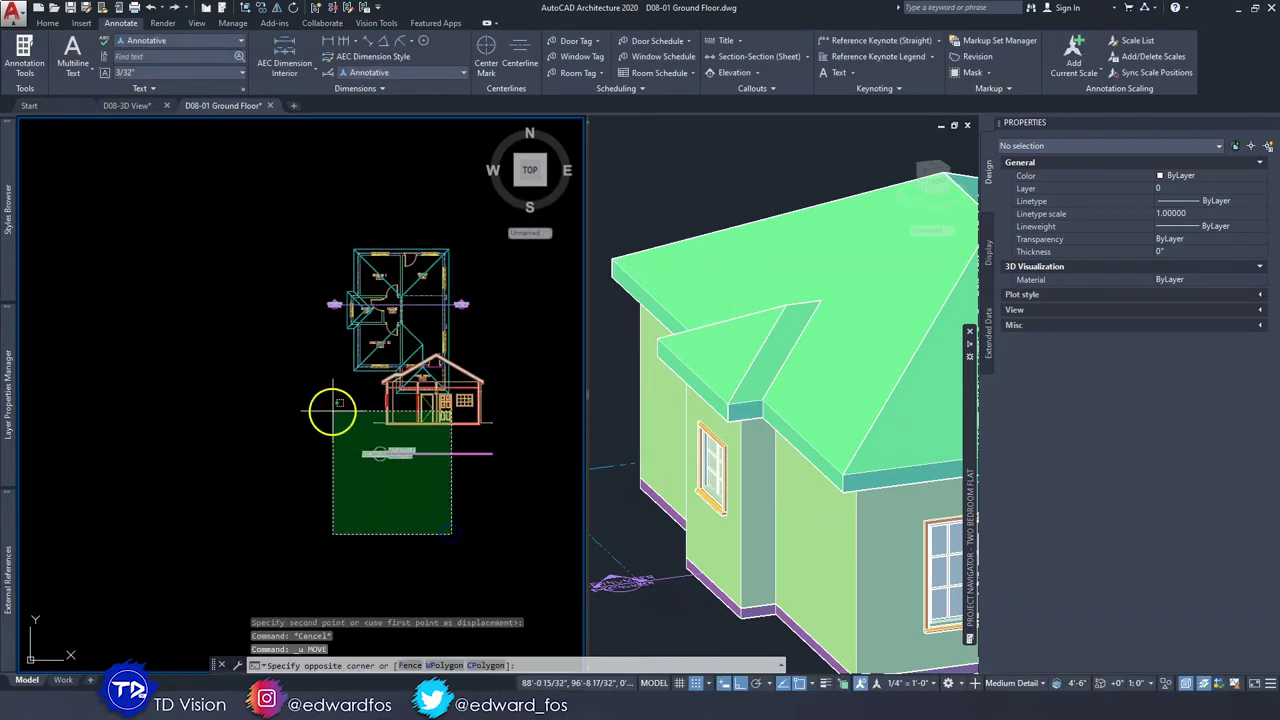
left_click(333, 410)
type("m")
key("space")
left_click(268, 411)
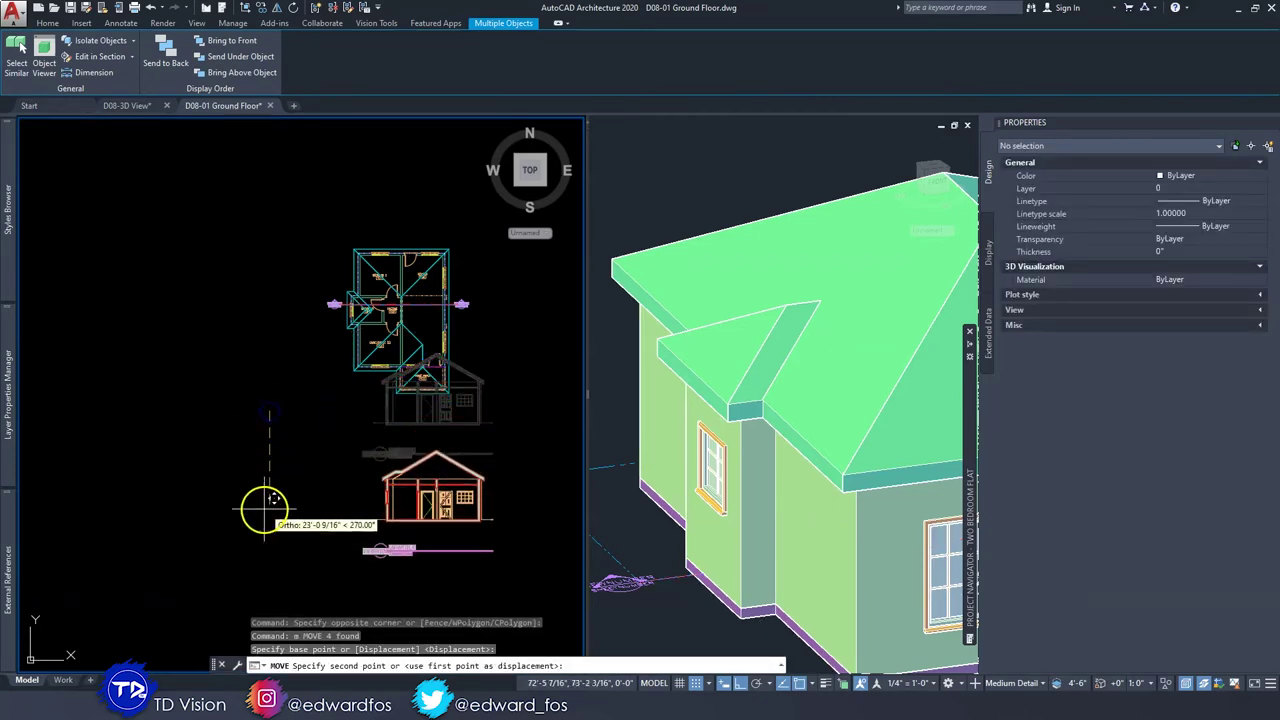
left_click(264, 514)
Examine in the section how the bathroom projection's roof meets its outer wall and the main roof slope.
middle_click_drag(412, 512, 363, 410)
scroll(363, 410, "up", 4)
scroll(363, 410, "up", 3)
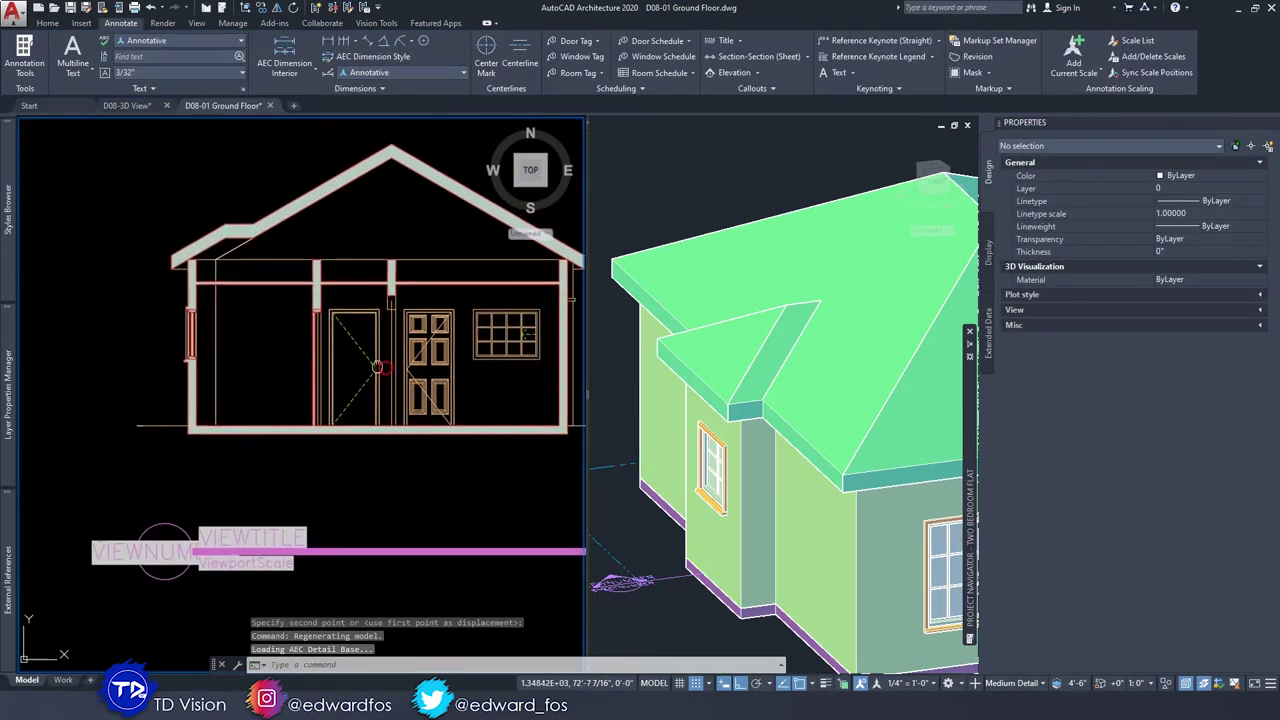
scroll(177, 237, "up", 6)
middle_click_drag(153, 261, 345, 242)
scroll(168, 316, "down", 3)
scroll(253, 310, "up", 3)
scroll(272, 311, "down", 2)
scroll(350, 238, "up", 2)
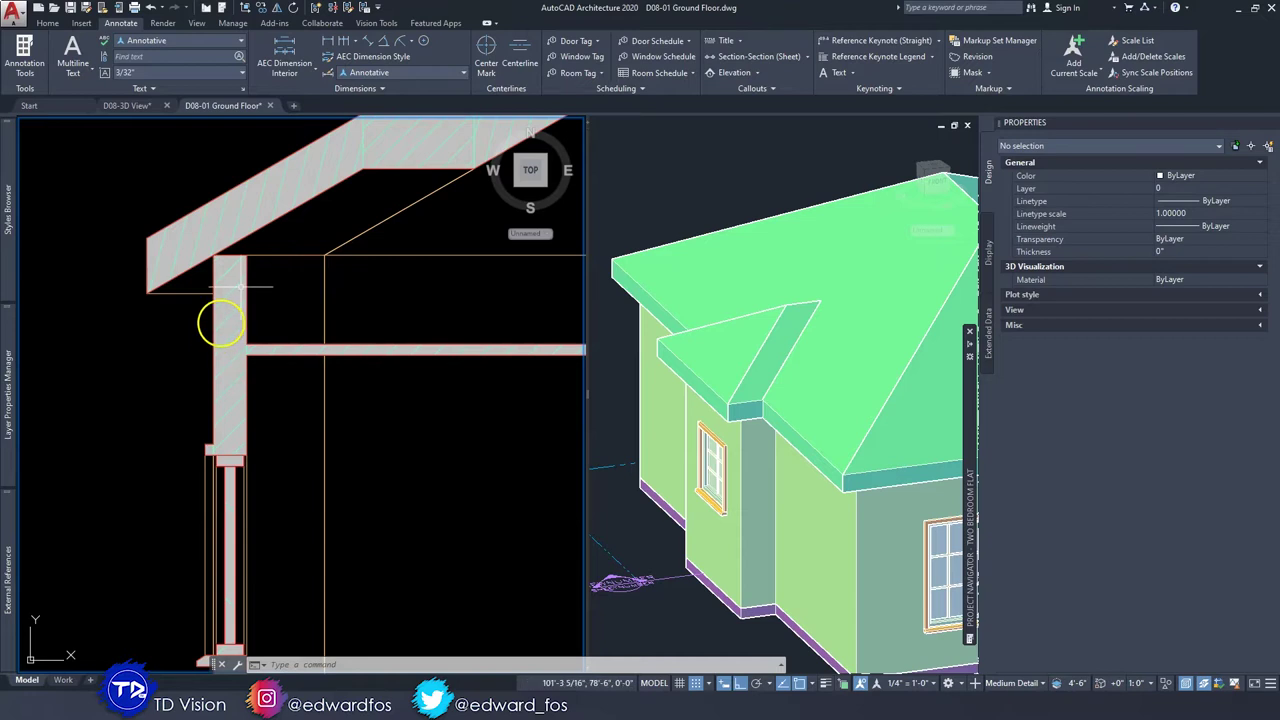
key("Escape")
key("Escape")
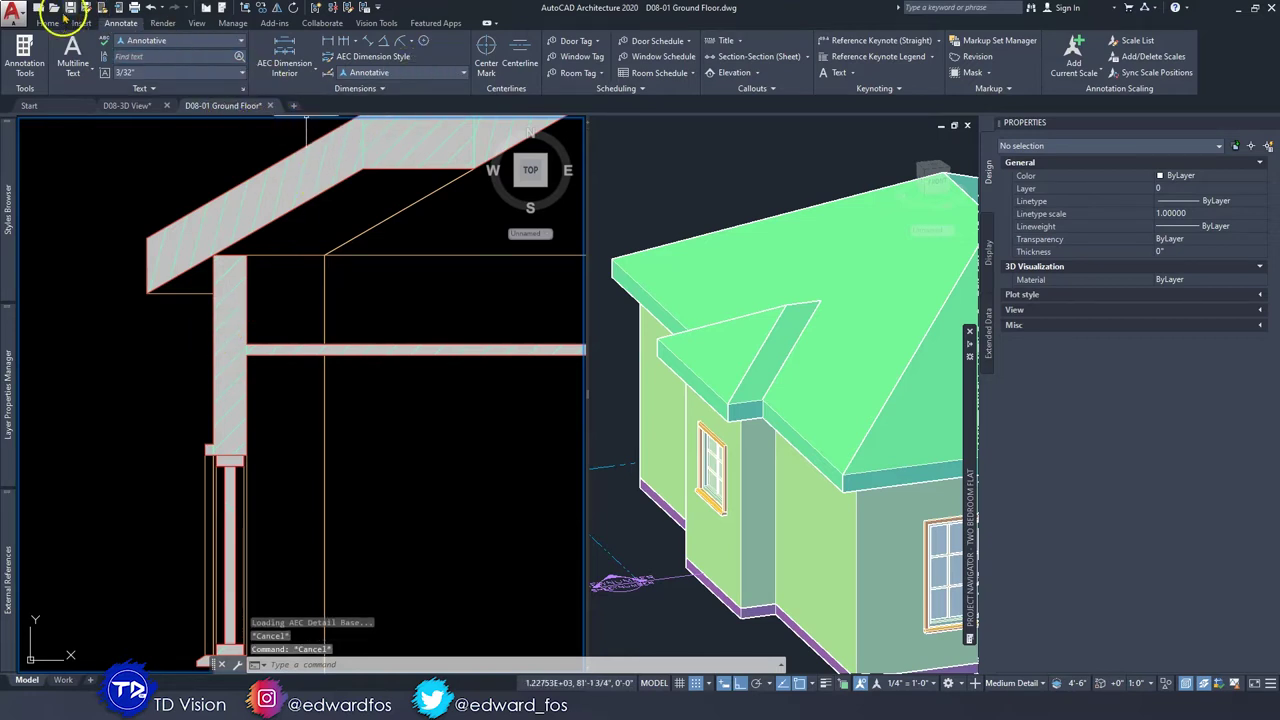
With ortho off, draw a line continuing the main roof's underside slope from the inner wall corner down past the bathroom's outer wall.
left_click(47, 22)
left_click(292, 44)
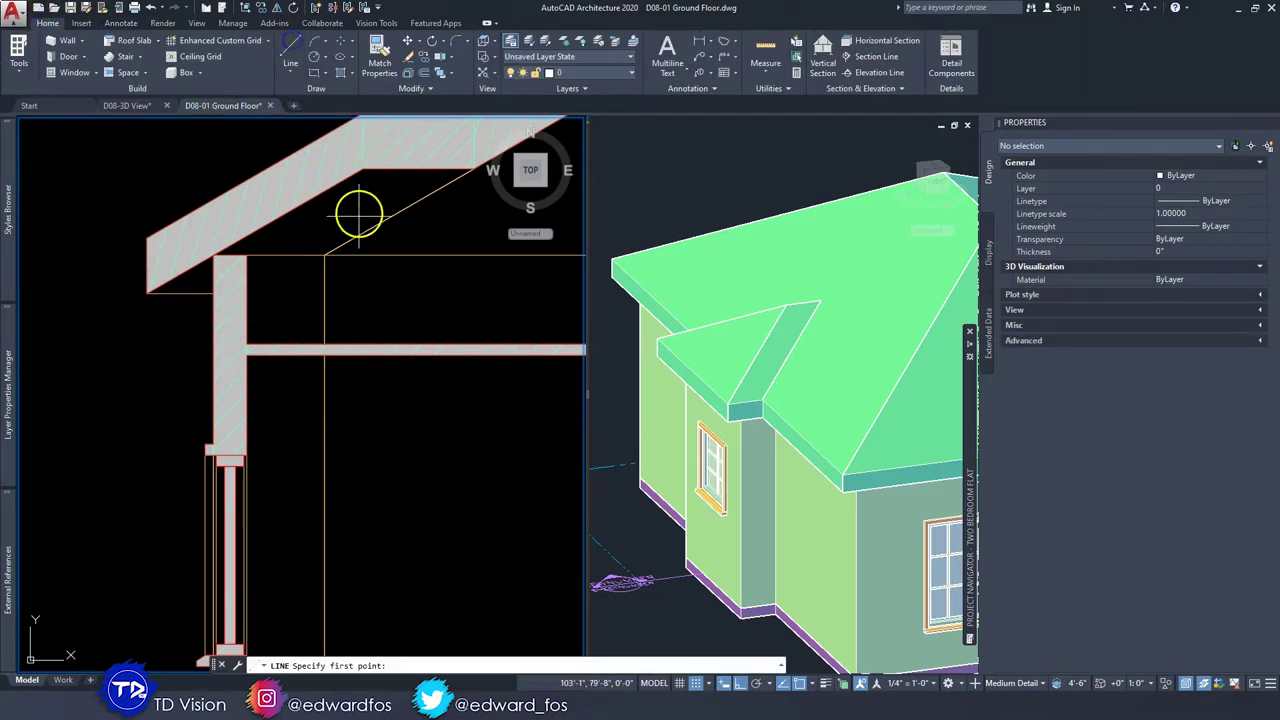
left_click(325, 255)
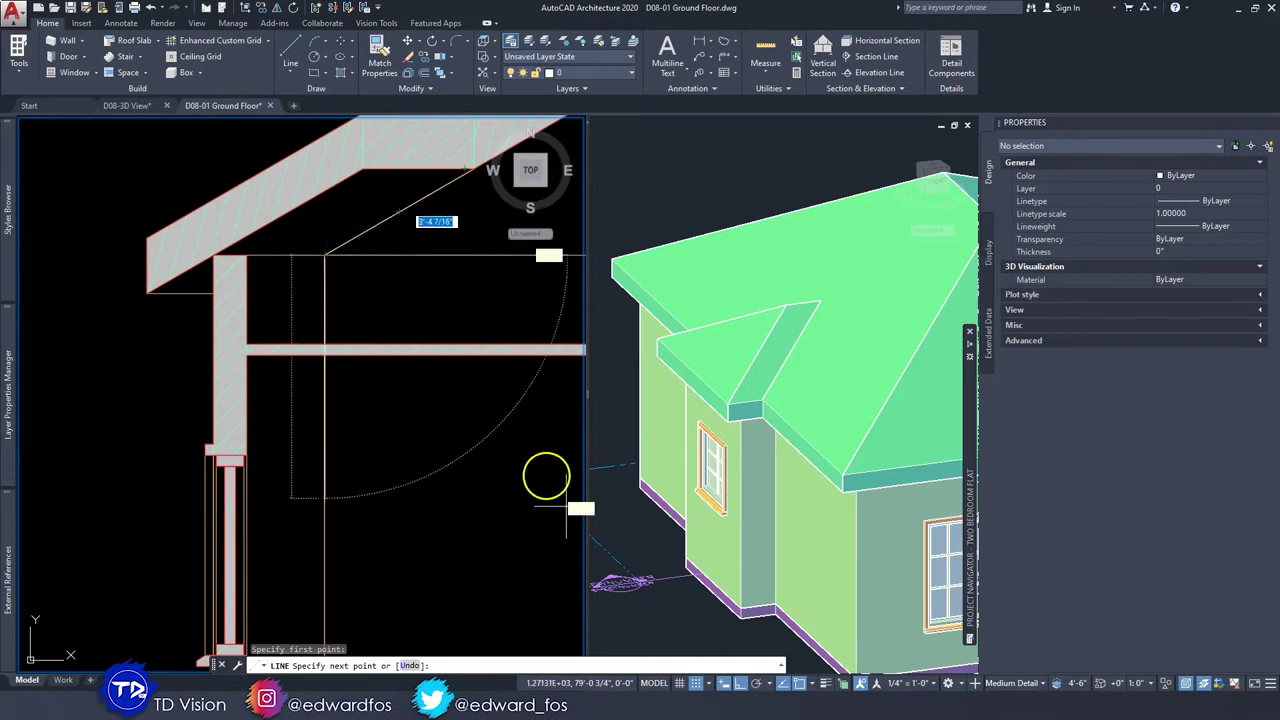
left_click(756, 683)
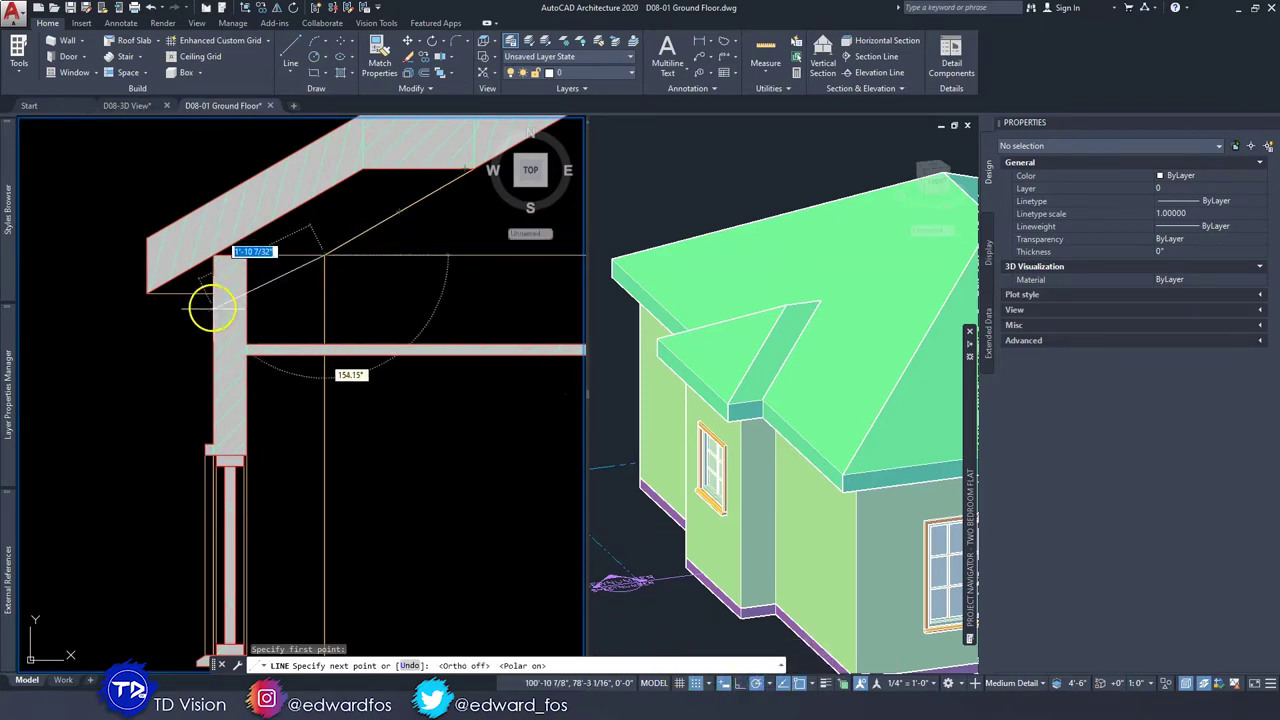
left_click(179, 338)
key("Escape")
key("Escape")
Add a vertical linear dimension from floor level to where the slope line crosses the bathroom wall's outer face.
scroll(205, 320, "up", 3)
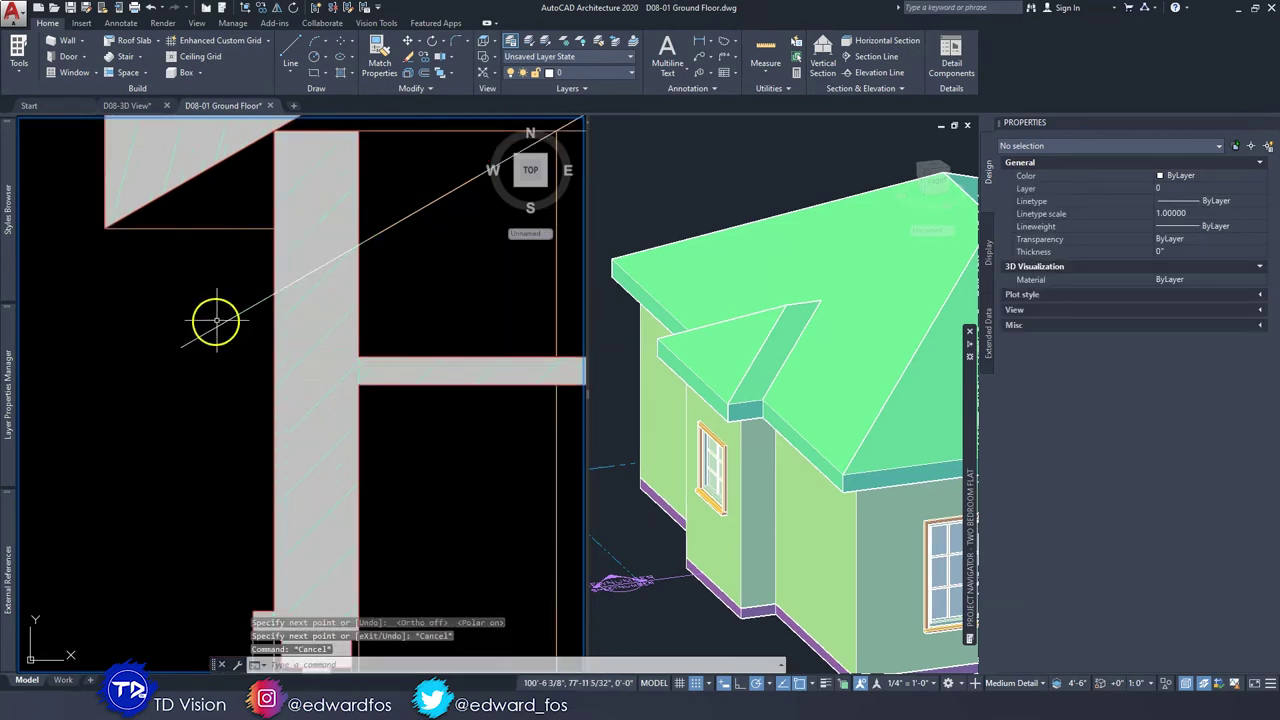
scroll(268, 295, "up", 1)
scroll(253, 309, "down", 4)
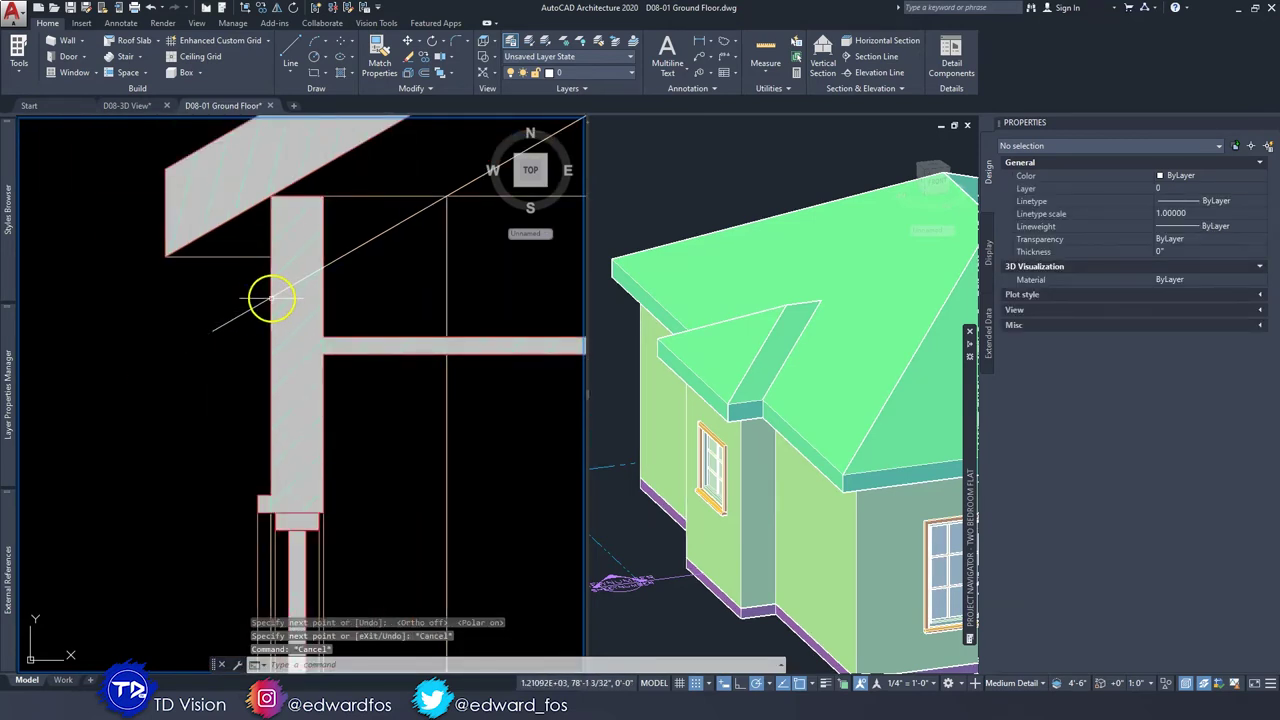
middle_click_drag(269, 301, 283, 280)
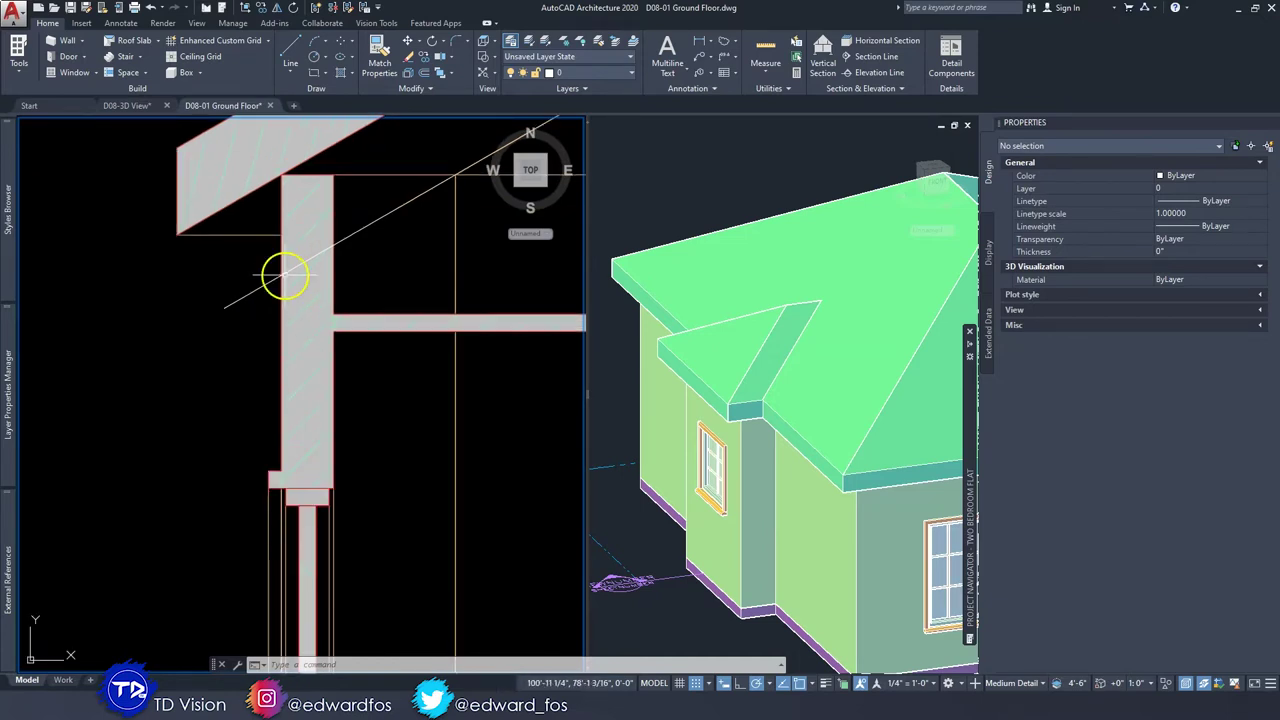
scroll(290, 262, "down", 2)
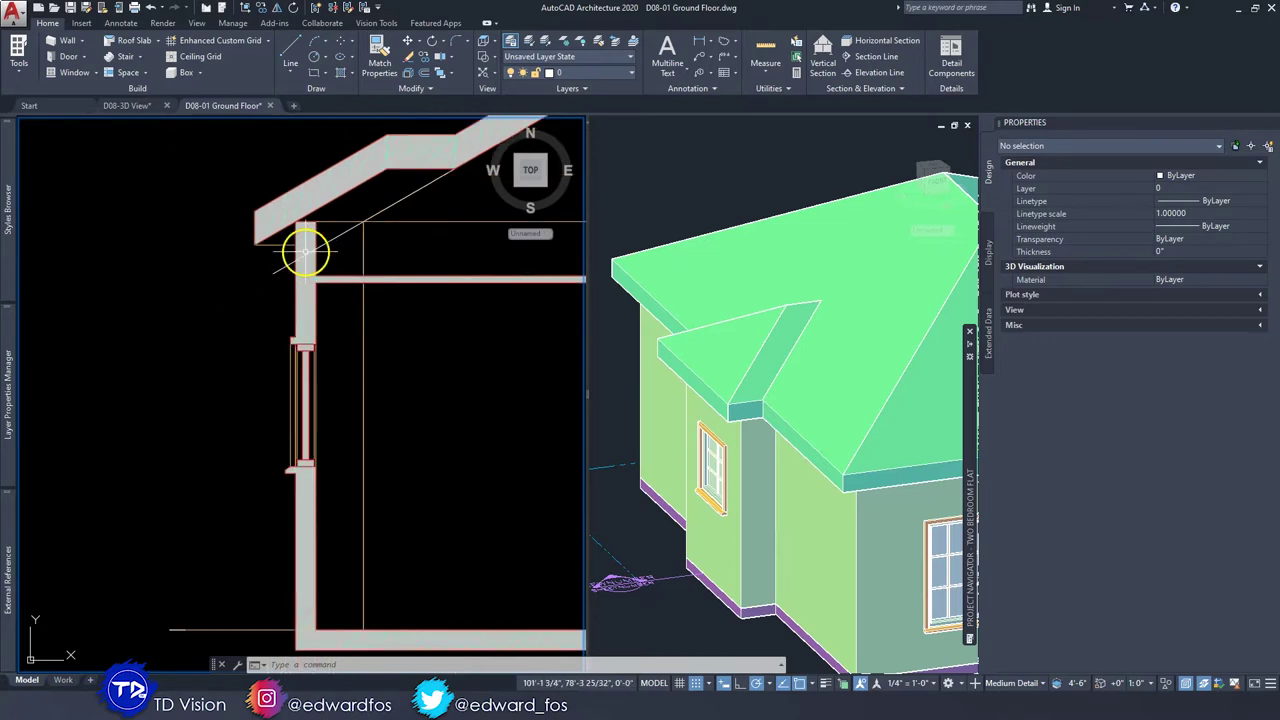
left_click(700, 40)
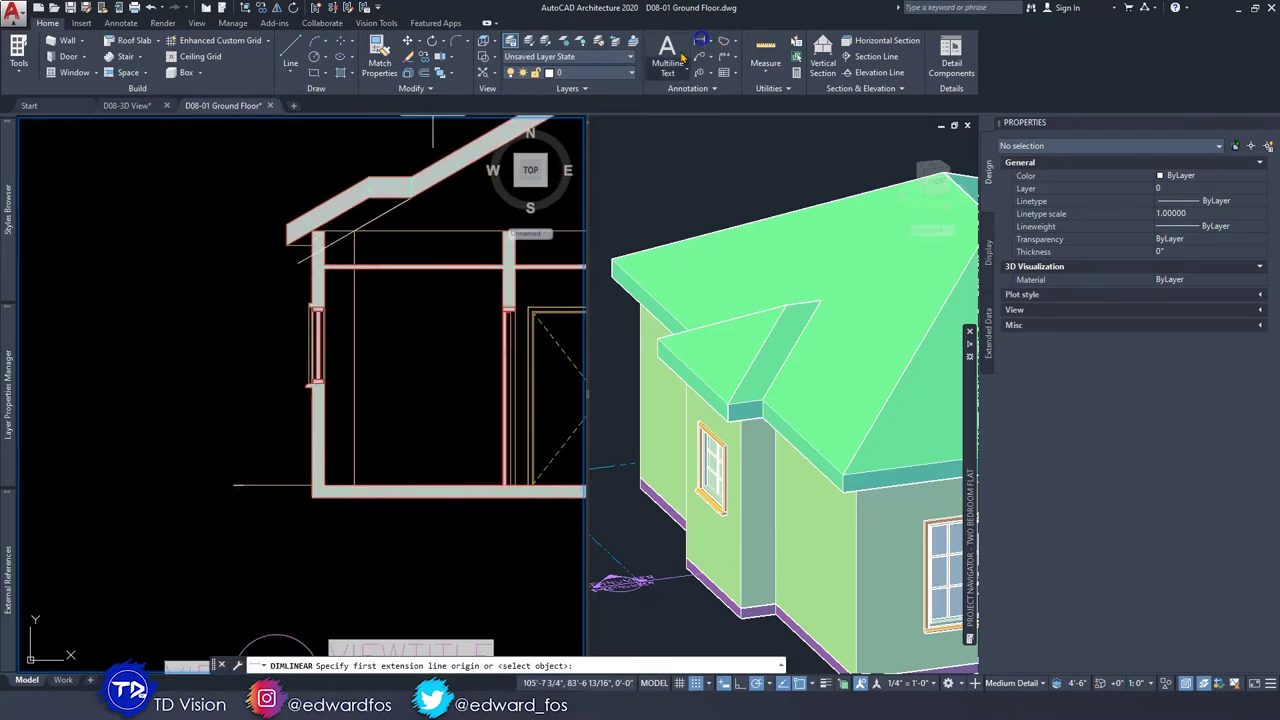
scroll(310, 497, "up", 5)
left_click(317, 525)
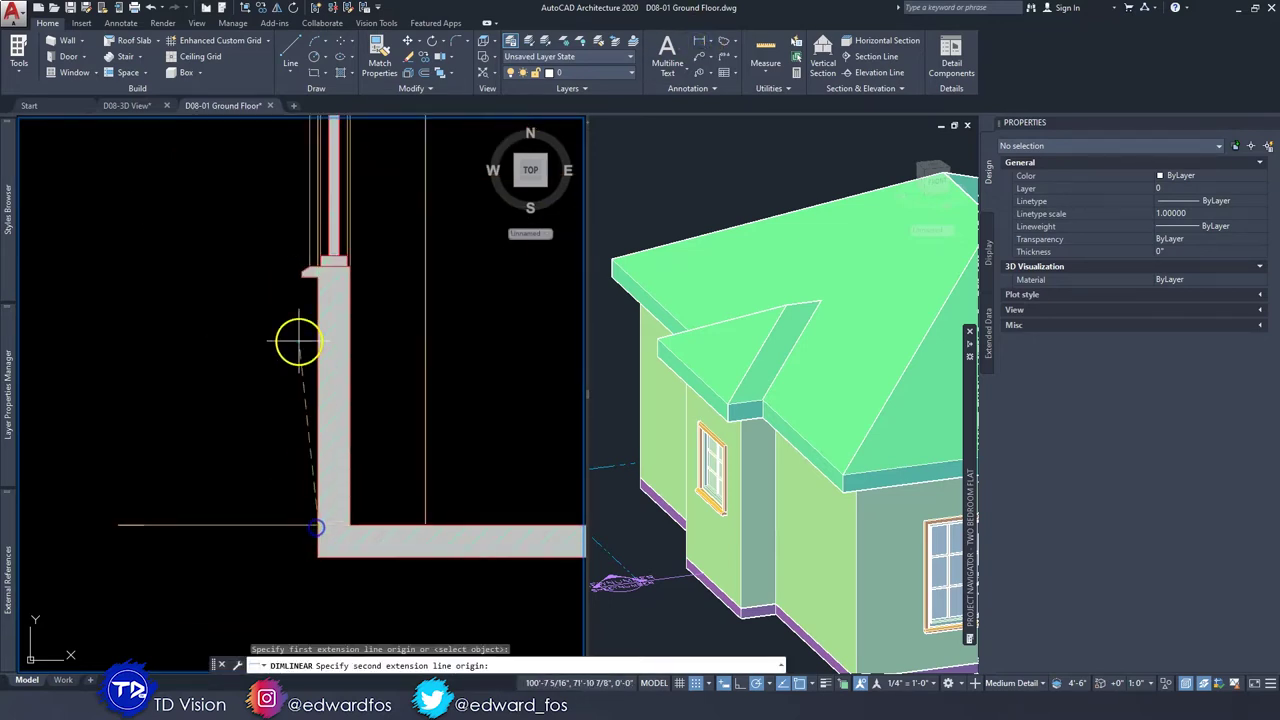
scroll(300, 340, "down", 3)
scroll(305, 340, "up", 3)
left_click(303, 297)
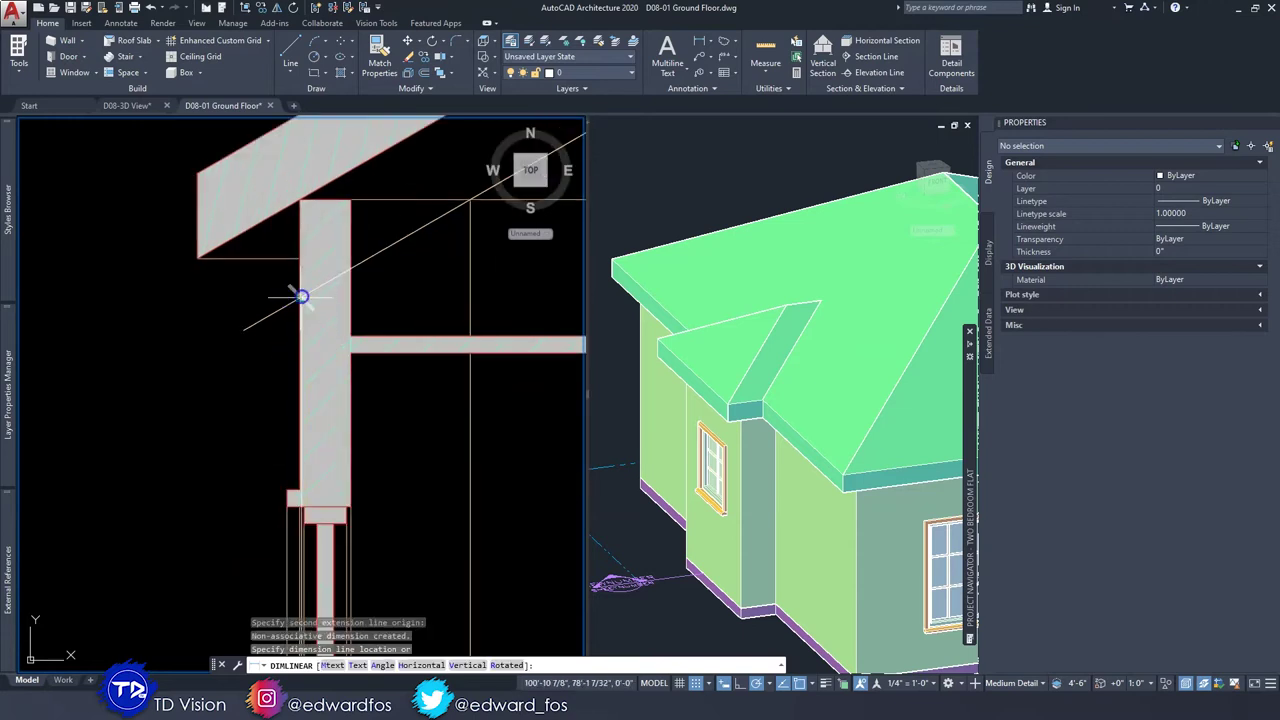
scroll(277, 314, "down", 2)
scroll(223, 300, "up", 1)
scroll(222, 300, "up", 2)
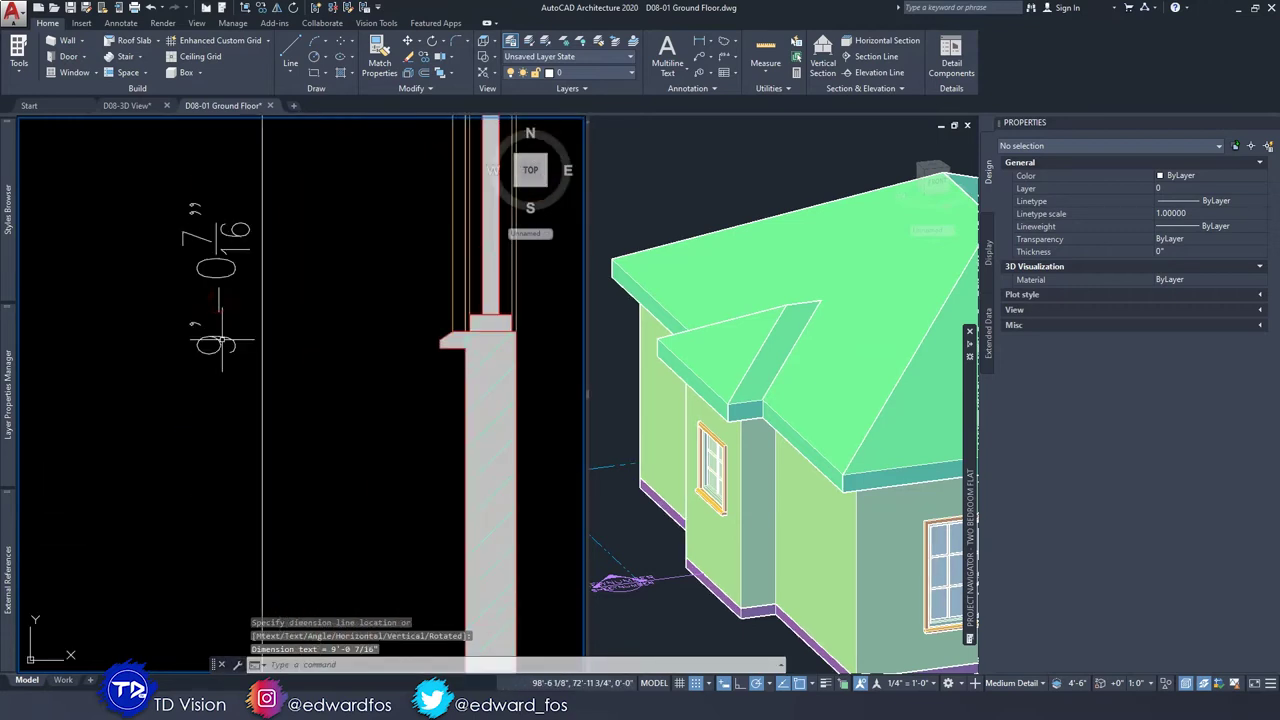
scroll(205, 296, "down", 1)
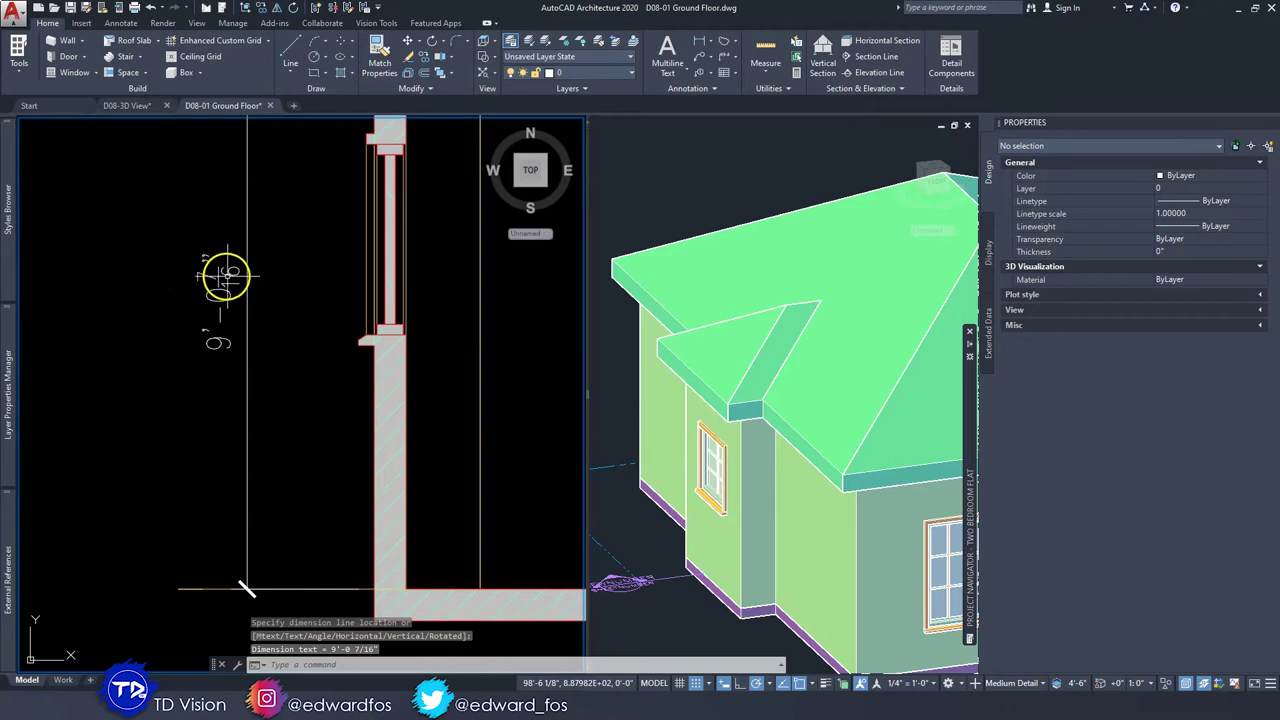
scroll(222, 278, "down", 3)
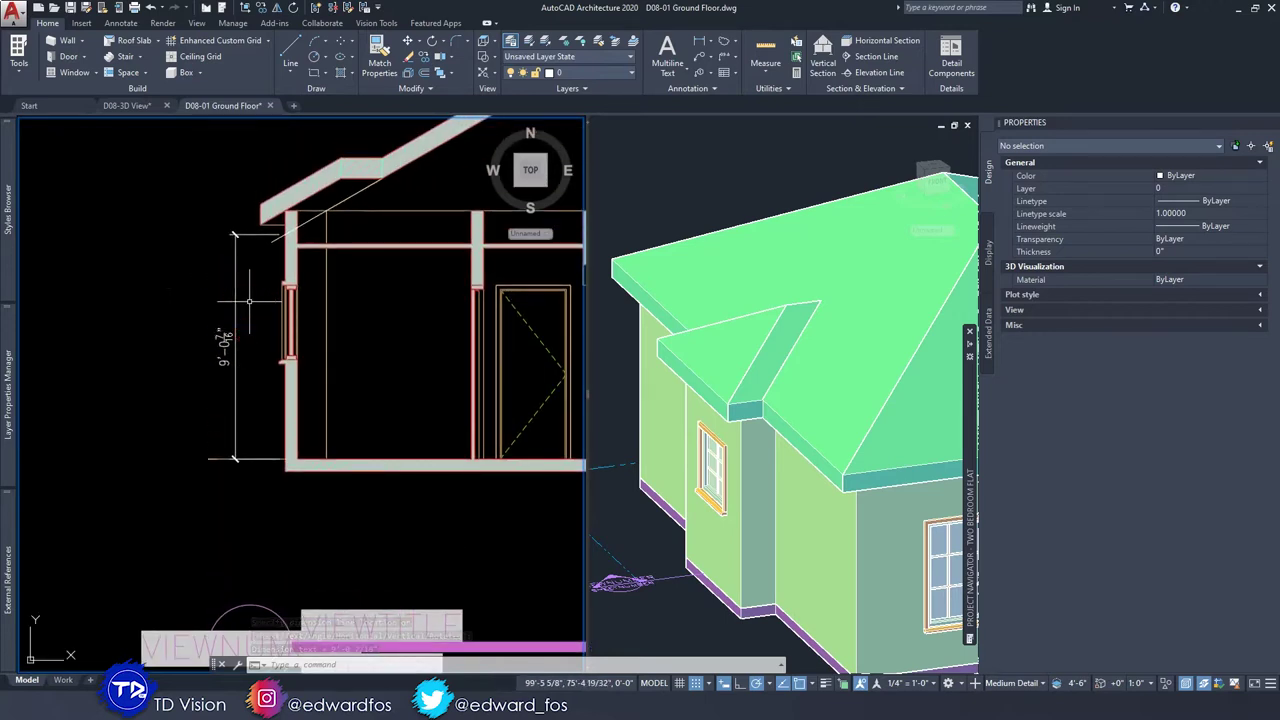
Set the height of the roof edge along the bathroom's window wall to 9'-0 7/16", keeping its 30.00 slope.
scroll(250, 327, "down", 3)
scroll(261, 238, "up", 5)
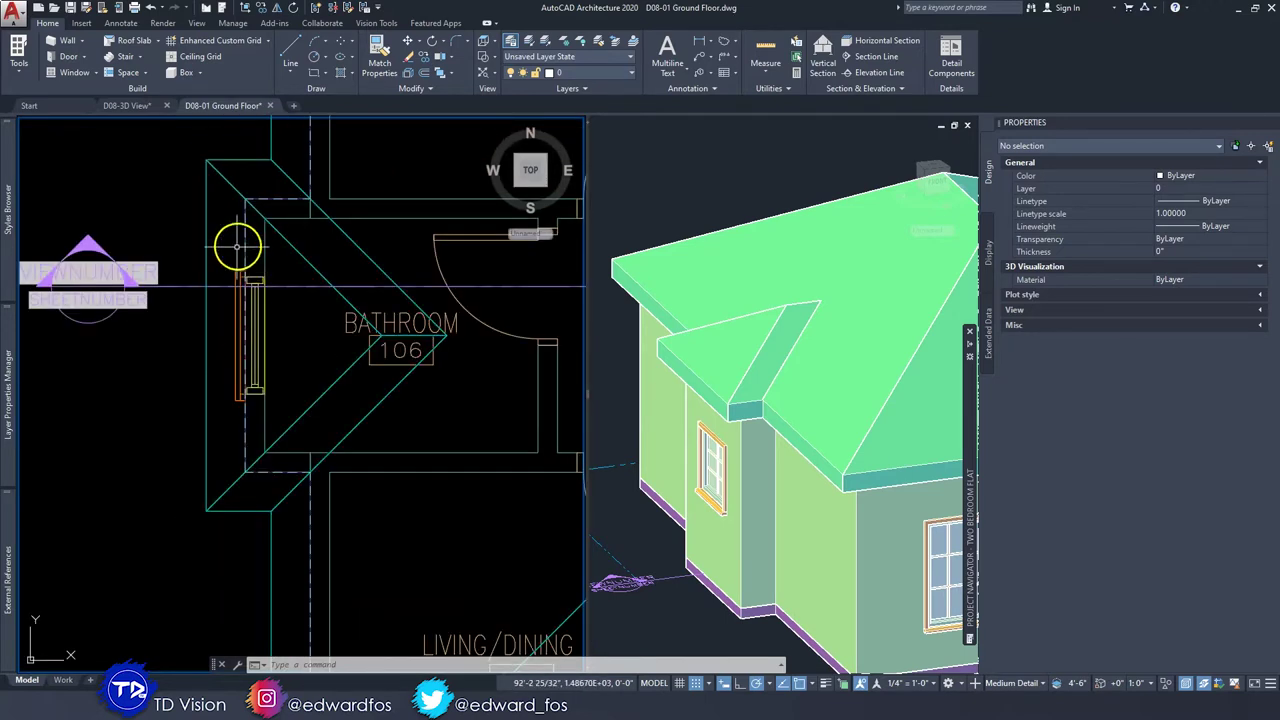
middle_click_drag(260, 243, 296, 275)
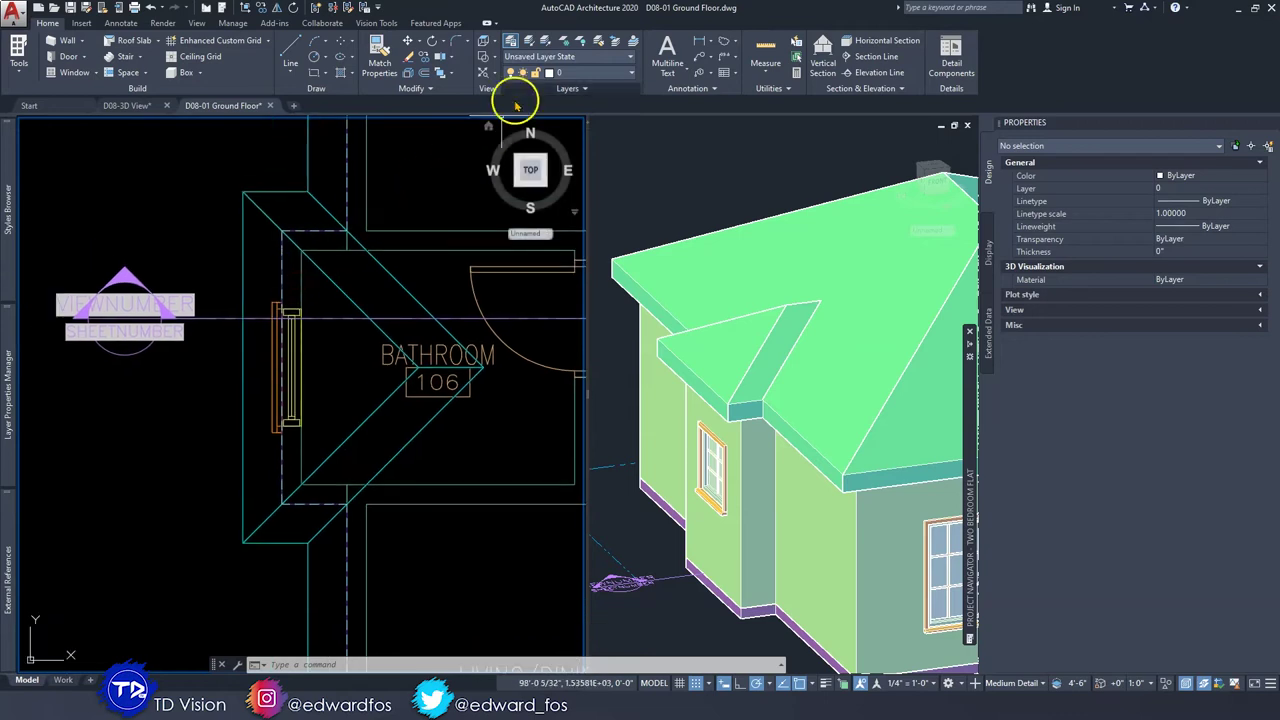
left_click(260, 199)
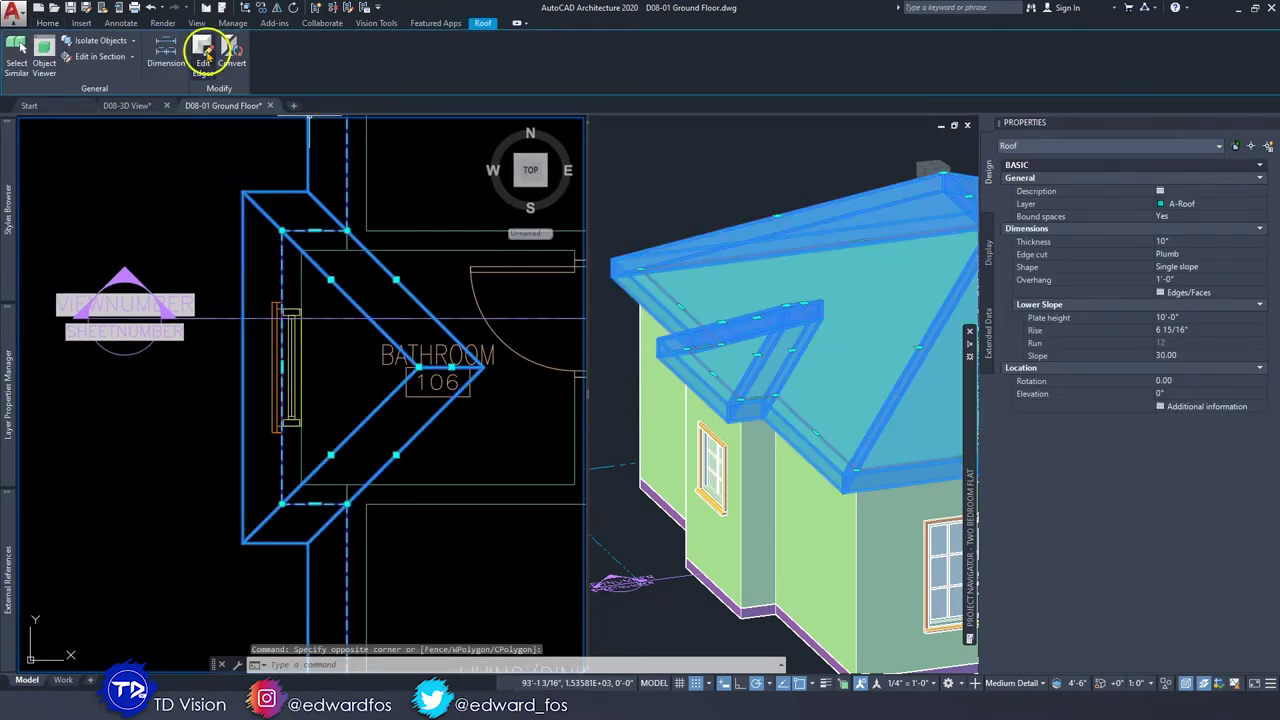
left_click(207, 52)
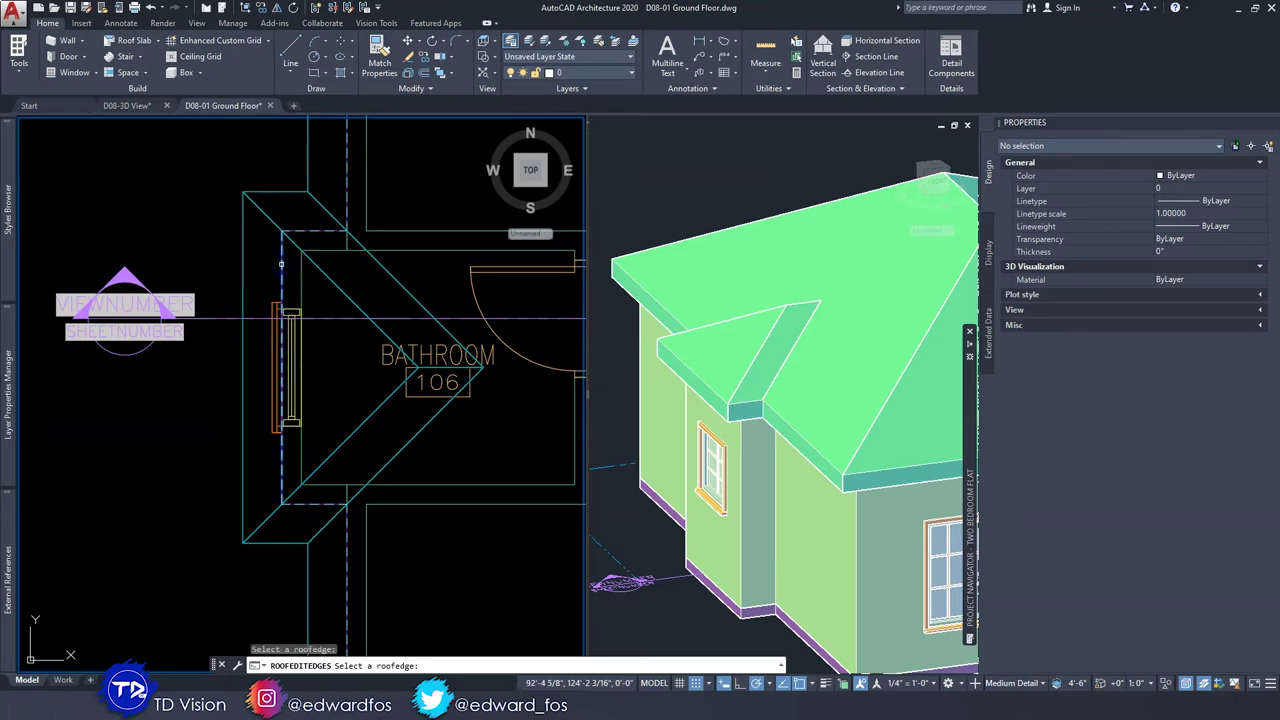
left_click(281, 264)
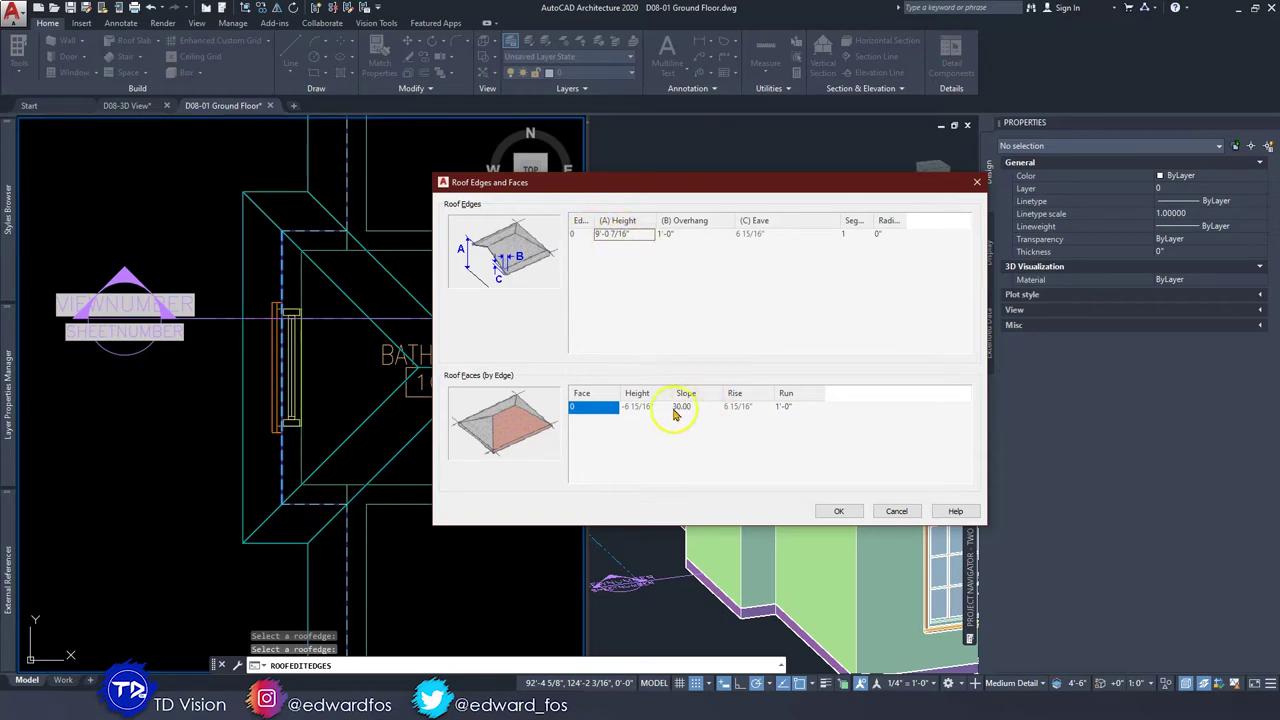
left_click(839, 511)
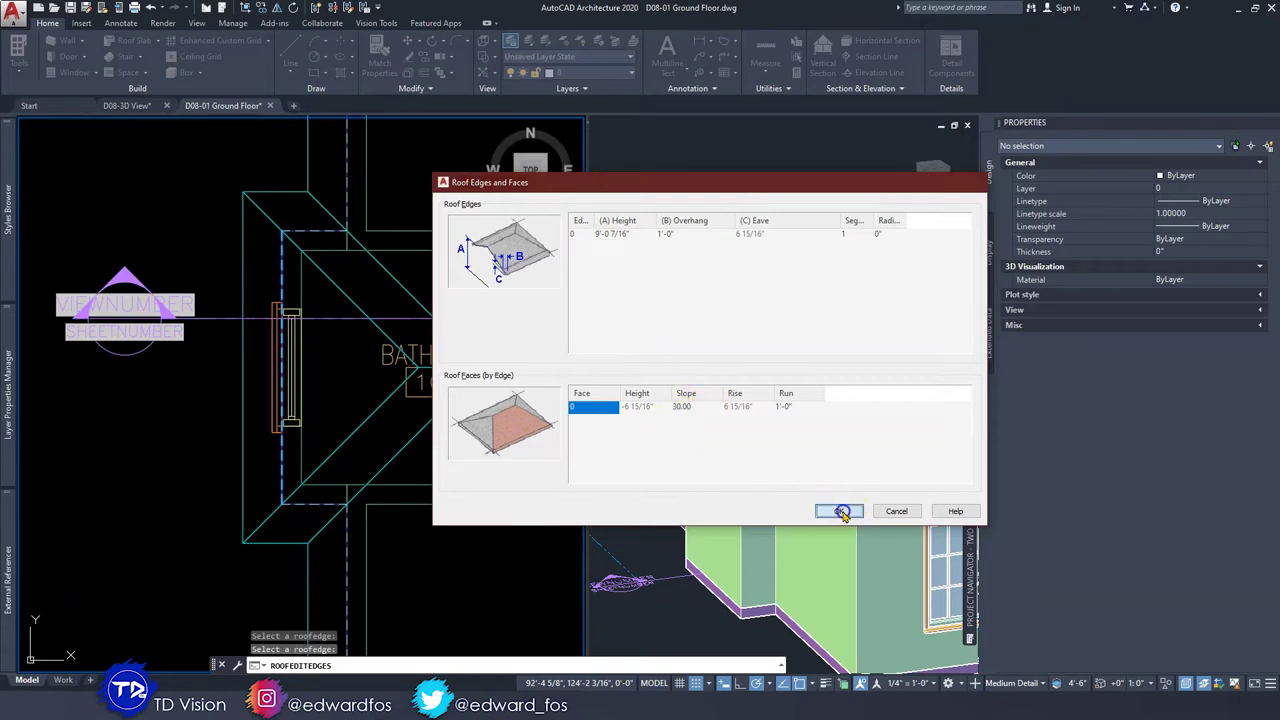
key("Escape")
key("Escape")
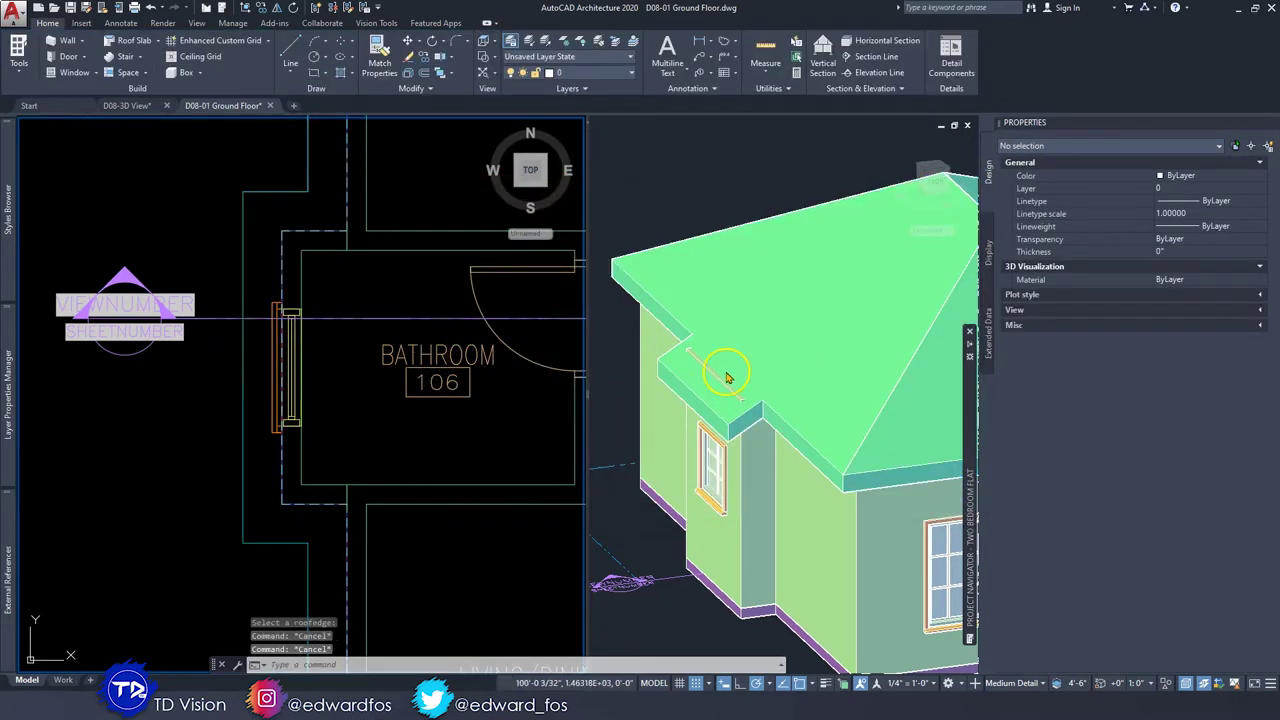
Fit the bathroom projection's three outer walls to the roof with an auto-projected roof line.
middle_click_drag(687, 465, 702, 405, "shift")
scroll(773, 432, "up", 2)
middle_click_drag(702, 405, 772, 428)
scroll(772, 428, "up", 3)
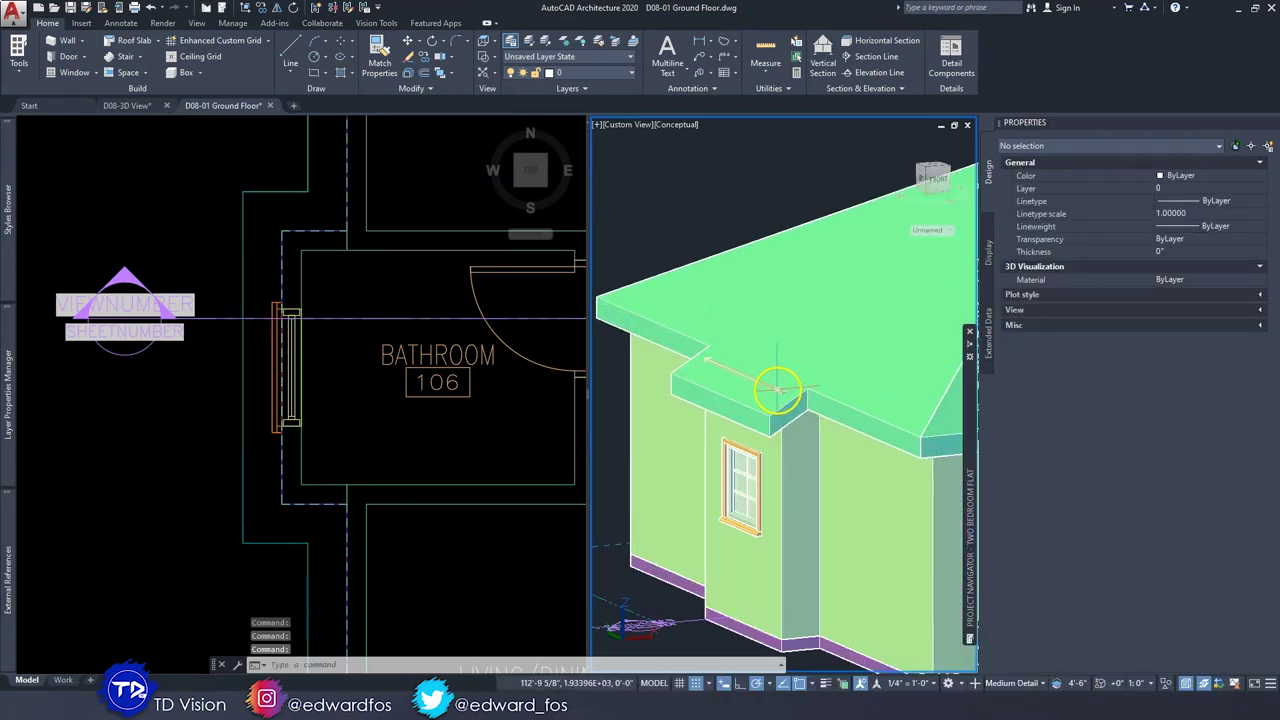
left_click(781, 453)
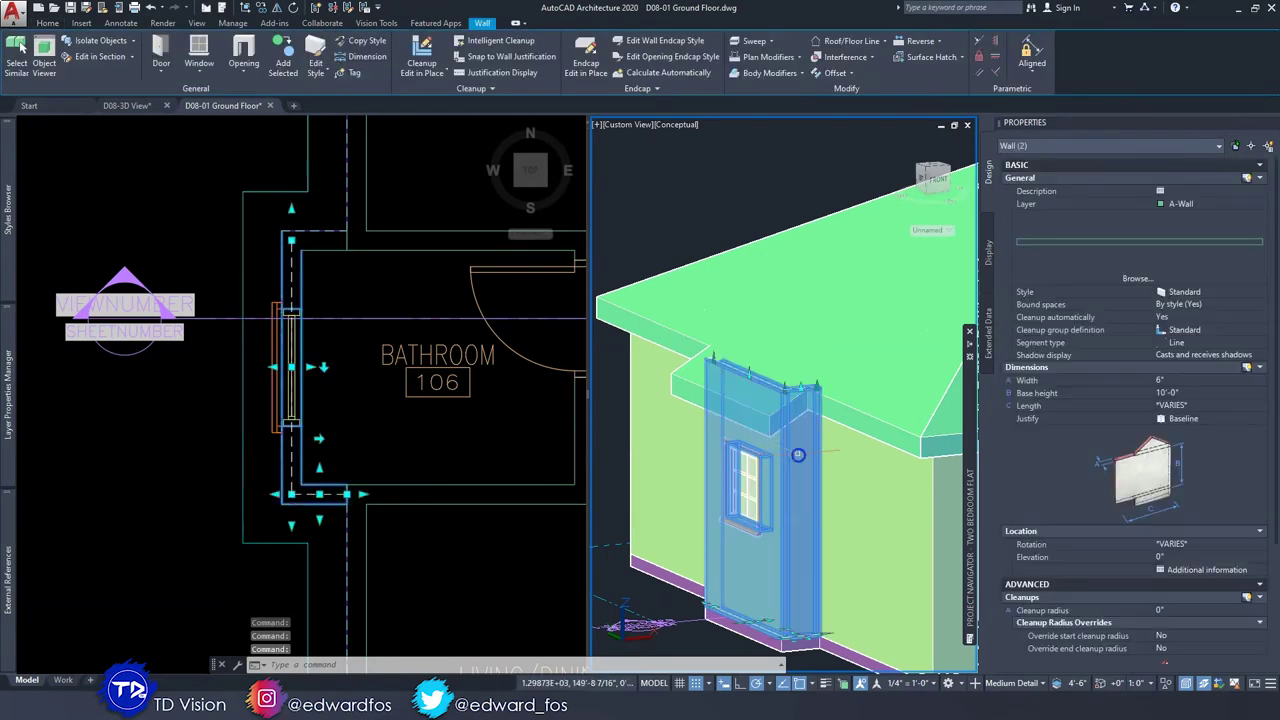
middle_click_drag(717, 449, 837, 451, "shift")
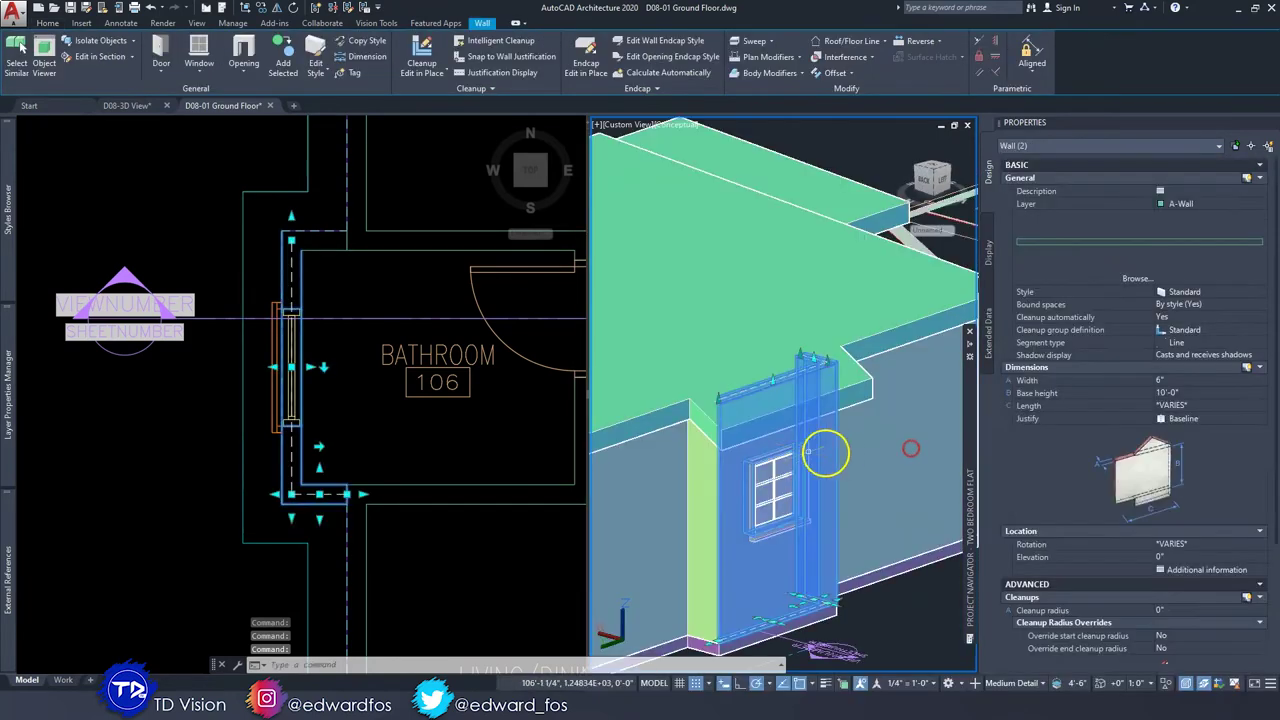
left_click(851, 41)
left_click(857, 88)
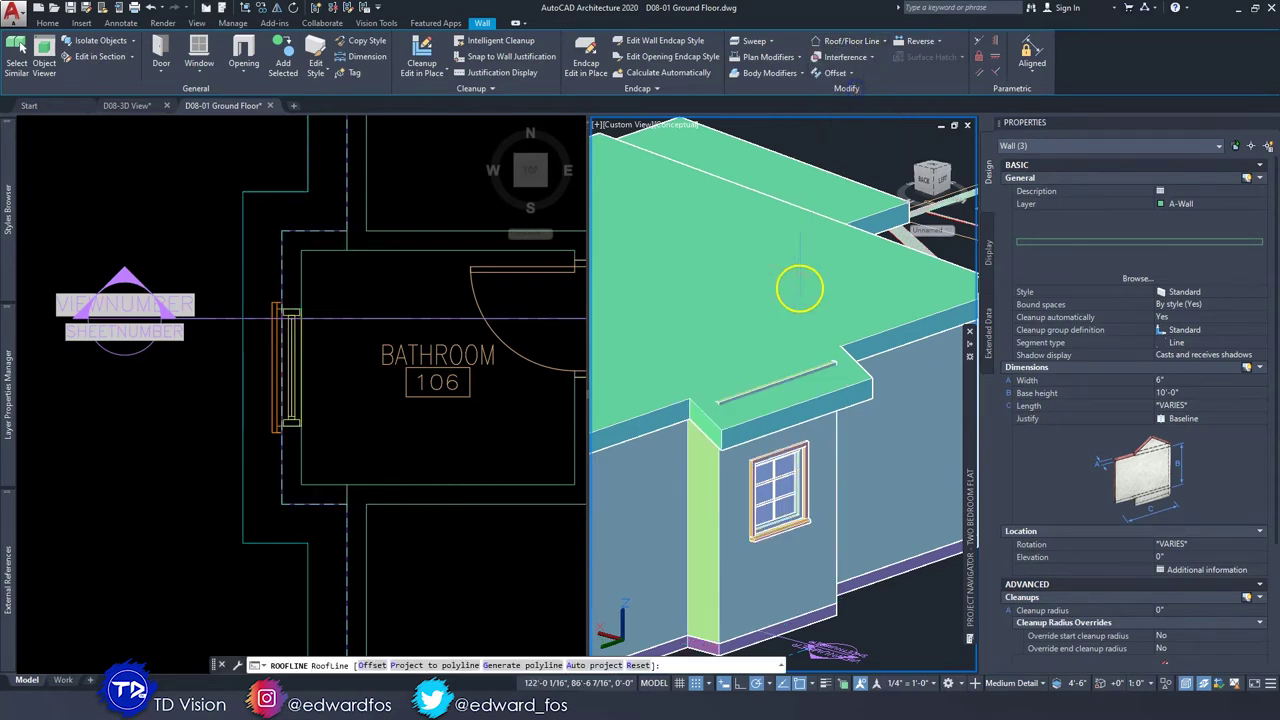
type("A")
key("Return")
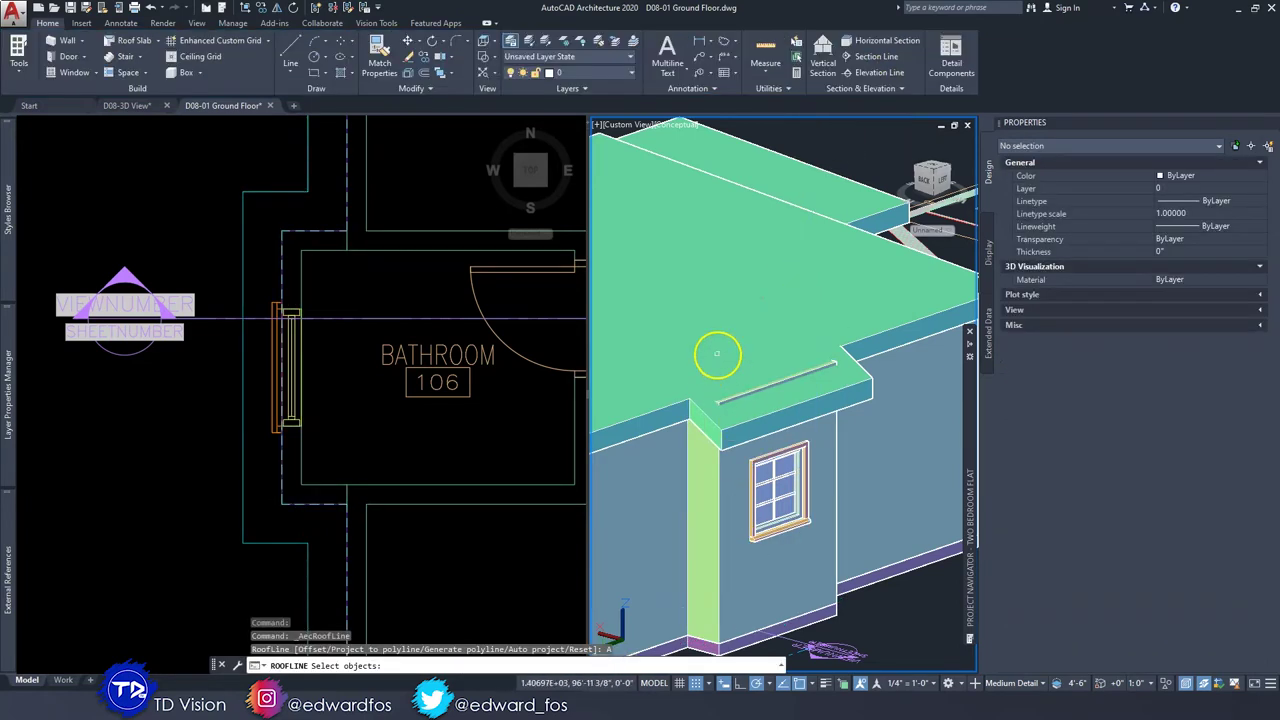
left_click(717, 353)
key("Return")
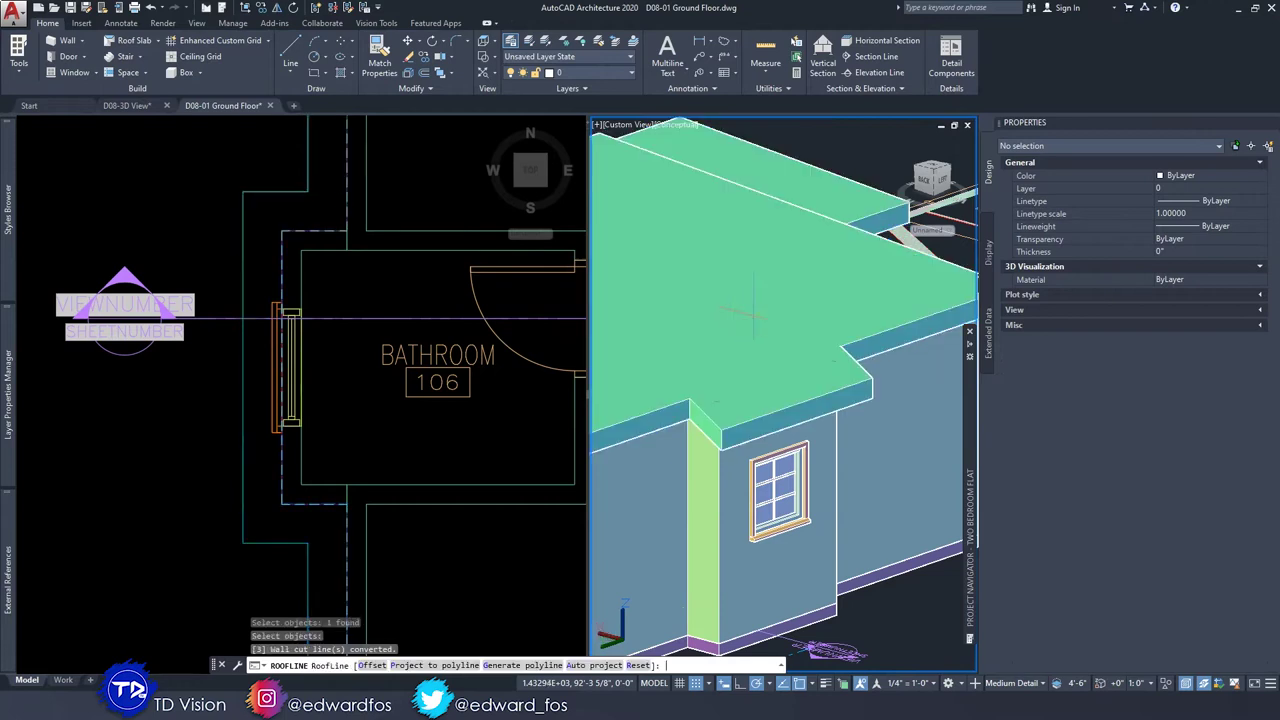
key("Escape")
Check the fitted bathroom walls from below the roof edge and save the ground floor drawing.
middle_click_drag(762, 499, 767, 400, "shift")
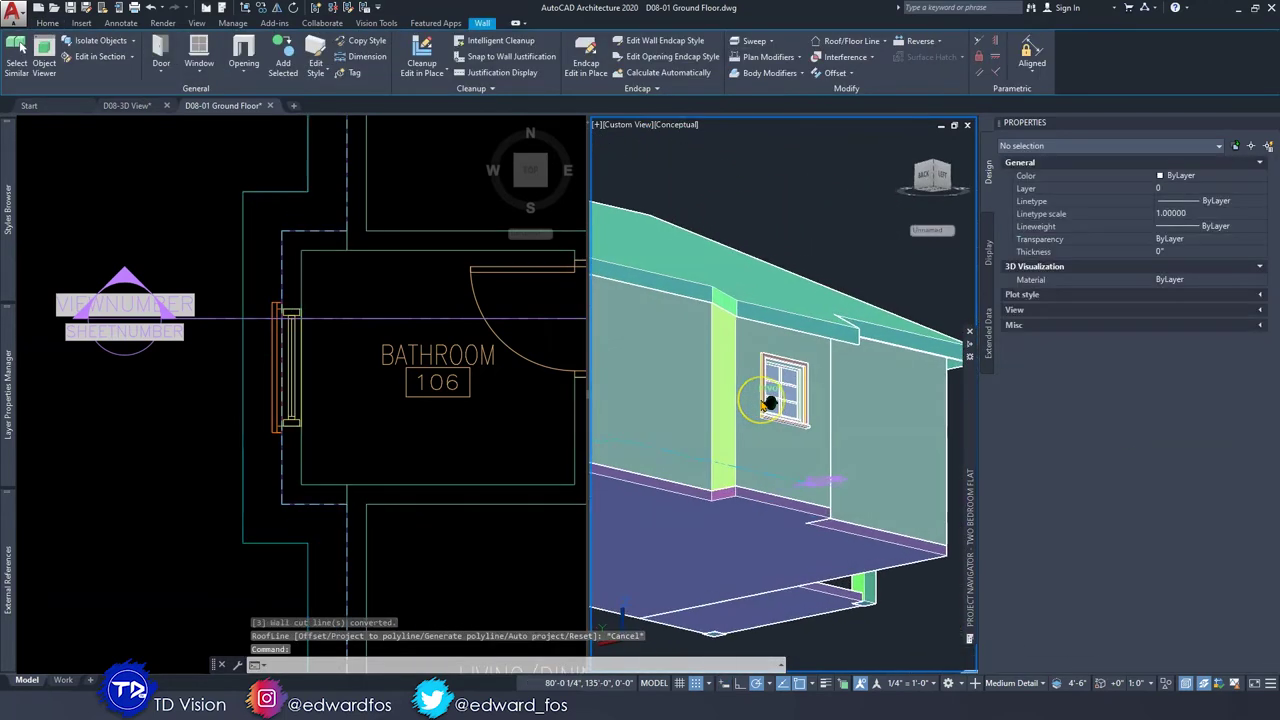
scroll(765, 402, "up", 1)
left_click(765, 407)
key("Escape")
key("ctrl+s")
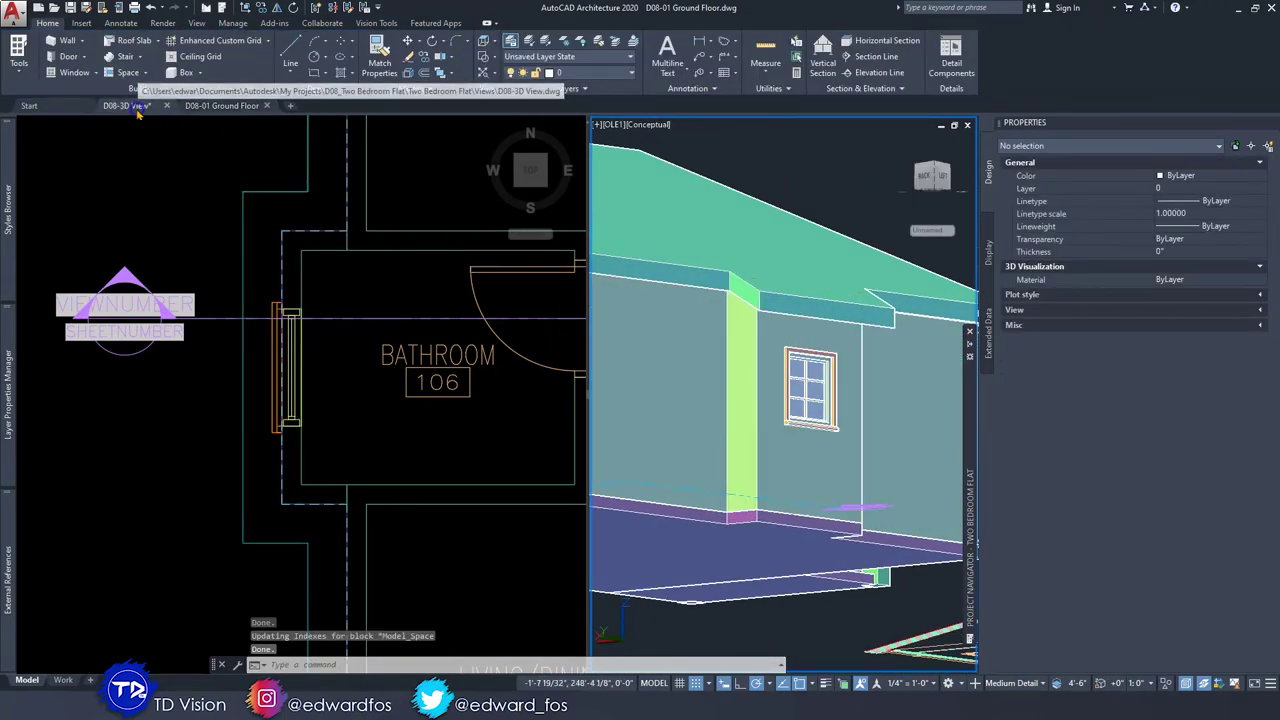
Switch to the D08-3D View drawing with the ground floor reference reloaded and examine the roof around the bathroom and front porch.
left_click(135, 106)
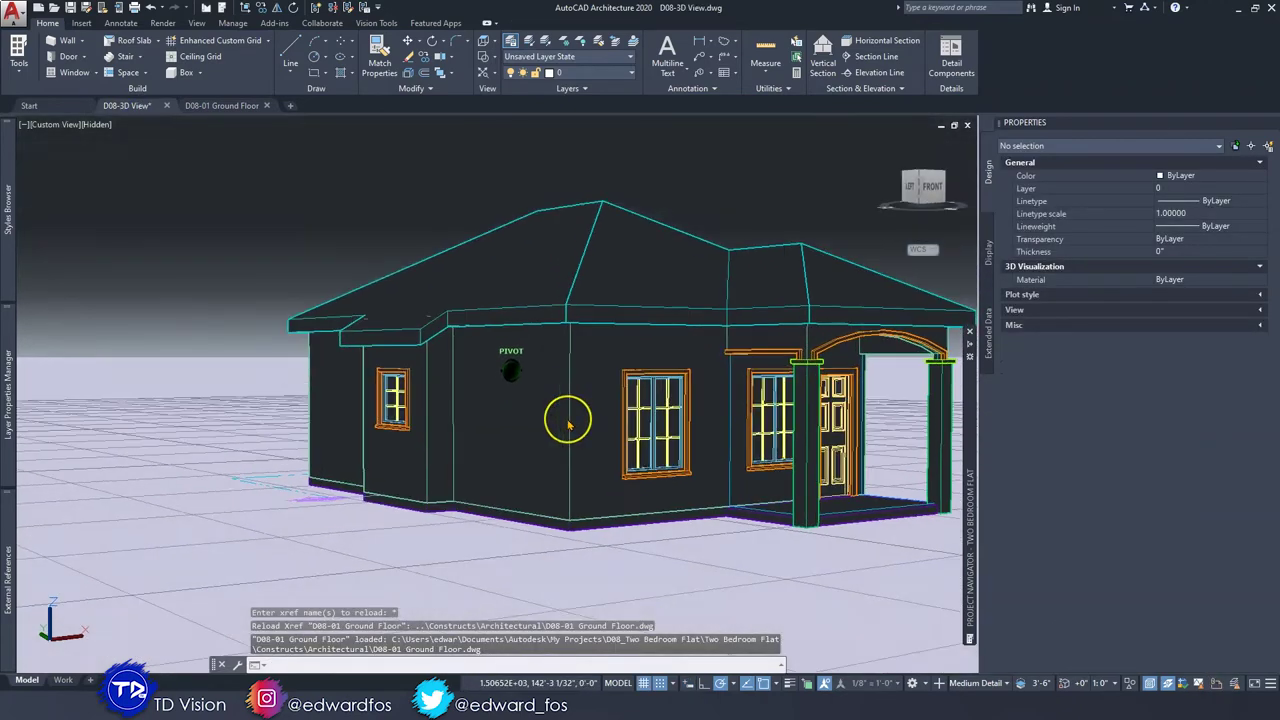
scroll(568, 425, "down", 8)
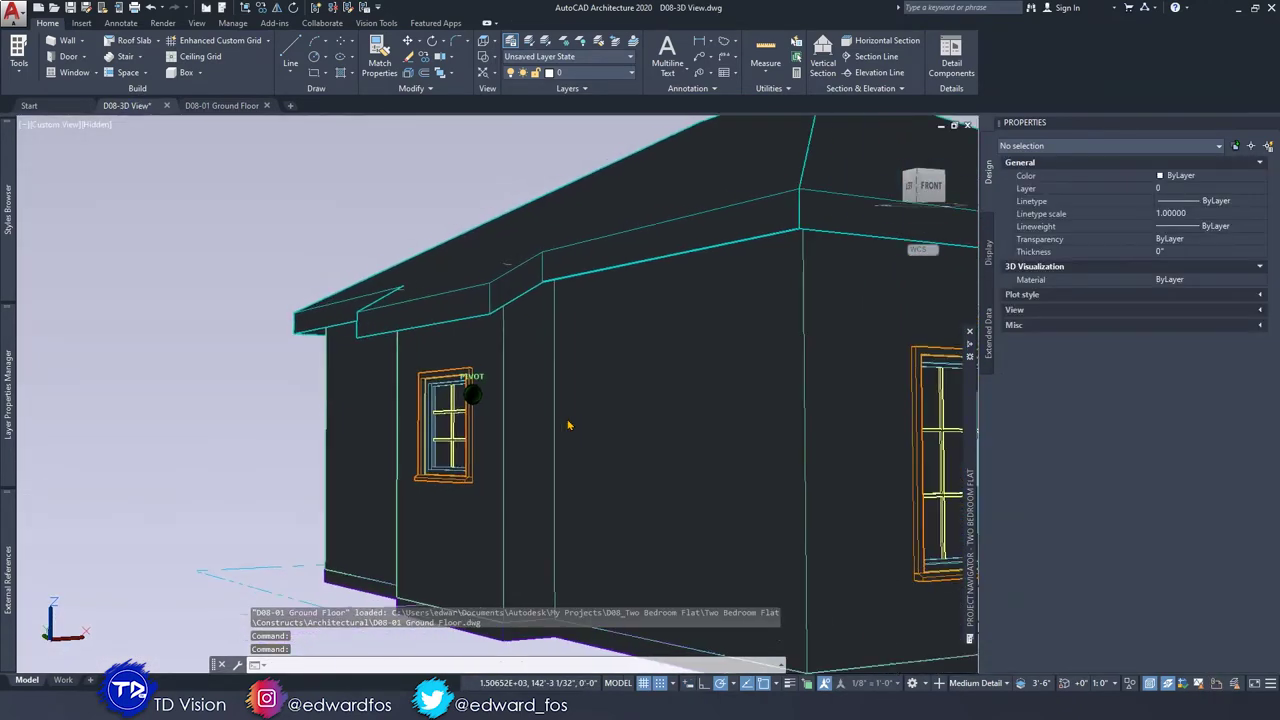
scroll(568, 425, "up", 2)
mouse_move(568, 425)
middle_mouse_down("shift")
mouse_move(514, 394)
mouse_move(543, 394)
mouse_move(585, 435)
middle_mouse_up("shift")
scroll(498, 393, "down", 4)
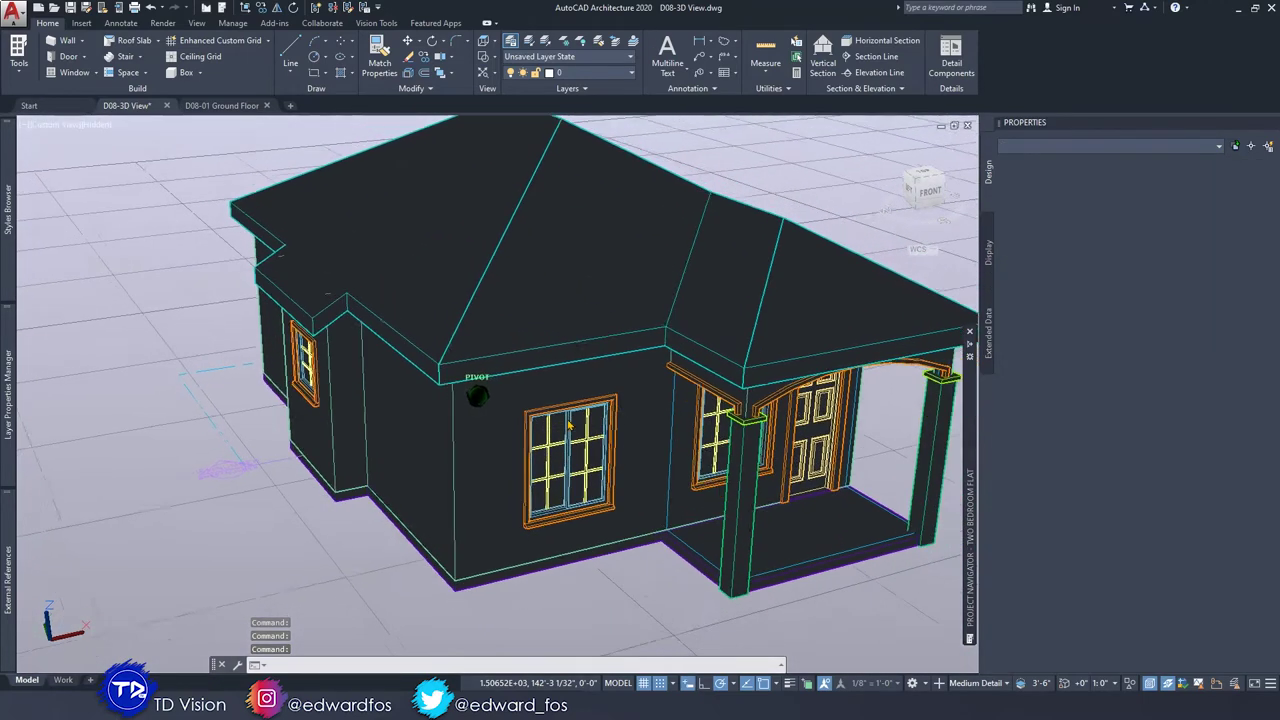
middle_click_drag(610, 352, 634, 368, "shift")
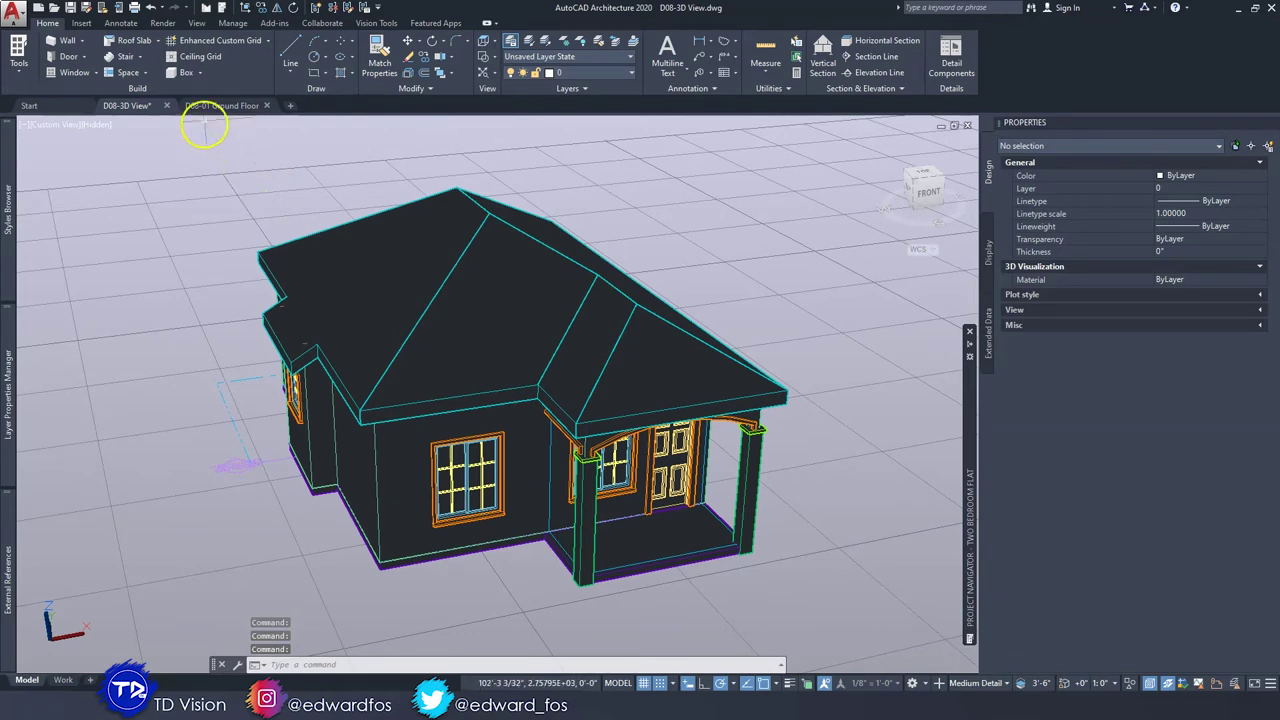
Return to the D08-01 Ground Floor drawing and delete the hip roof over the flat.
mouse_move(220, 107)
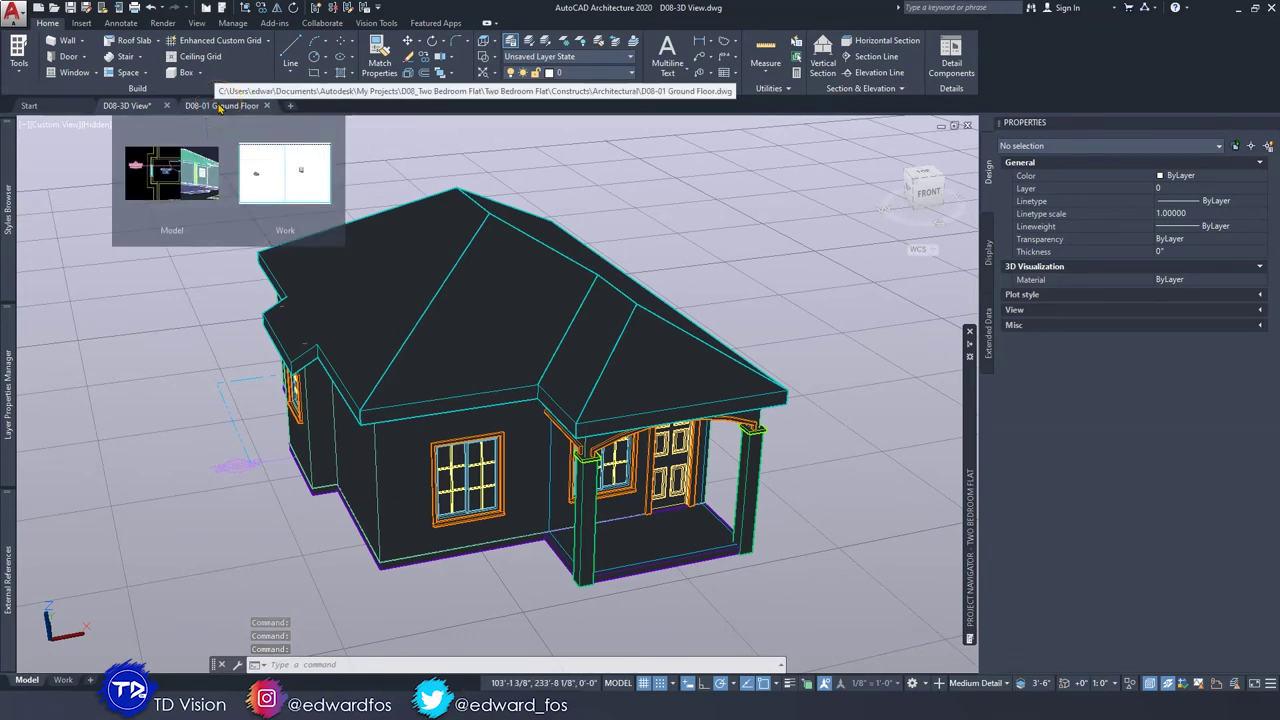
left_click(220, 106)
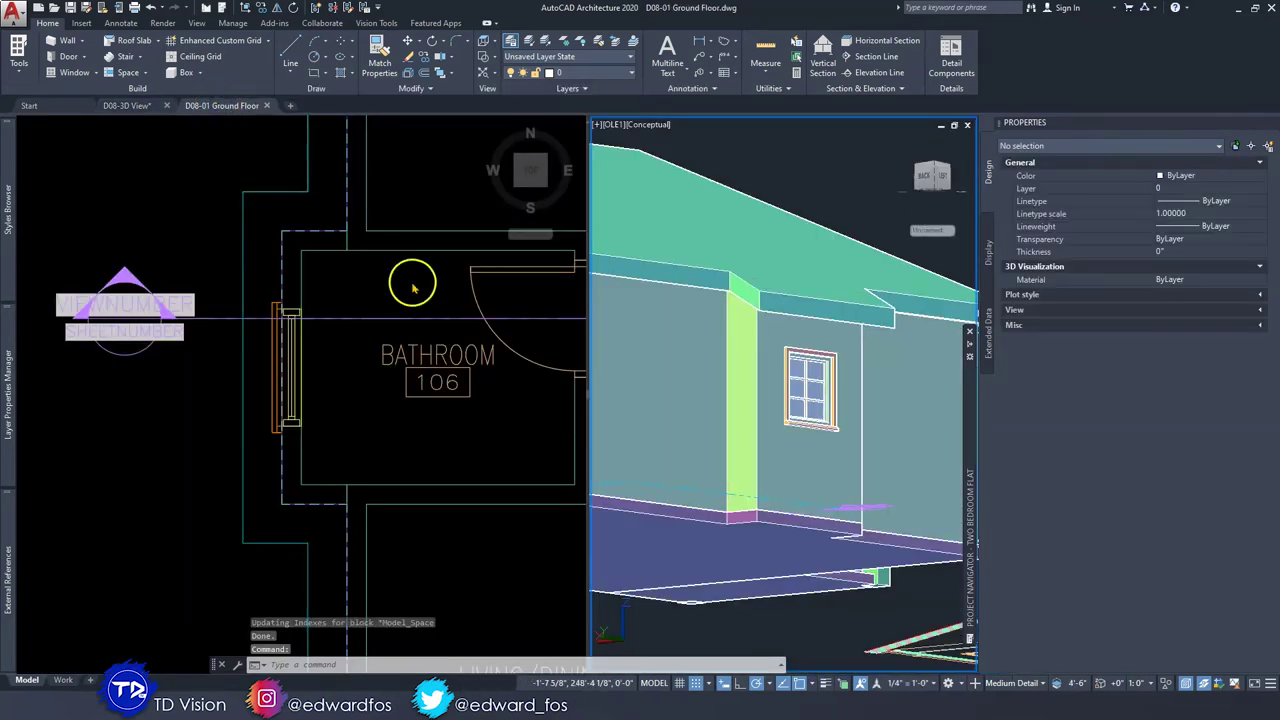
scroll(396, 280, "down", 9)
scroll(374, 280, "up", 5)
scroll(374, 280, "down", 2)
middle_click_drag(400, 230, 360, 280)
key("Escape")
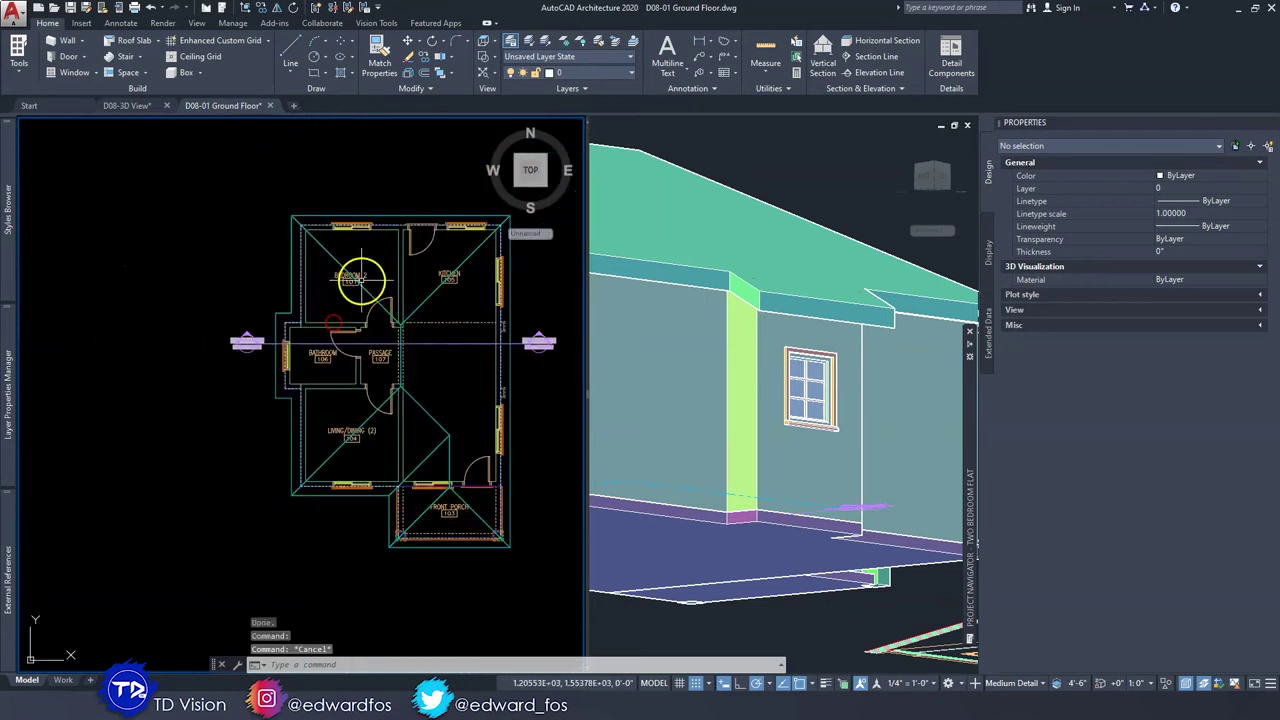
left_click(366, 285)
key("Delete")
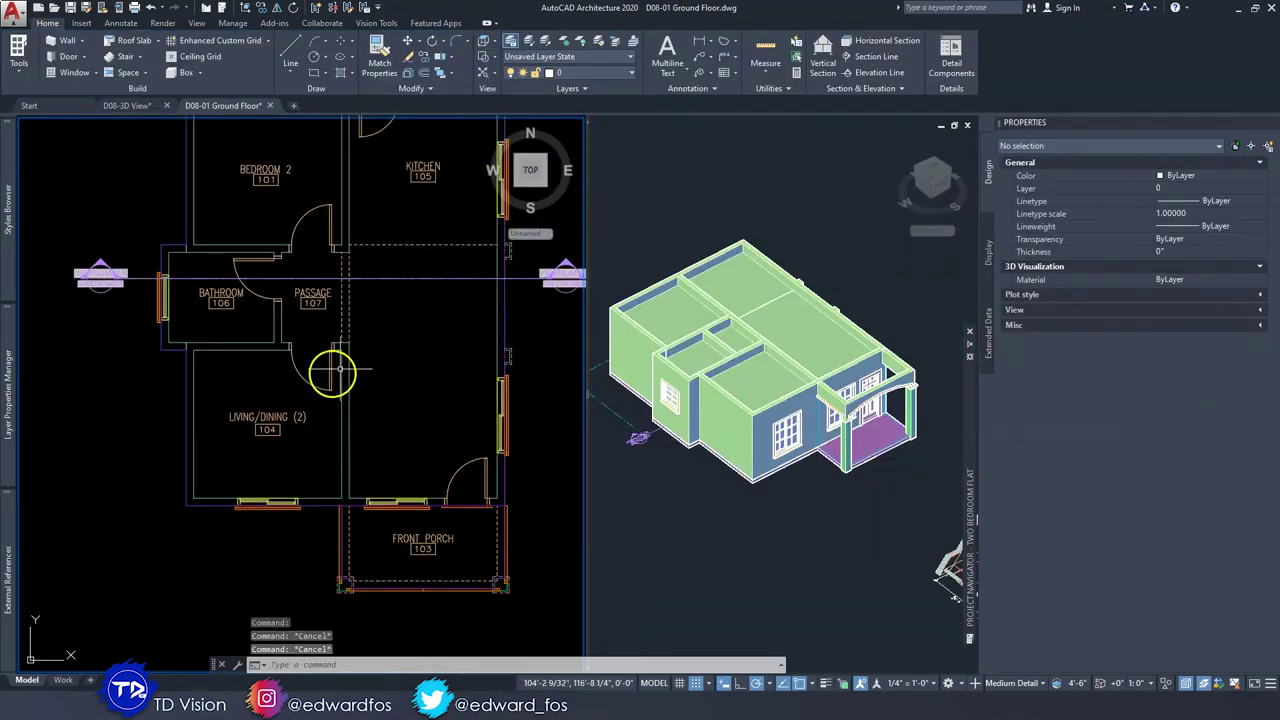
Add a rectangular single-slope roof with a Plumb edge cut through the main block's four outer corners, leaving out the bathroom projection and porch.
middle_click_drag(332, 371, 315, 407)
scroll(328, 366, "down", 2)
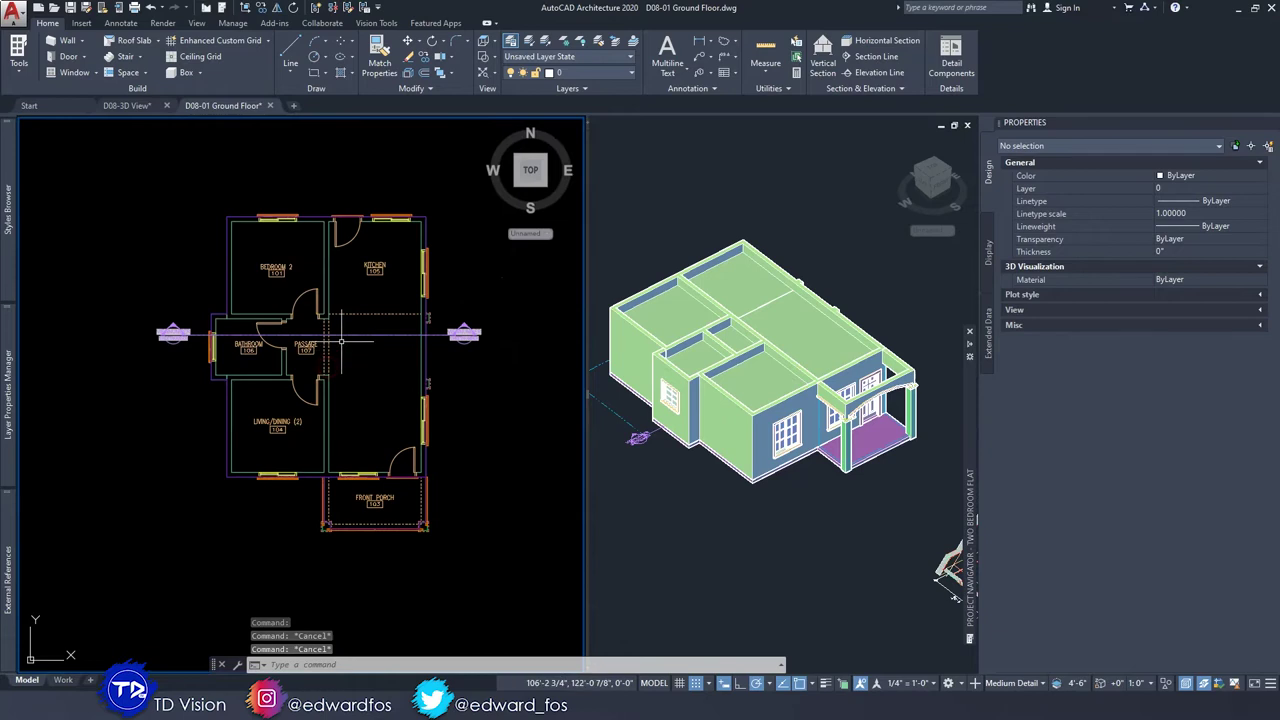
middle_click_drag(302, 302, 292, 300)
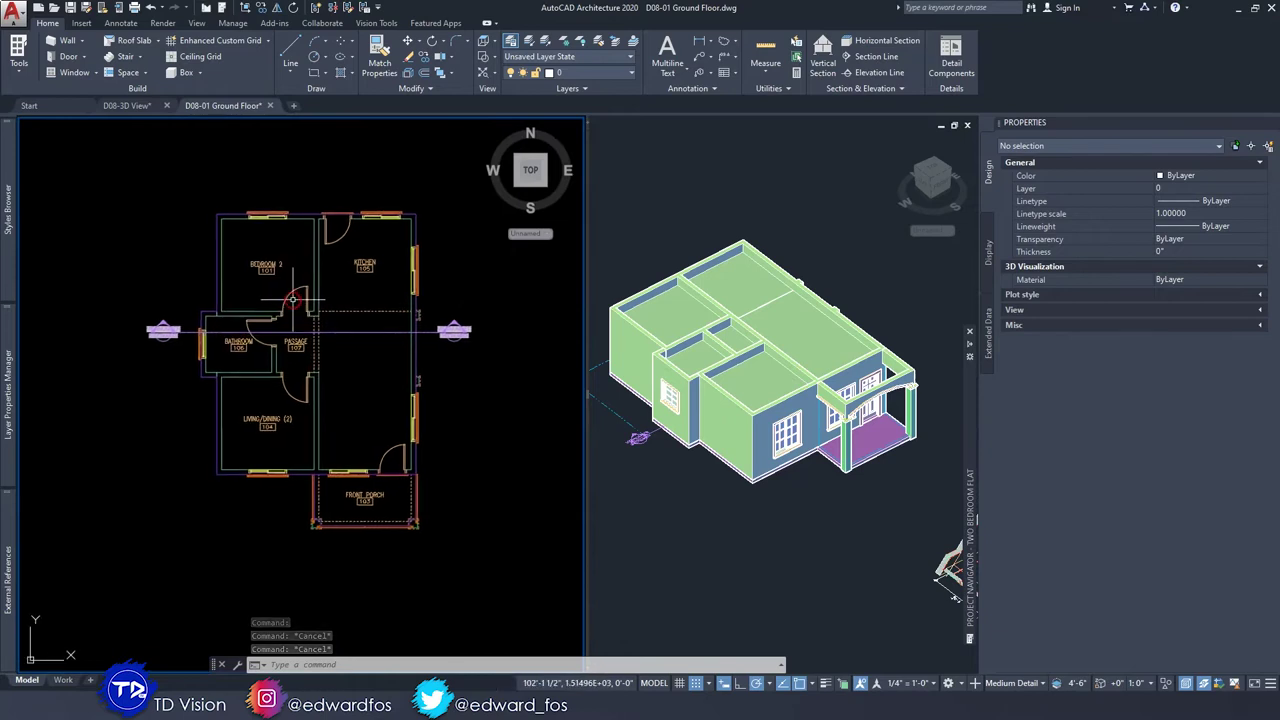
left_click(158, 44)
left_click(128, 80)
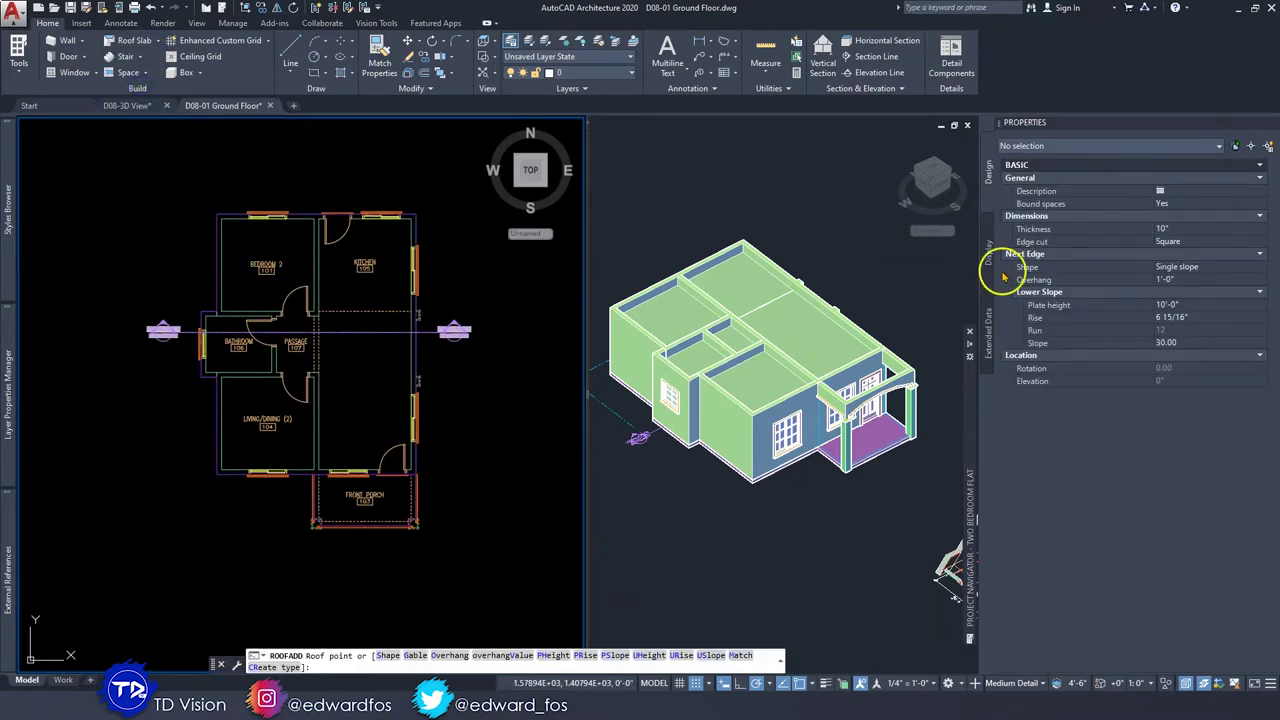
left_click(1188, 241)
left_click(1185, 266)
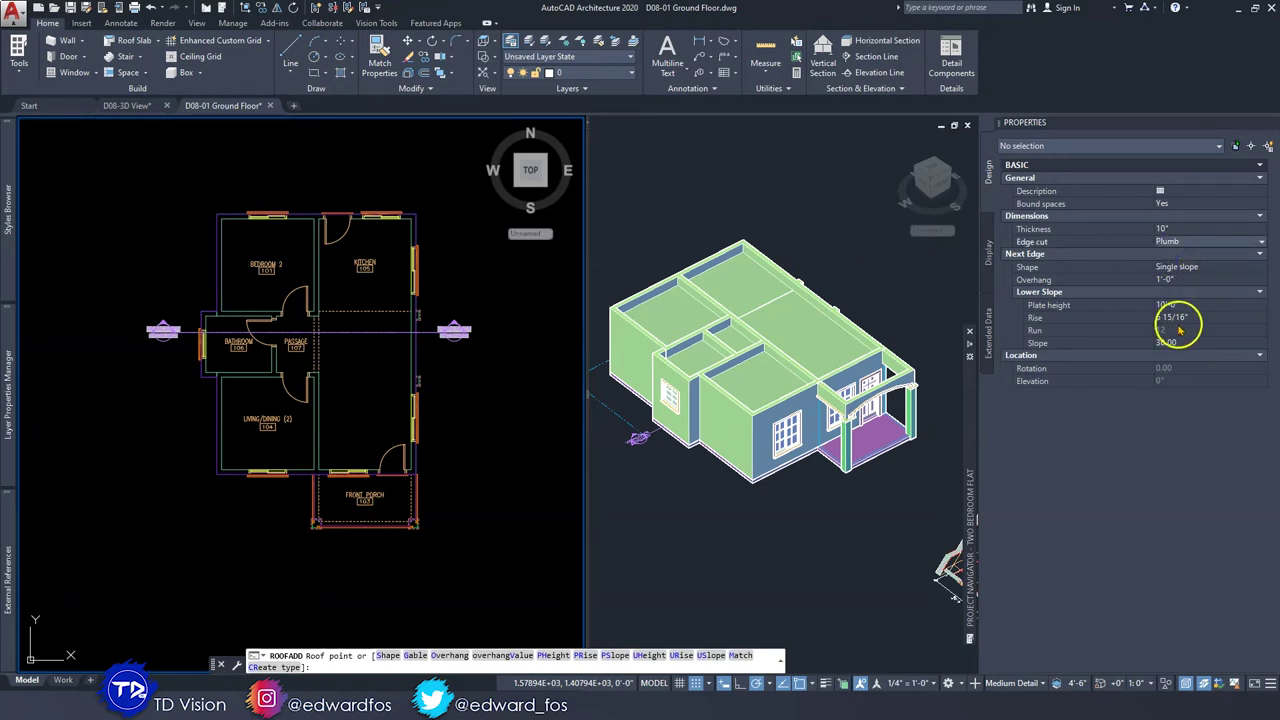
scroll(219, 222, "up", 4)
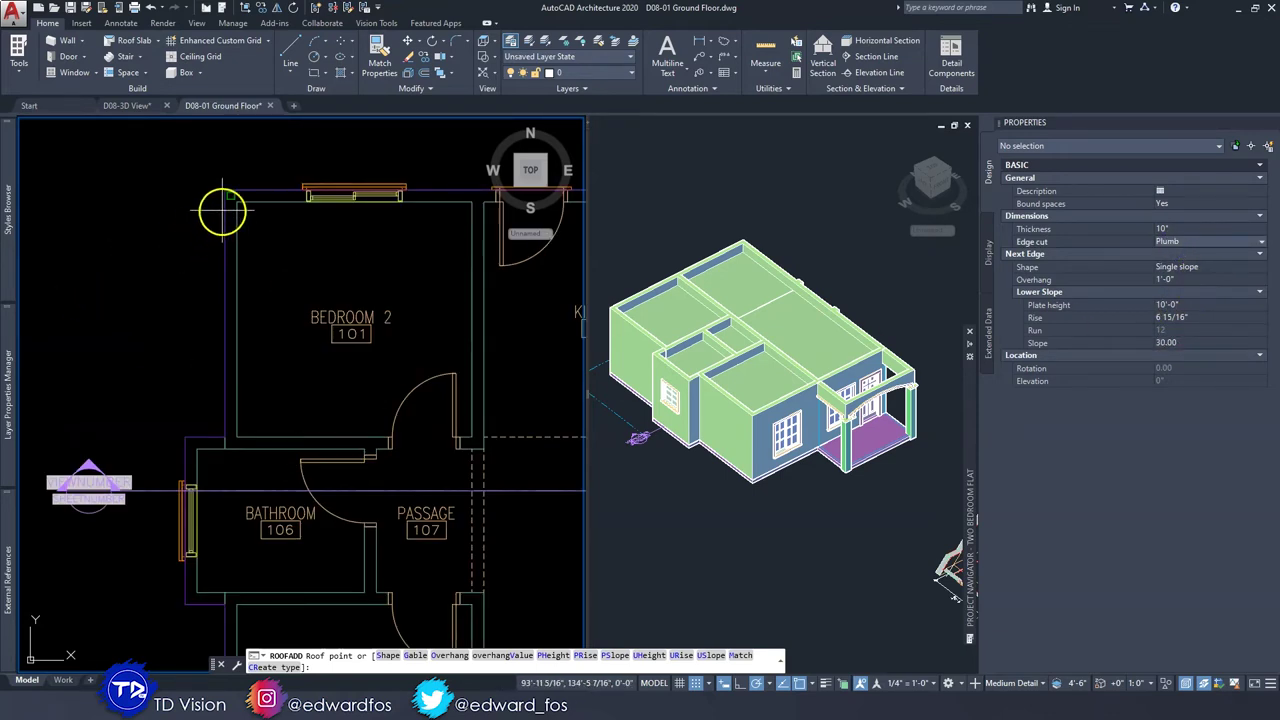
left_click(224, 190)
scroll(226, 190, "down", 2)
middle_click_drag(233, 191, 150, 196)
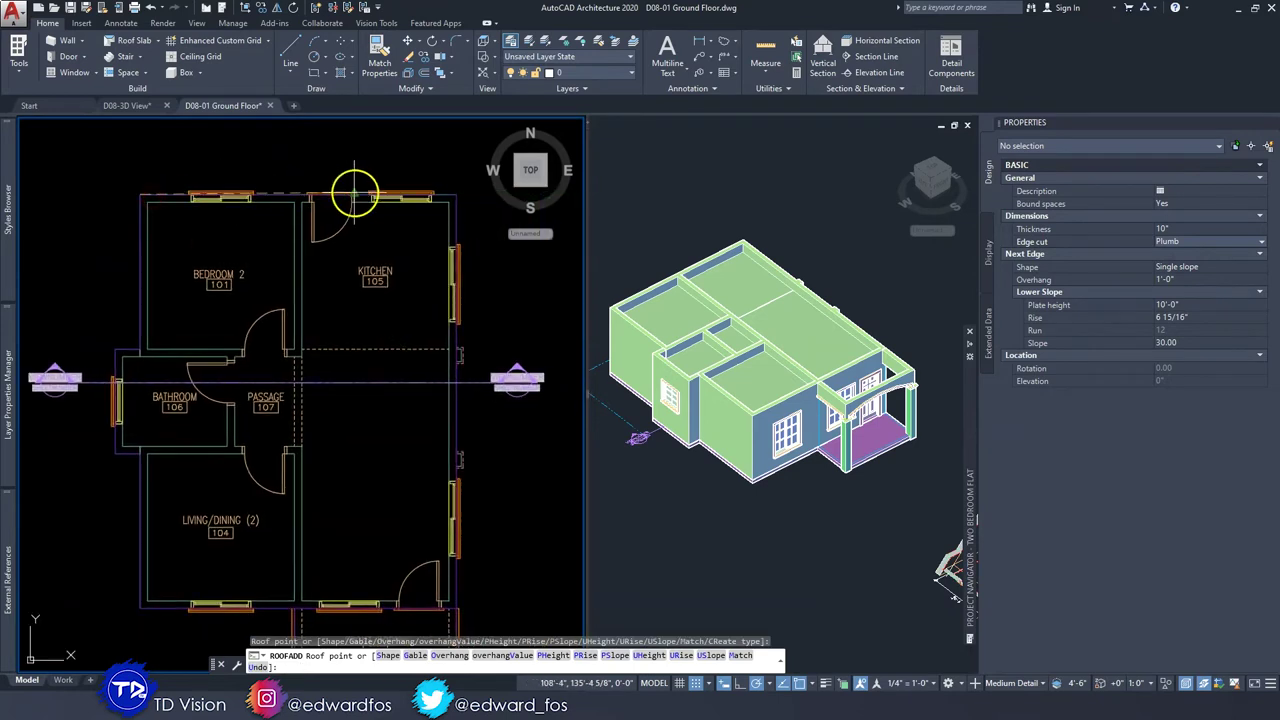
middle_click_drag(357, 195, 315, 187)
left_click(414, 188)
middle_click_drag(407, 342, 427, 165)
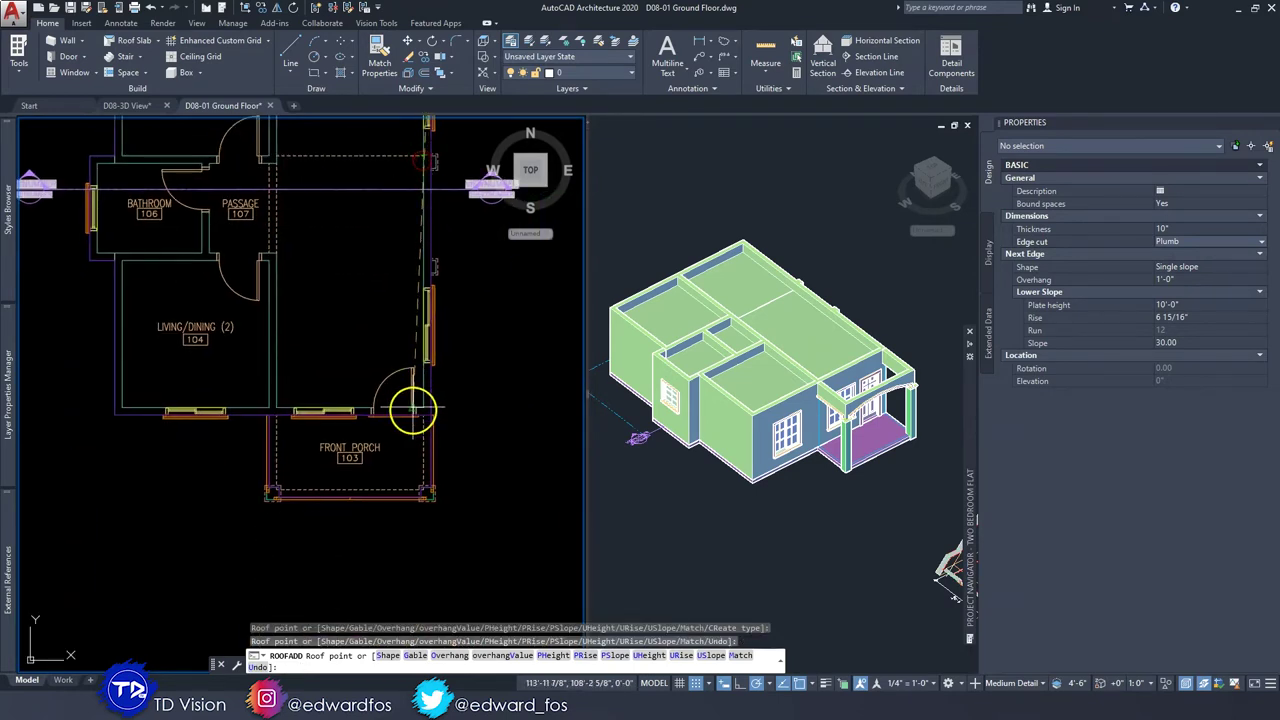
scroll(413, 406, "up", 6)
left_click(475, 412)
scroll(475, 412, "down", 4)
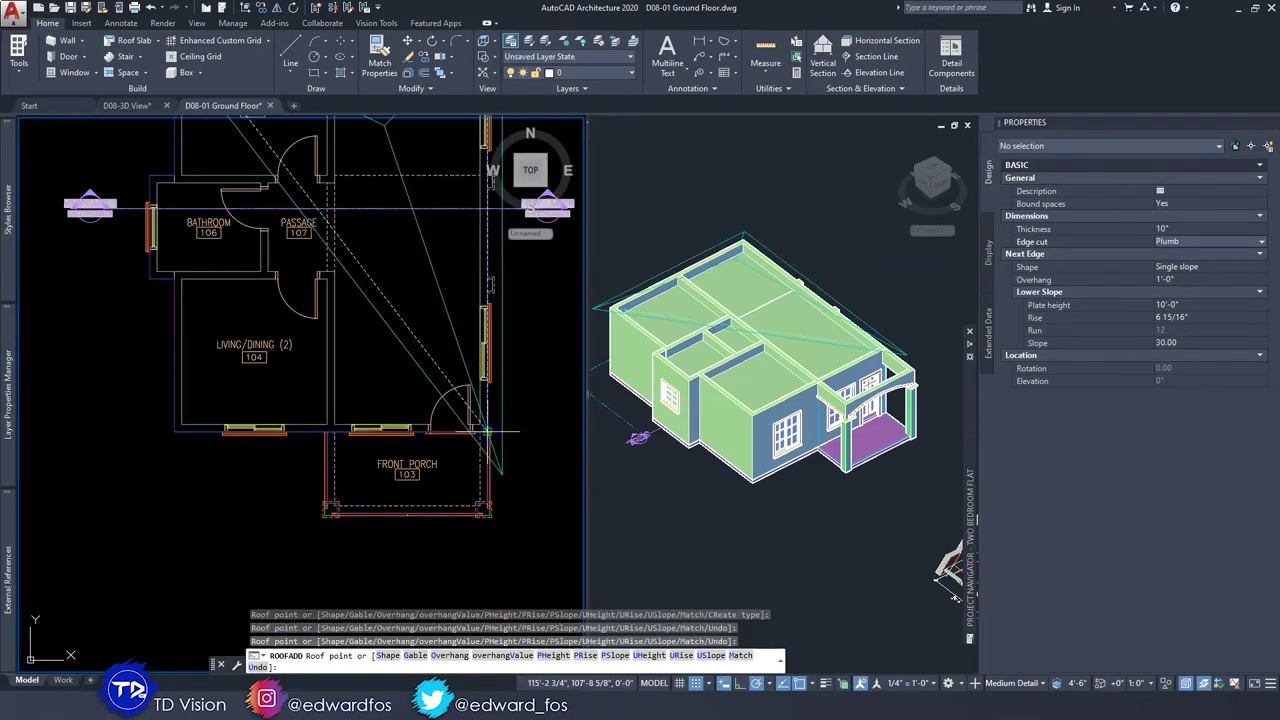
scroll(176, 428, "up", 4)
left_click(176, 428)
scroll(176, 428, "down", 4)
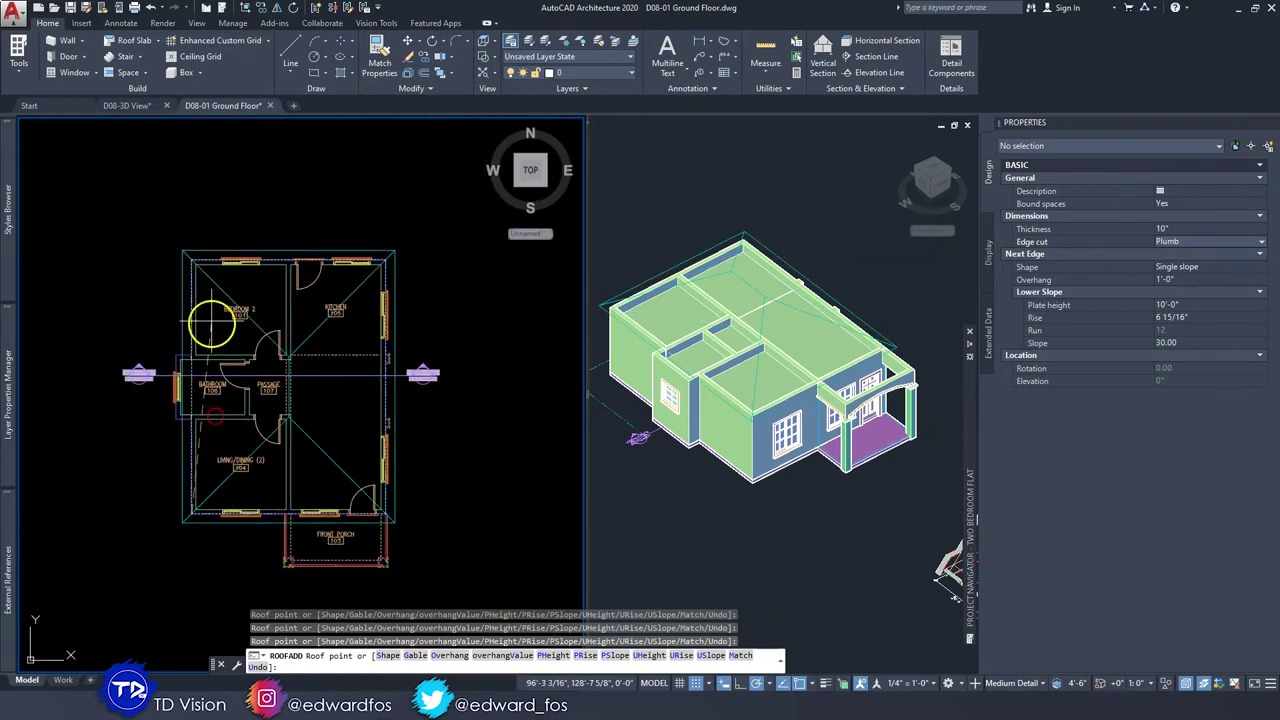
key("Escape")
key("Escape")
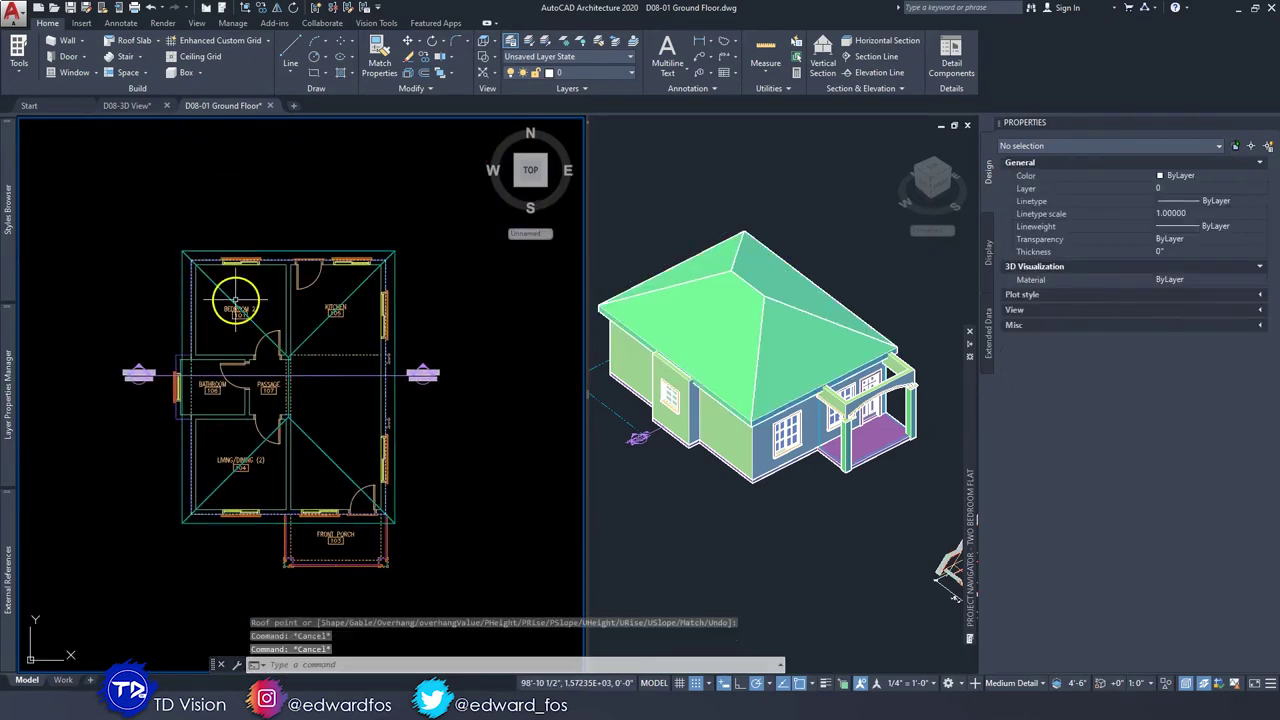
Stretch both ridge ends of the main roof past the north and south end walls to turn the hips into gables.
left_click(226, 298)
scroll(226, 298, "up", 2)
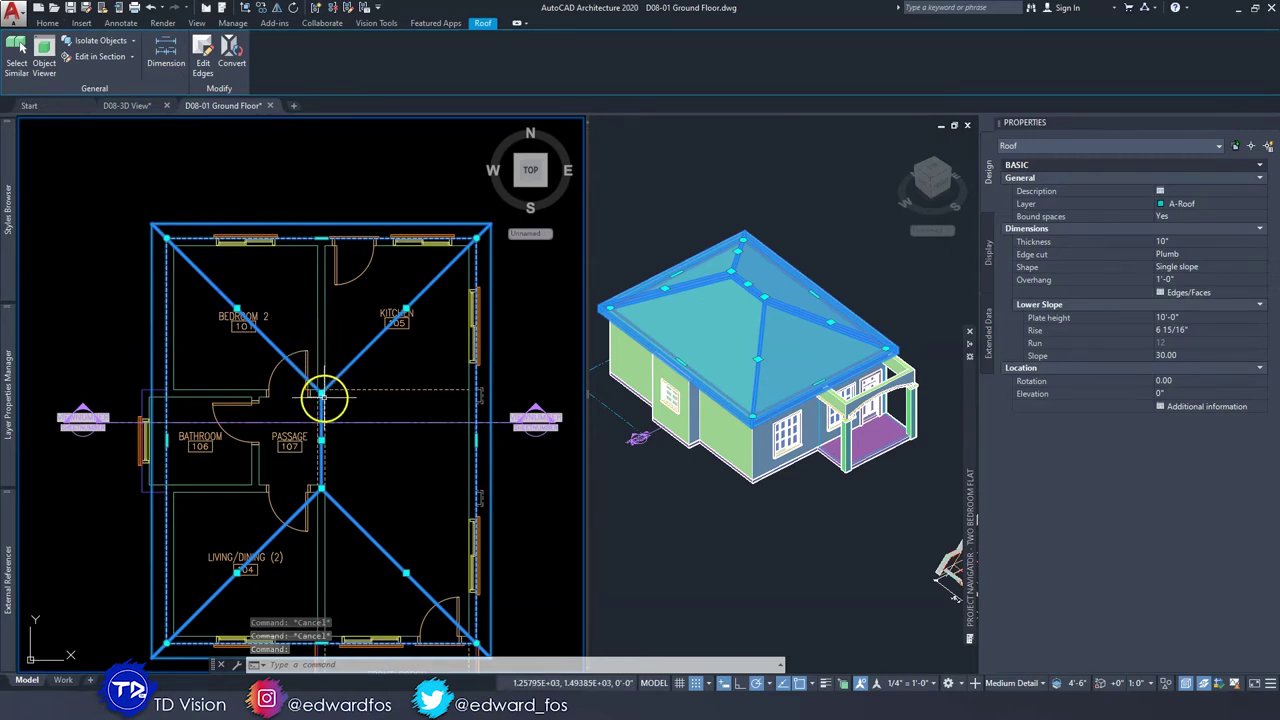
left_click(321, 392)
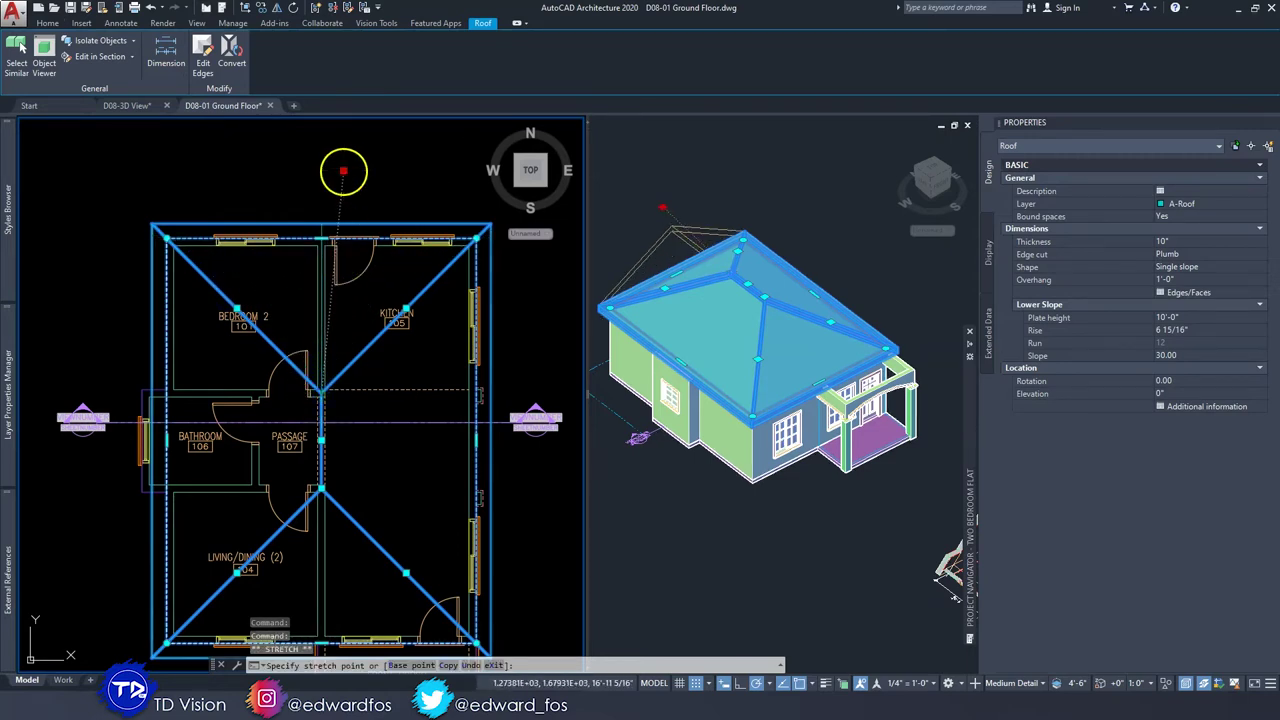
left_click(343, 171)
middle_click_drag(321, 385, 349, 237)
middle_click_drag(361, 343, 376, 280)
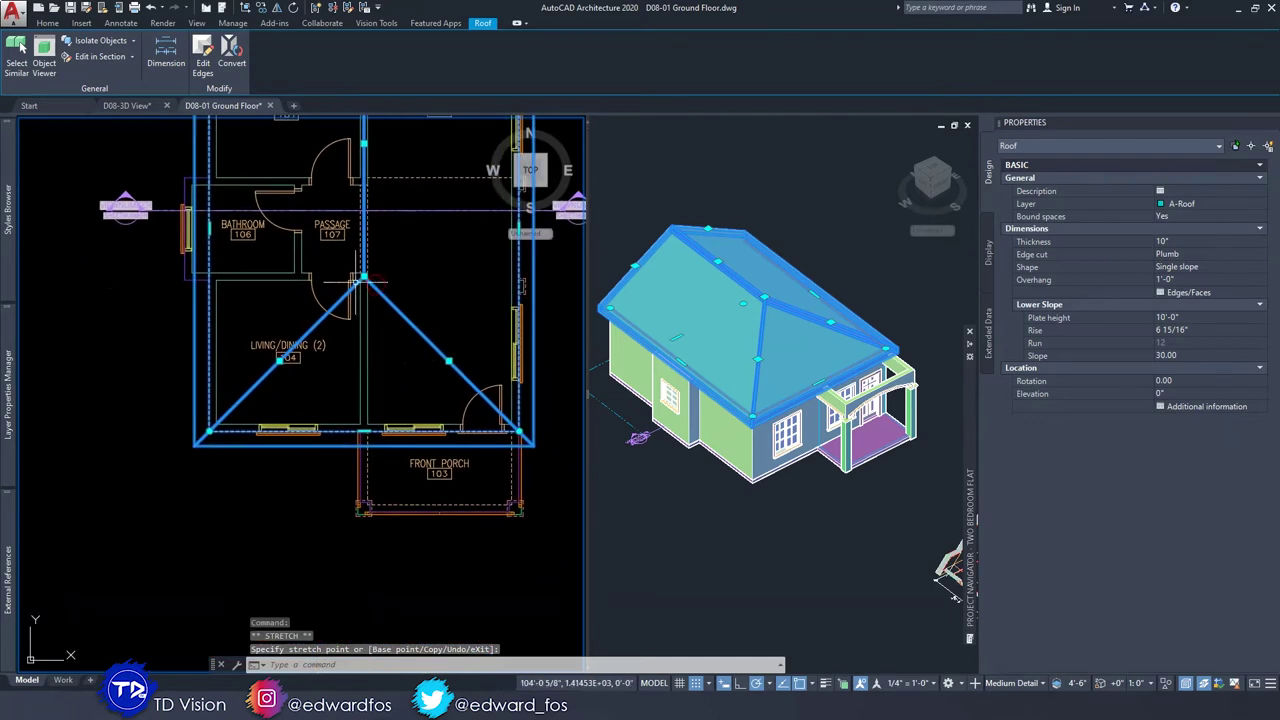
key("Escape")
key("Escape")
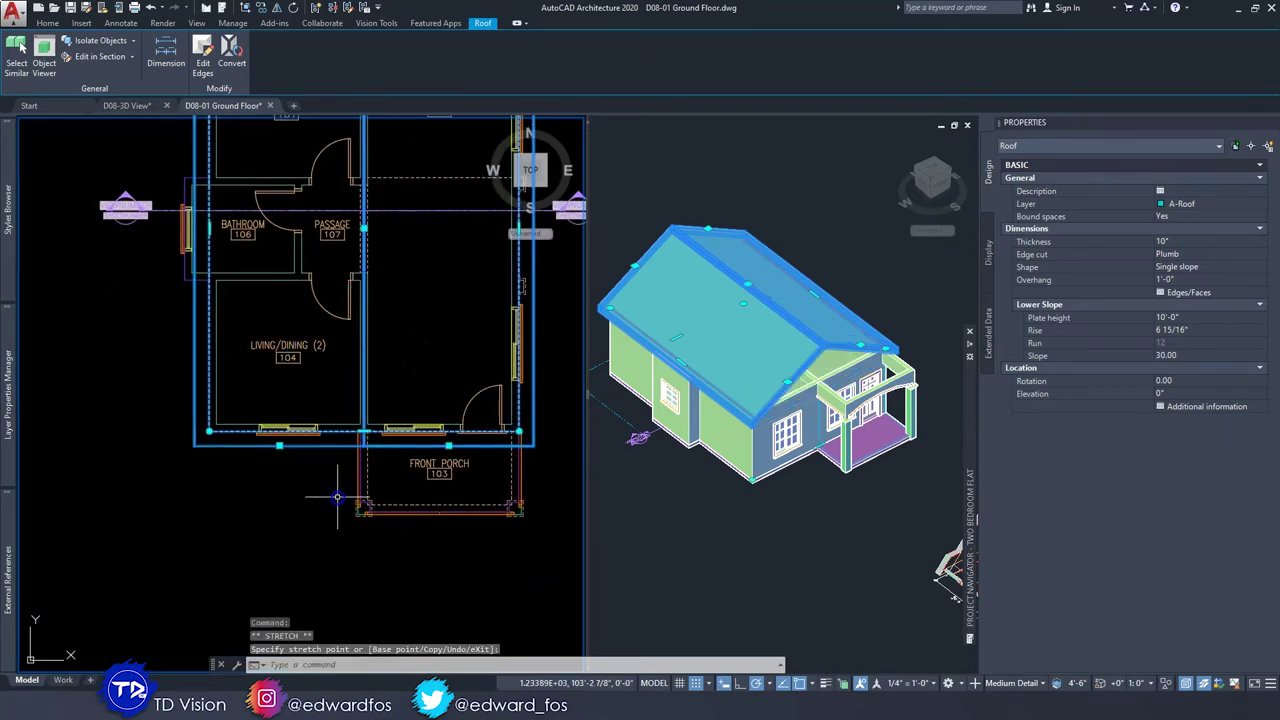
left_click(743, 460)
middle_click_drag(743, 460, 758, 500, "shift")
scroll(758, 500, "up", 4)
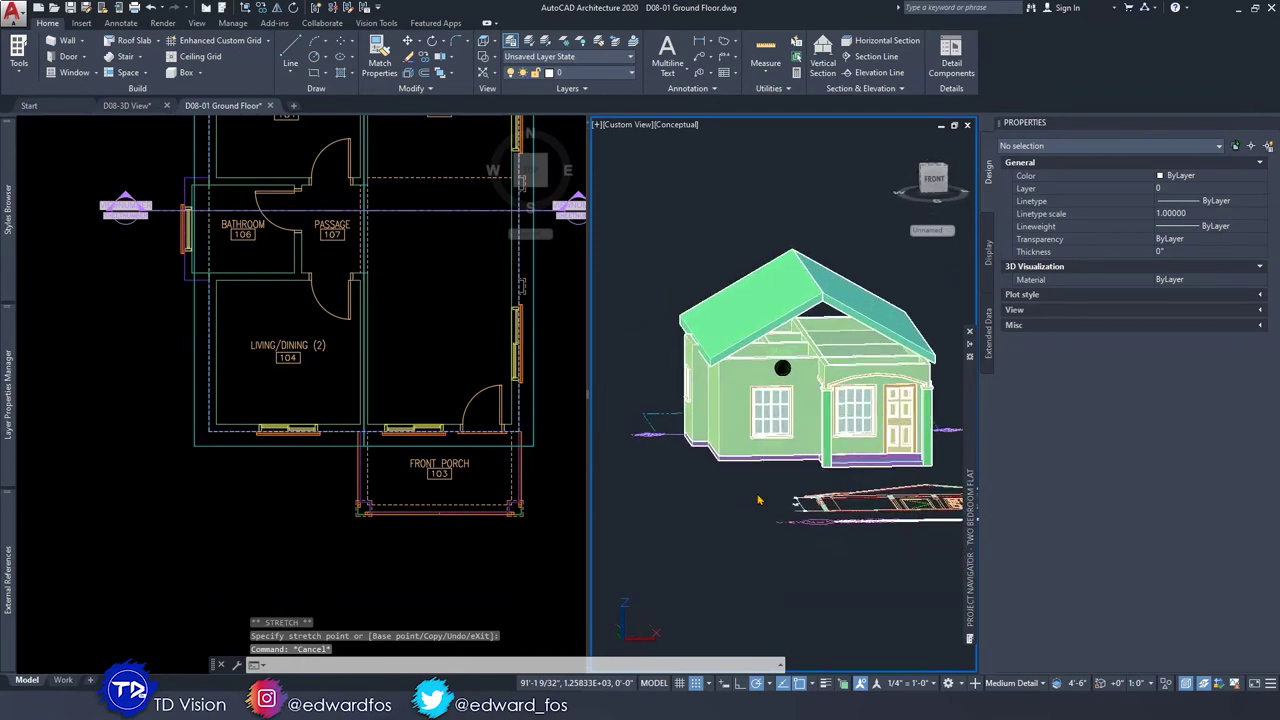
scroll(770, 492, "down", 4)
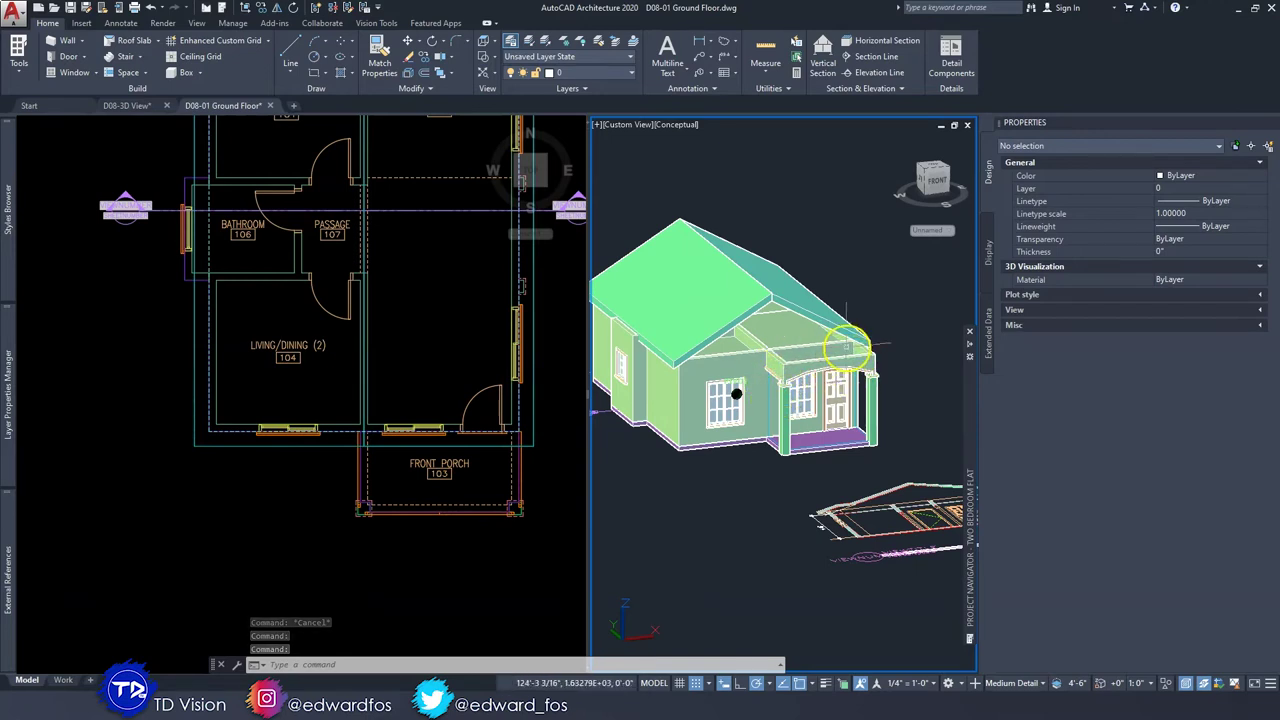
Add a rectangular single-slope roof with a Square edge cut over the front porch, using the porch's four outer corners as roof points.
left_click(460, 480)
scroll(403, 457, "up", 3)
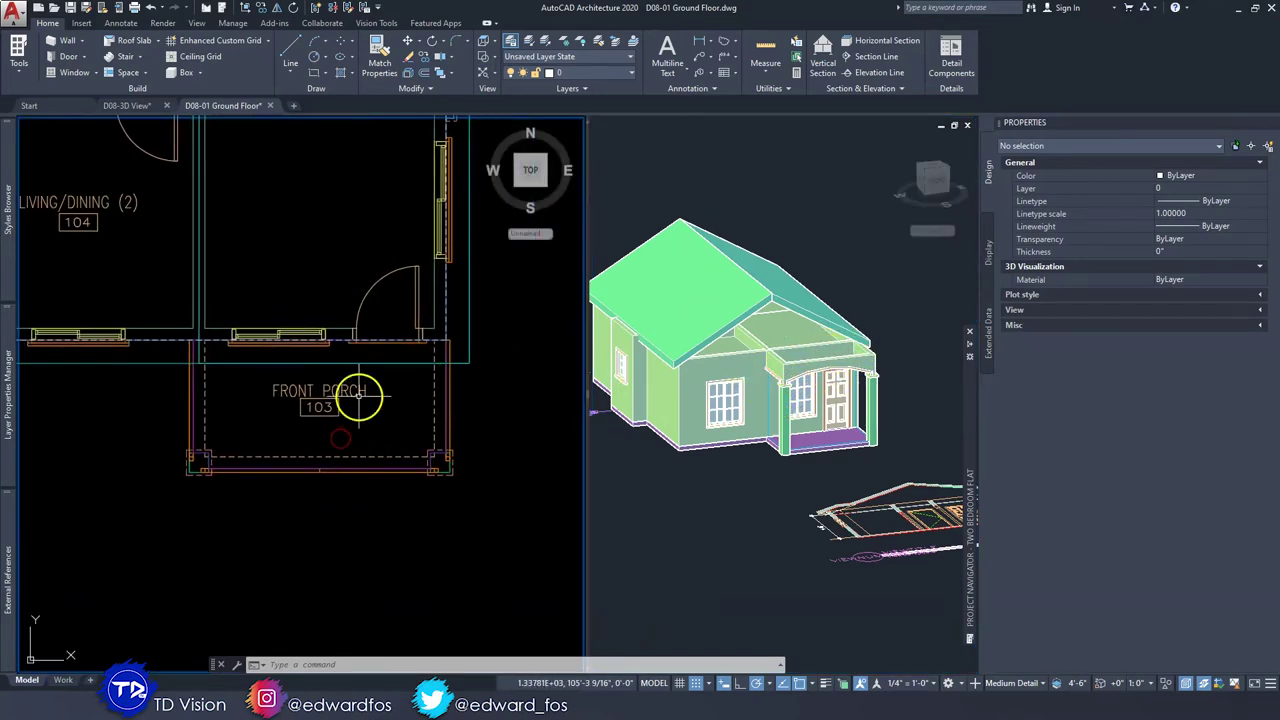
left_click(157, 42)
left_click(136, 87)
scroll(200, 366, "up", 3)
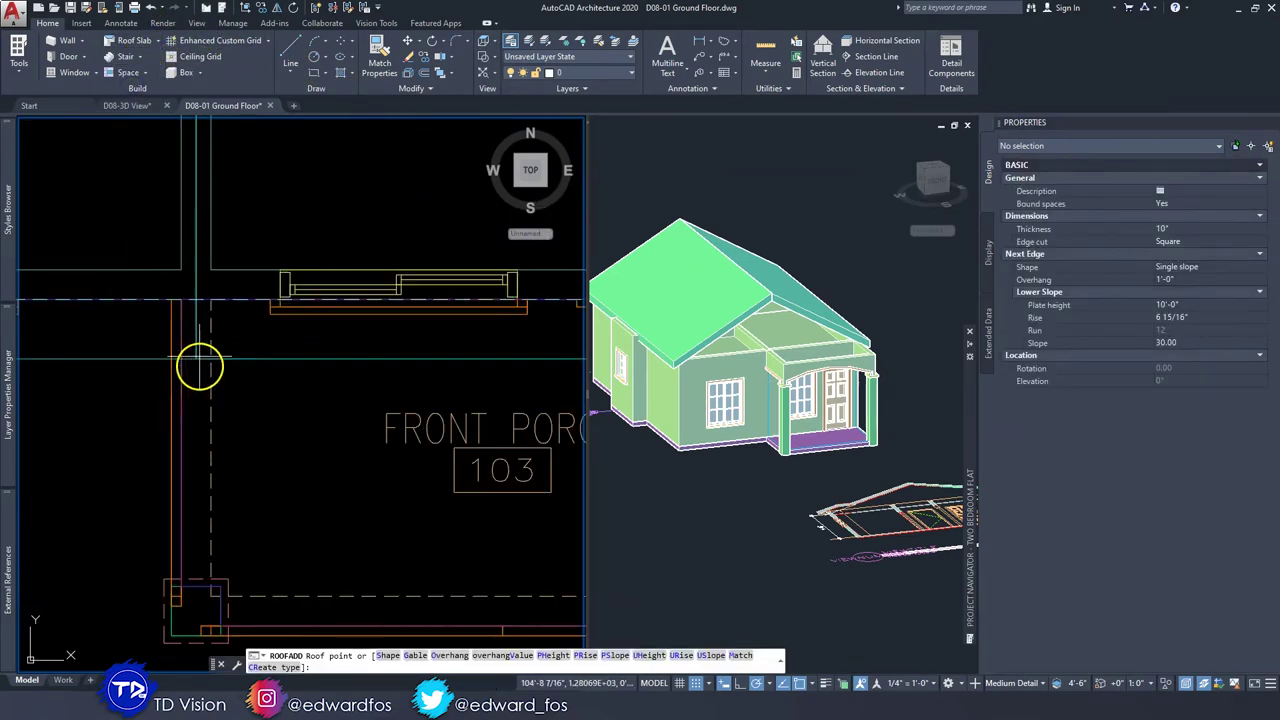
left_click(181, 299)
middle_click_drag(341, 308, 108, 285)
middle_click_drag(463, 286, 329, 284)
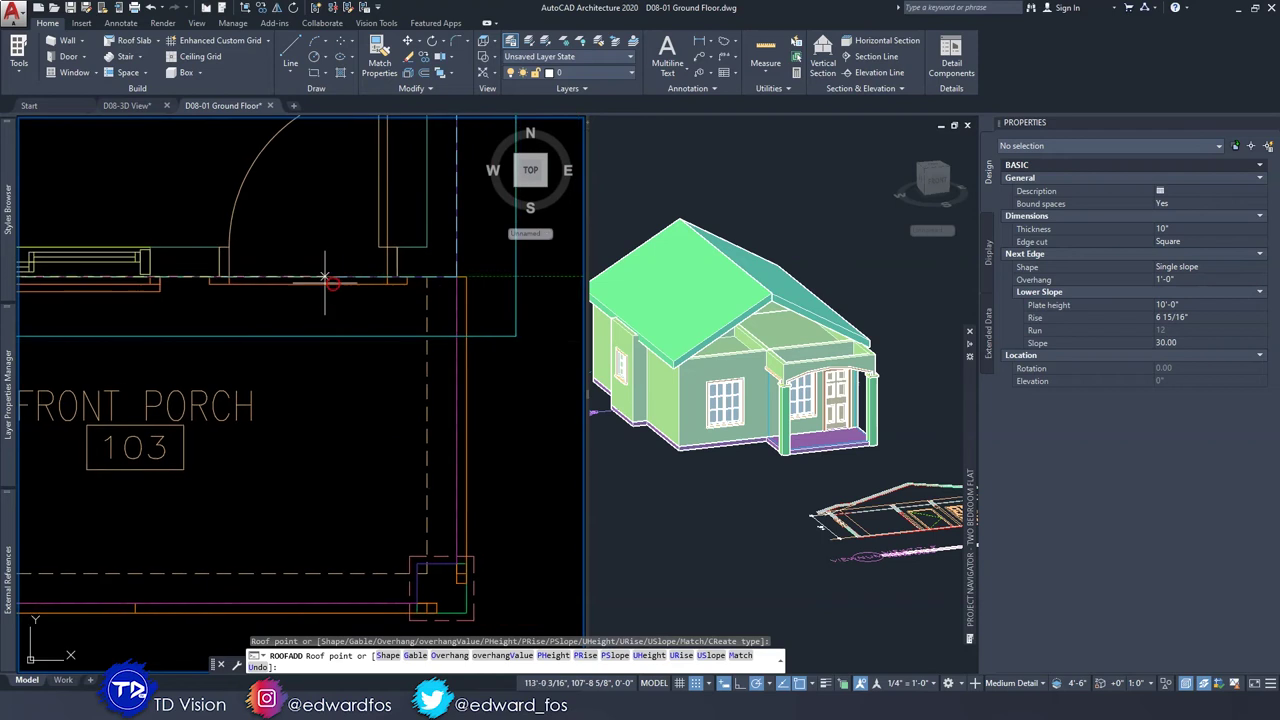
left_click(457, 277)
middle_click_drag(423, 433, 451, 273)
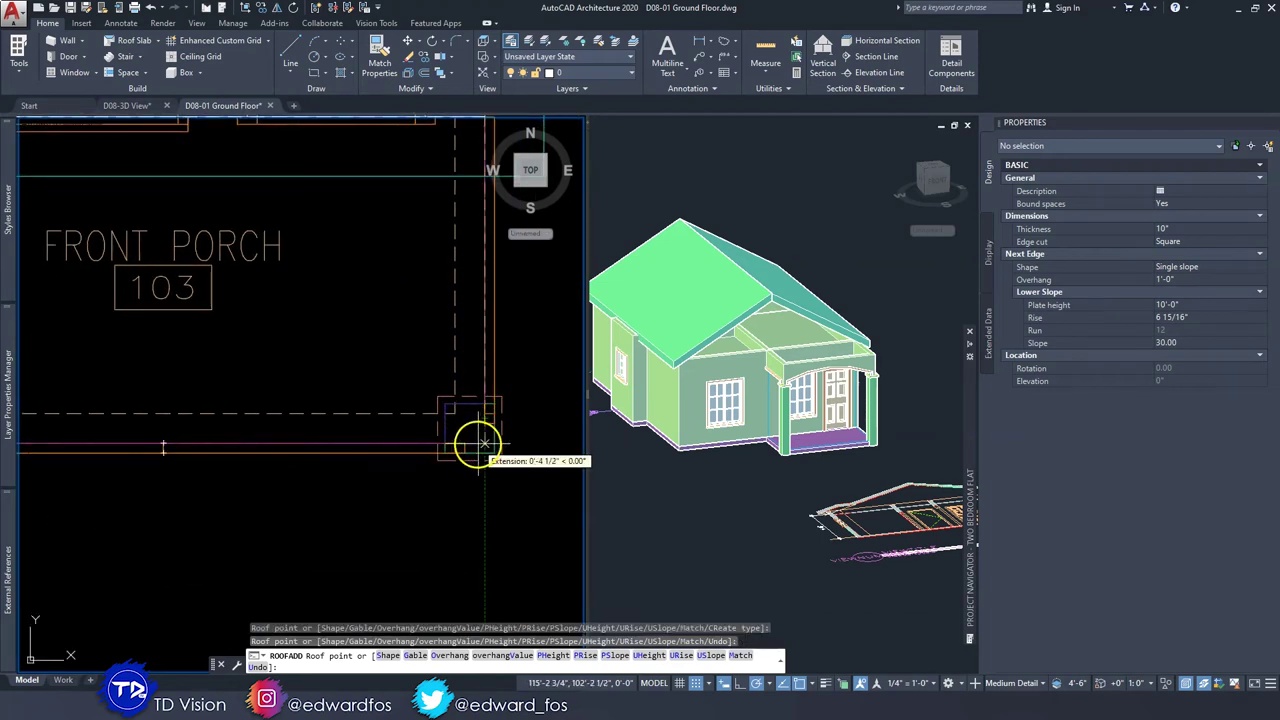
left_click(470, 444)
scroll(335, 432, "down", 2)
middle_click_drag(330, 434, 446, 439)
scroll(138, 436, "up", 4)
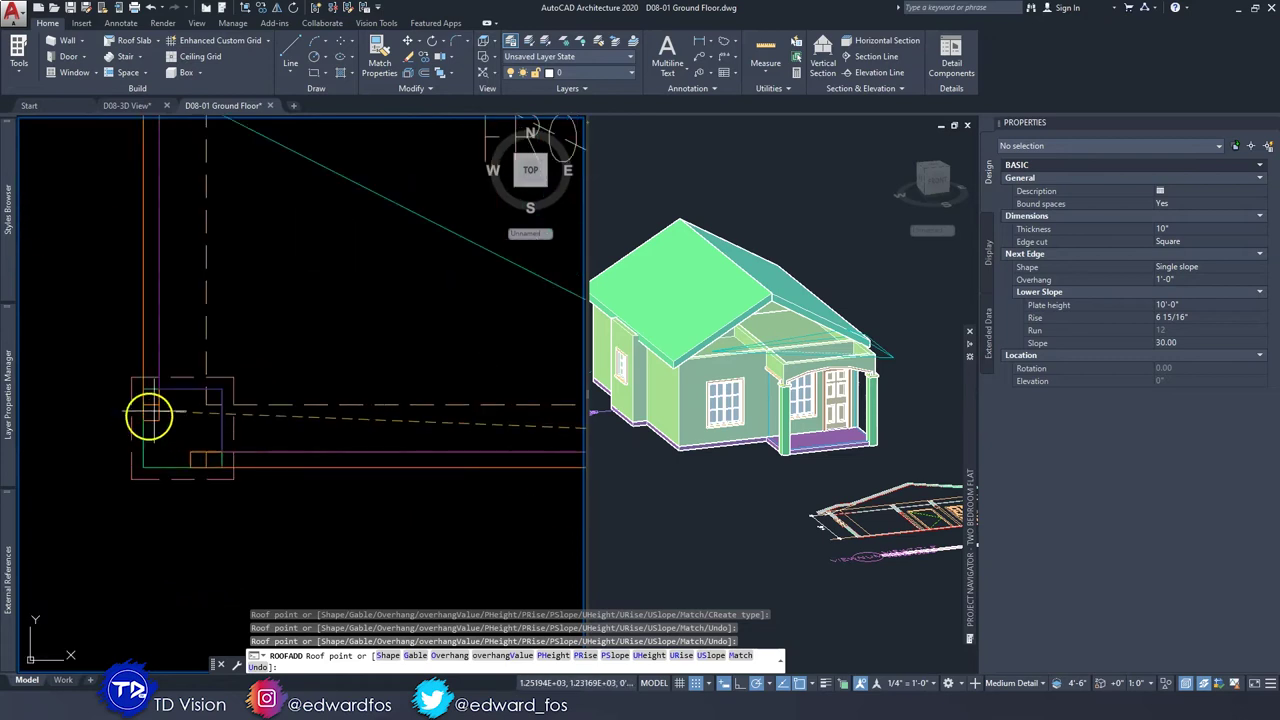
left_click(158, 435)
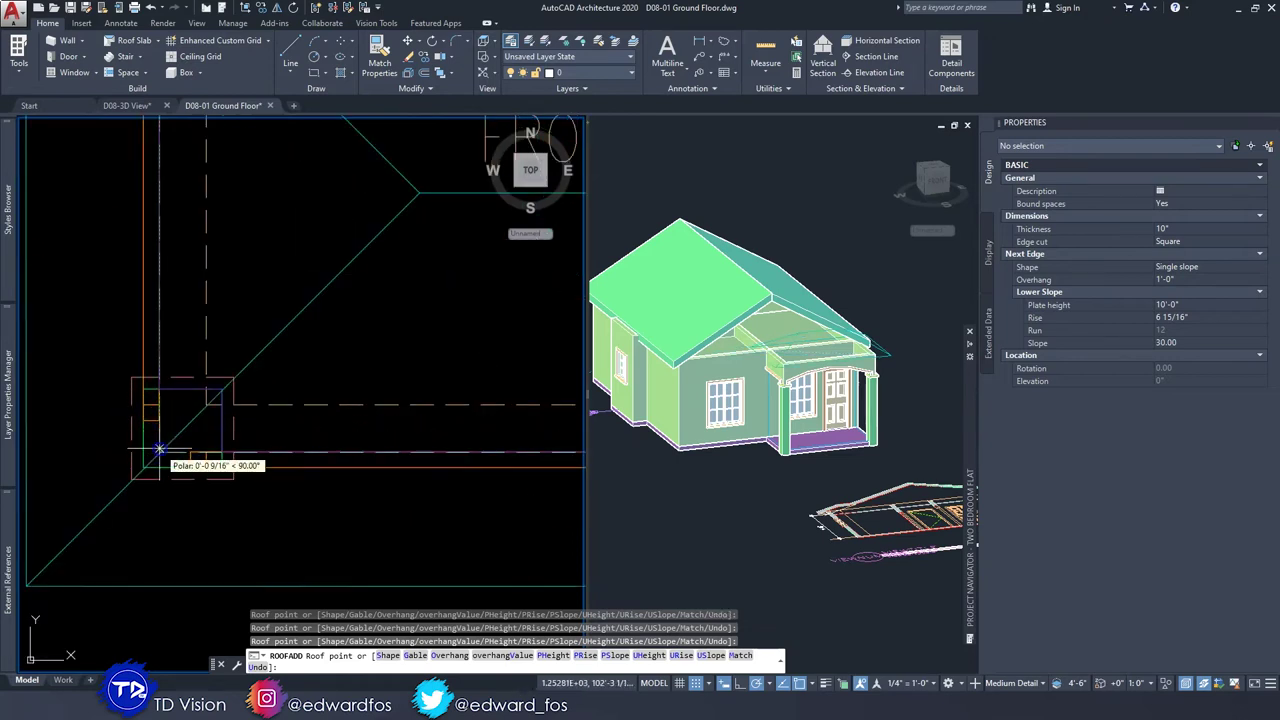
scroll(160, 432, "down", 2)
key("Escape")
key("Escape")
scroll(340, 385, "down", 4)
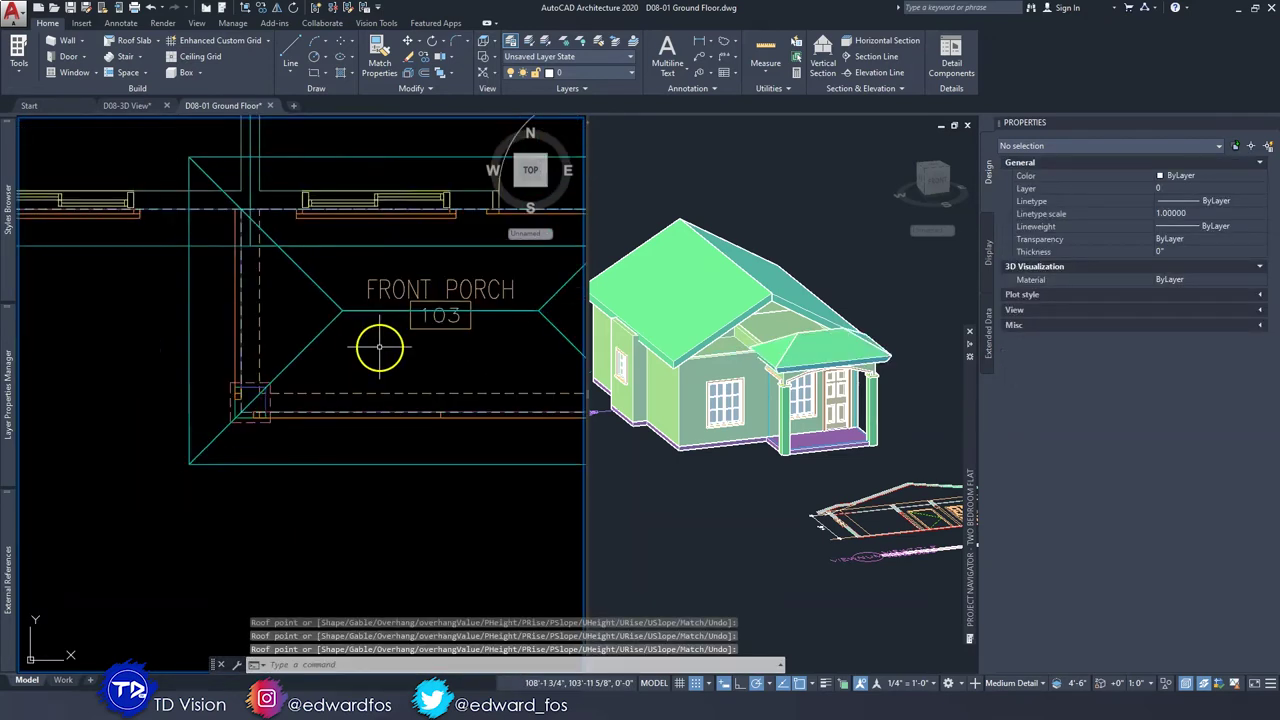
Stretch both ridge ends of the porch roof past its west and east sides to make gables and check it in 3D.
left_click(323, 404)
left_click(313, 391)
left_click(331, 383)
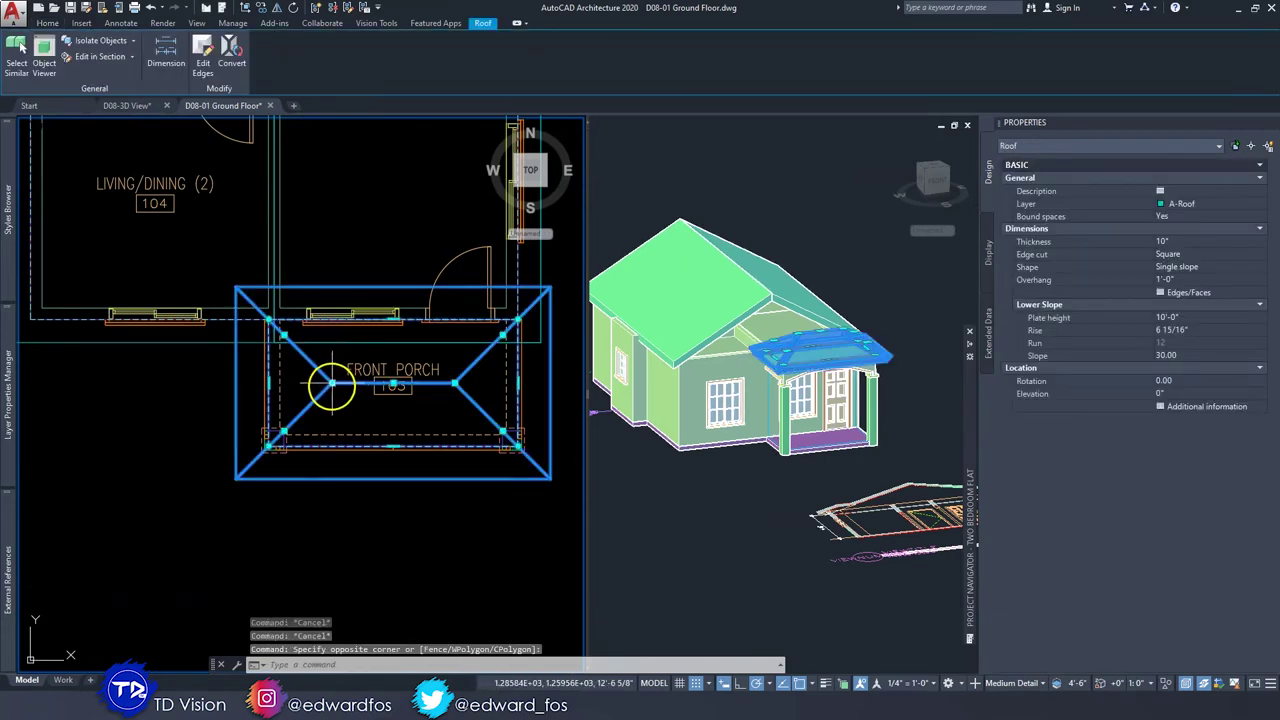
left_click(213, 382)
left_click(212, 383)
key("Escape")
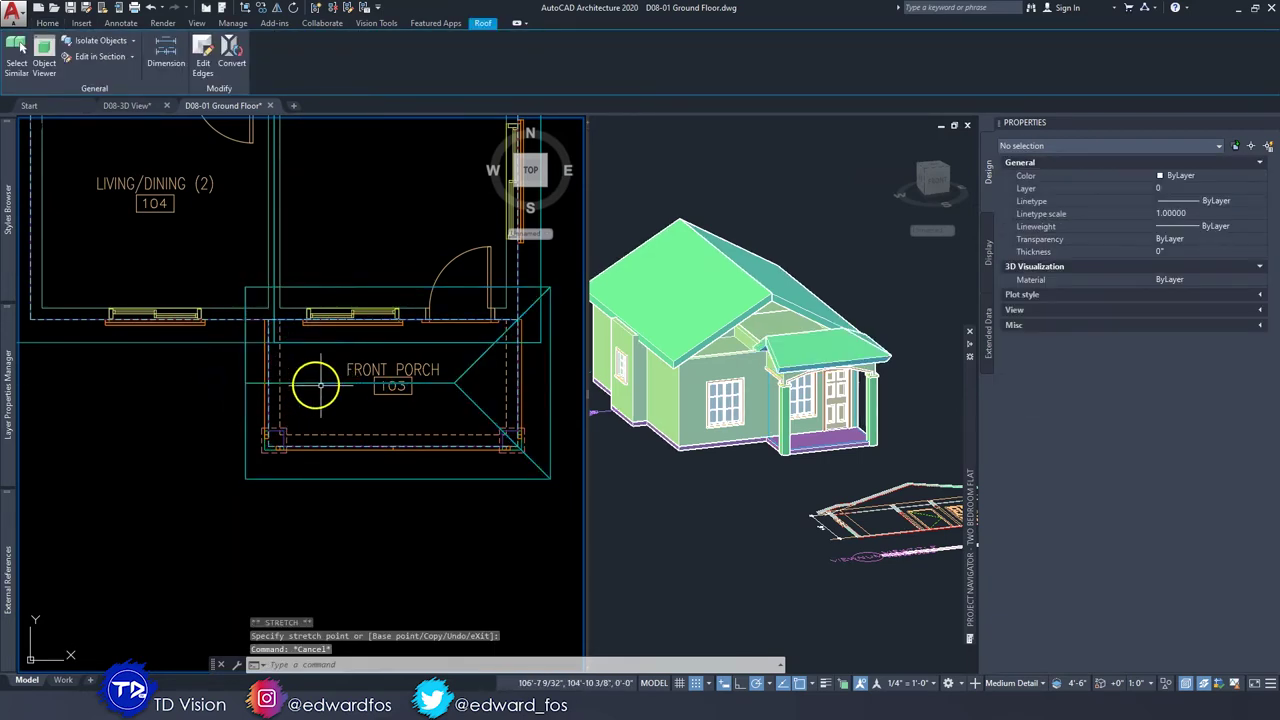
left_click(438, 385)
left_click(436, 379)
middle_click_drag(450, 377, 398, 381)
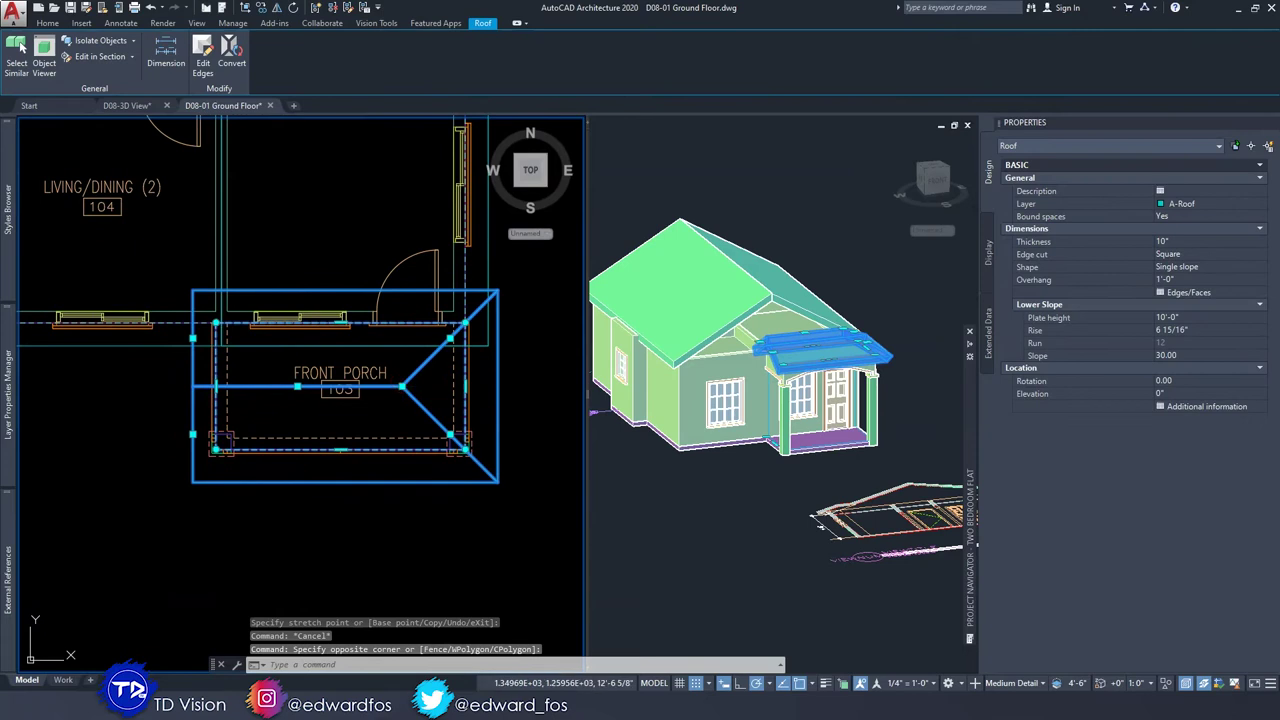
left_click(403, 386)
left_click(521, 389)
key("Escape")
left_click(789, 460)
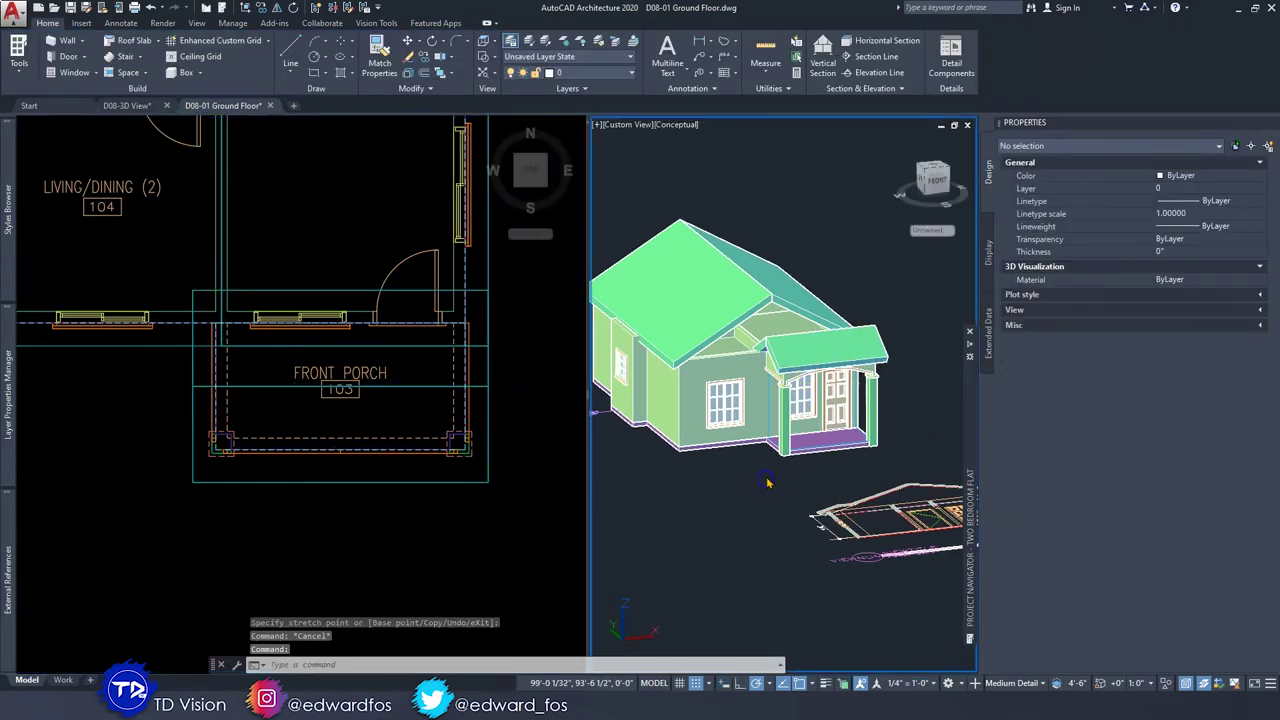
scroll(789, 460, "up", 6)
mouse_move(789, 460)
middle_mouse_down("shift")
mouse_move(811, 451)
mouse_move(775, 455)
middle_mouse_up("shift")
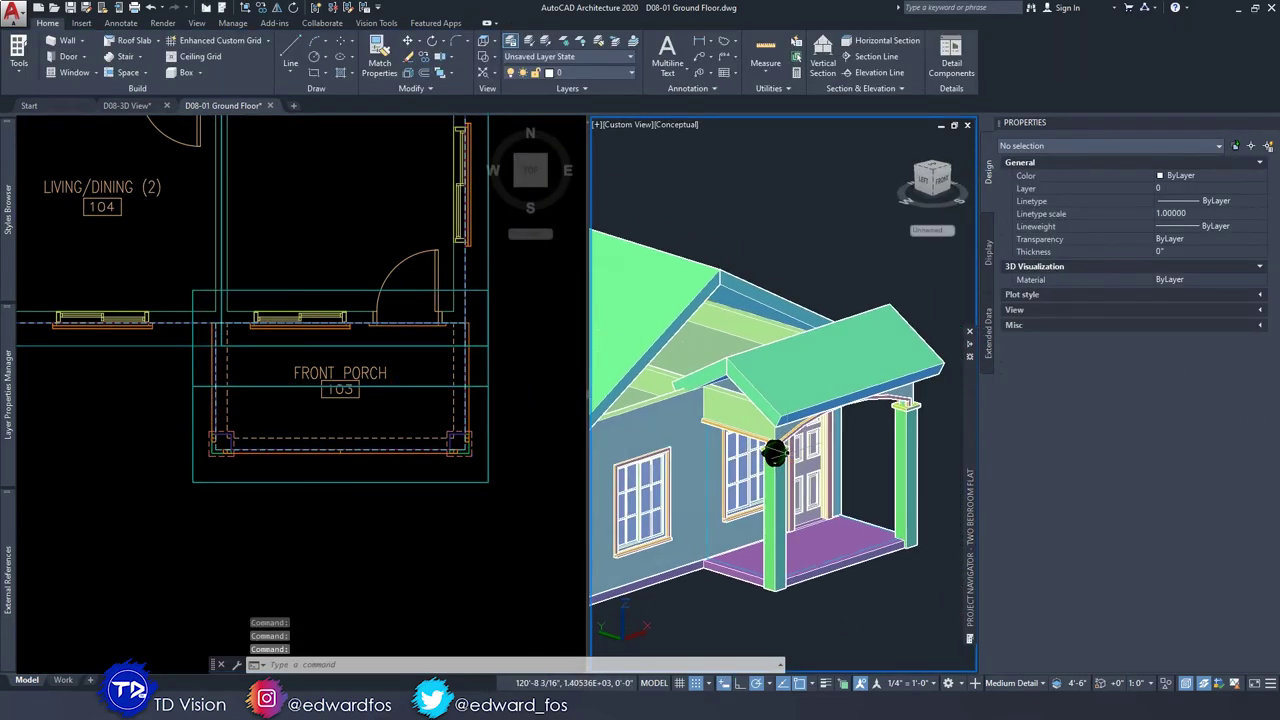
Undo both ridge-end stretches on the porch roof.
left_click(436, 516)
key("ctrl+z")
key("ctrl+z")
key("ctrl+z")
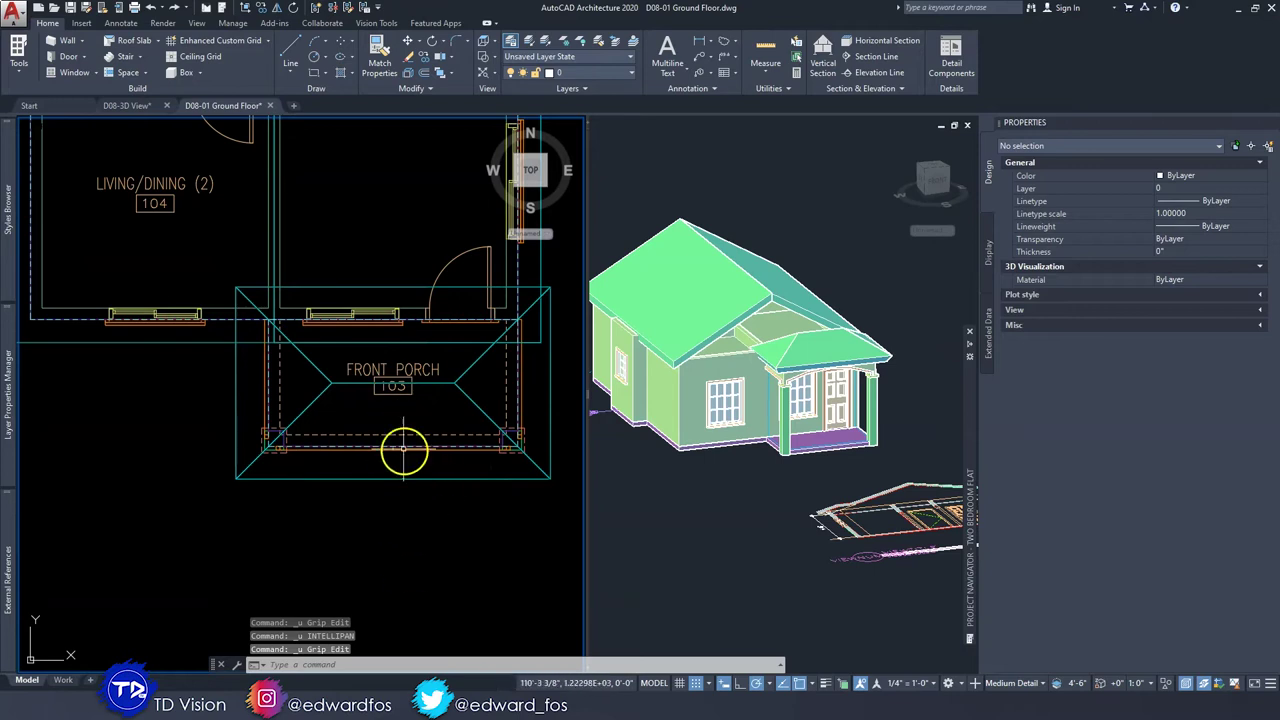
Edit the porch roof's front (south) edge and set its face slope to 90 to form a front gable.
left_click(440, 384)
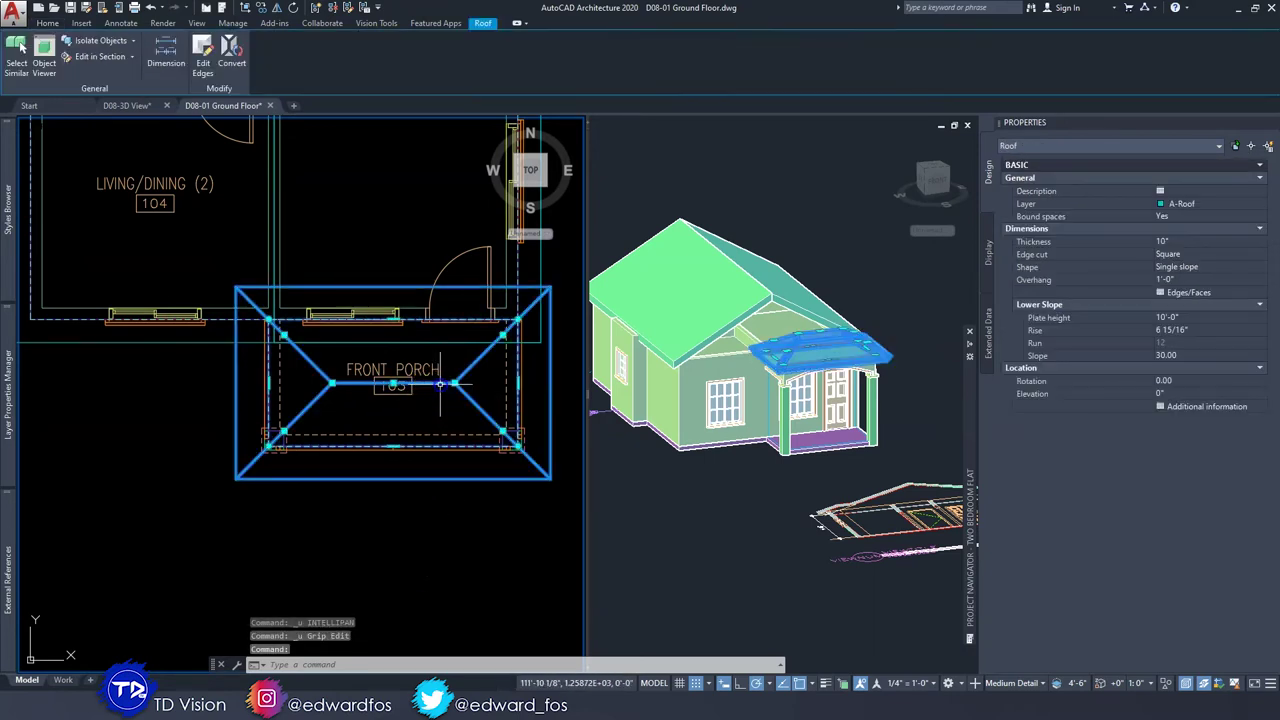
left_click(204, 60)
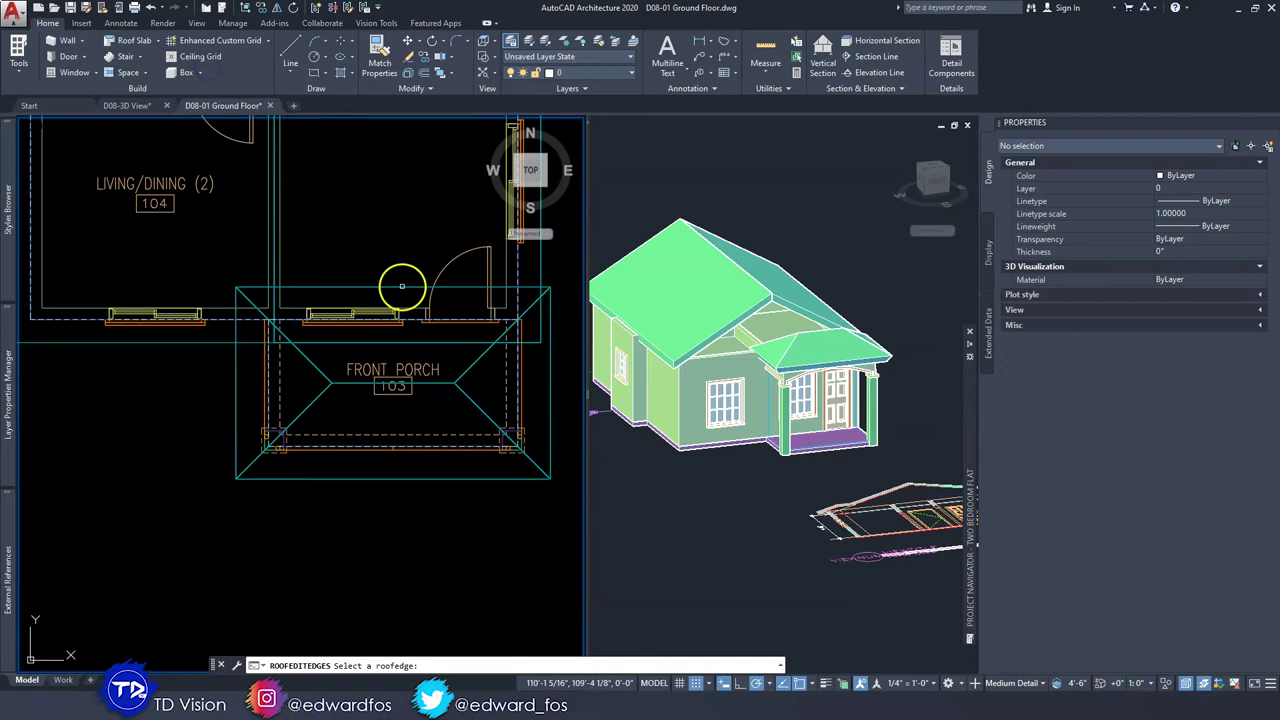
left_click(413, 479)
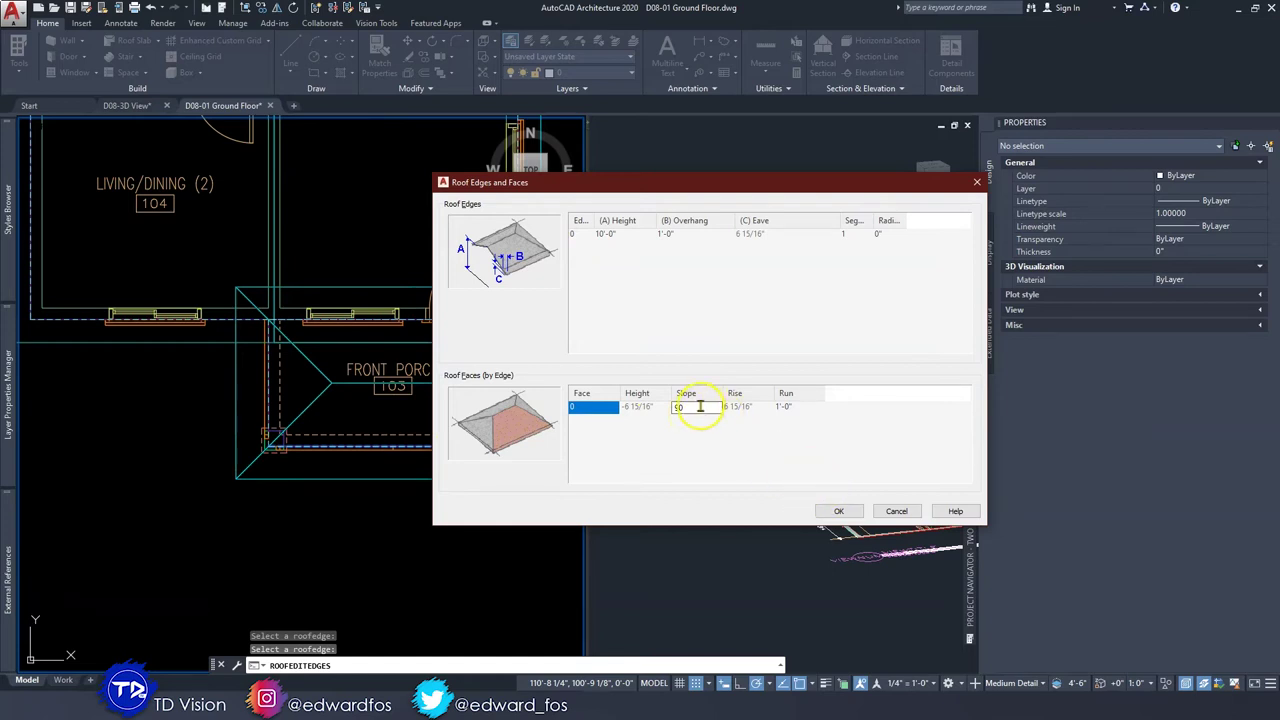
left_click(840, 512)
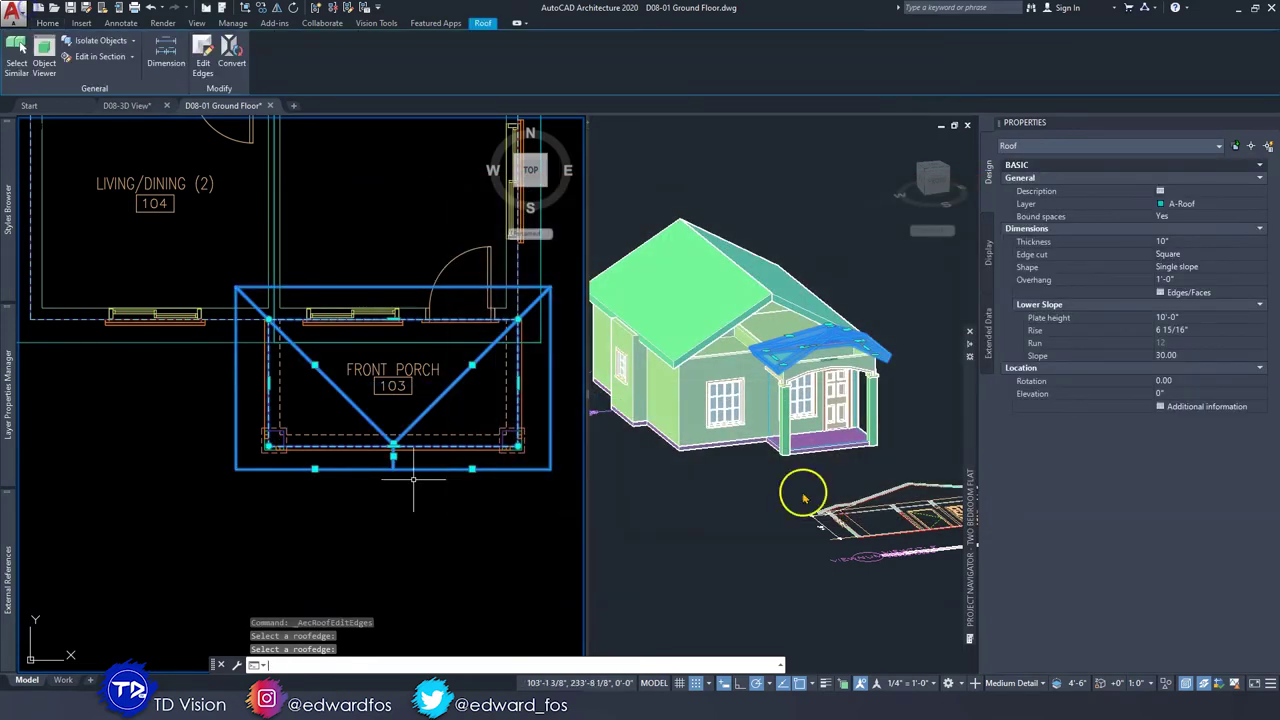
key("Escape")
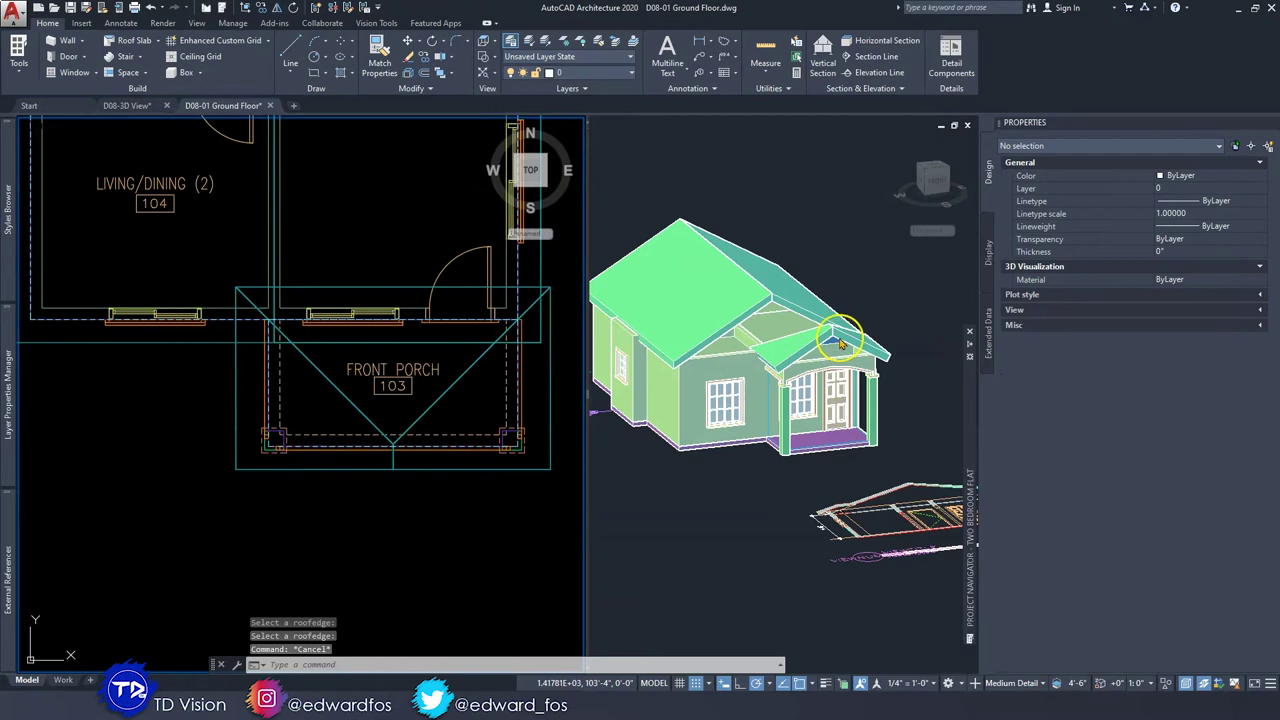
scroll(840, 343, "up", 6)
scroll(840, 343, "down", 6)
left_click(494, 509)
left_click(716, 446)
key("Escape")
scroll(834, 344, "up", 2)
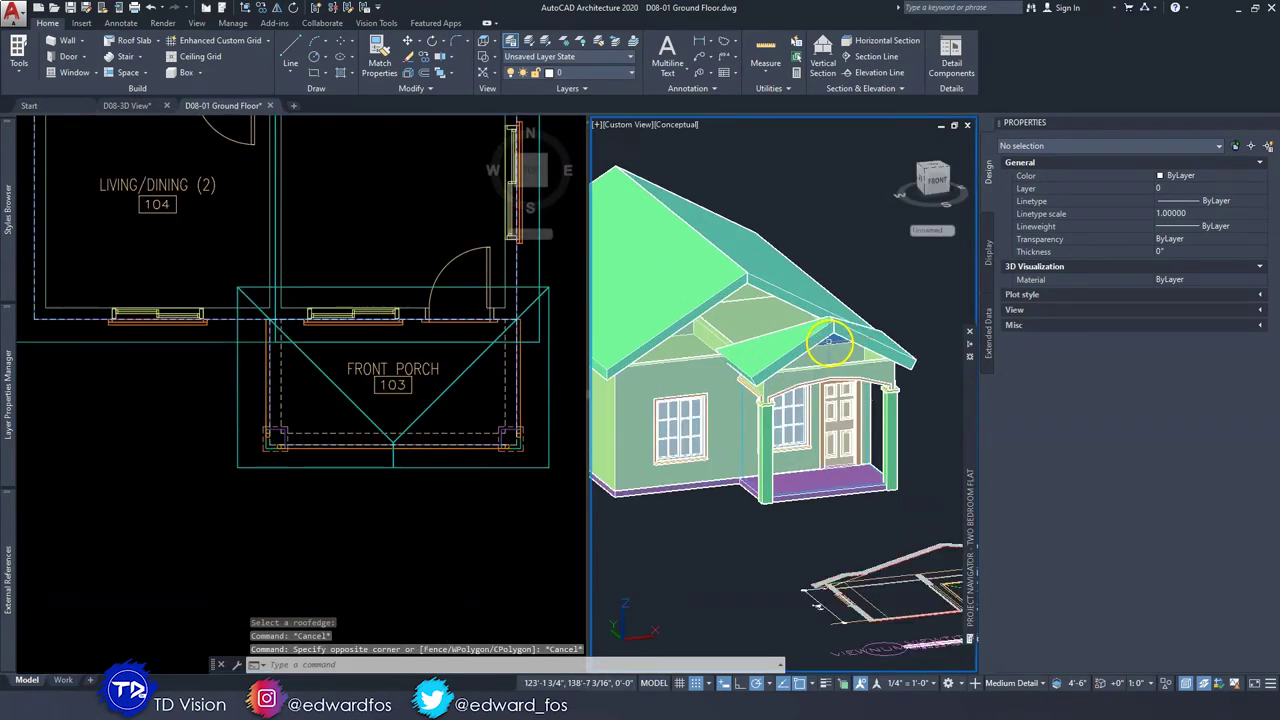
scroll(830, 345, "up", 4)
Edit the porch roof's rear (north) edge, setting its face slope to 90 and its overhang to 0".
left_click(363, 378)
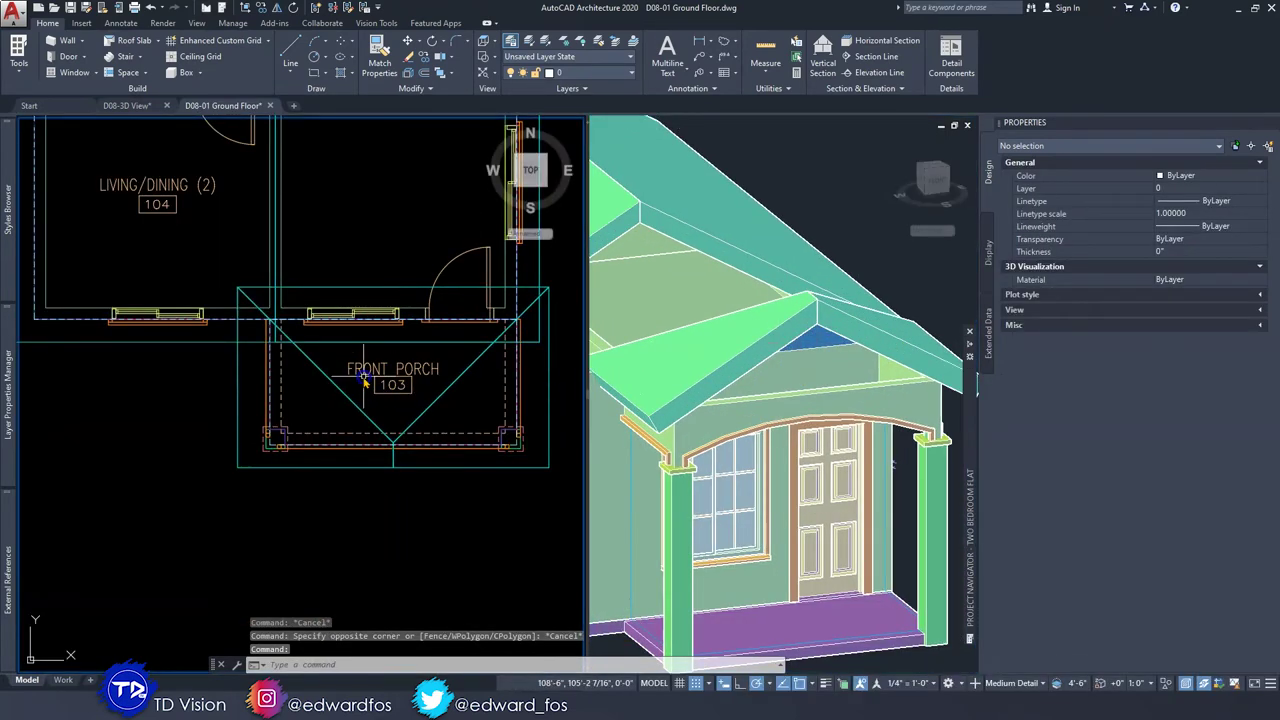
left_click(385, 298)
left_click(372, 278)
left_click(204, 50)
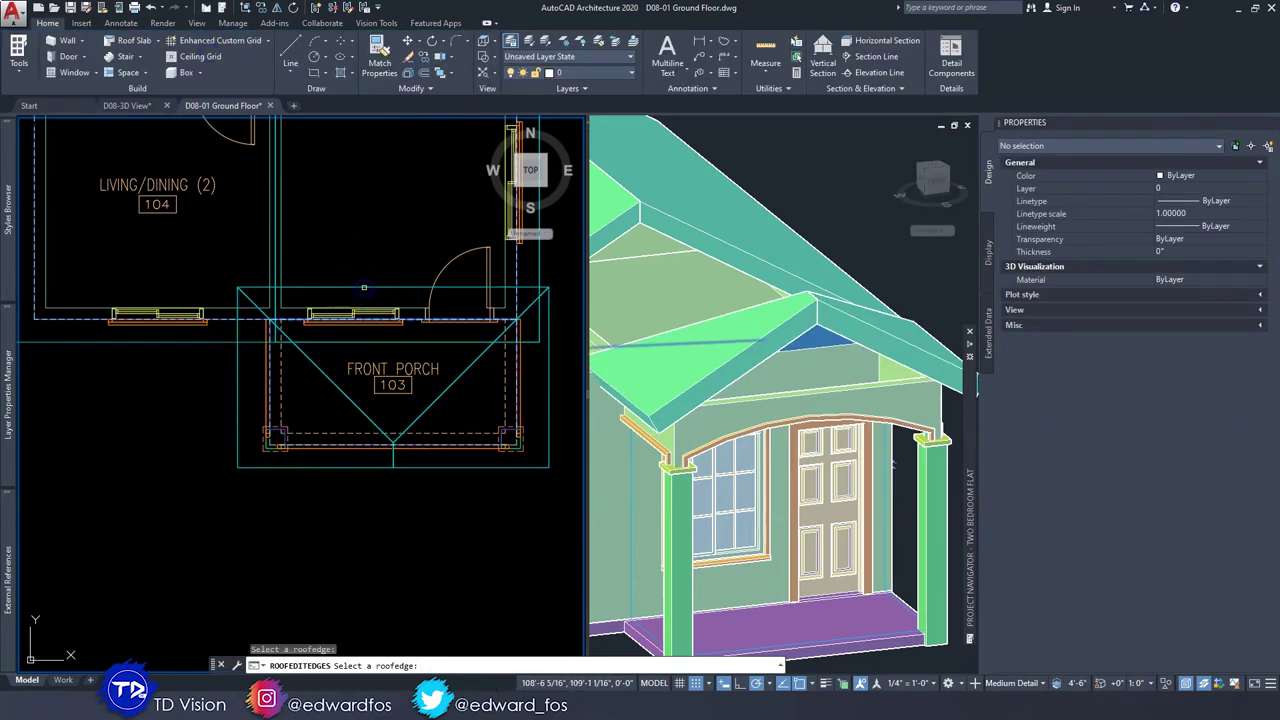
left_click(364, 288)
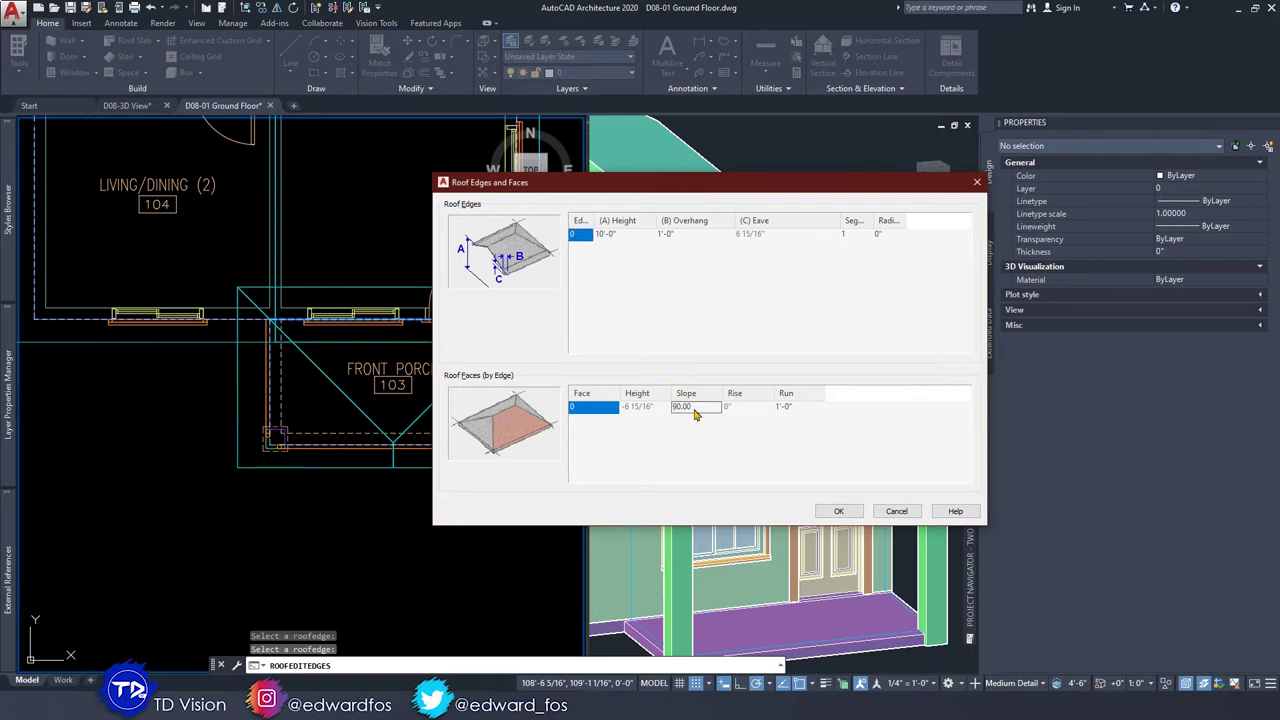
left_click_drag(647, 196, 796, 181)
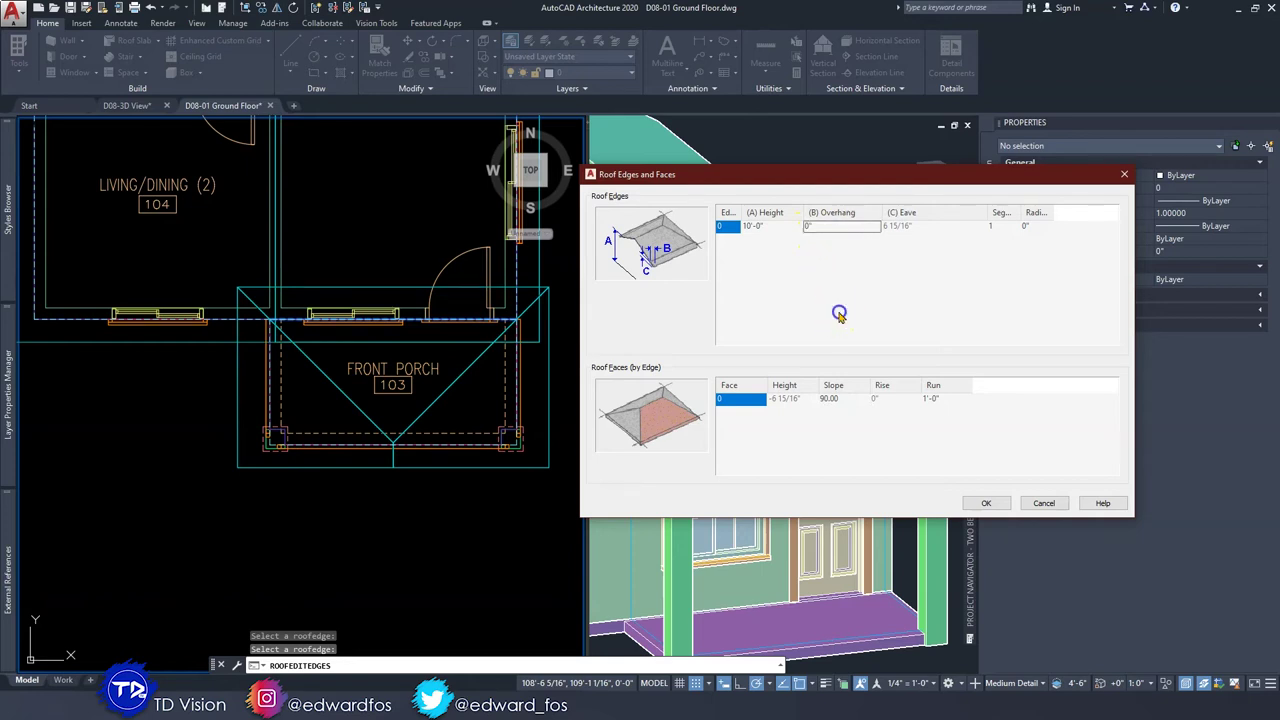
left_click(988, 503)
key("Escape")
key("Escape")
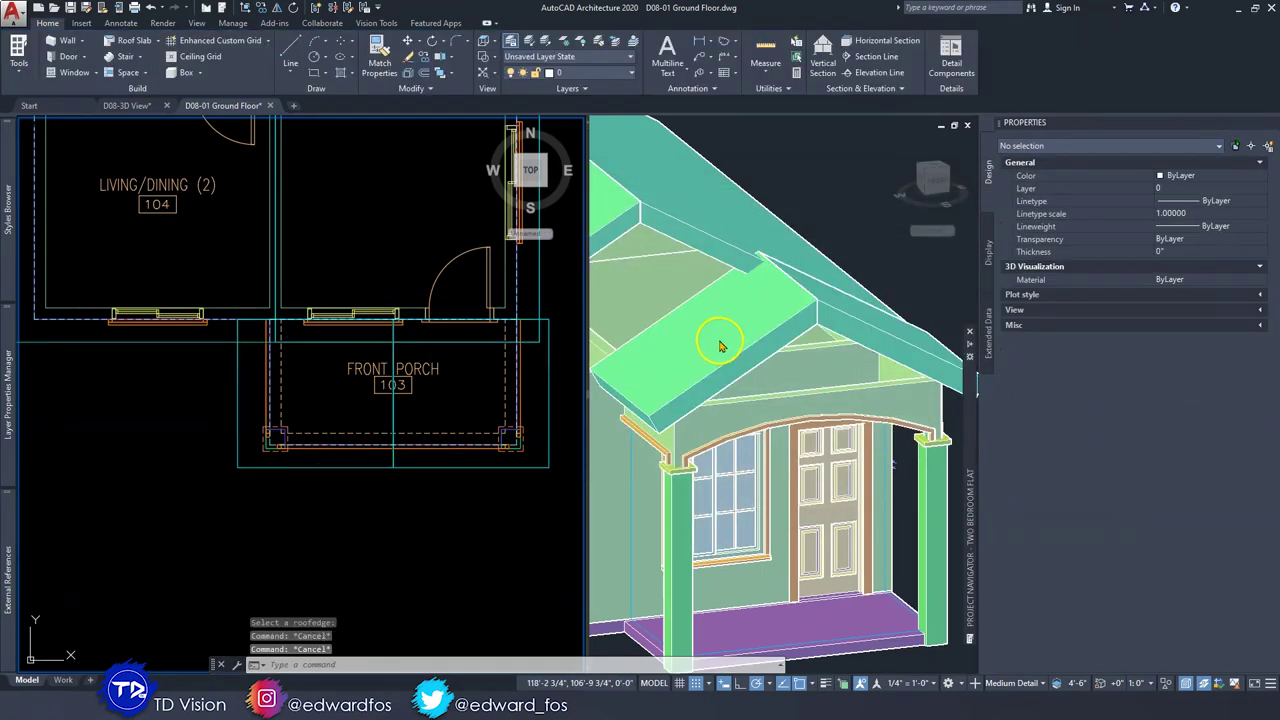
Change the porch roof's edge cut to Plumb.
left_click(772, 337)
left_click(746, 358)
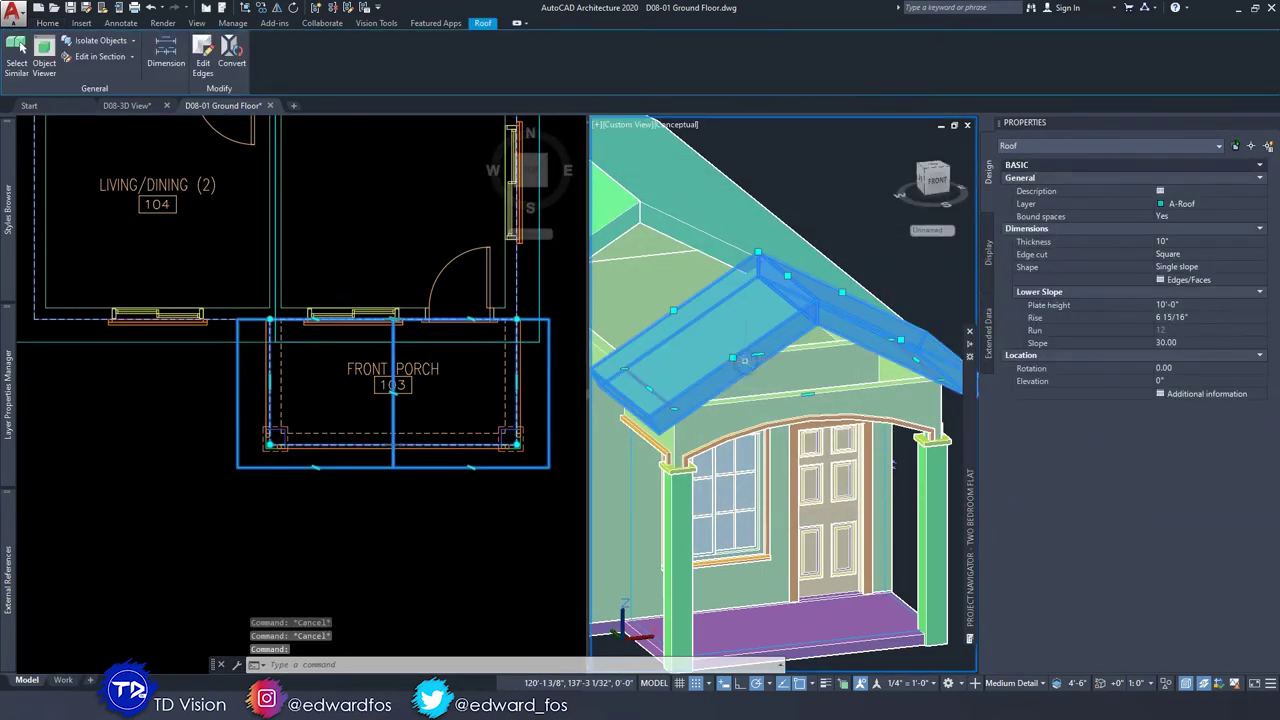
key("Escape")
middle_click_drag(767, 358, 833, 337, "shift")
left_click(800, 345)
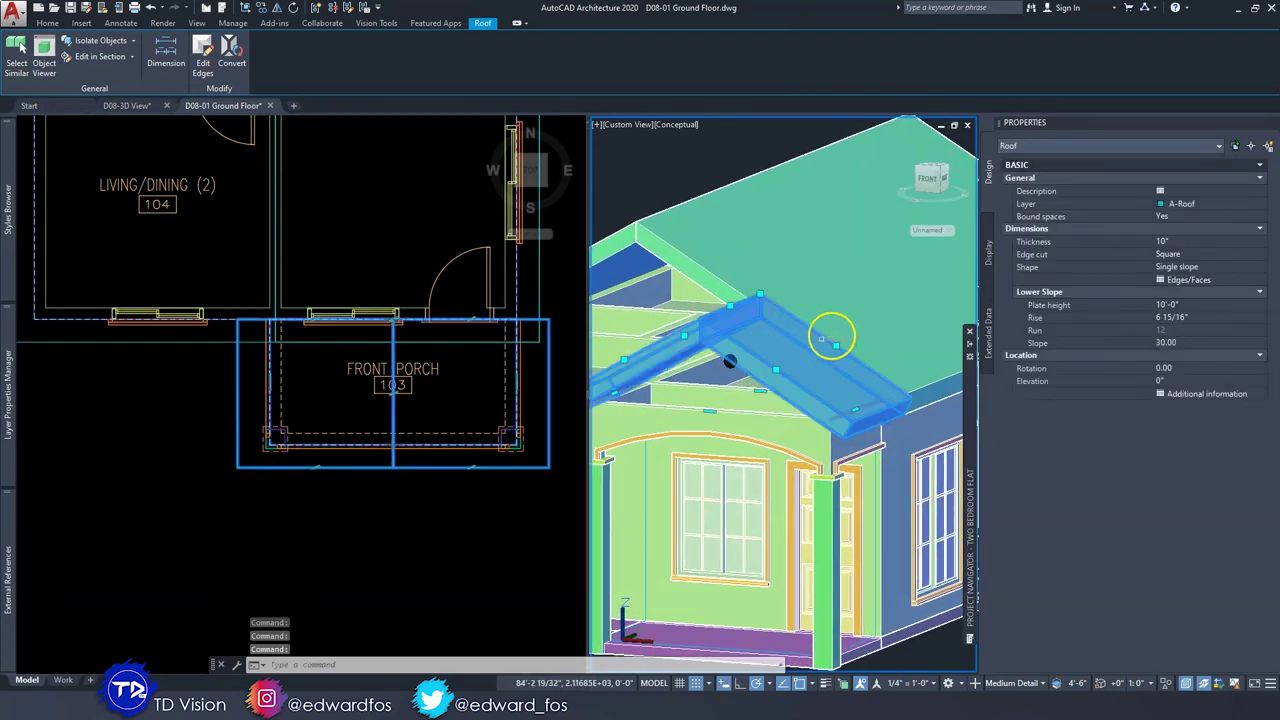
left_click(1174, 255)
left_click(1170, 279)
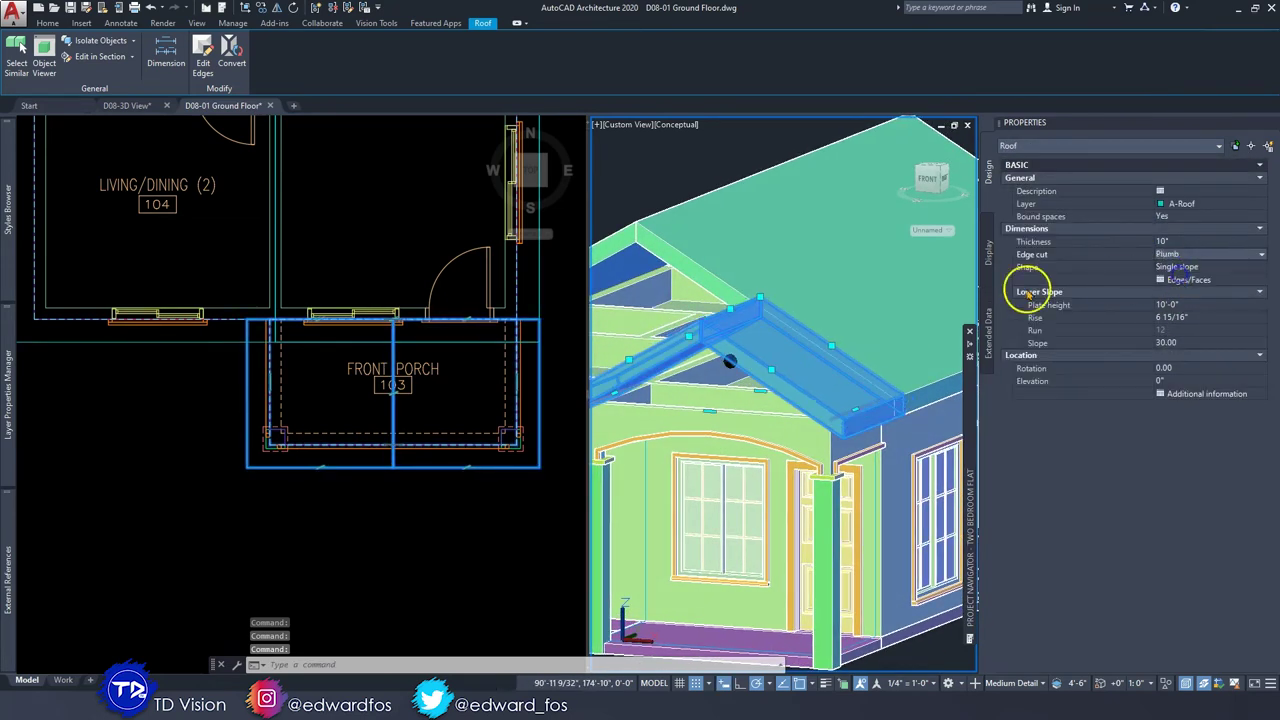
key("Escape")
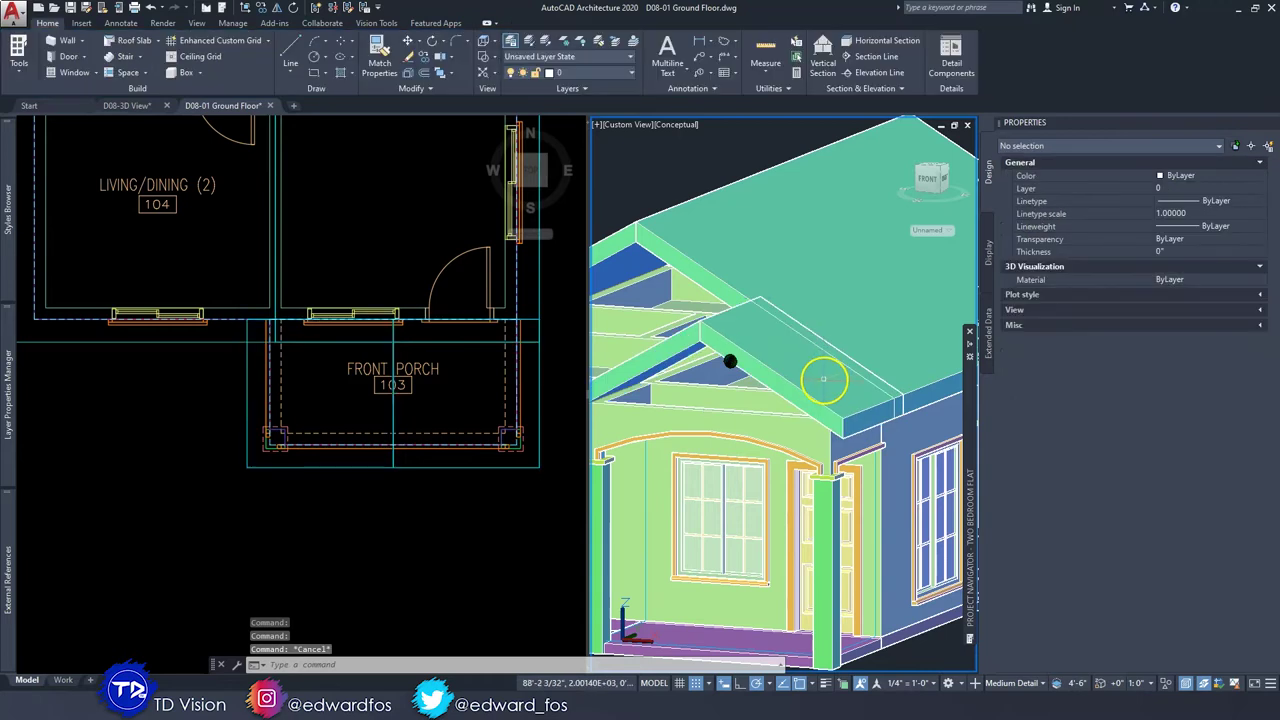
Set the porch roof's plate height to 8'6.
scroll(826, 379, "up", 3)
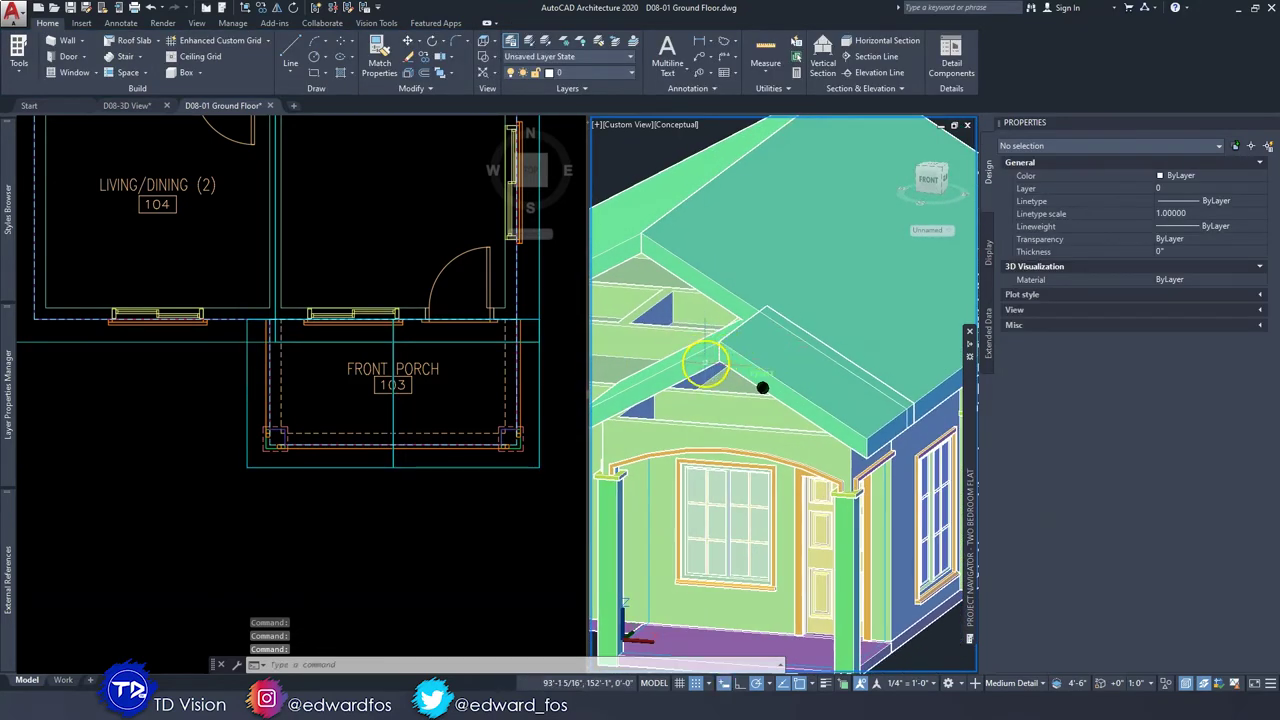
left_click(742, 357)
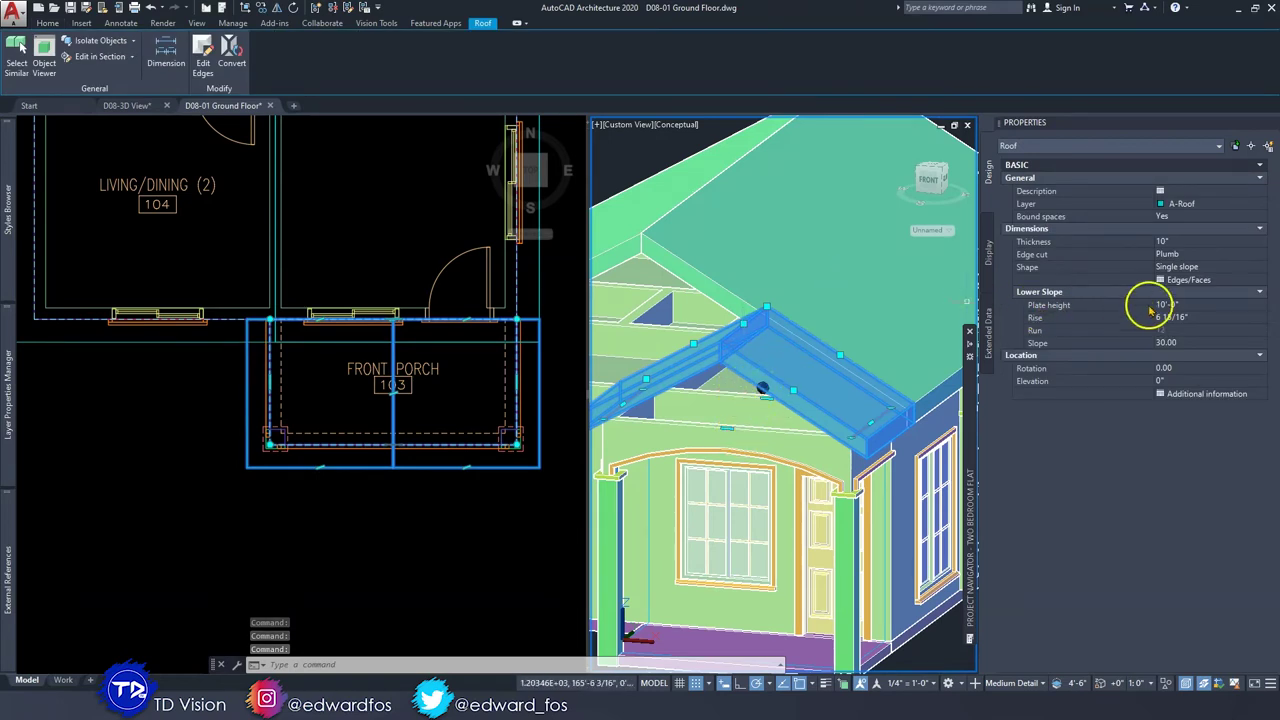
left_click(1199, 305)
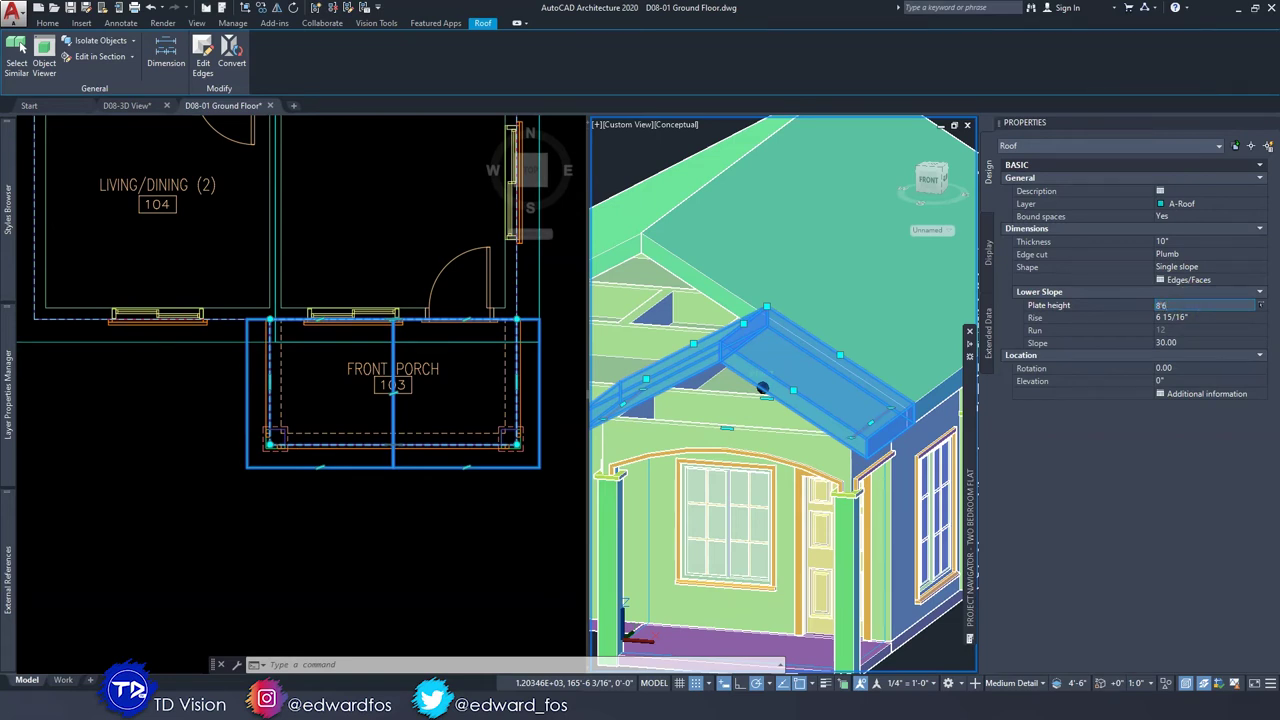
key("Tab")
key("Escape")
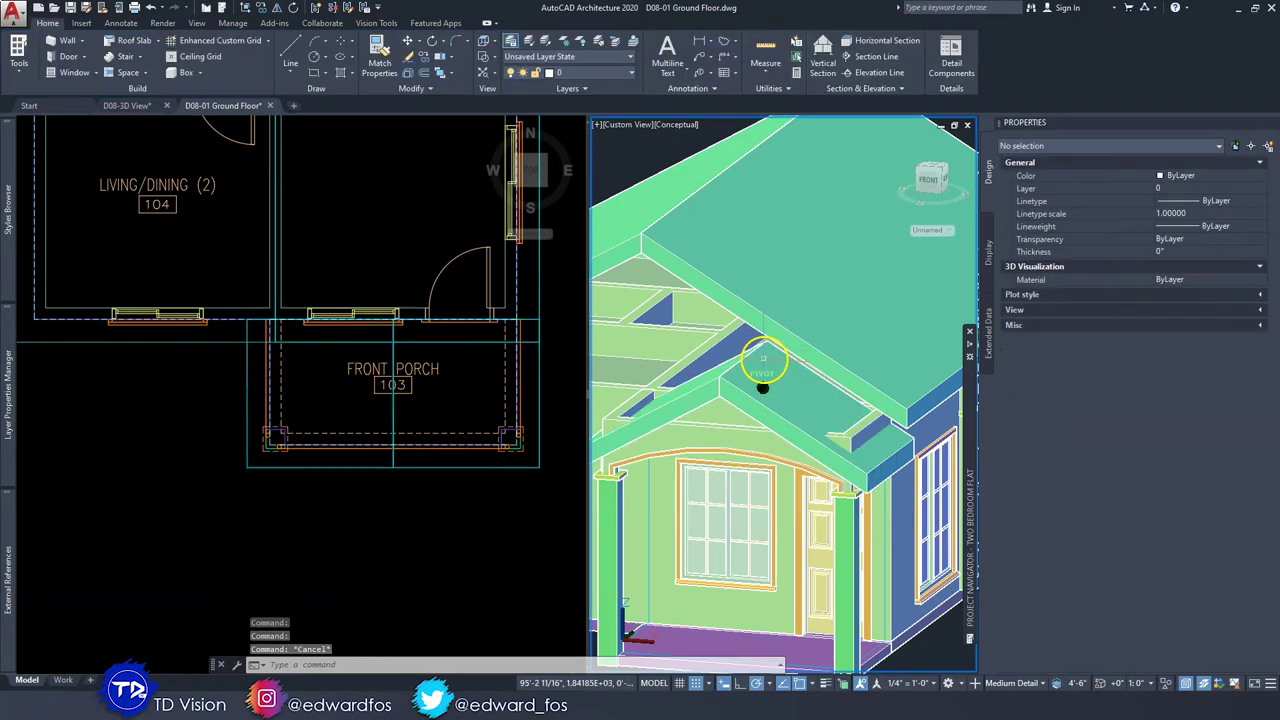
Set the base height of the porch's front wall and its two side walls to 8'-6".
mouse_move(768, 351)
middle_mouse_down("shift")
mouse_move(786, 392)
mouse_move(809, 381)
mouse_move(785, 345)
middle_mouse_up("shift")
left_click(705, 355)
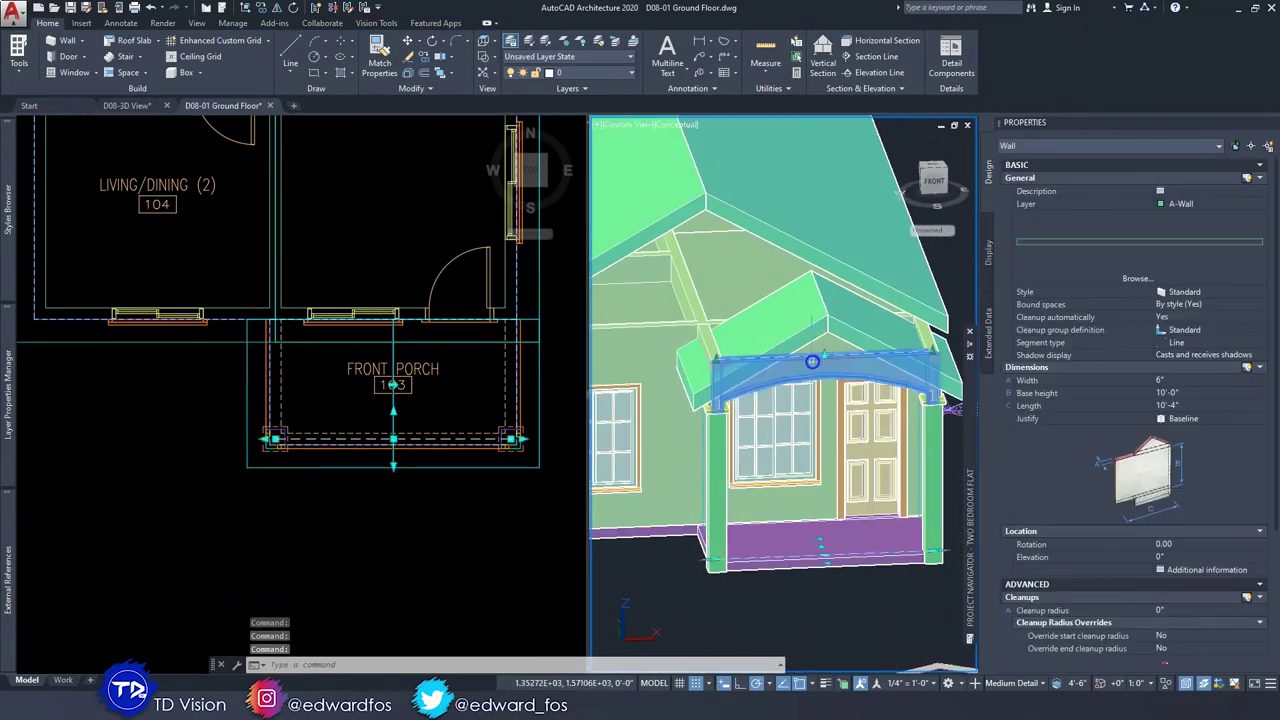
left_click(705, 342)
left_click(855, 348)
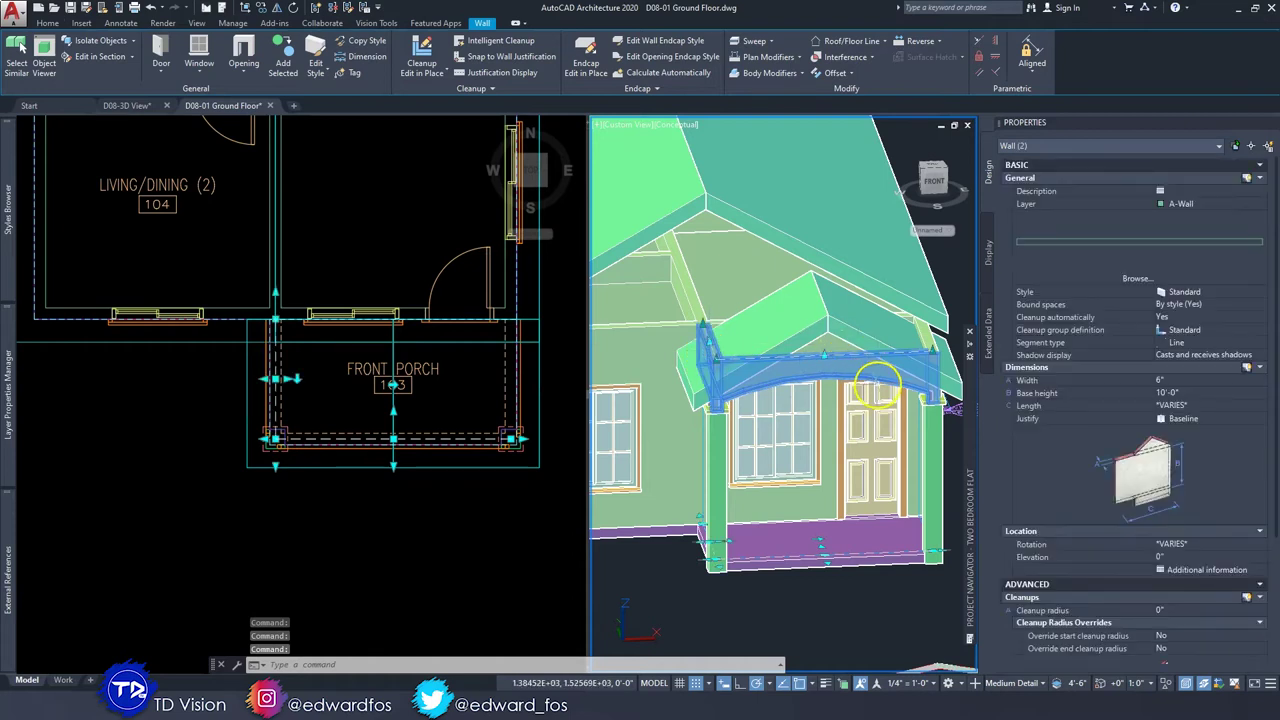
middle_click_drag(877, 385, 800, 390, "shift")
left_click(899, 372)
left_click(1194, 393)
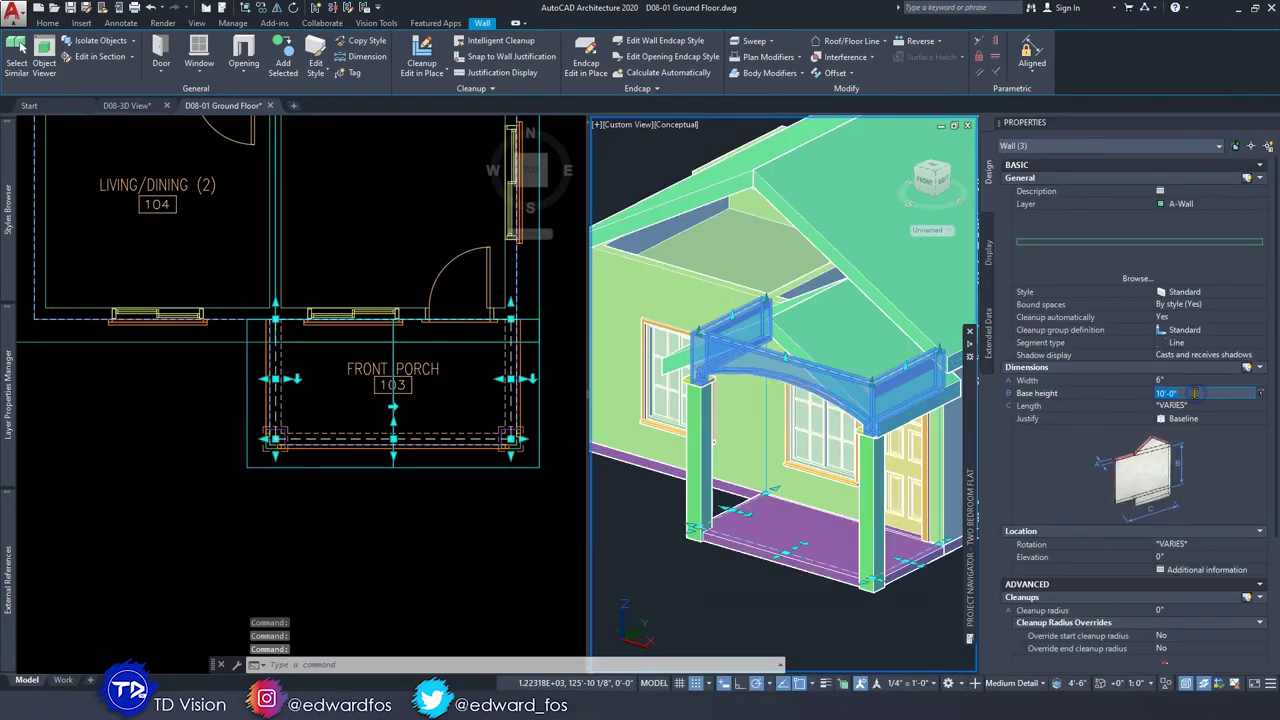
key("Return")
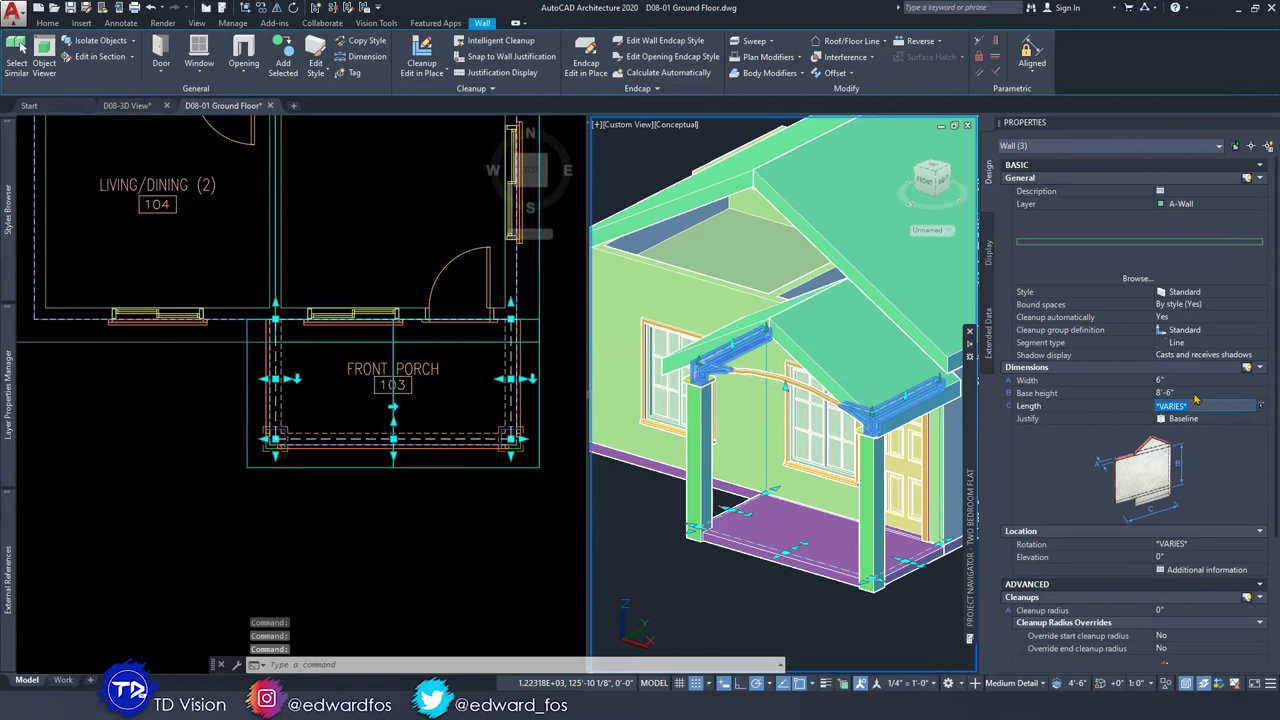
key("Escape")
Examine the lowered porch walls and the open gable end above the front wall from several angles.
middle_click_drag(831, 362, 727, 364, "shift")
left_click(745, 355)
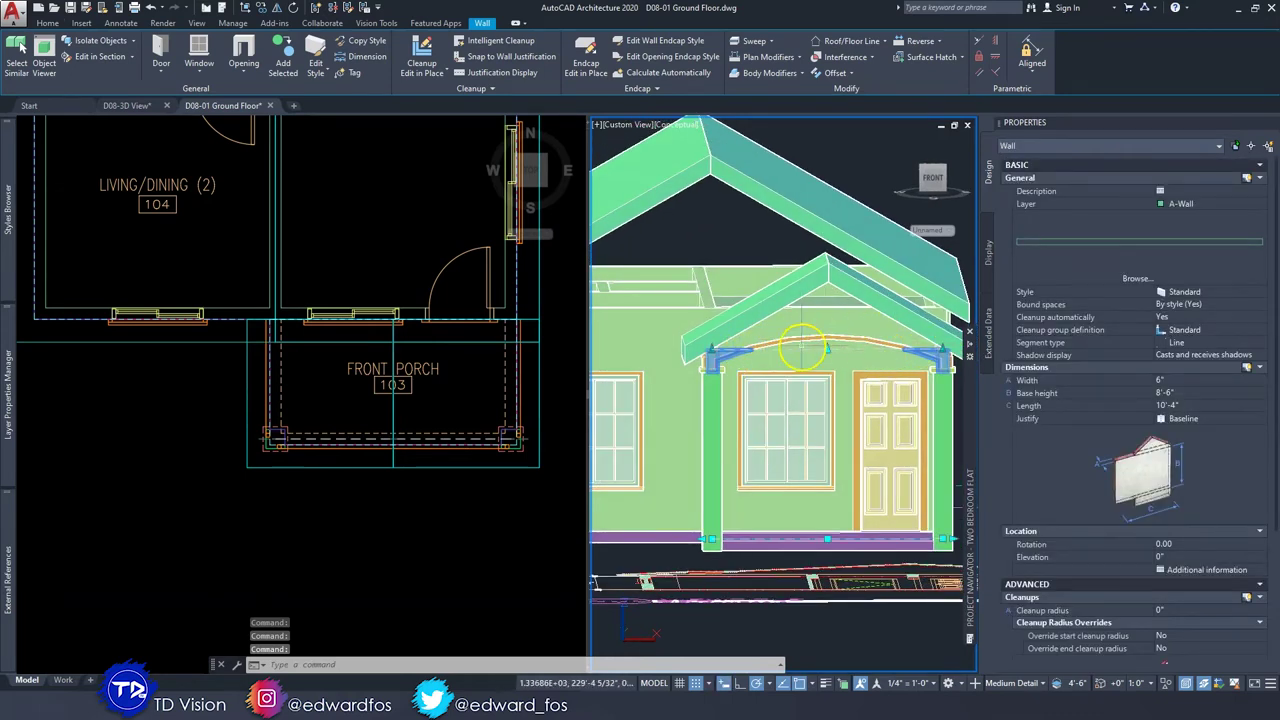
middle_click_drag(801, 347, 903, 345, "shift")
key("Escape")
mouse_move(743, 352)
middle_mouse_down("shift")
mouse_move(800, 360)
mouse_move(755, 338)
mouse_move(768, 318)
mouse_move(747, 358)
mouse_move(757, 354)
middle_mouse_up("shift")
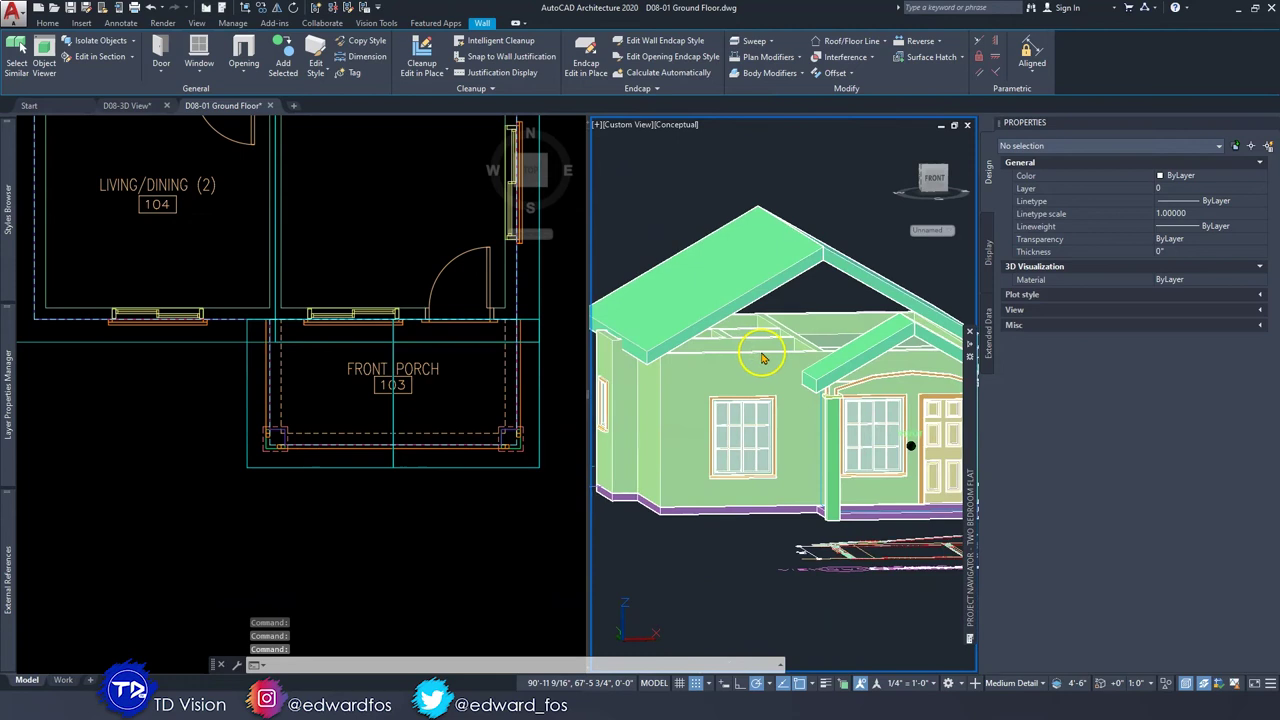
left_click(790, 348)
key("Escape")
middle_click_drag(785, 346, 783, 350, "shift")
left_click(785, 346)
key("Escape")
left_click(770, 365)
key("Escape")
left_click(423, 530)
key("Escape")
Extend the house's front wall, the porch's front wall and the rear wall up to the main and porch roofs with the roof line's Auto project option.
left_click(787, 372)
middle_click_drag(807, 372, 851, 423, "shift")
scroll(905, 373, "up", 6)
scroll(886, 378, "down", 3)
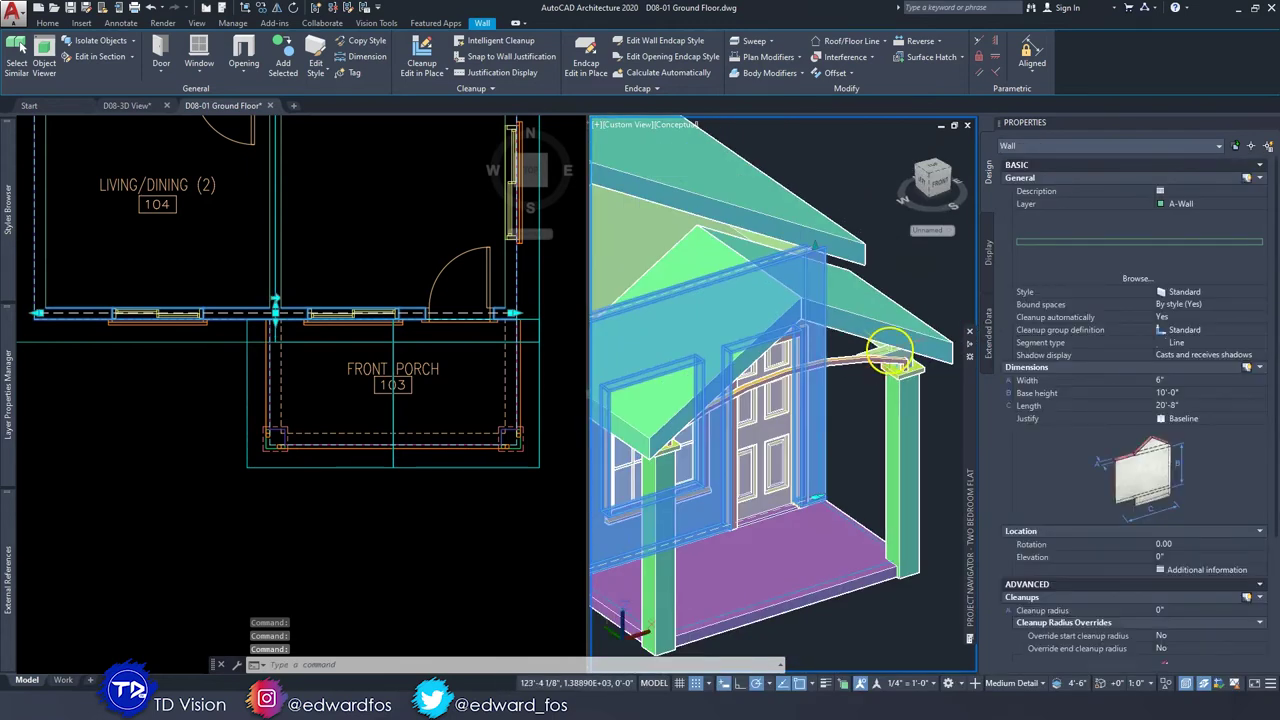
left_click(892, 353)
scroll(890, 354, "down", 5)
middle_click_drag(845, 352, 825, 410, "shift")
key("Escape")
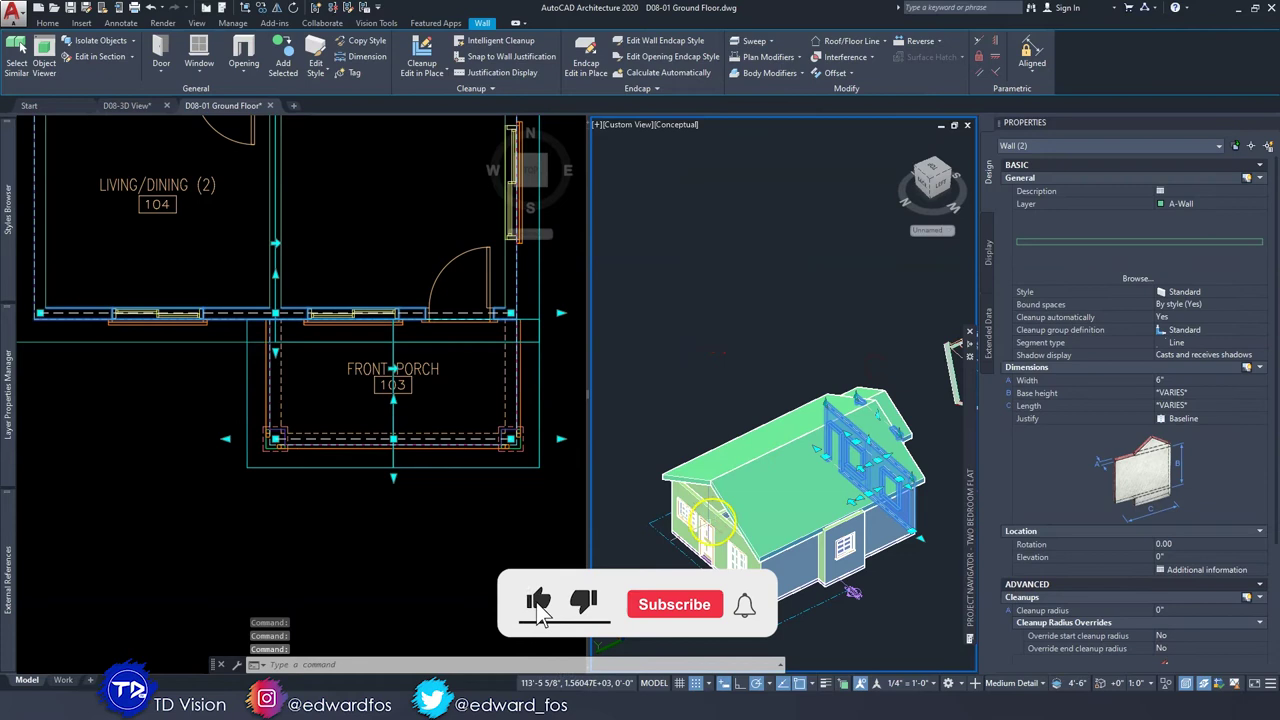
middle_click_drag(707, 520, 727, 499, "shift")
left_click(726, 499)
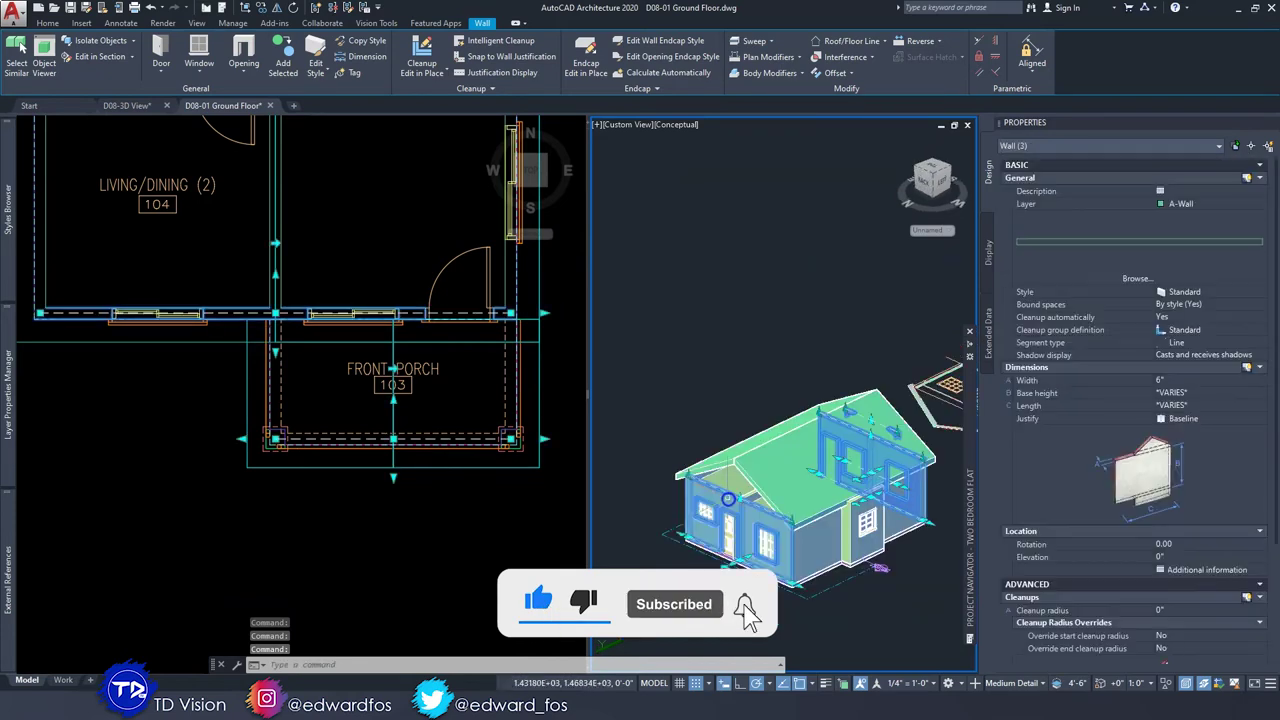
mouse_move(848, 481)
middle_mouse_down("shift")
mouse_move(783, 494)
mouse_move(692, 474)
mouse_move(828, 487)
middle_mouse_up("shift")
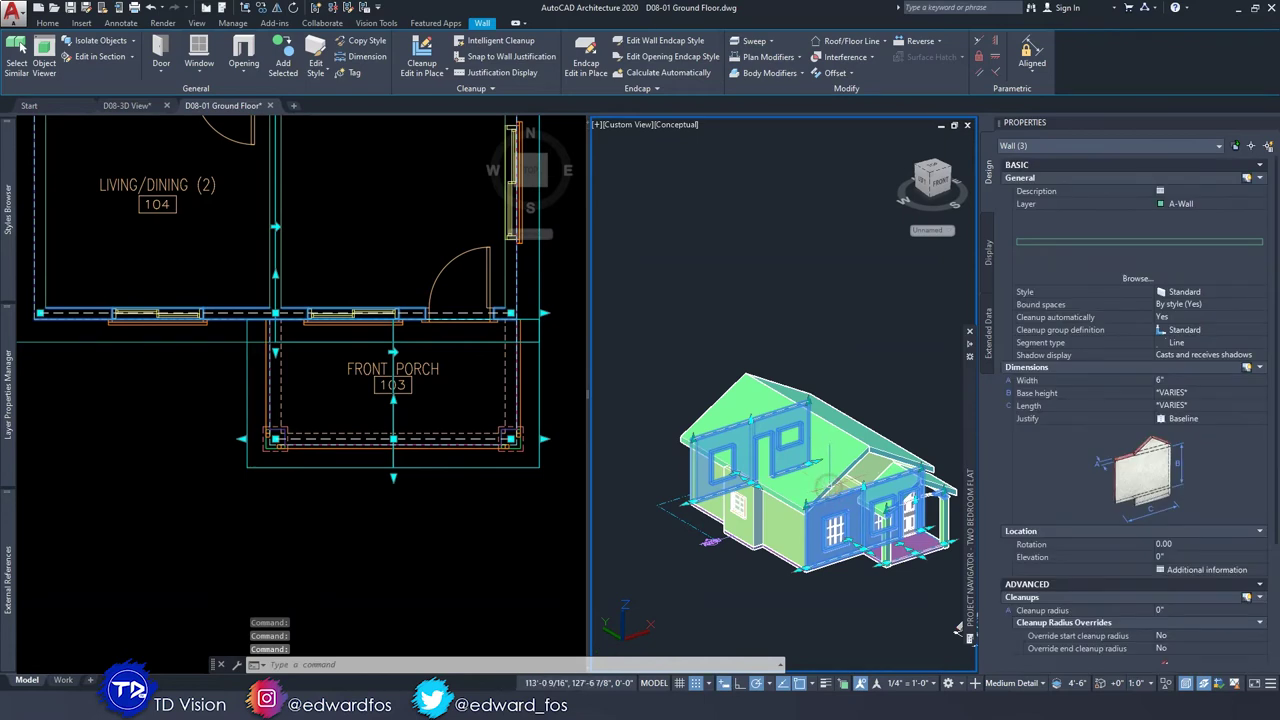
scroll(848, 478, "up", 2)
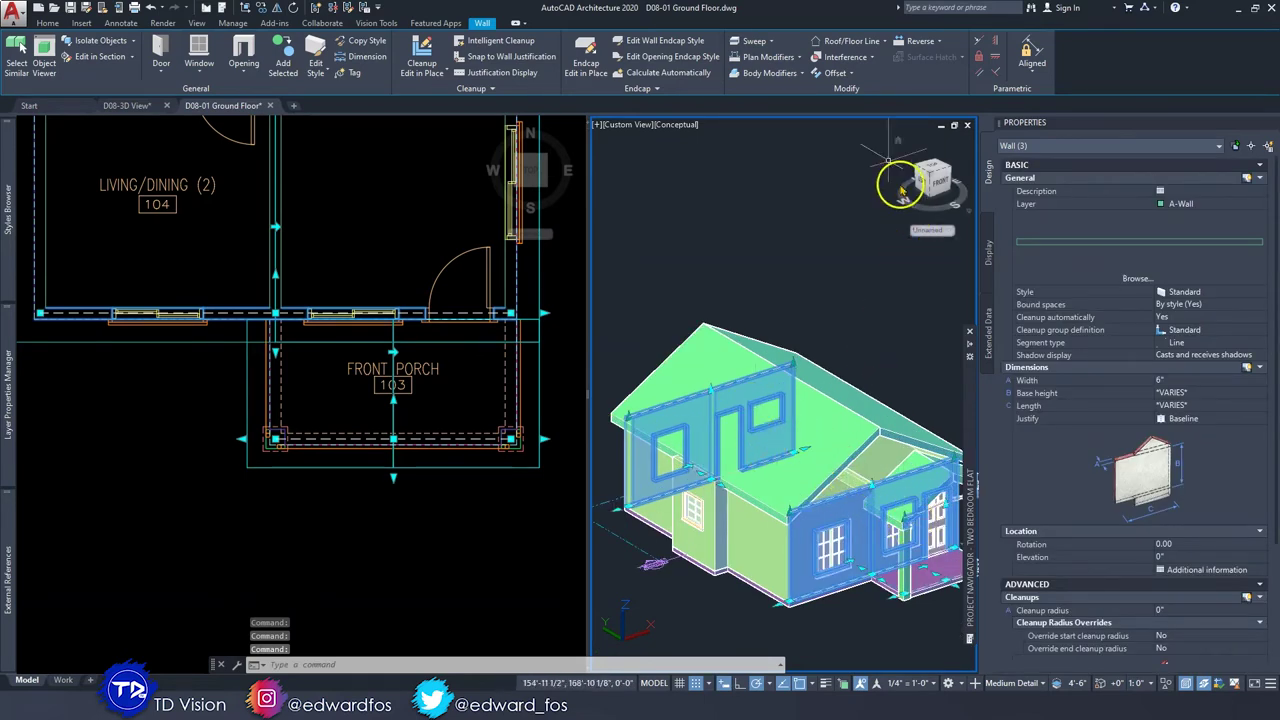
left_click(851, 44)
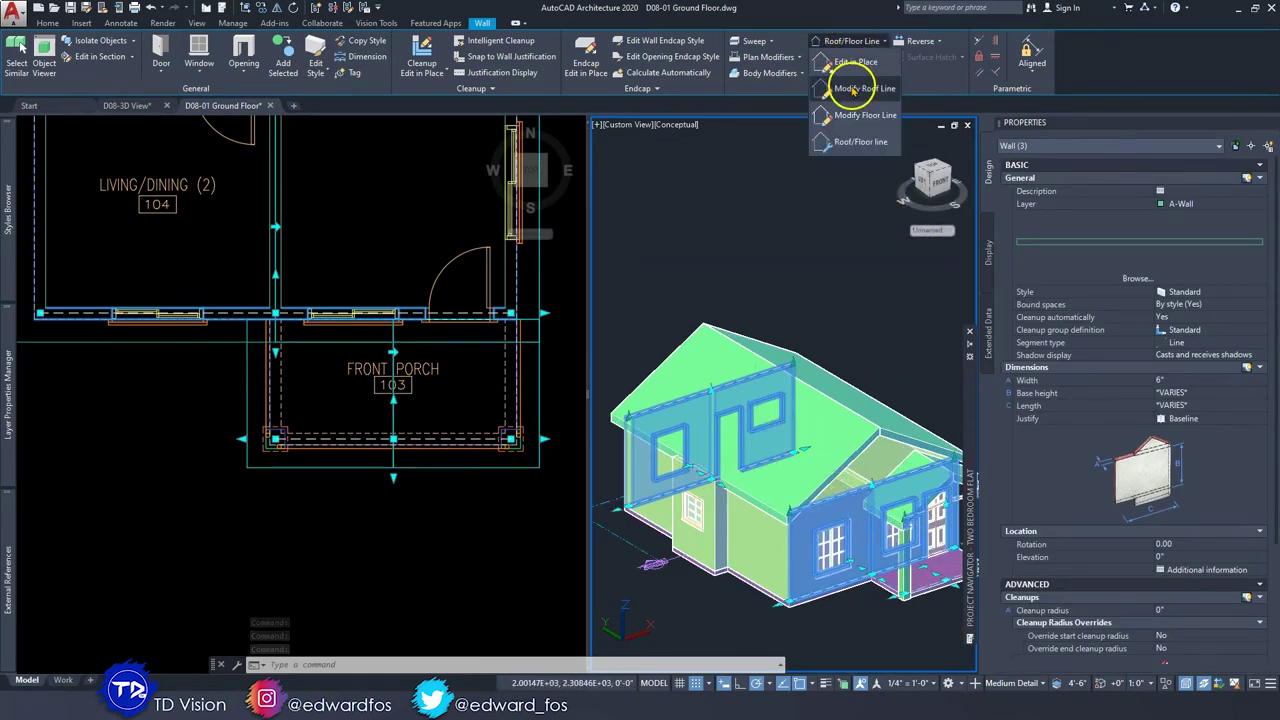
left_click(862, 115)
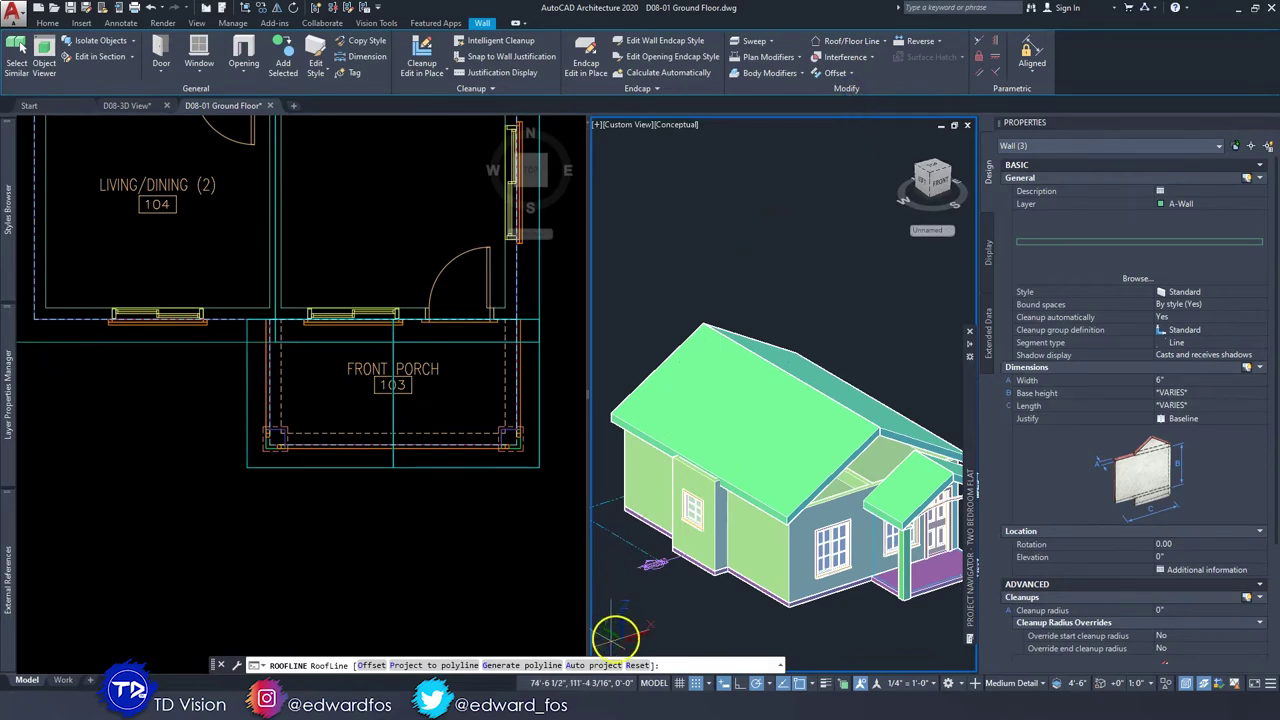
left_click(594, 665)
scroll(720, 410, "up", 1)
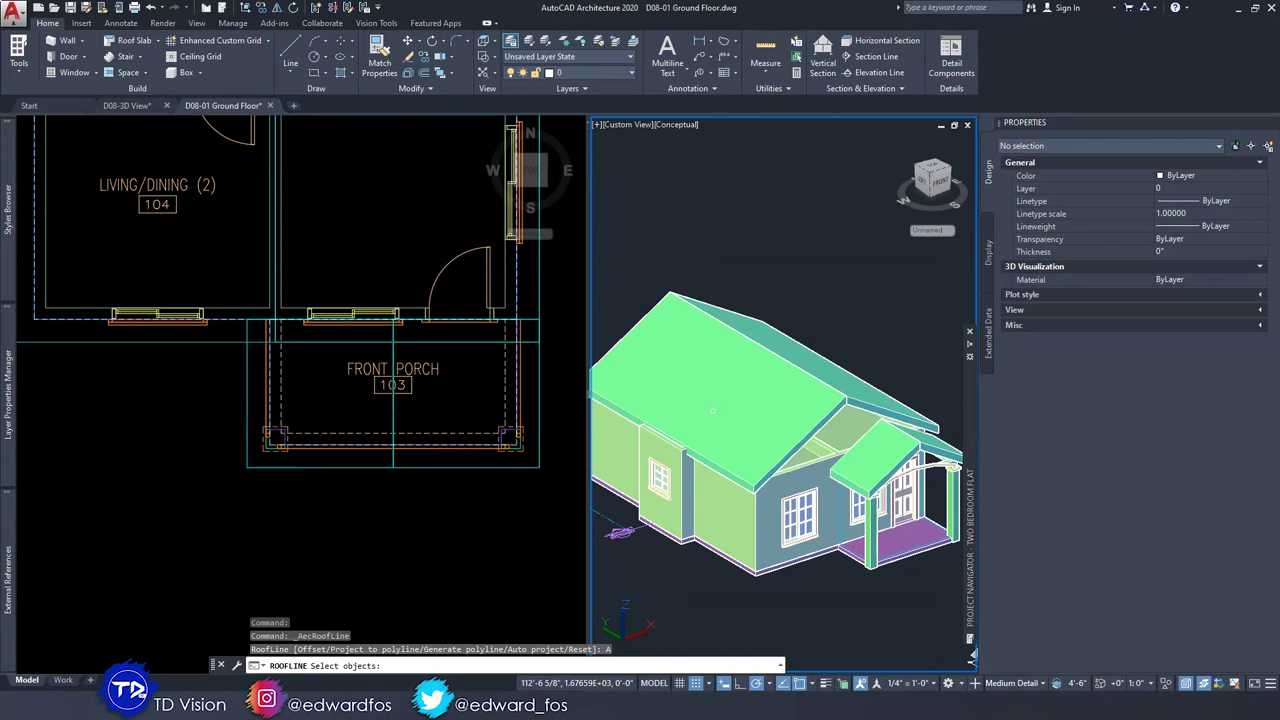
left_click(722, 403)
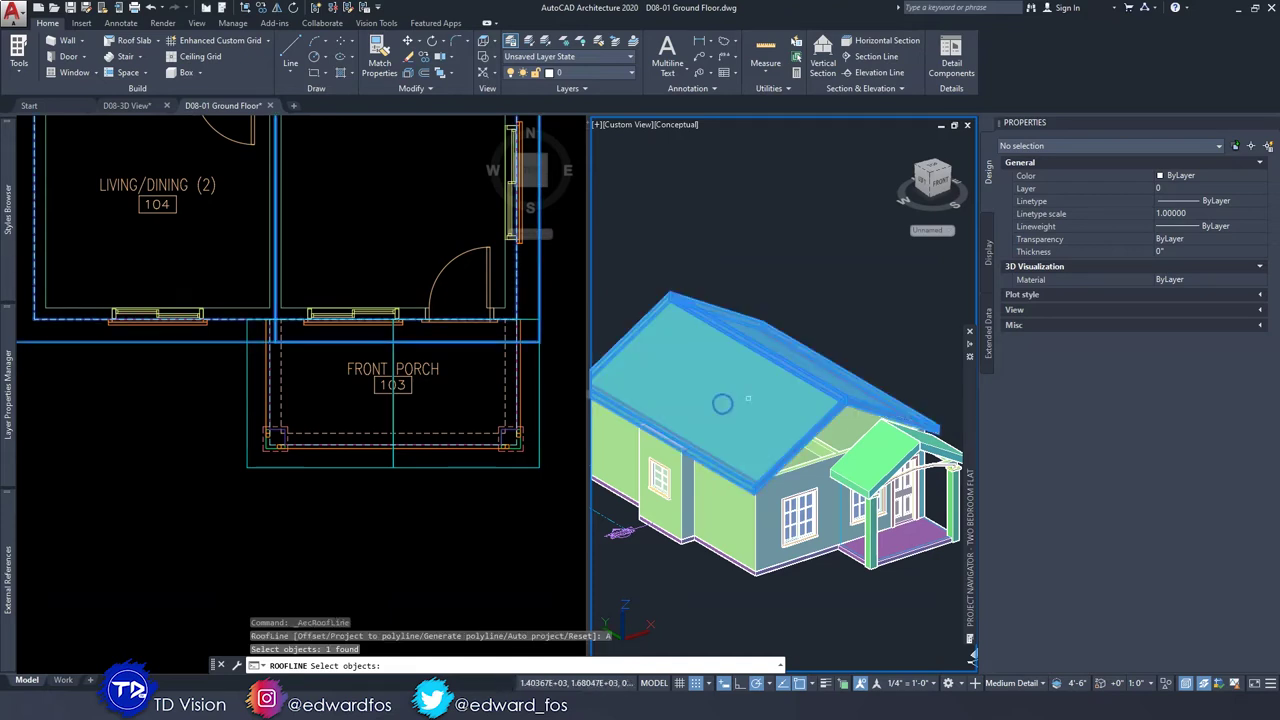
left_click(876, 440)
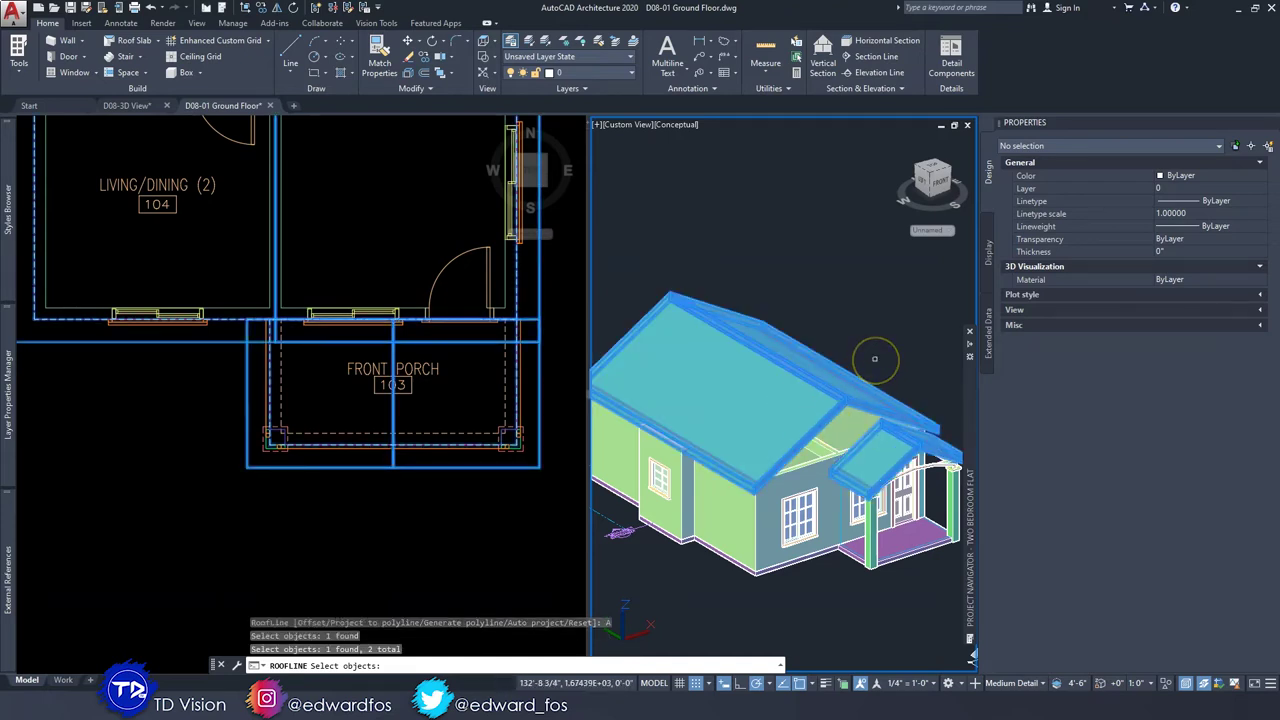
key("Return")
key("Escape")
mouse_move(877, 366)
middle_mouse_down("shift")
mouse_move(868, 380)
mouse_move(858, 368)
mouse_move(863, 381)
middle_mouse_up("shift")
Save the ground floor, switch to the D08-3D View drawing, reload the changed reference and inspect the bathroom's projecting bay under the main roof.
key("ctrl+s")
left_click(135, 106)
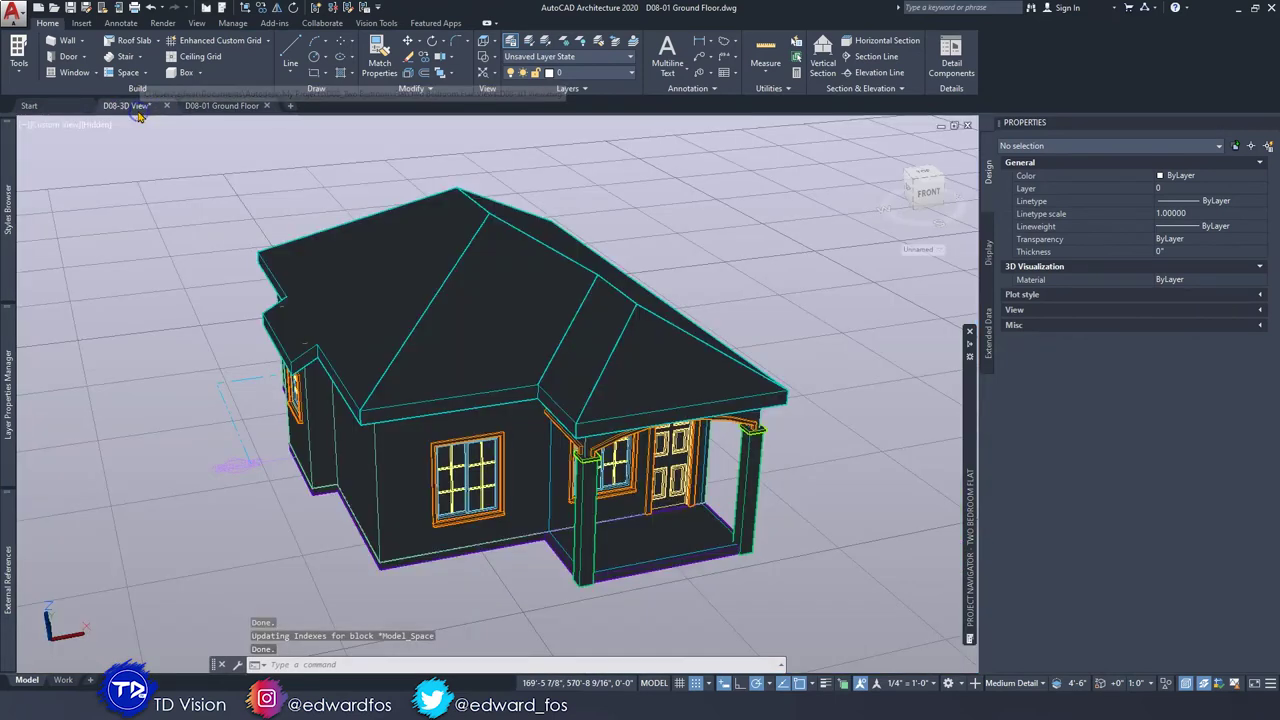
left_click(1146, 657)
mouse_move(720, 455)
middle_mouse_down("shift")
mouse_move(433, 400)
mouse_move(454, 398)
middle_mouse_up("shift")
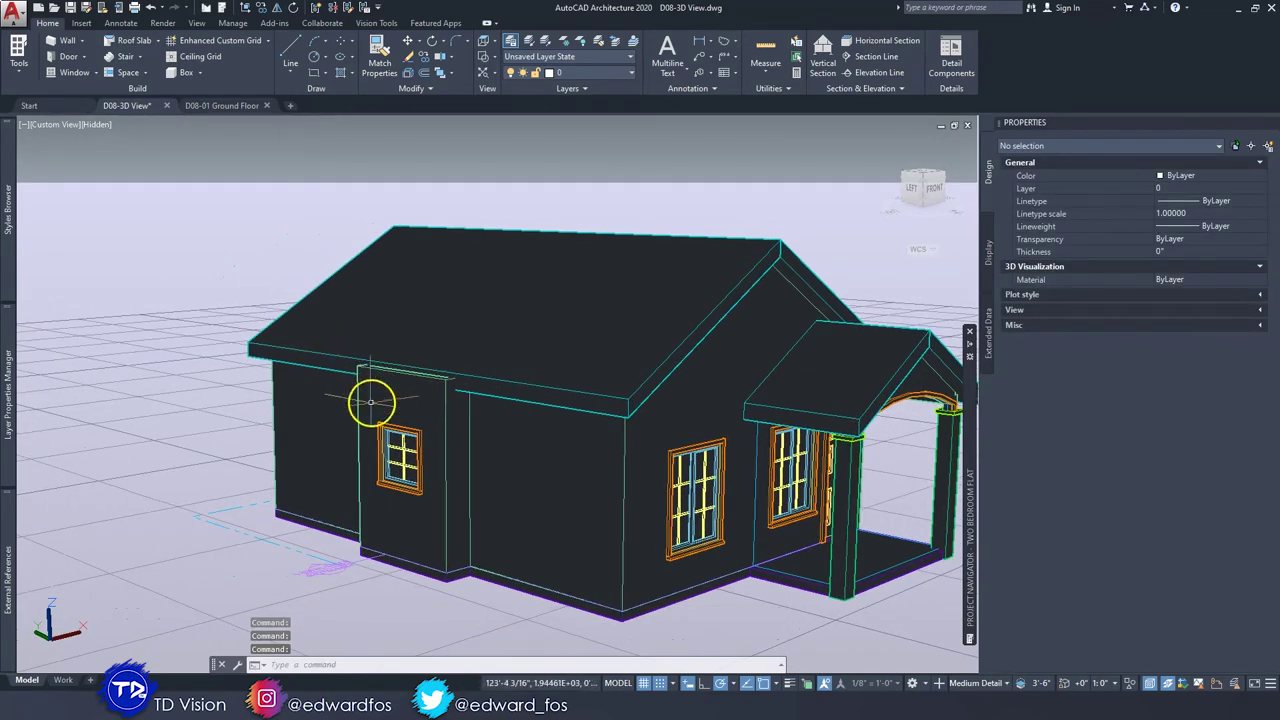
middle_click_drag(371, 402, 406, 375, "shift")
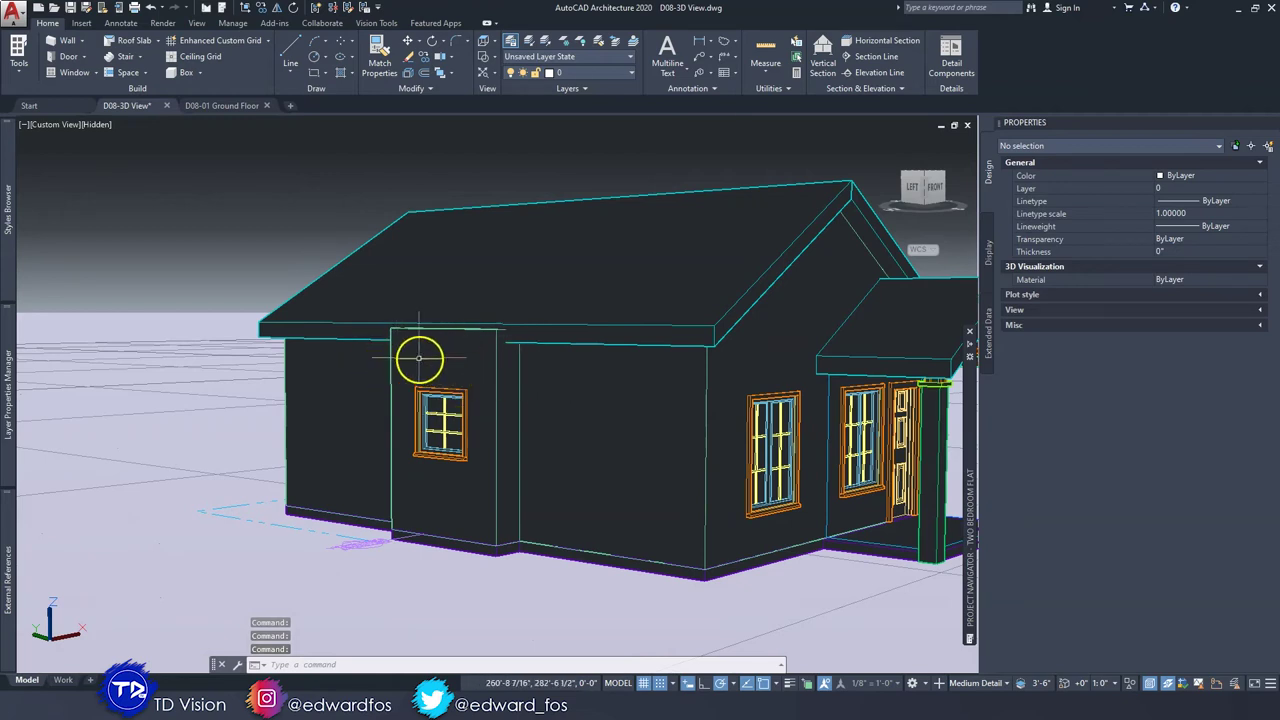
scroll(528, 365, "up", 3)
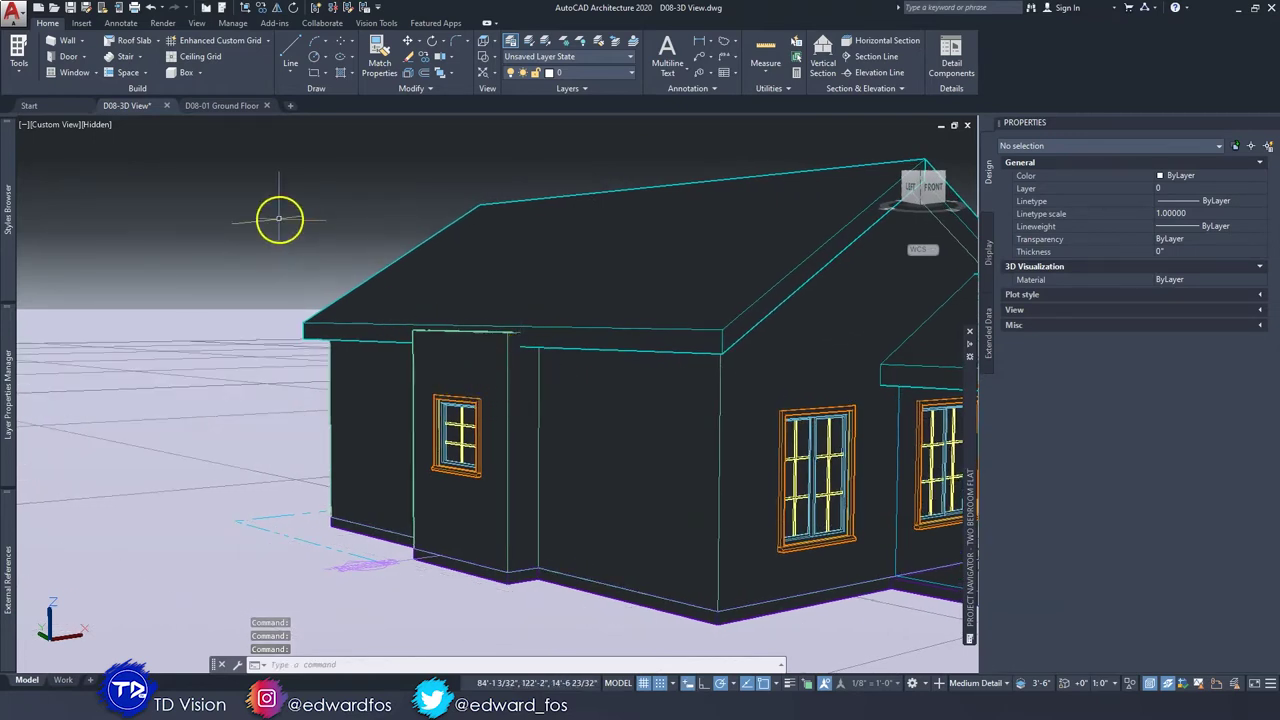
Return to the D08-01 Ground Floor drawing and start a roof for the bathroom bay with an 8'-6" plate height and Plumb edge cut.
left_click(221, 105)
middle_click_drag(700, 370, 763, 410, "shift")
scroll(763, 410, "up", 5)
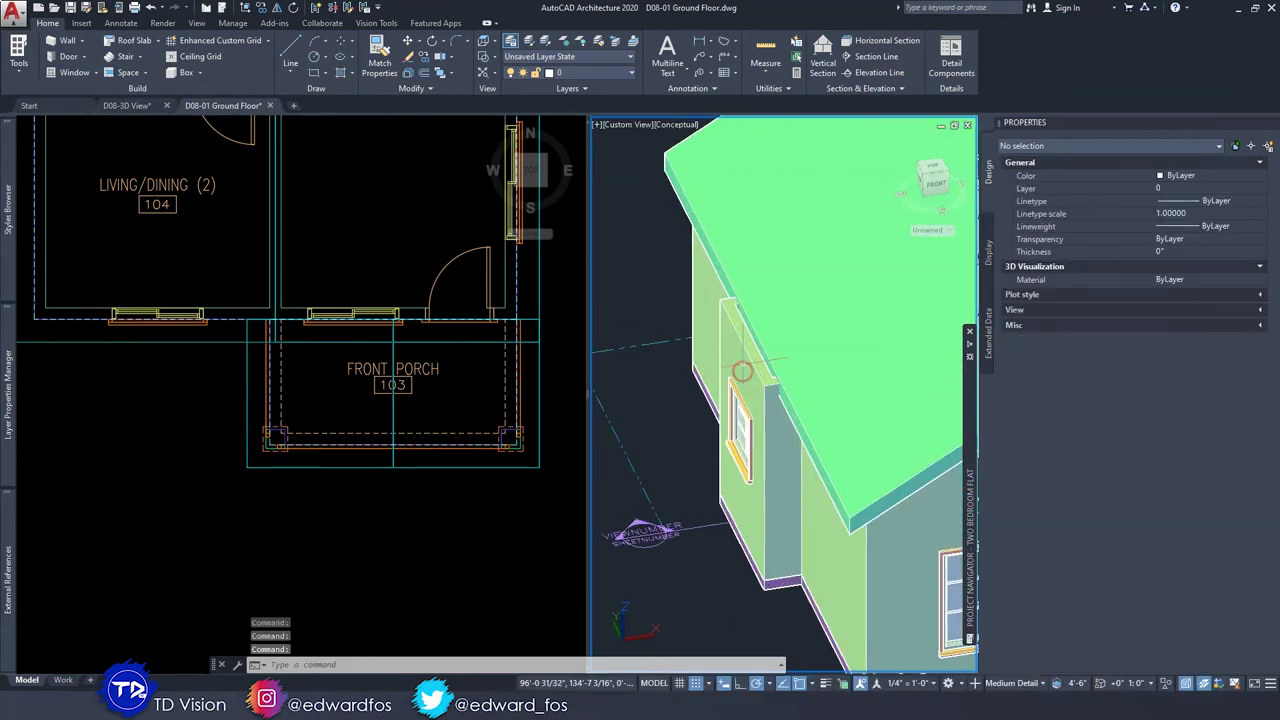
scroll(365, 478, "up", 3)
middle_click_drag(257, 292, 386, 443)
scroll(280, 291, "up", 4)
middle_click_drag(284, 289, 307, 226)
left_click(156, 42)
left_click(152, 74)
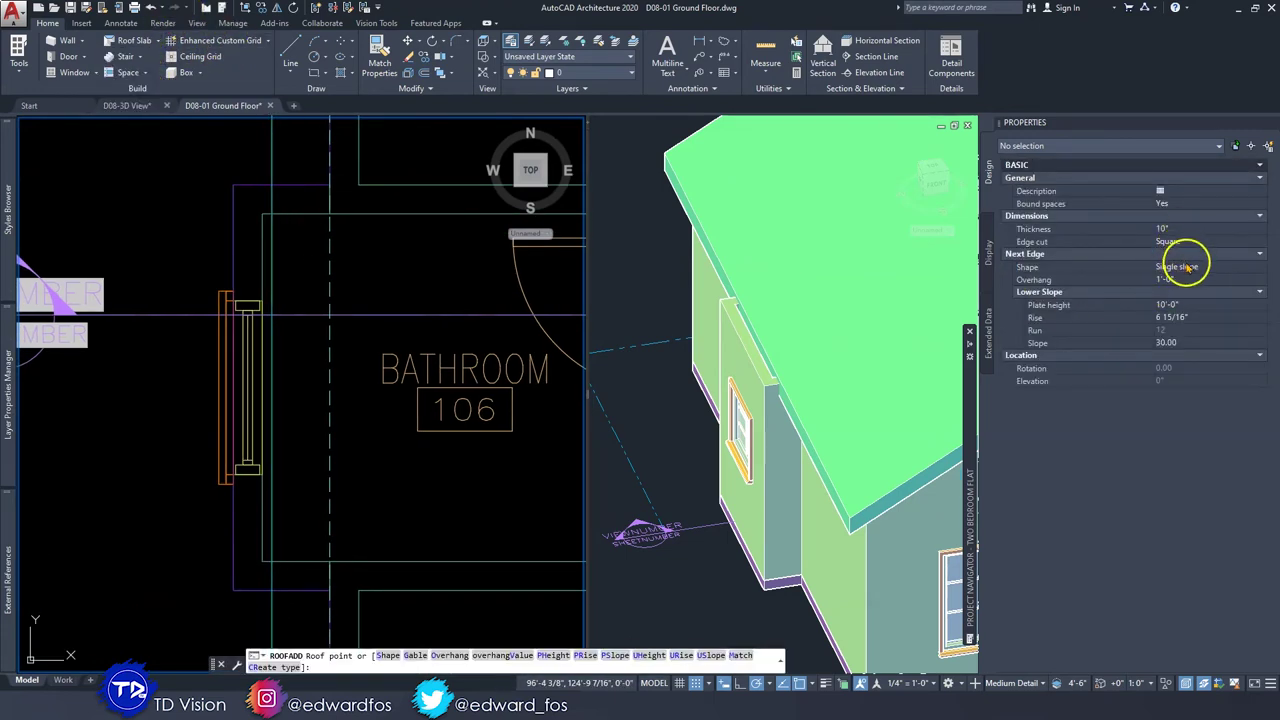
left_click(1193, 304)
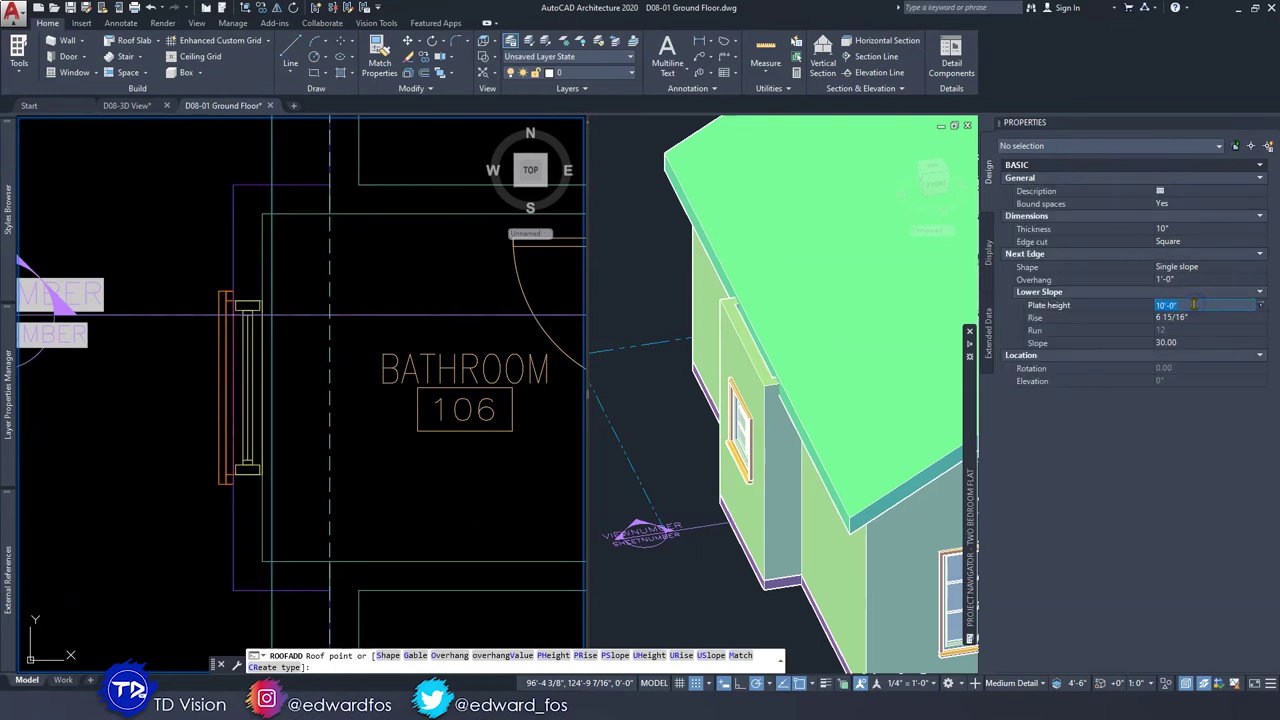
type("8'-6")
key("Tab")
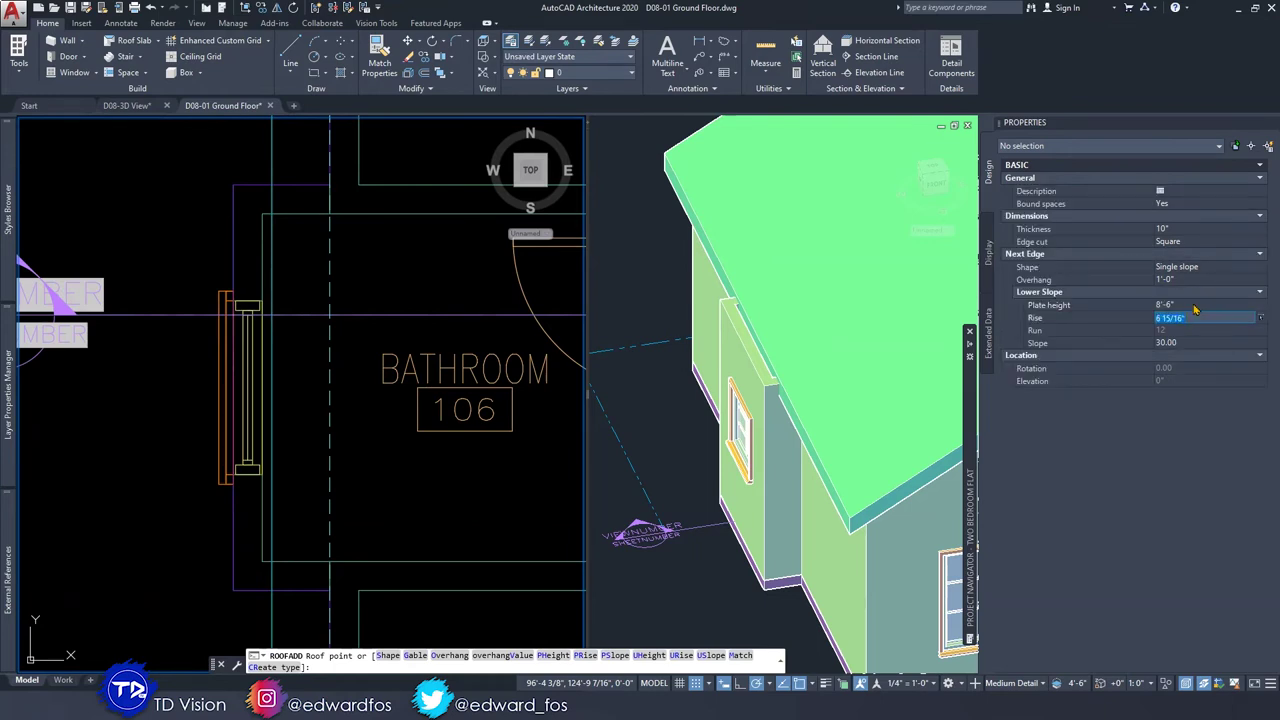
left_click(1190, 247)
left_click(1183, 267)
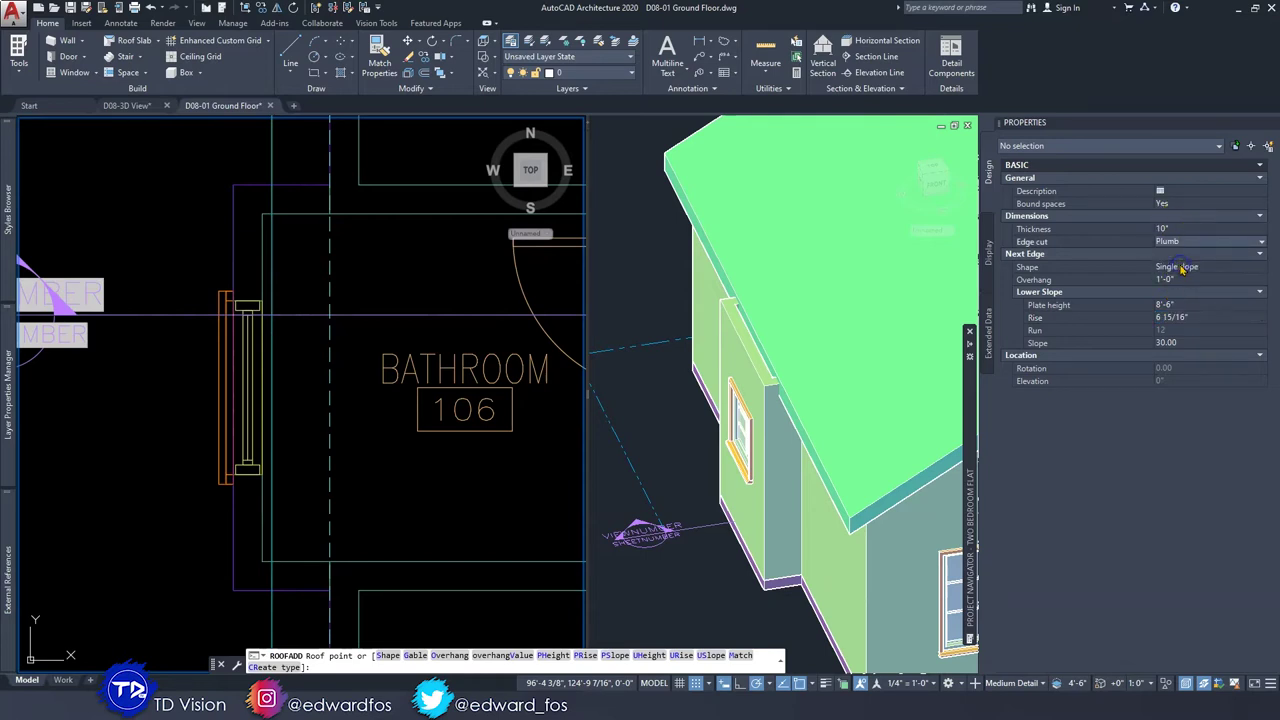
Draw the single-slope roof through the four outer corners of the bathroom's projecting bay.
left_click(234, 185)
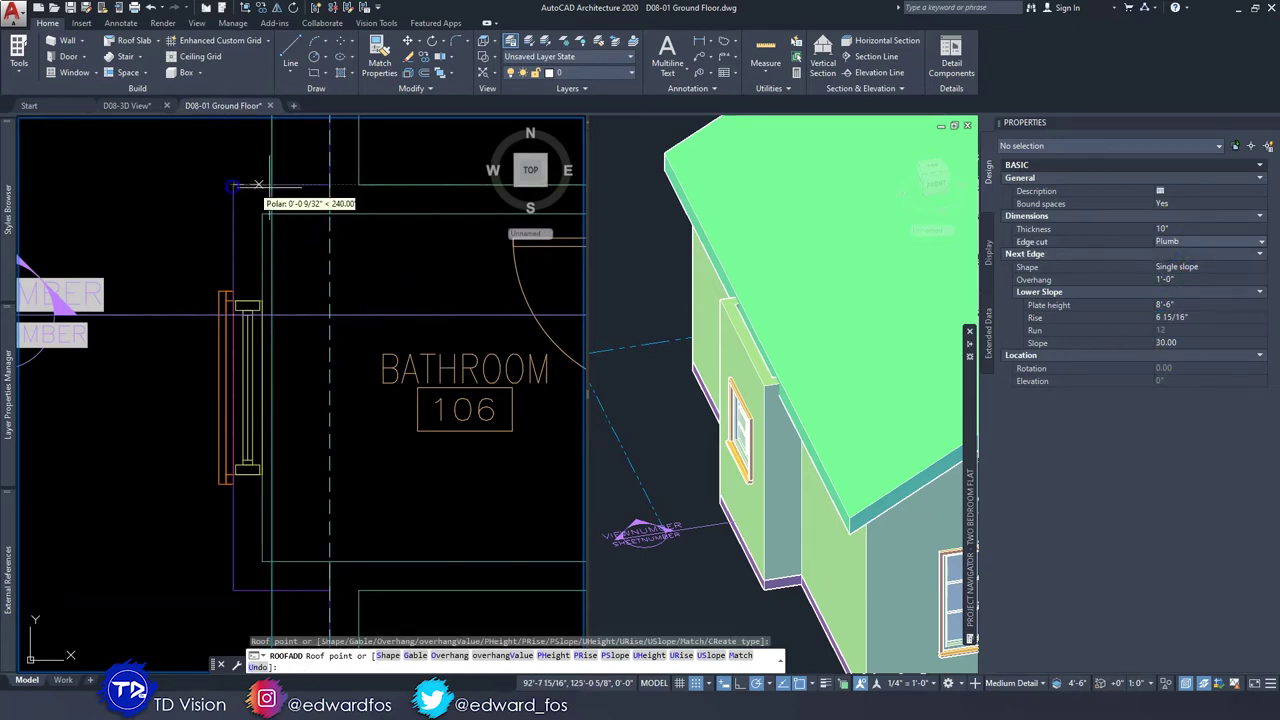
left_click(330, 184)
middle_click_drag(347, 468, 370, 358)
left_click(351, 479)
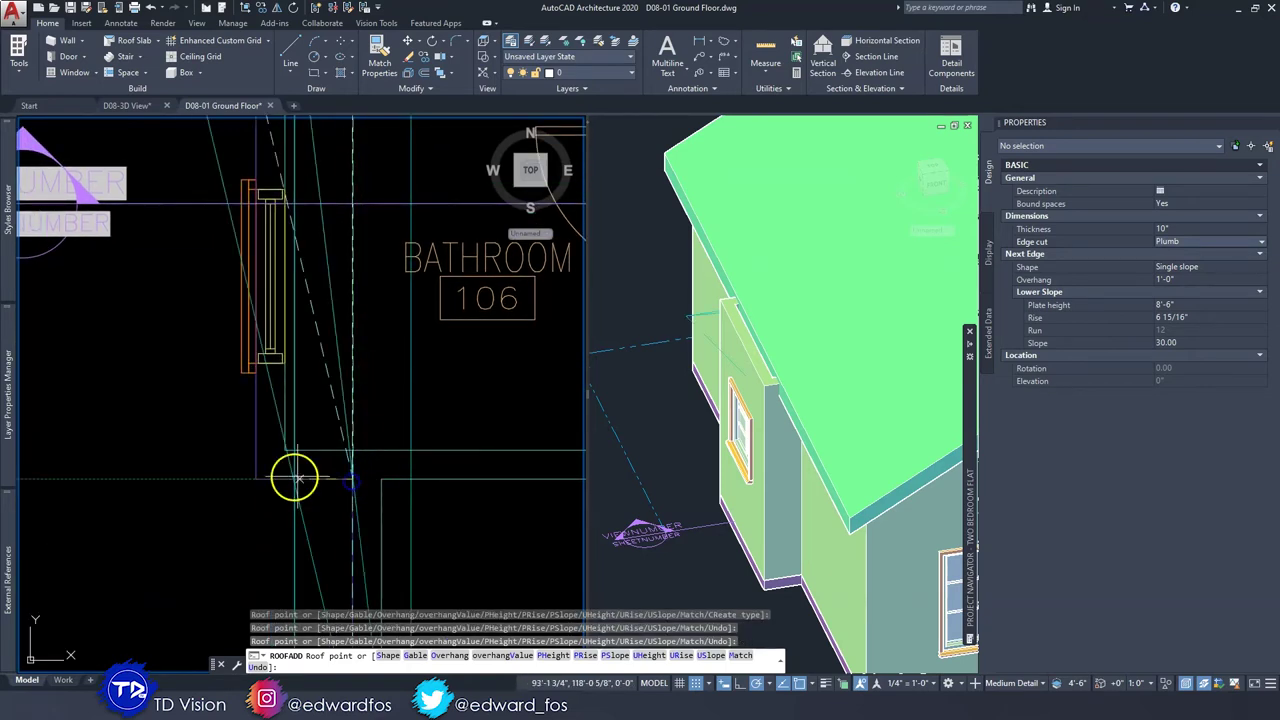
left_click(251, 477)
scroll(251, 477, "down", 4)
key("Return")
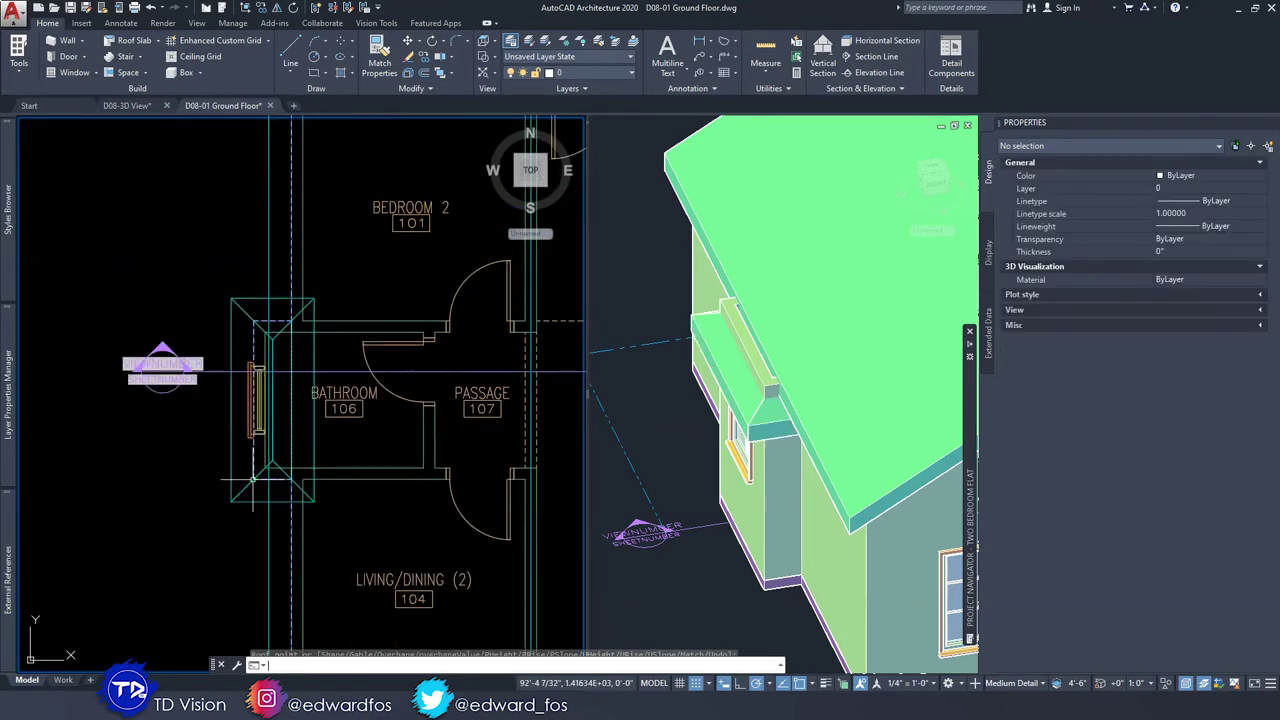
key("Escape")
key("Escape")
Edit the bathroom bay roof's north and south edges, making their face slopes vertical to form gable ends.
left_click(691, 466)
middle_click_drag(691, 466, 725, 450, "shift")
left_click(222, 430)
scroll(172, 425, "up", 3)
left_click(291, 286)
left_click(260, 255)
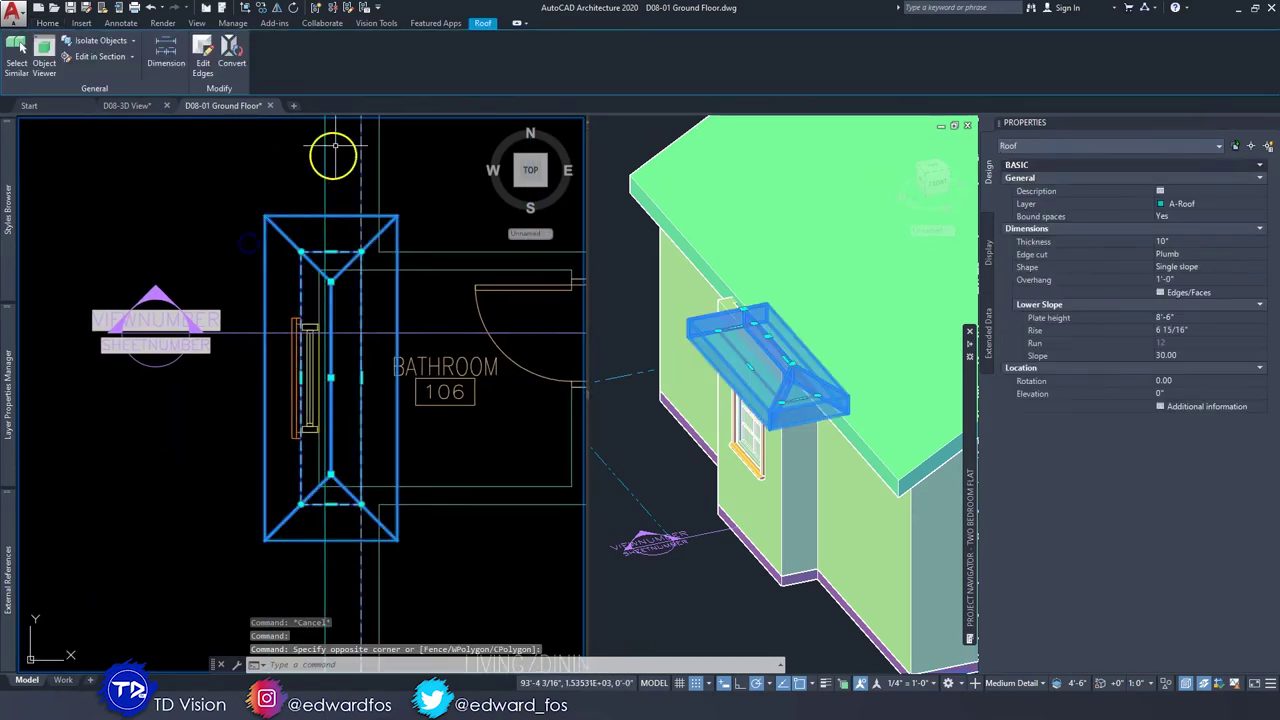
left_click(214, 67)
middle_click_drag(312, 263, 306, 243)
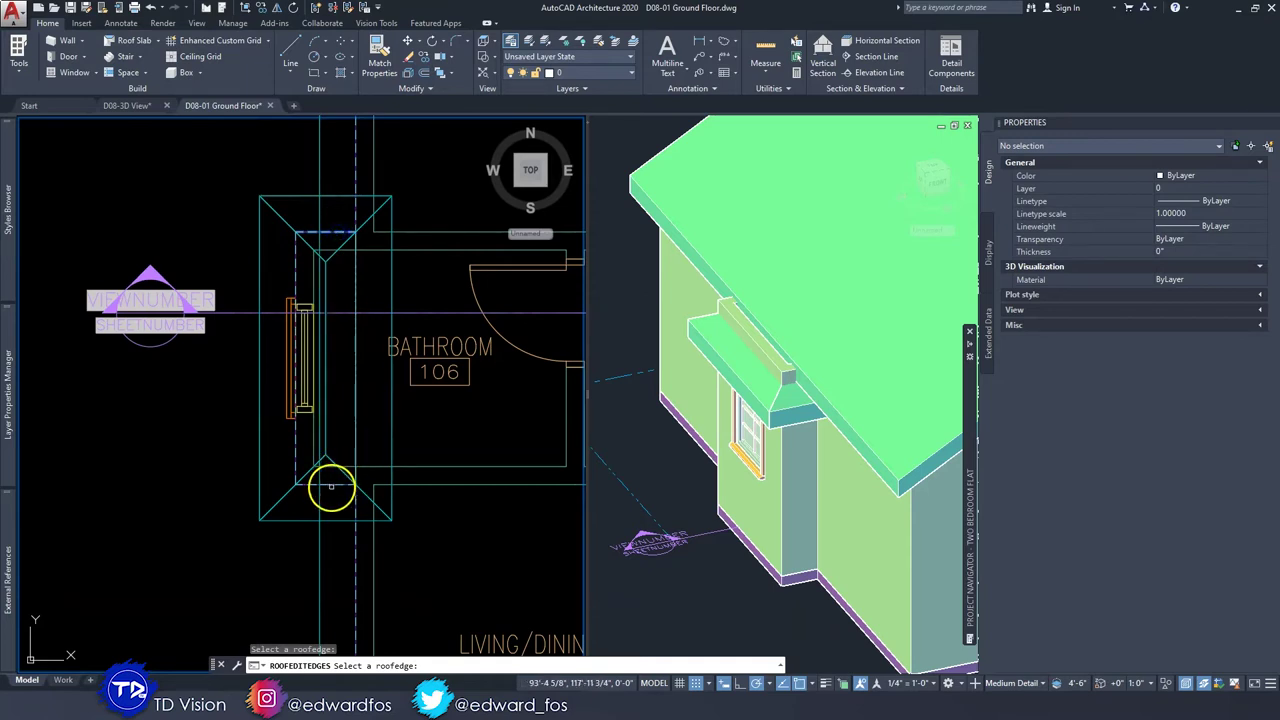
left_click(332, 485)
key("Return")
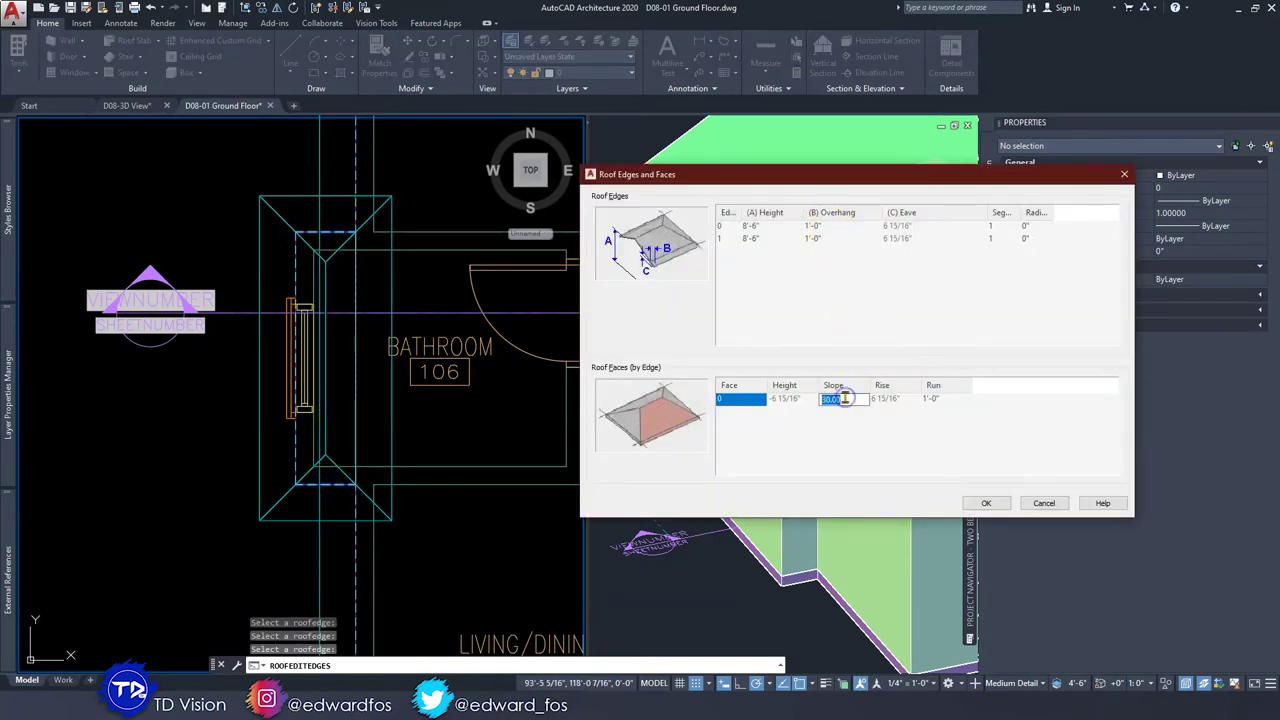
left_click(755, 241)
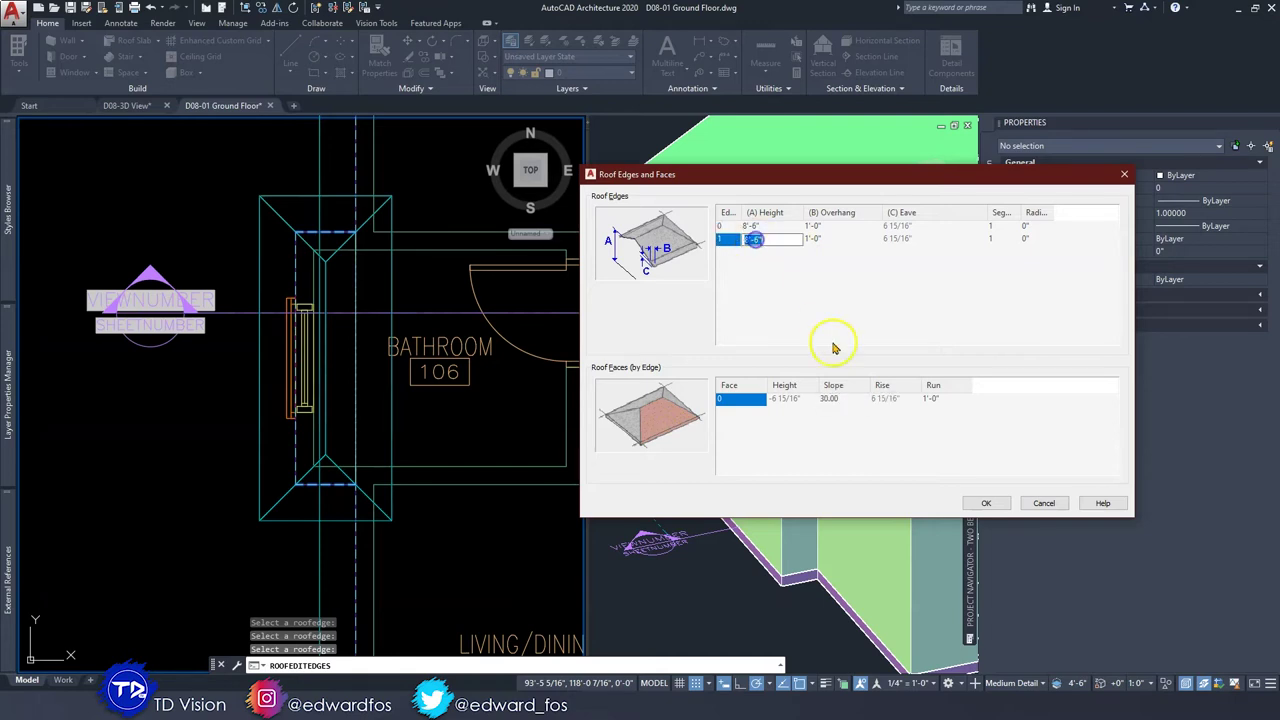
left_click(986, 503)
key("Escape")
Restore the tilted plan viewport to the top view, framed on the bathroom bay's roof.
middle_click_drag(752, 390, 782, 392, "shift")
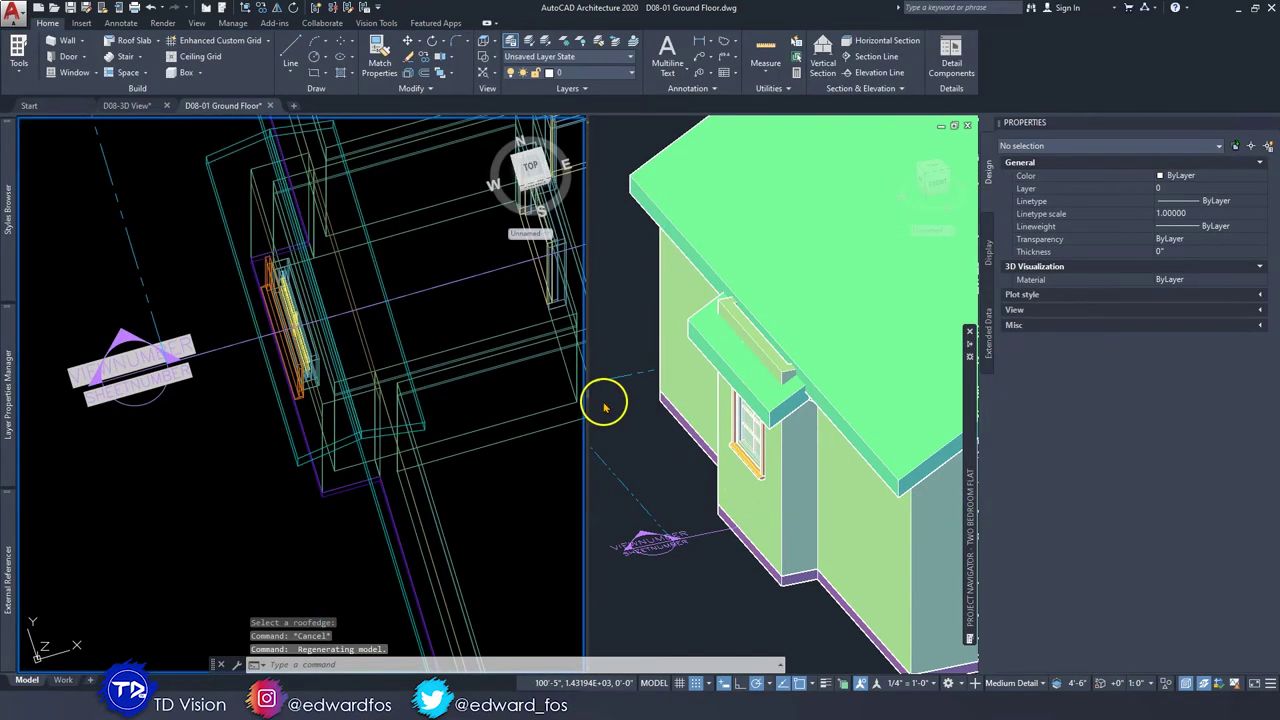
middle_click_drag(422, 264, 378, 250, "shift")
left_click(522, 172)
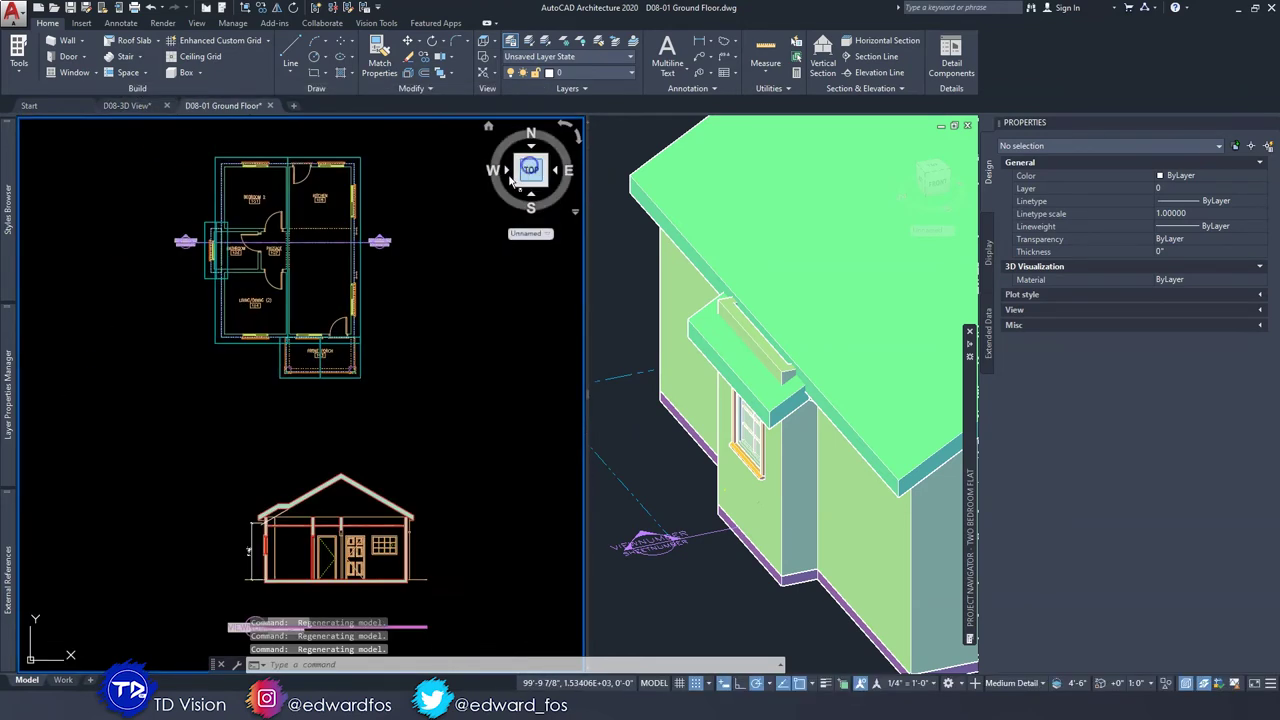
scroll(366, 286, "up", 5)
left_click(592, 389)
left_click(310, 395)
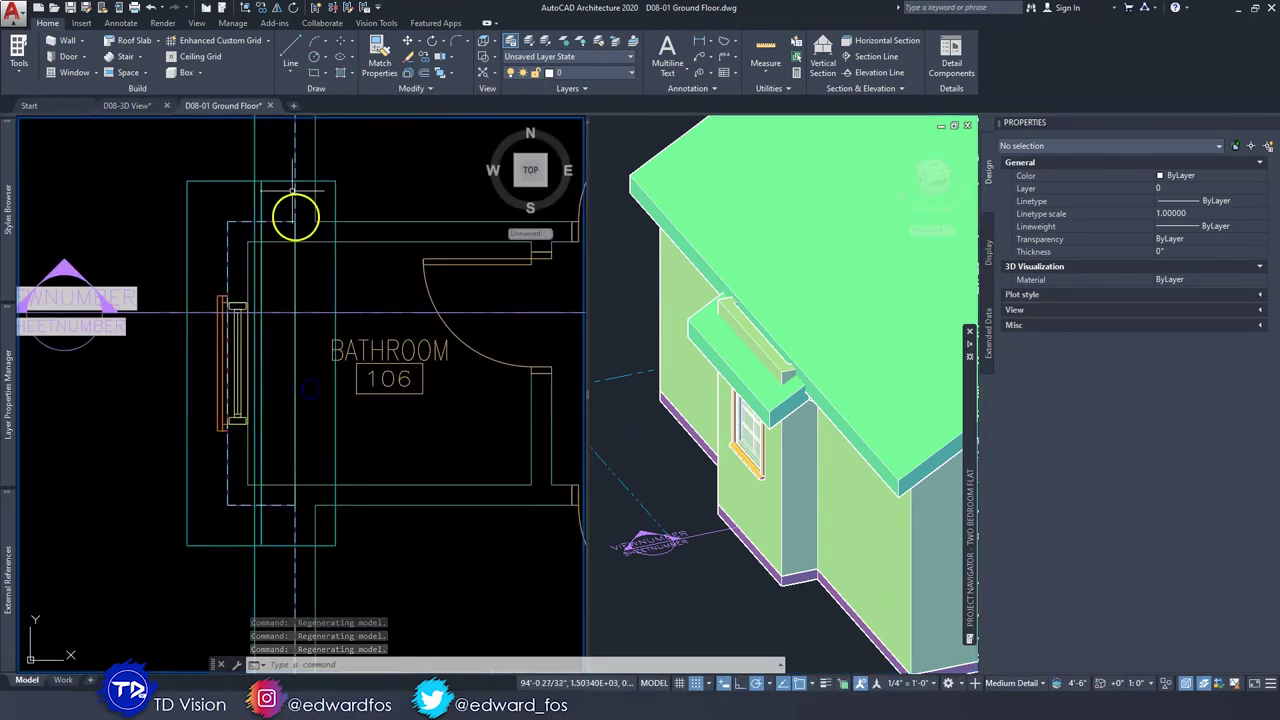
Edit the east edge of the bathroom bay's roof, setting its face slope to 90 and its overhang to 0".
left_click(234, 197)
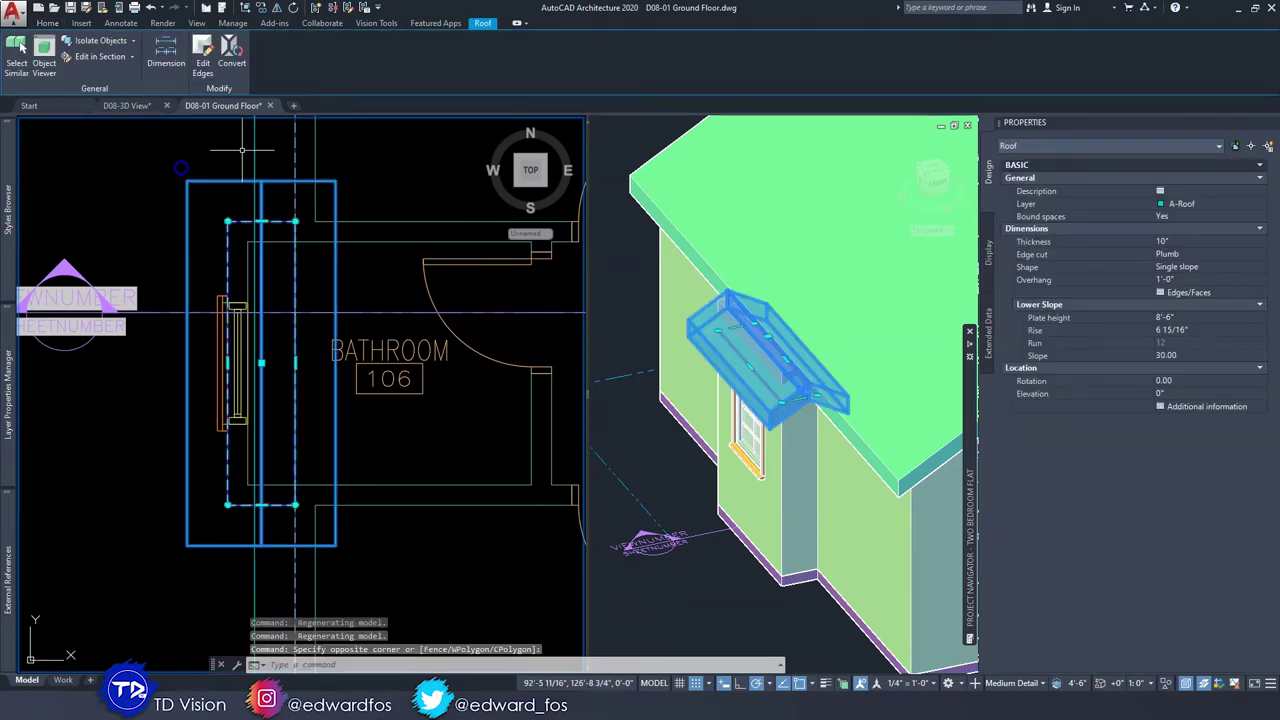
left_click(203, 56)
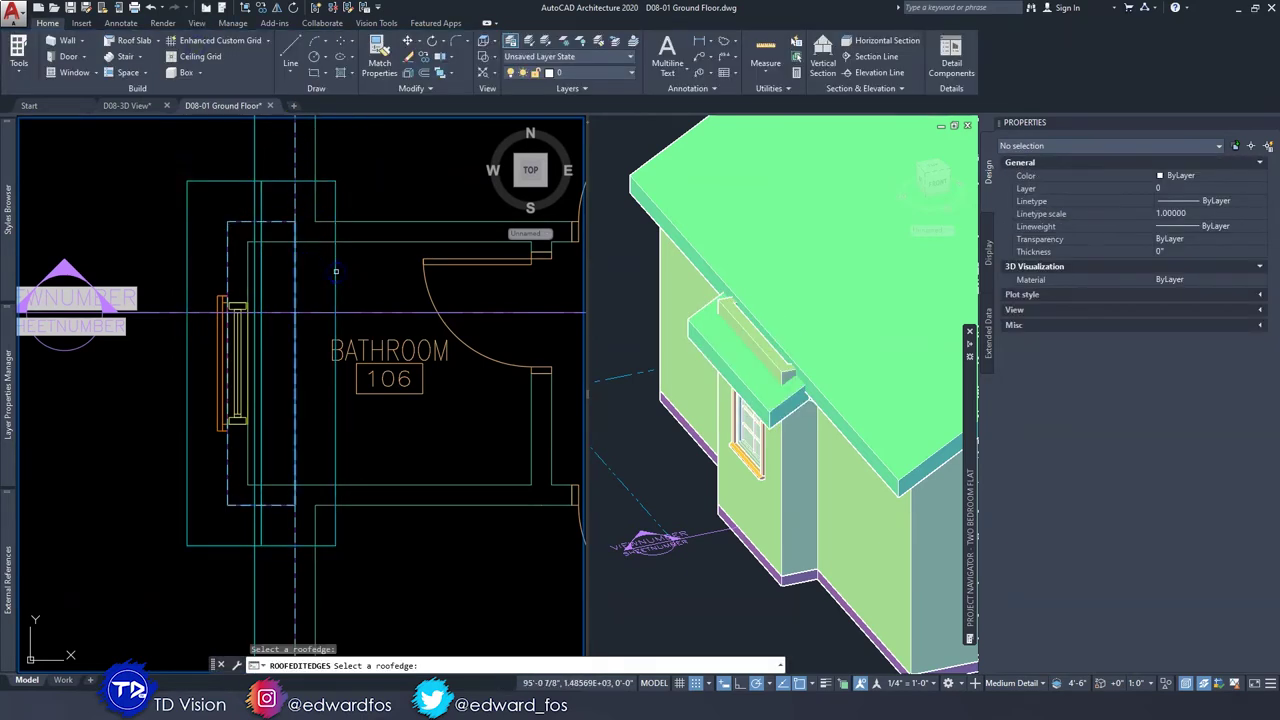
left_click(835, 397)
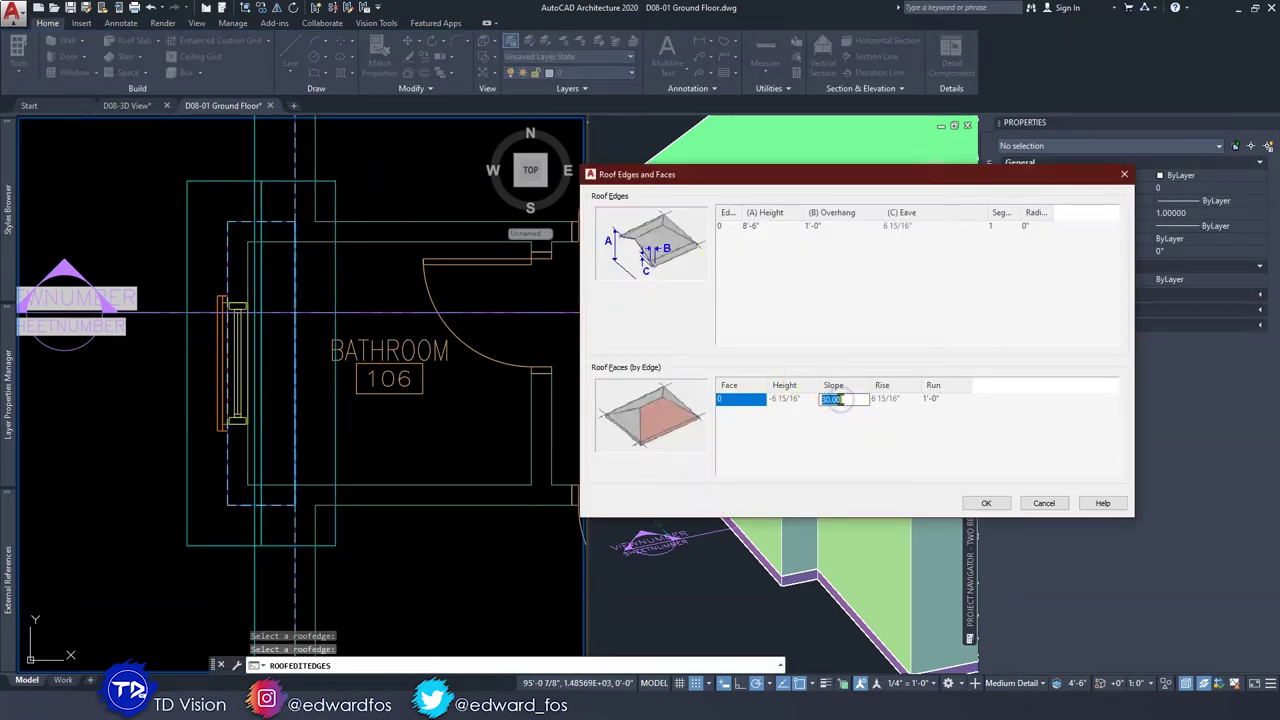
left_click(836, 226)
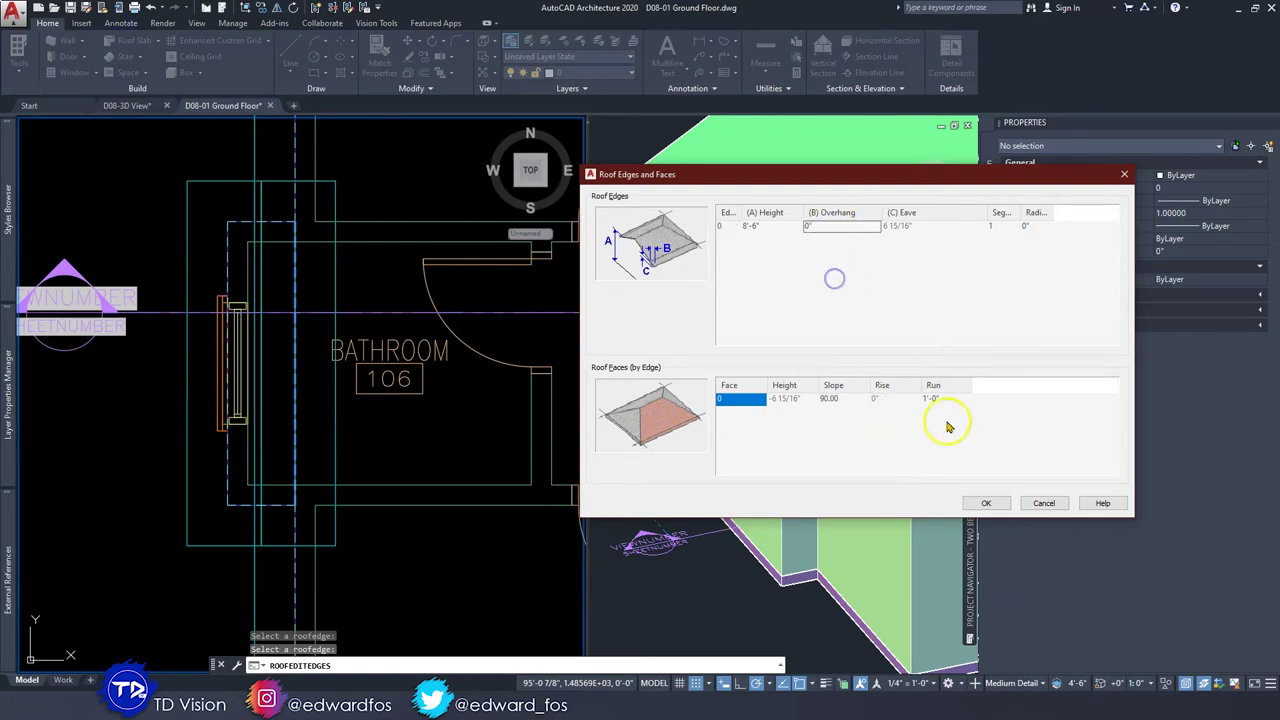
left_click(985, 503)
Set the plate height of the bathroom bay's roof to 7'-8".
left_click(805, 437)
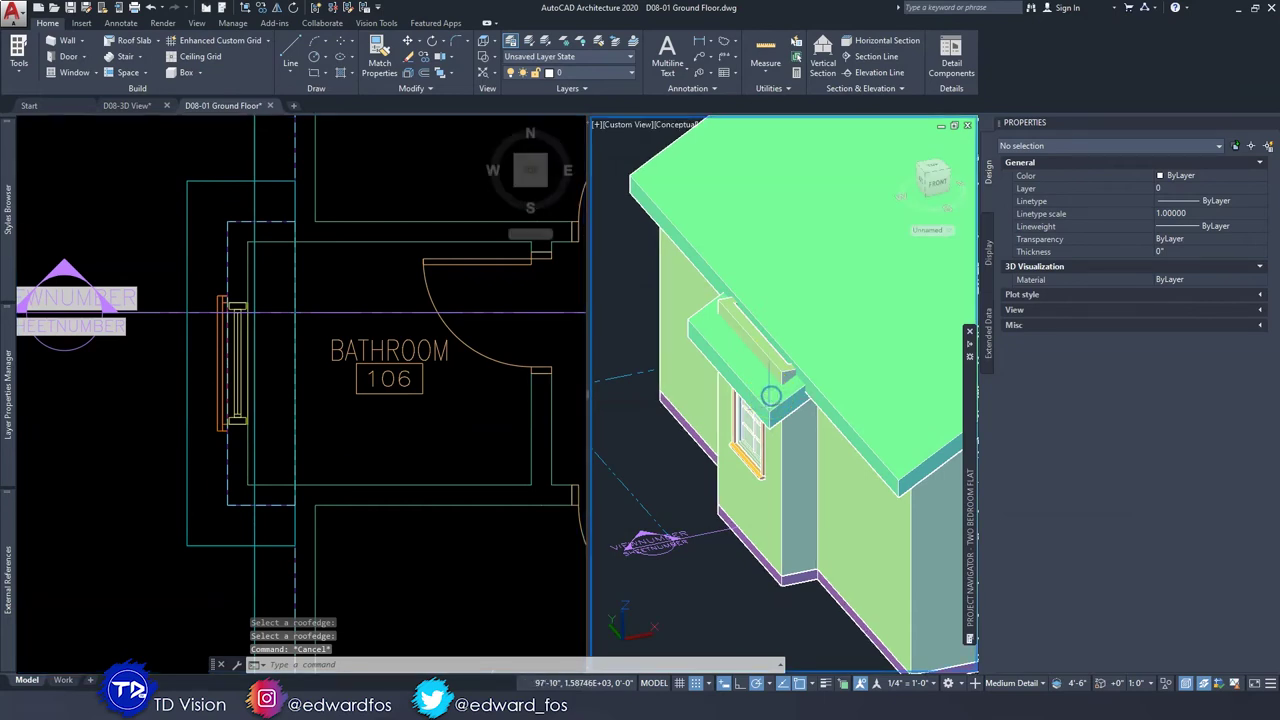
scroll(805, 437, "down", 5)
middle_click_drag(805, 437, 816, 421, "shift")
mouse_move(785, 403)
middle_mouse_down("shift")
mouse_move(829, 423)
mouse_move(786, 393)
middle_mouse_up("shift")
middle_click_drag(866, 297, 706, 270, "shift")
key("Escape")
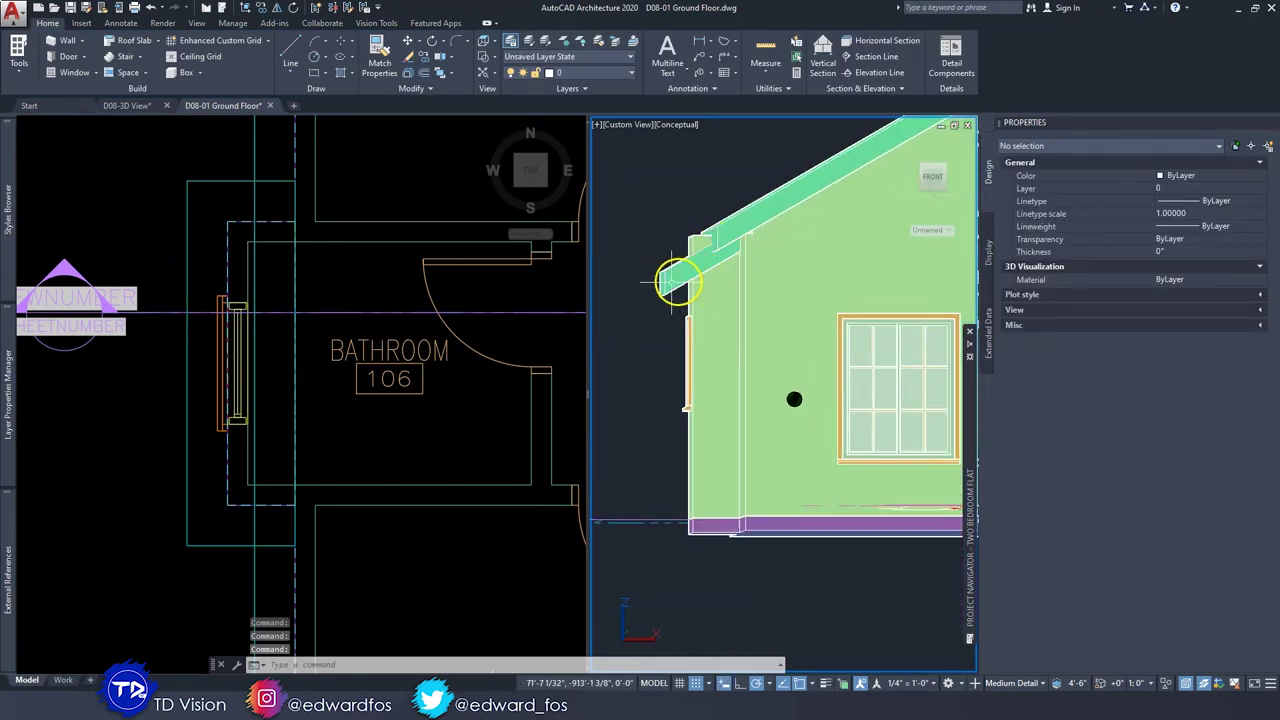
left_click(678, 284)
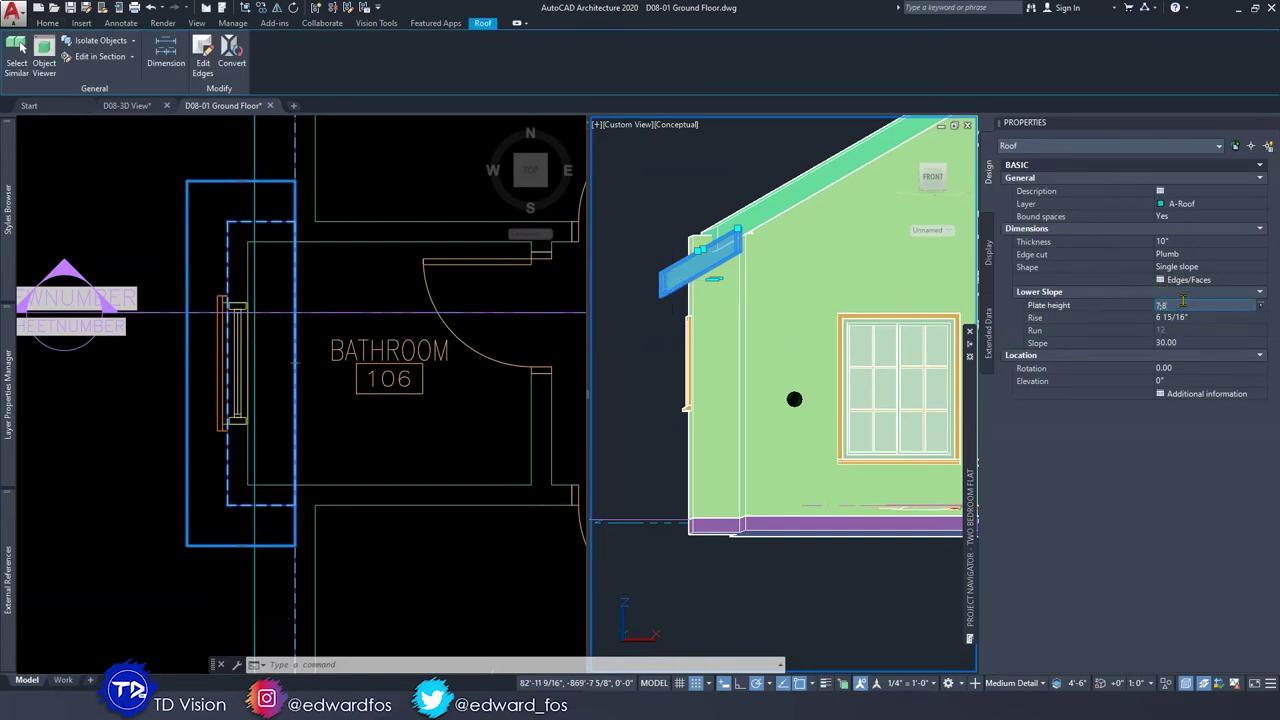
key("Escape")
Set the base height of the bathroom bay's three outer walls to 7'-8".
middle_click_drag(686, 337, 849, 374, "shift")
left_click(829, 350)
left_click(722, 418)
middle_click_drag(722, 418, 833, 430, "shift")
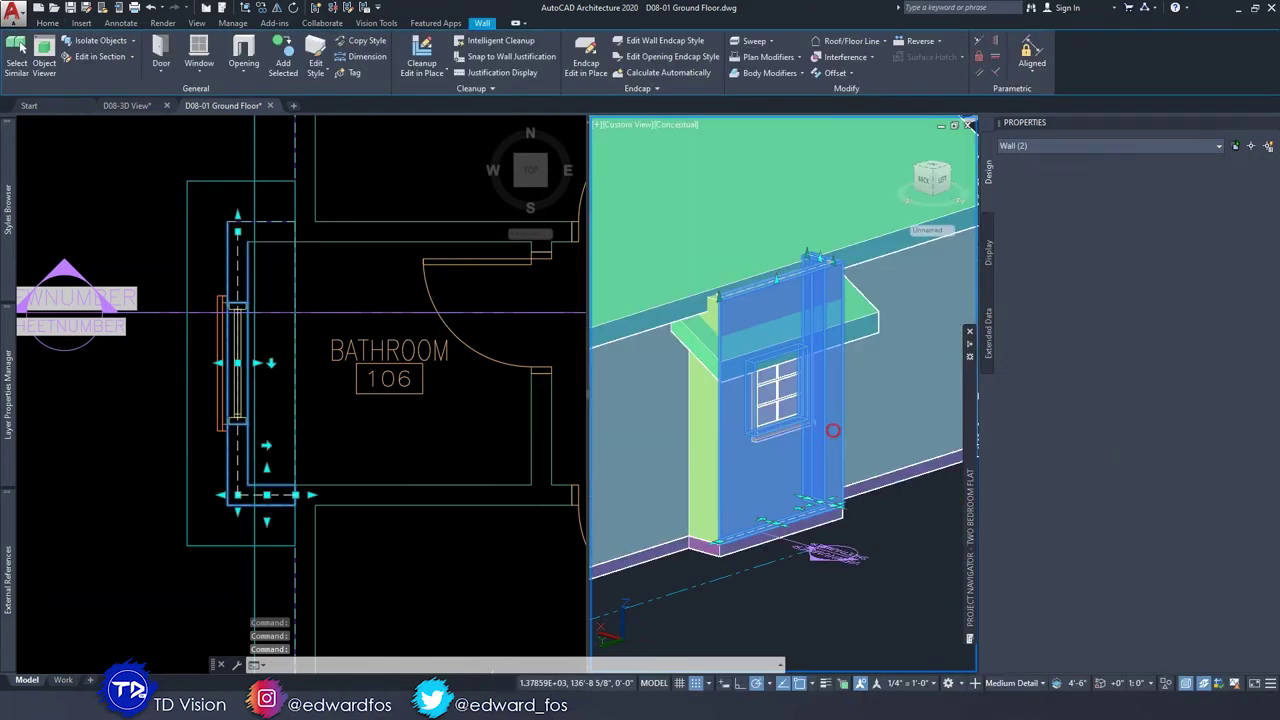
left_click(709, 460)
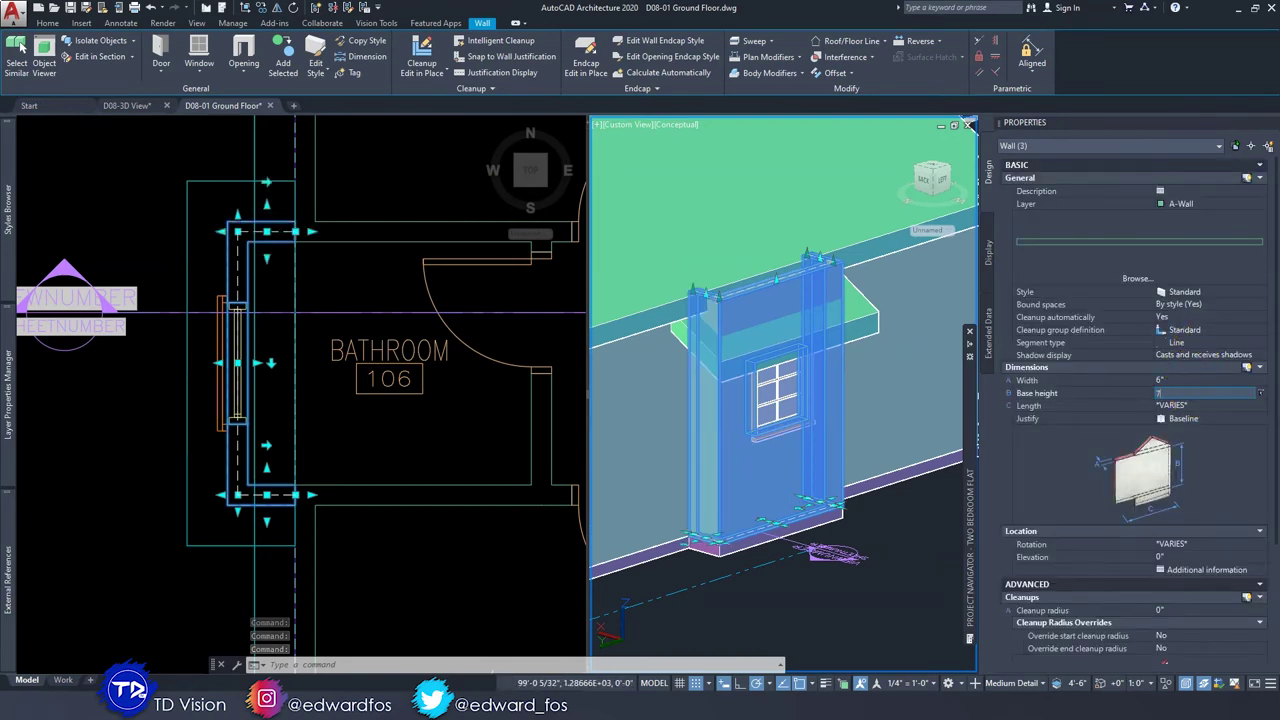
key("Return")
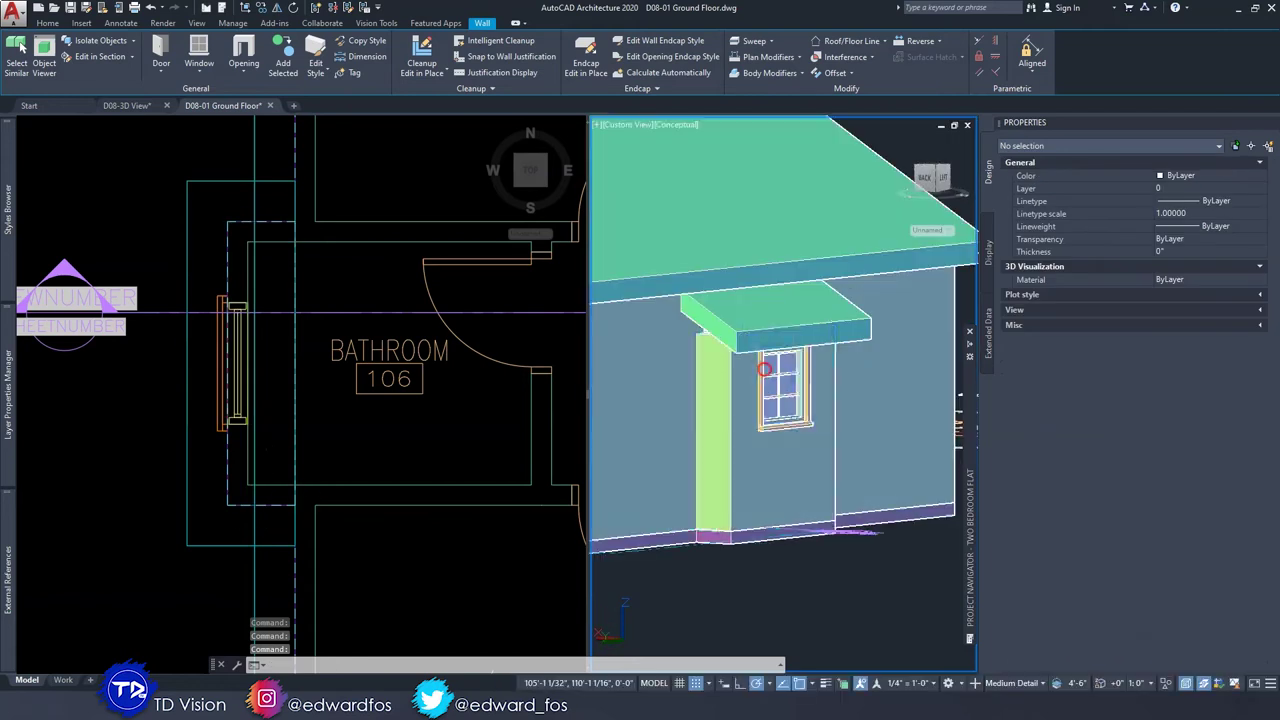
Extend the bathroom bay's two short side walls up to its roof by auto-projecting their roof line.
middle_click_drag(742, 364, 630, 390, "shift")
key("Escape")
left_click(734, 374)
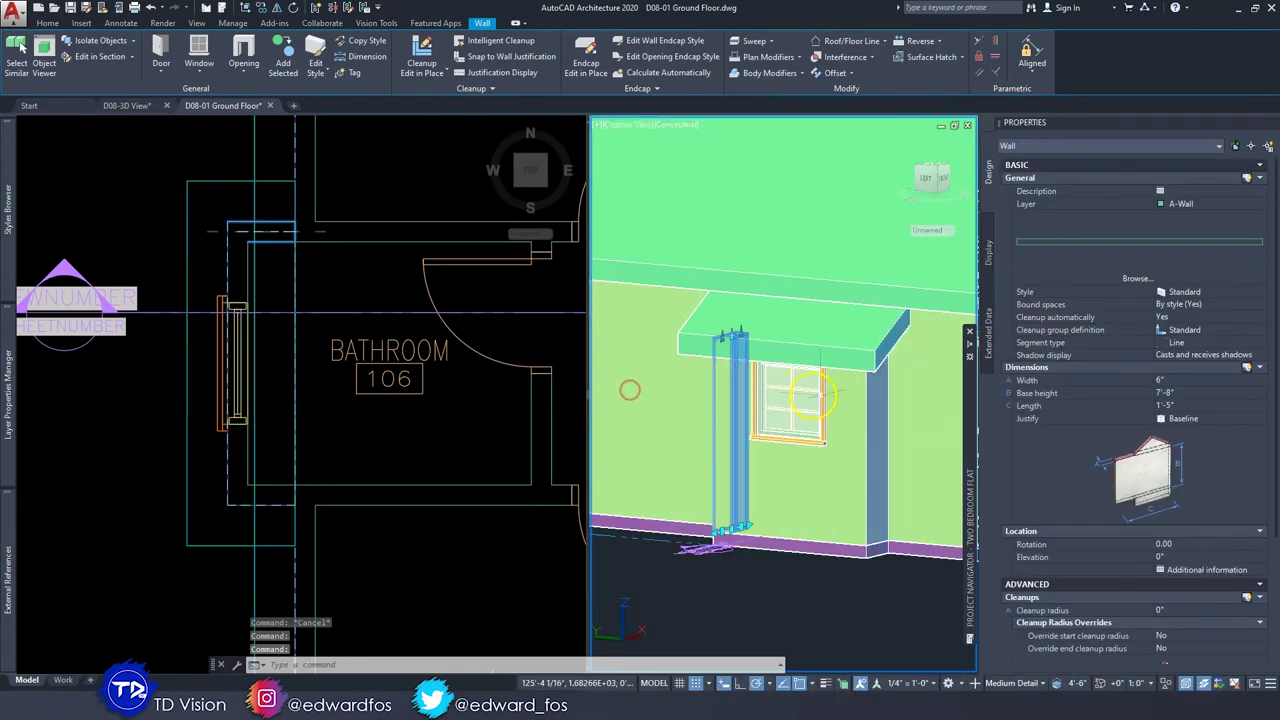
left_click(877, 404)
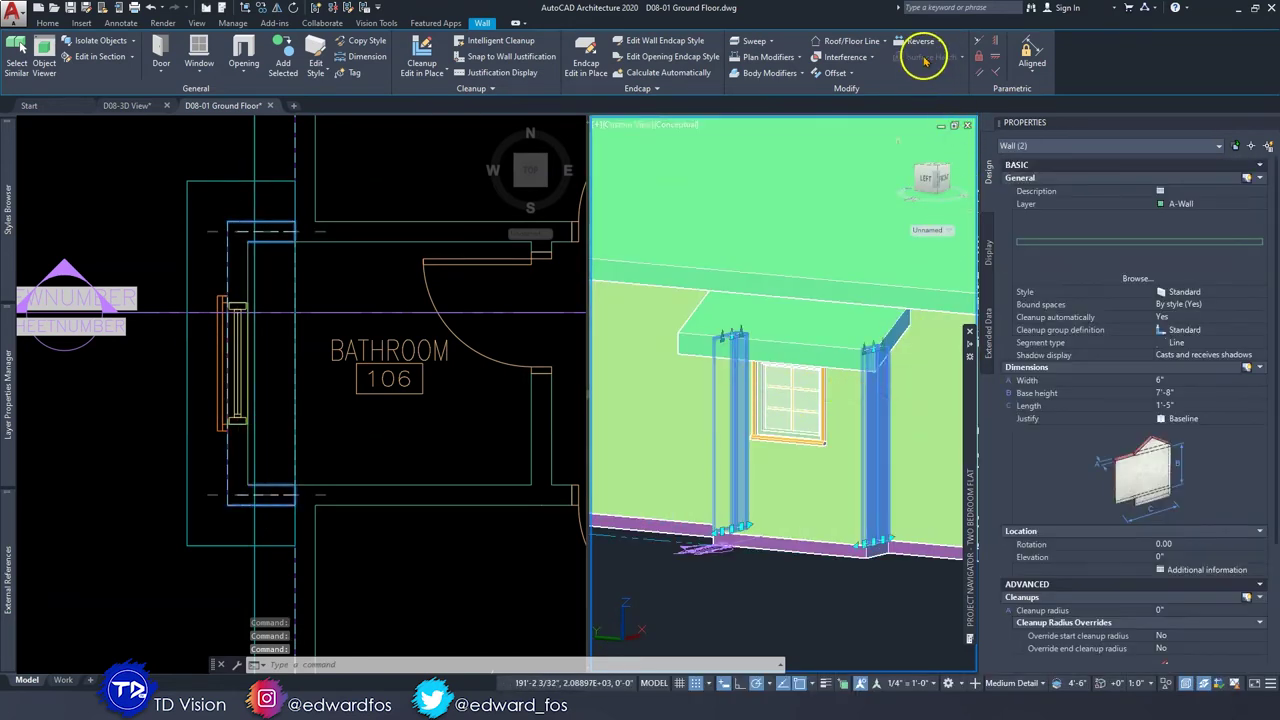
left_click(860, 41)
left_click(845, 100)
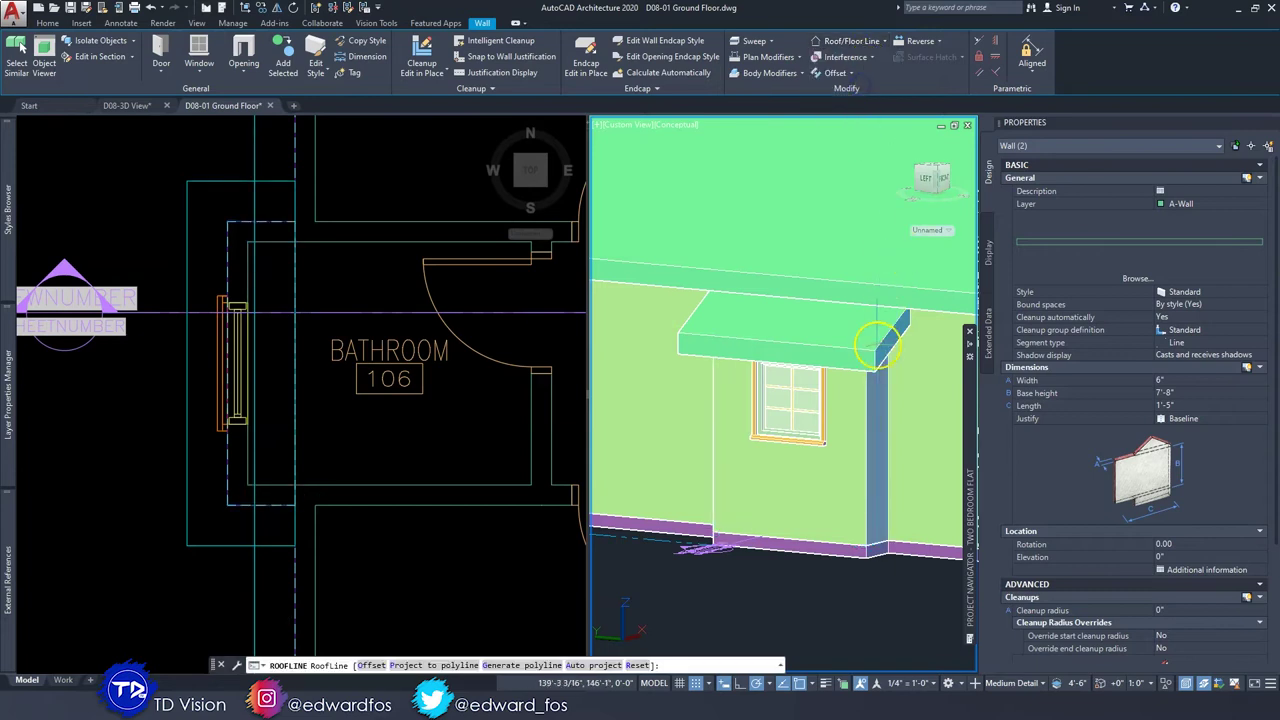
left_click(596, 664)
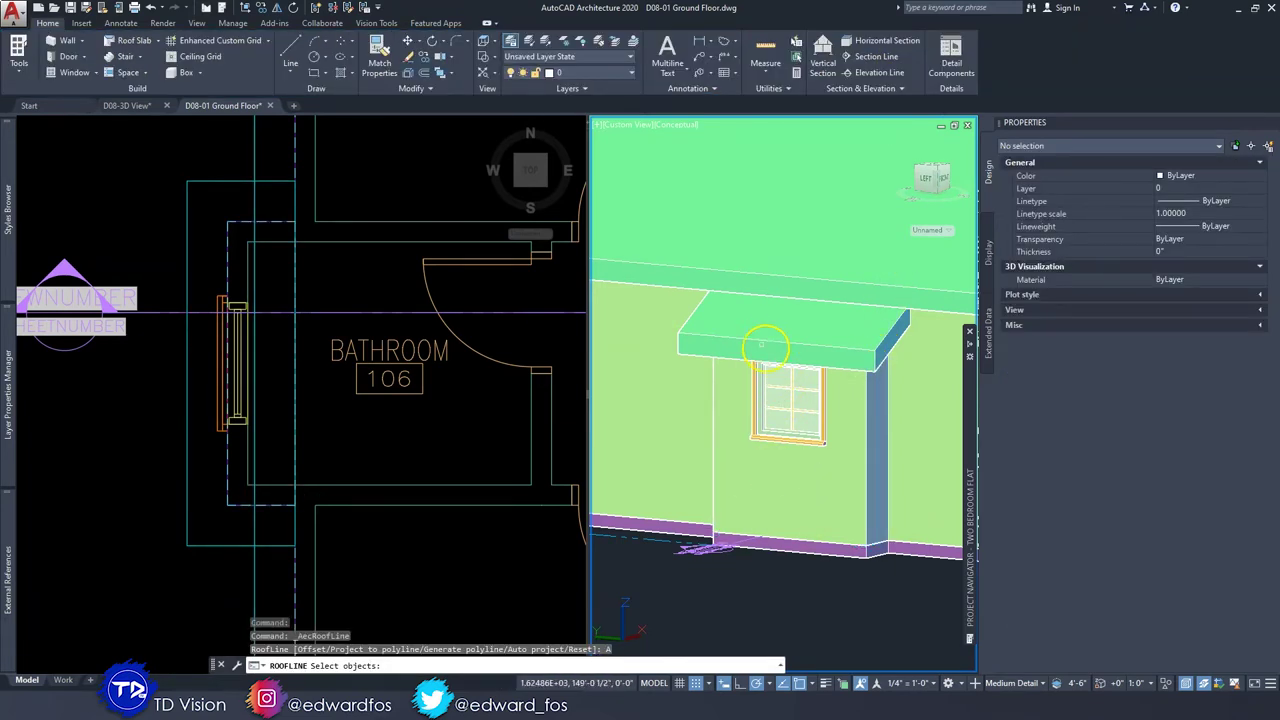
left_click(762, 346)
key("Return")
key("Escape")
Save the D08-01 Ground Floor drawing and reload it as the changed reference in the D08-3D View drawing.
middle_click_drag(757, 338, 680, 380, "shift")
left_click(800, 372)
key("Escape")
key("Escape")
middle_click_drag(818, 322, 818, 359, "shift")
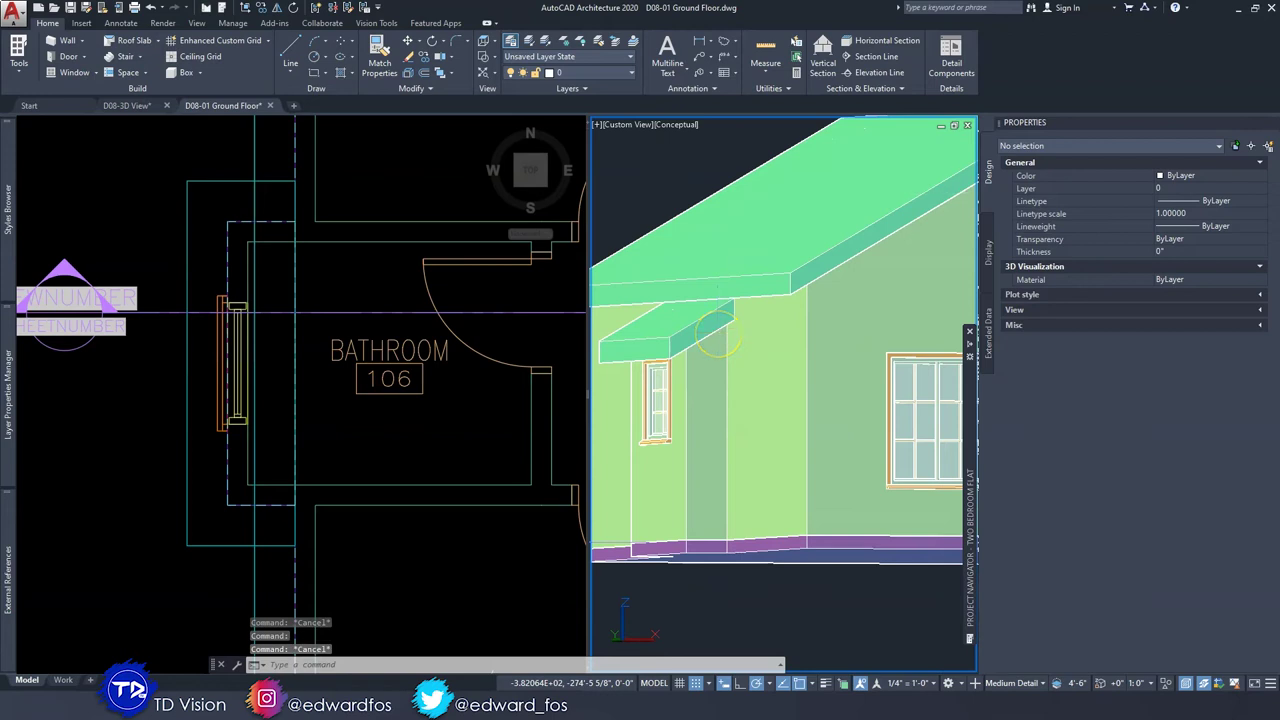
key("ctrl+s")
left_click(128, 105)
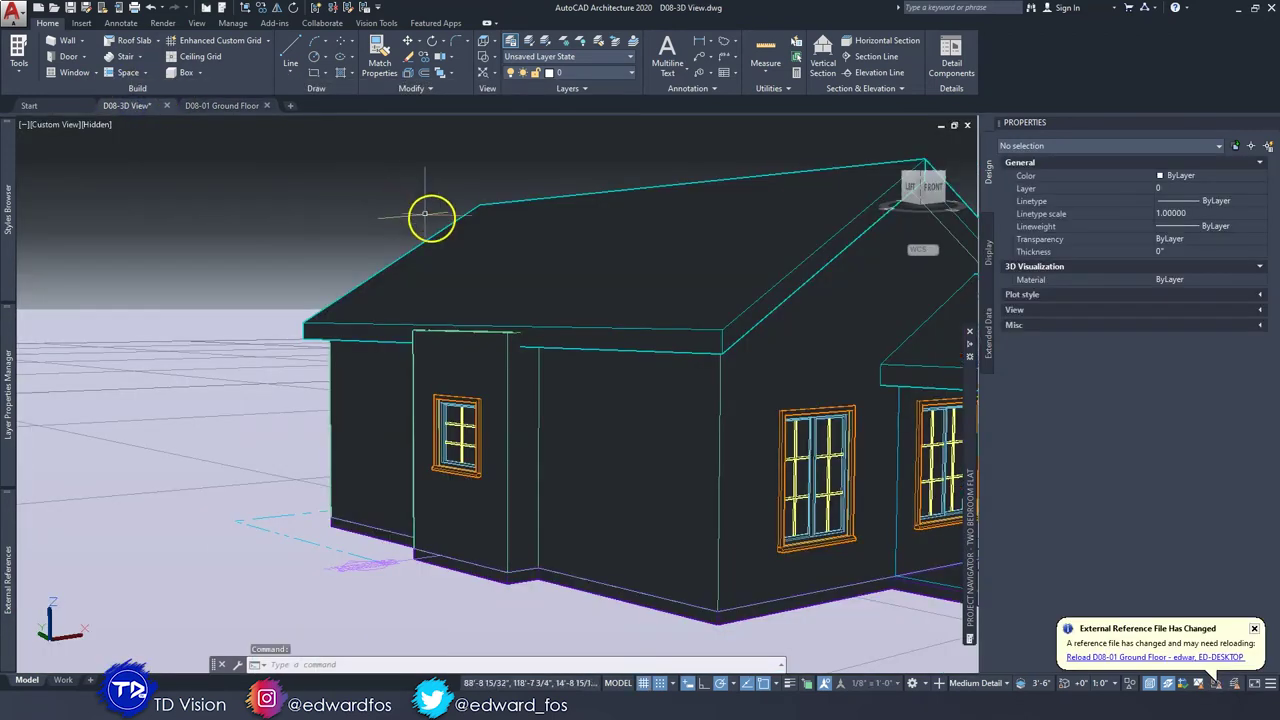
left_click(1074, 657)
mouse_move(515, 380)
middle_mouse_down("shift")
mouse_move(565, 410)
mouse_move(553, 412)
mouse_move(513, 349)
middle_mouse_up("shift")
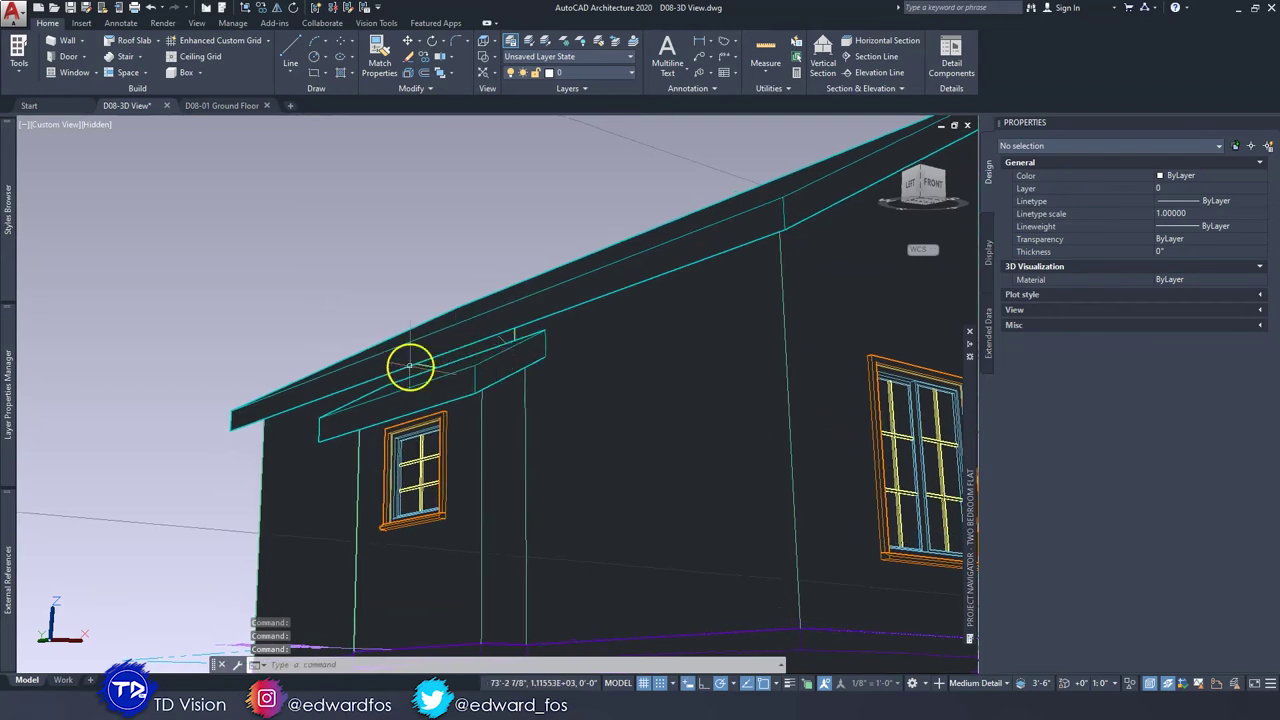
middle_click_drag(497, 364, 586, 318, "shift")
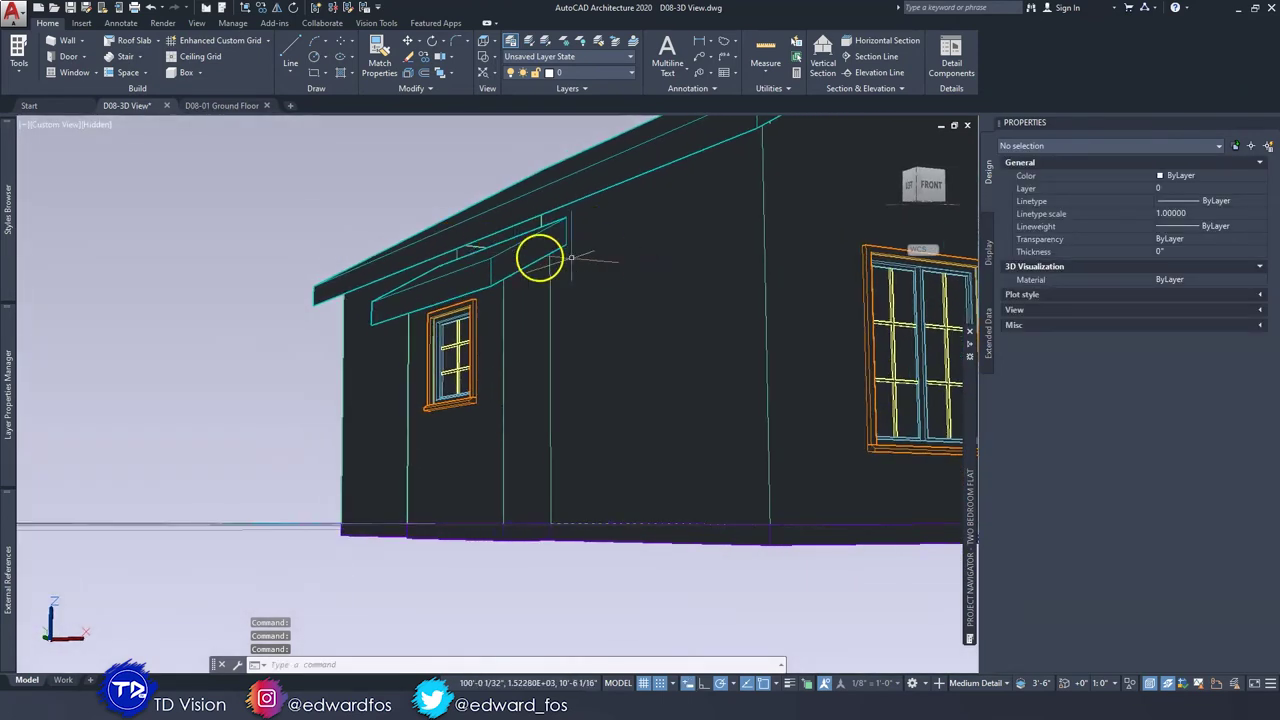
mouse_move(552, 238)
middle_mouse_down("shift")
mouse_move(628, 228)
mouse_move(620, 177)
middle_mouse_up("shift")
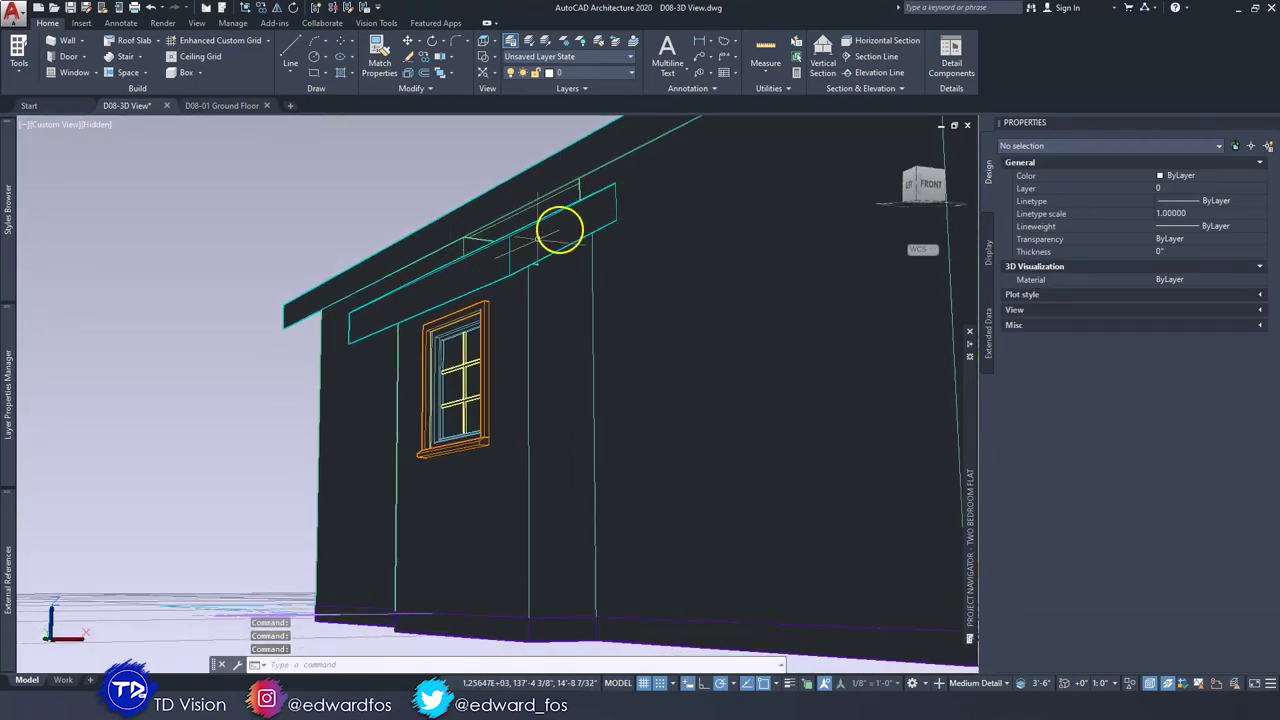
Inspect the bathroom bay's wall and roof junction in 3D, and switch to the D08-01 Ground Floor drawing.
middle_click_drag(564, 229, 446, 253, "shift")
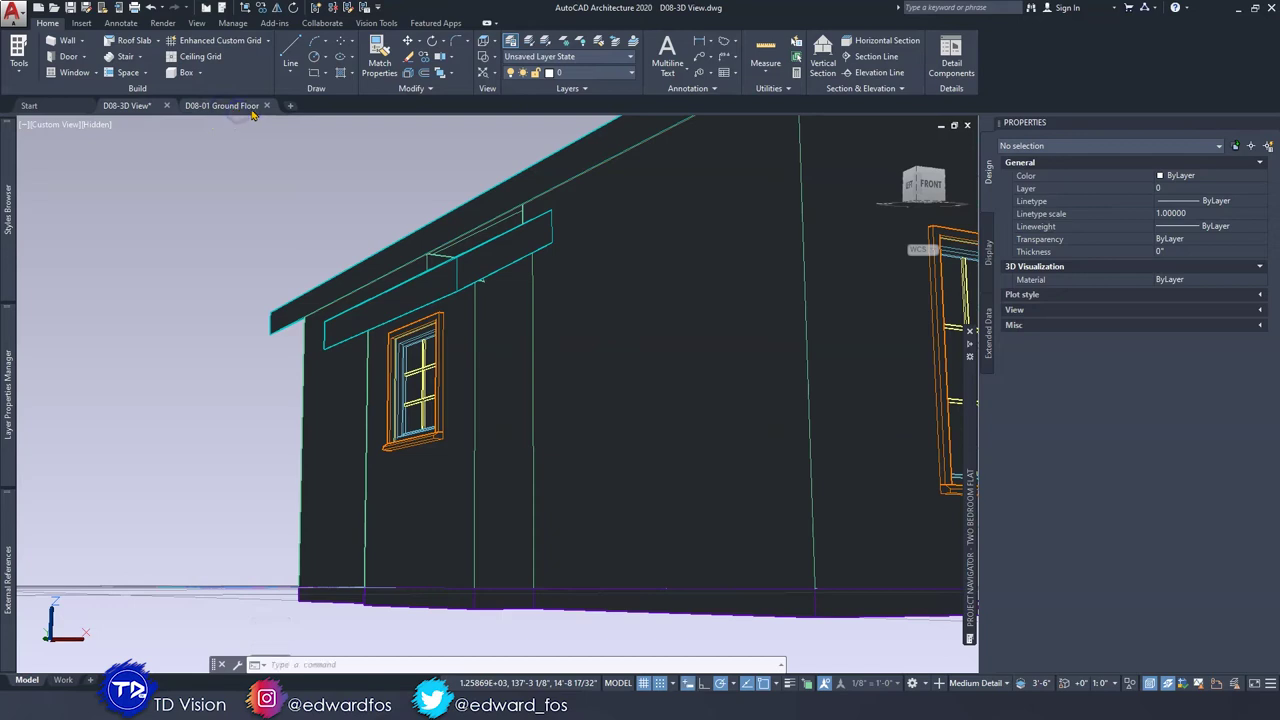
left_click(217, 197)
left_click(224, 105)
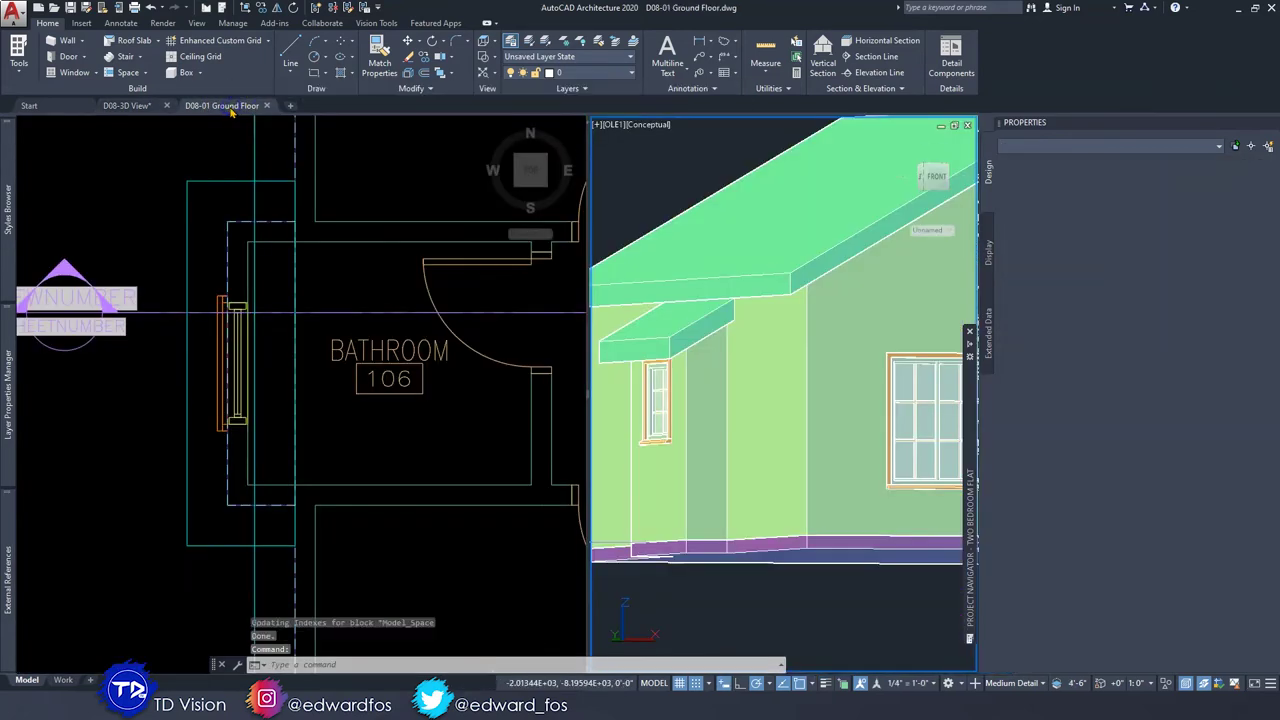
Add a wall matching the Bedroom 2 outer wall across the bathroom bay opening, 6'-6" long, down to the Living/Dining wall.
middle_click_drag(330, 213, 361, 327)
left_click(364, 258)
left_click(346, 226)
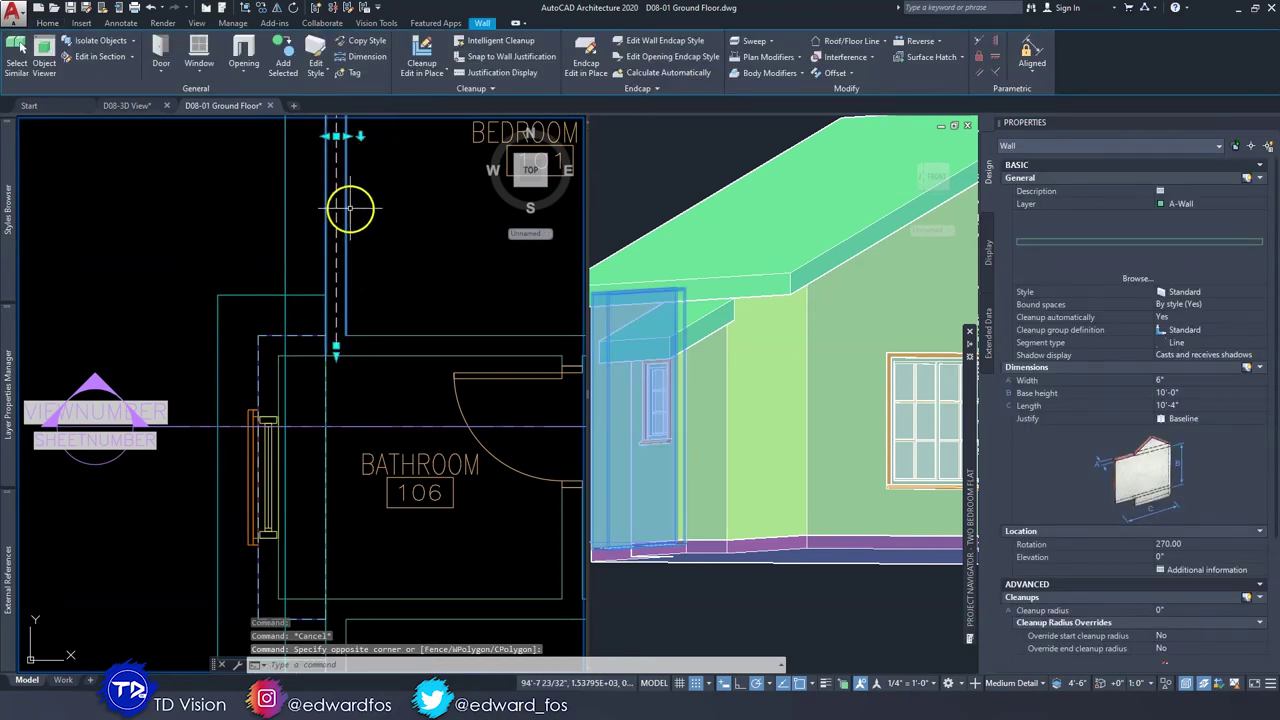
middle_click_drag(350, 208, 351, 242)
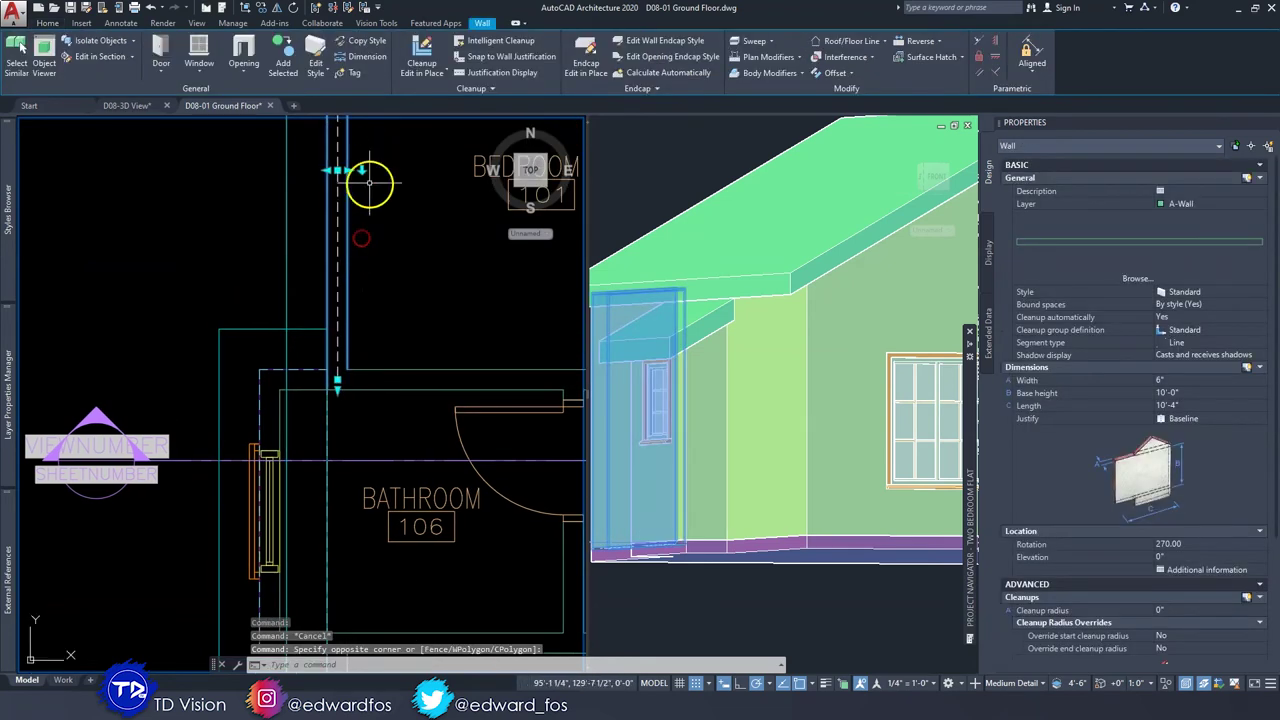
left_click(283, 65)
middle_click_drag(347, 369, 373, 268)
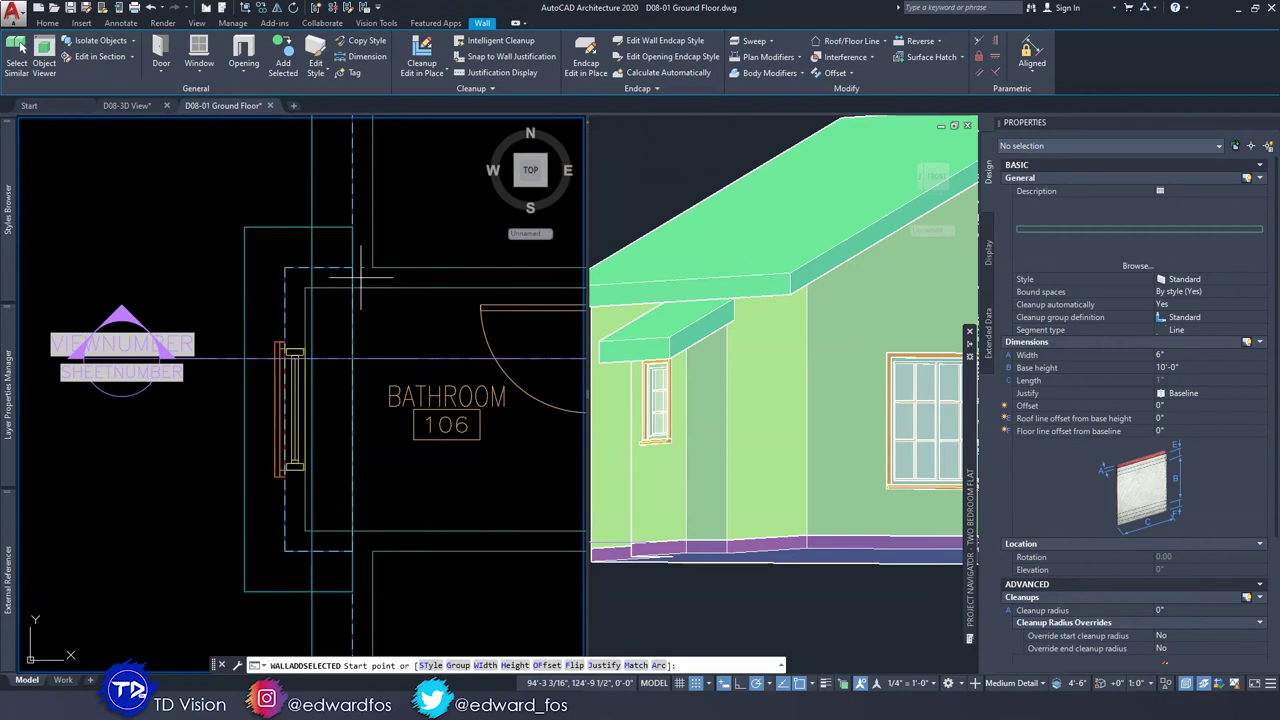
left_click(372, 278)
middle_click_drag(363, 515, 369, 397)
left_click(368, 450)
key("Escape")
key("Escape")
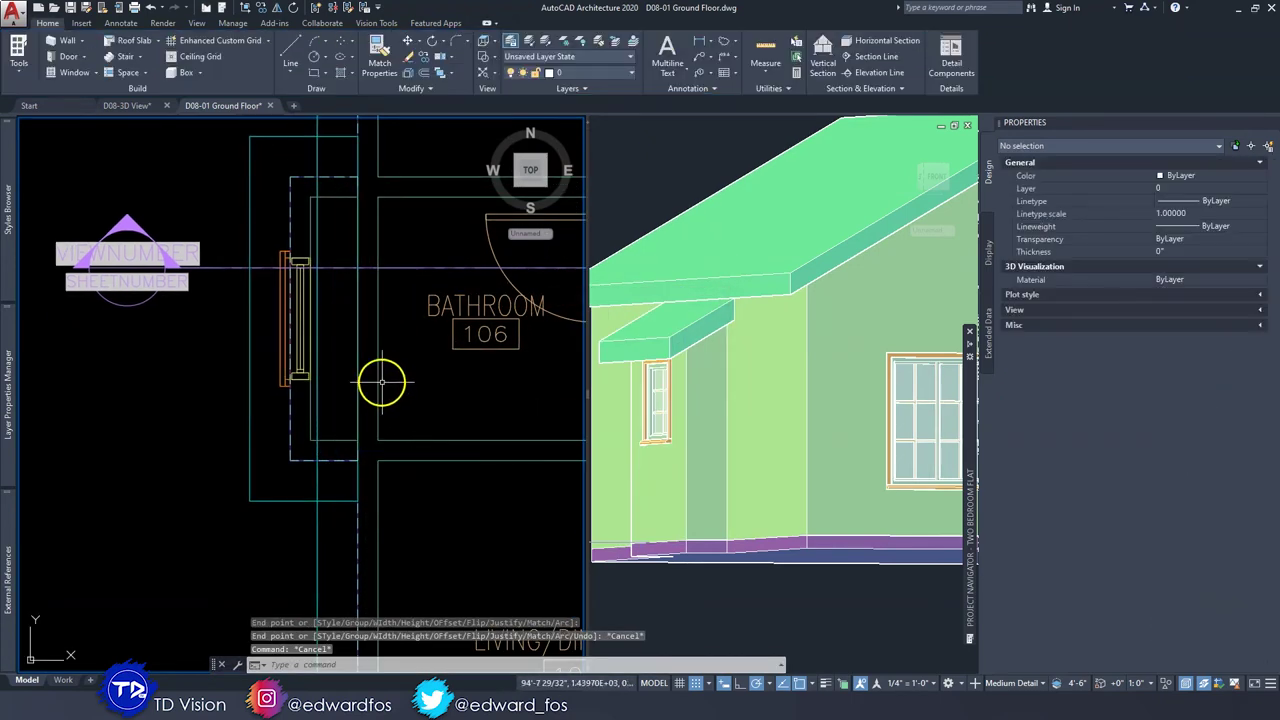
Offset the floor line of the new bathroom bay wall by 8'.
left_click(377, 376)
middle_click_drag(431, 353, 413, 375)
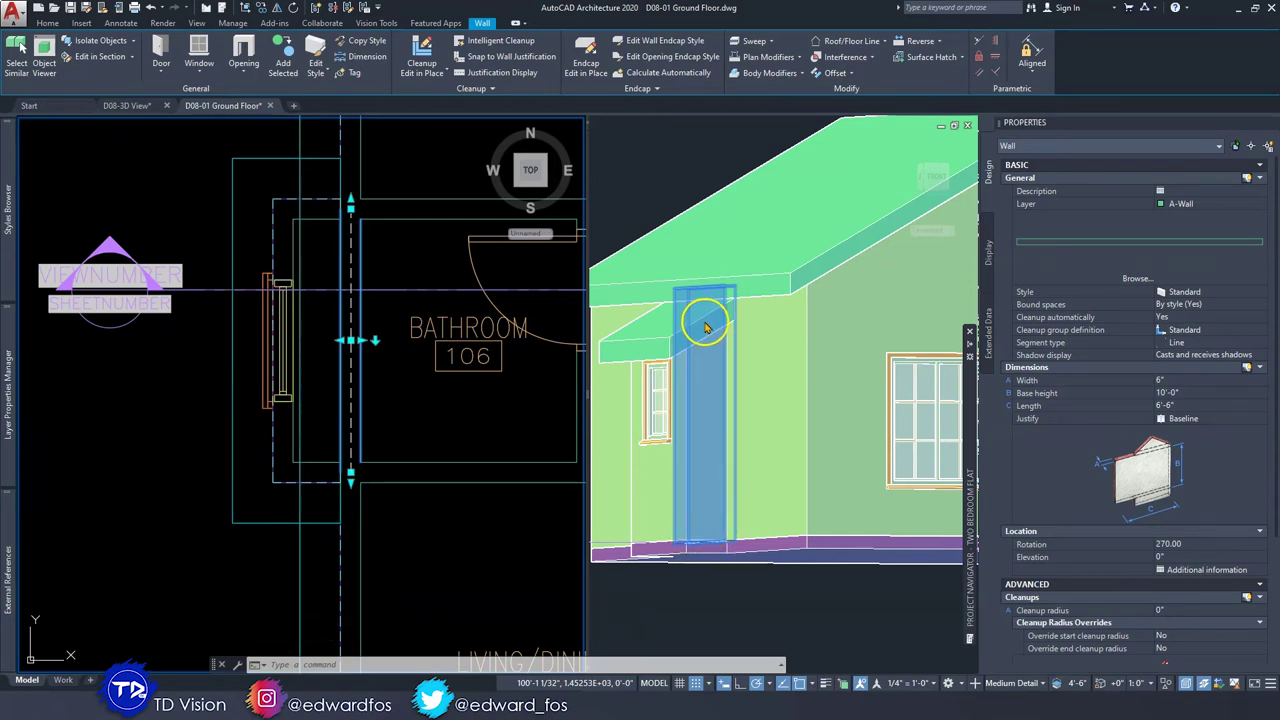
left_click(856, 41)
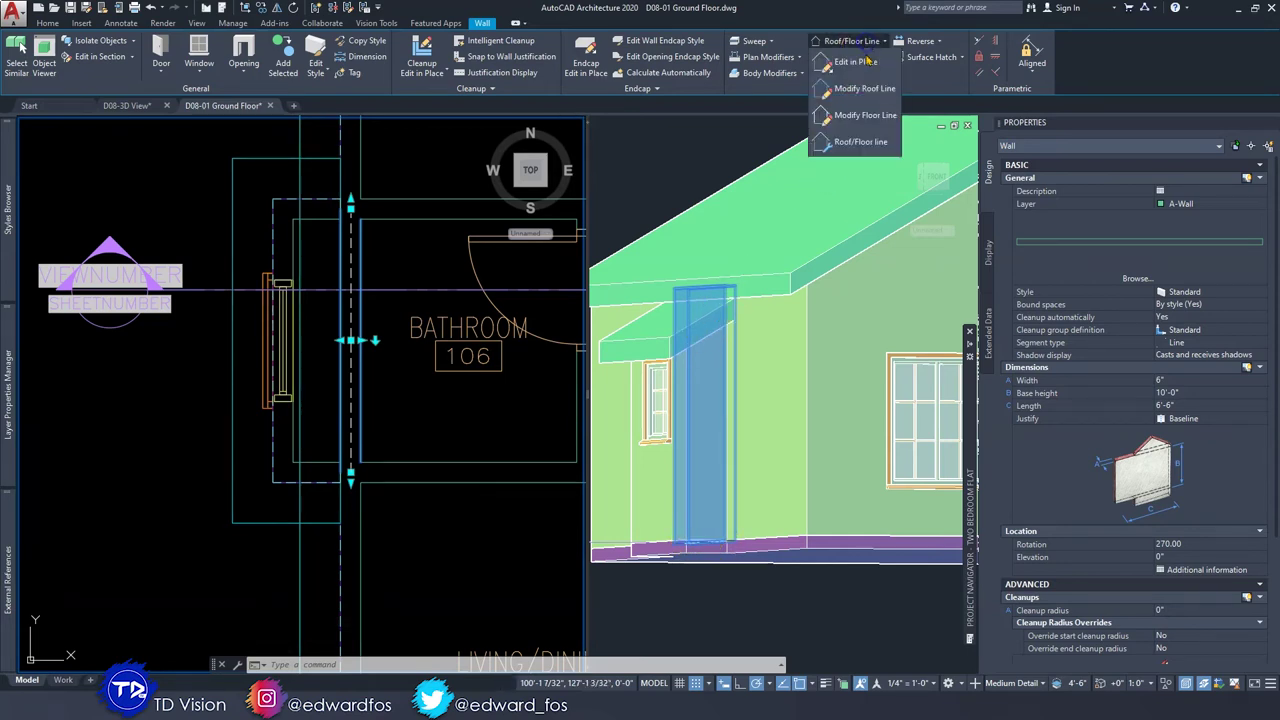
left_click(858, 115)
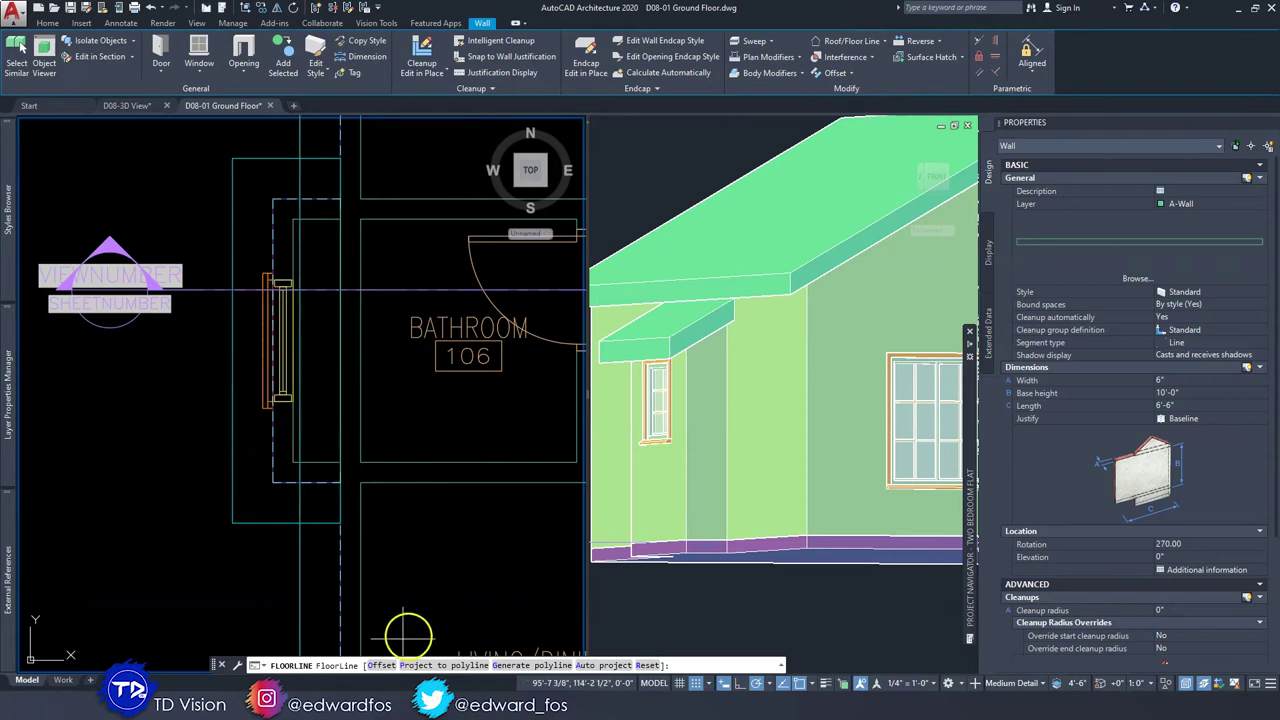
left_click(382, 665)
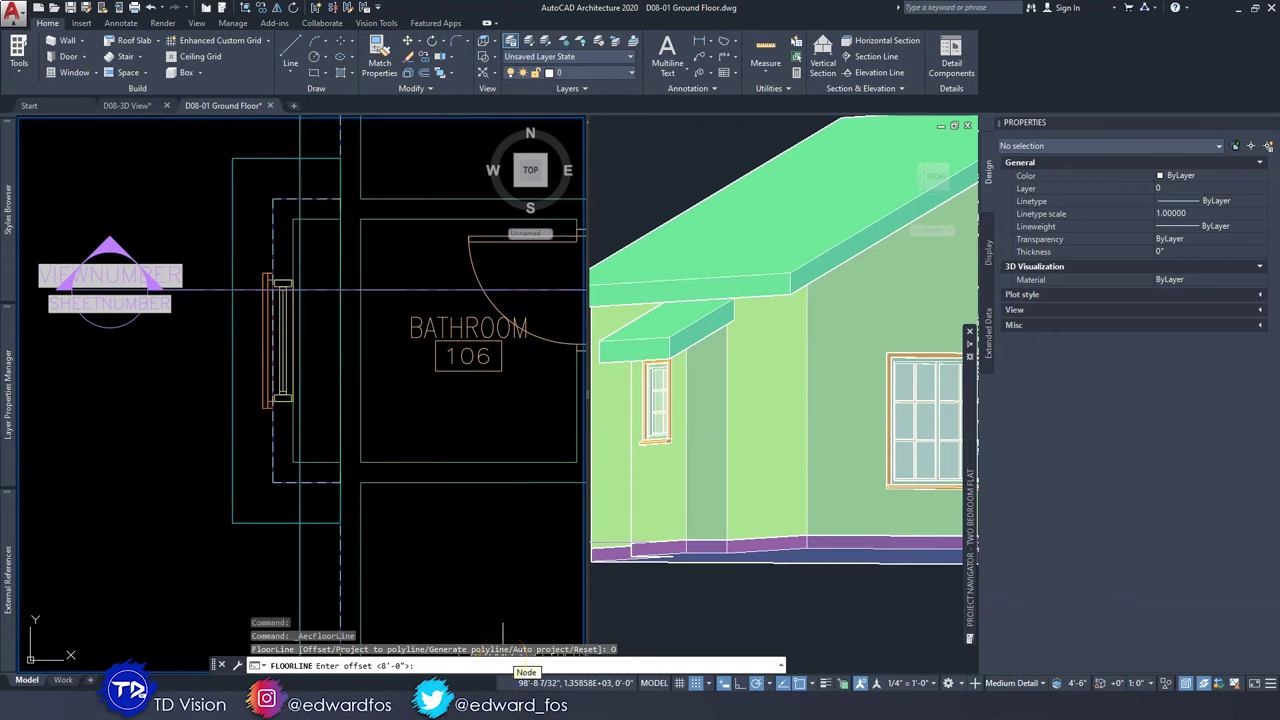
key("Return")
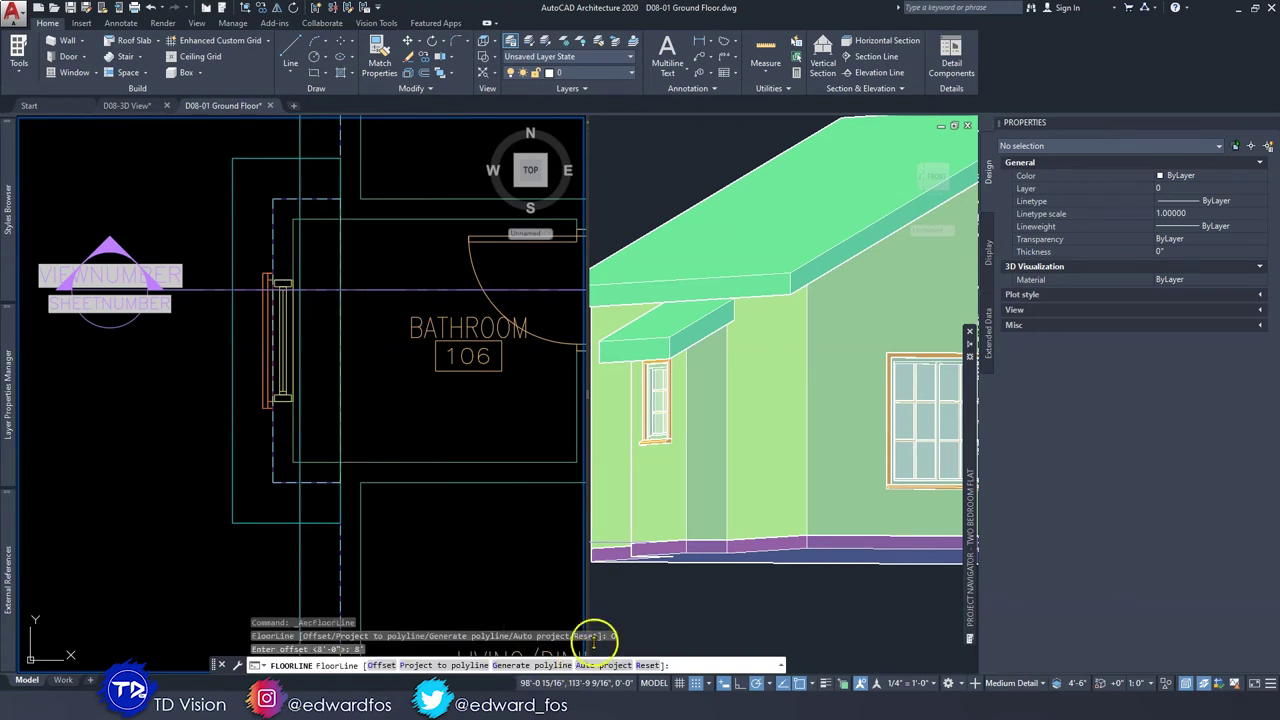
key("Escape")
key("Escape")
key("Escape")
Refresh the 2D section so it includes the new wall above the bathroom bay opening.
left_click(700, 355)
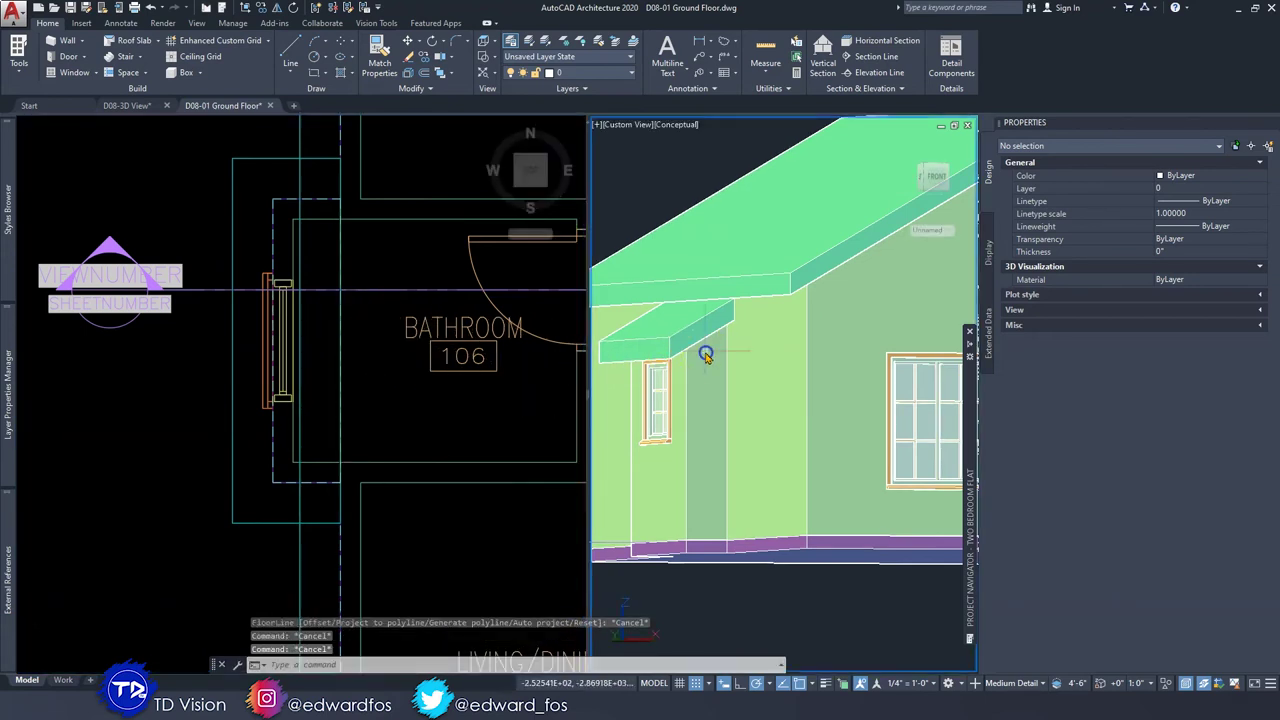
scroll(762, 355, "down", 10)
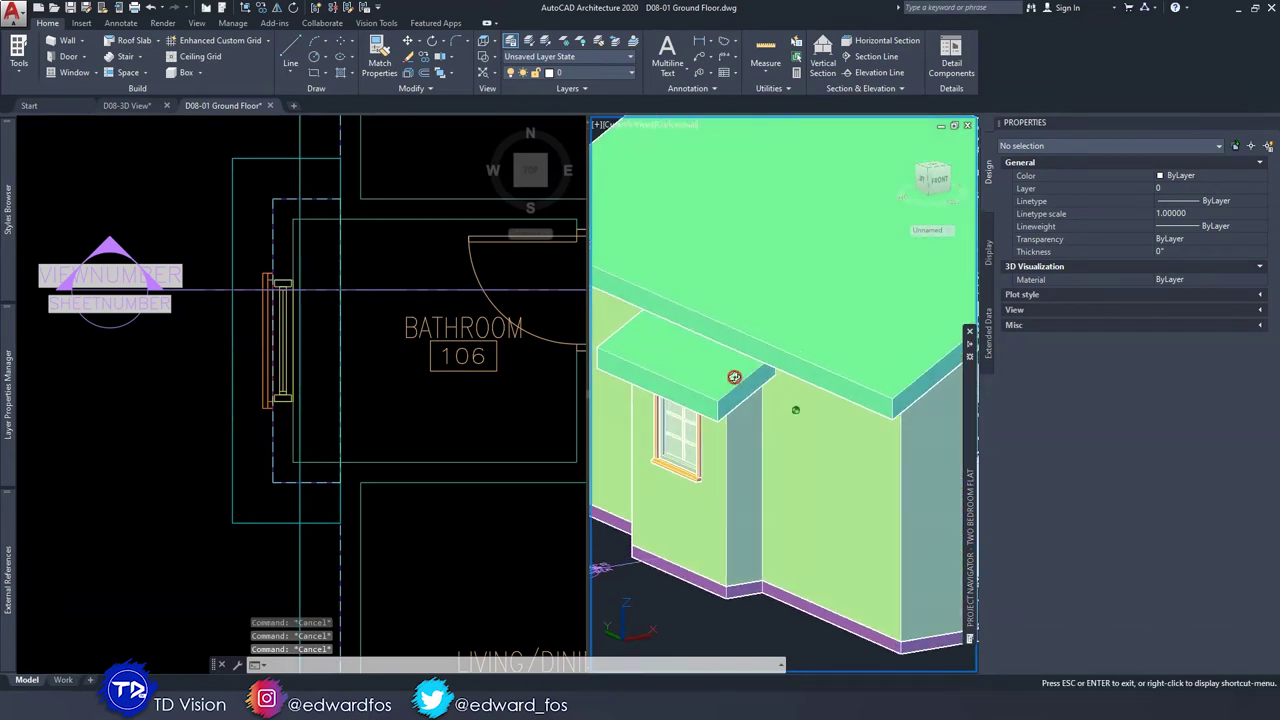
left_click(432, 400)
scroll(432, 399, "down", 7)
middle_click_drag(478, 655, 356, 378)
scroll(356, 376, "up", 5)
left_click(362, 349)
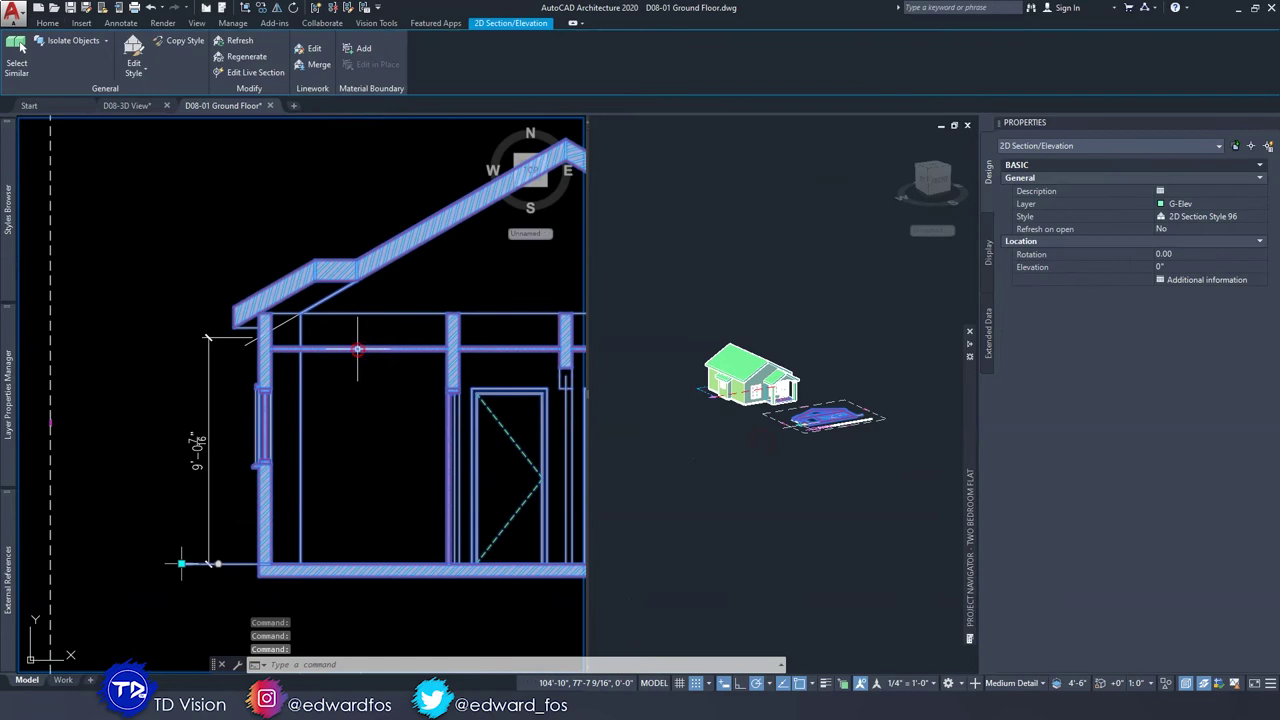
right_click(362, 351)
left_click(412, 447)
Examine in the section how the raised wall meets the bathroom bay roof, main roof and ceiling.
scroll(266, 380, "up", 5)
scroll(208, 320, "up", 4)
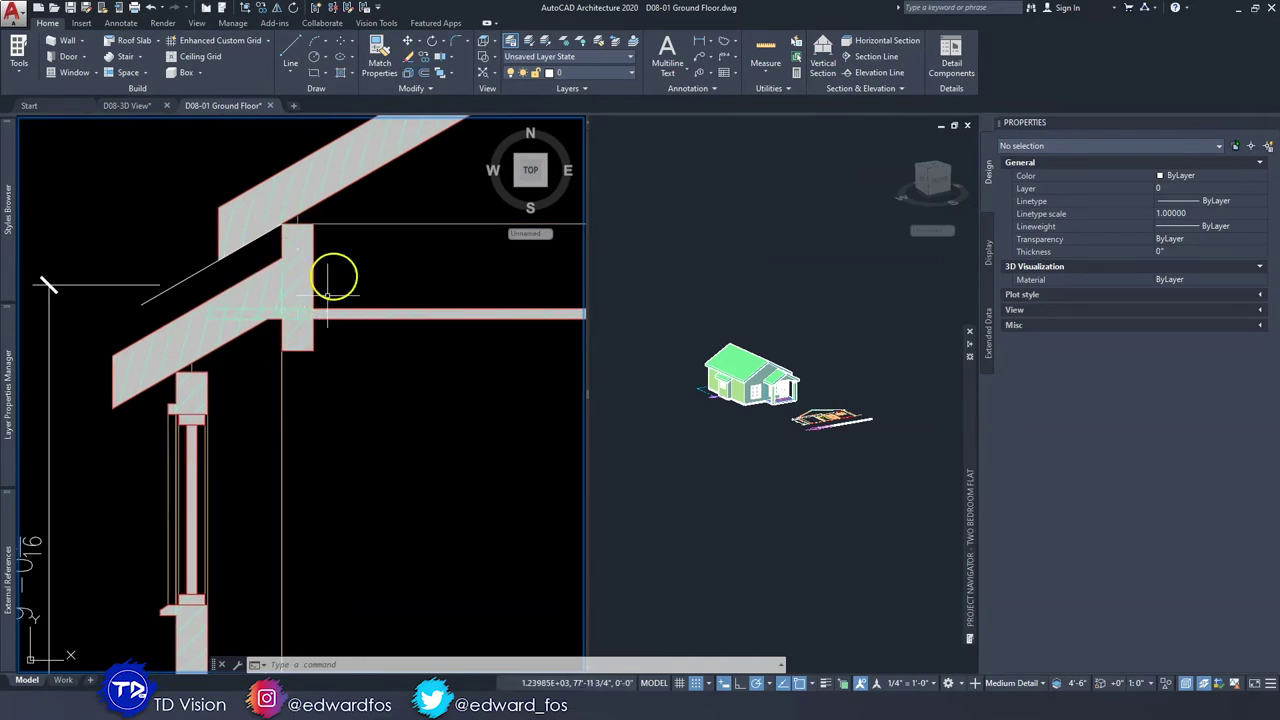
scroll(300, 300, "down", 2)
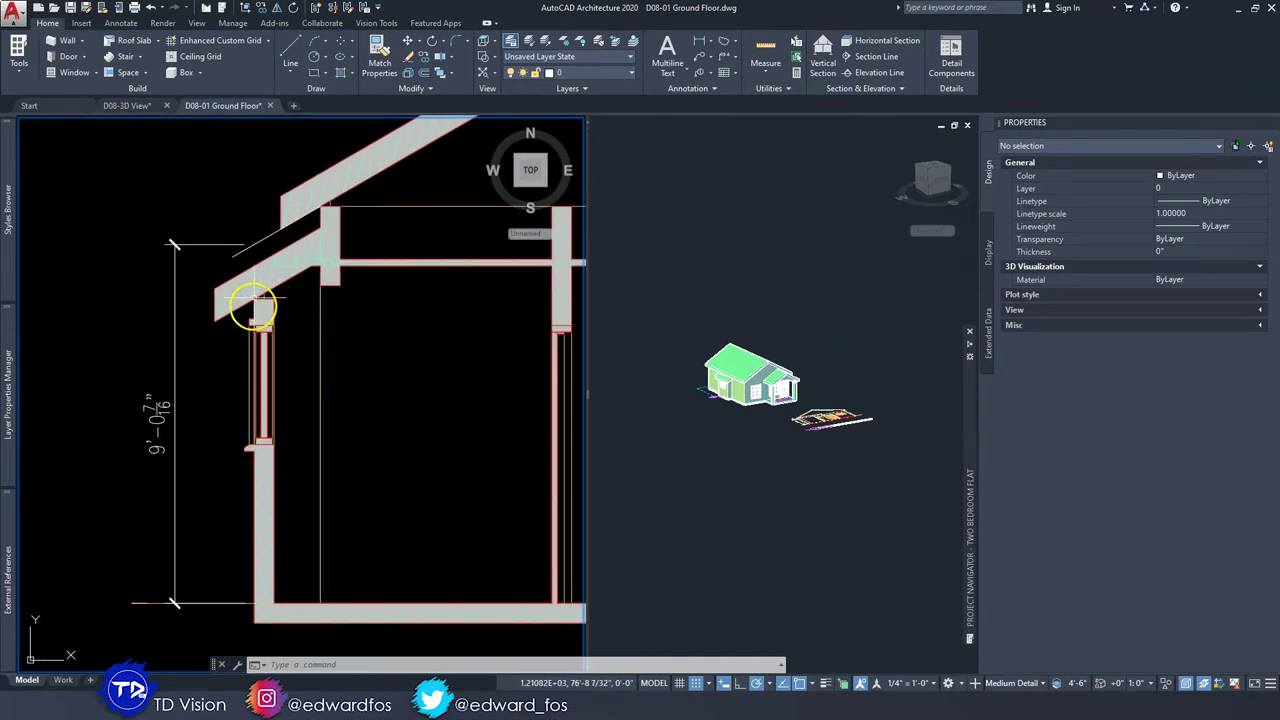
scroll(328, 229, "up", 2)
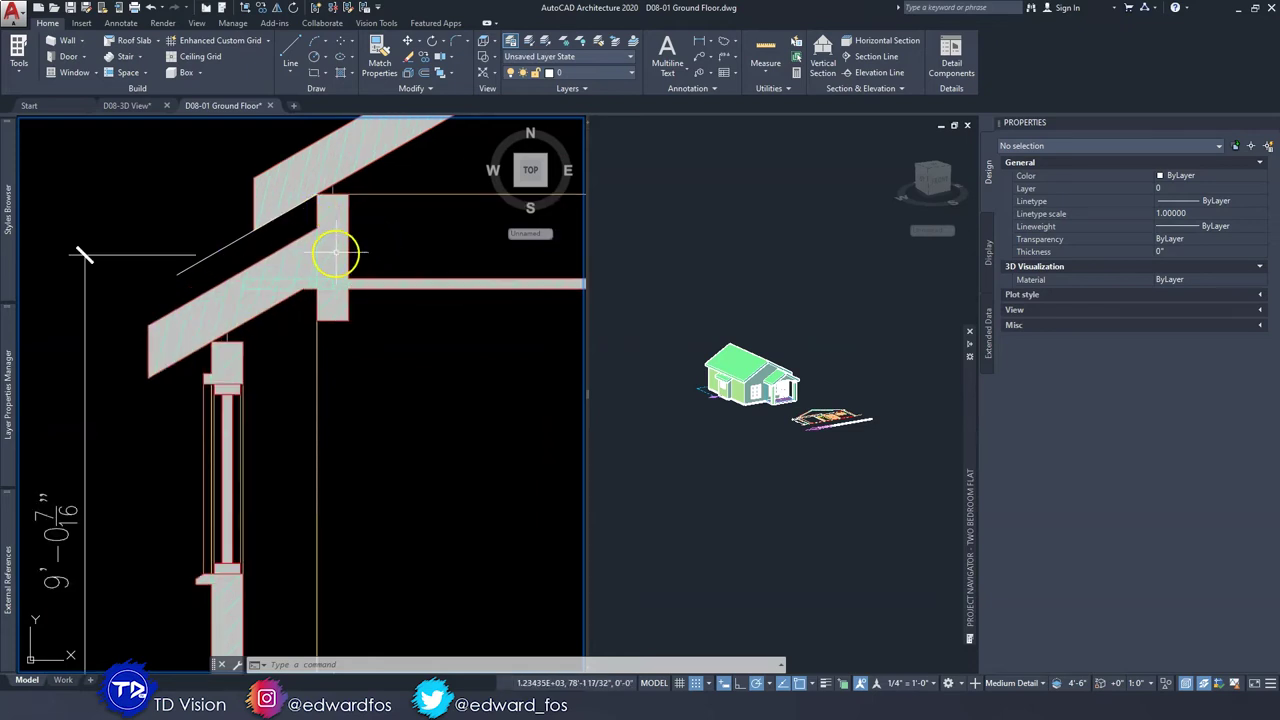
scroll(340, 250, "down", 3)
scroll(247, 252, "up", 2)
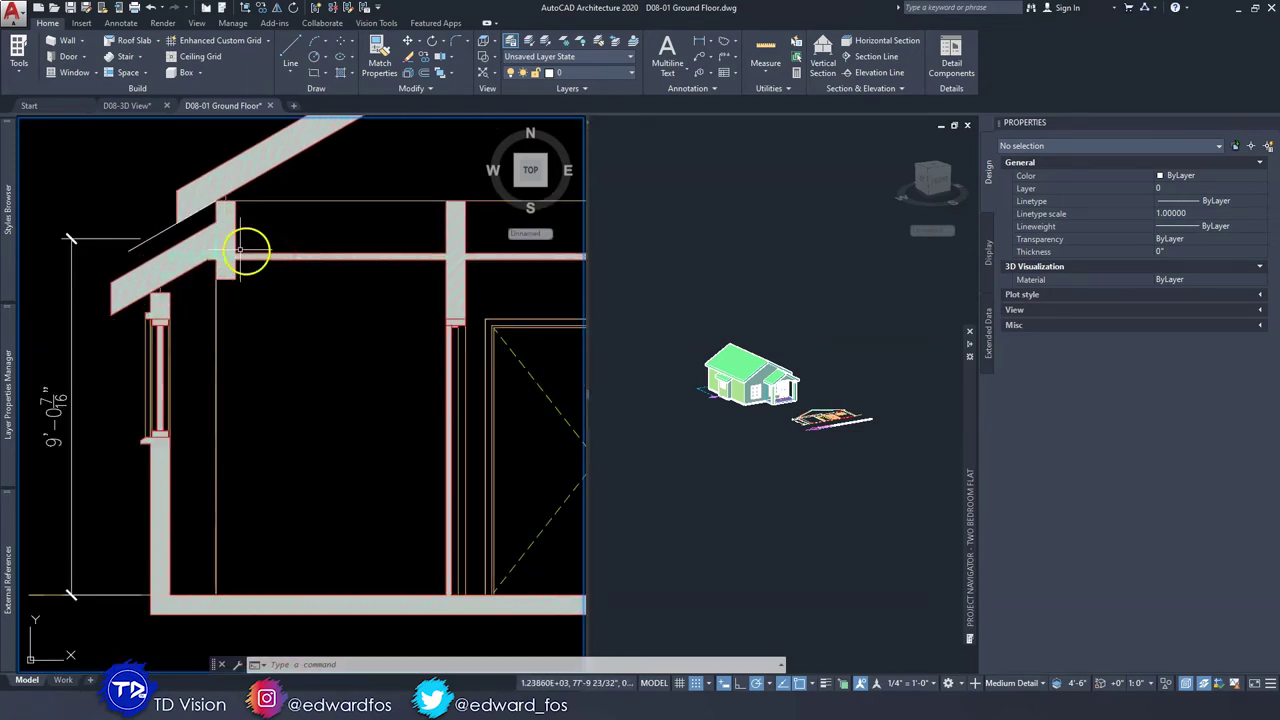
mouse_move(382, 263)
middle_mouse_down()
mouse_move(217, 260)
mouse_move(240, 251)
mouse_move(364, 301)
middle_mouse_up()
Reload the D08-01 Ground Floor reference in the D08-3D View drawing and inspect the house around the bathroom bay.
mouse_move(122, 106)
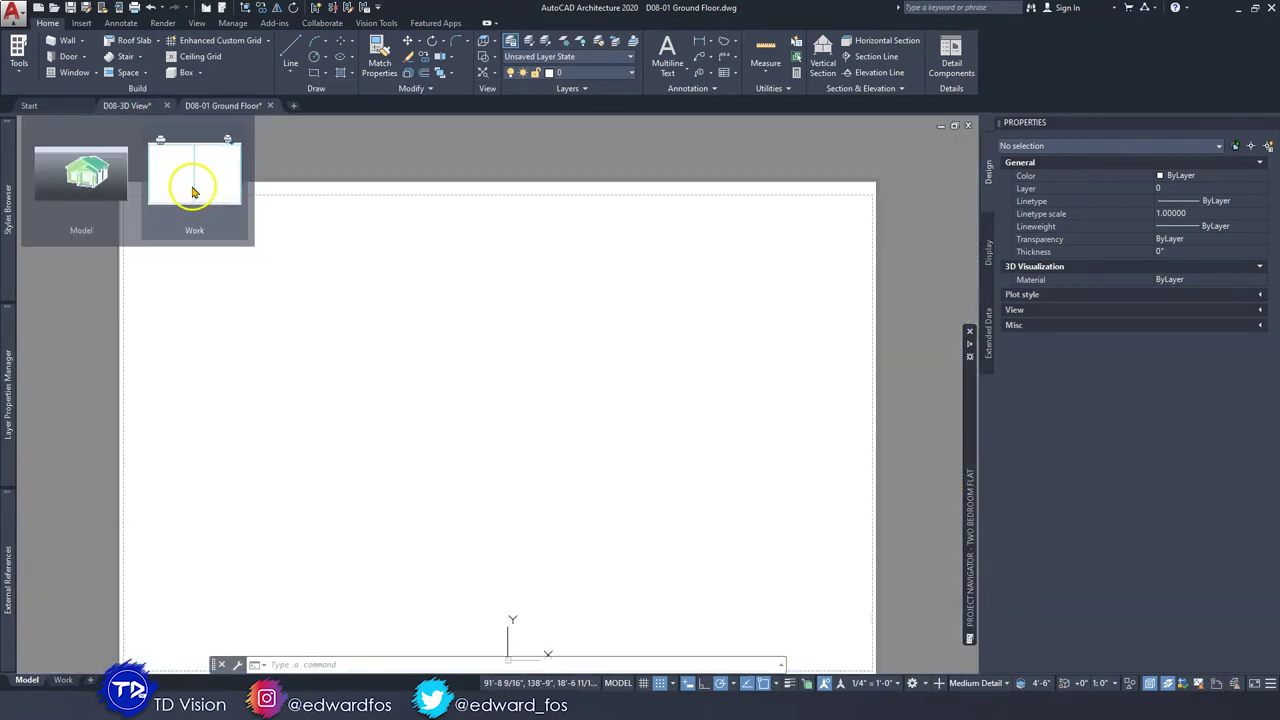
left_click(190, 188)
left_click(200, 106)
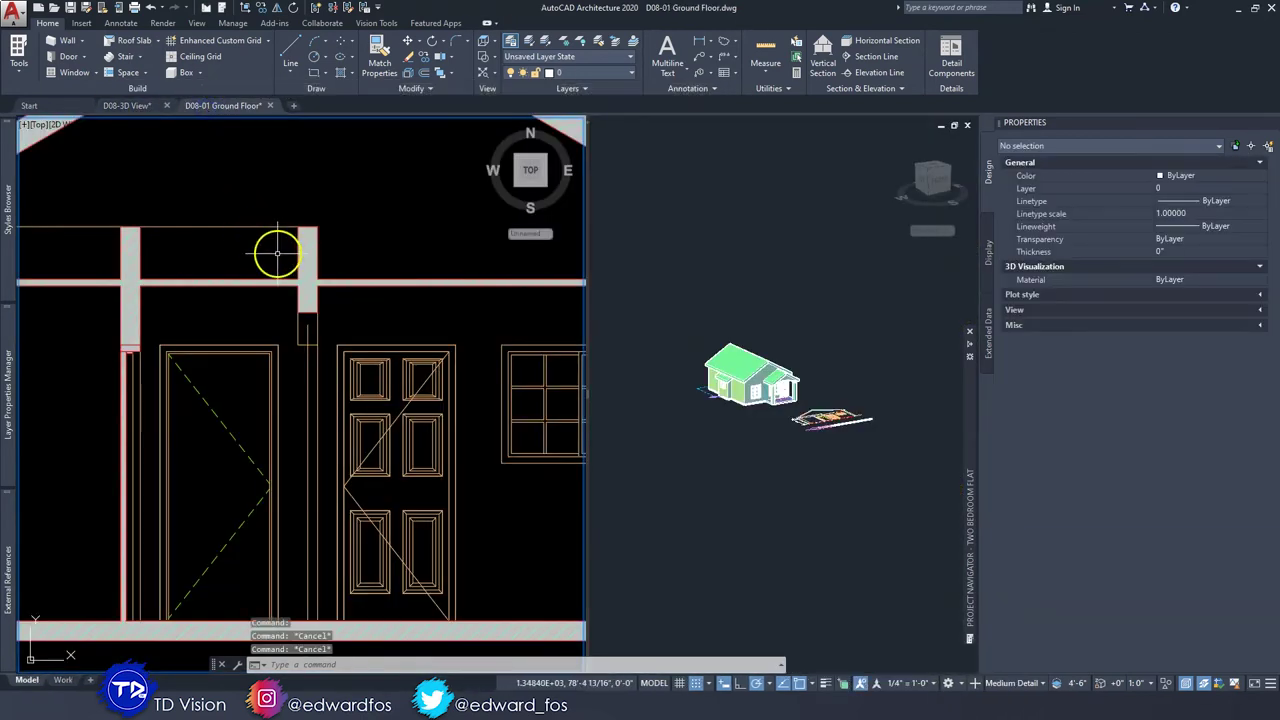
left_click(120, 106)
left_click(27, 680)
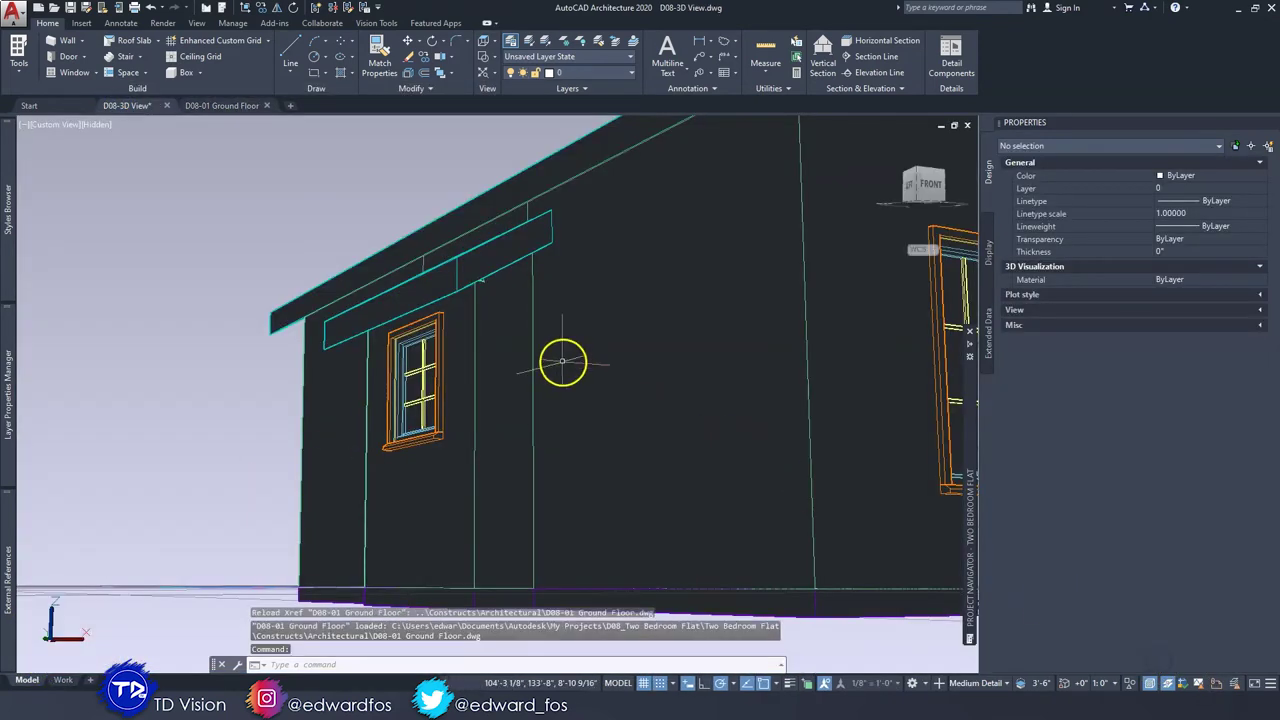
mouse_move(560, 360)
middle_mouse_down("shift")
mouse_move(563, 370)
mouse_move(594, 337)
middle_mouse_up("shift")
scroll(594, 337, "down", 5)
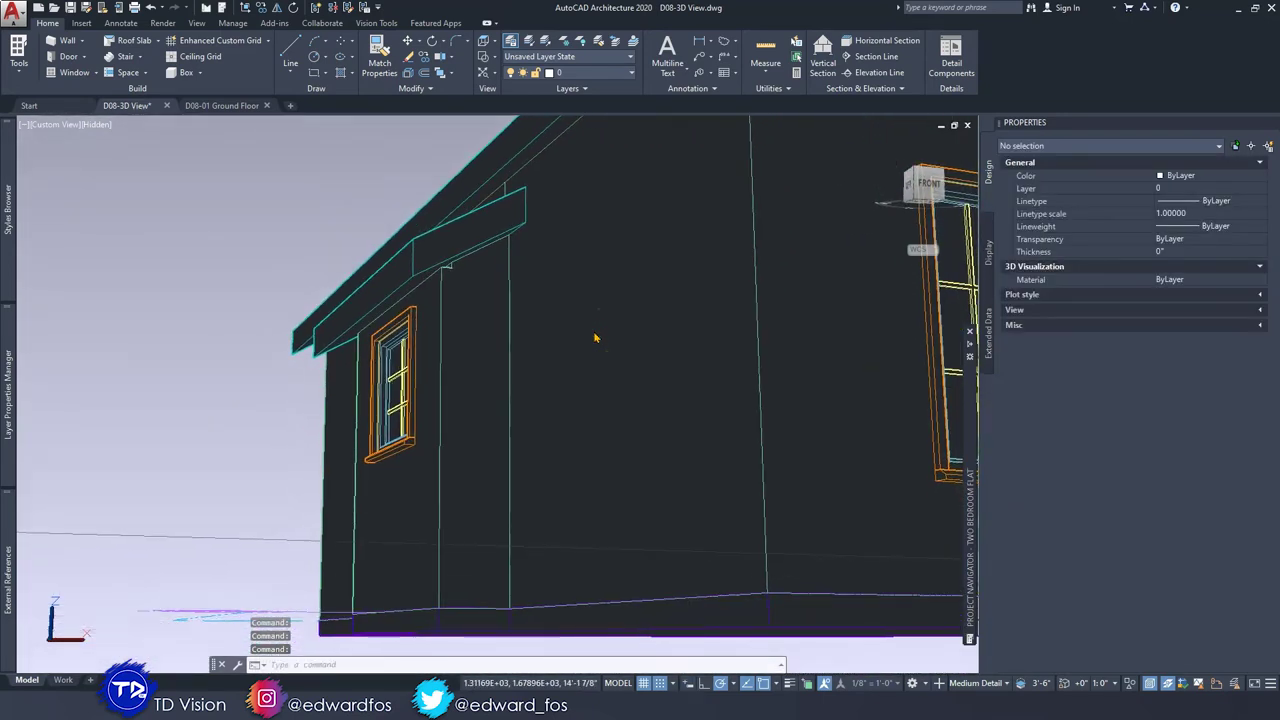
middle_click_drag(594, 337, 594, 337, "shift")
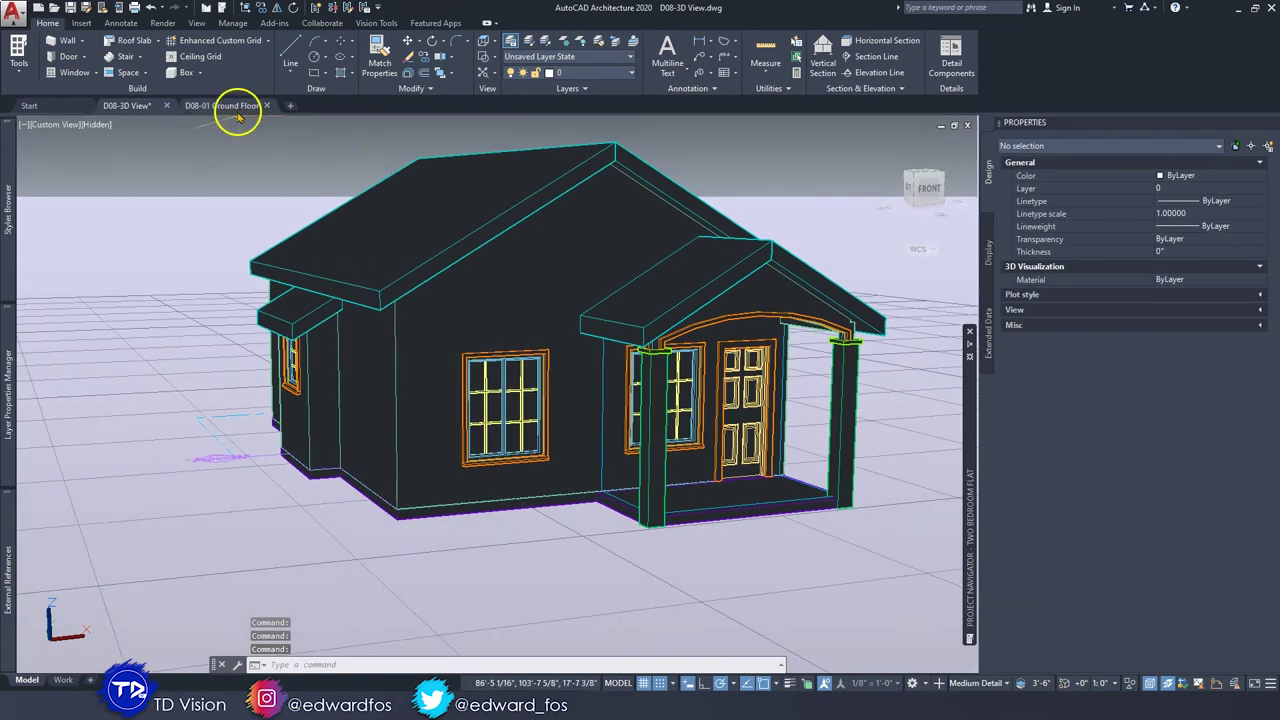
Delete the main roof from the D08-01 Ground Floor drawing.
left_click(232, 106)
left_click(434, 235)
key("Escape")
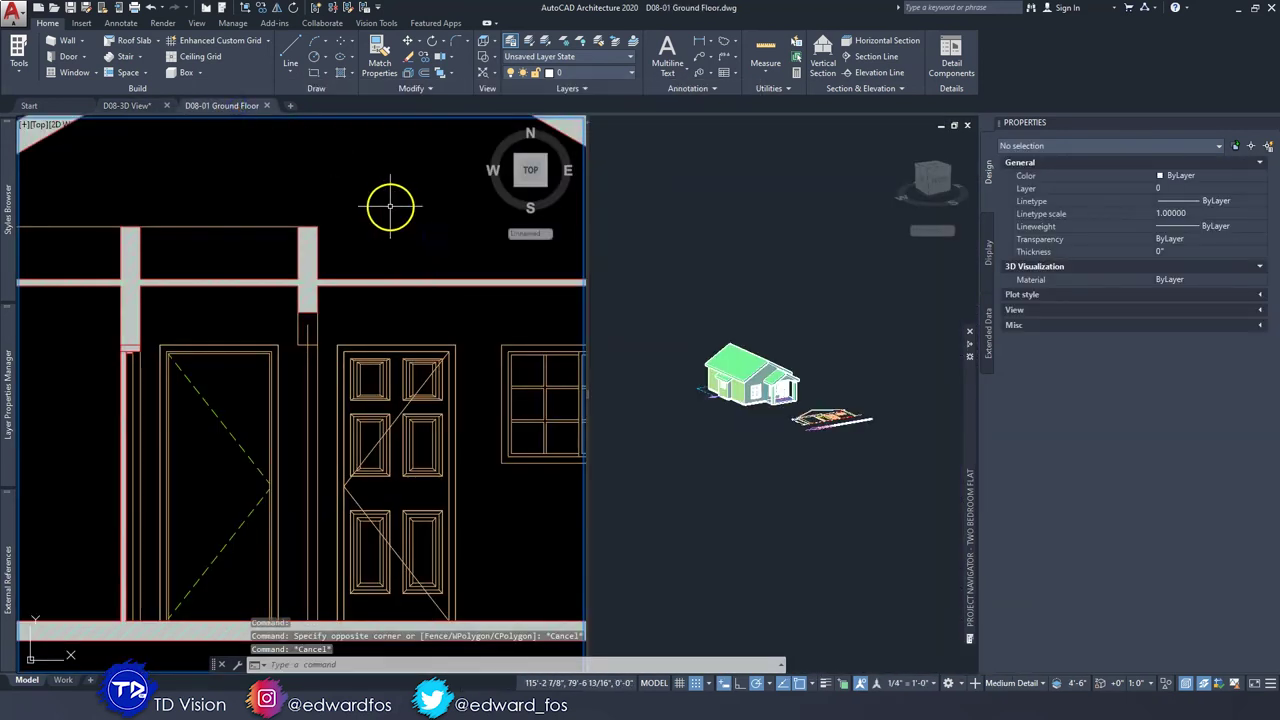
scroll(389, 206, "down", 6)
scroll(314, 210, "up", 4)
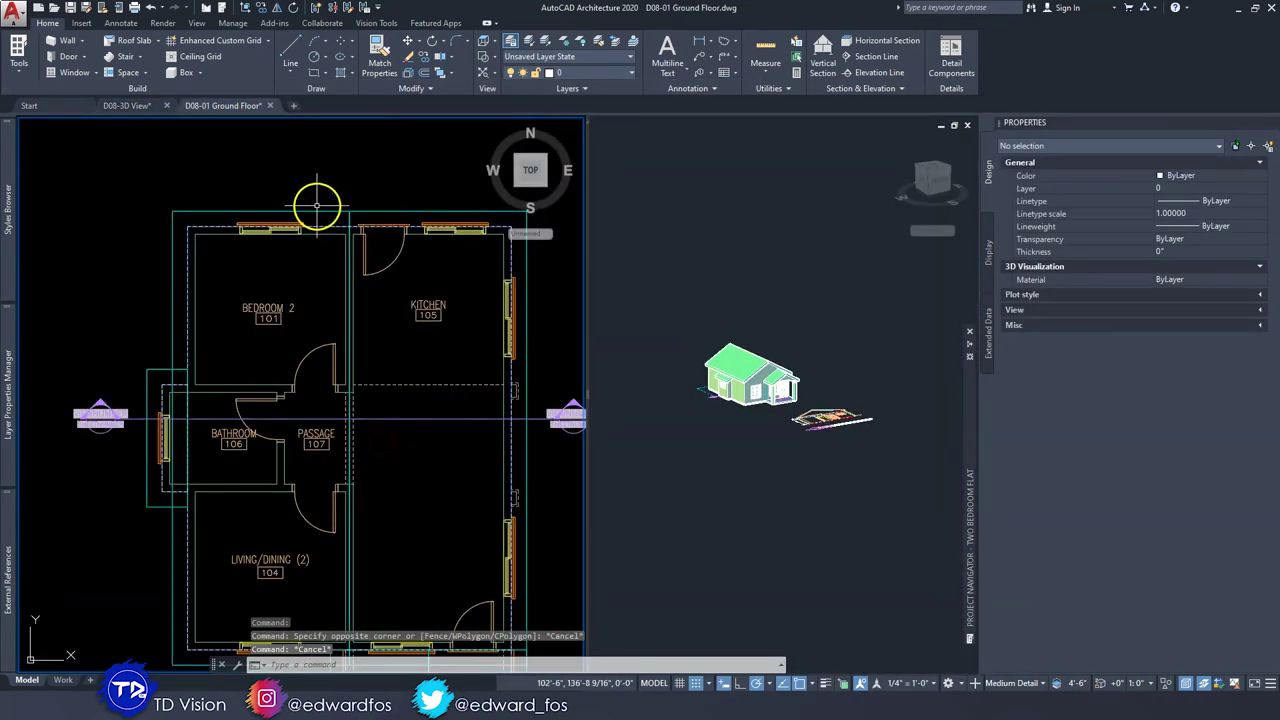
left_click(313, 209)
key("Delete")
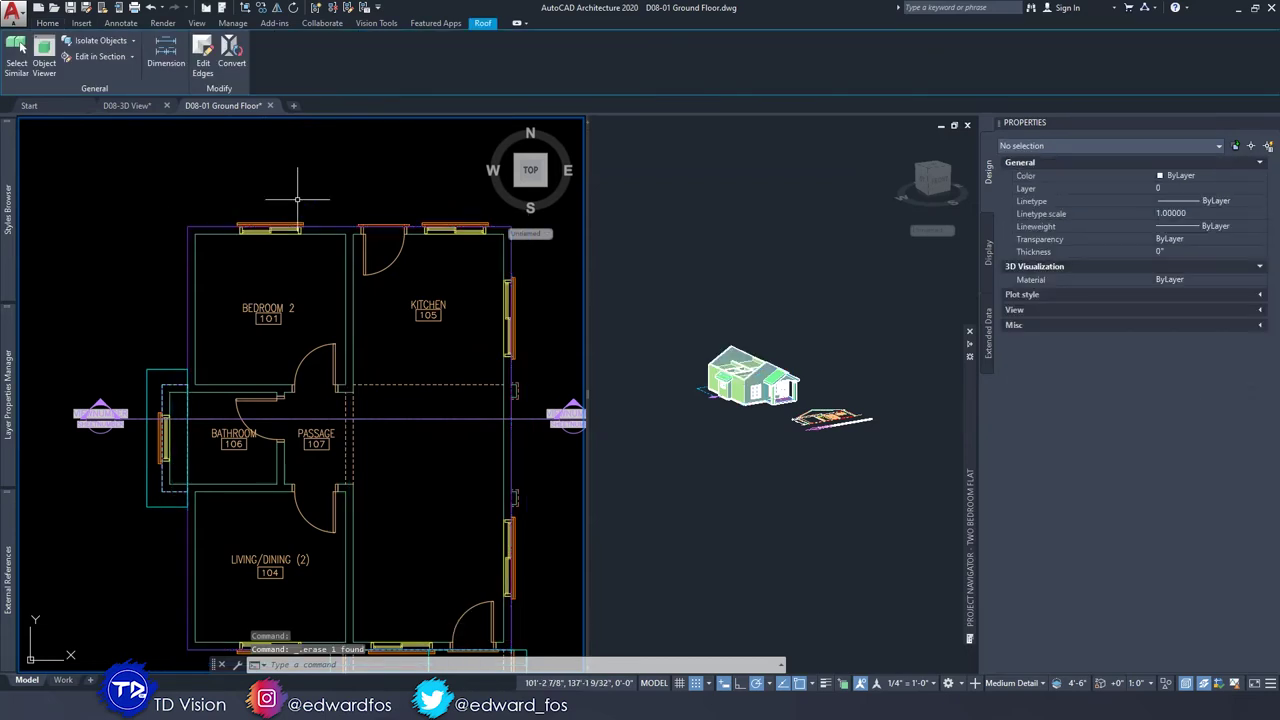
Delete the roofs over the bathroom bay and the front porch.
left_click(163, 410)
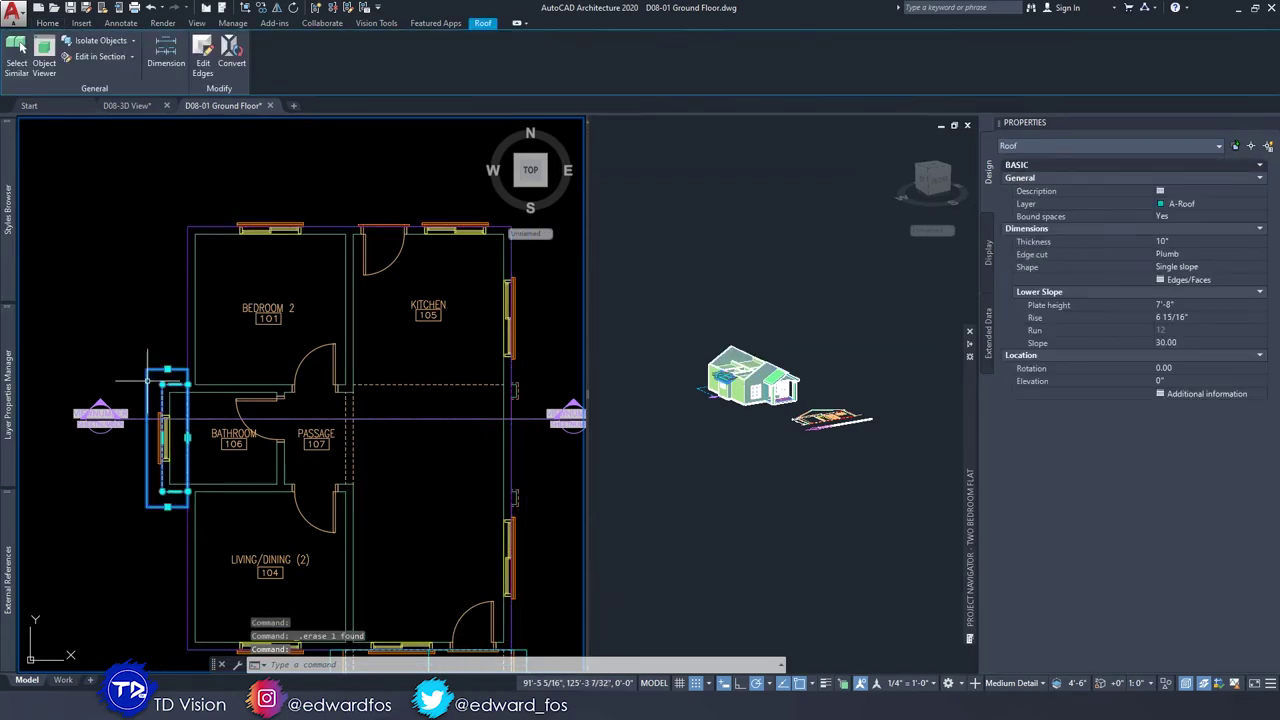
key("Delete")
middle_click_drag(345, 445, 279, 280)
left_click(460, 520)
key("Delete")
Flatten the raised gable tops of the main house and front porch walls.
left_click(650, 497)
scroll(741, 343, "up", 3)
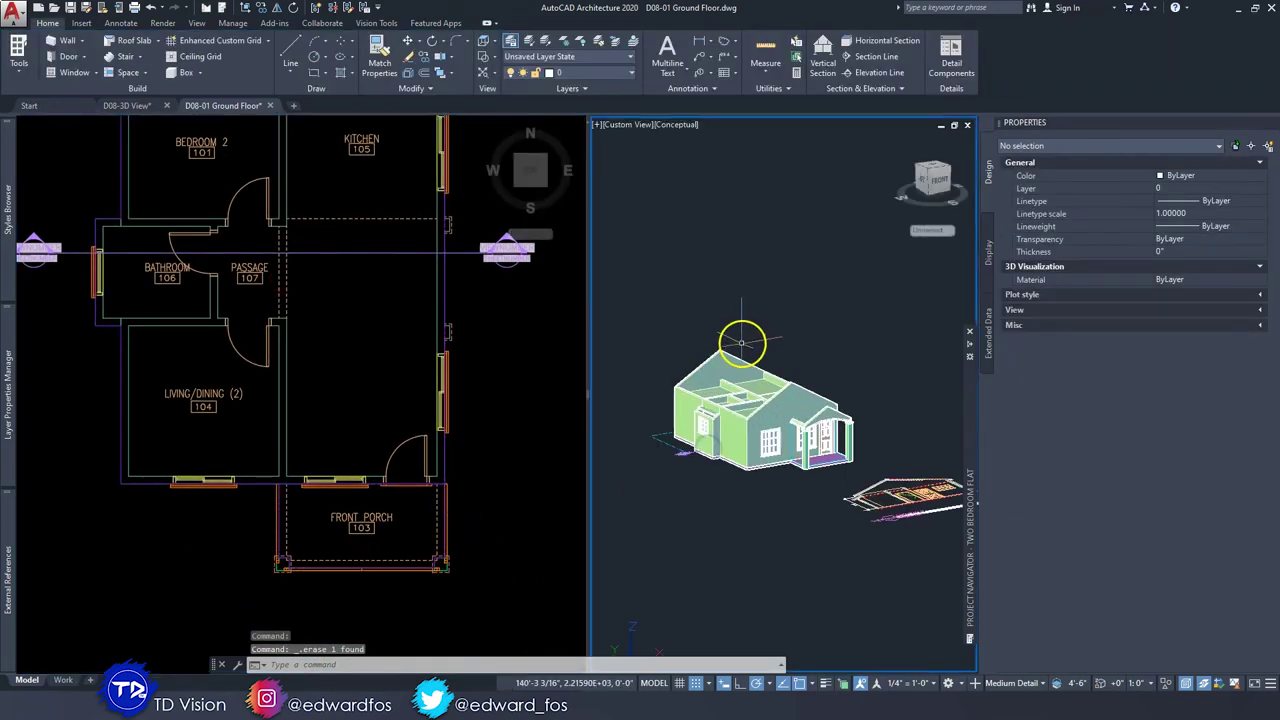
scroll(731, 380, "up", 3)
left_click(731, 357)
left_click(851, 411)
left_click(921, 451)
Examine the roofless walls in the ground floor plan and the 3D view.
mouse_move(393, 349)
middle_mouse_down()
mouse_move(406, 402)
mouse_move(386, 361)
middle_mouse_up()
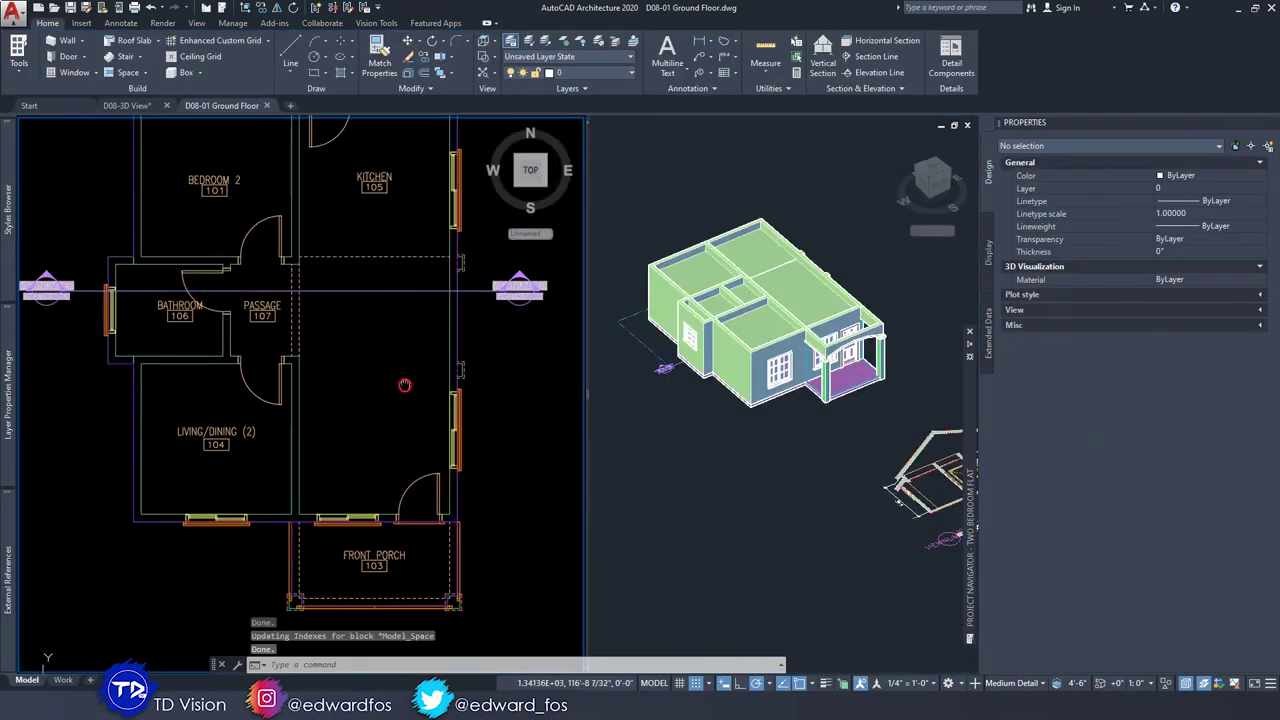
scroll(392, 349, "down", 2)
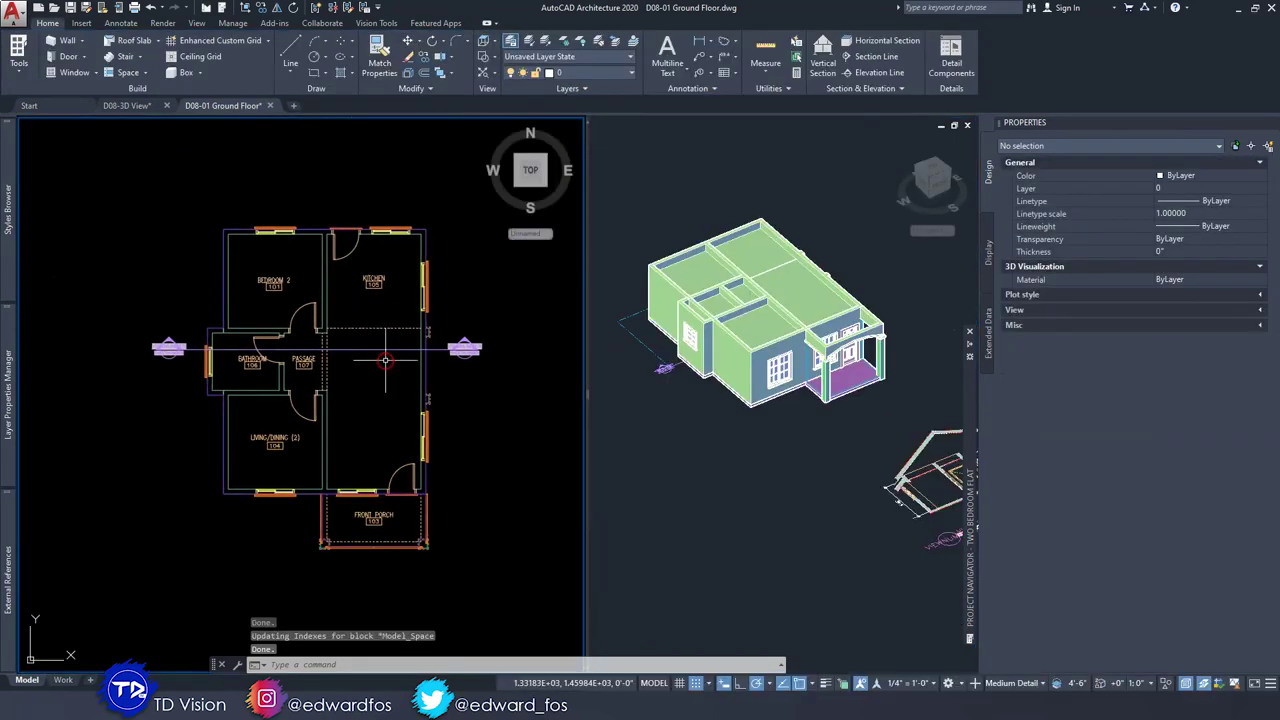
scroll(327, 402, "up", 2)
left_click(675, 418)
scroll(733, 320, "up", 2)
middle_click_drag(733, 322, 735, 358)
left_click(421, 411)
scroll(400, 362, "down", 3)
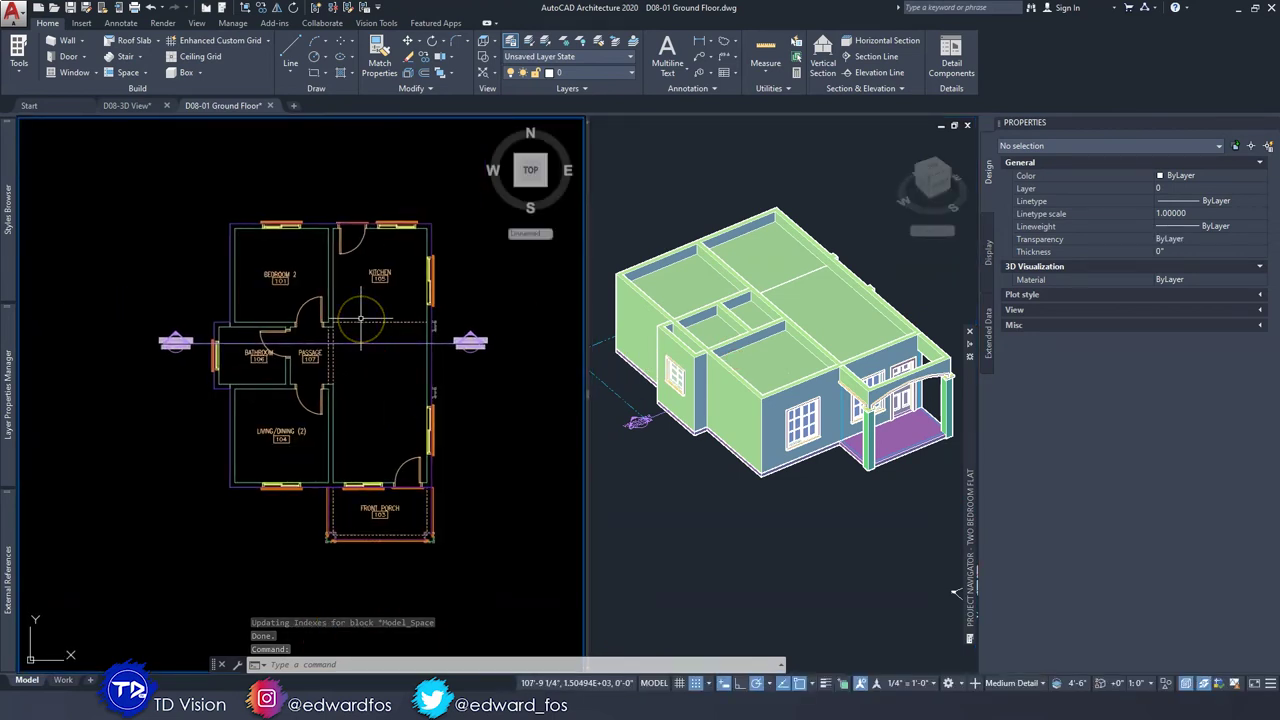
middle_click_drag(365, 362, 352, 355)
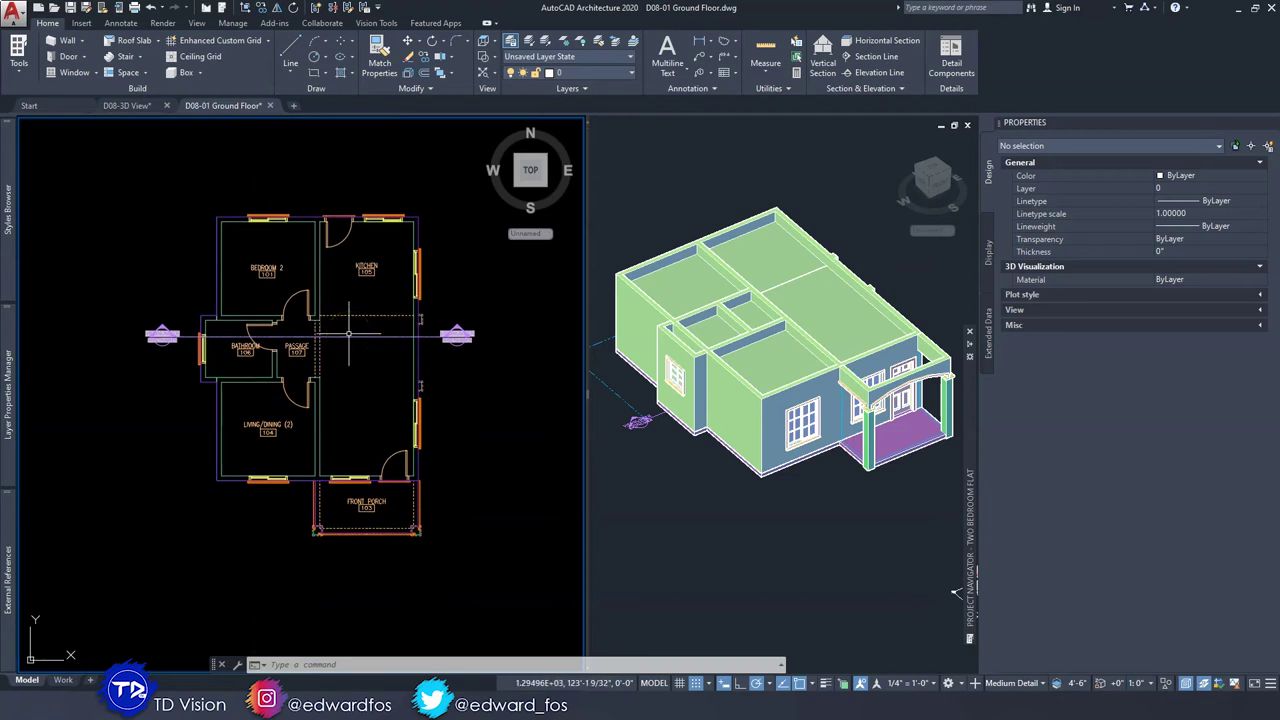
Start a new roof with a Plumb edge cut and a 10'-0" plate height.
left_click(158, 42)
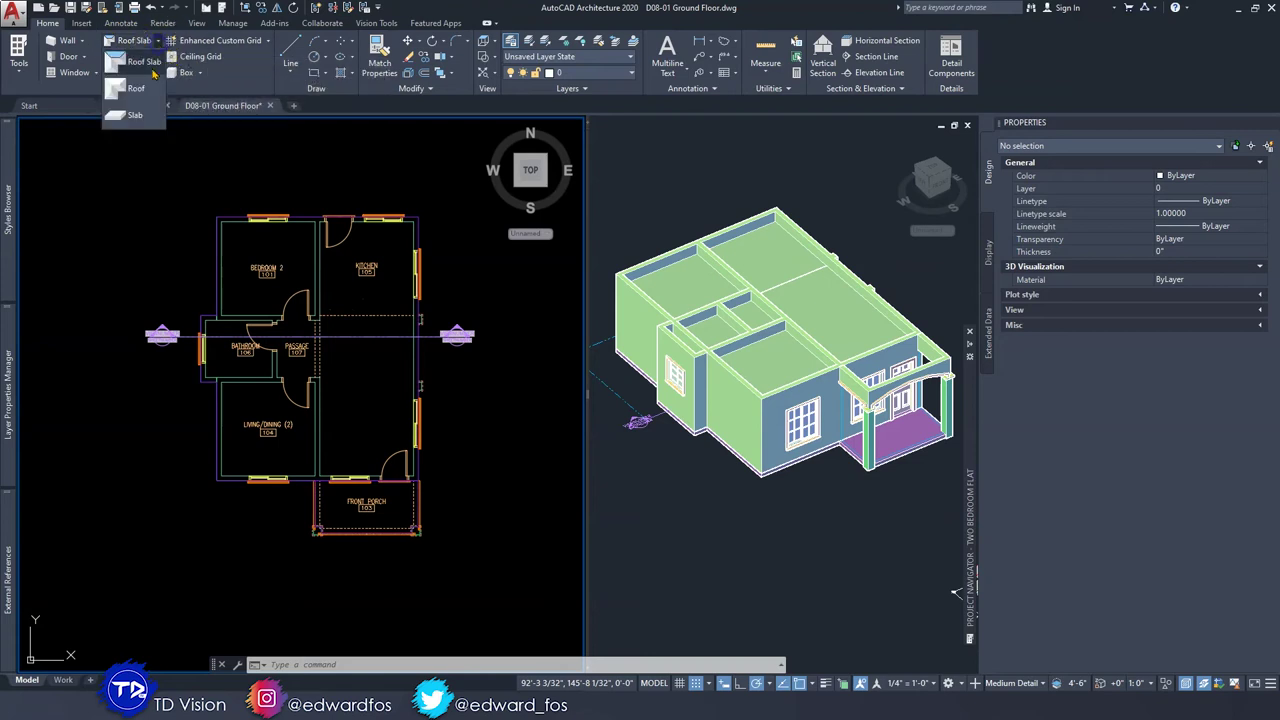
left_click(137, 87)
scroll(282, 212, "up", 4)
middle_click_drag(291, 214, 235, 216)
scroll(235, 216, "down", 2)
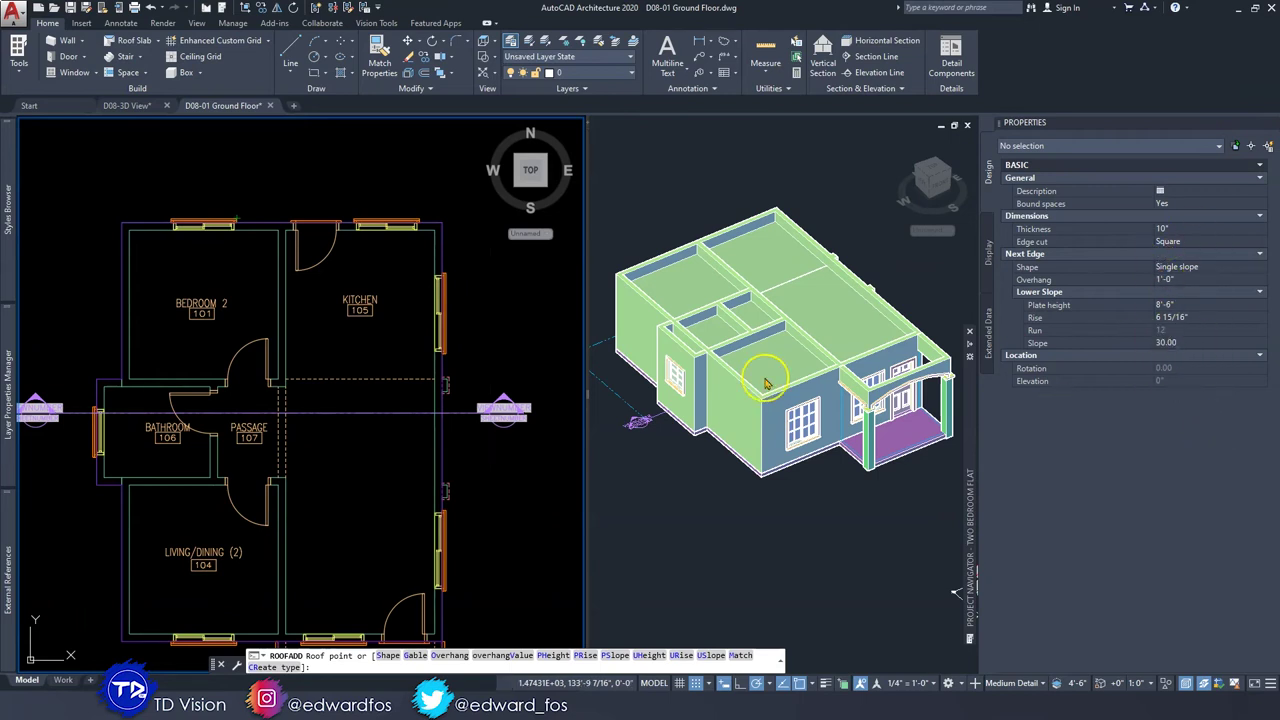
scroll(299, 398, "up", 2)
scroll(300, 396, "down", 2)
middle_click_drag(301, 394, 312, 413)
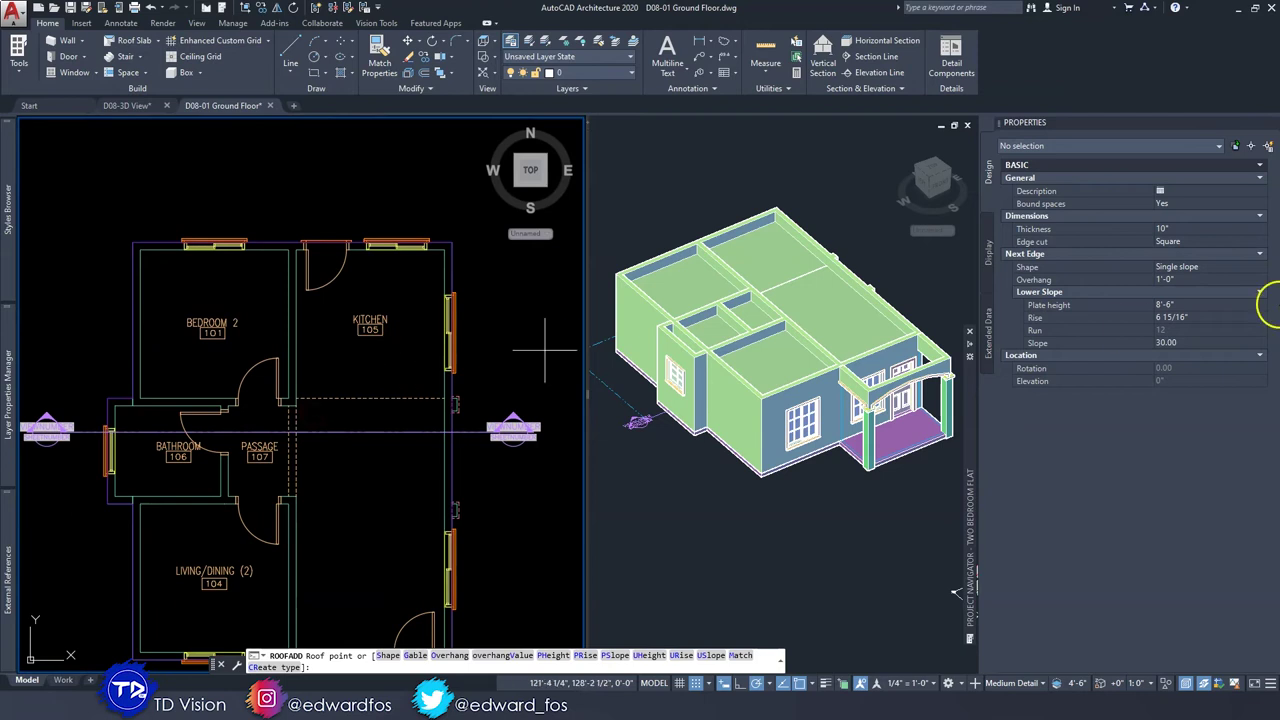
left_click(1190, 244)
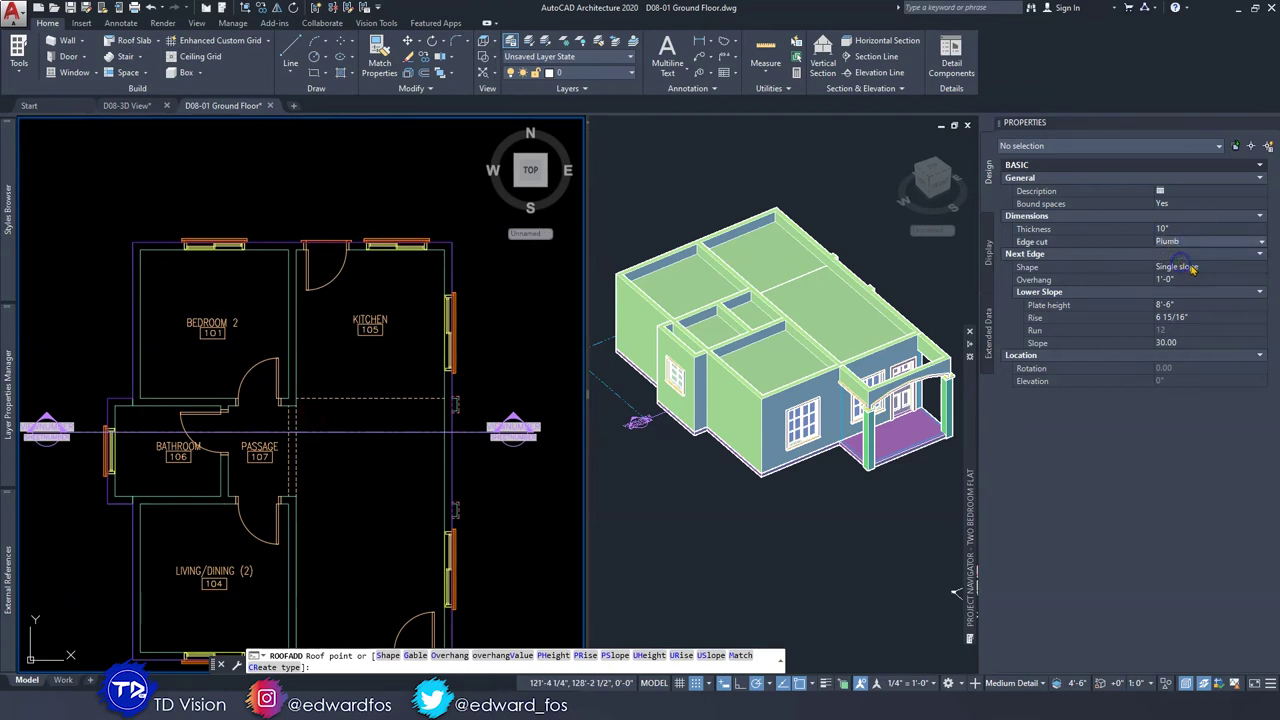
left_click(1188, 305)
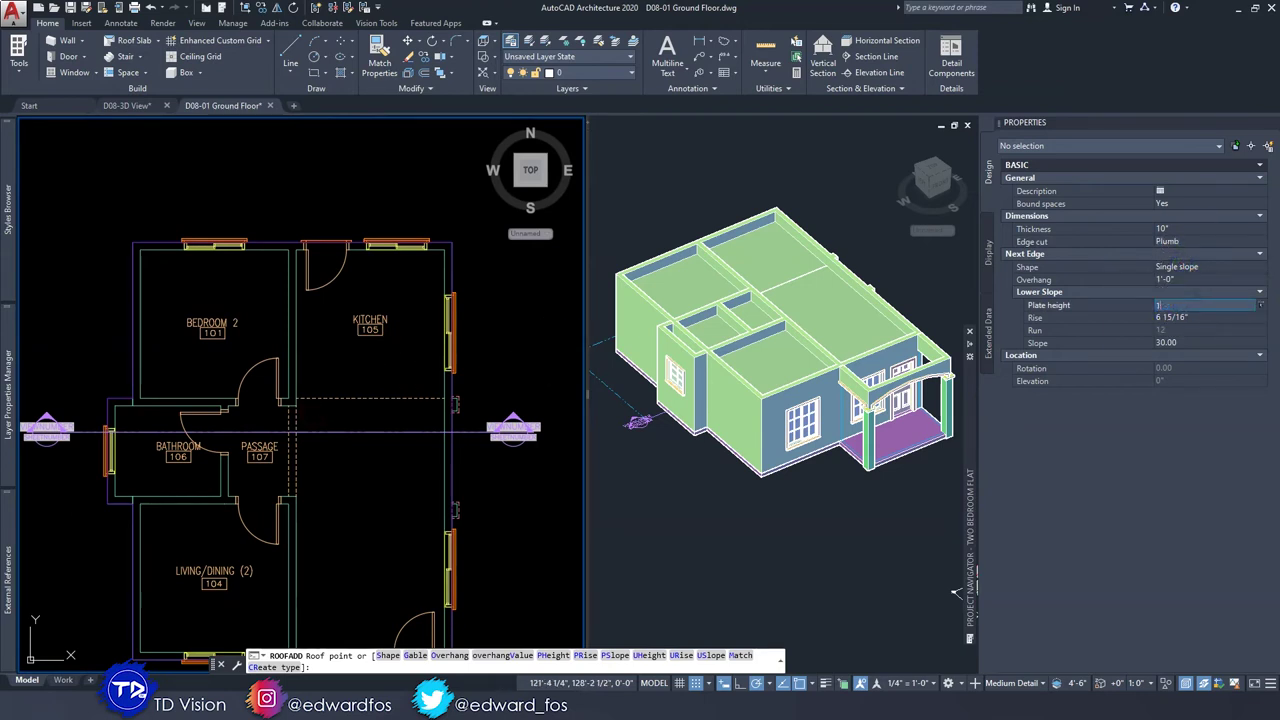
key("Tab")
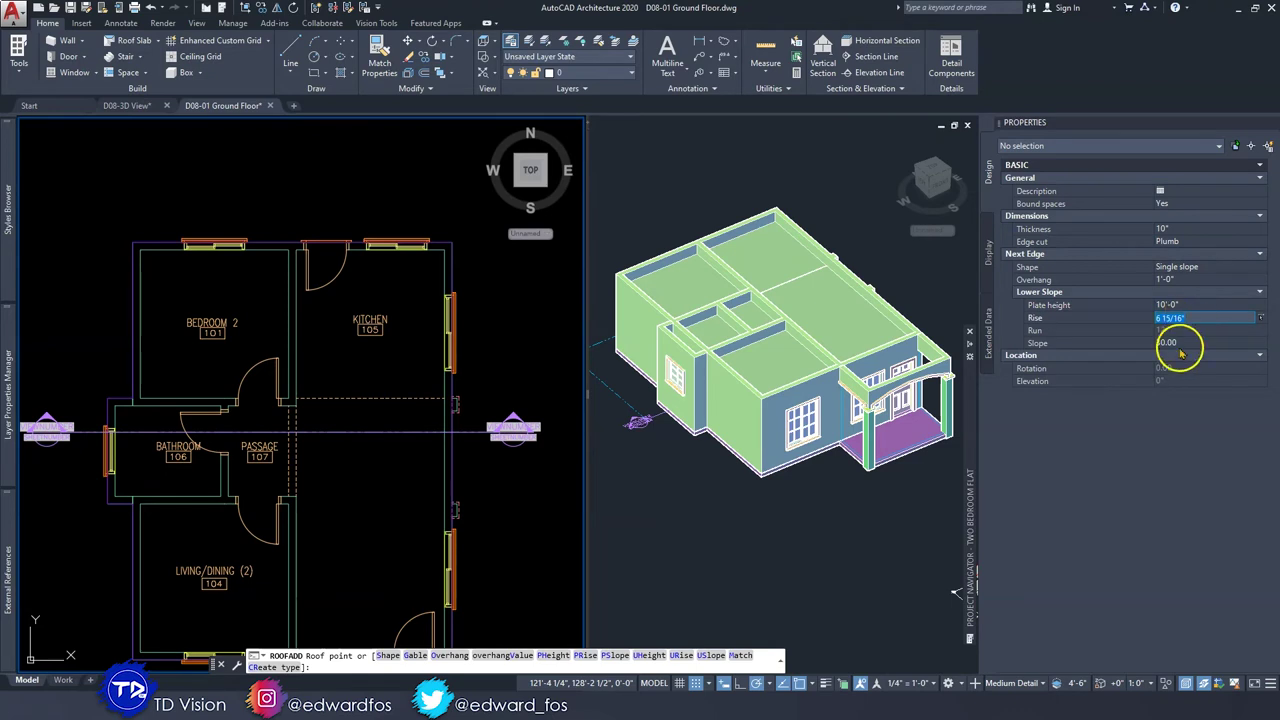
Lay out the roof's north edge as a Gable from the house's northwest corner to its northeast corner.
scroll(163, 229, "up", 2)
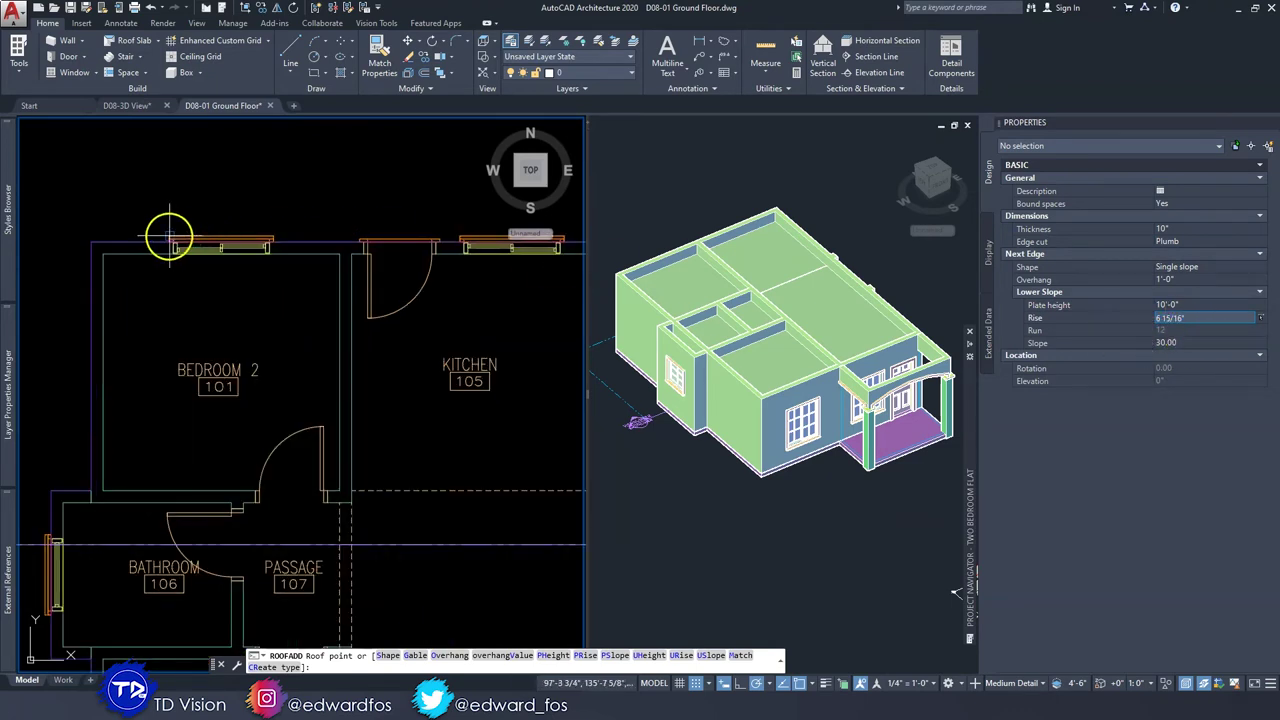
scroll(128, 234, "down", 2)
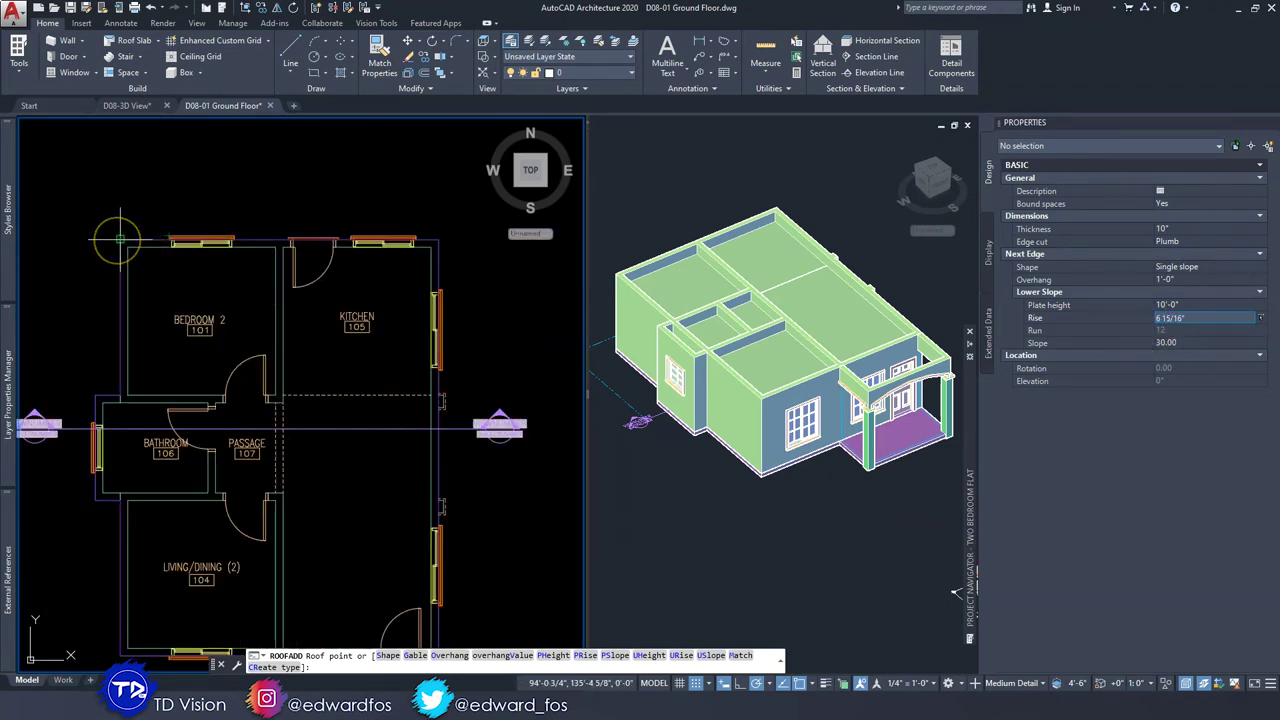
left_click(117, 240)
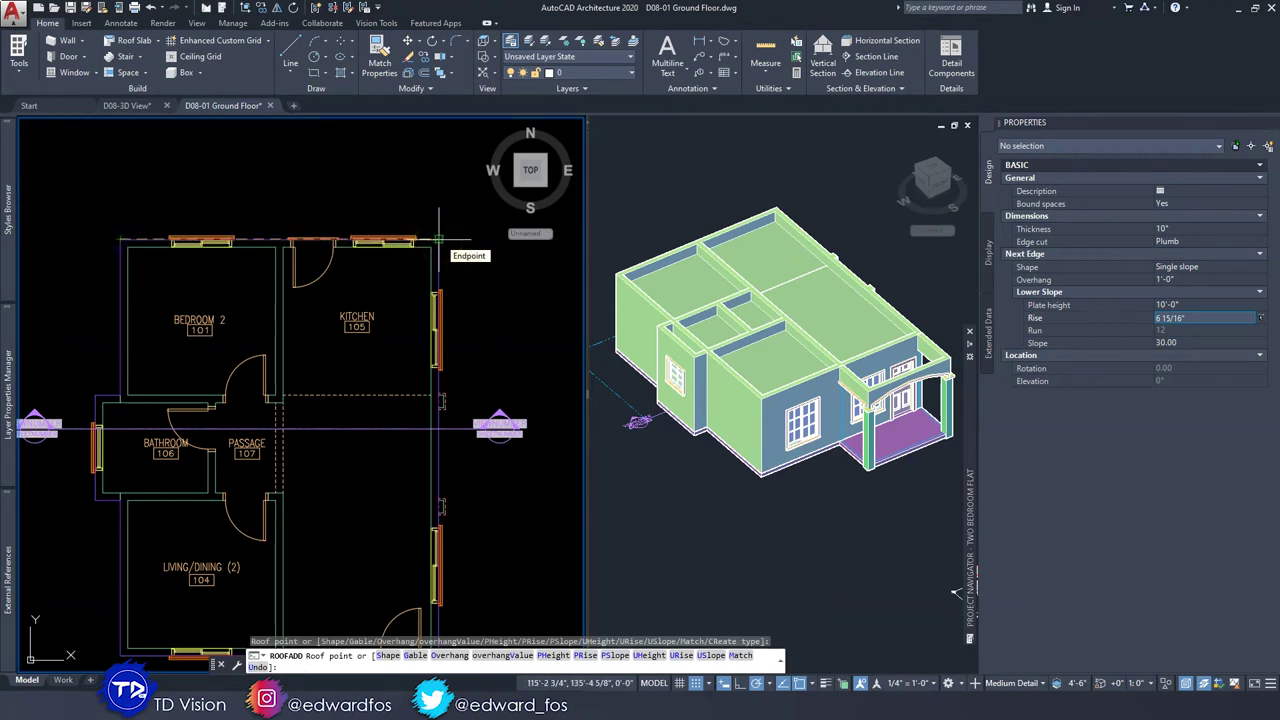
left_click(1218, 268)
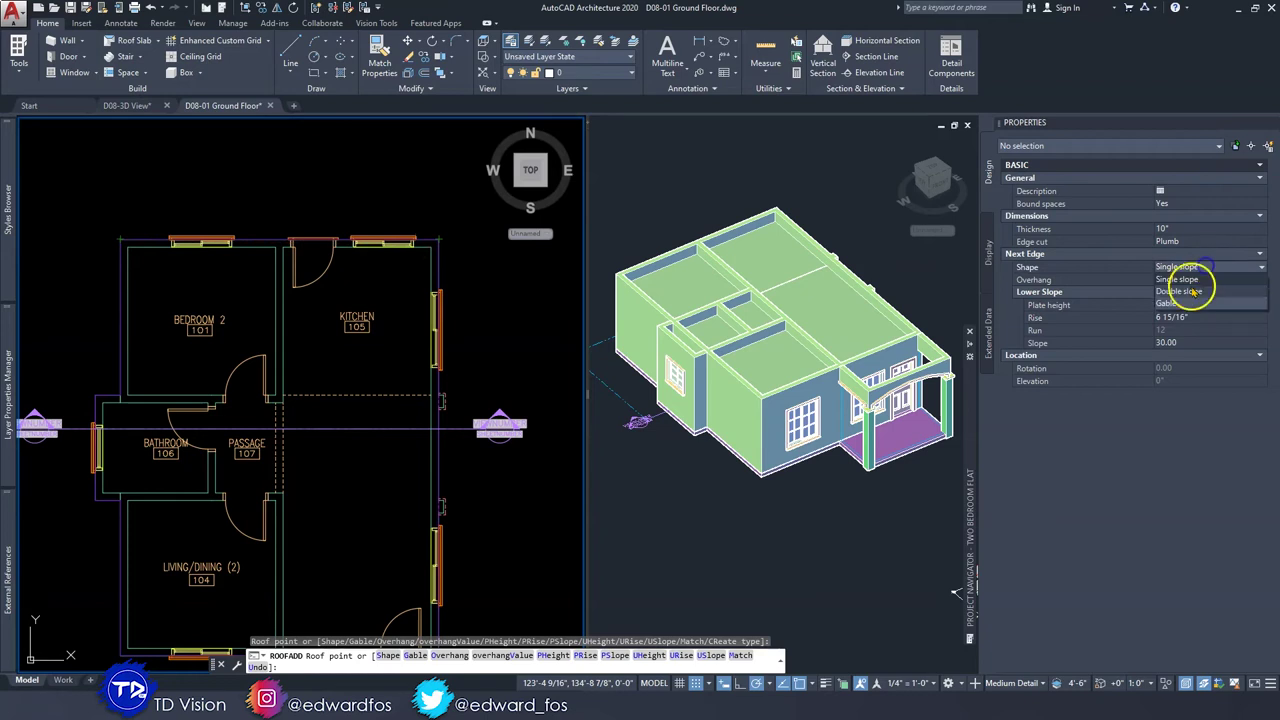
left_click(1185, 304)
scroll(423, 234, "up", 4)
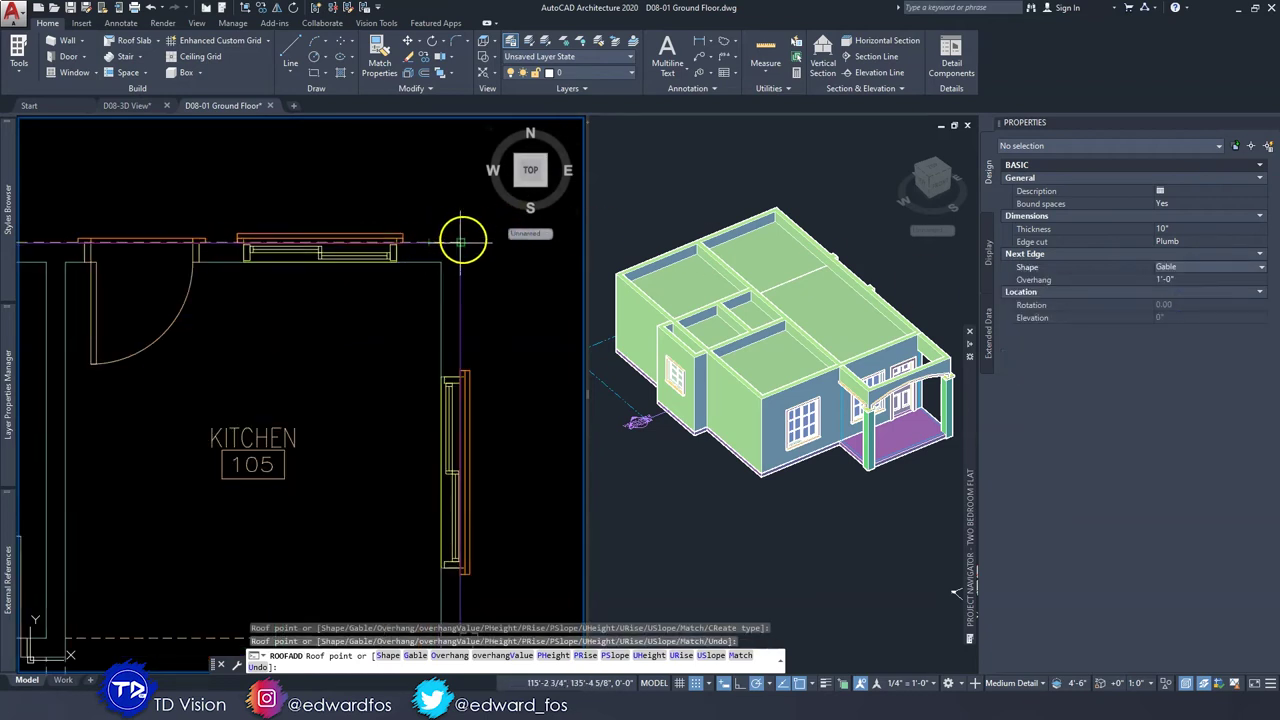
left_click(466, 234)
Add a Single slope roof edge along the east side down to the front porch's southeast corner.
scroll(460, 270, "down", 4)
middle_click_drag(462, 272, 425, 174)
middle_click_drag(439, 342, 425, 241)
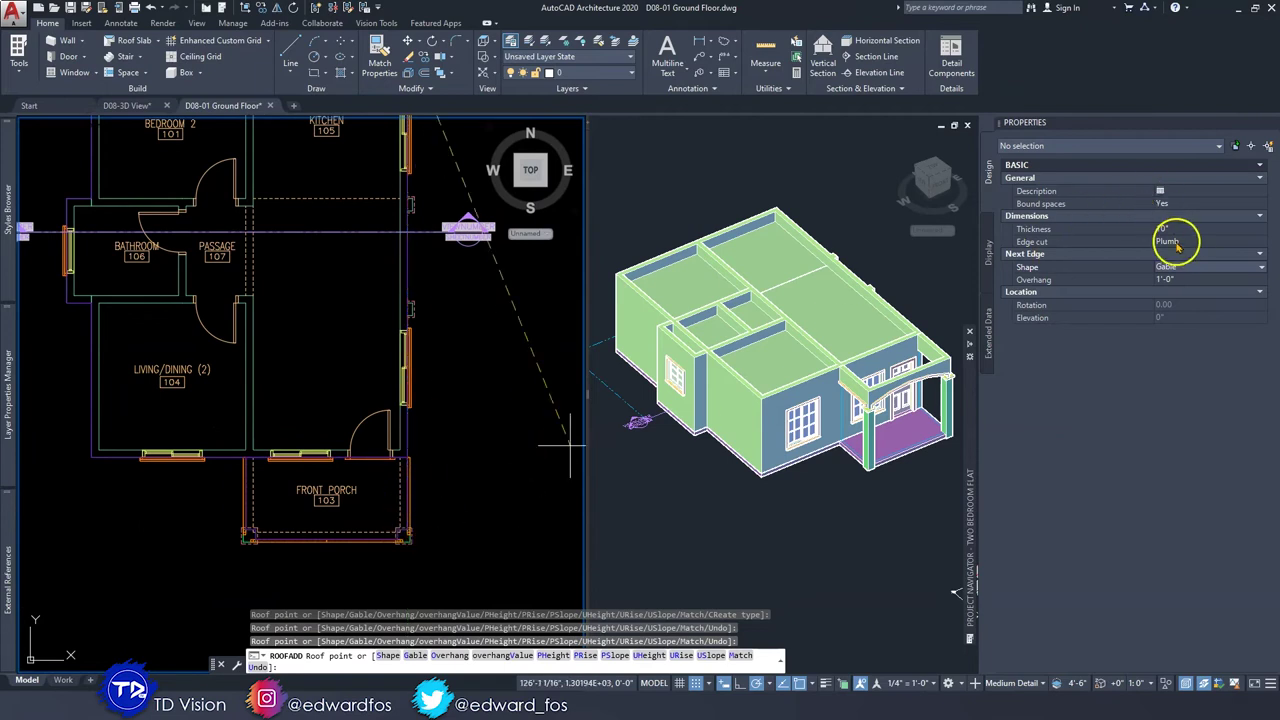
left_click(1180, 280)
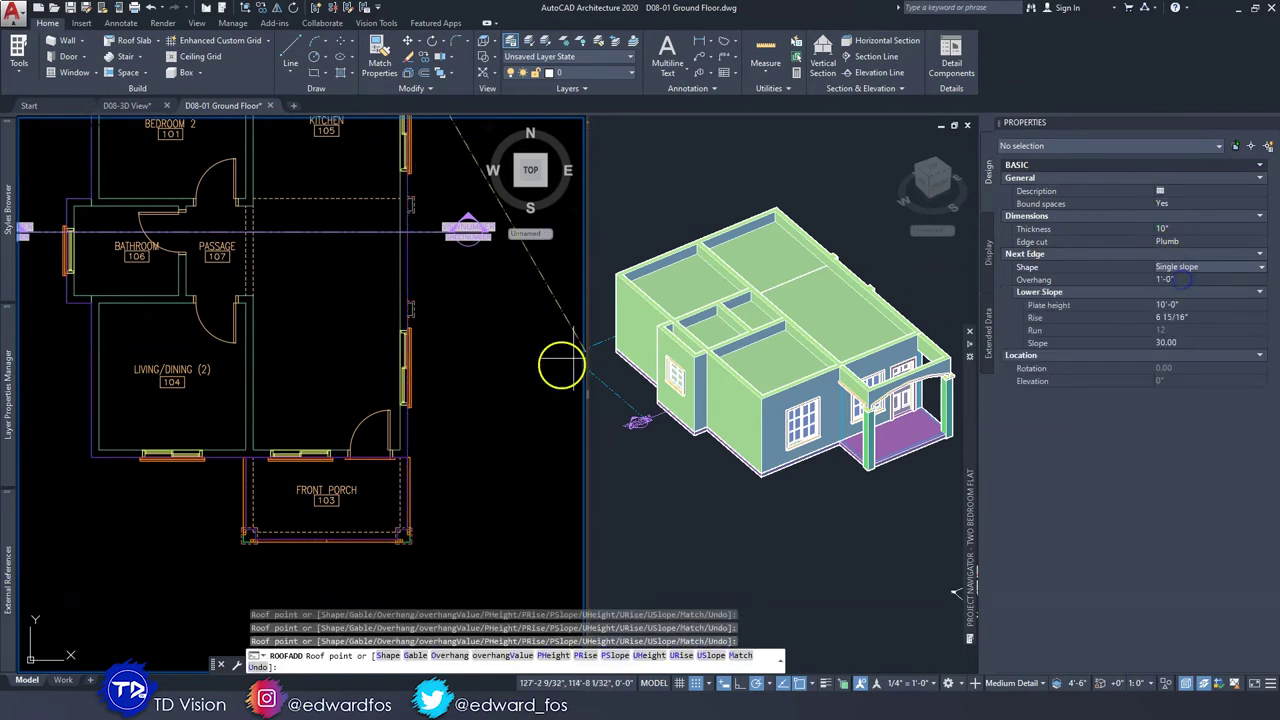
scroll(437, 506, "up", 5)
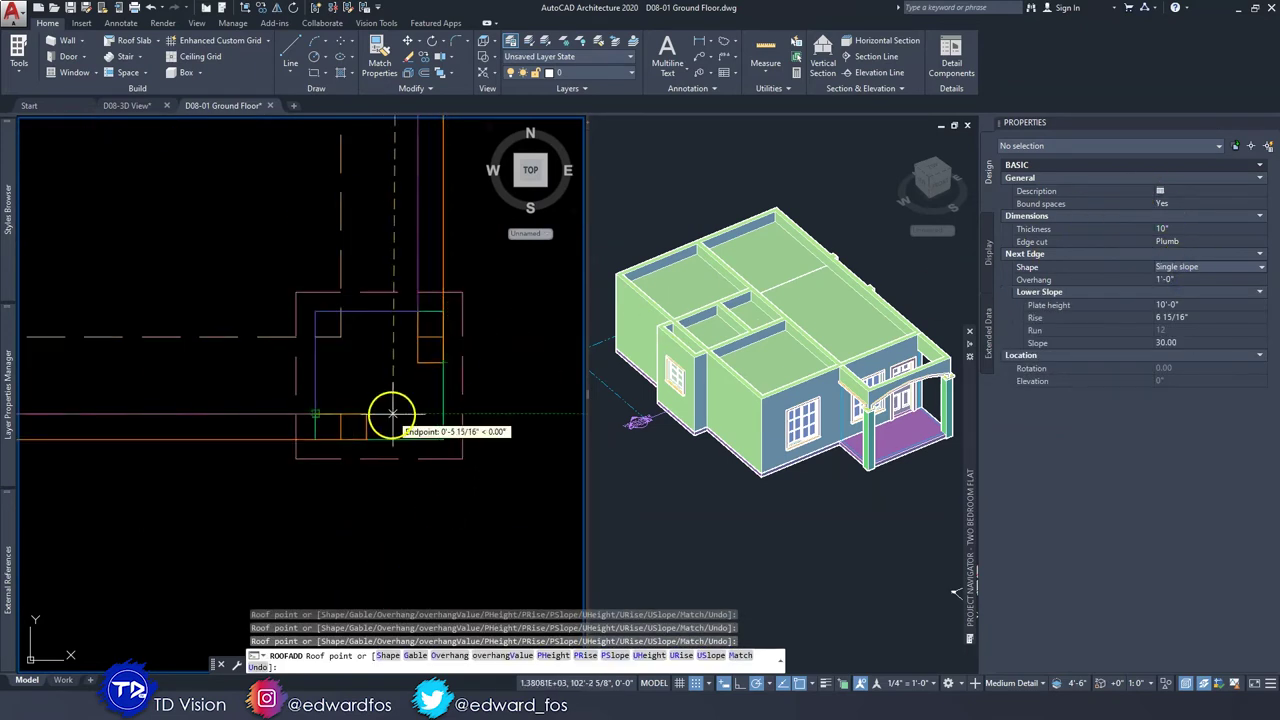
left_click(413, 415)
Add a Gable roof edge across the porch front to its southwest corner with Ortho on.
scroll(413, 415, "down", 5)
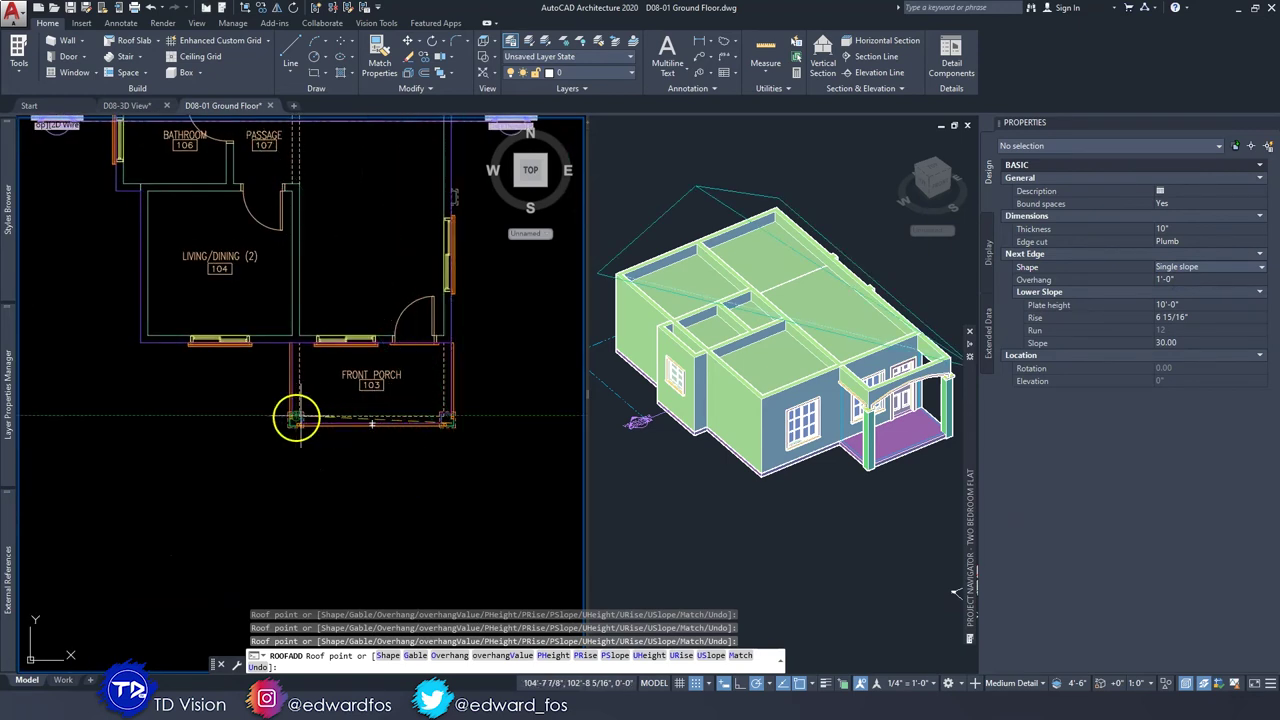
left_click(1180, 268)
left_click(1171, 294)
scroll(272, 396, "up", 4)
scroll(328, 457, "up", 5)
key("F8")
left_click(297, 397)
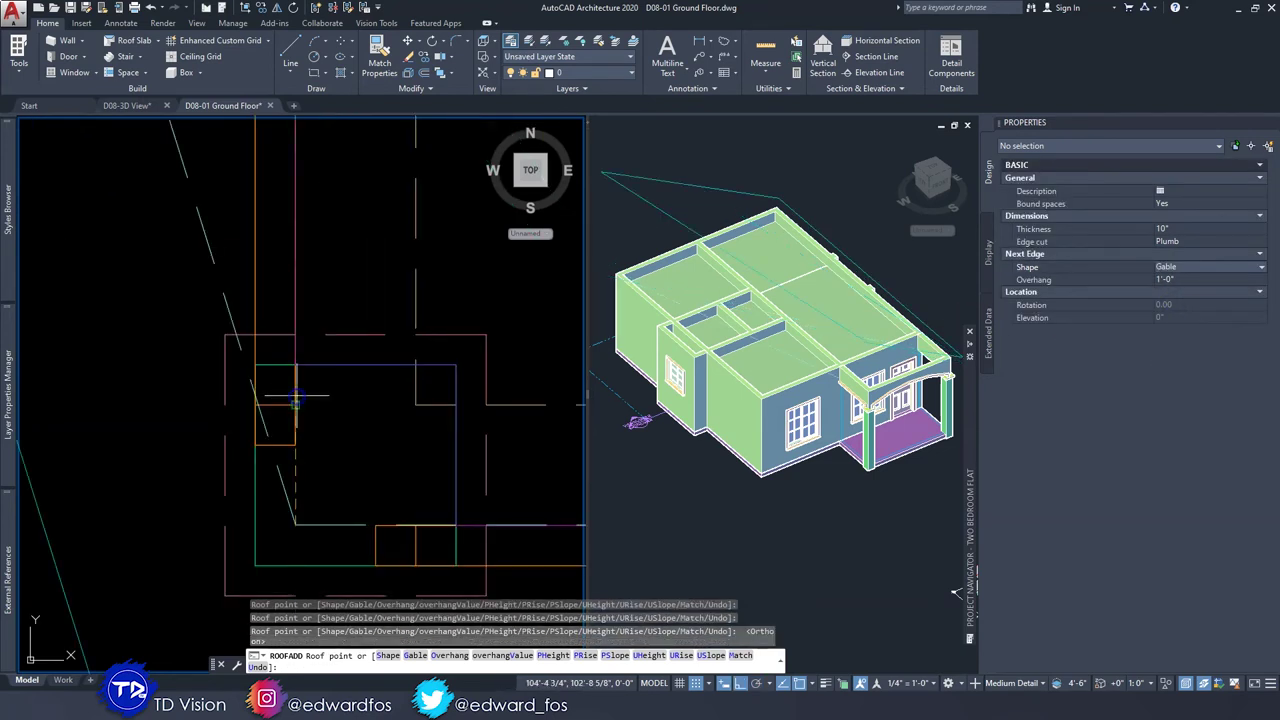
Add a Single slope edge along the porch's west side and a Gable edge along the front wall to the house's southwest corner.
scroll(297, 397, "down", 5)
left_click(1180, 268)
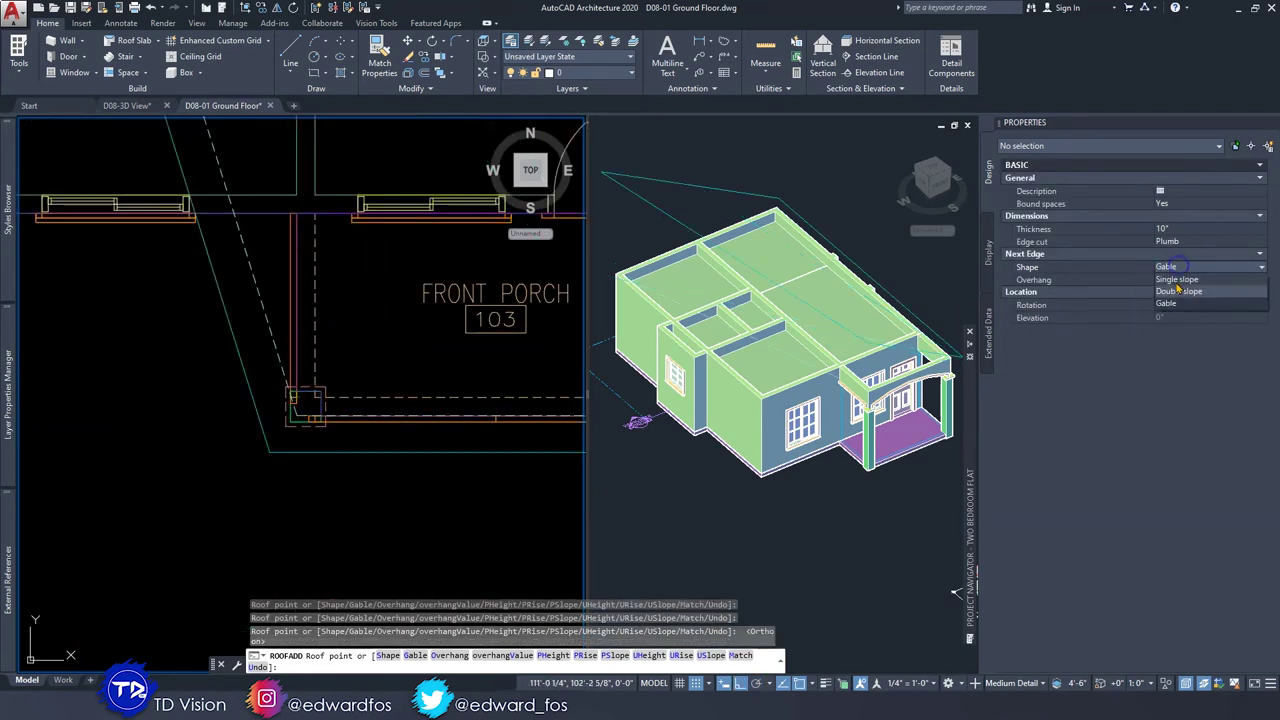
left_click(1176, 280)
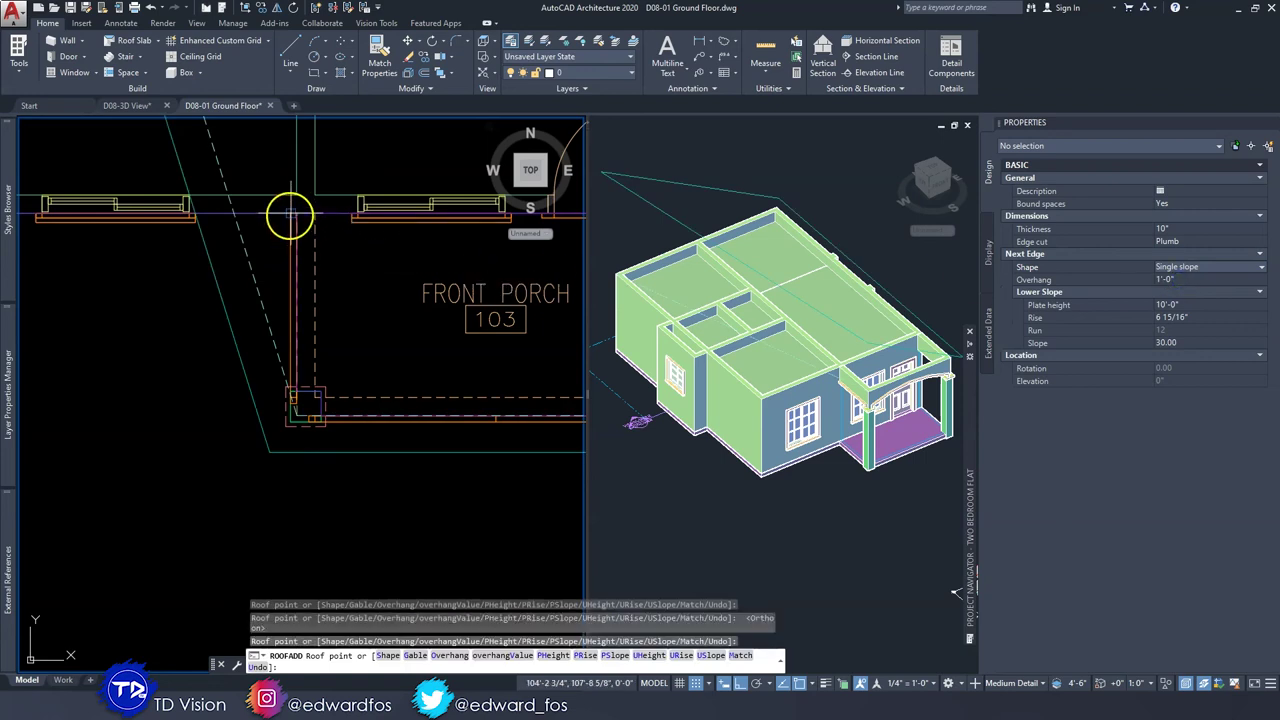
scroll(300, 211, "down", 2)
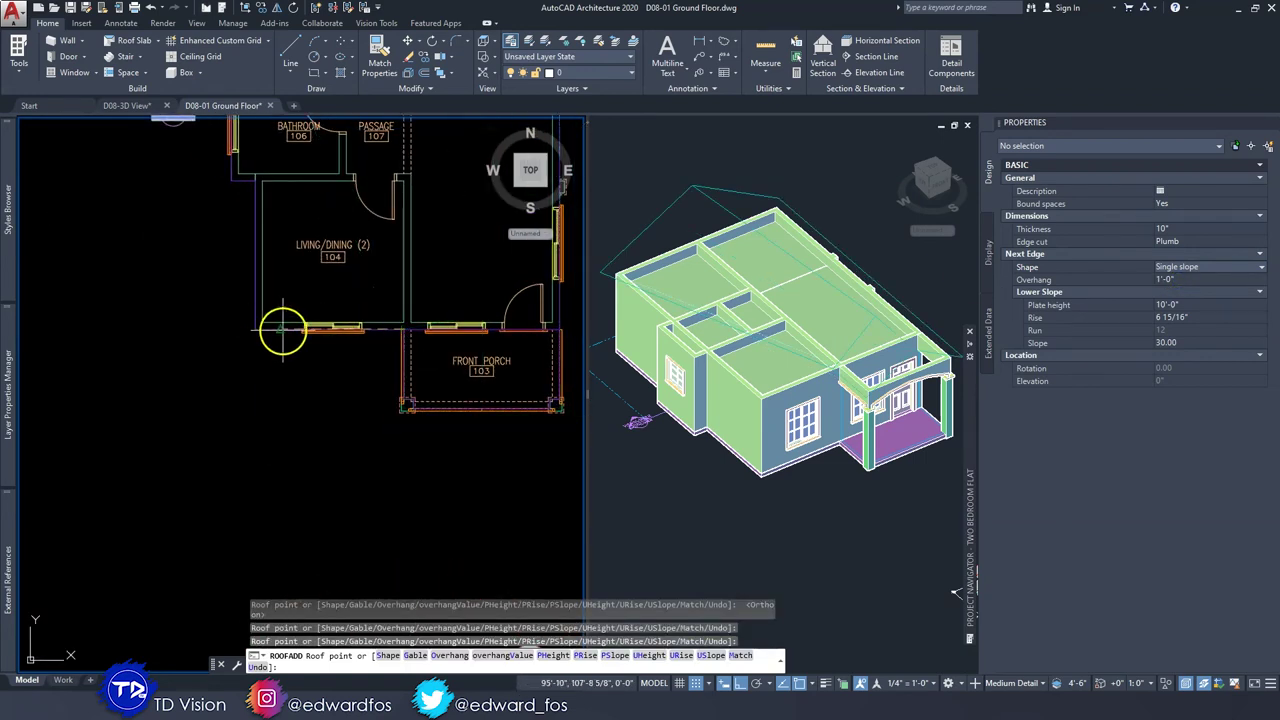
left_click(1170, 268)
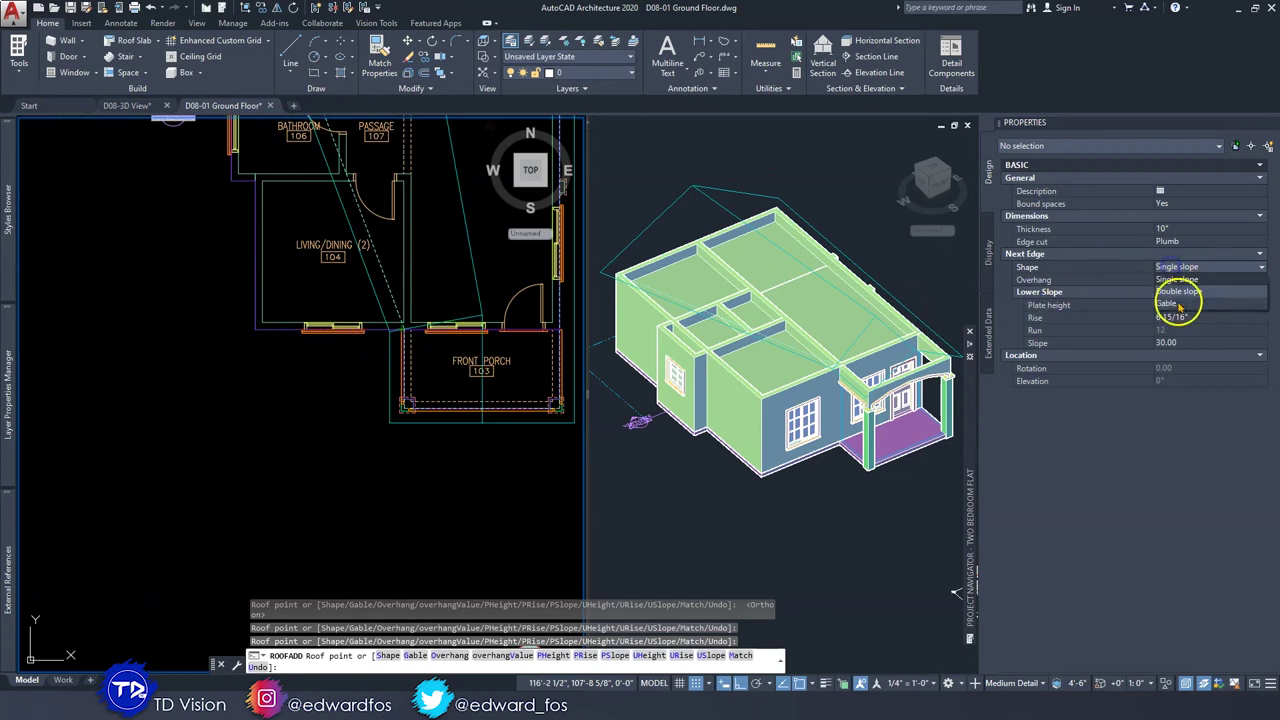
left_click(1176, 282)
scroll(250, 324, "up", 4)
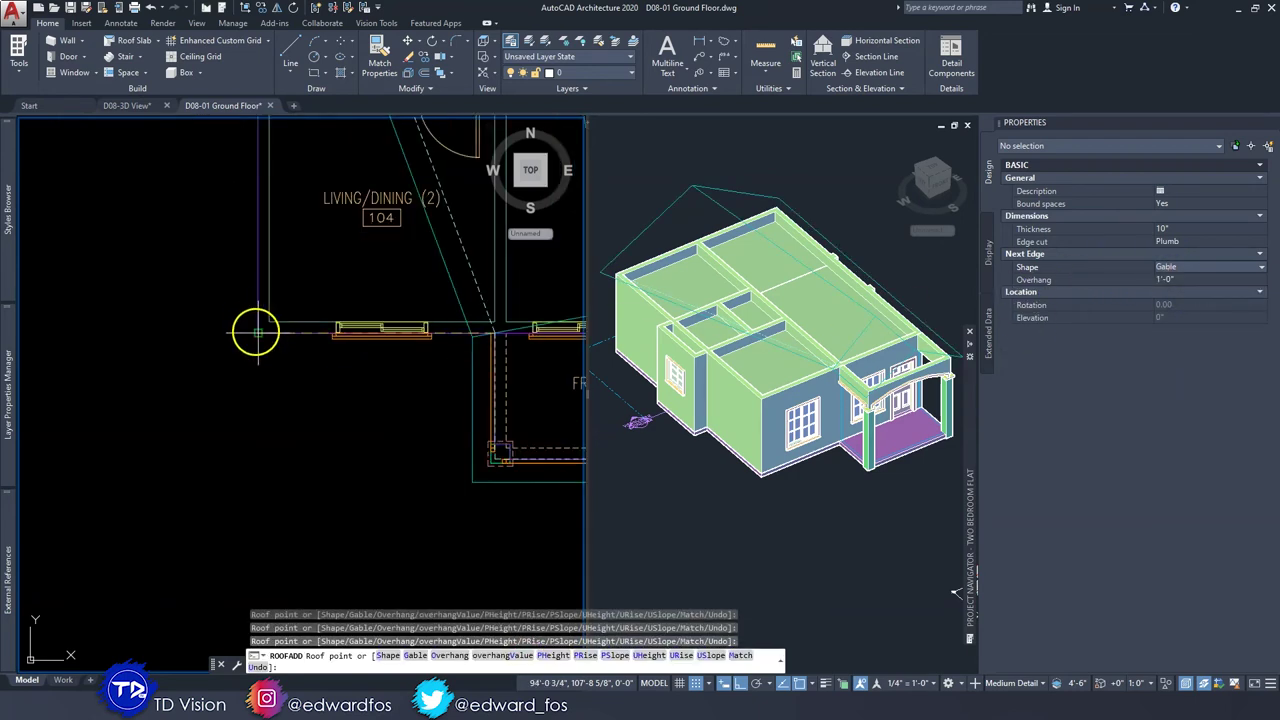
Add a Single slope roof edge along the west wall from the southwest corner up to the bathroom bay.
scroll(262, 330, "down", 6)
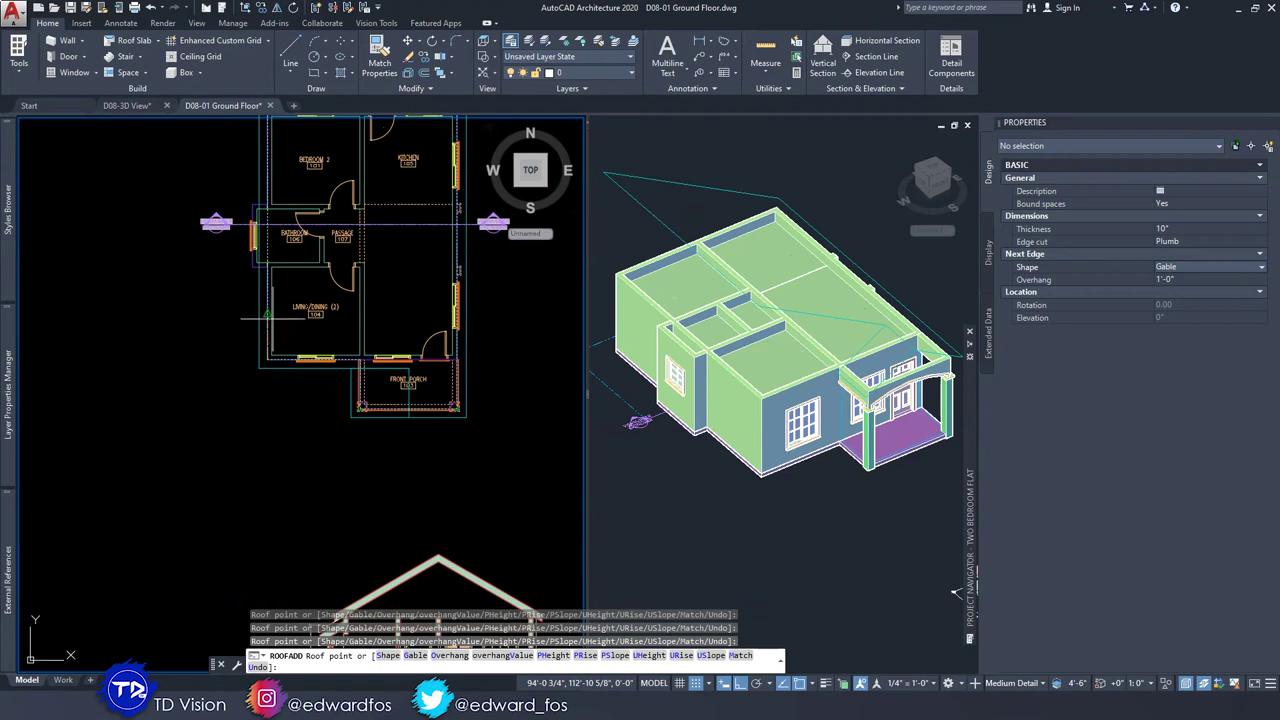
scroll(343, 363, "up", 5)
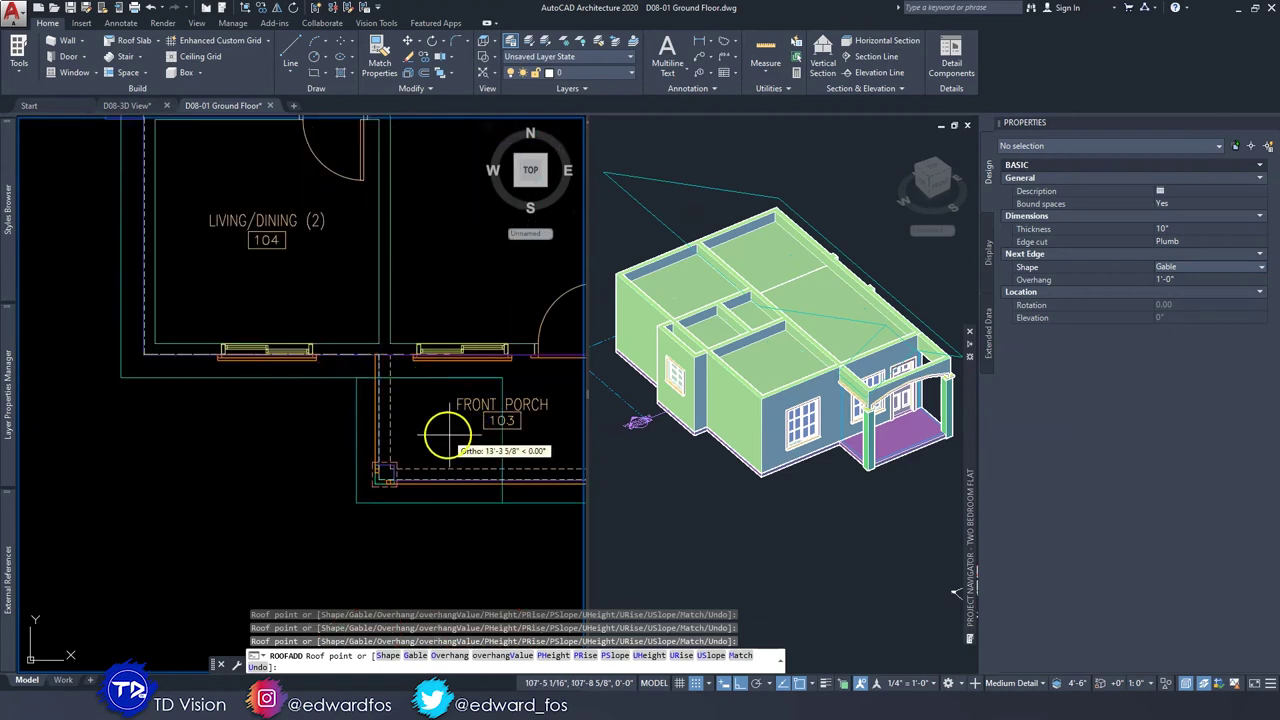
scroll(326, 310, "down", 2)
scroll(326, 310, "up", 4)
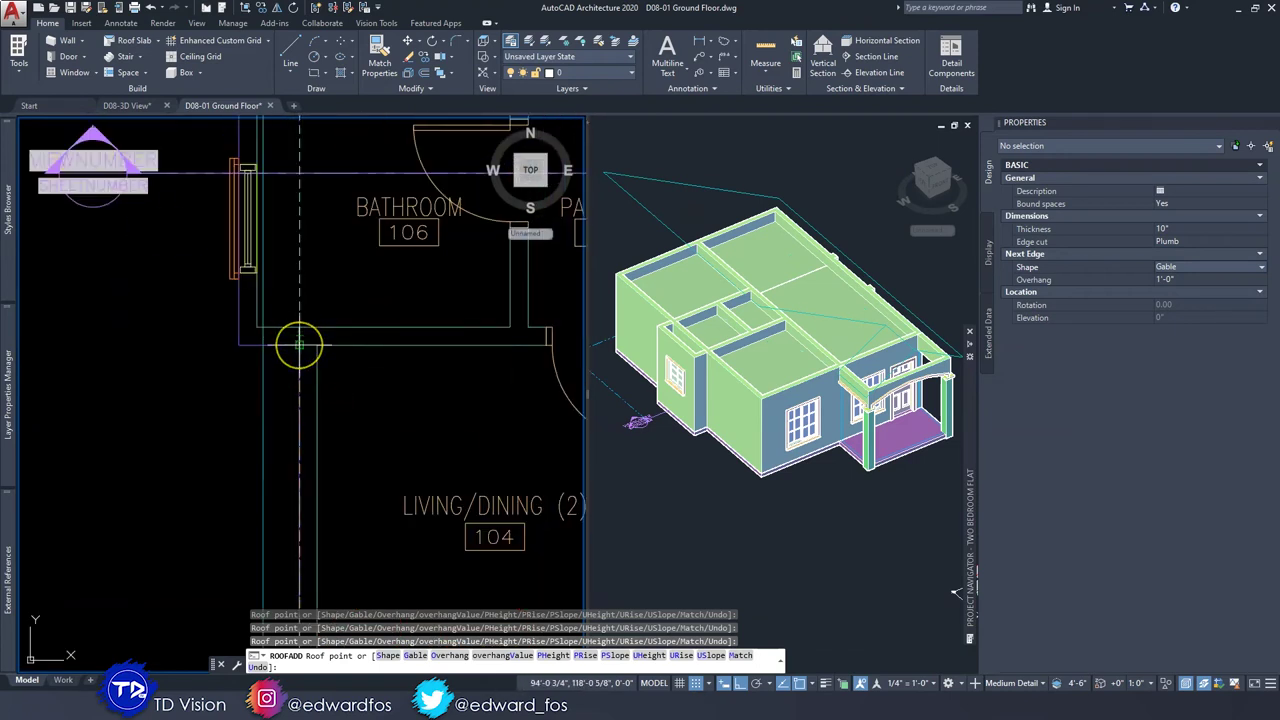
scroll(299, 345, "down", 3)
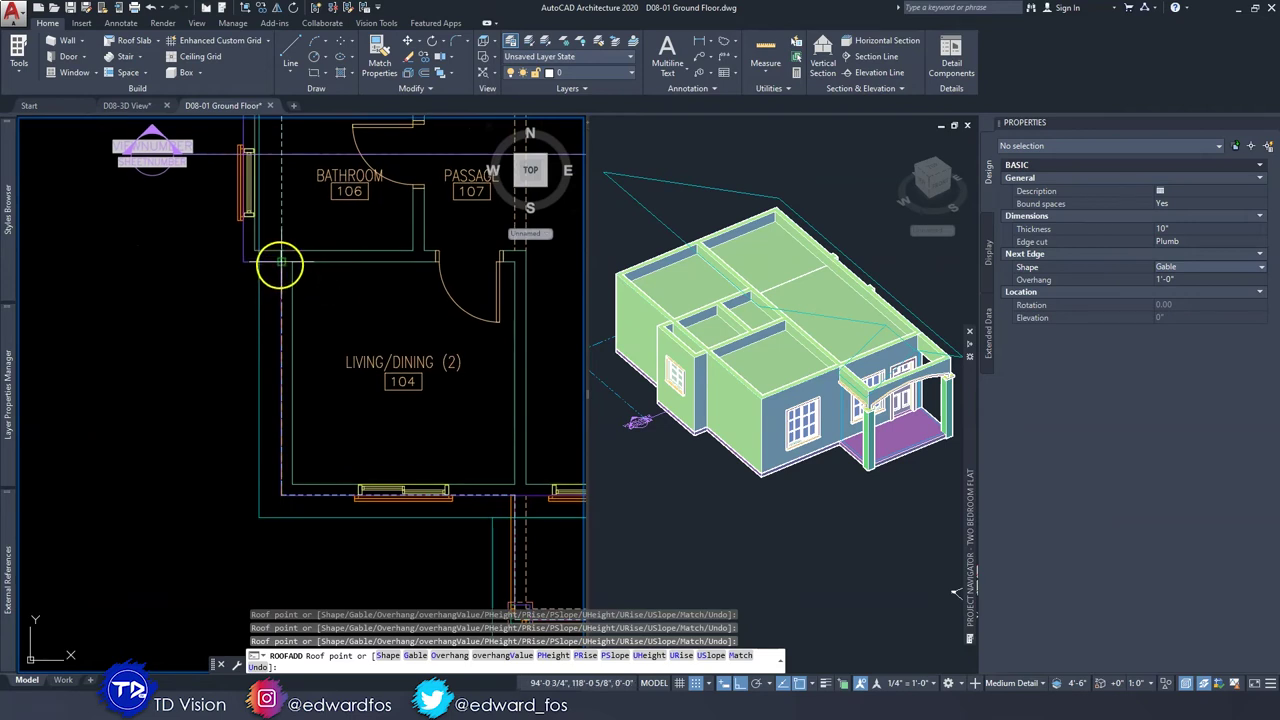
left_click(1177, 266)
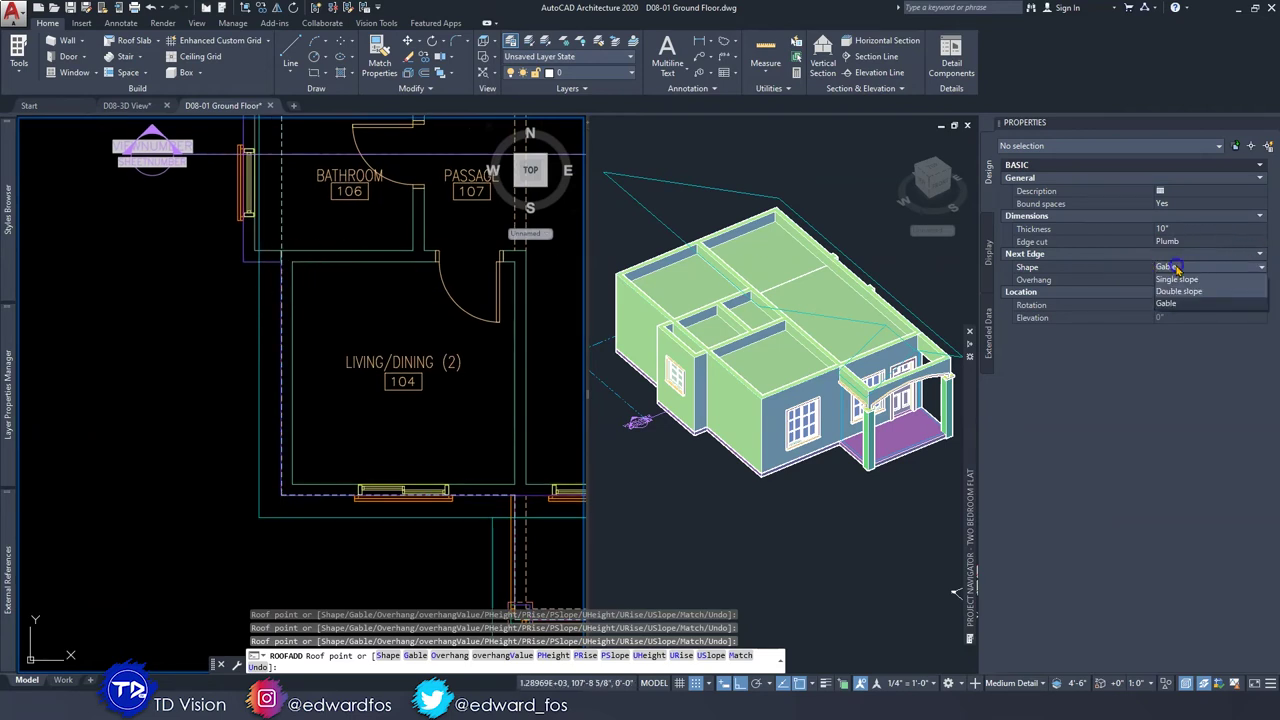
left_click(1172, 279)
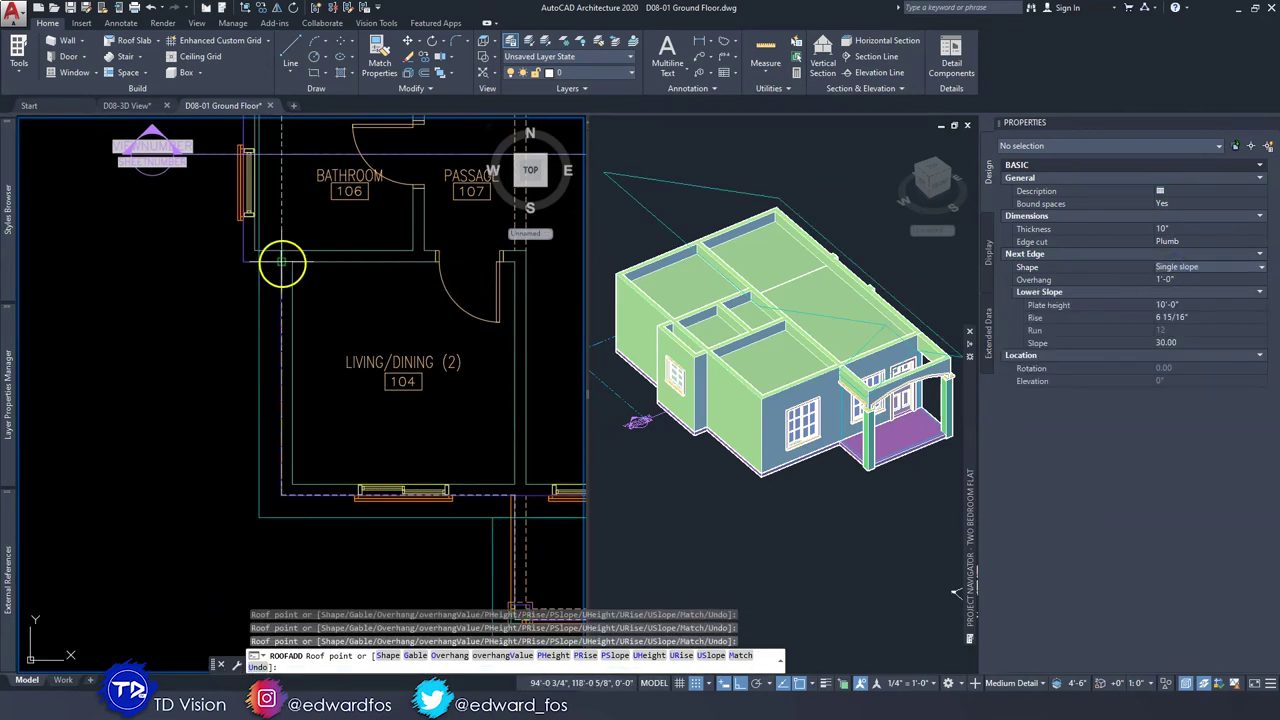
scroll(282, 262, "up", 2)
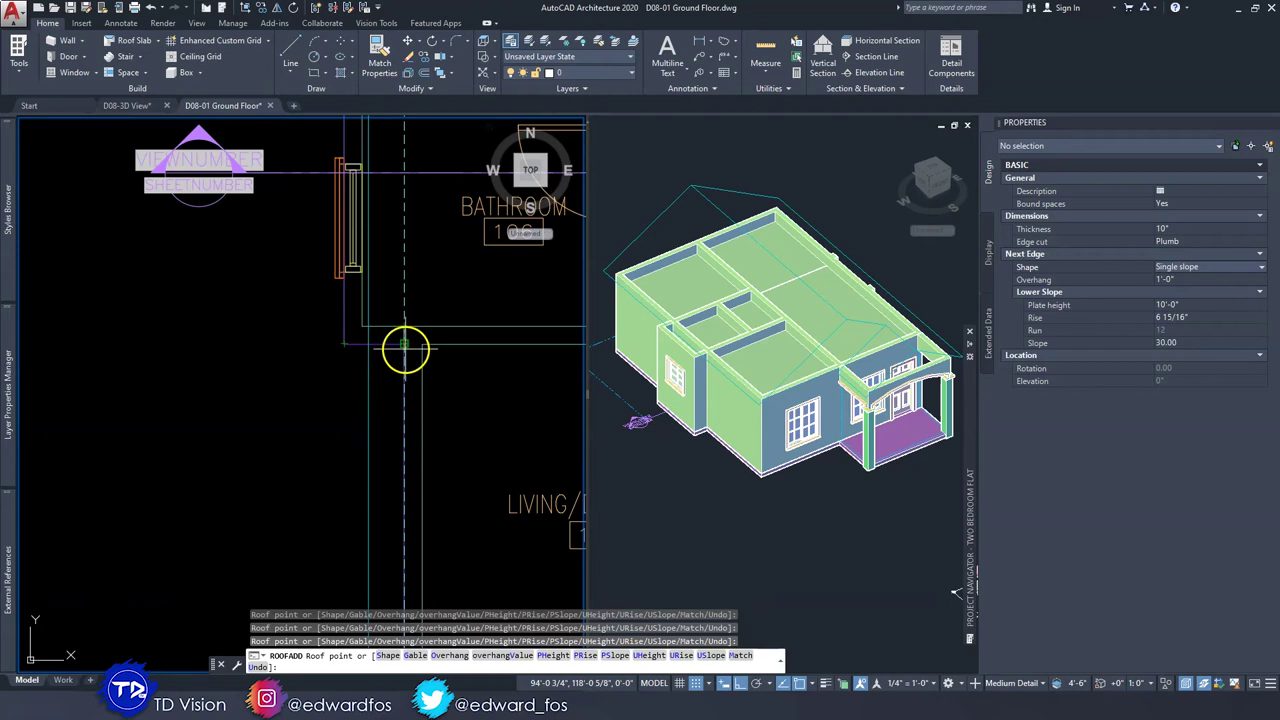
Set the plate height to 11'-6" and add the roof edge along the bathroom bay's south wall to its southwest corner.
scroll(404, 368, "down", 2)
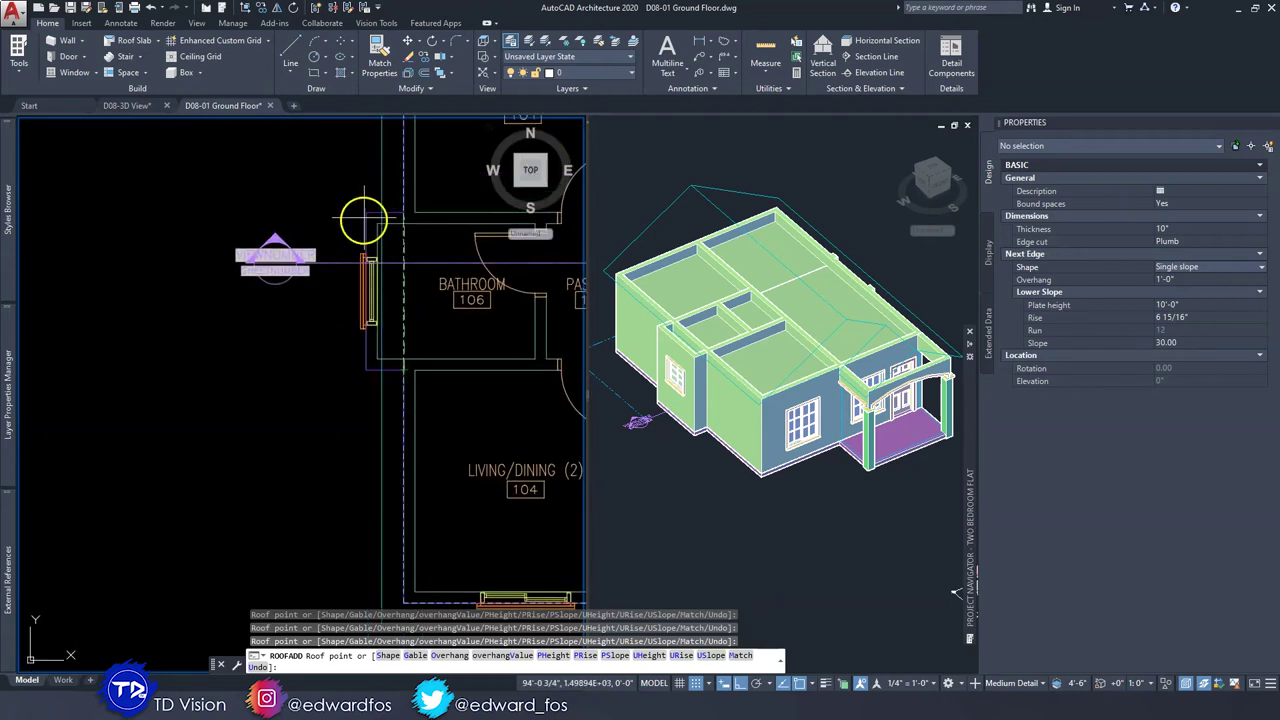
left_click(1196, 305)
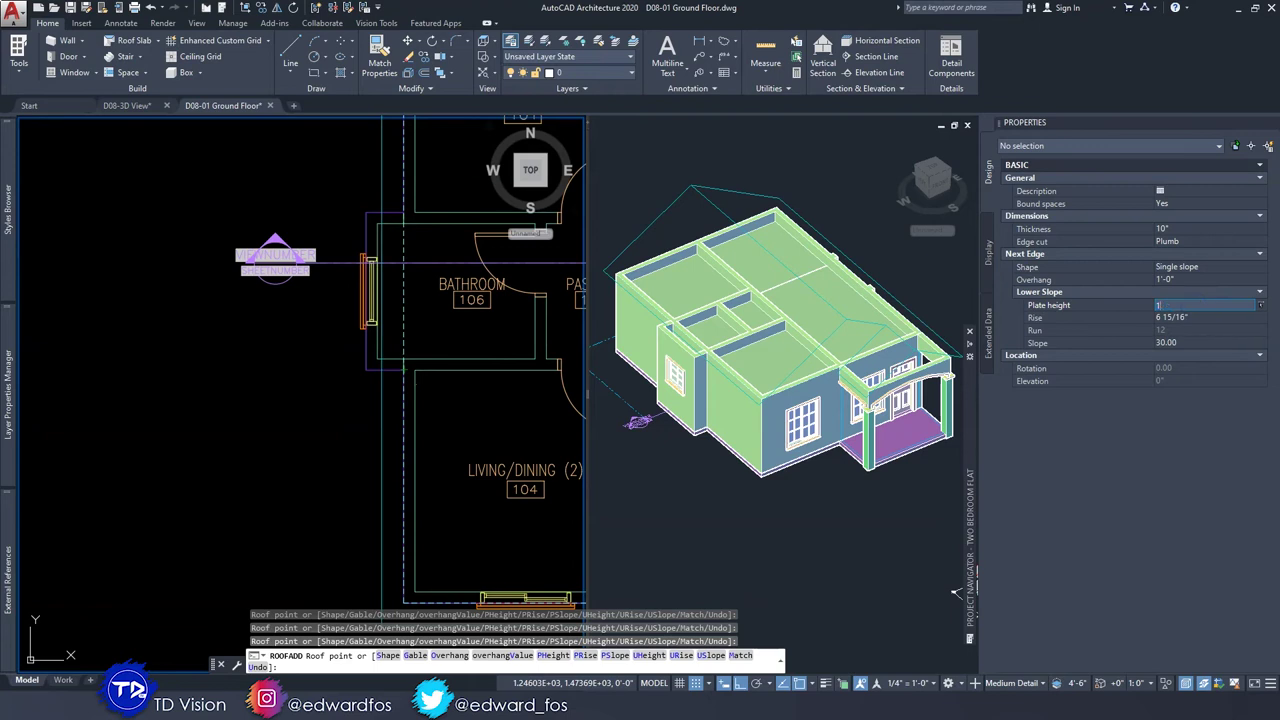
type("11'6")
key("Tab")
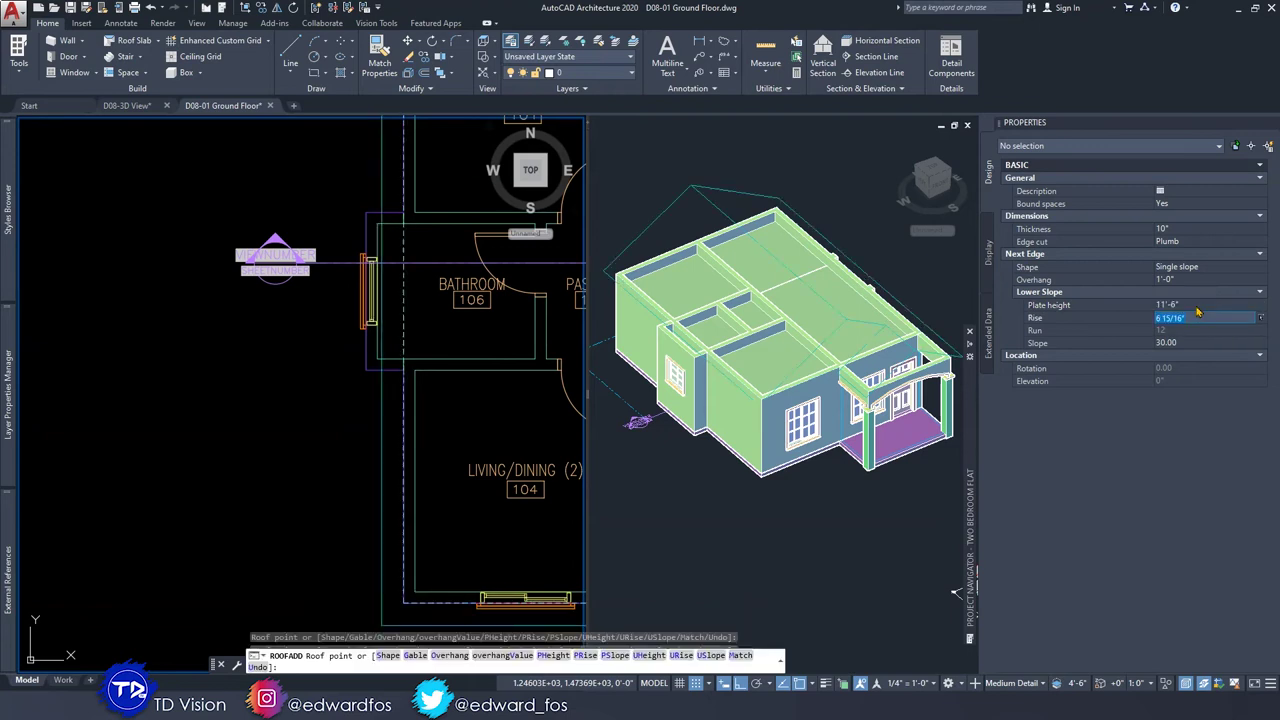
scroll(389, 354, "up", 3)
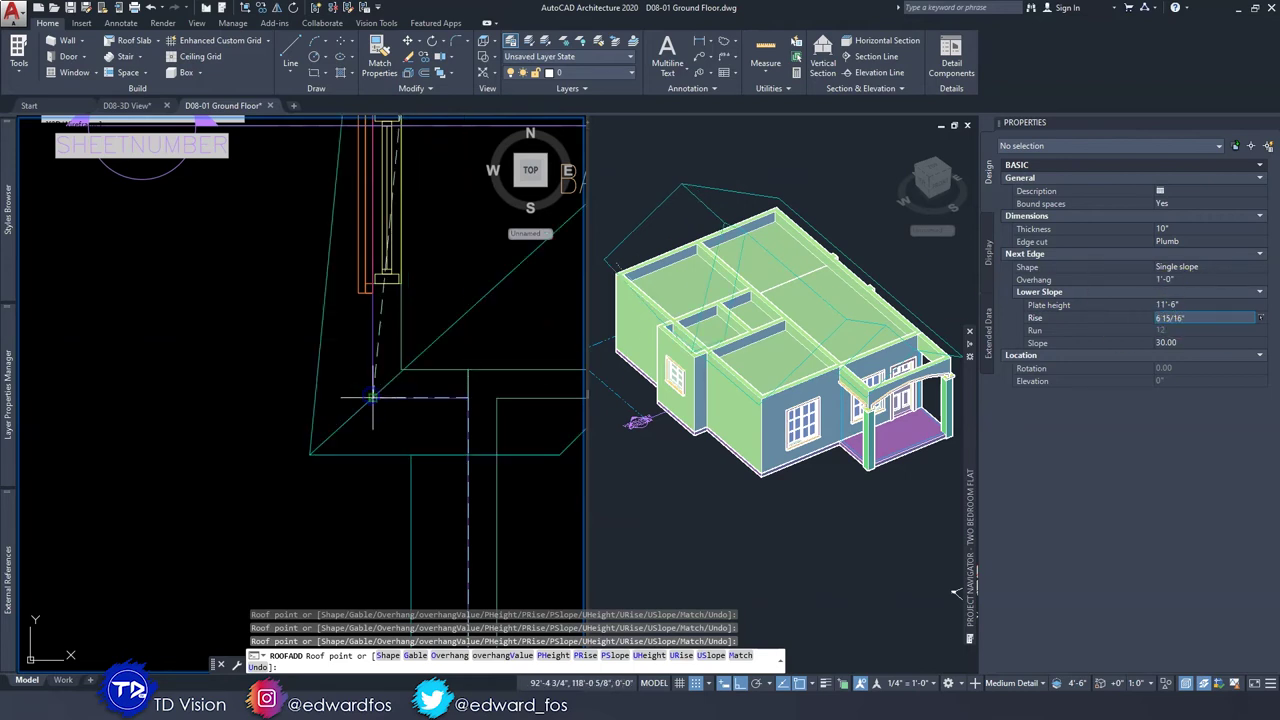
Add a Gable roof edge along the bathroom bay's west wall and a Single slope edge along its north wall to the house.
scroll(371, 397, "down", 3)
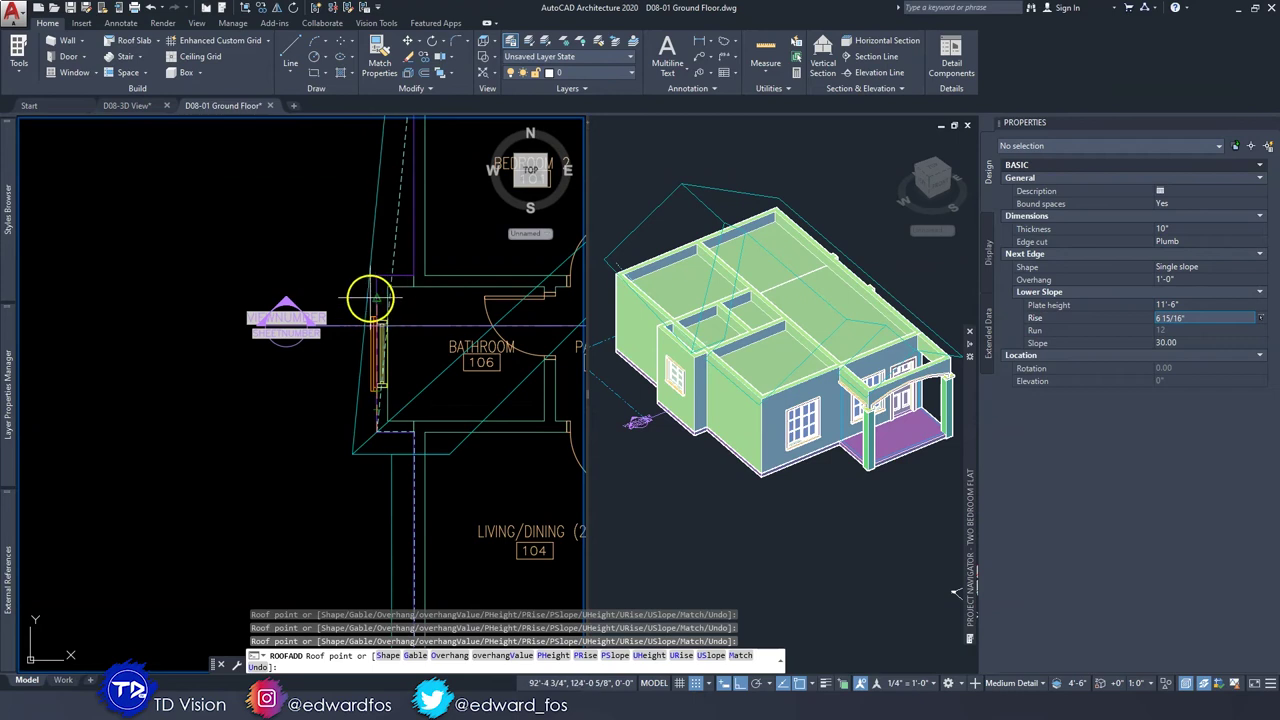
left_click(1192, 267)
left_click(1180, 300)
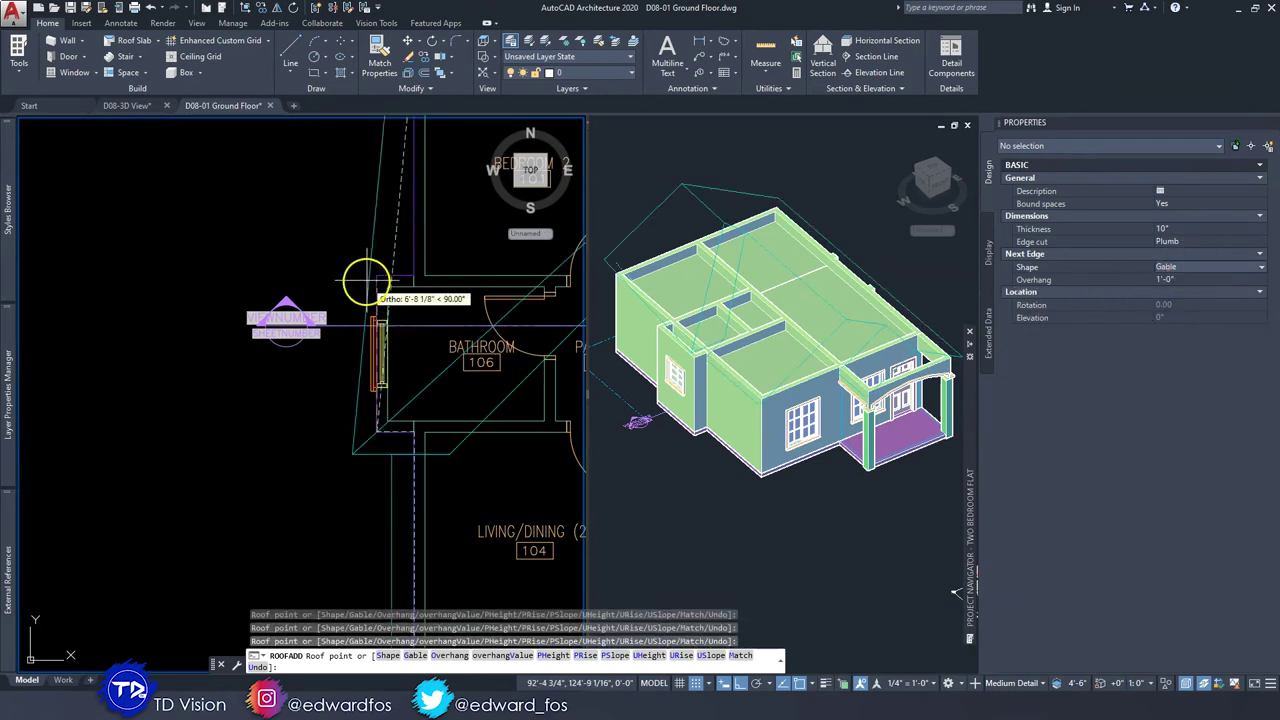
left_click(1189, 268)
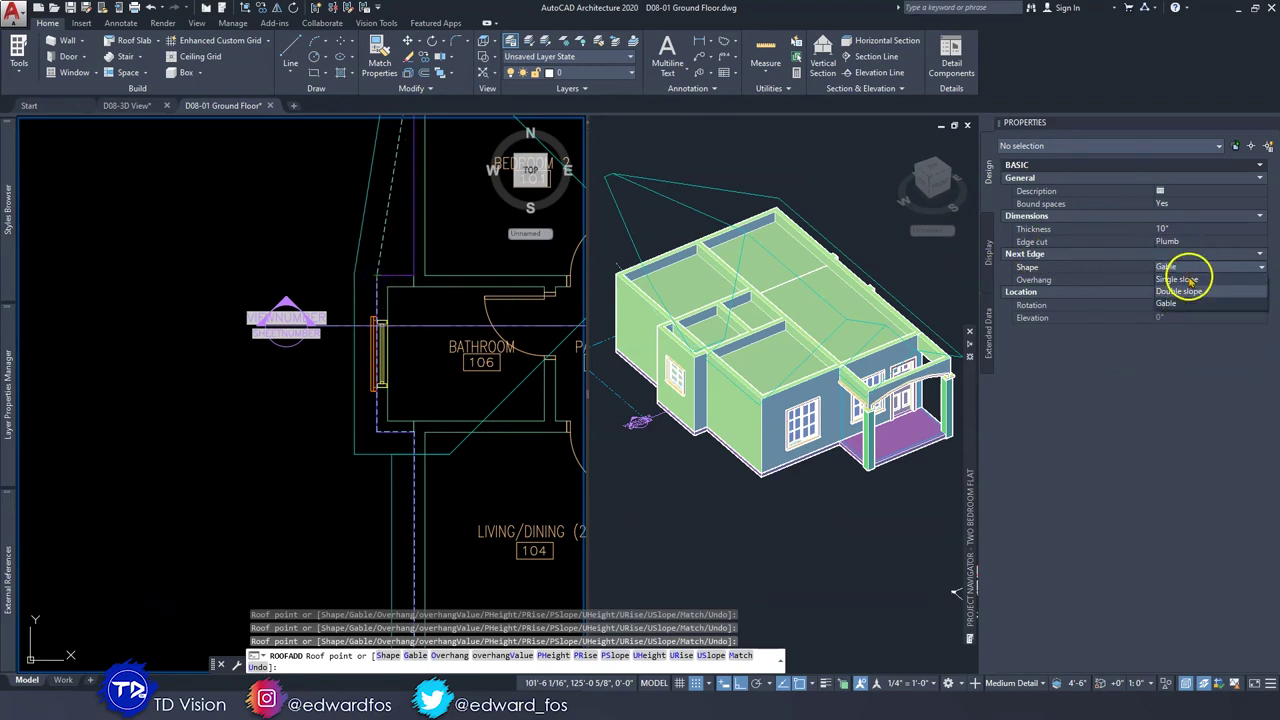
left_click(1180, 280)
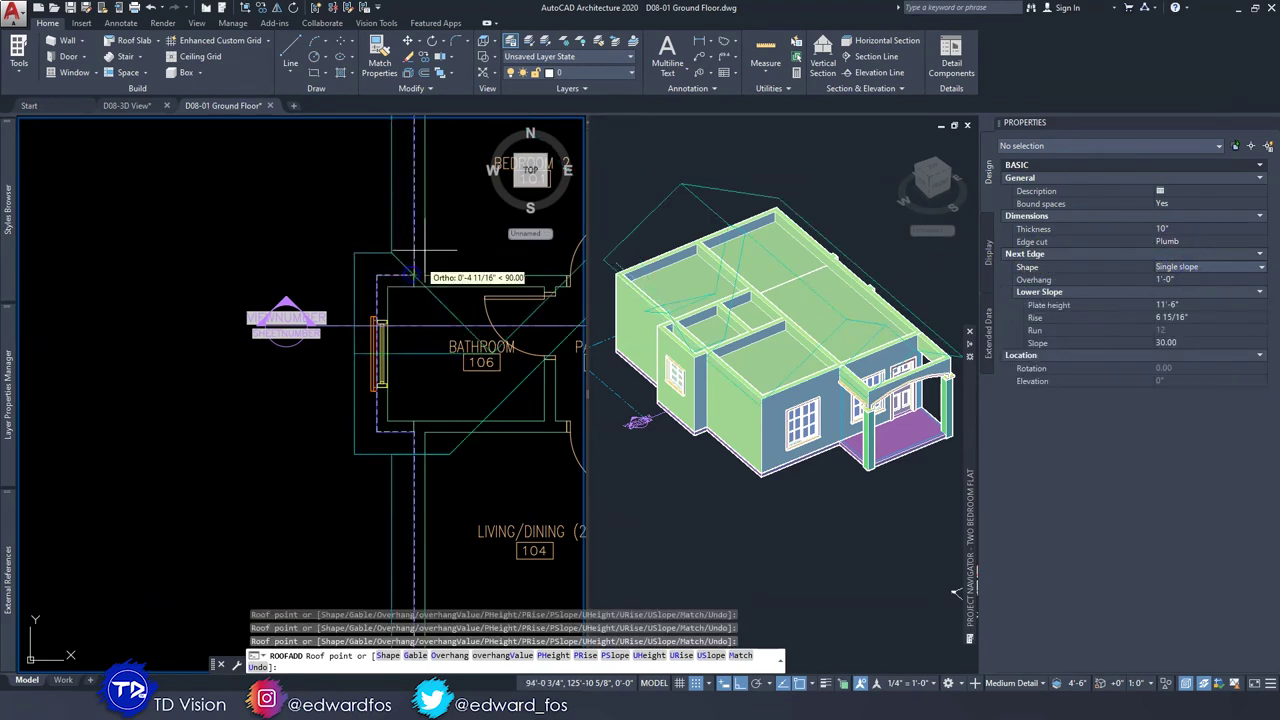
Set the plate height to 10'-0" and finish the roof with a Single slope edge up to the house's northwest corner.
middle_click_drag(425, 246, 428, 310)
left_click(1196, 304)
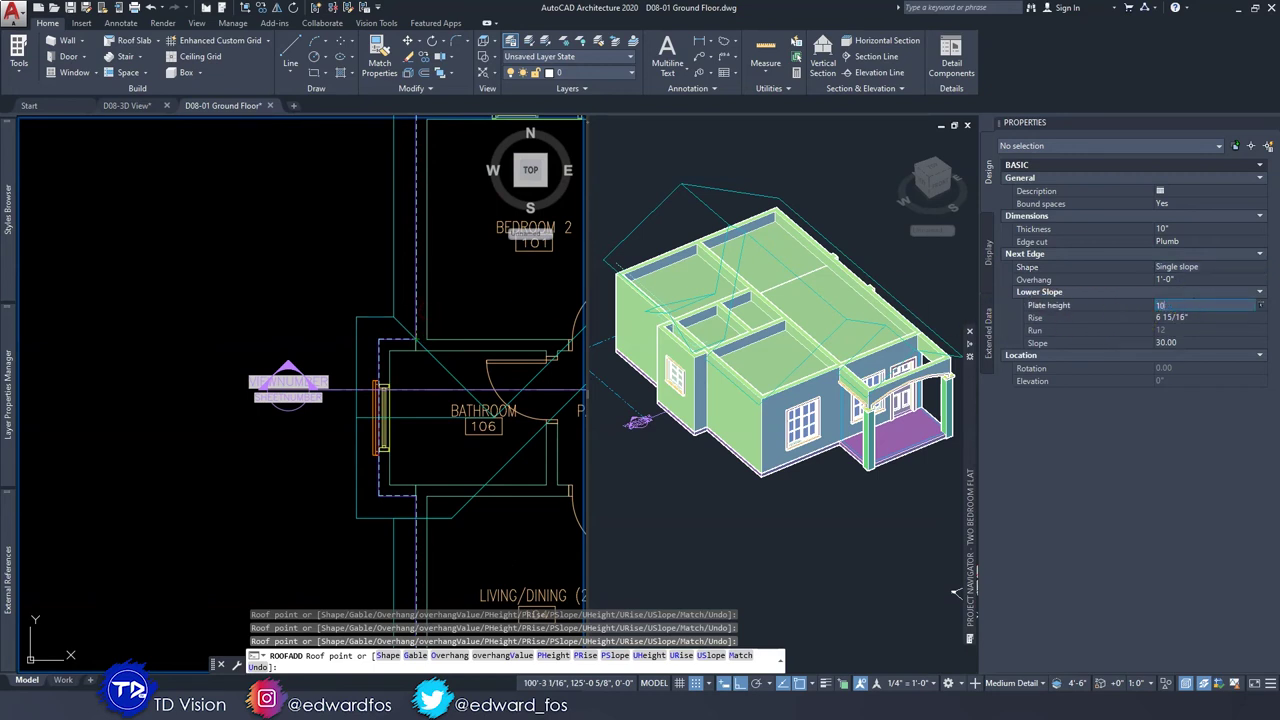
key("Tab")
middle_click_drag(436, 250, 443, 423)
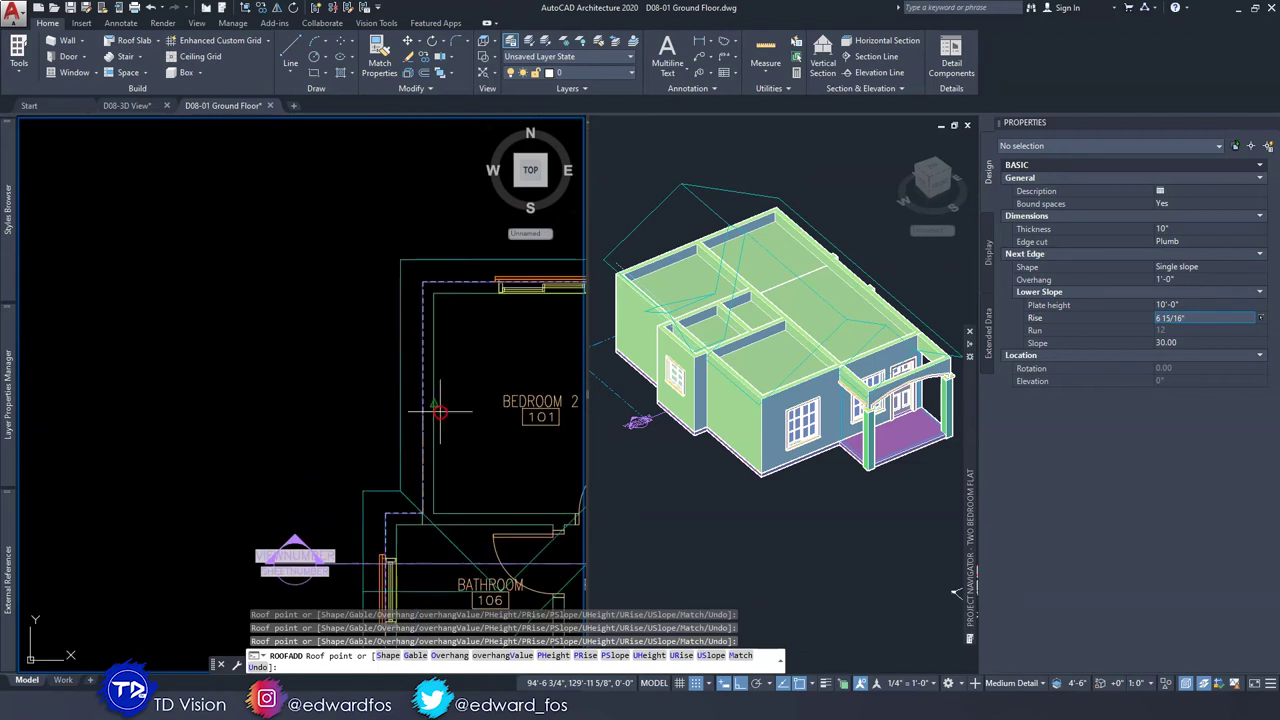
left_click(423, 282)
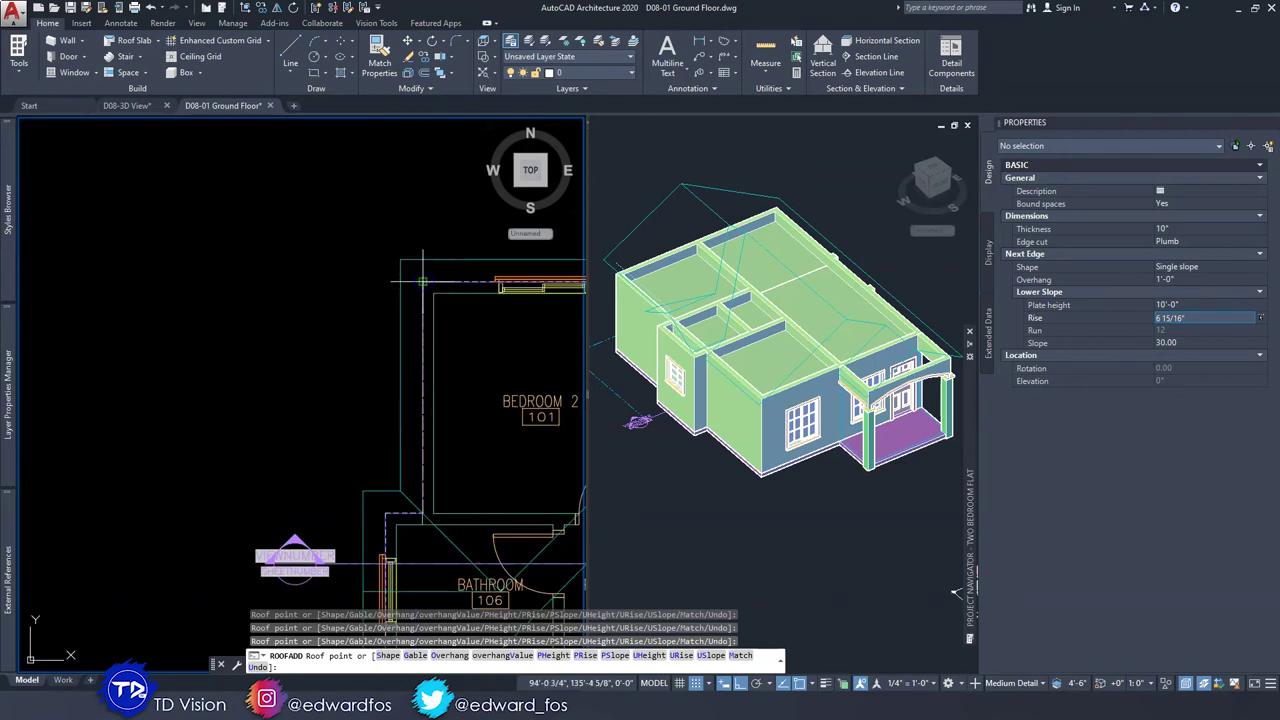
key("Escape")
key("Escape")
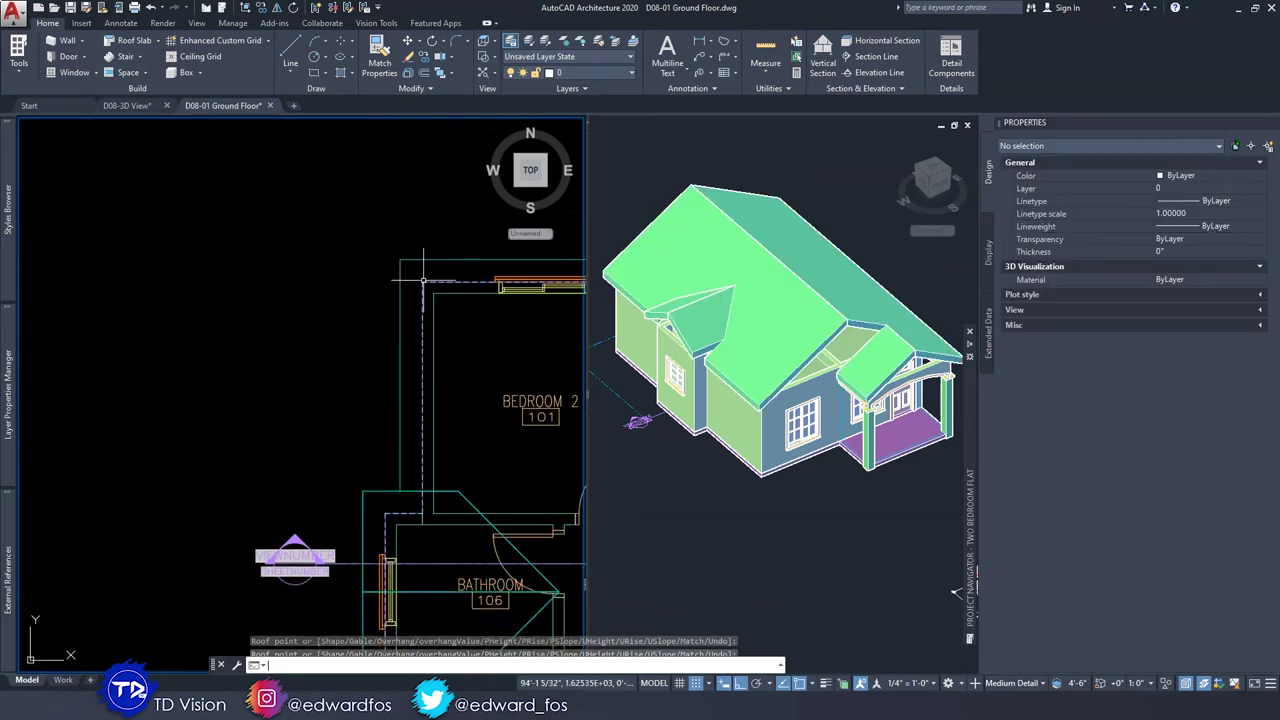
Examine the new roof in the 3D view from several sides, including the gable ends, porch and bathroom bay.
left_click(697, 445)
middle_click_drag(720, 455, 855, 360, "shift")
middle_click_drag(778, 358, 757, 338, "shift")
scroll(846, 336, "up", 2)
middle_click_drag(817, 340, 756, 338, "shift")
middle_click_drag(678, 358, 709, 391, "shift")
scroll(772, 355, "up", 2)
scroll(773, 377, "down", 4)
middle_click_drag(789, 371, 738, 369)
middle_click_drag(738, 369, 808, 377, "shift")
scroll(750, 359, "up", 2)
left_click(795, 373)
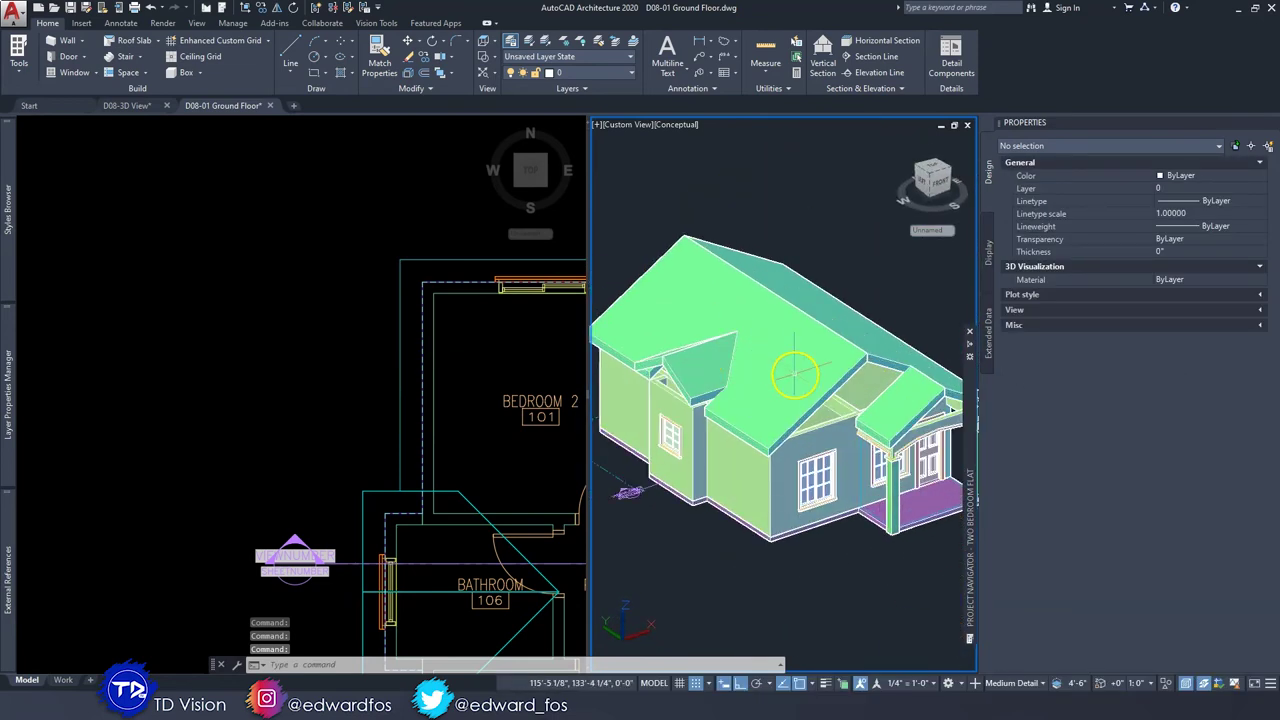
Extend the front, porch, rear and bathroom bay walls up to the new roof with Modify Roof Line and Auto project.
left_click(851, 432)
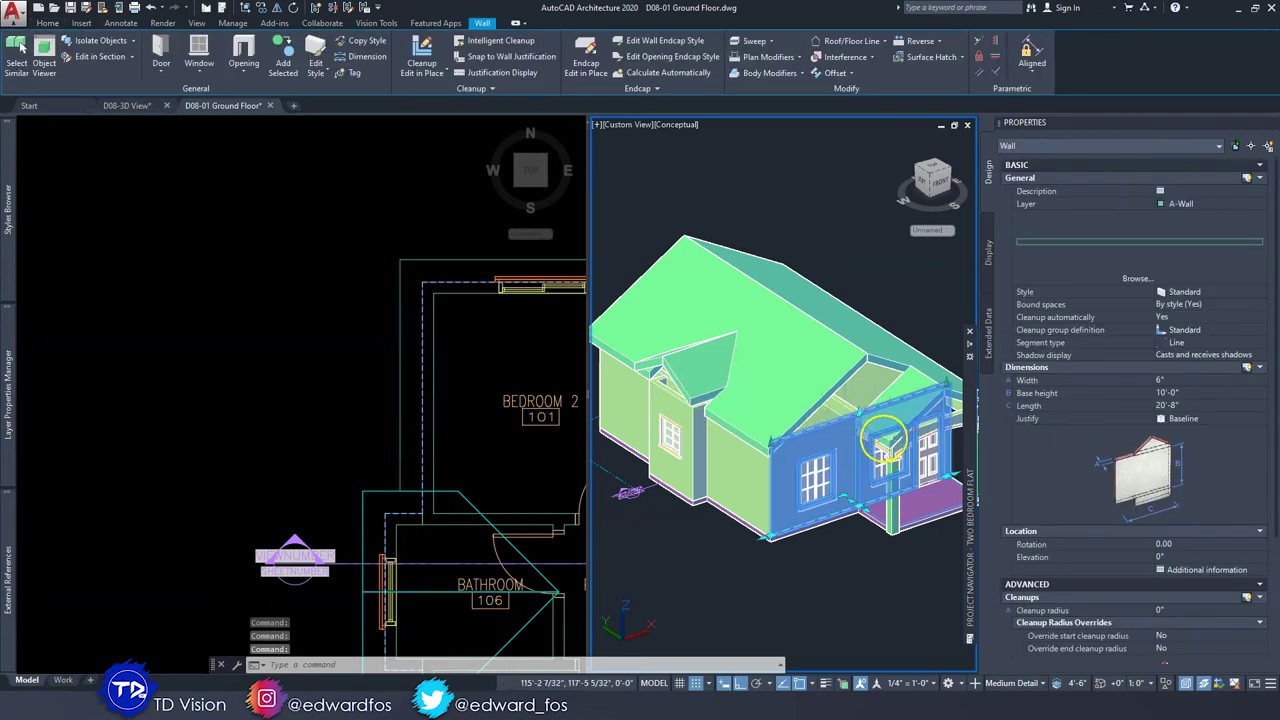
middle_click_drag(890, 440, 836, 420)
left_click(909, 394)
left_click(641, 403)
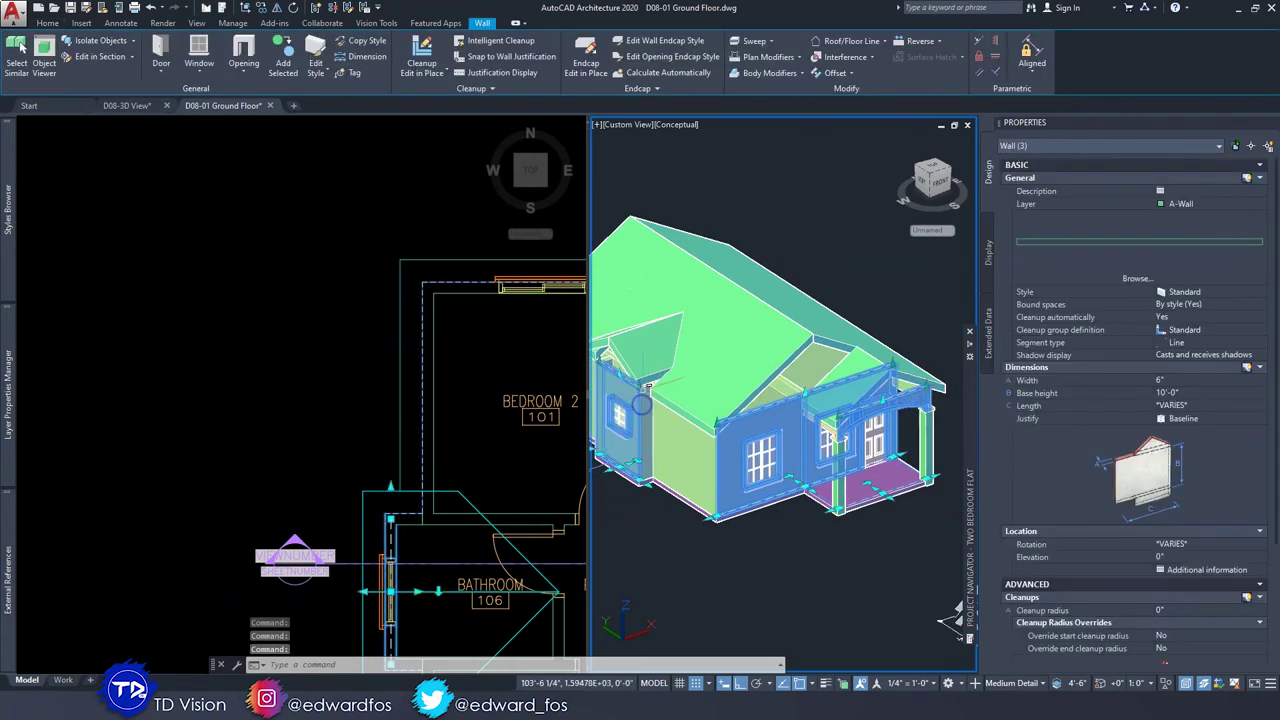
middle_click_drag(646, 402, 756, 392, "shift")
scroll(714, 451, "up", 2)
mouse_move(680, 451)
middle_mouse_down()
mouse_move(797, 433)
mouse_move(680, 457)
mouse_move(680, 440)
middle_mouse_up()
left_click(762, 450)
left_click(812, 318)
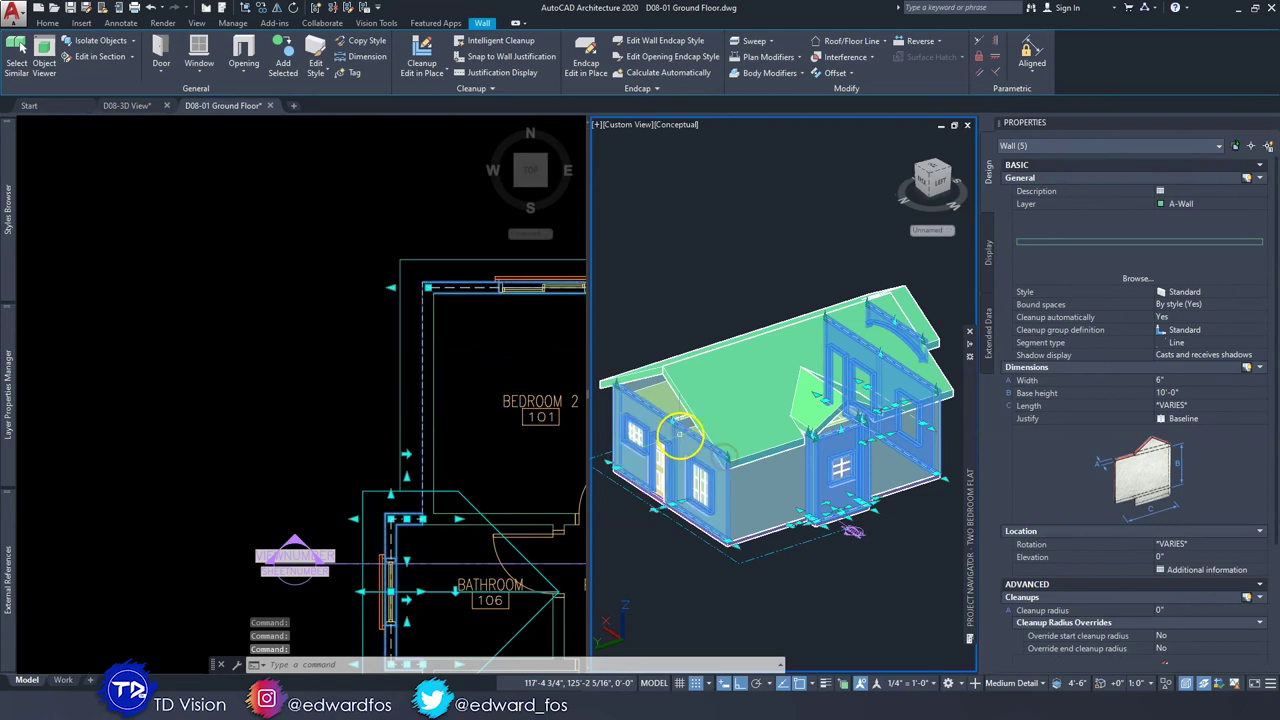
left_click(868, 41)
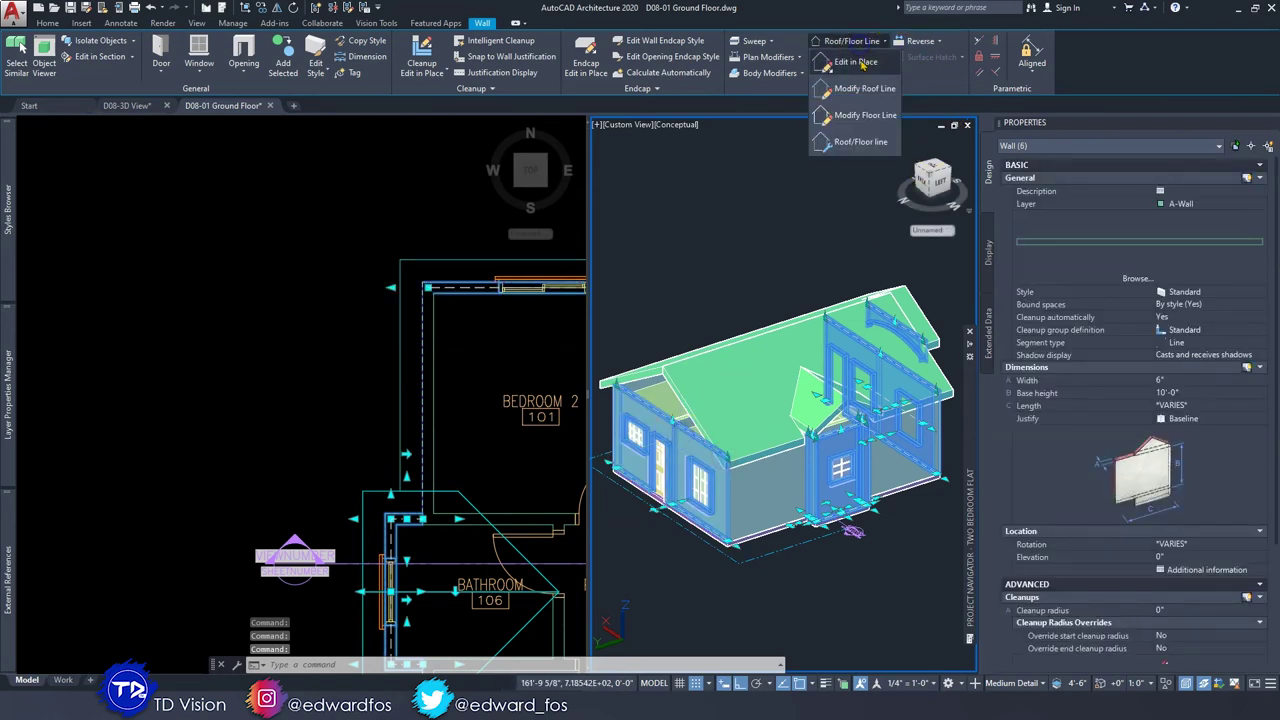
left_click(868, 90)
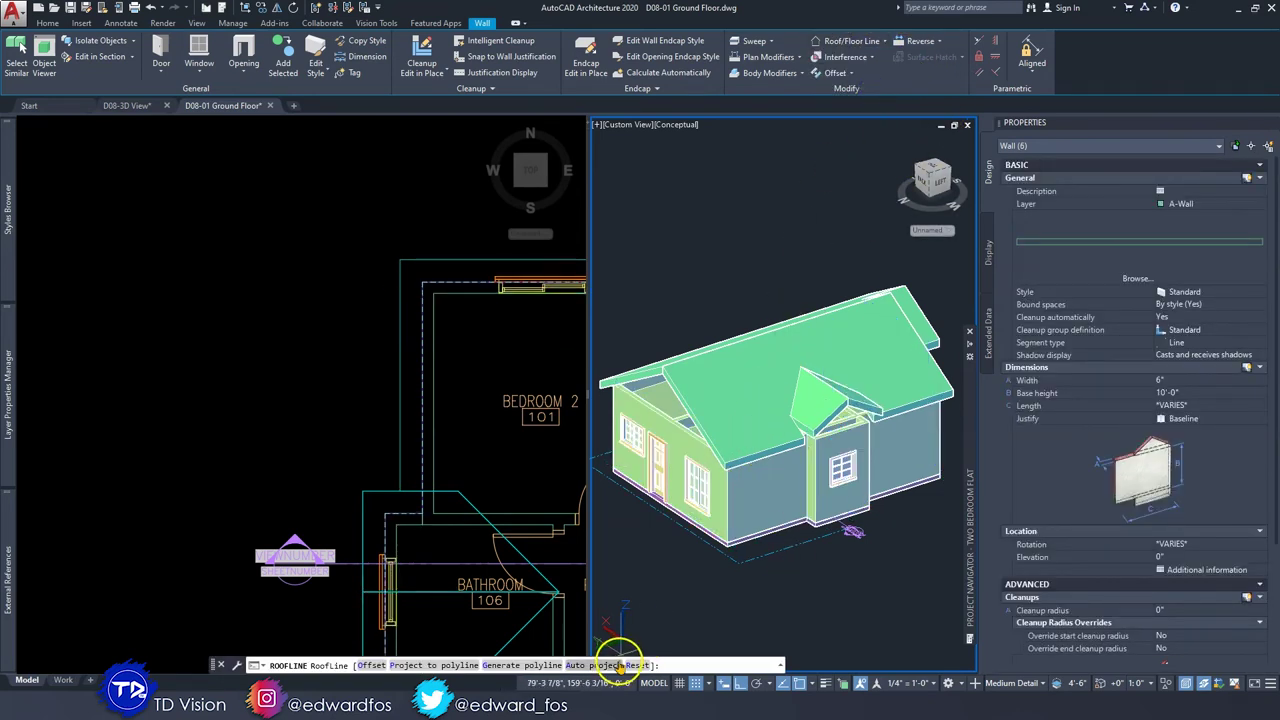
left_click(617, 665)
left_click(752, 429)
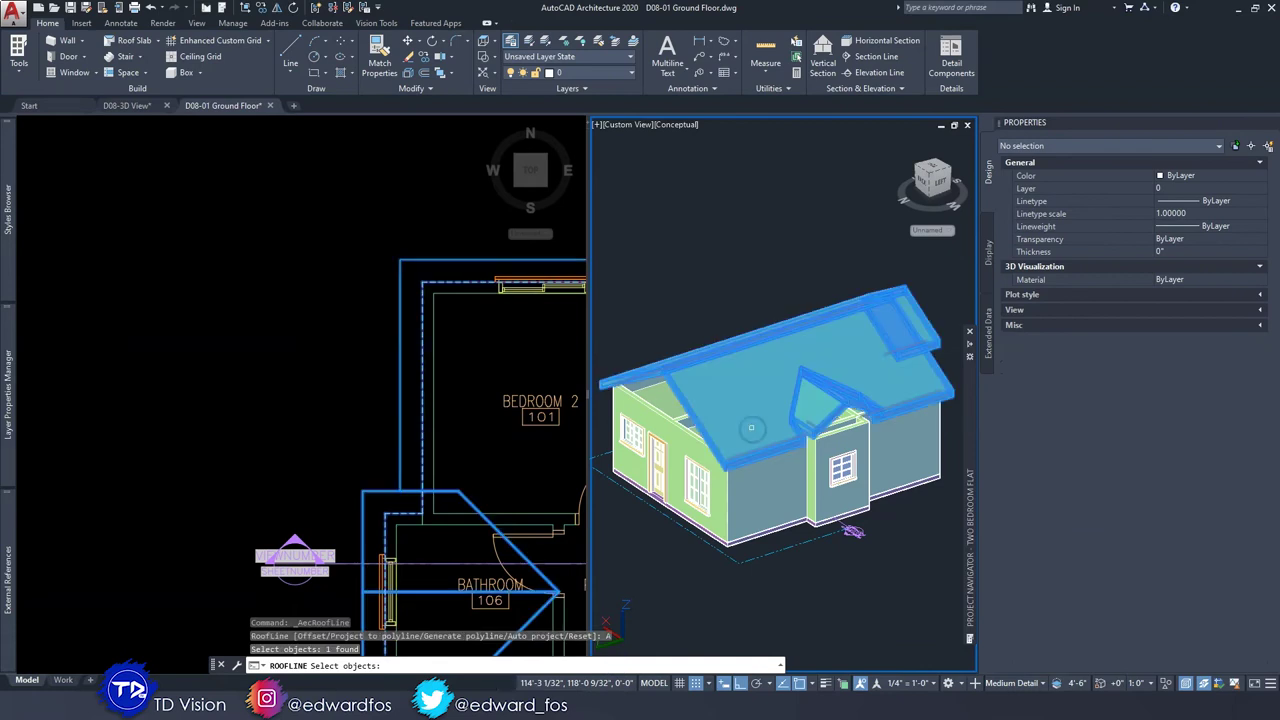
key("Return")
key("Escape")
key("Escape")
key("Escape")
Reload the D08-01 Ground Floor reference in the D08-3D View drawing, inspect the bathroom bay's eaves and save the drawing.
scroll(803, 505, "up", 2)
middle_click_drag(806, 515, 797, 508, "shift")
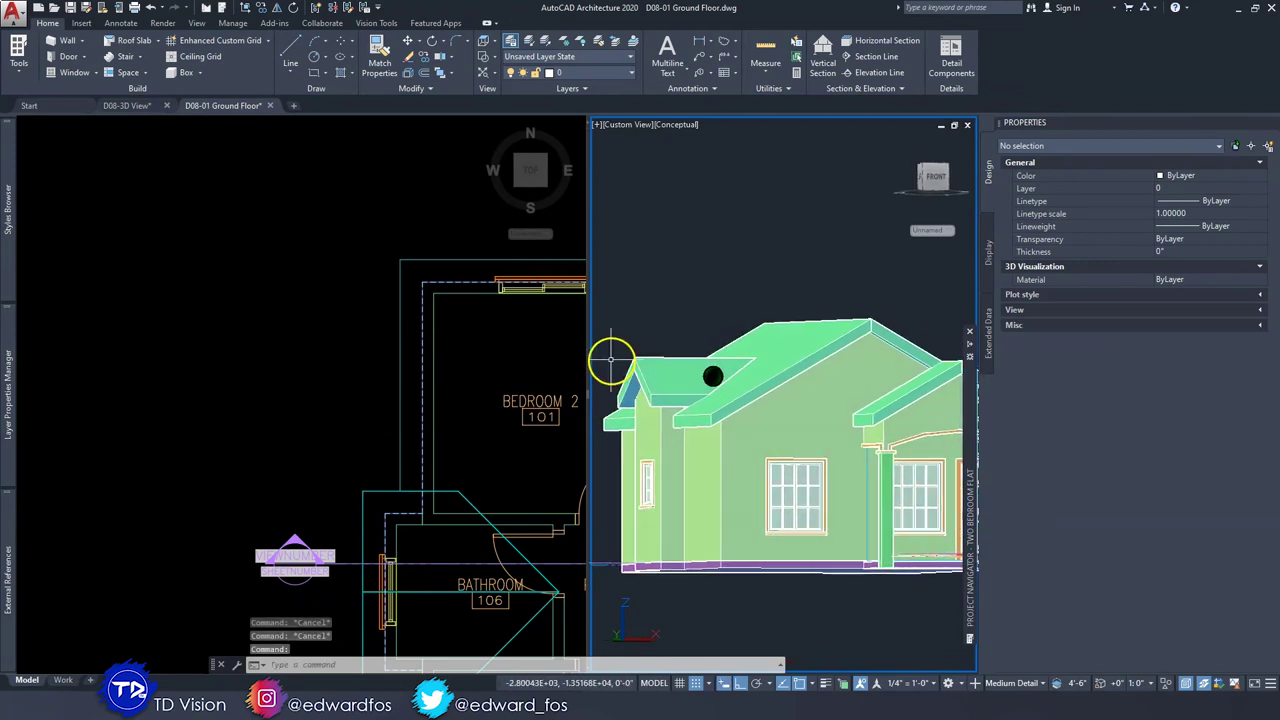
left_click(126, 105)
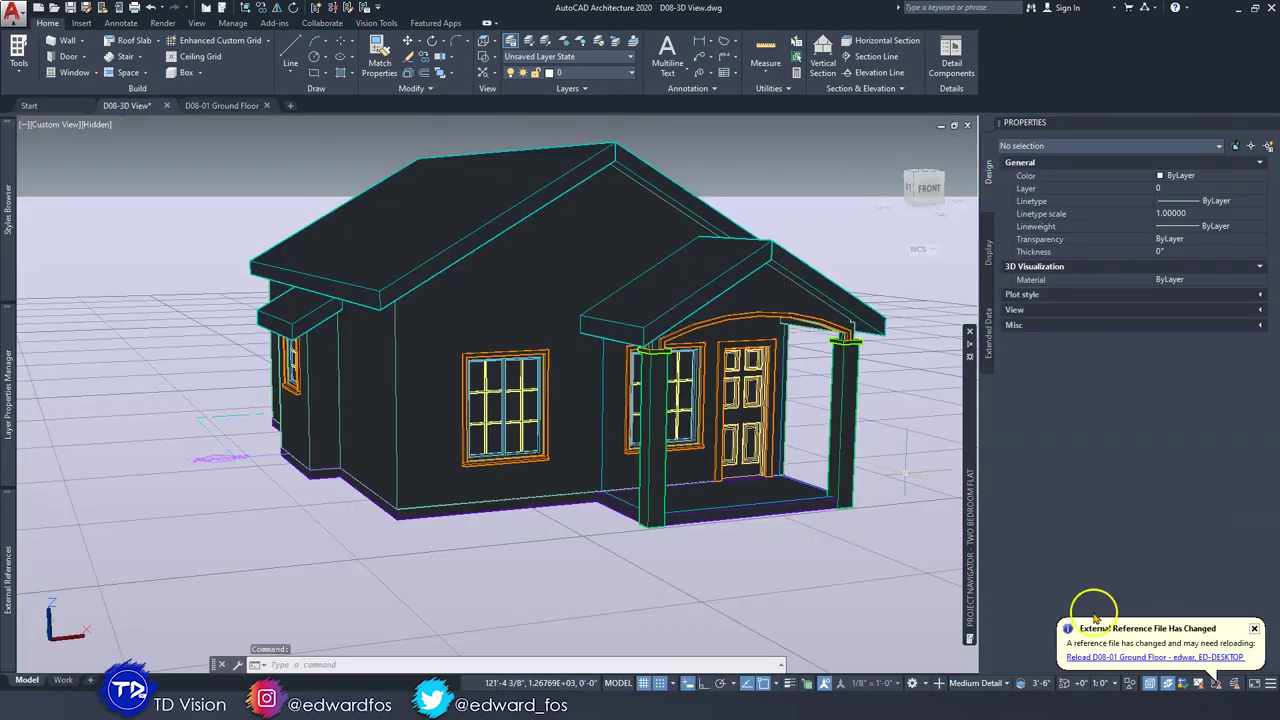
left_click(1134, 658)
mouse_move(748, 440)
middle_mouse_down("shift")
mouse_move(623, 351)
mouse_move(546, 323)
mouse_move(572, 317)
mouse_move(546, 311)
mouse_move(574, 294)
mouse_move(580, 311)
mouse_move(656, 309)
middle_mouse_up("shift")
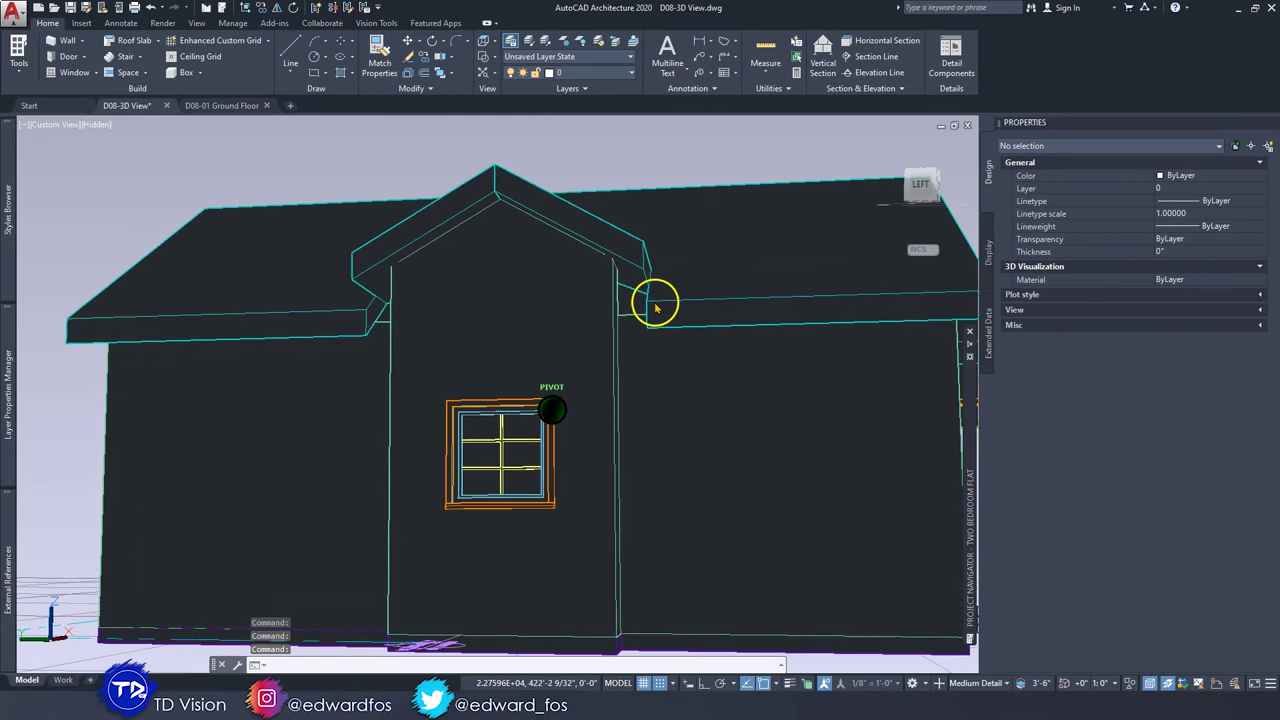
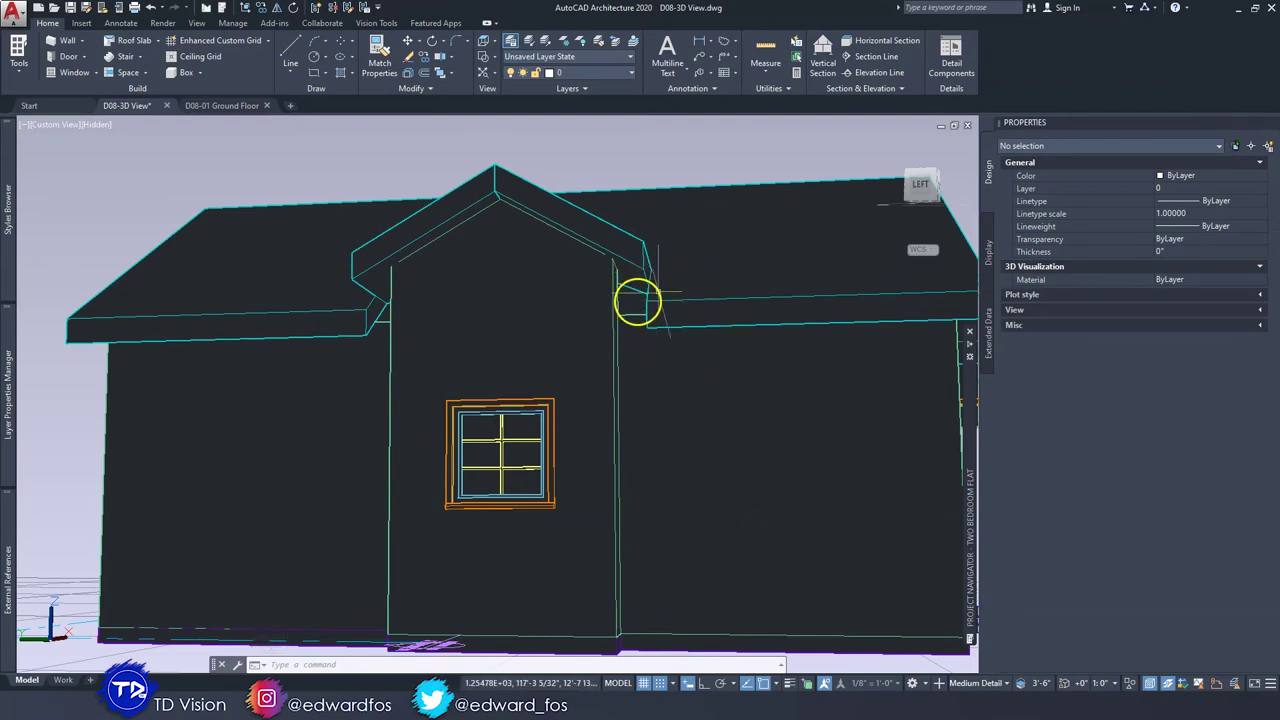
key("ctrl+s")
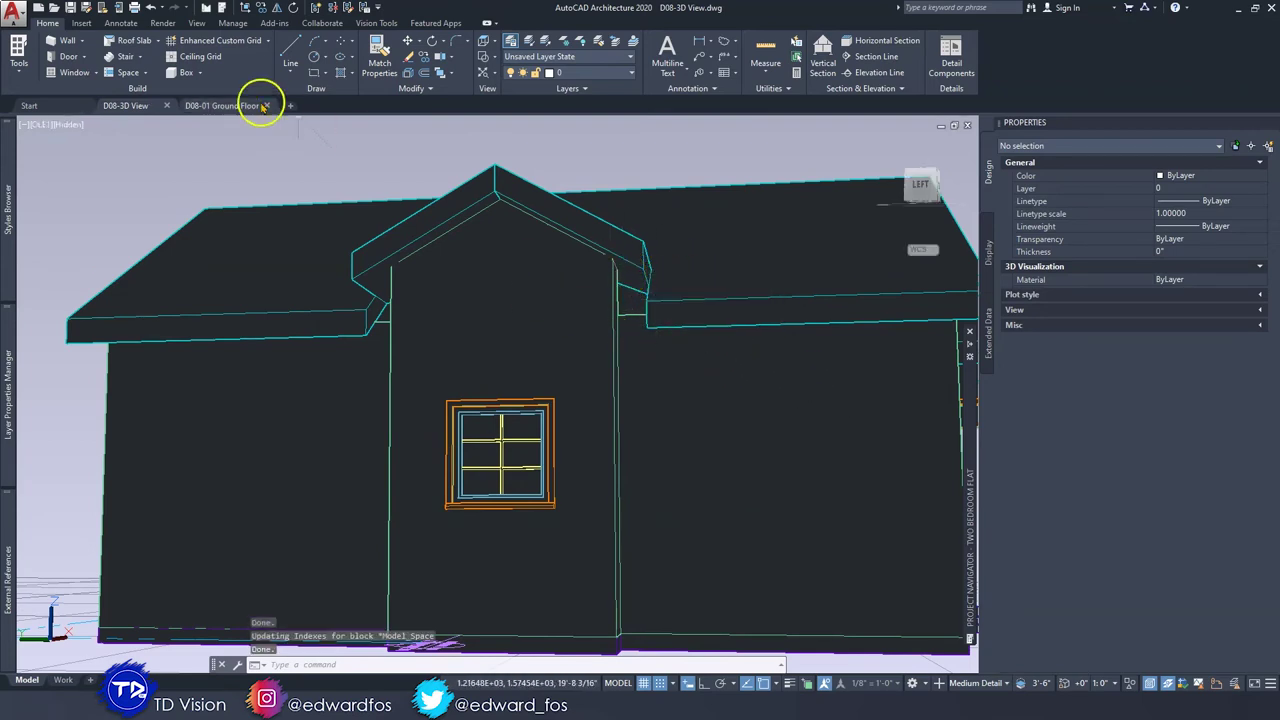
In the D08-01 Ground Floor drawing, convert the roof to roof slabs with the Standard style.
left_click(230, 106)
left_click(458, 335)
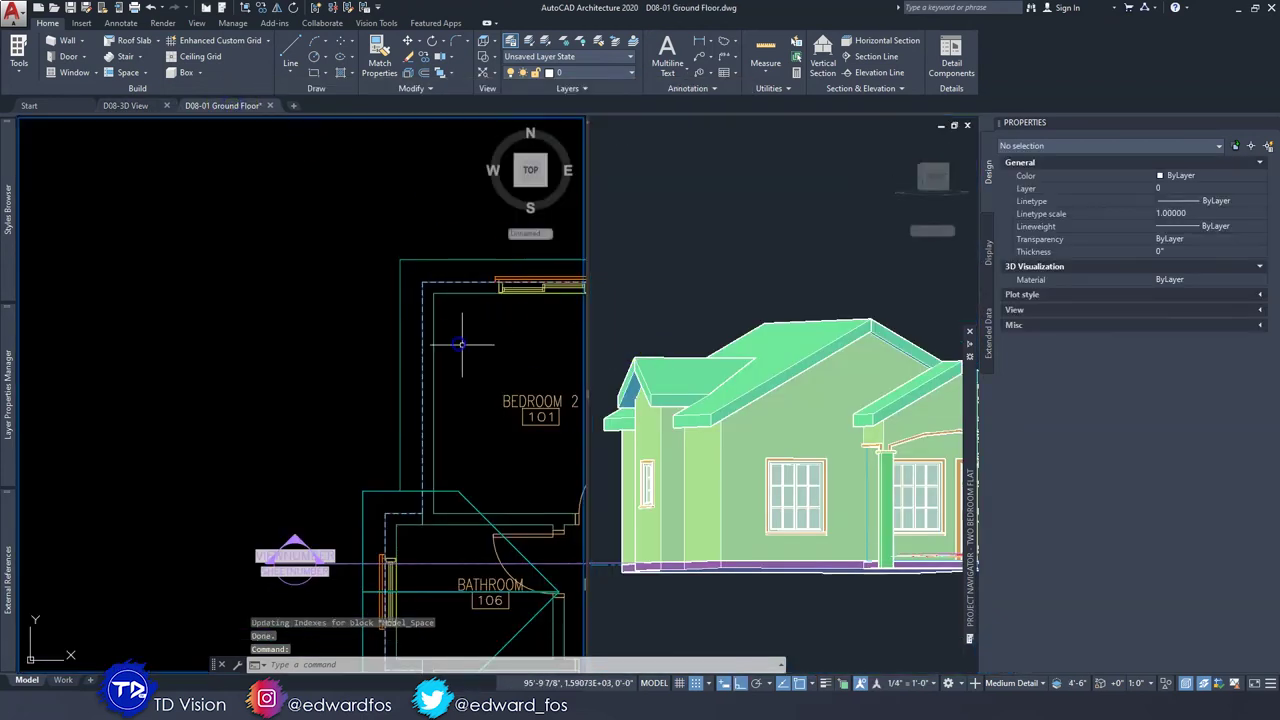
middle_click_drag(461, 346, 405, 280)
scroll(397, 297, "up", 4)
left_click(360, 322)
left_click(318, 299)
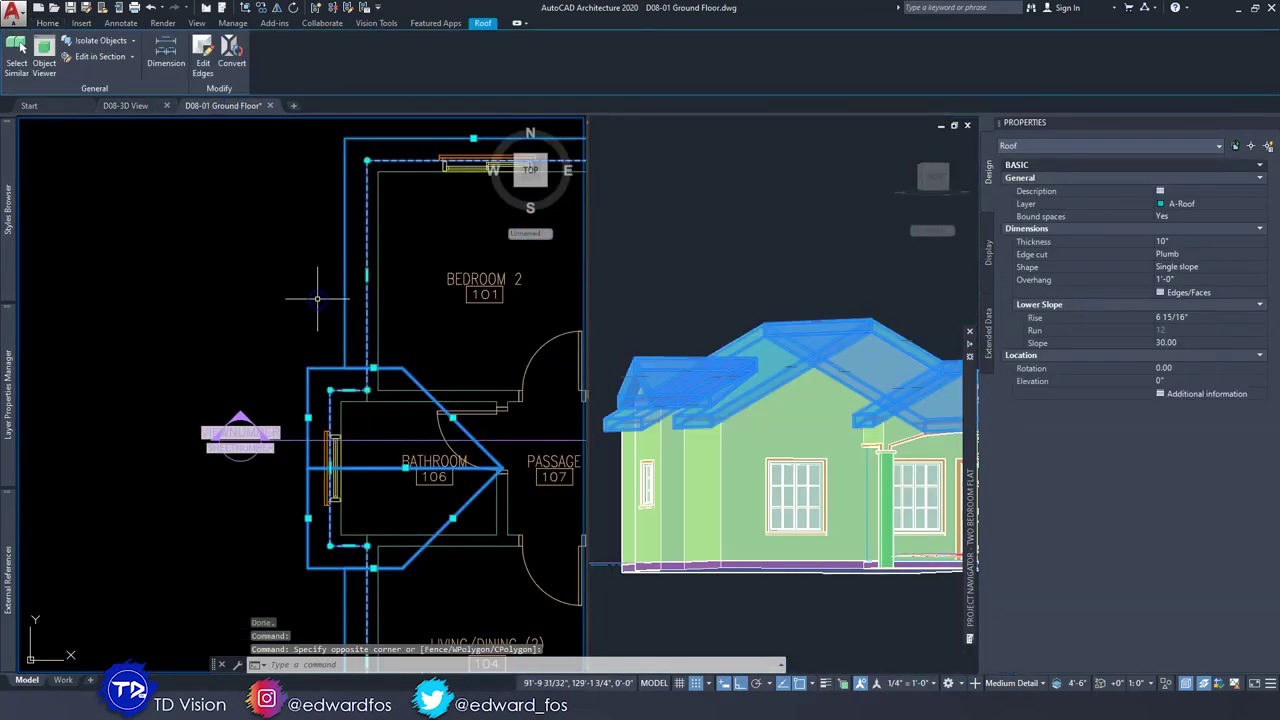
left_click(222, 76)
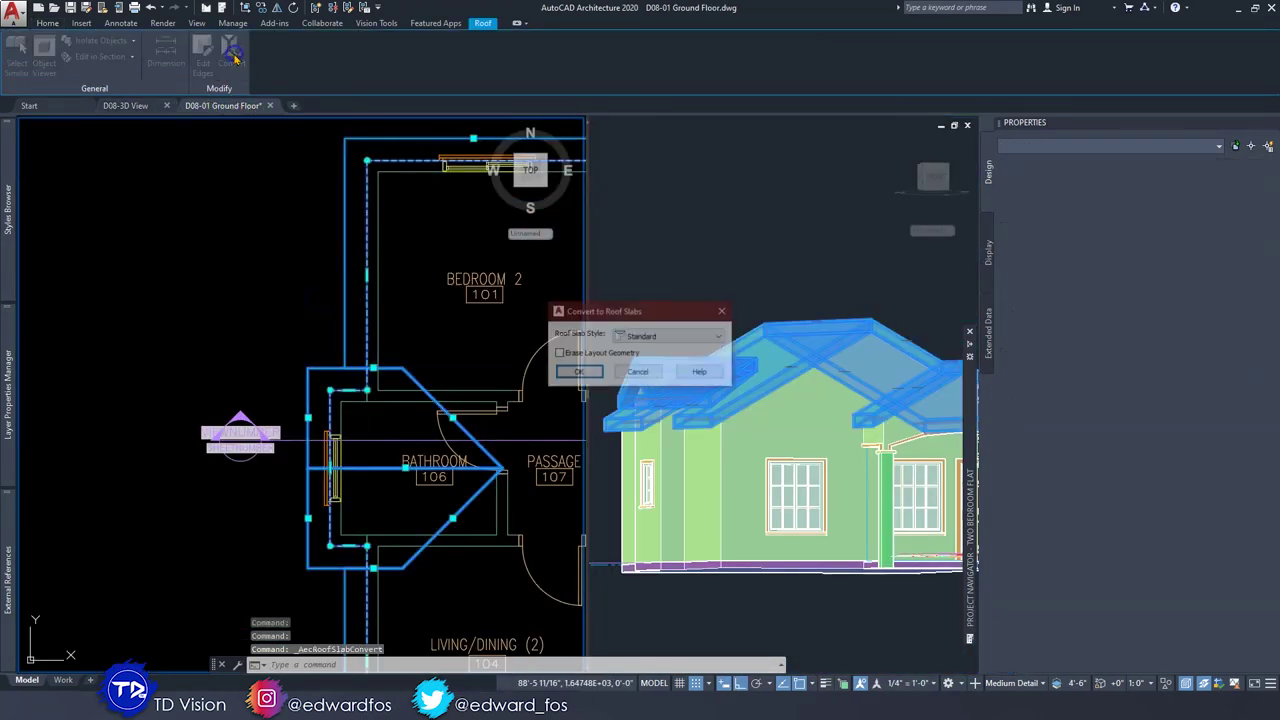
left_click(581, 373)
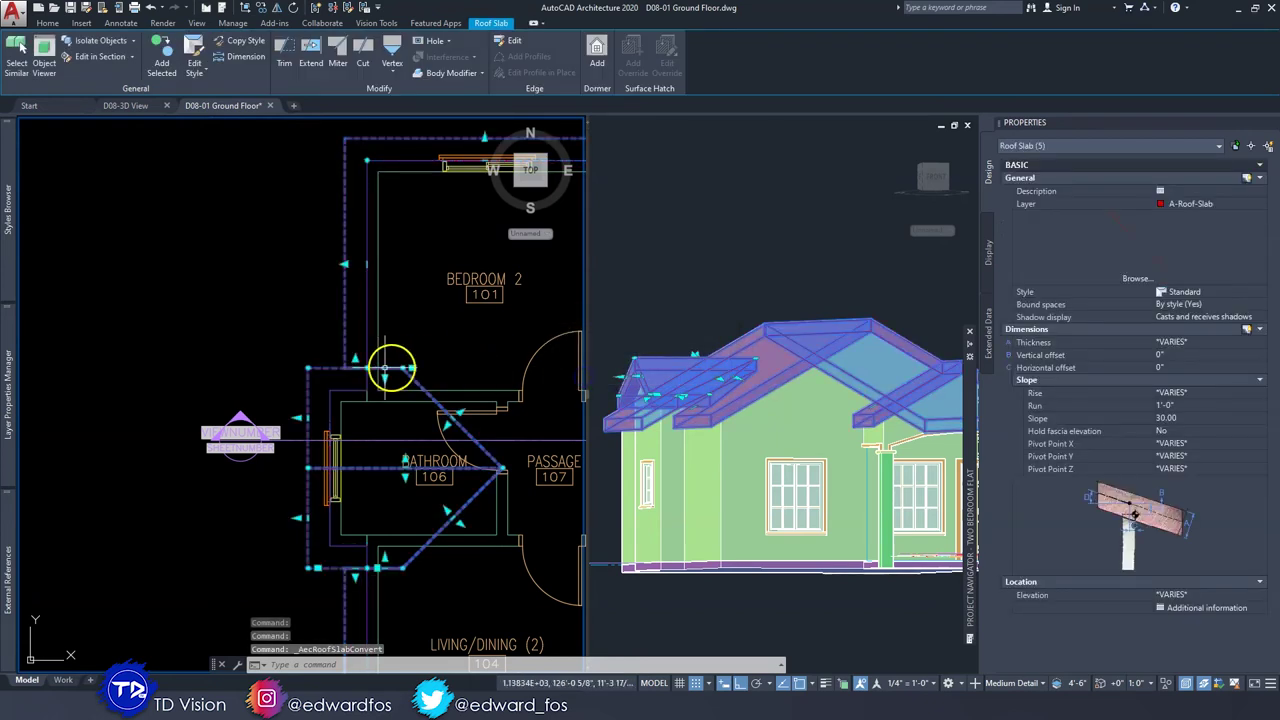
key("Escape")
key("Escape")
middle_click_drag(447, 353, 298, 271)
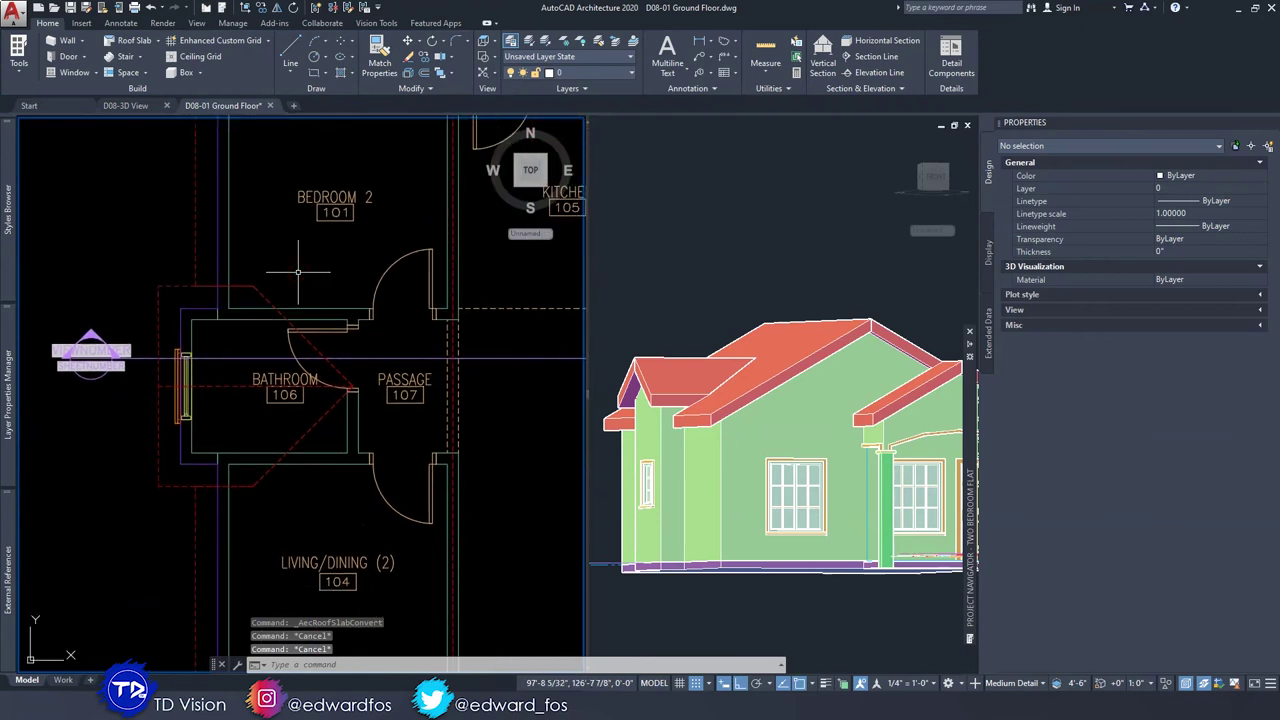
left_click(233, 289)
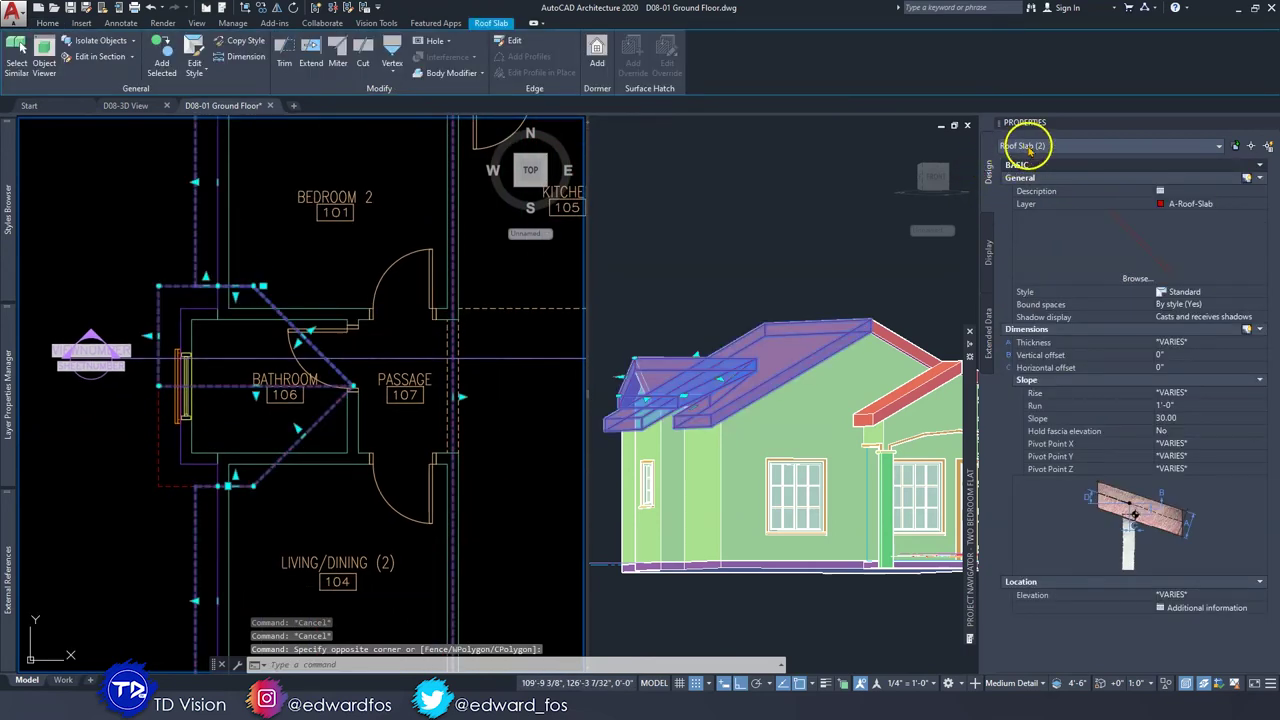
key("Escape")
key("Escape")
Move the main west roof slab's edge south of the bathroom bay 1'-0" onto the bay's south wall, maintaining the slope.
scroll(202, 503, "up", 4)
left_click(184, 499)
middle_click_drag(252, 456, 264, 450)
scroll(263, 452, "up", 2)
left_click(246, 458)
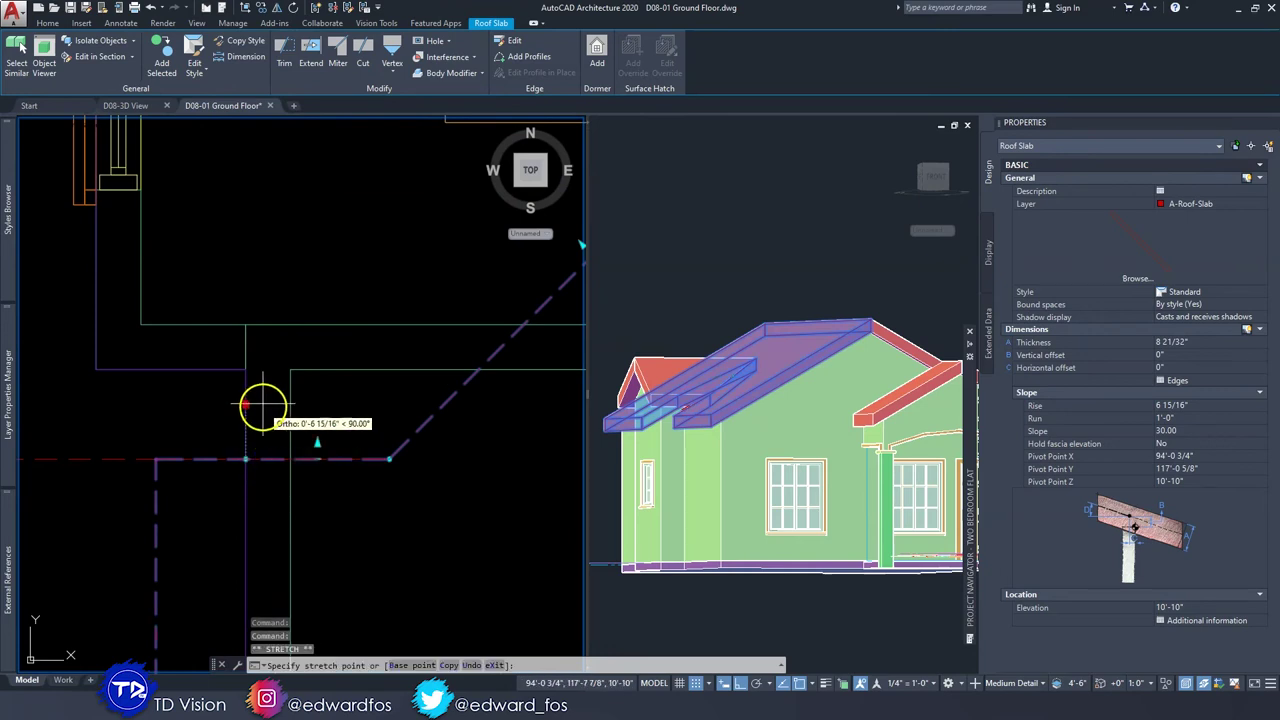
left_click(246, 370)
key("ctrl+z")
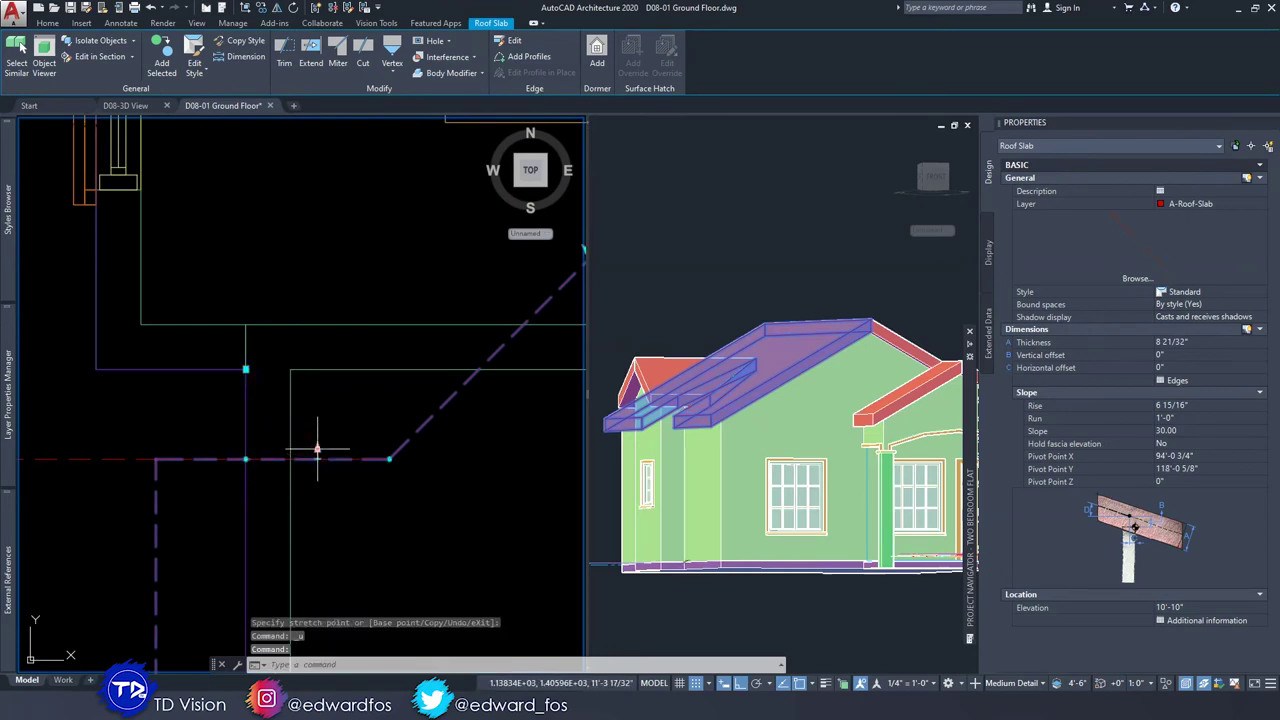
left_click(317, 449)
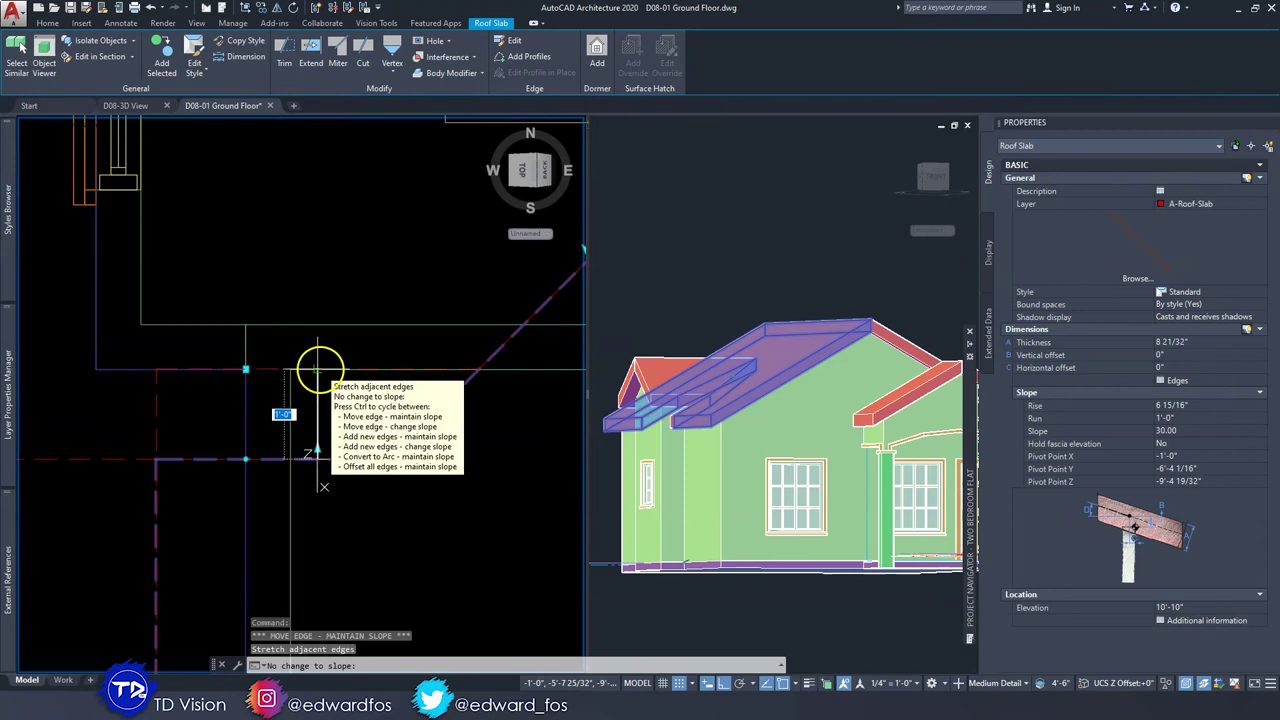
left_click(318, 370)
Move the same roof slab's edge north of the bathroom bay 1'-0" onto the bay's north wall.
scroll(332, 388, "down", 2)
middle_click_drag(325, 366, 289, 320)
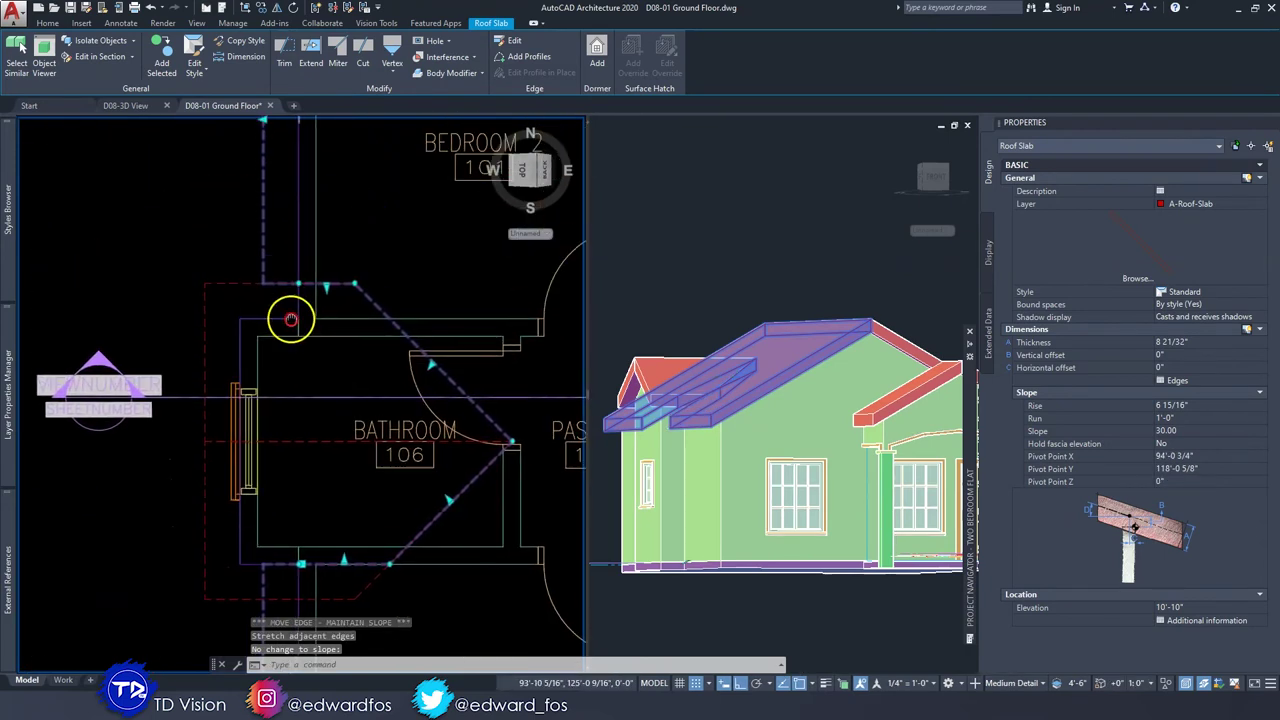
scroll(289, 283, "up", 4)
key("Escape")
left_click(262, 303)
left_click(186, 252)
left_click(371, 322)
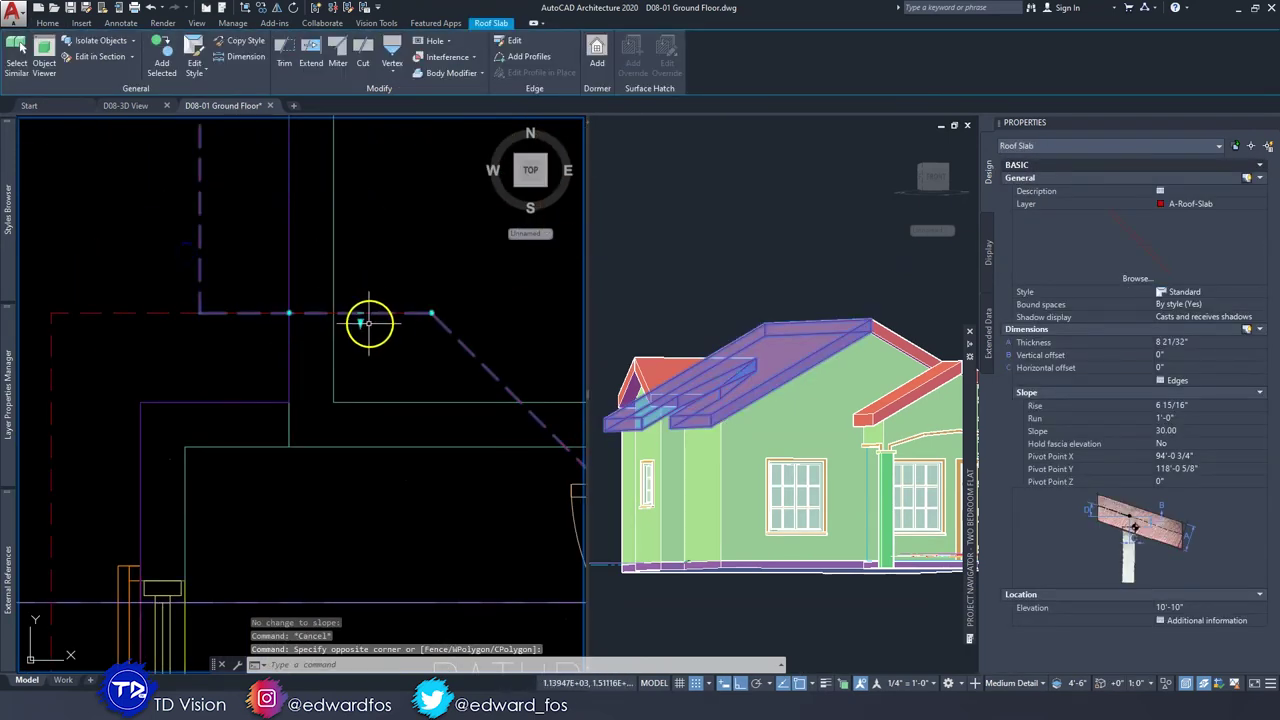
left_click(361, 322)
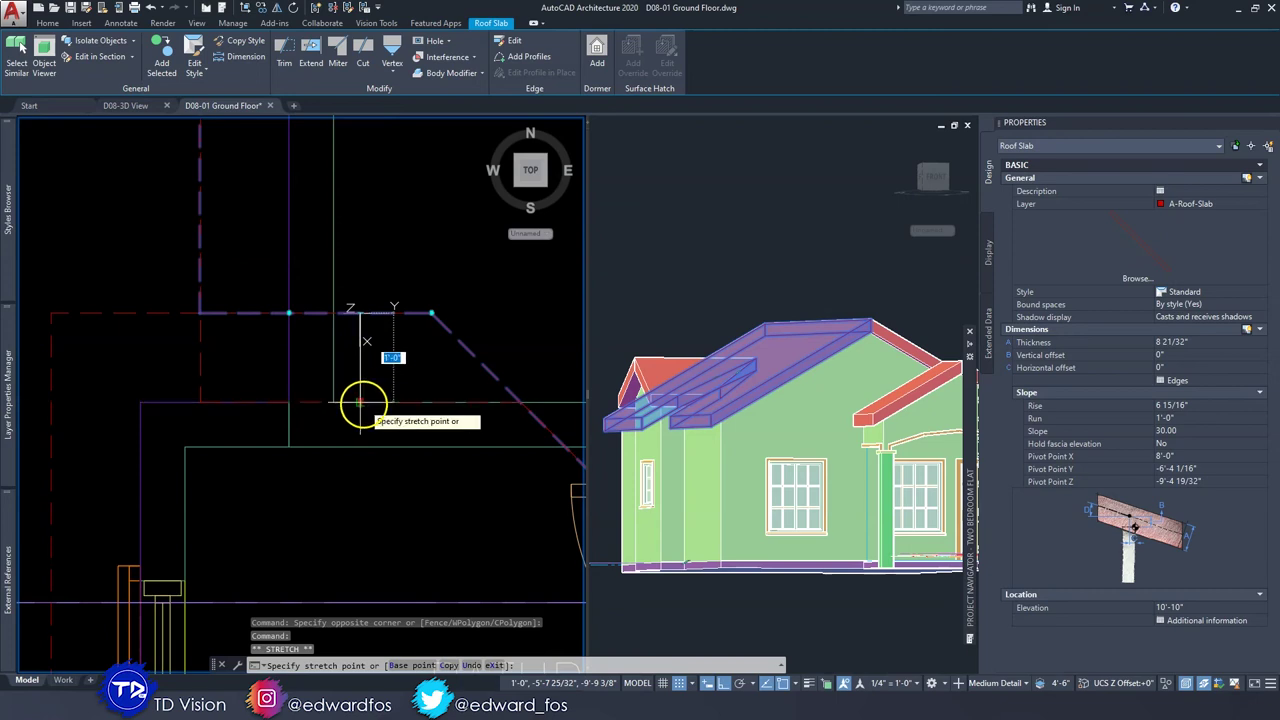
key("Escape")
key("Escape")
key("Escape")
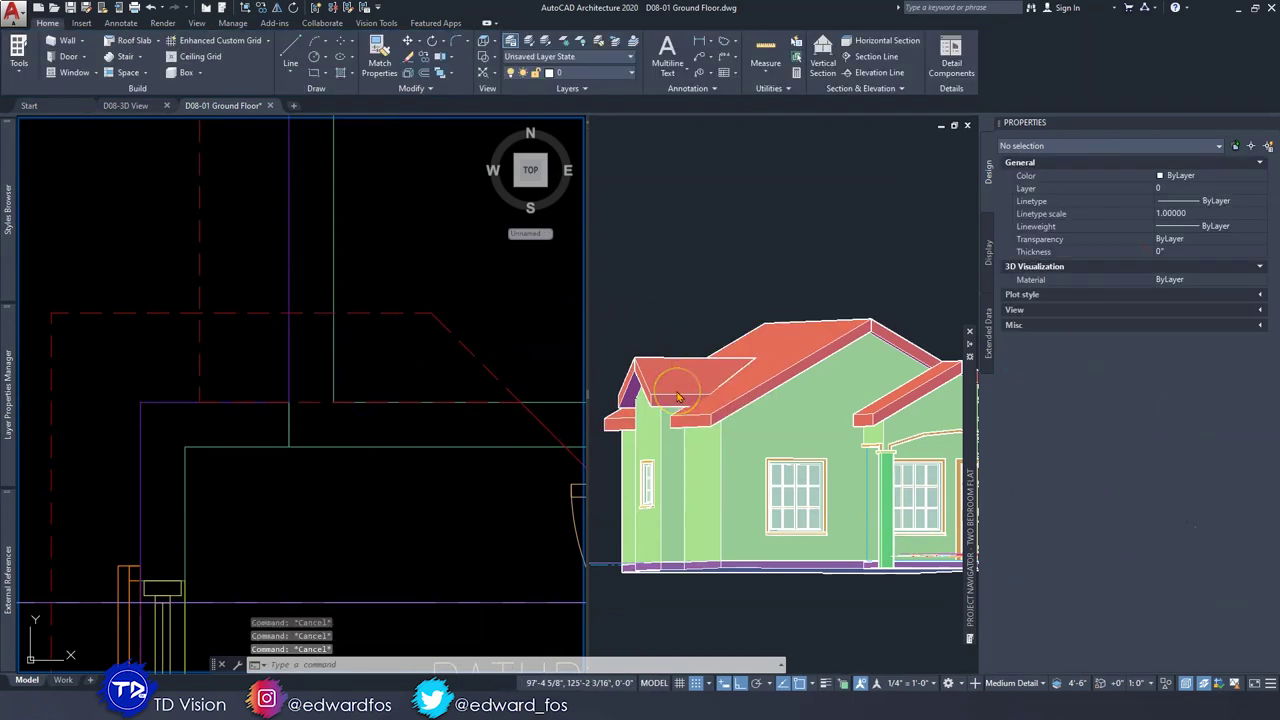
Save the ground floor drawing and reload its reference in the D08-3D View drawing.
key("ctrl+s")
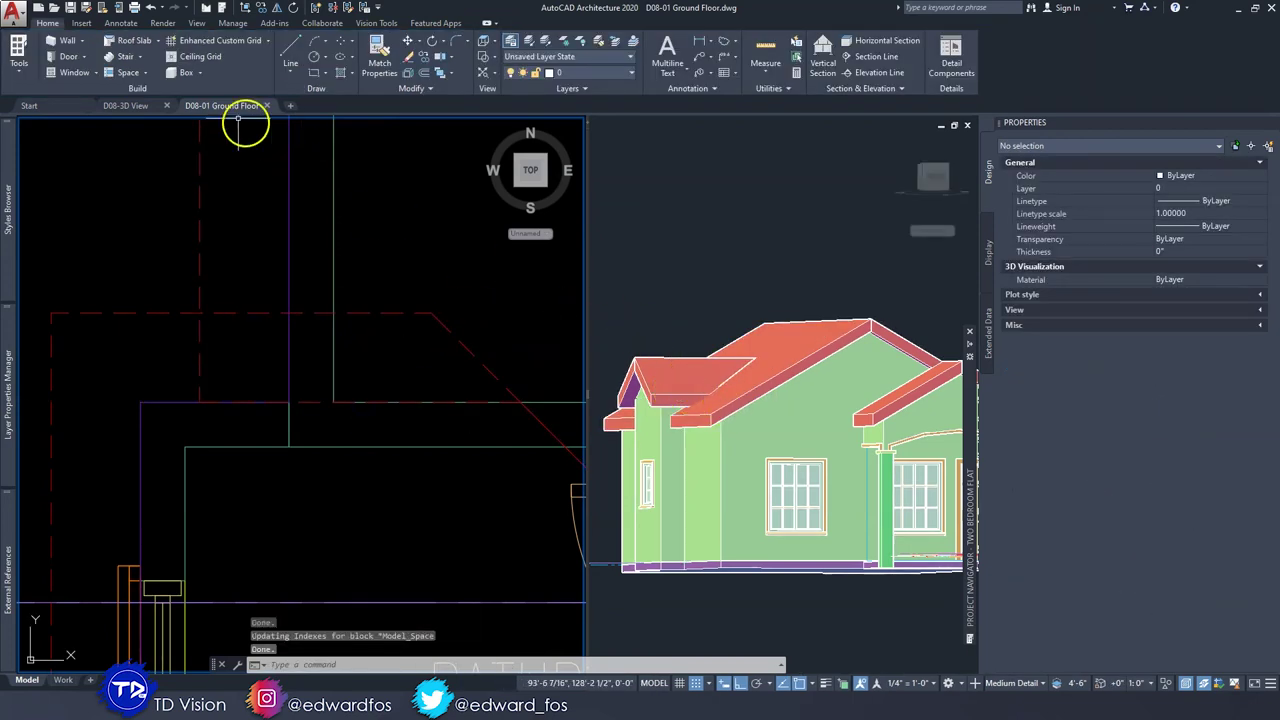
left_click(125, 105)
left_click(1113, 658)
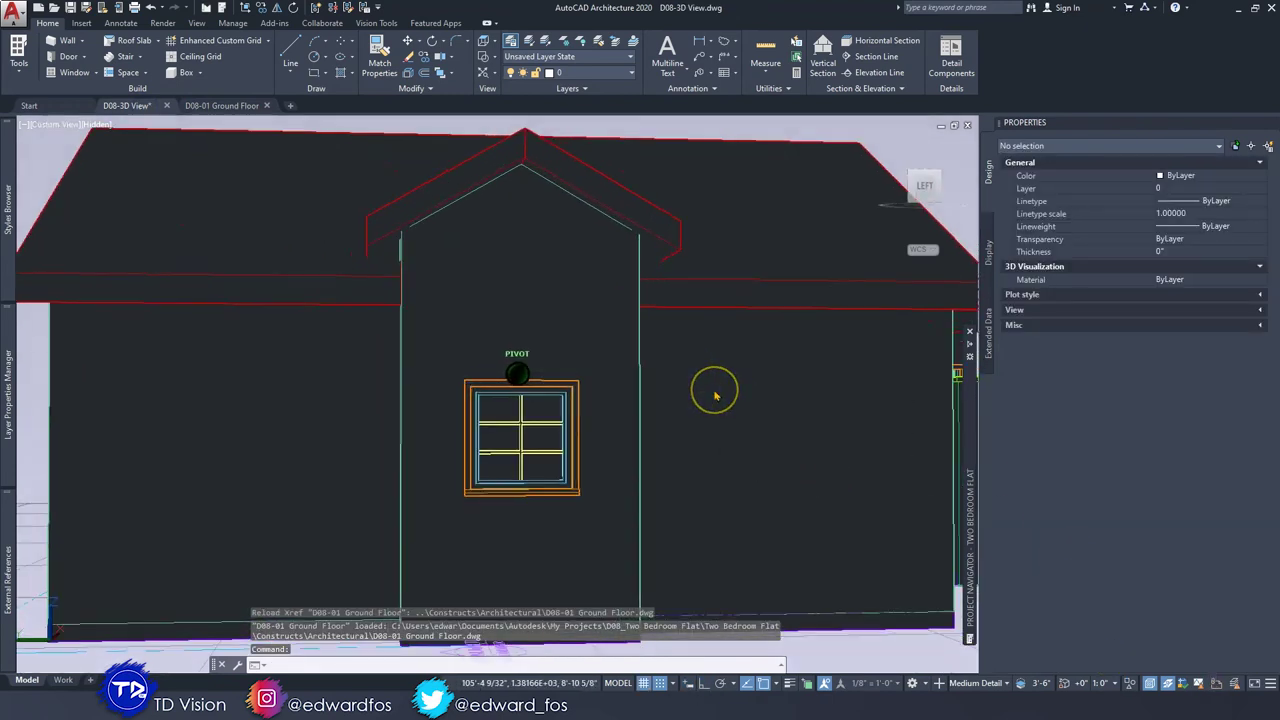
Save the D08-3D View drawing, and close both it and the D08-01 Ground Floor drawing.
mouse_move(714, 396)
middle_mouse_down("shift")
mouse_move(680, 249)
mouse_move(738, 260)
mouse_move(757, 229)
mouse_move(758, 256)
mouse_move(783, 223)
mouse_move(811, 214)
mouse_move(313, 313)
mouse_move(300, 303)
mouse_move(313, 336)
mouse_move(306, 294)
mouse_move(540, 372)
mouse_move(614, 372)
middle_mouse_up("shift")
mouse_move(225, 110)
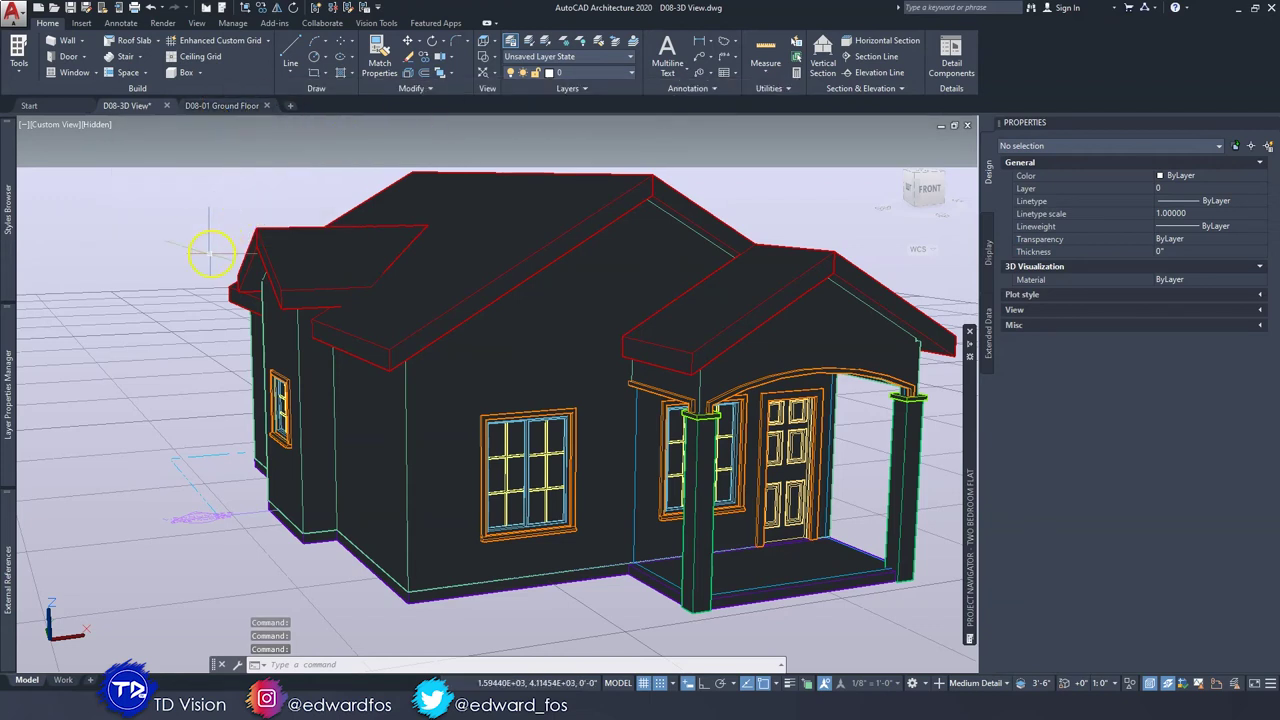
key("ctrl+s")
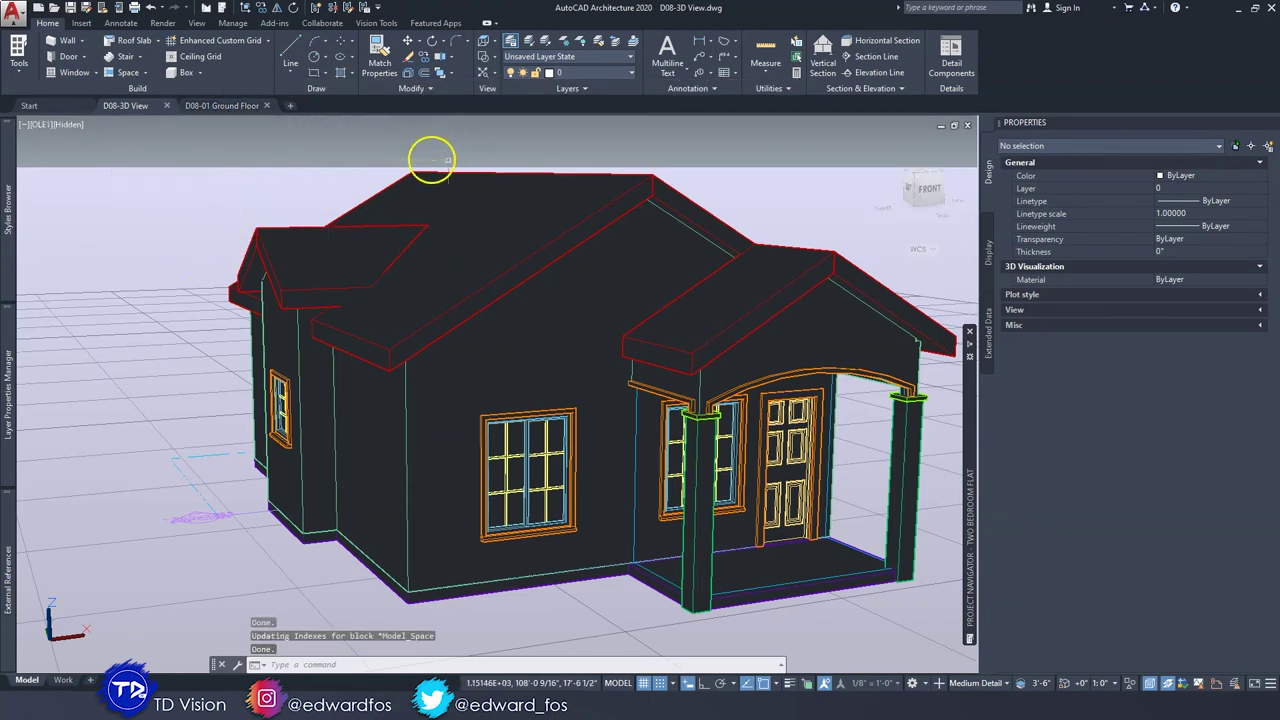
left_click(240, 105)
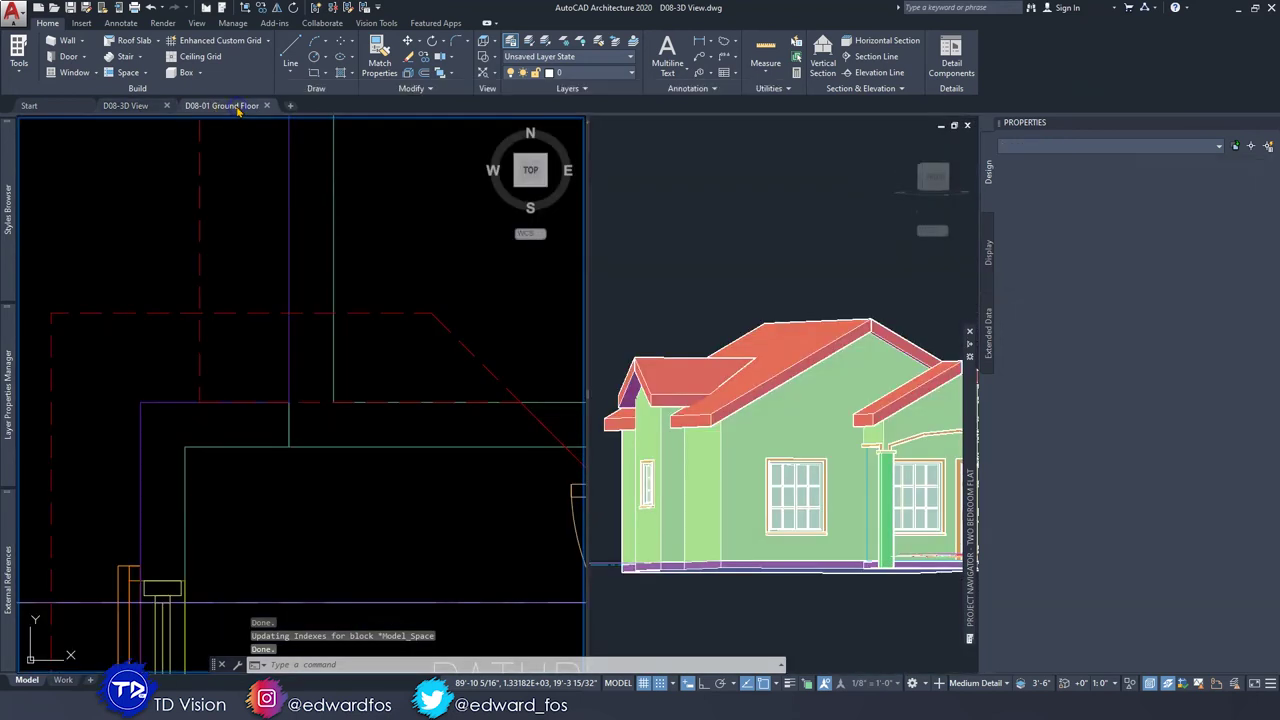
left_click(414, 206)
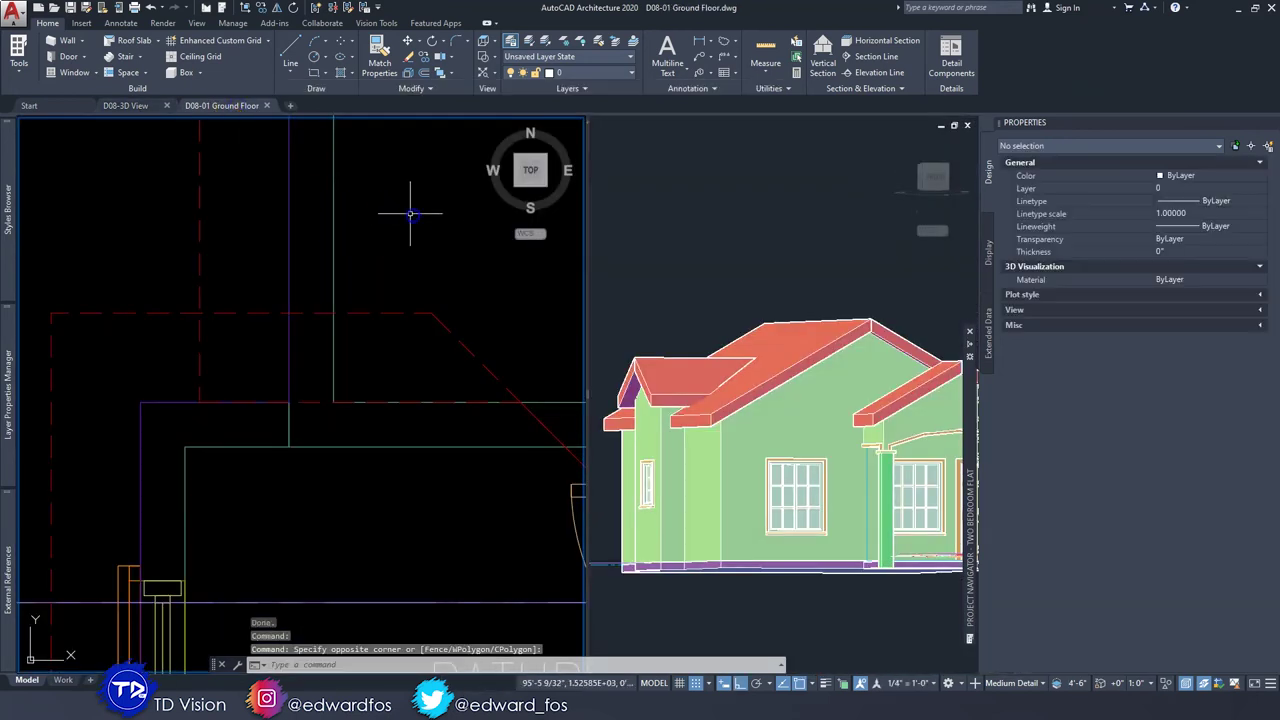
left_click(267, 106)
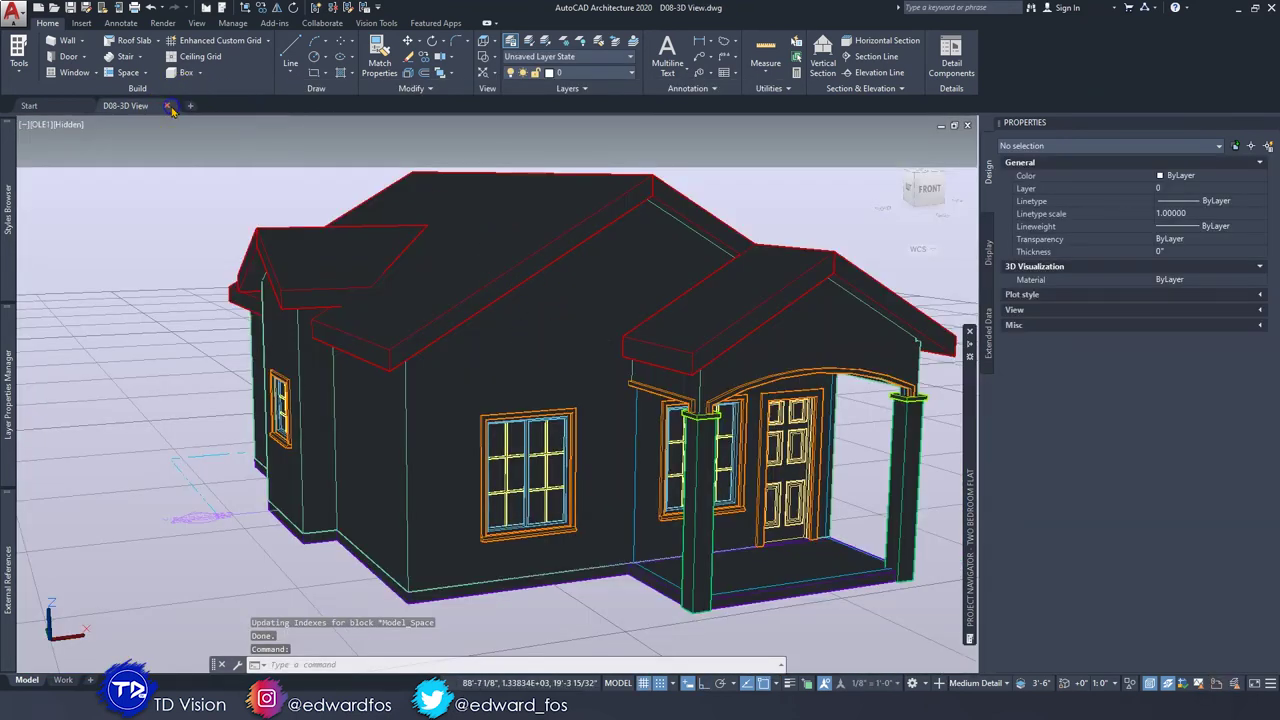
left_click(170, 106)
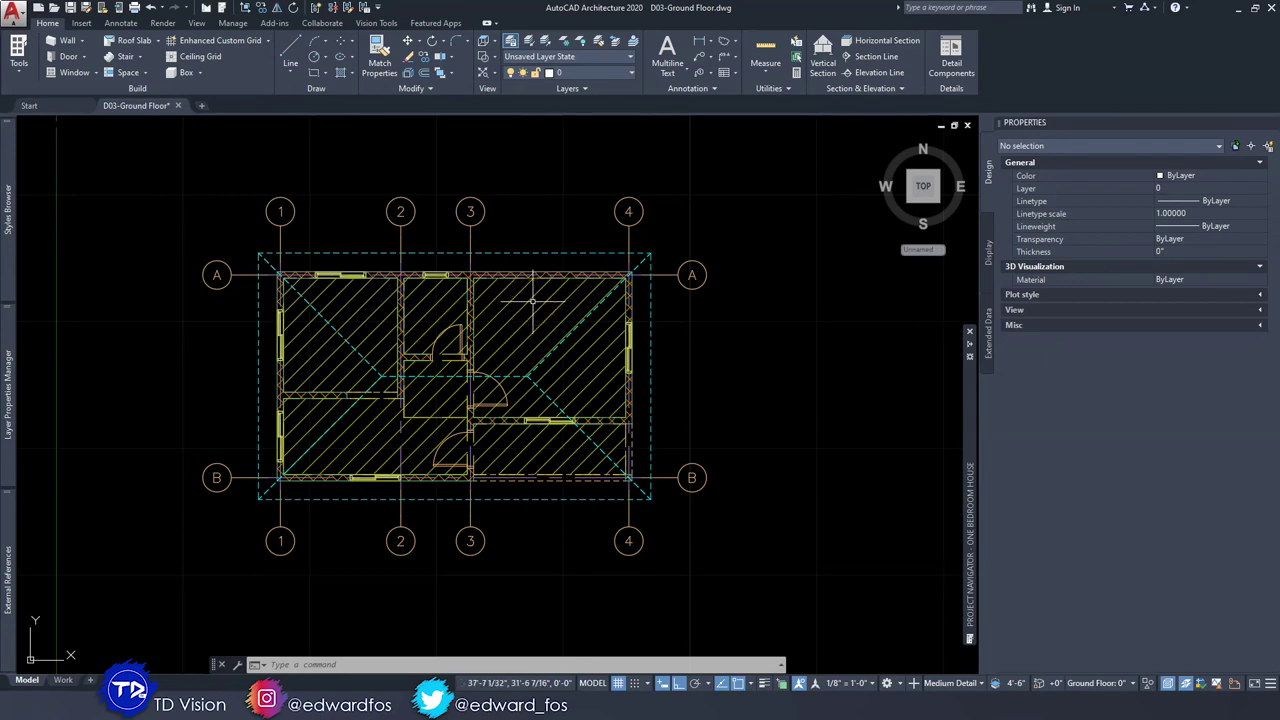
Open the S-02 Roof Framing Plan and Details sheet from the One Bedroom House project's structural set.
mouse_move(971, 440)
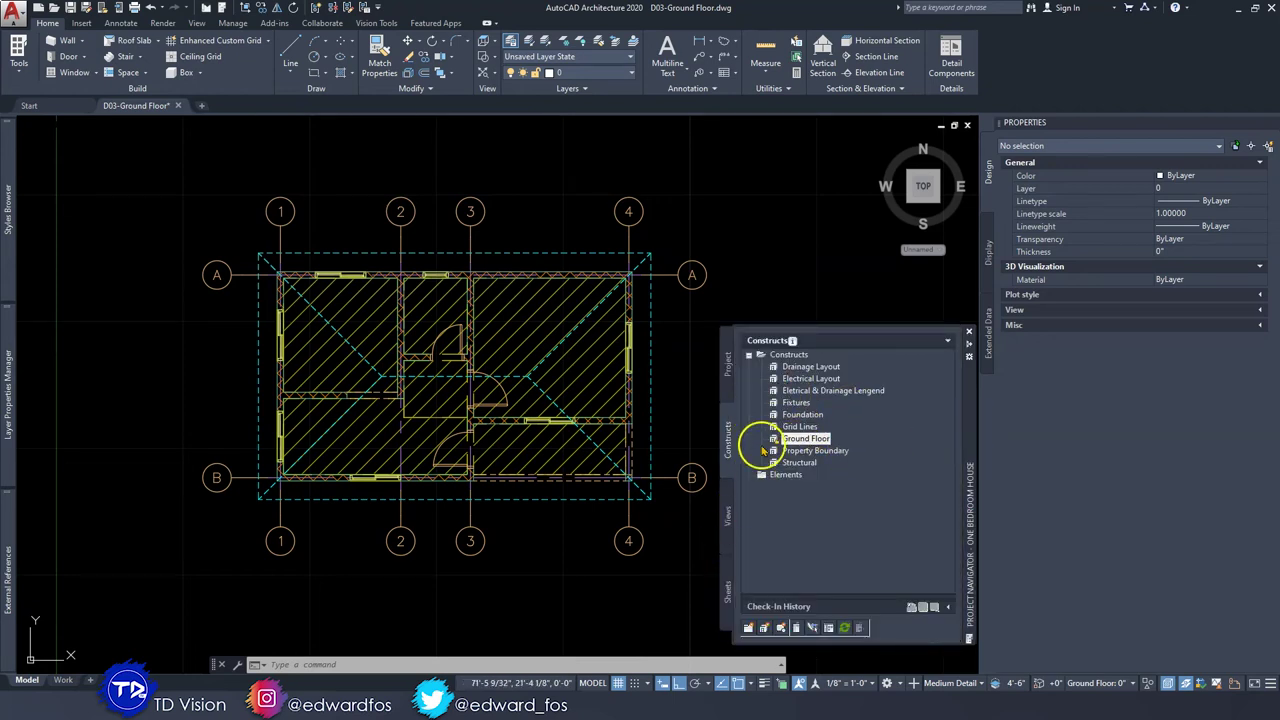
left_click(729, 585)
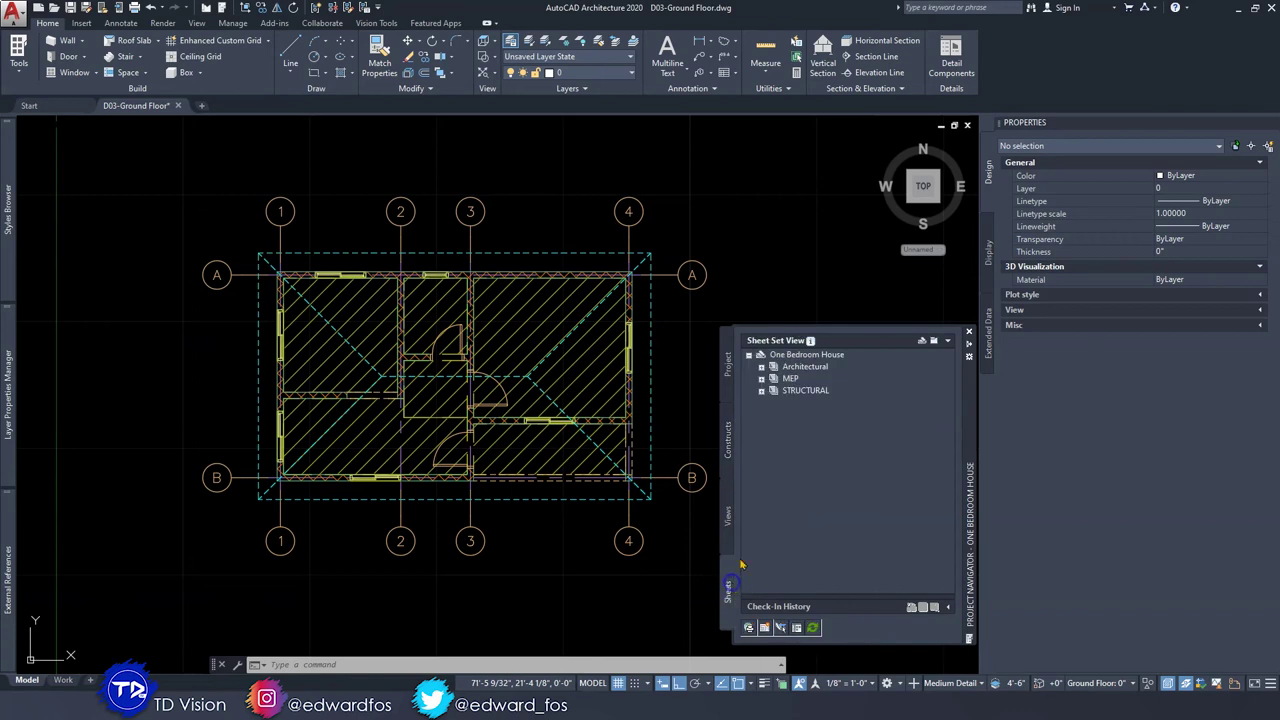
left_click(761, 367)
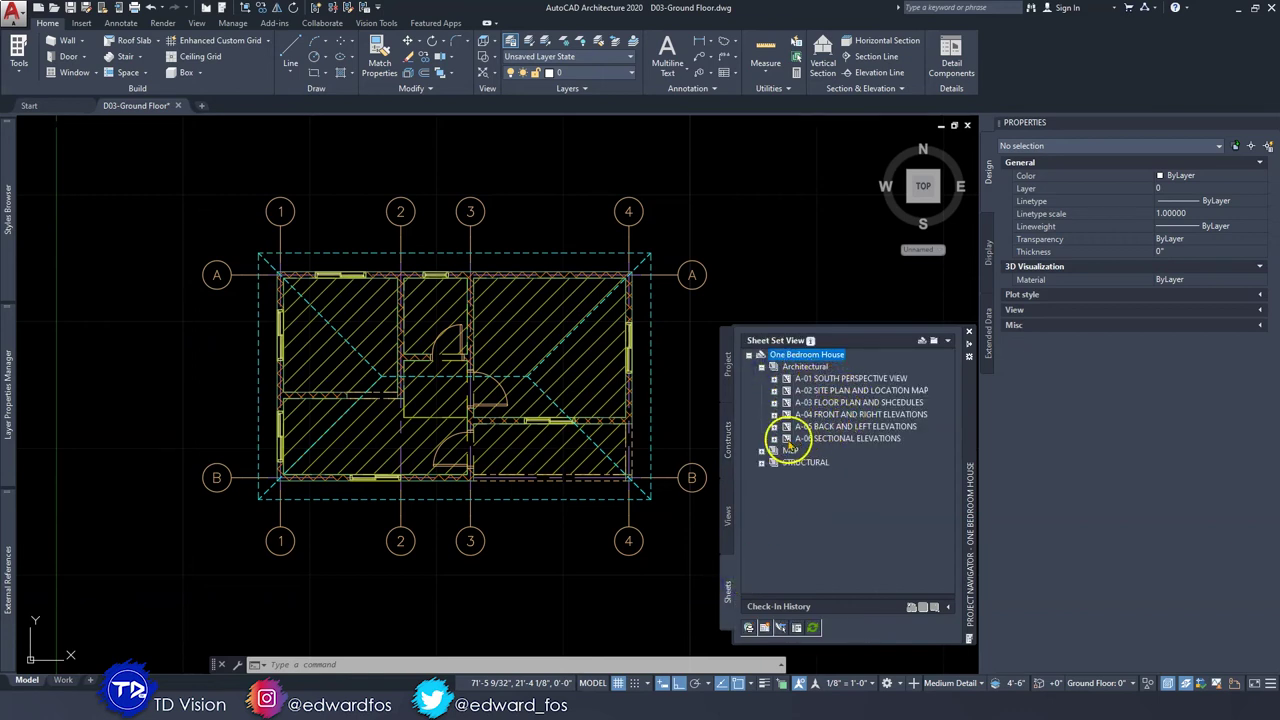
left_click(761, 462)
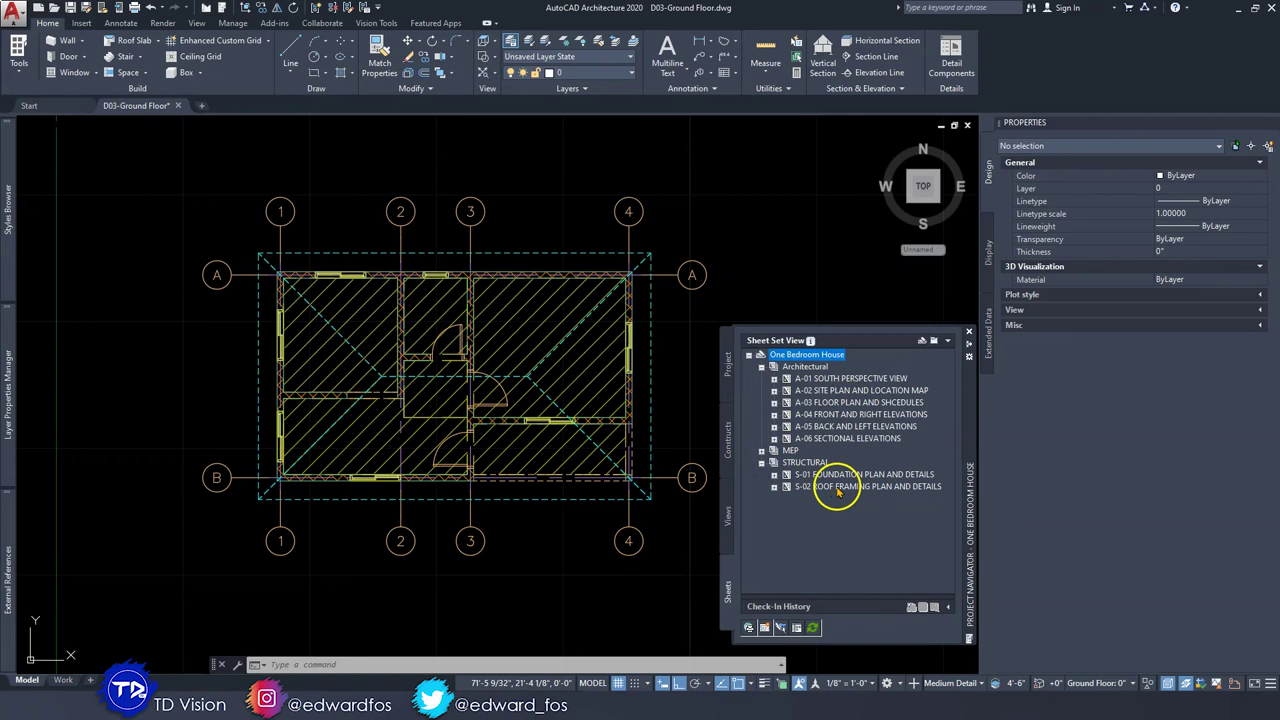
double_click(832, 487)
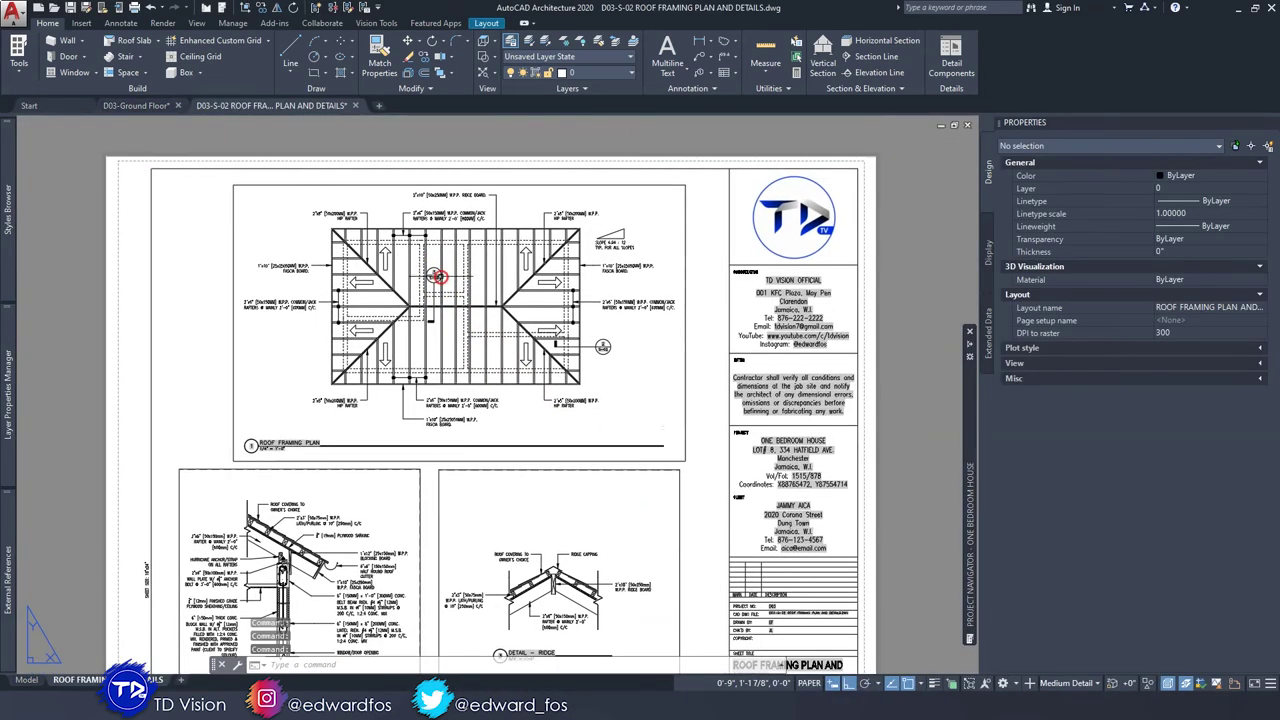
Examine the roof framing plan and the eave and ridge details, and close the sheet without saving changes.
scroll(452, 248, "up", 5)
scroll(452, 249, "down", 4)
middle_click_drag(440, 340, 492, 184)
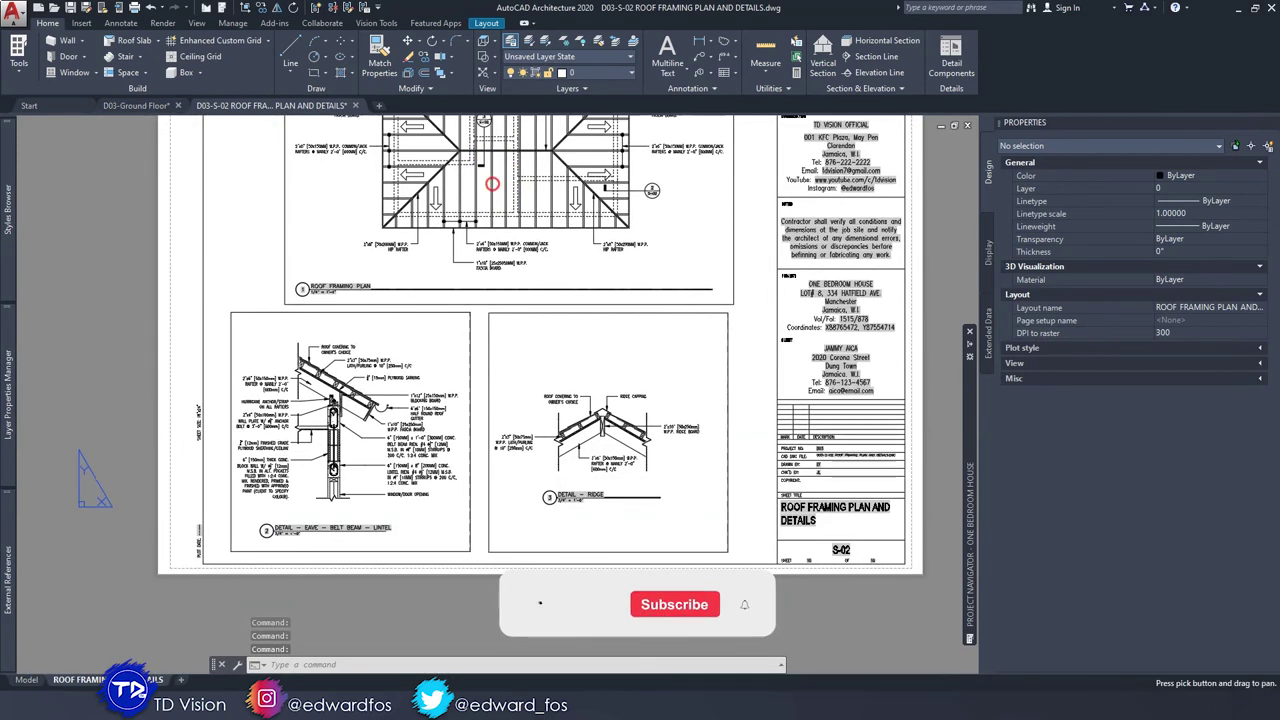
scroll(368, 394, "up", 4)
scroll(366, 398, "down", 2)
scroll(366, 399, "down", 4)
middle_click_drag(366, 400, 396, 438)
scroll(397, 430, "up", 2)
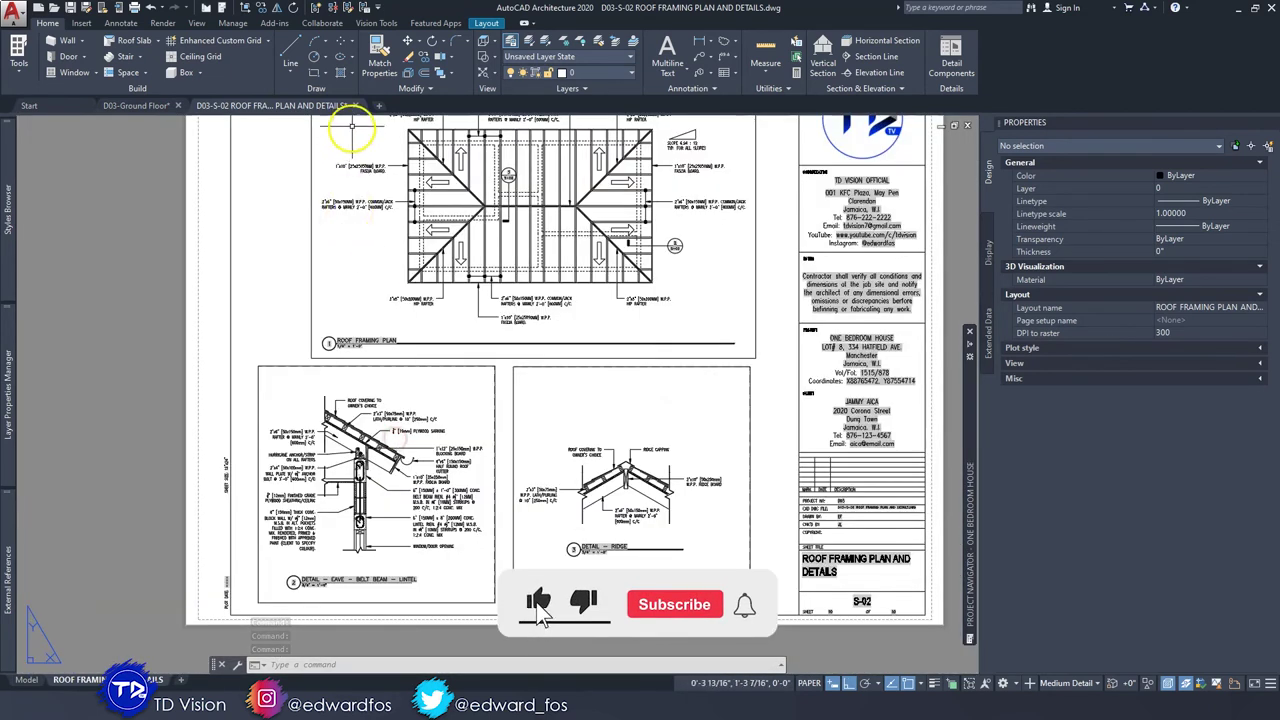
left_click(356, 106)
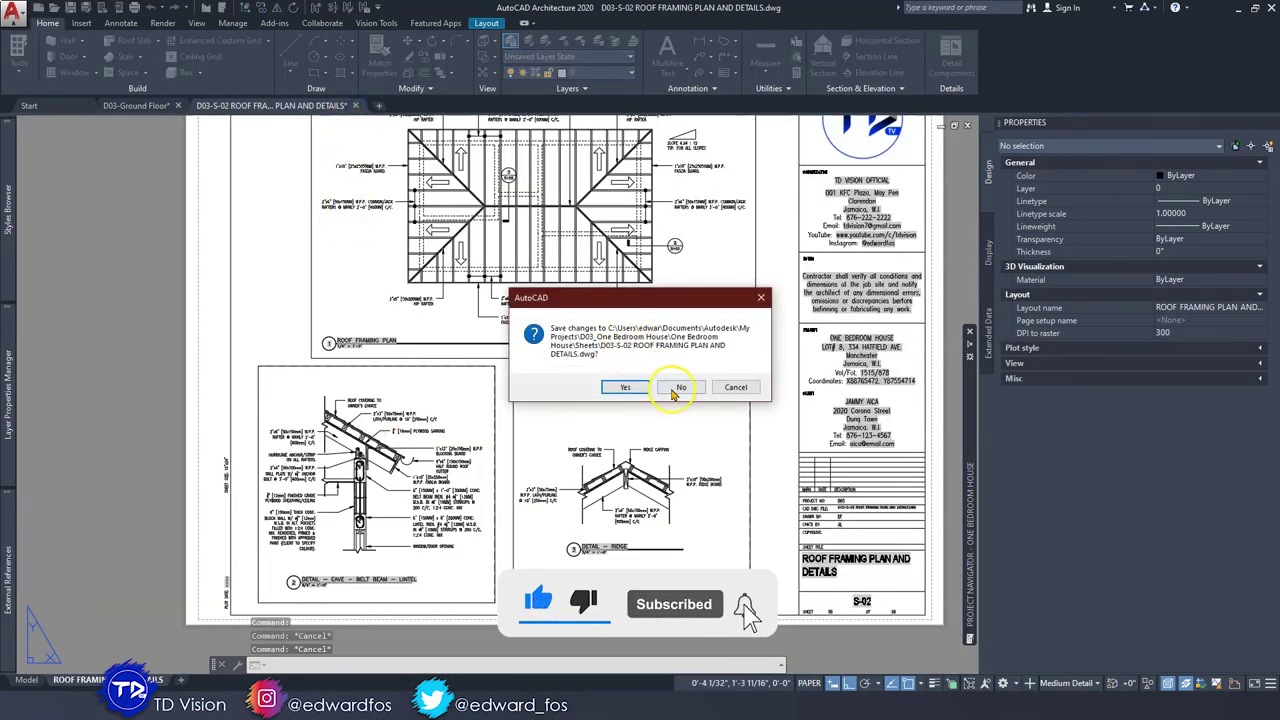
left_click(663, 383)
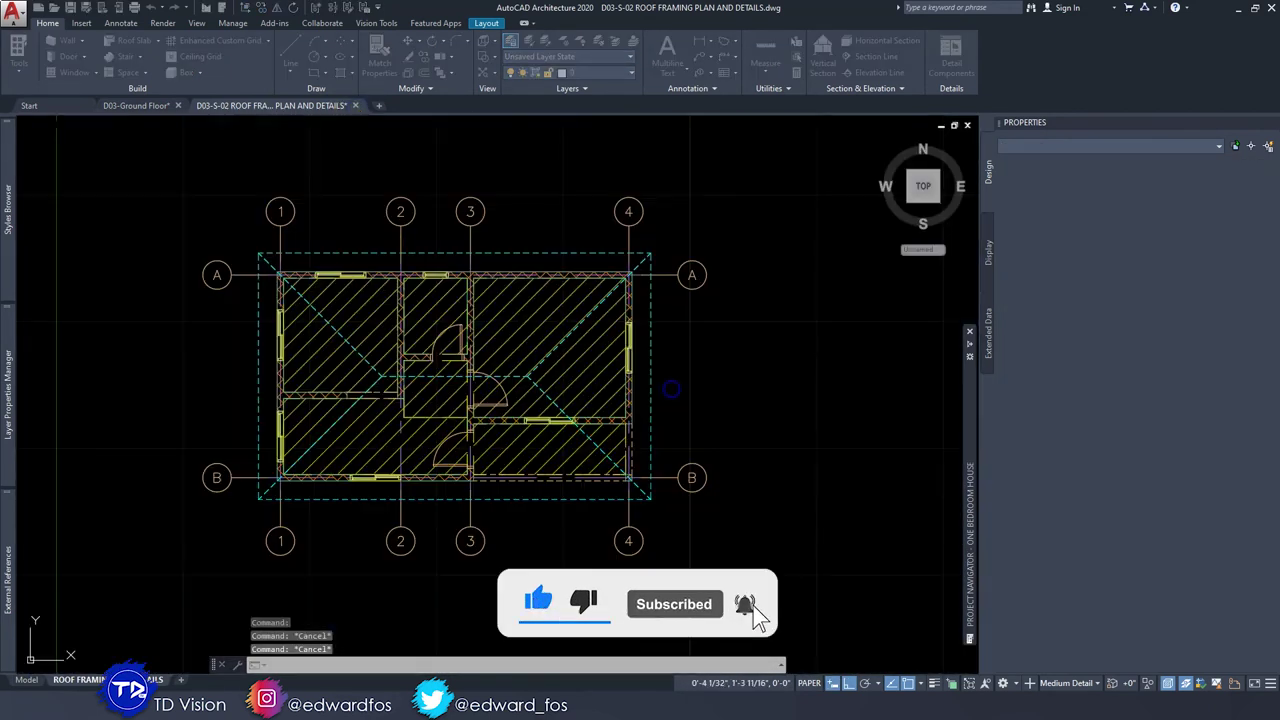
Move the four pieces of the existing hip roof 50' west, clear of the D03-Ground Floor plan.
left_click(549, 248)
left_click(540, 248)
left_click(657, 324)
left_click(642, 331)
left_click(545, 506)
left_click(530, 491)
left_click(264, 396)
left_click(236, 375)
scroll(470, 427, "down", 2)
type("m")
left_click(500, 547)
middle_click_drag(341, 548, 444, 529)
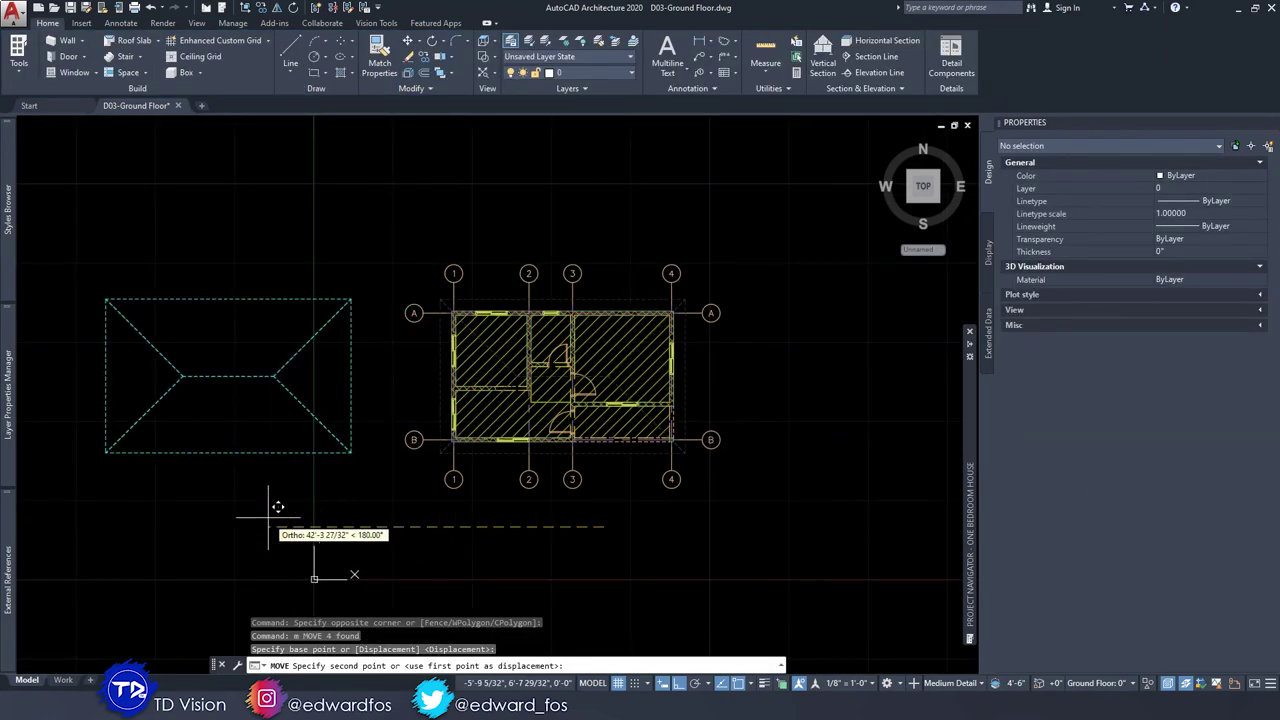
type("50'")
key("Return")
key("Escape")
scroll(591, 380, "up", 5)
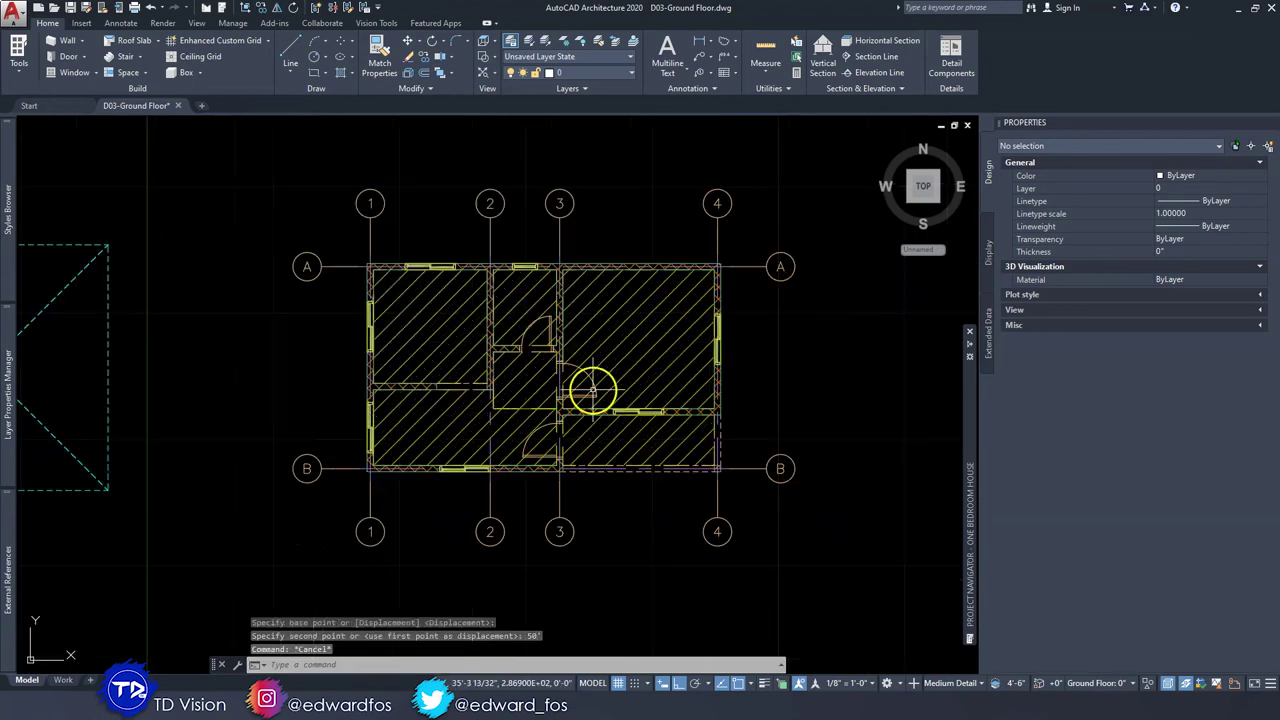
scroll(587, 362, "down", 3)
middle_click_drag(587, 359, 582, 360)
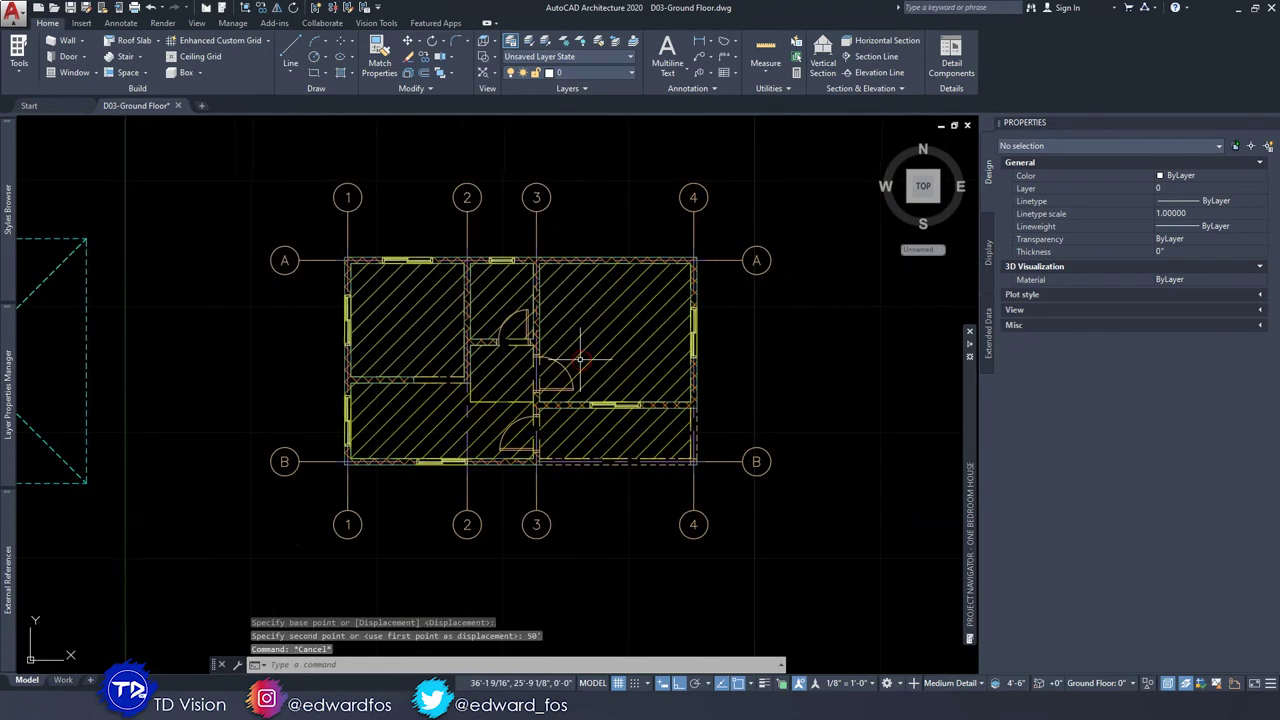
Switch to Photos to examine the example roof designs in thumbnail_09.jpg, and return to the AutoCAD drawing.
left_click(629, 663)
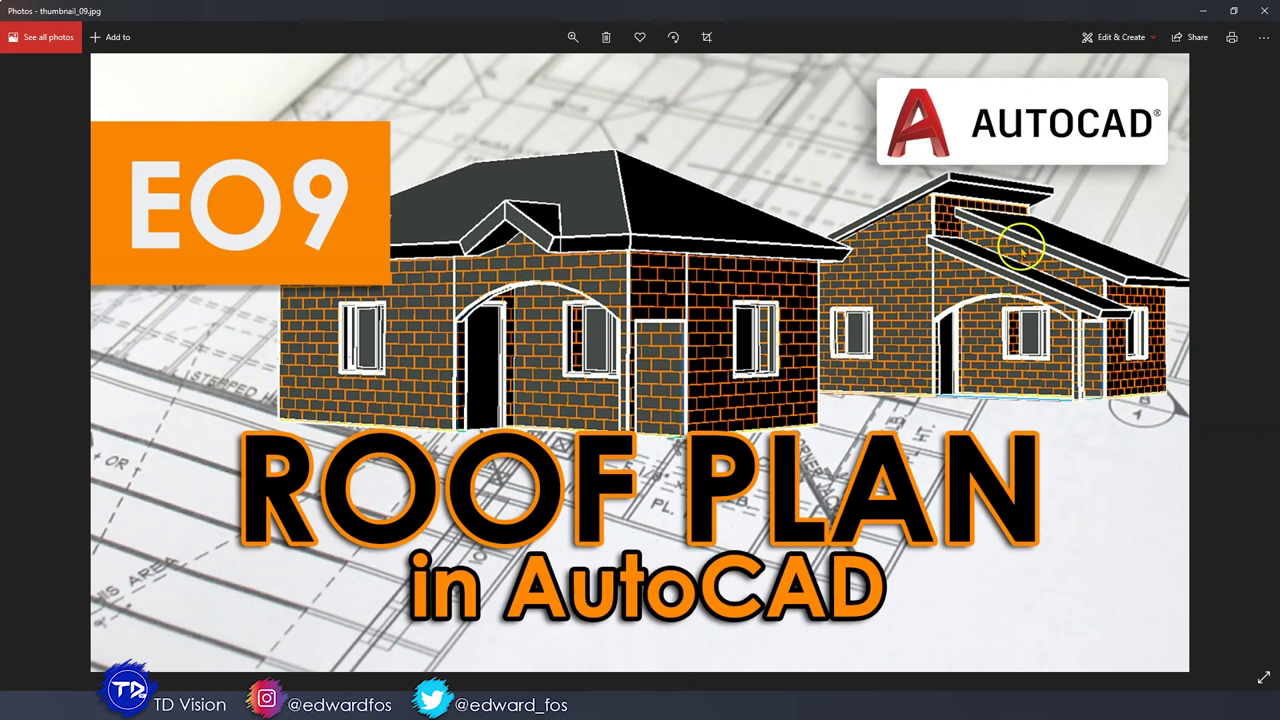
left_click(1196, 20)
left_click(561, 566)
key("Escape")
key("Escape")
Add a single-slope roof over the porch between grids 3 and 4, using the porch's four outer corners.
scroll(629, 439, "up", 4)
middle_click_drag(629, 438, 564, 441)
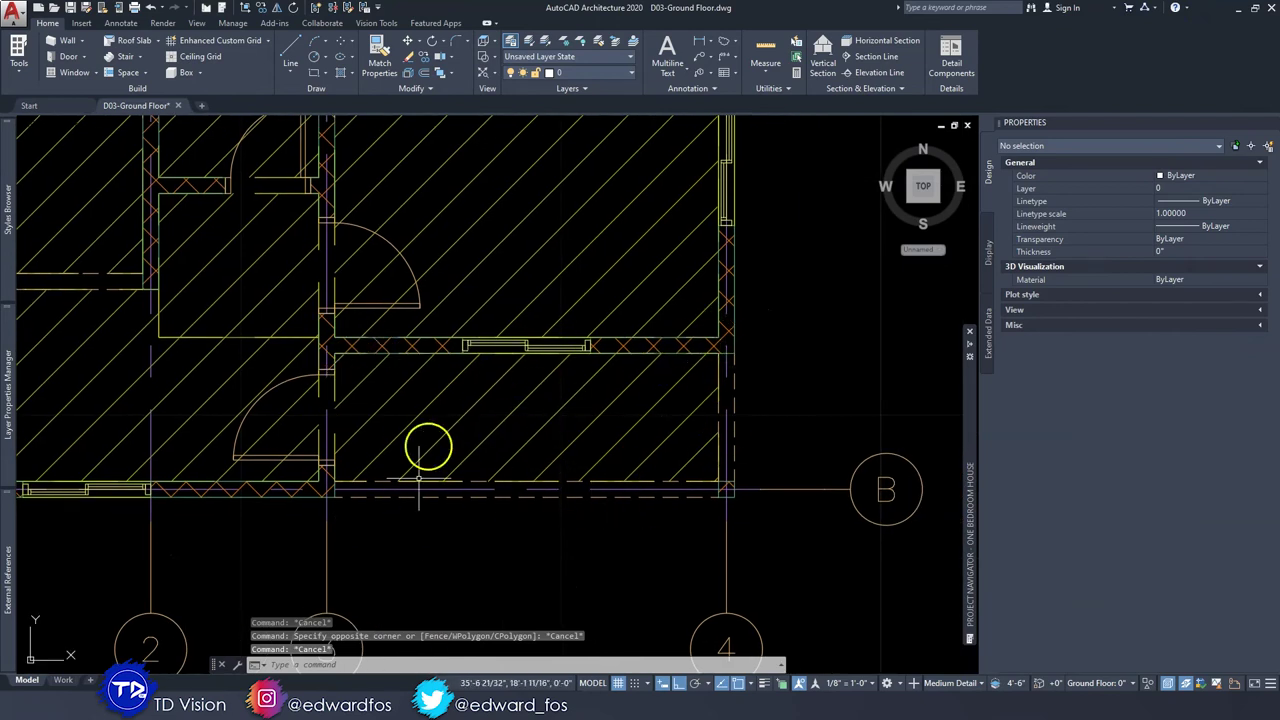
key("Escape")
key("Escape")
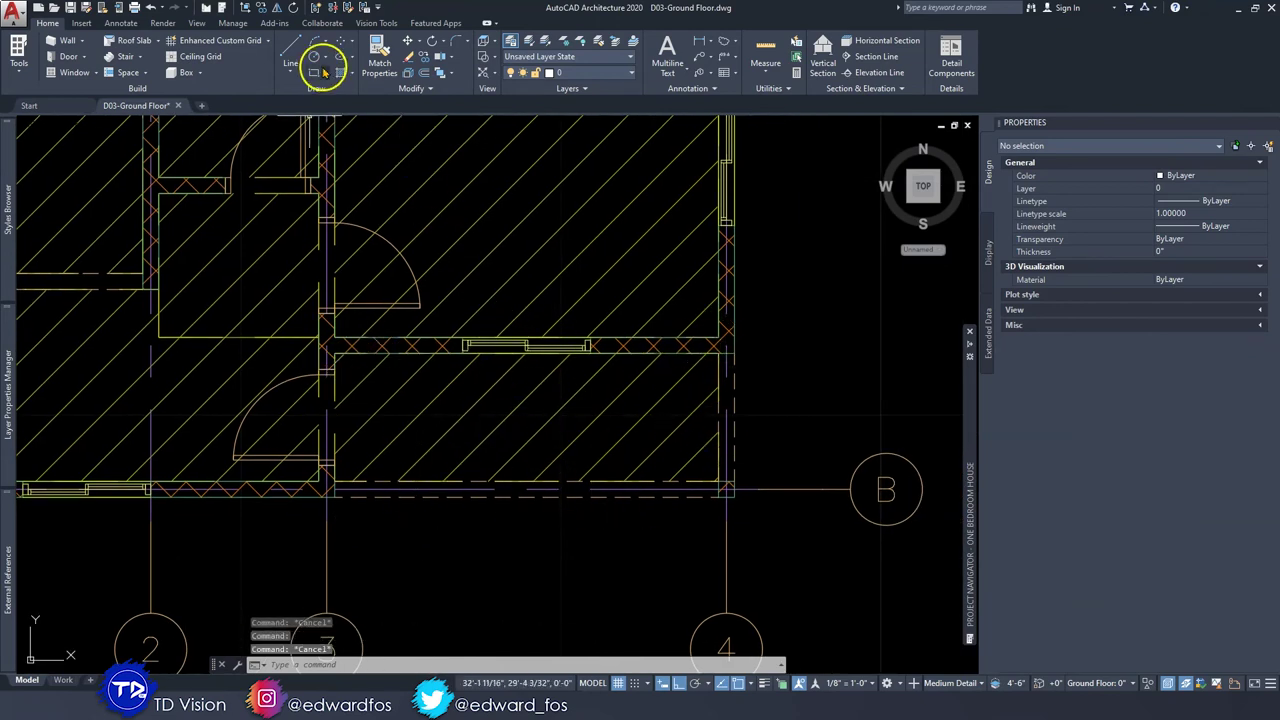
left_click(145, 41)
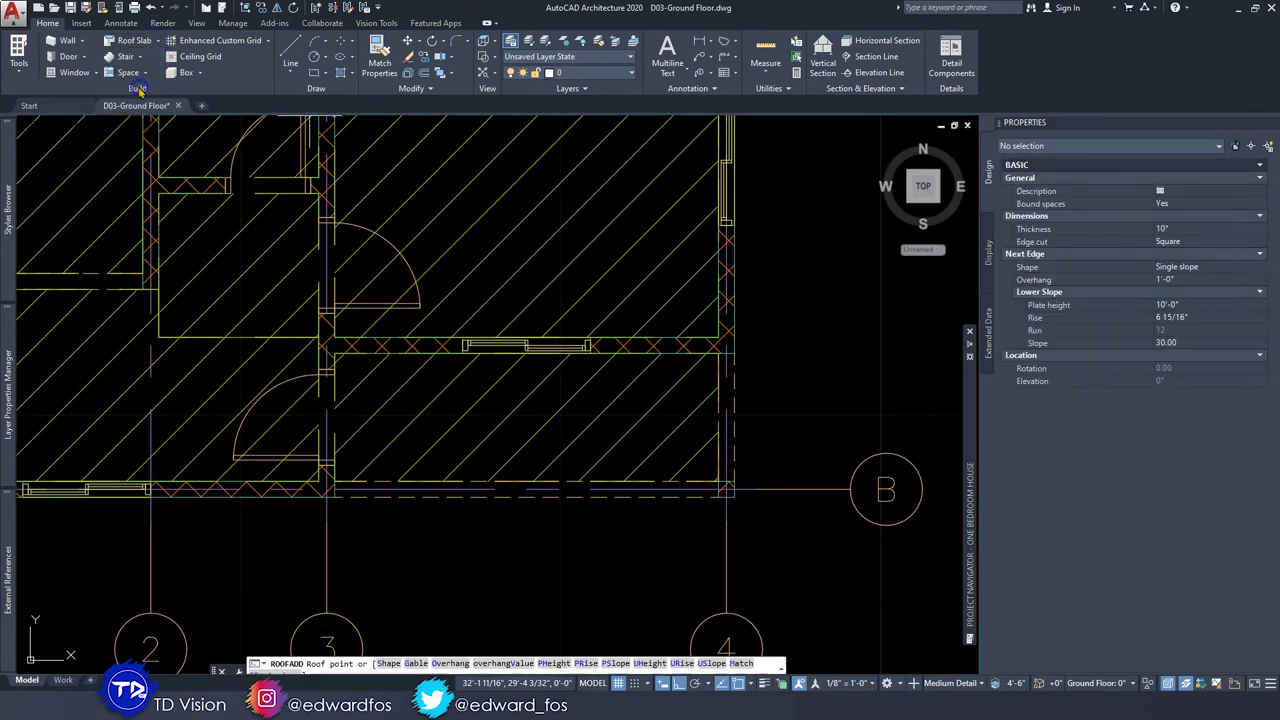
left_click(335, 354)
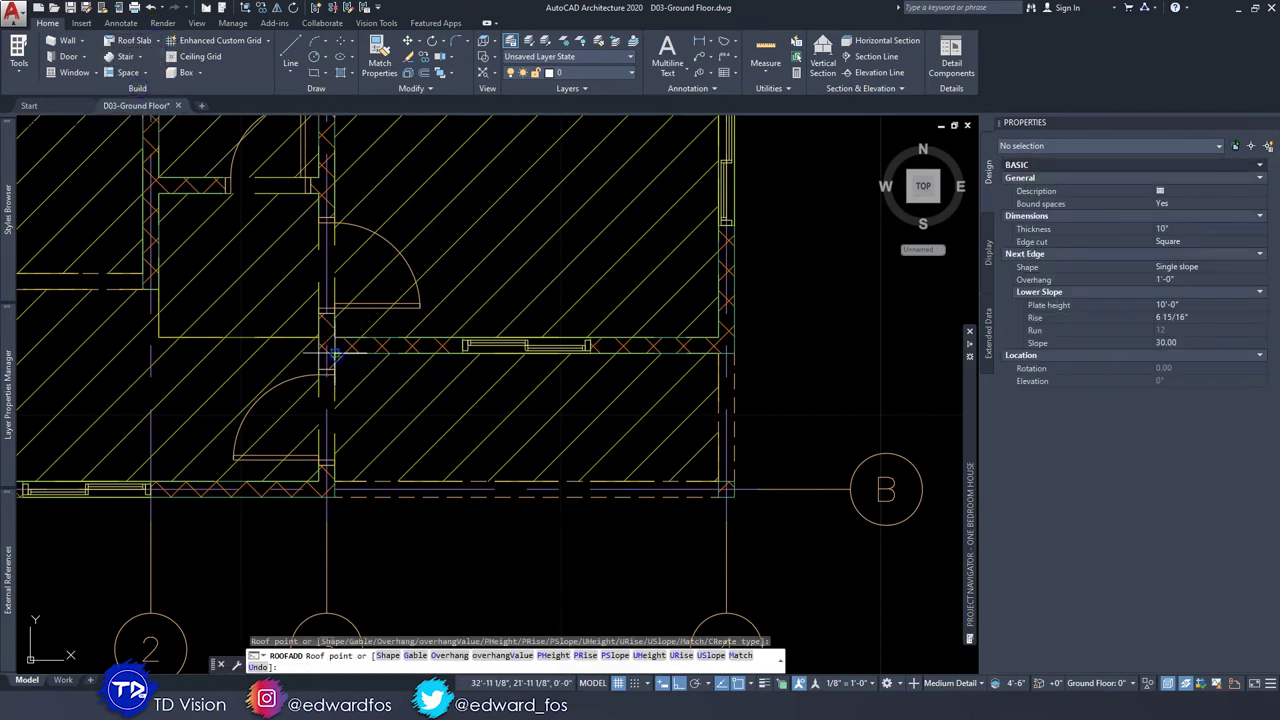
left_click(735, 352)
left_click(735, 490)
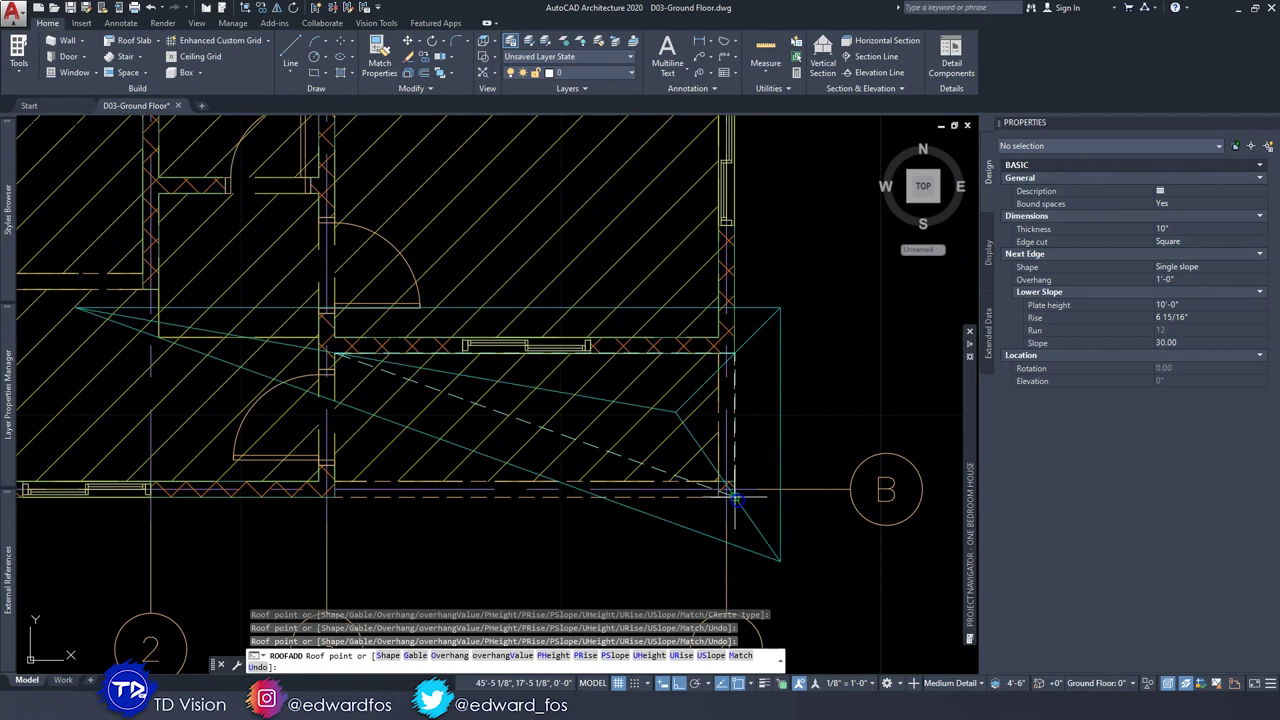
left_click(333, 497)
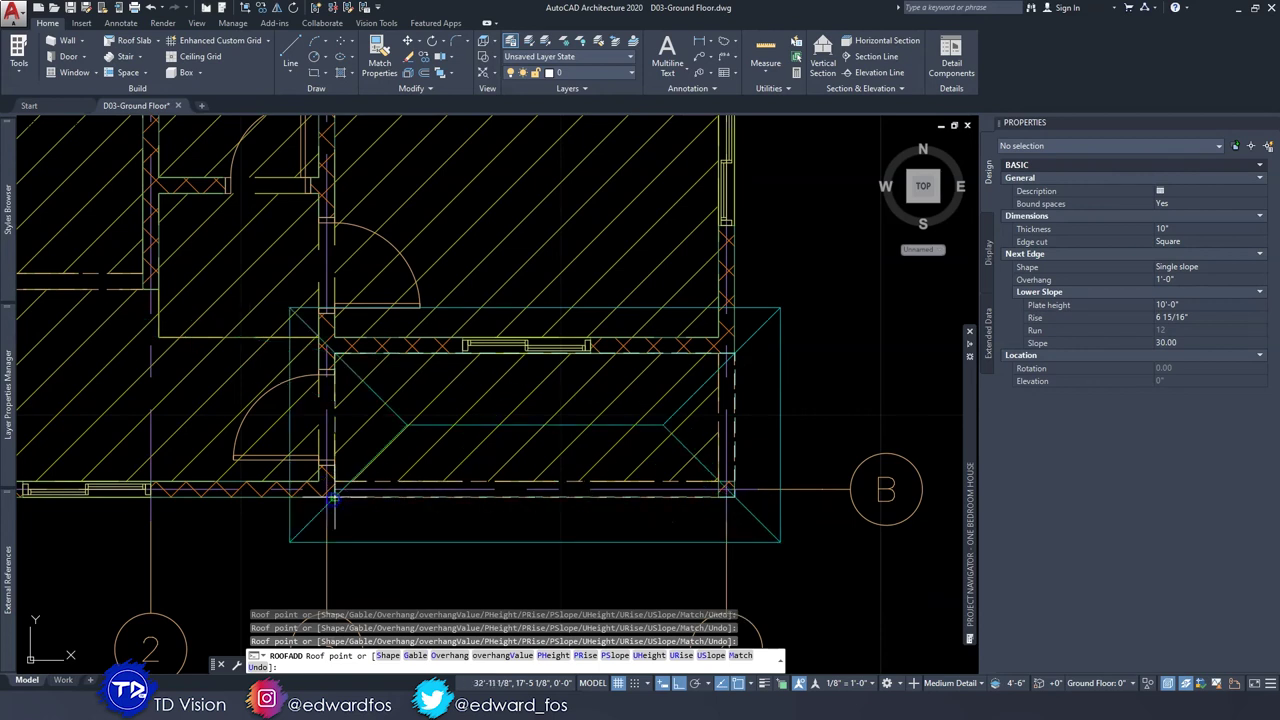
key("Return")
Edit the porch roof's north and south edges to a 90° slope and remove the north edge's overhang at the house wall.
left_click(617, 385)
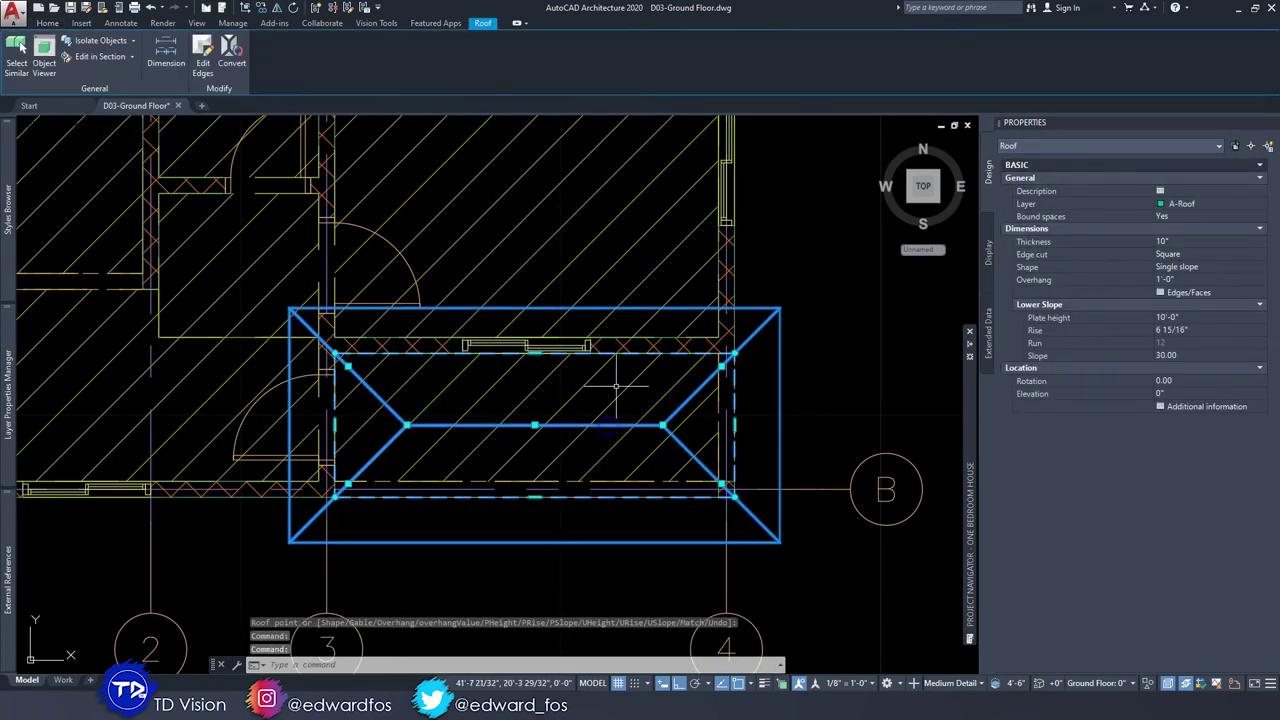
left_click(203, 50)
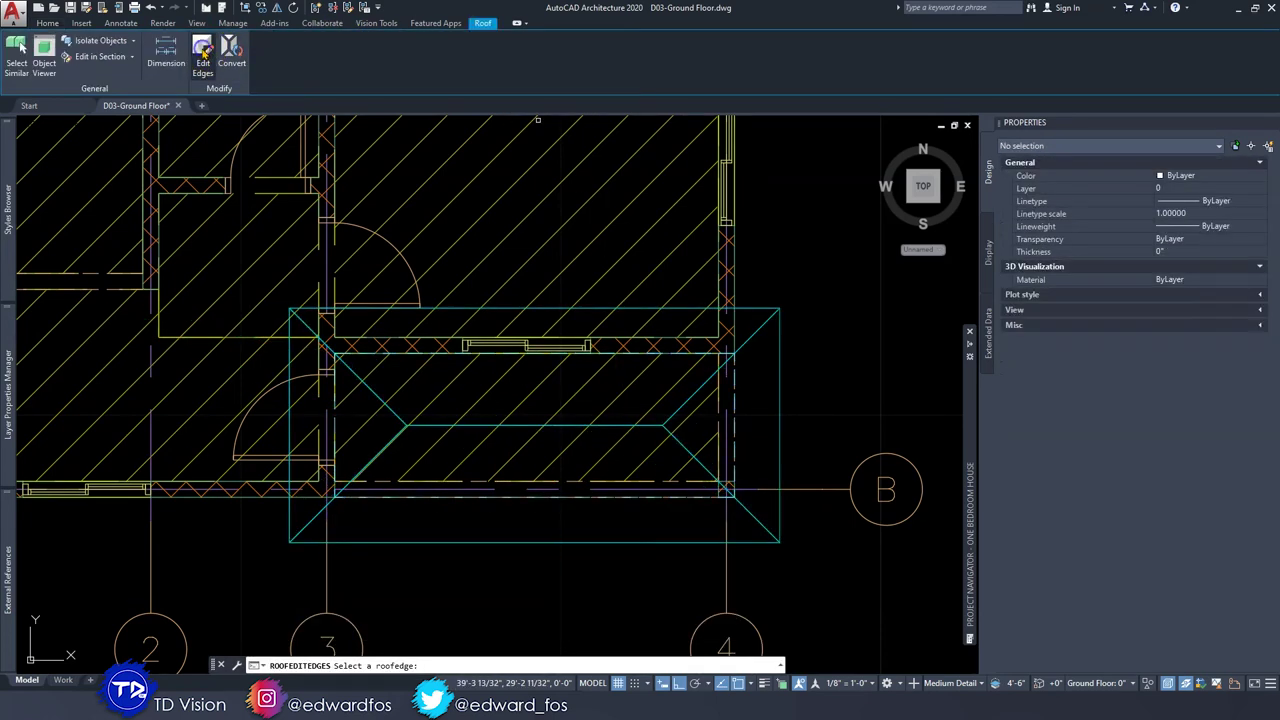
left_click(675, 385)
left_click(580, 444)
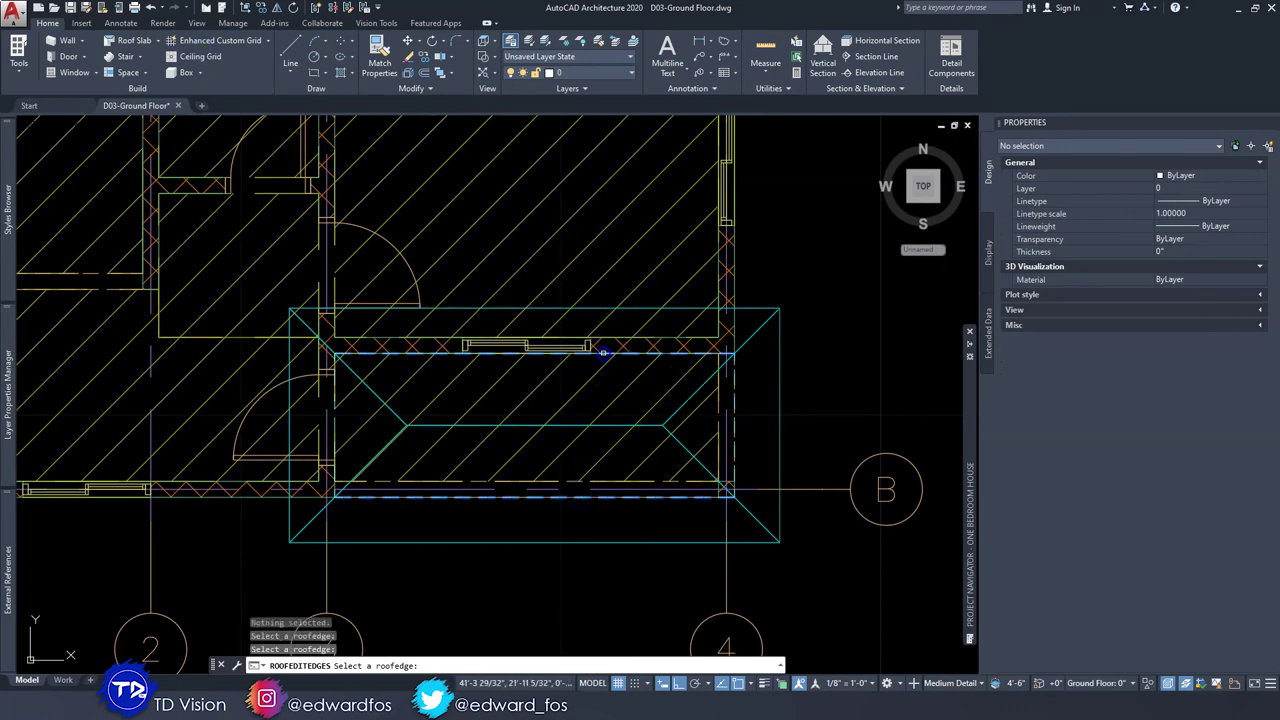
left_click(602, 352)
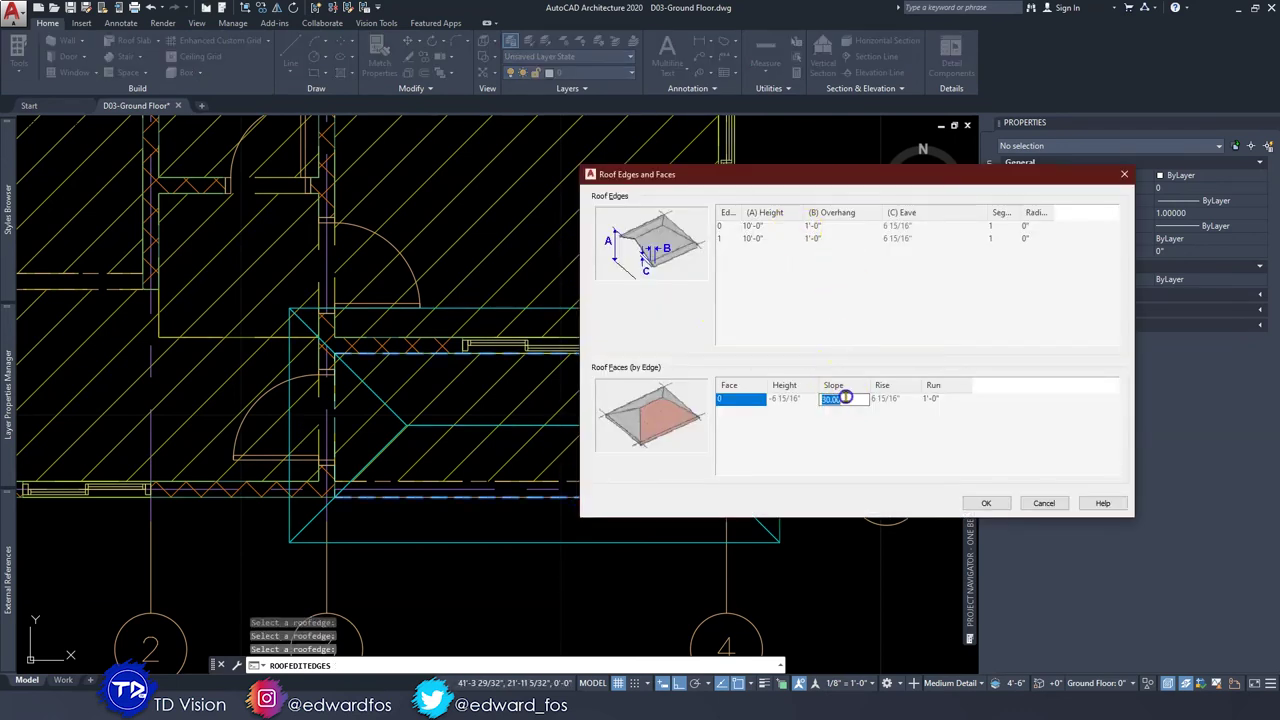
left_click(785, 238)
left_click(852, 400)
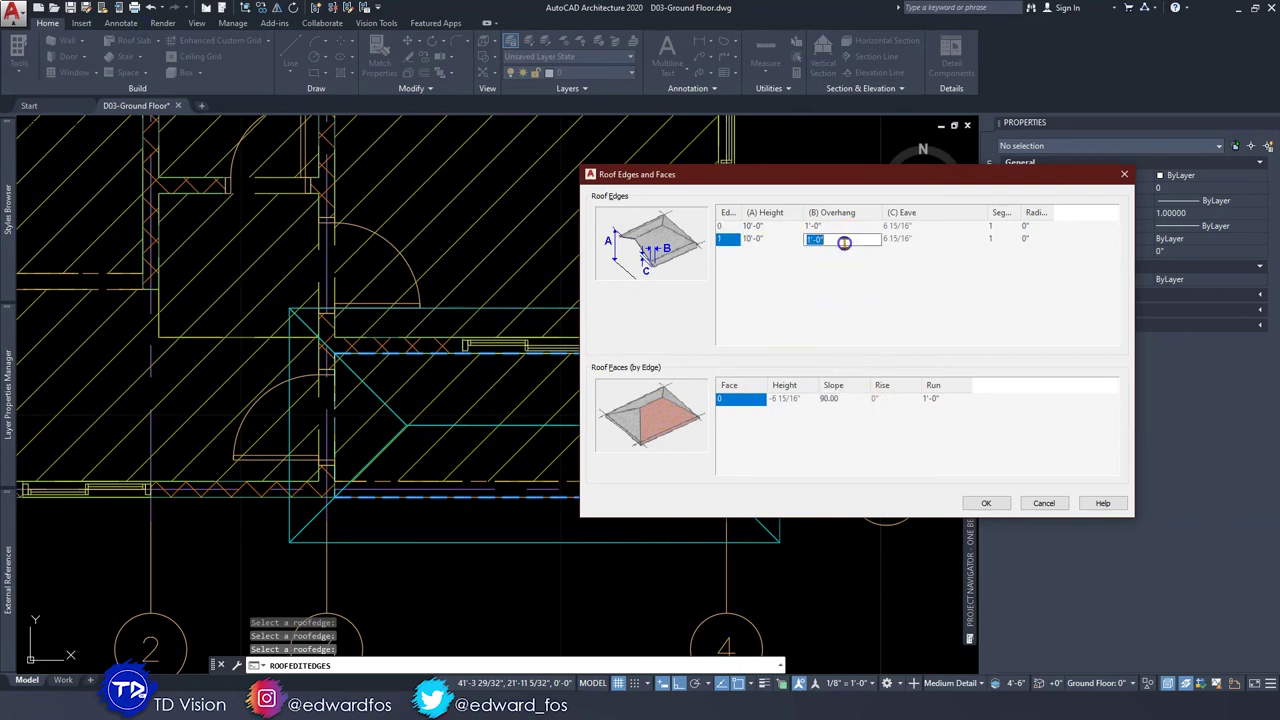
left_click(987, 504)
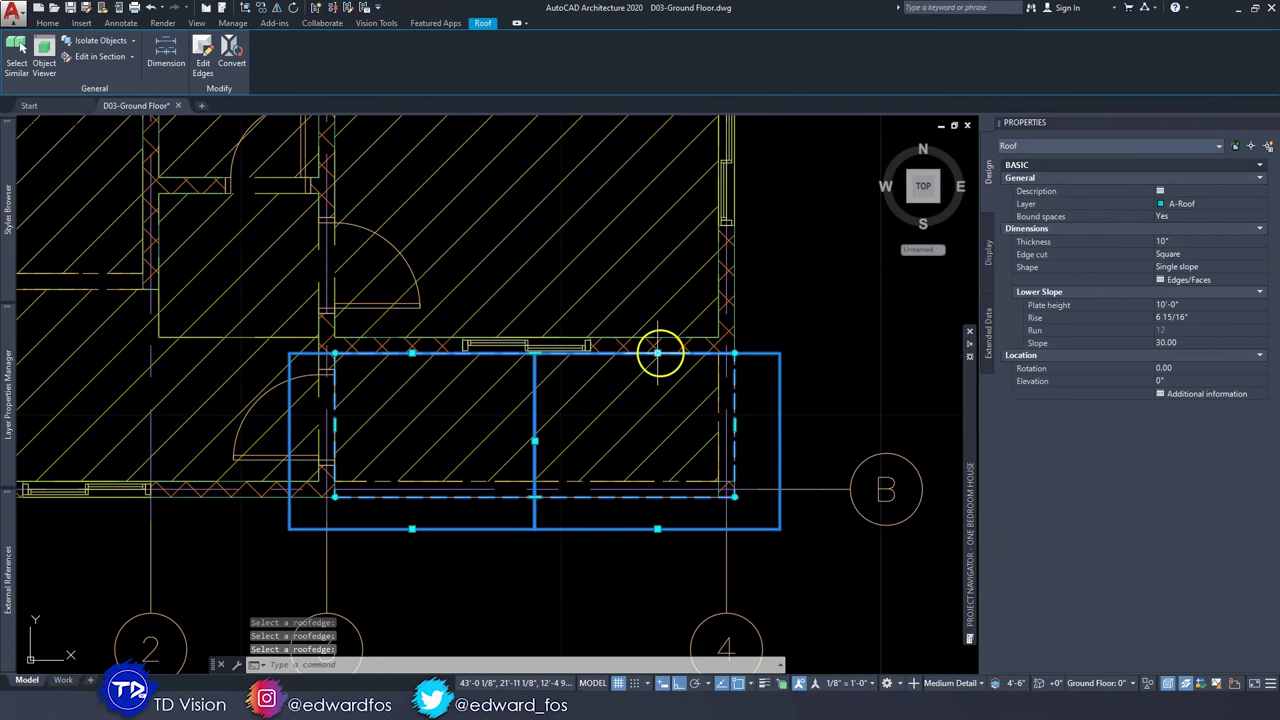
Set the porch roof's west edge to a 90° slope with an overhang of 0.
left_click(203, 58)
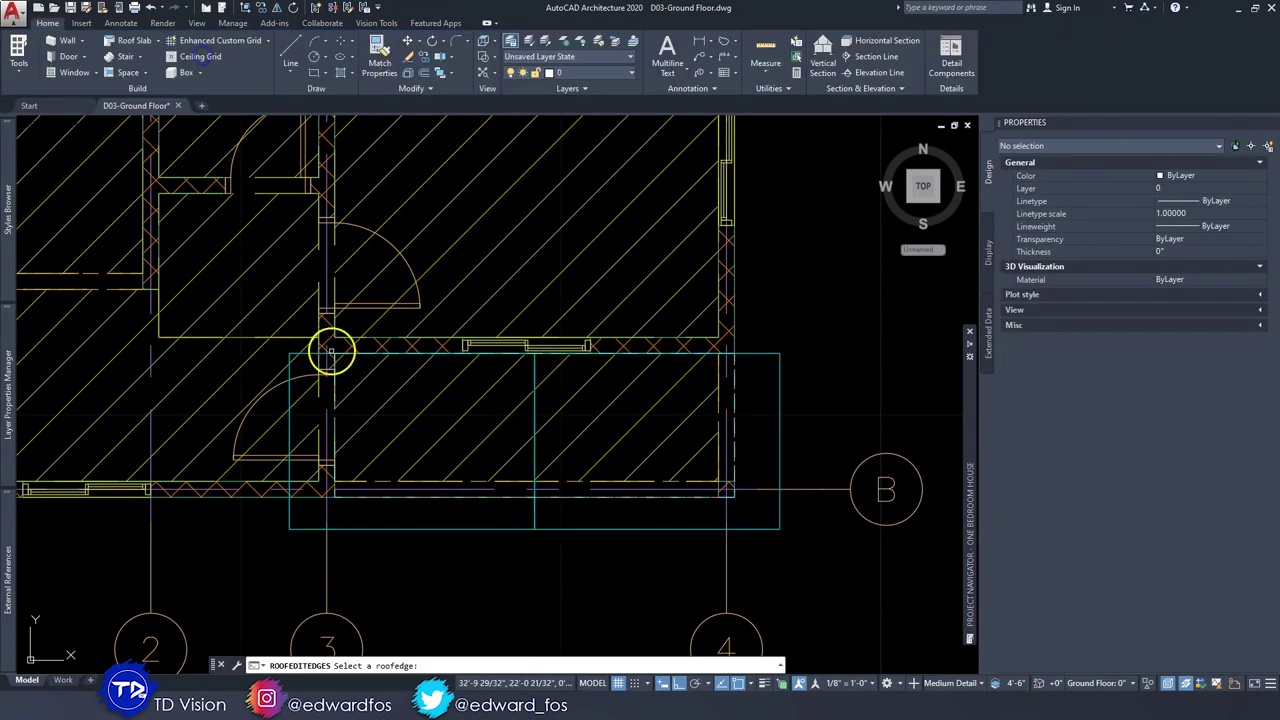
left_click(334, 411)
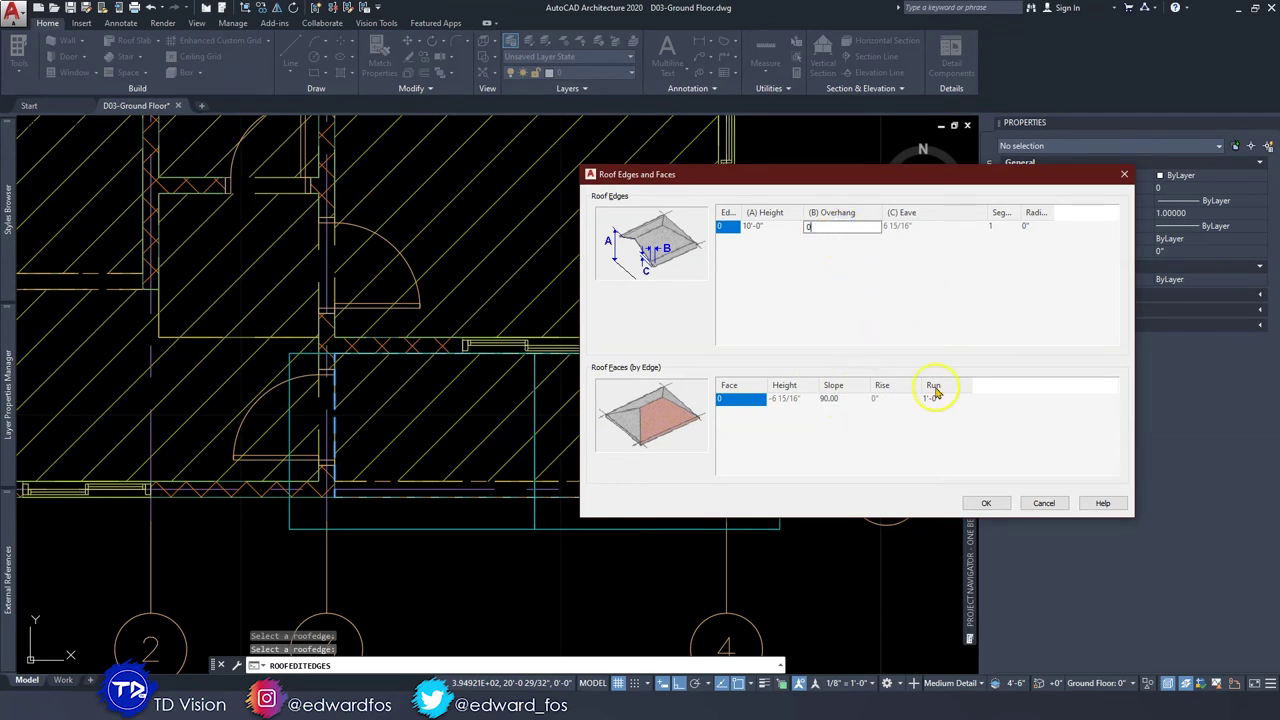
left_click(985, 504)
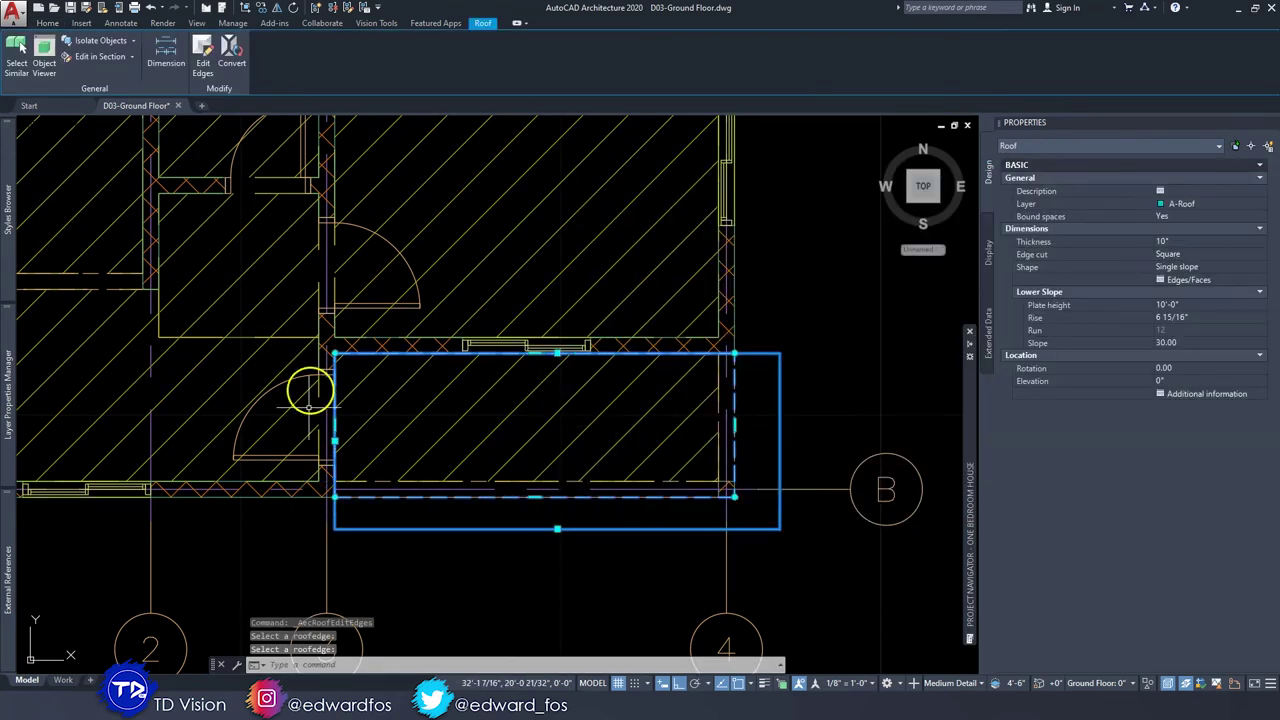
middle_click_drag(596, 452, 600, 434)
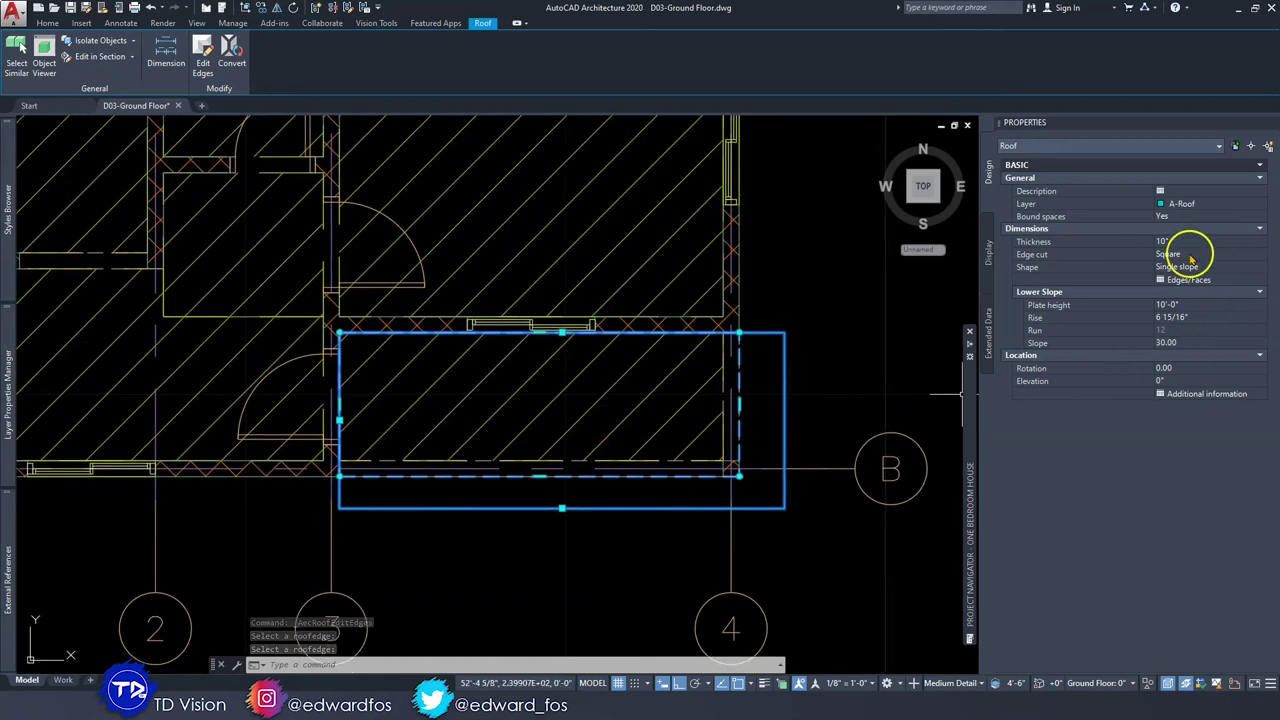
Set the porch roof's plate height to 8'-0" and its edge cut to Plumb.
left_click(1192, 305)
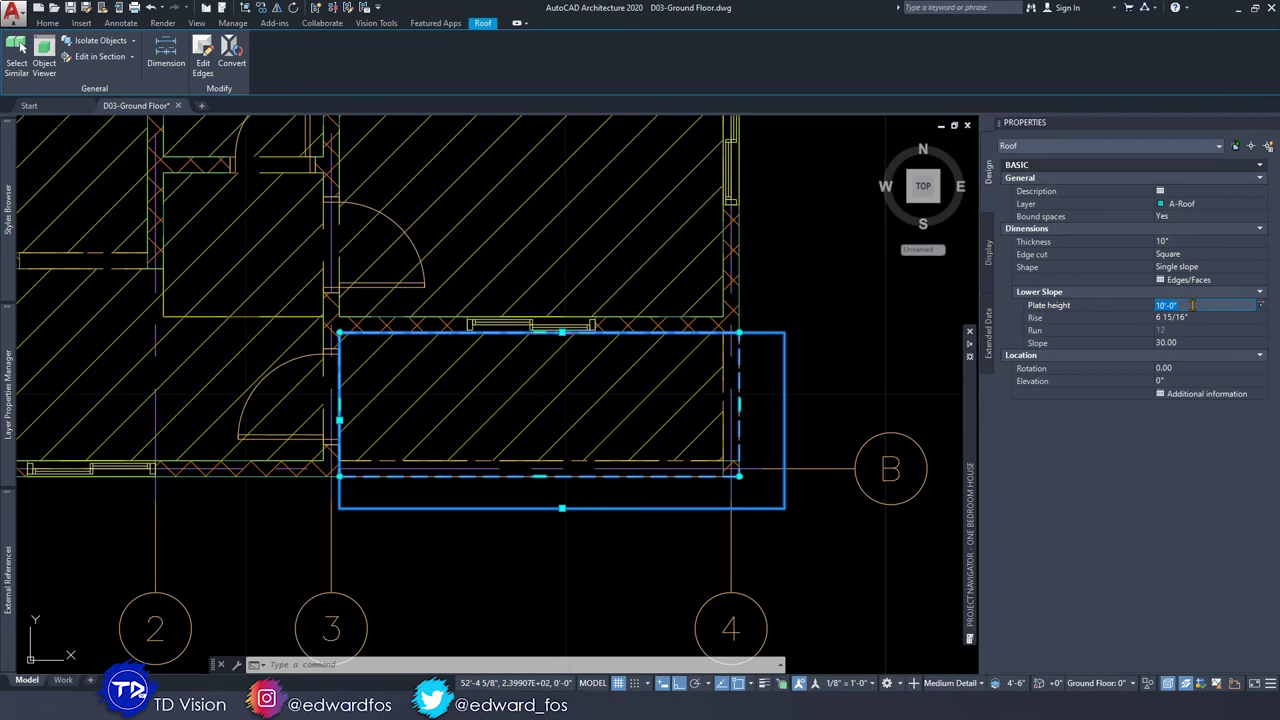
key("Tab")
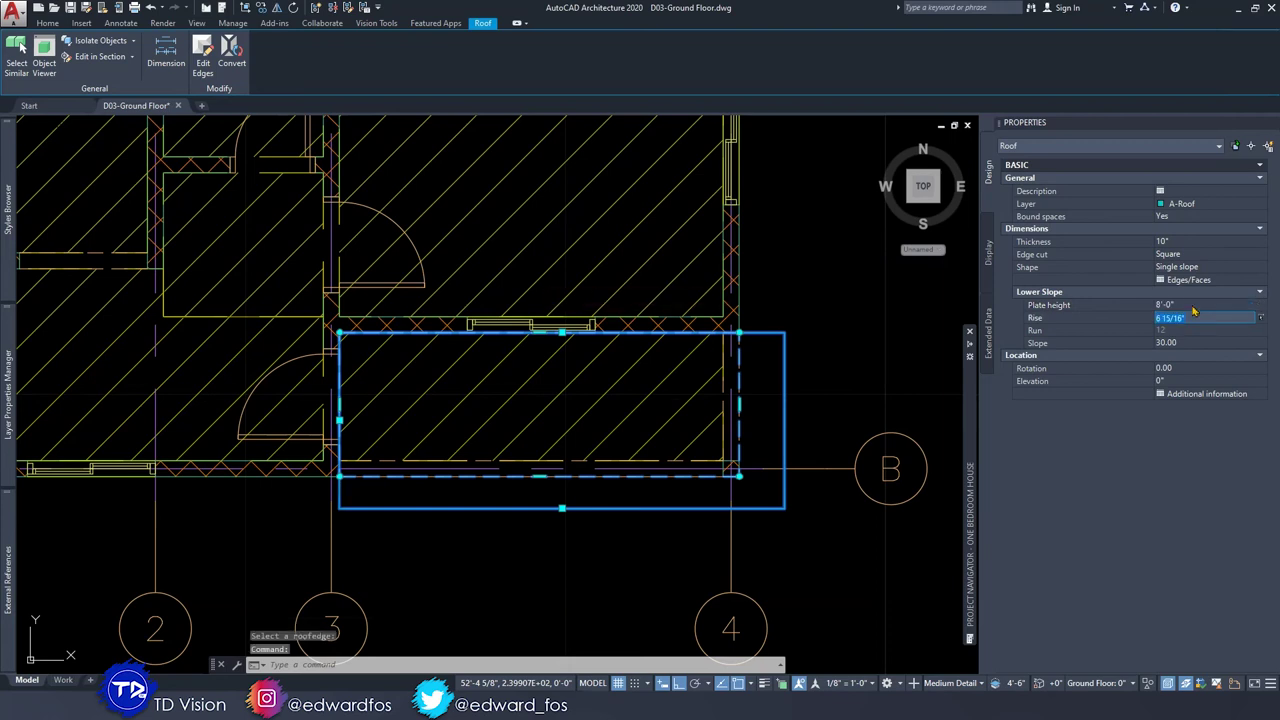
left_click(1186, 254)
left_click(1188, 257)
left_click(1183, 278)
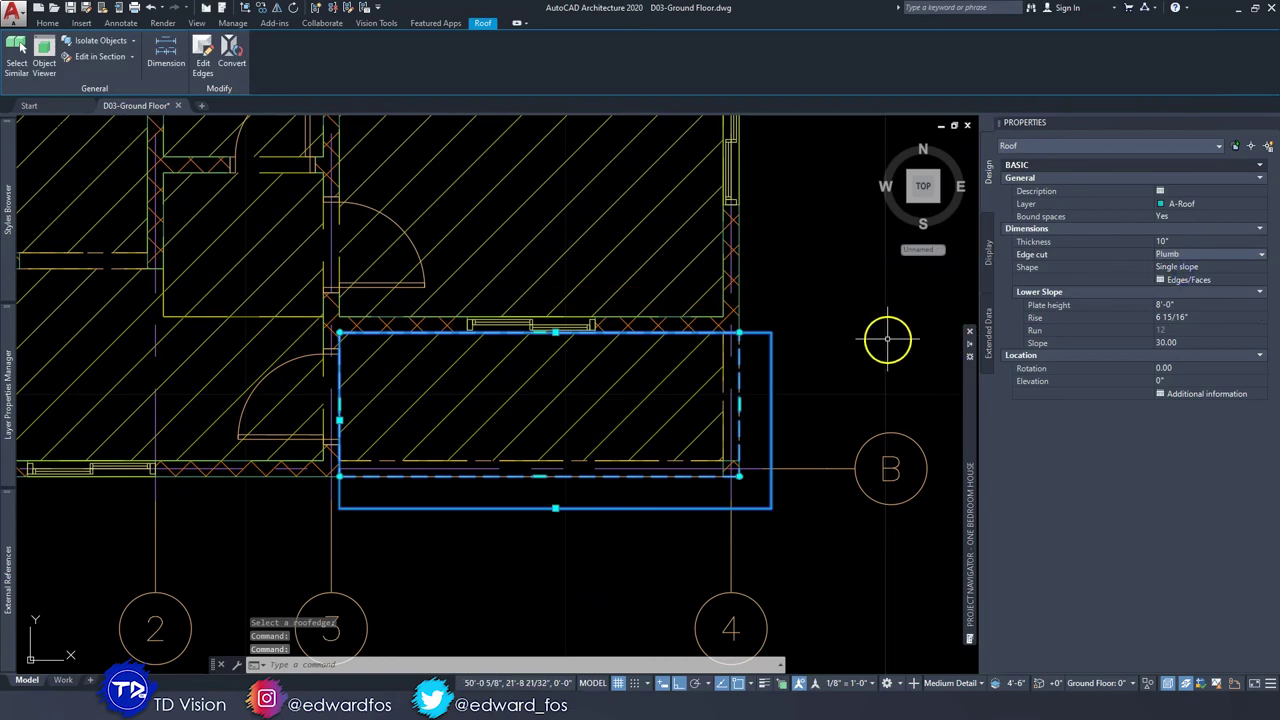
key("Escape")
key("Escape")
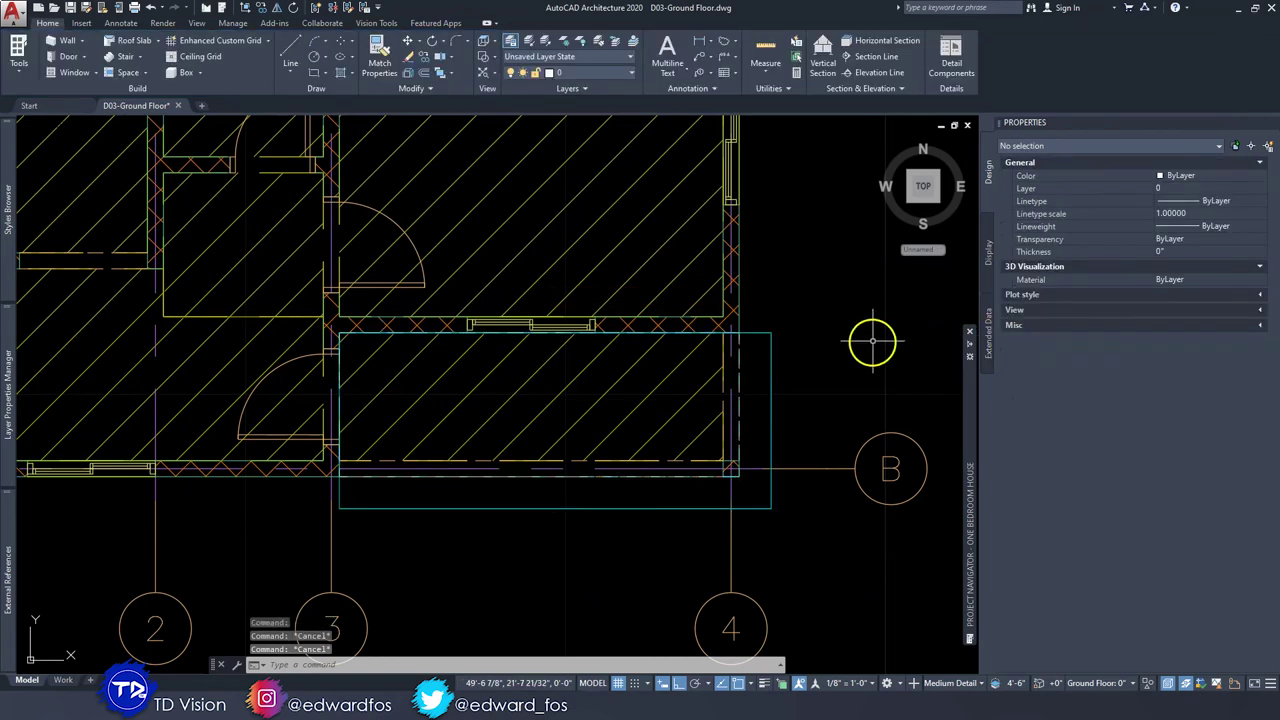
Set the porch roof's slope to 25° and check the roof in an isometric view.
left_click(772, 355)
left_click(766, 357)
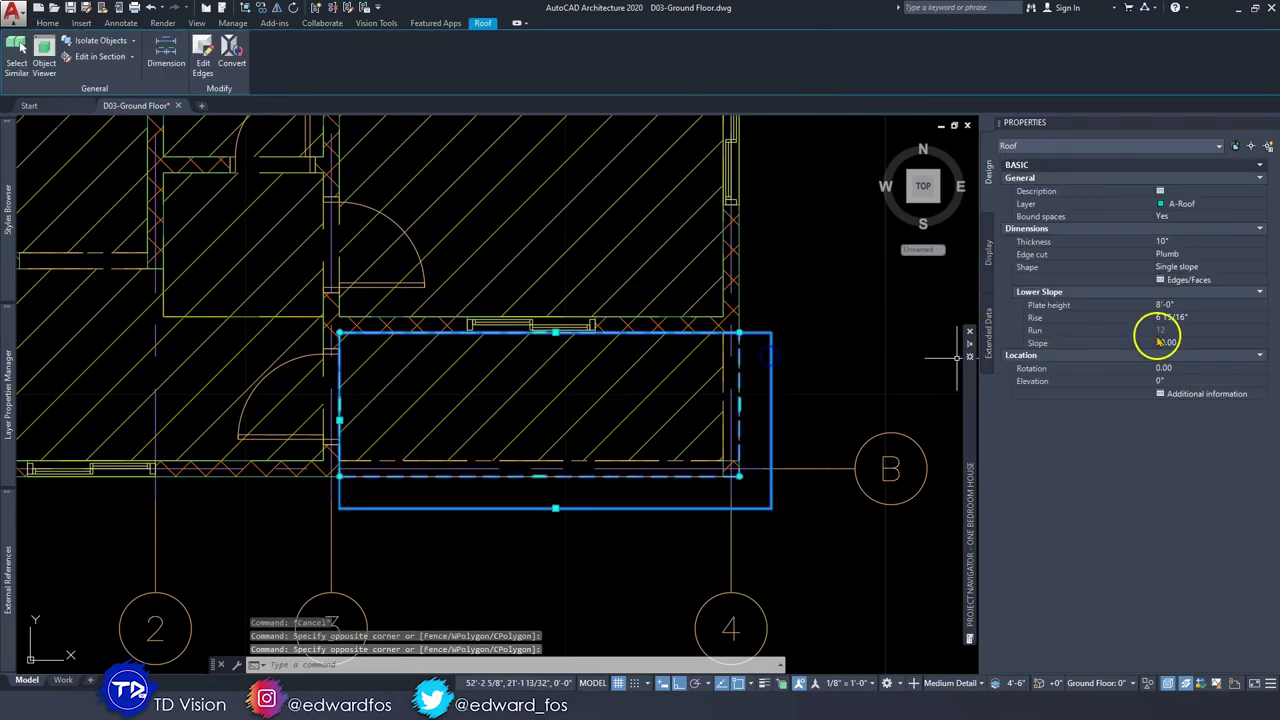
left_click(1199, 344)
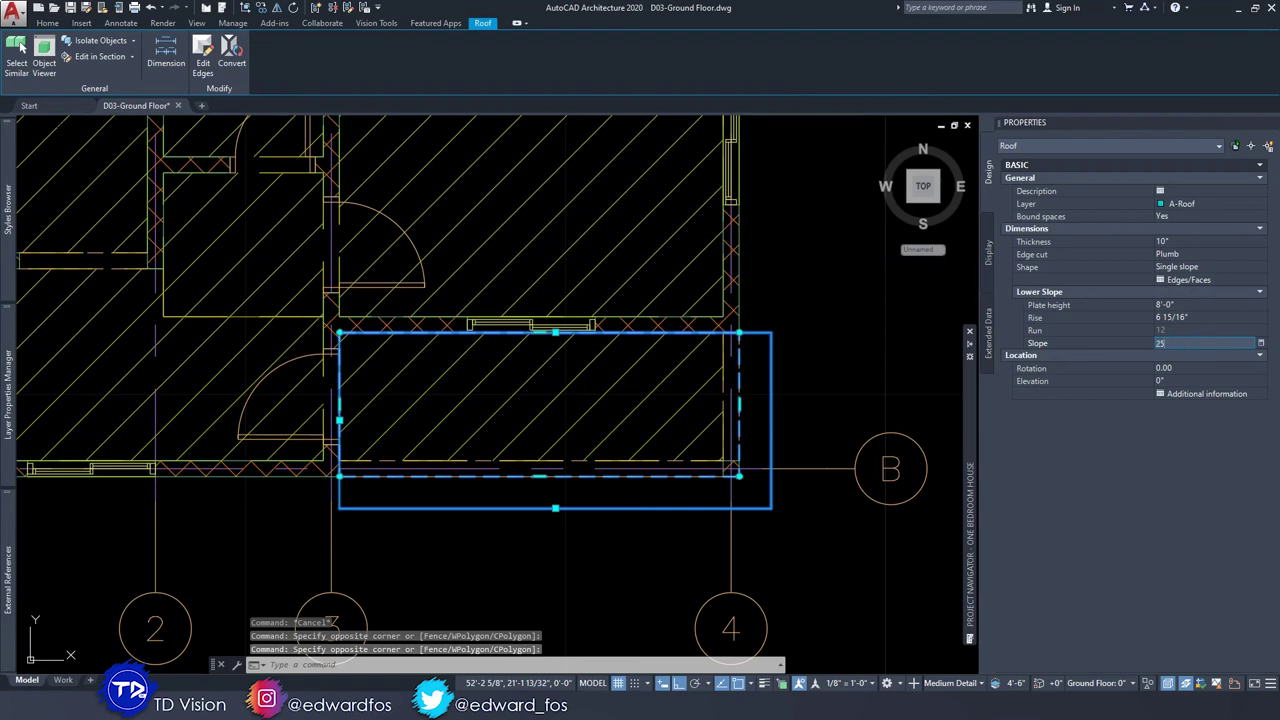
type("25")
key("Return")
key("Escape")
key("Escape")
left_click(940, 200)
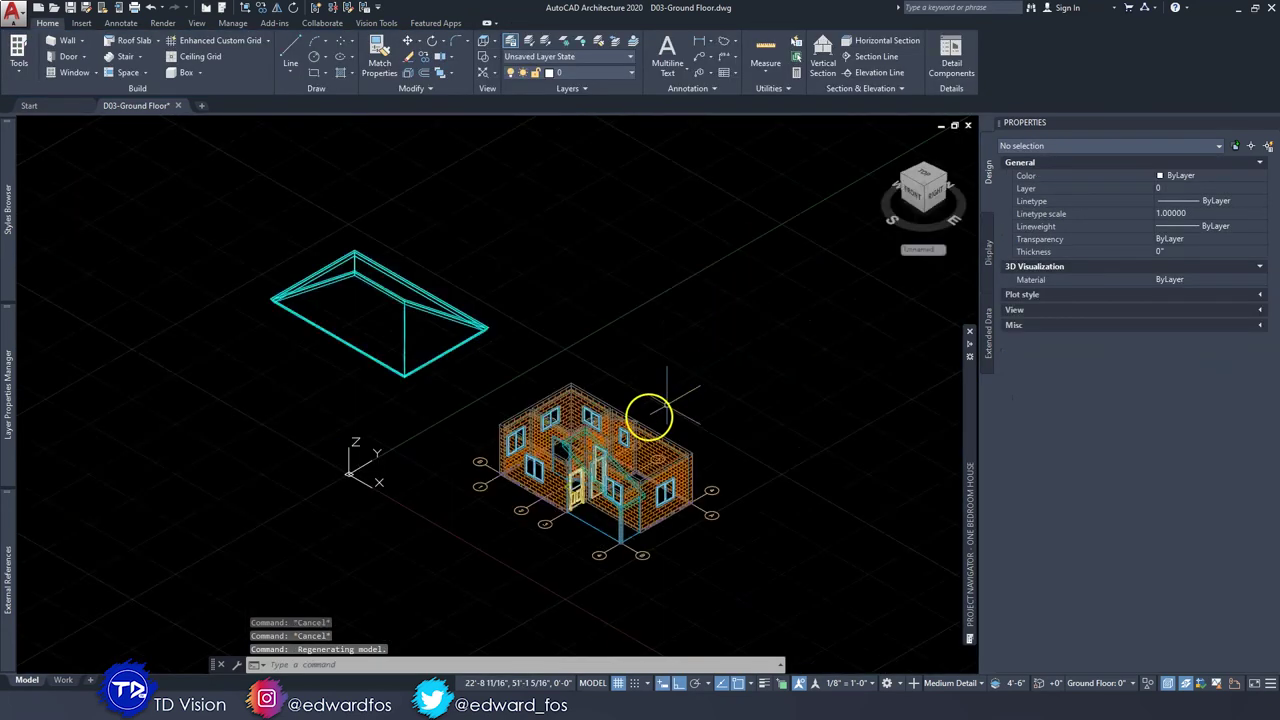
middle_click_drag(591, 449, 669, 427, "shift")
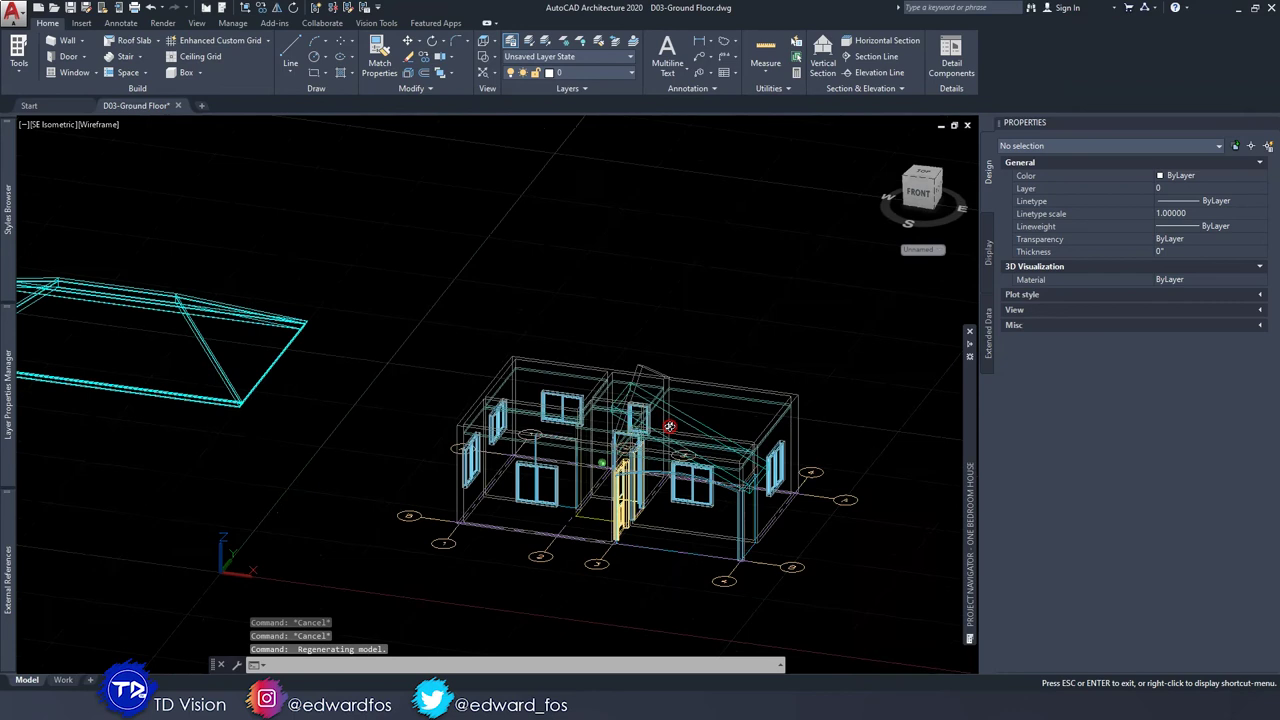
left_click_drag(669, 427, 618, 446, "shift")
scroll(690, 411, "down", 3)
In plan view, copy the porch roof from its northeast corner to the house's outer northeast corner at grids A and 4.
left_click(926, 178)
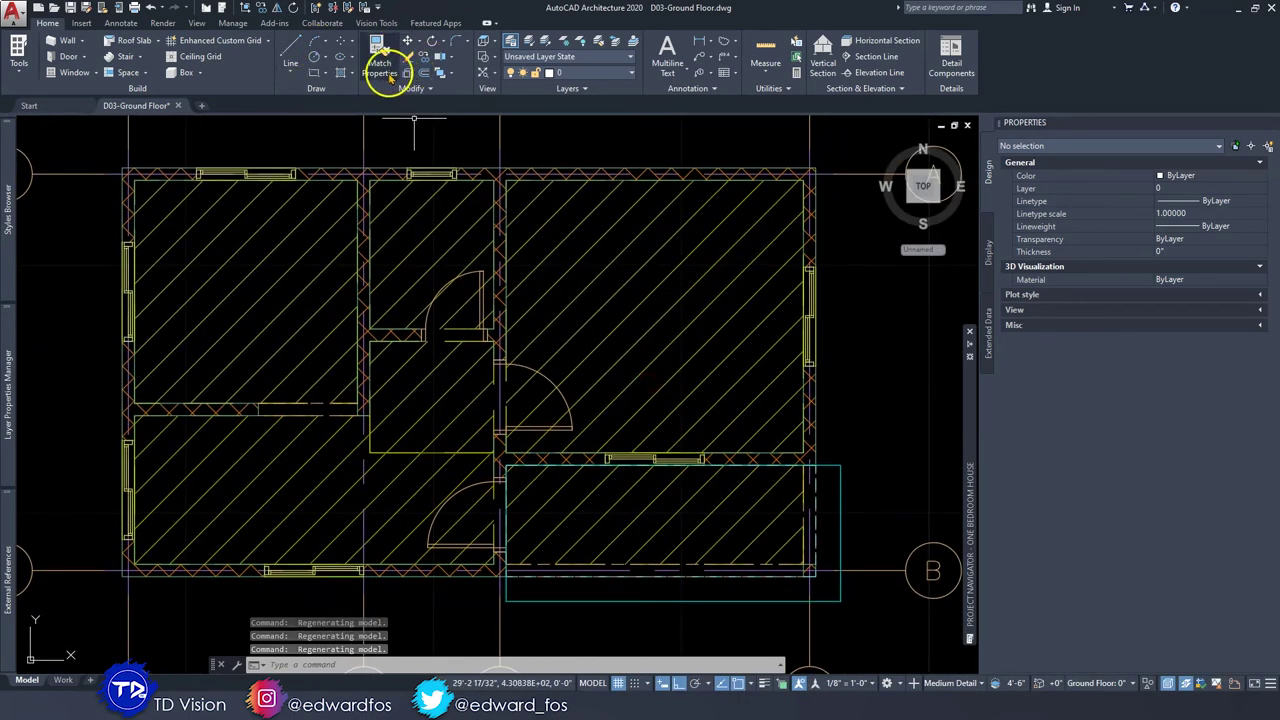
left_click(841, 482)
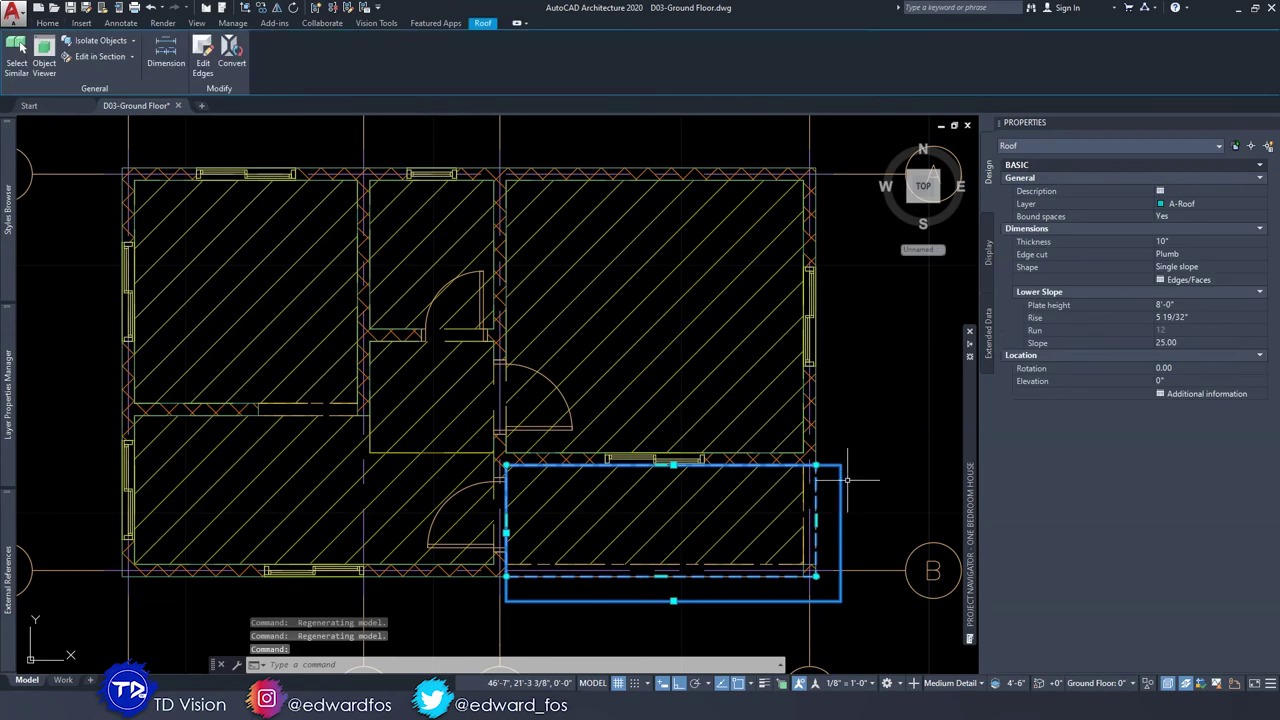
middle_click_drag(846, 480, 798, 477)
left_click(250, 7)
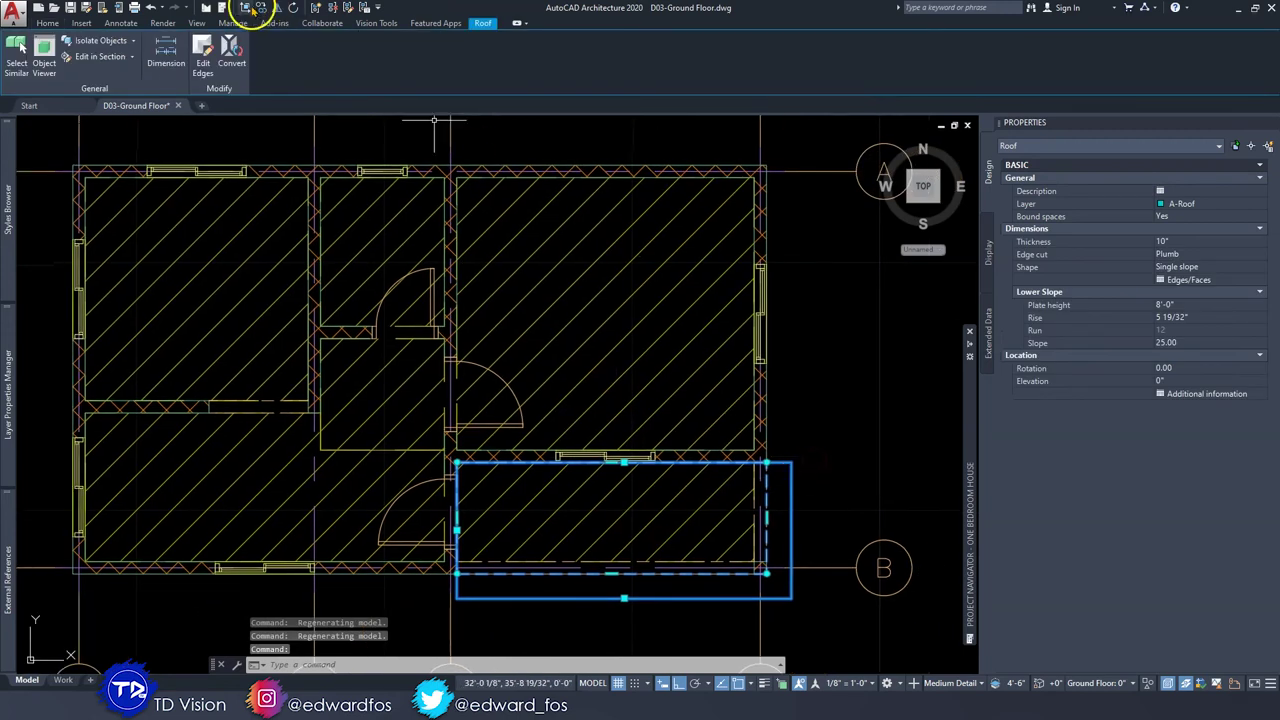
left_click(765, 463)
middle_click_drag(763, 293, 763, 366)
left_click(765, 238)
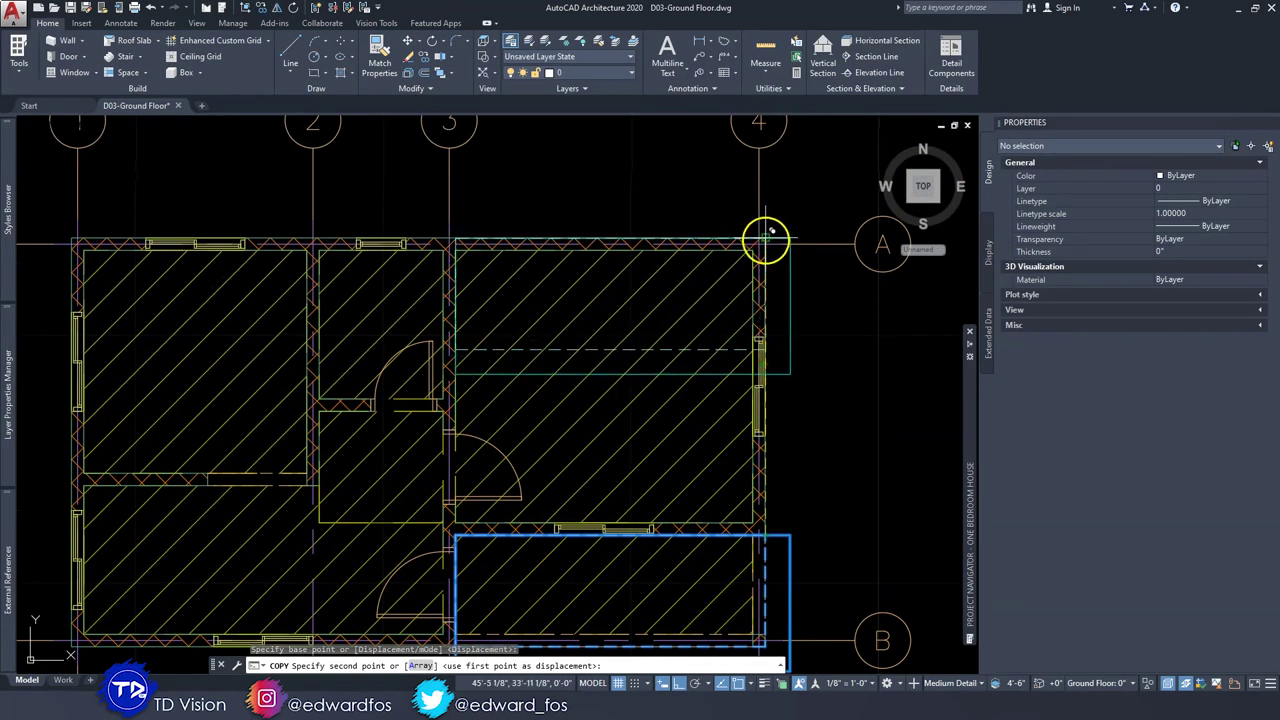
key("Escape")
key("Escape")
Set the copied roof's plate height to 10'-0".
left_click(794, 277)
left_click(781, 277)
left_click(1191, 304)
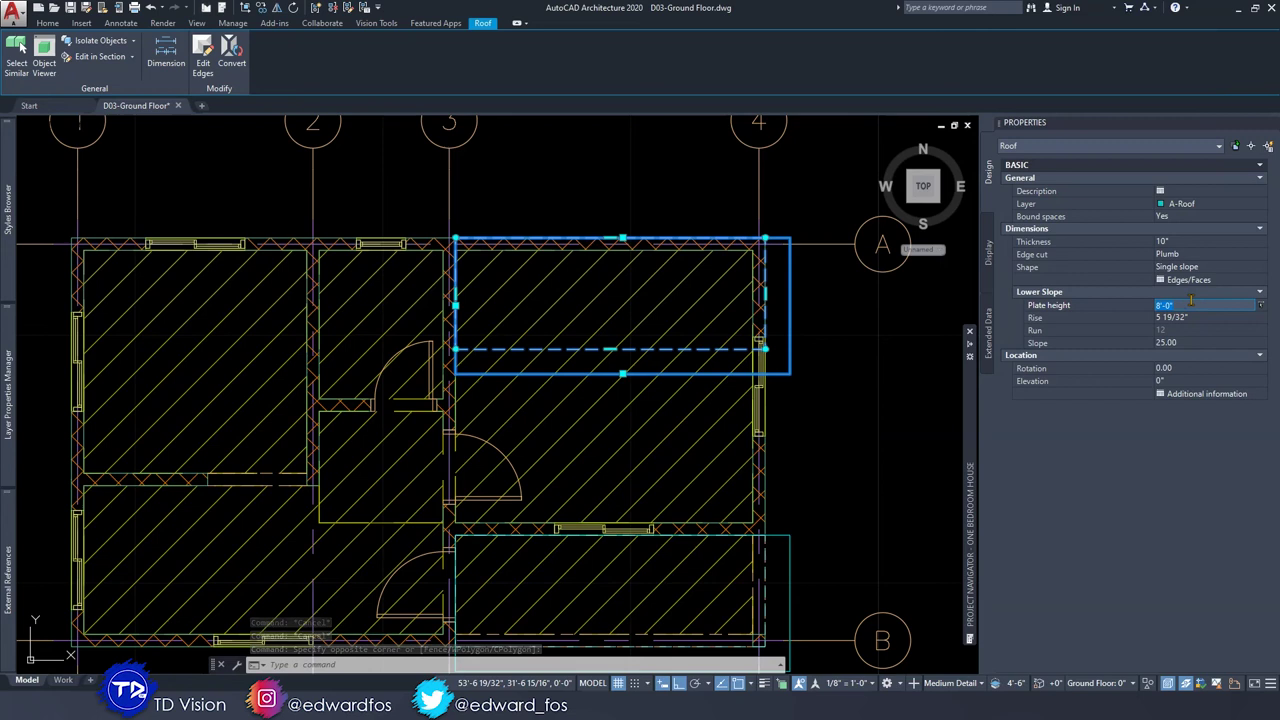
type("10")
key("Tab")
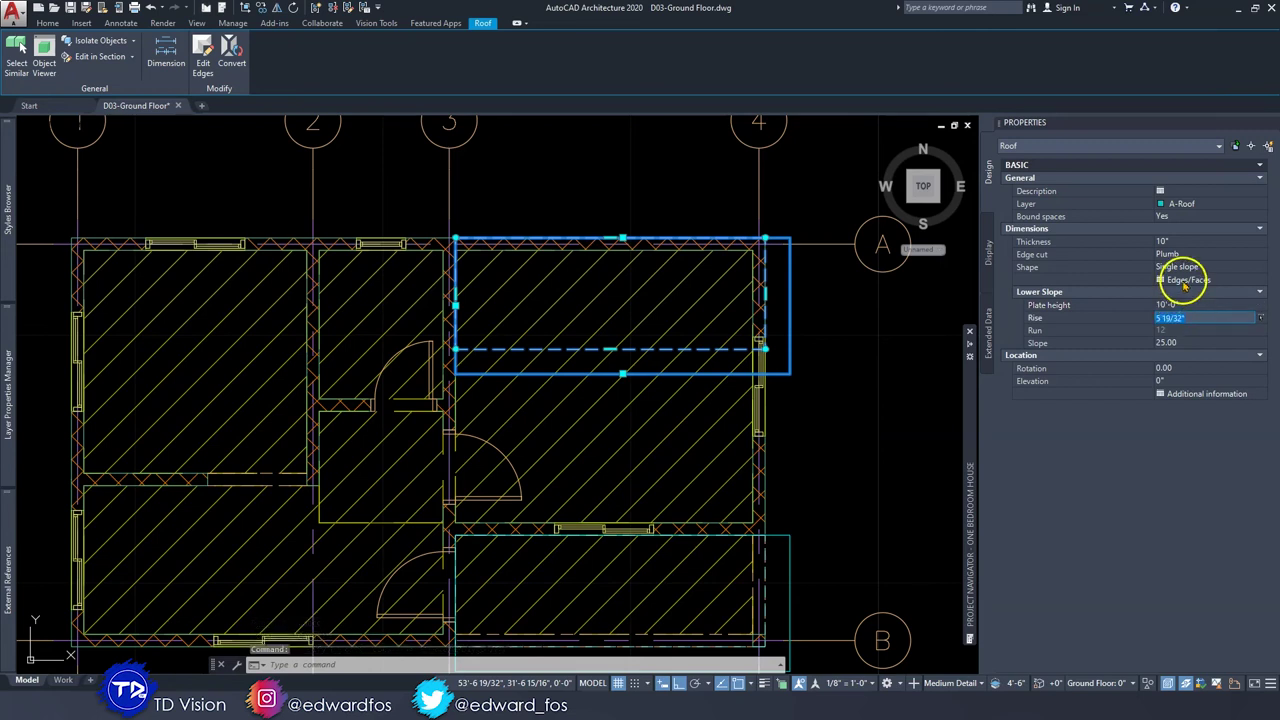
Offset the copied roof's south edge down to the outer face of the wall between the main room and the porch.
middle_click_drag(565, 377, 561, 293)
left_click(606, 264)
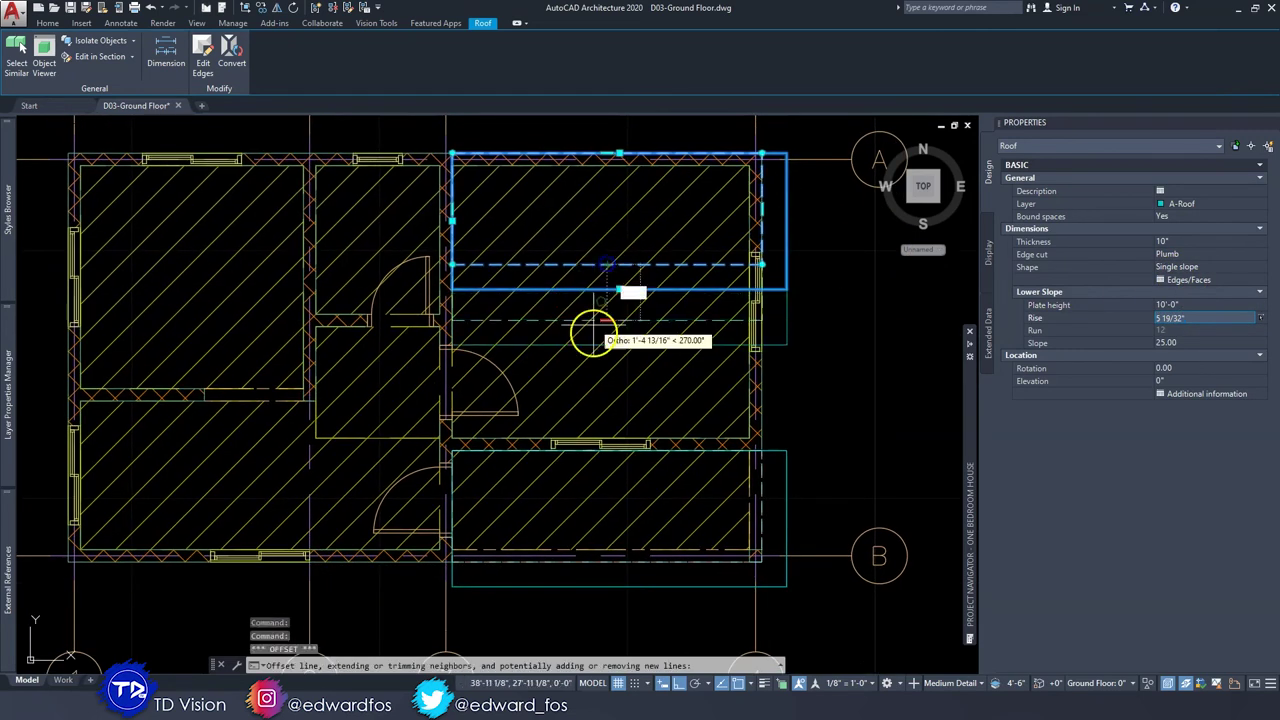
scroll(588, 458, "up", 5)
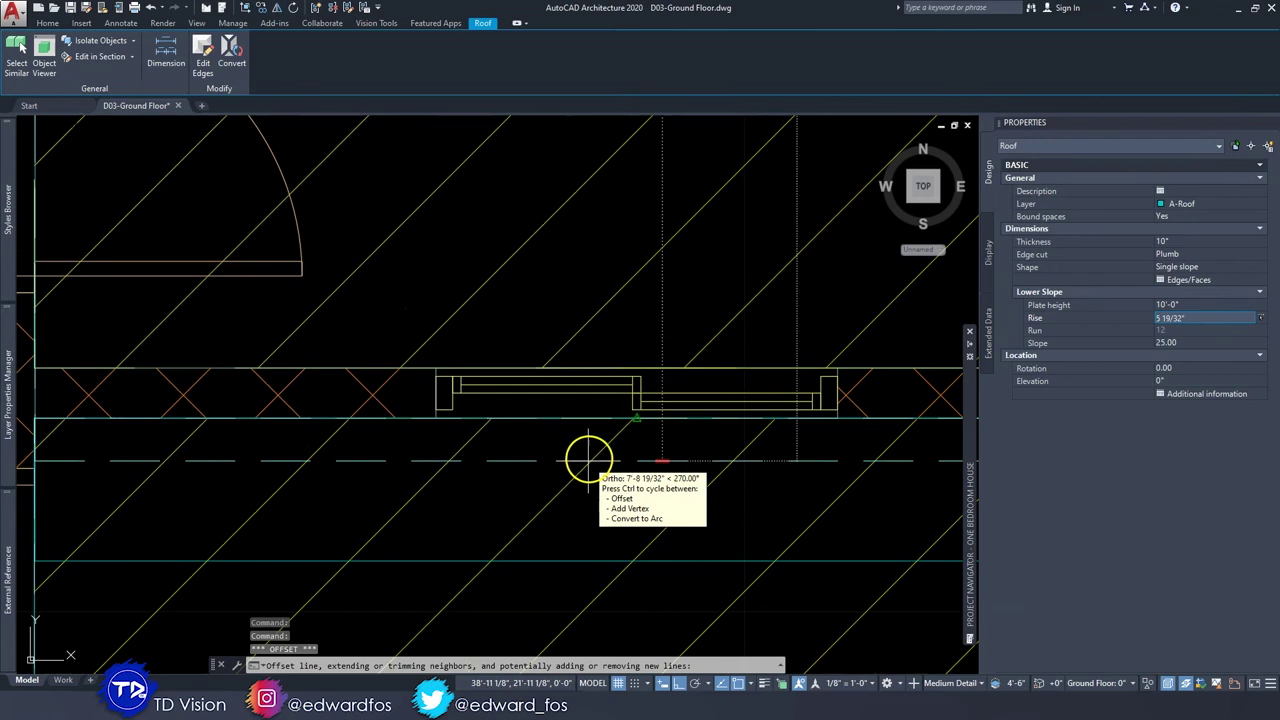
left_click(636, 419)
scroll(634, 418, "down", 5)
middle_click_drag(578, 224, 499, 362)
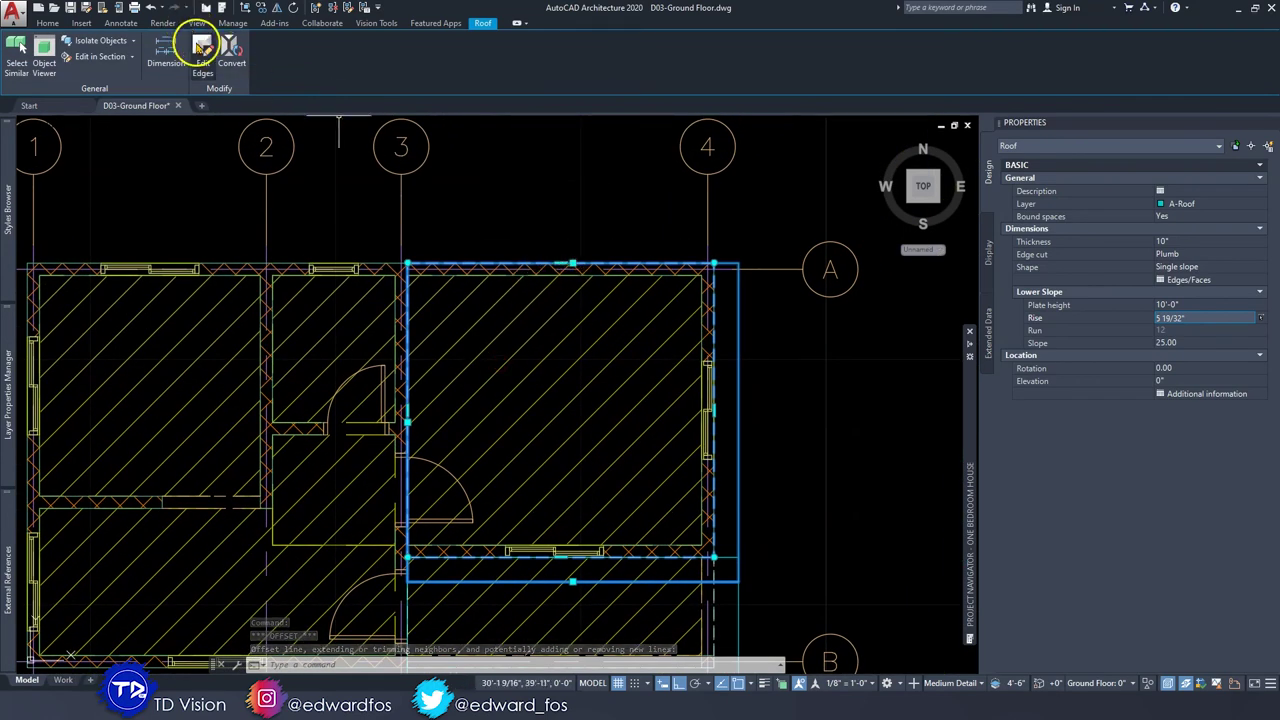
Edit the copied roof's north edge to give it an overhang matching the east side.
left_click(201, 50)
left_click(507, 265)
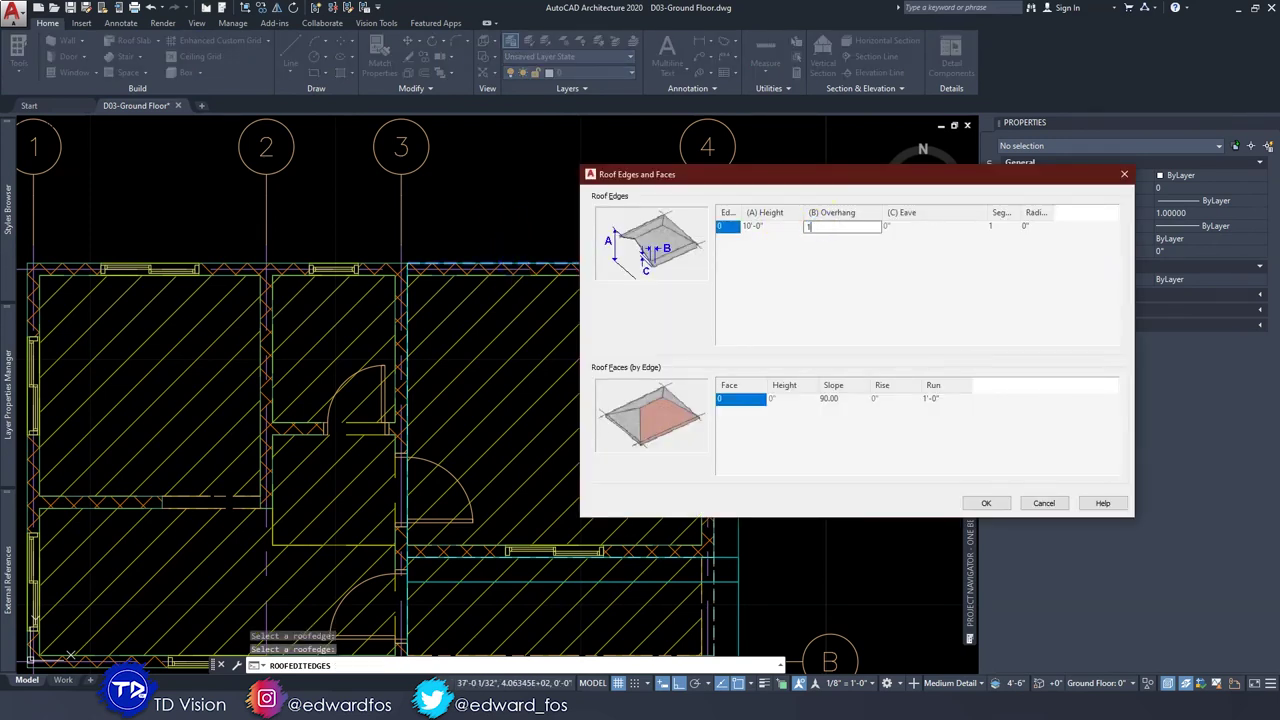
left_click(986, 503)
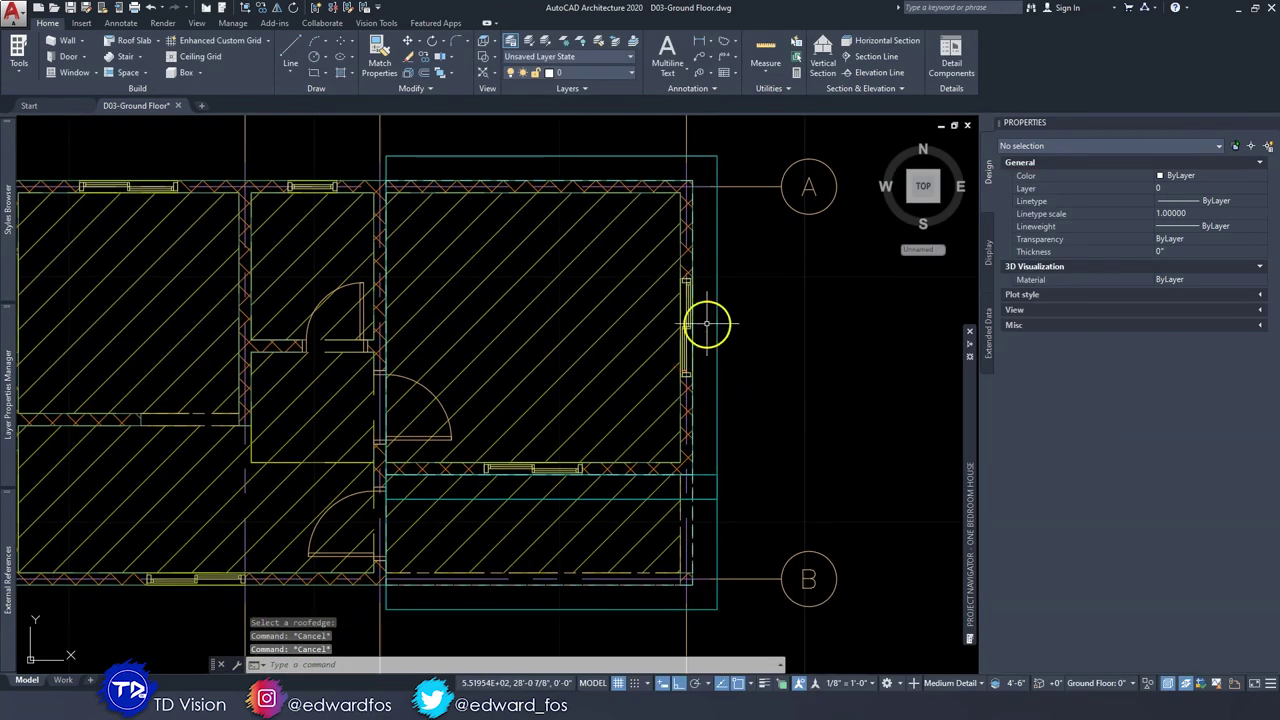
Split the model space into two vertical viewports and show the right one as a southwest isometric in the Conceptual visual style.
scroll(707, 323, "down", 5)
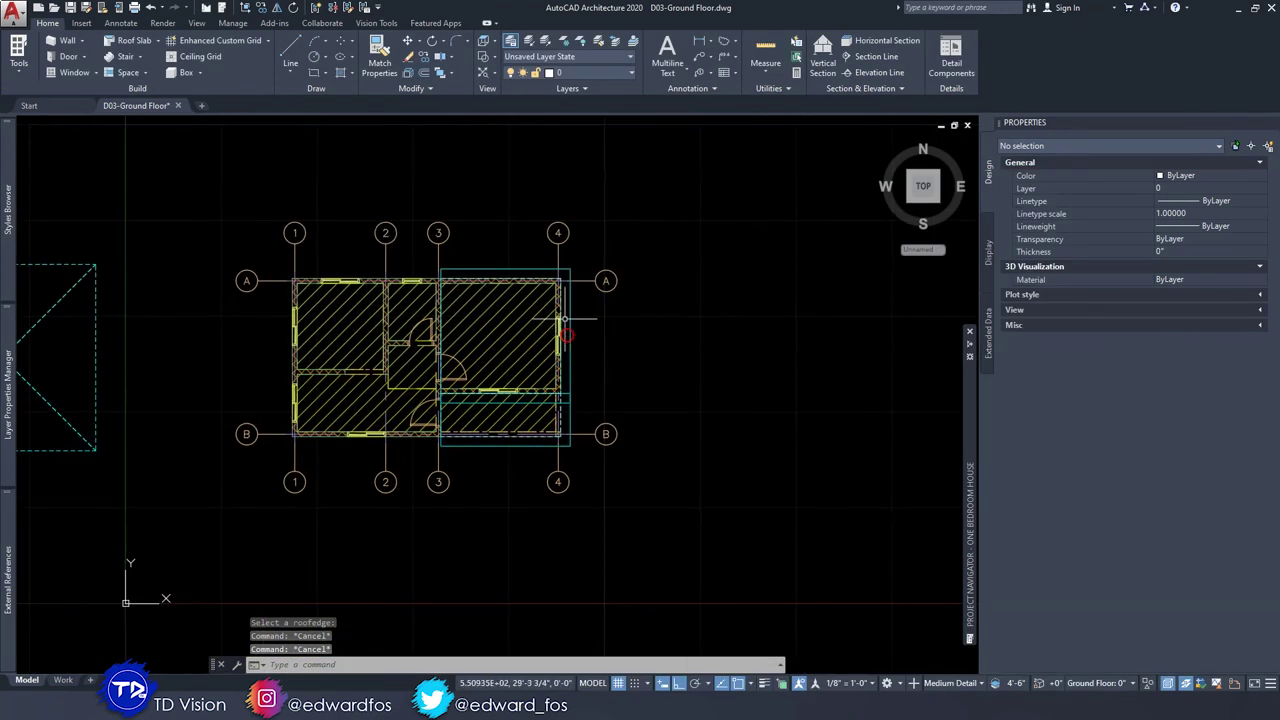
left_click(197, 22)
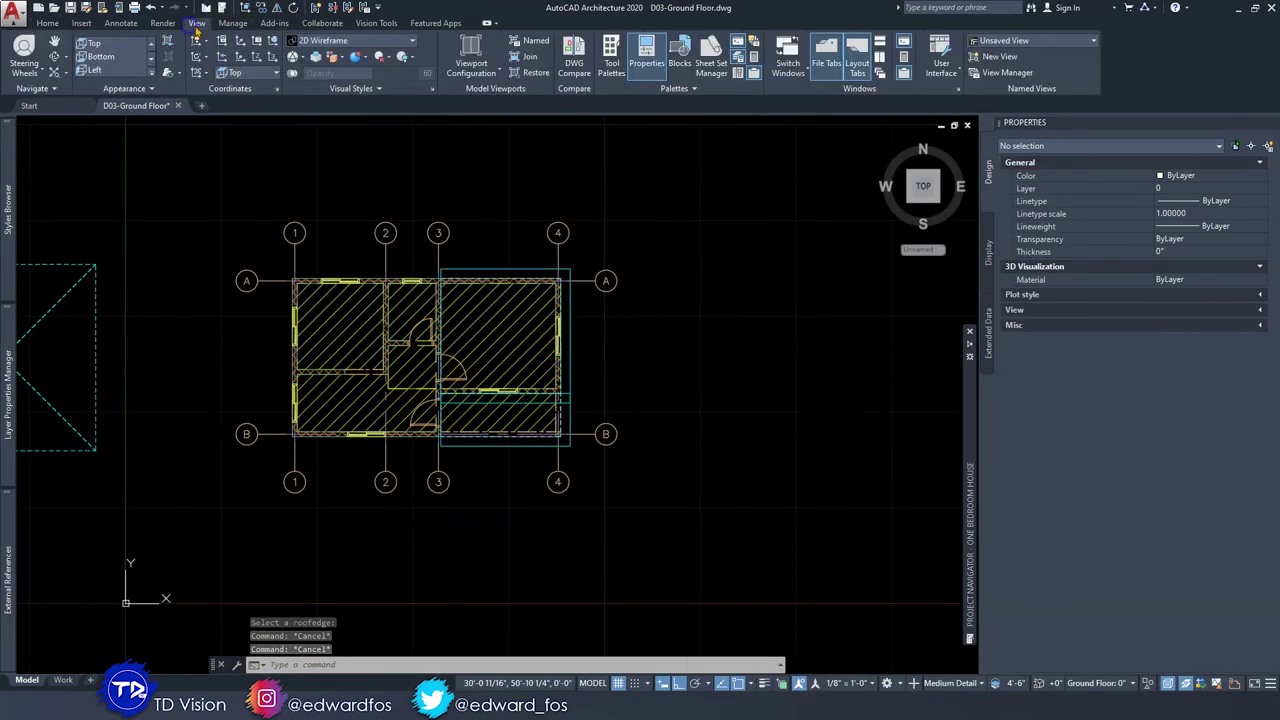
left_click(468, 66)
left_click(478, 120)
middle_click_drag(657, 395, 657, 251)
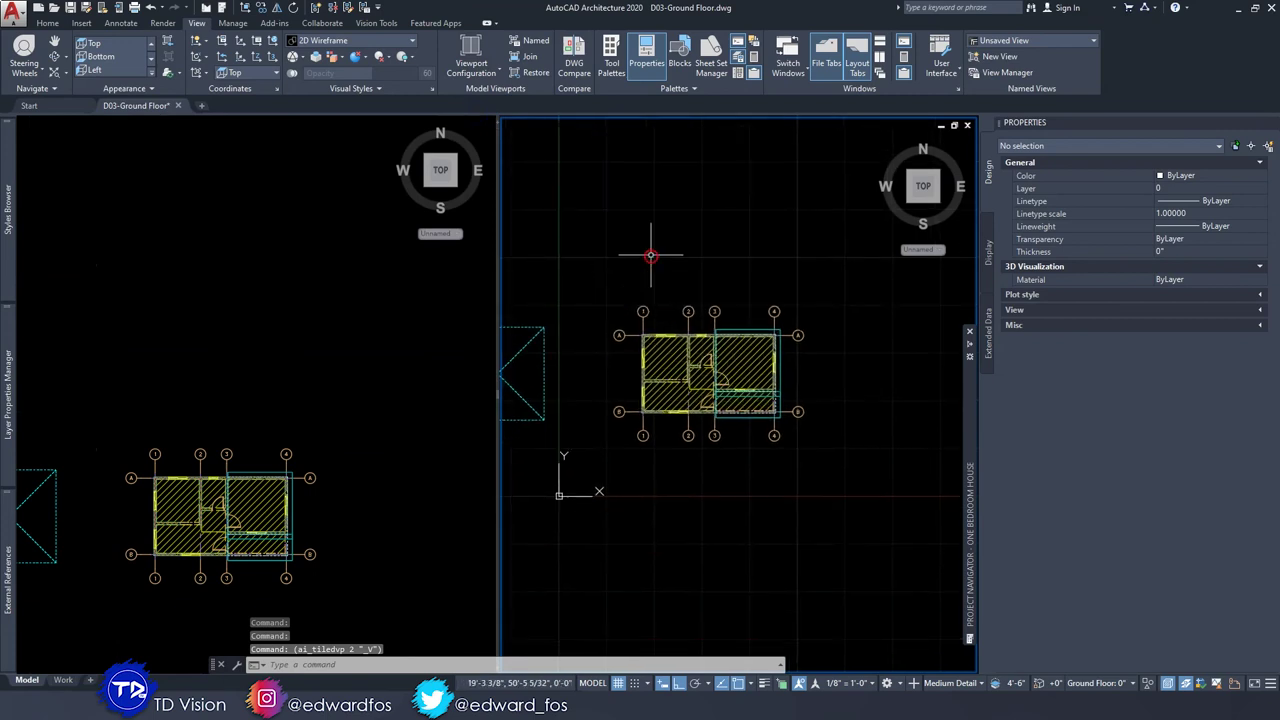
left_click(905, 205)
scroll(814, 294, "up", 4)
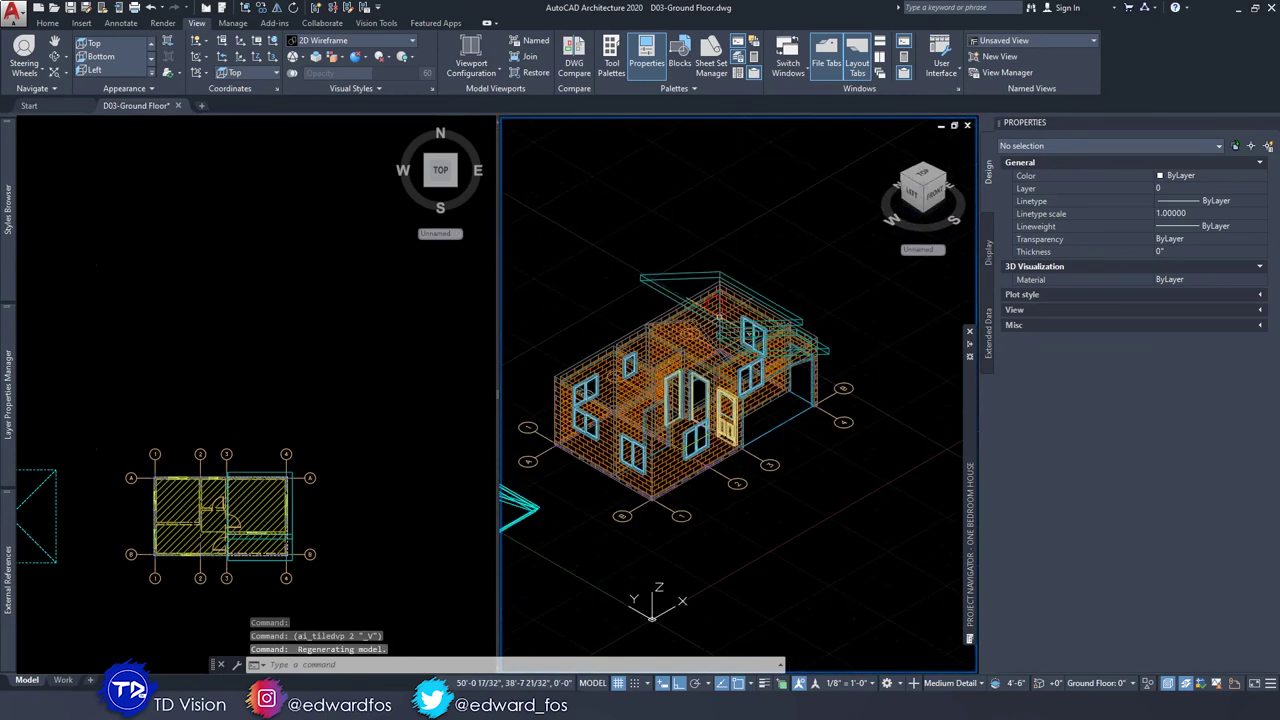
left_click(575, 124)
left_click(618, 173)
middle_click_drag(761, 321, 747, 299, "shift")
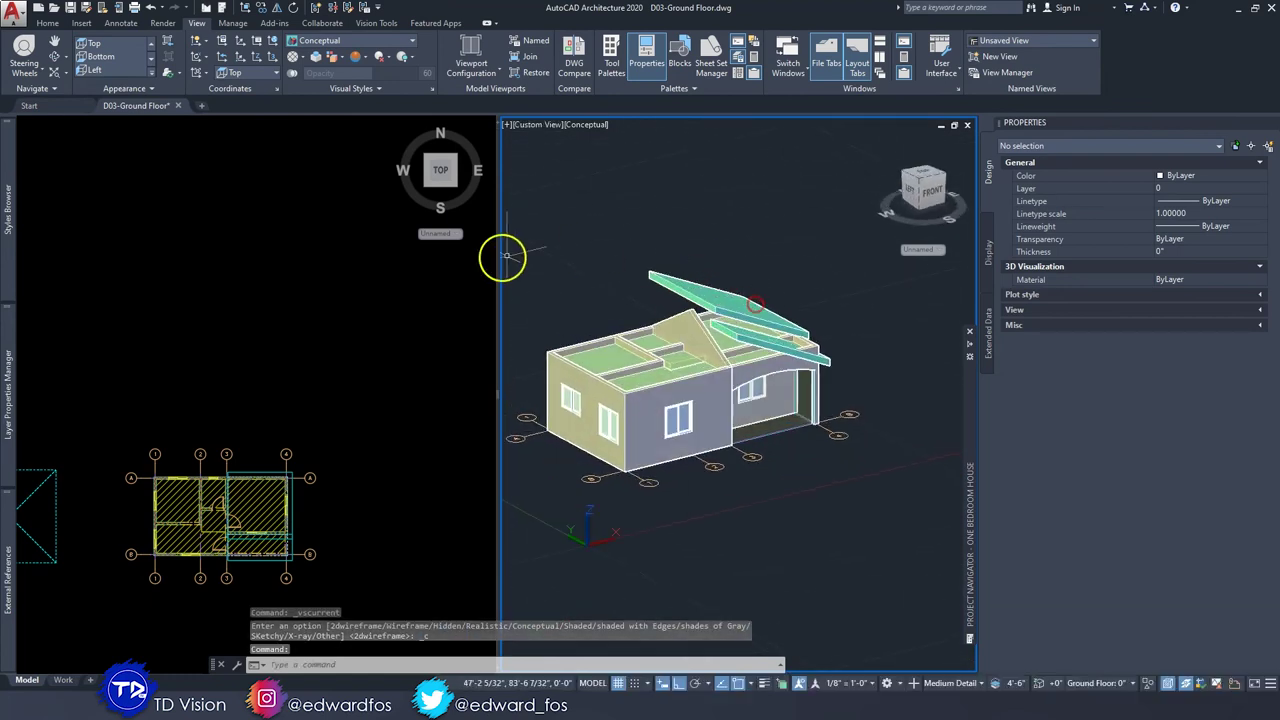
In the plan viewport, mirror the main single-slope roof about grid line 3, keeping the original.
left_click(240, 400)
scroll(194, 451, "up", 4)
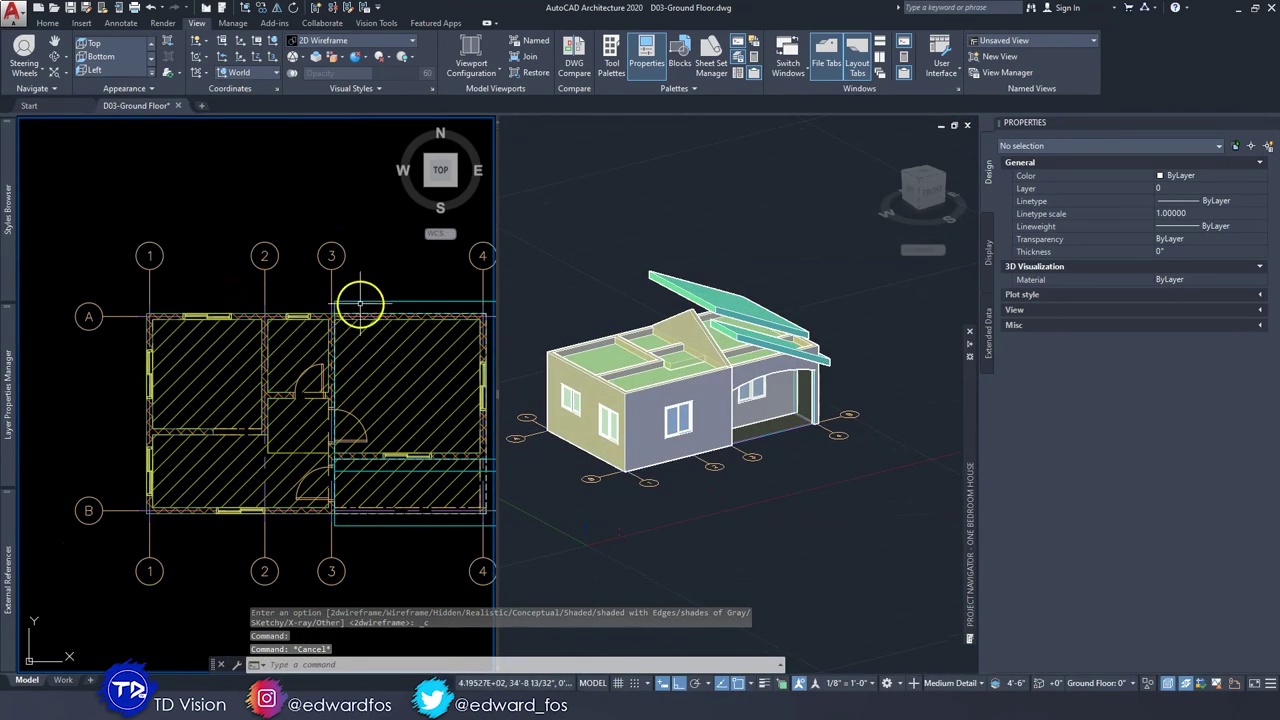
left_click(361, 304)
left_click(347, 290)
left_click(48, 23)
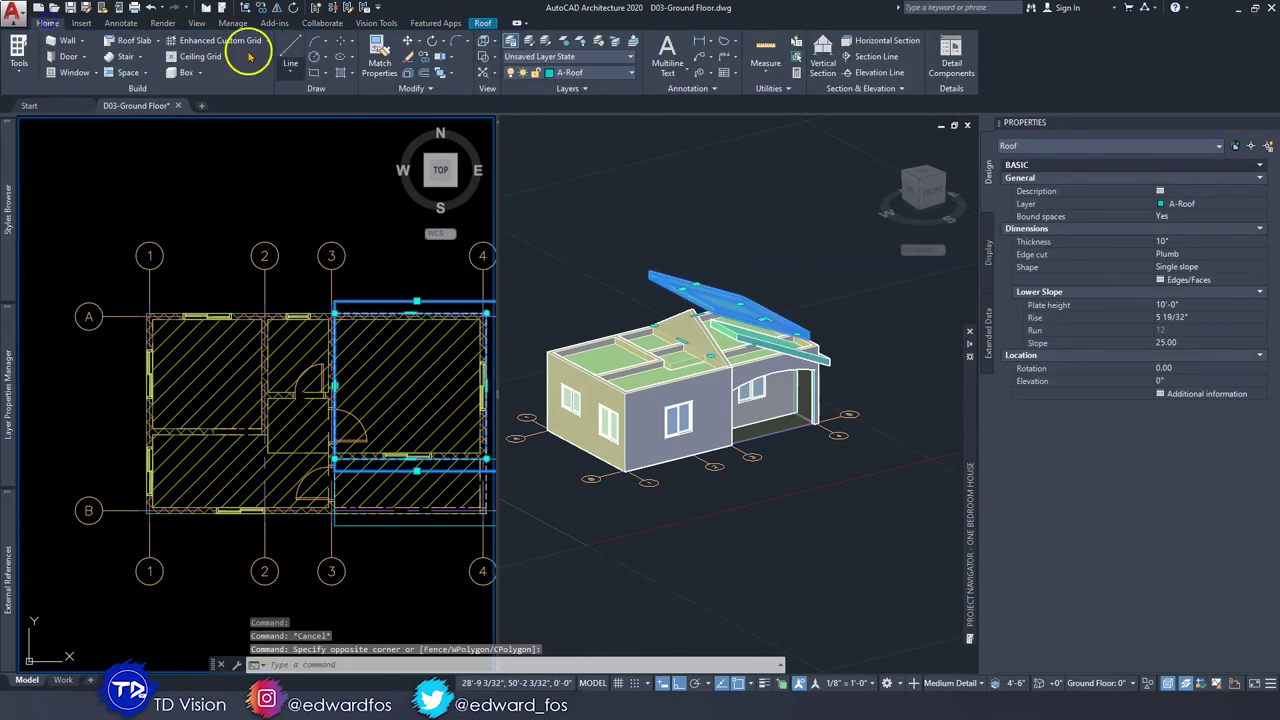
left_click(406, 89)
left_click(369, 106)
scroll(314, 320, "up", 4)
scroll(359, 285, "up", 2)
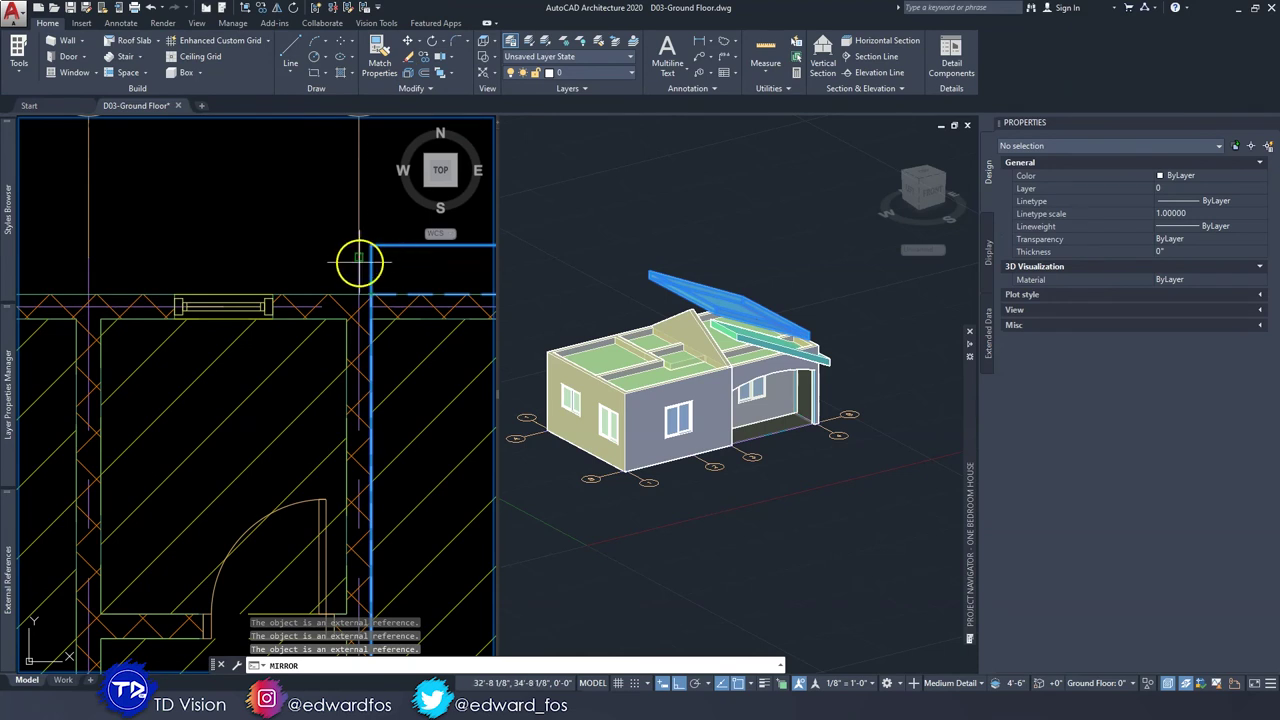
left_click(359, 259)
scroll(359, 259, "down", 3)
scroll(356, 212, "down", 2)
left_click(350, 220)
key("Return")
key("Escape")
Offset the mirrored roof's west edge to the outer face of the house's west wall at grid 1.
left_click(140, 350)
left_click(117, 376)
middle_click_drag(117, 400, 259, 229)
scroll(240, 334, "up", 4)
left_click(263, 318)
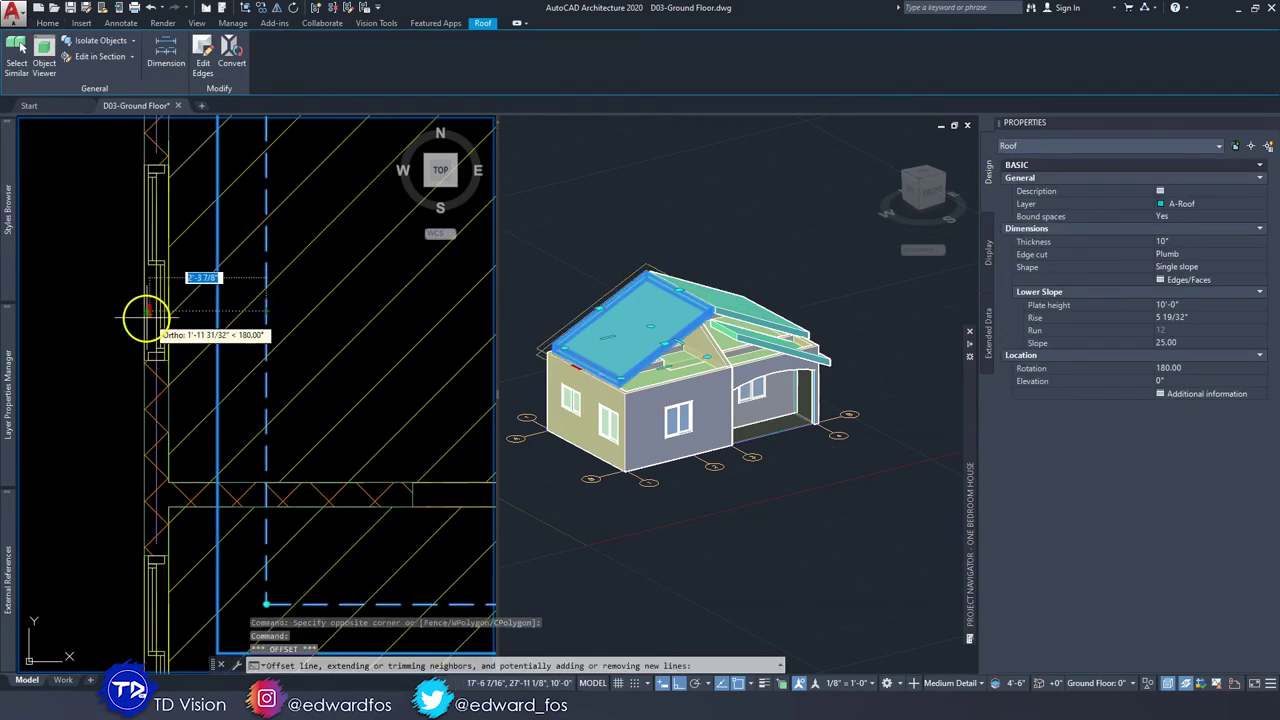
scroll(155, 333, "down", 3)
scroll(155, 333, "down", 4)
Offset the mirrored roof's south edge to the outer face of the house's south wall at grid B.
scroll(290, 340, "up", 4)
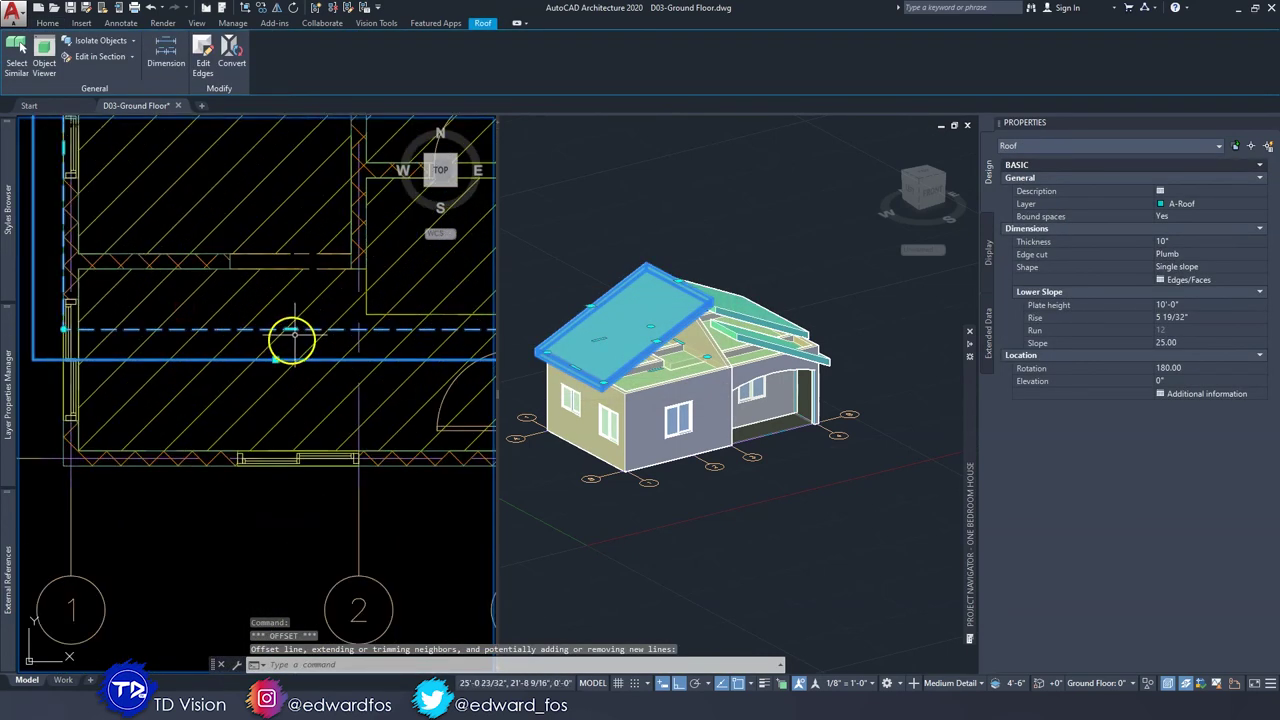
left_click(299, 468)
scroll(290, 370, "down", 5)
scroll(294, 366, "up", 5)
scroll(300, 363, "down", 5)
scroll(294, 345, "up", 1)
scroll(297, 343, "up", 4)
Offset the mirrored roof's east edge across the grid 3 wall to meet the eastern roof's west edge.
scroll(310, 374, "down", 2)
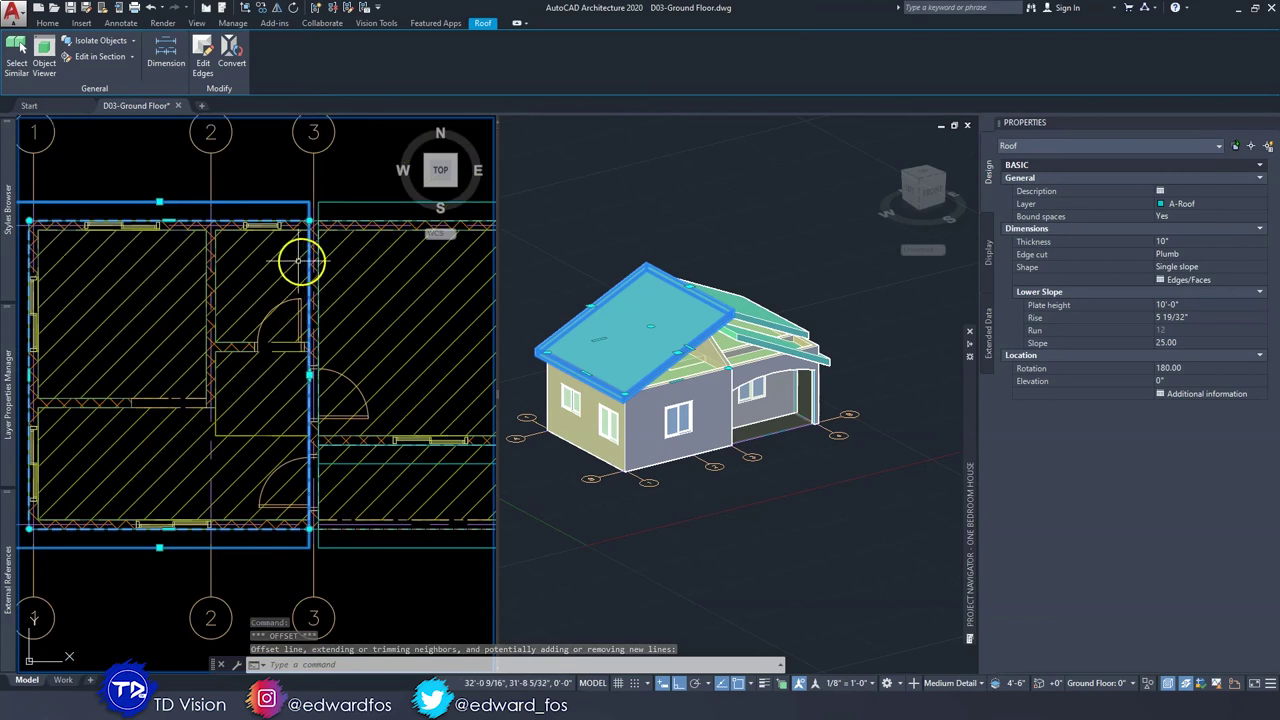
scroll(300, 337, "up", 4)
scroll(326, 421, "down", 1)
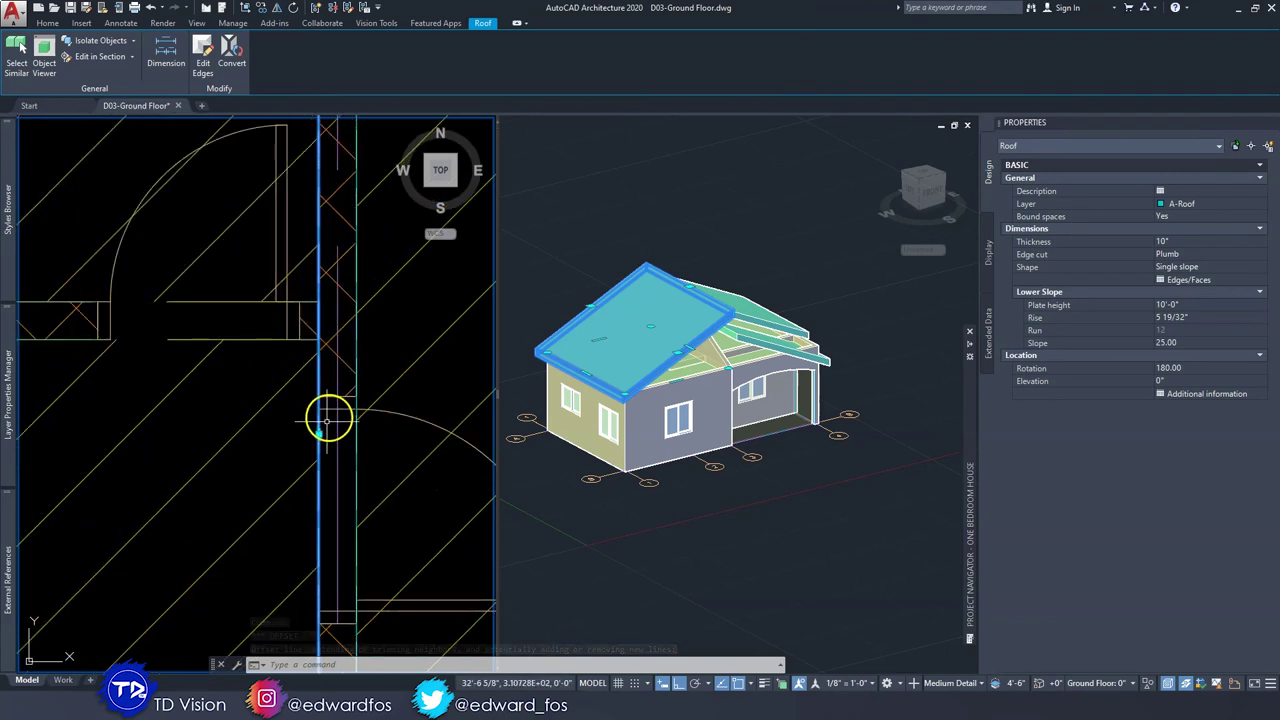
left_click(319, 436)
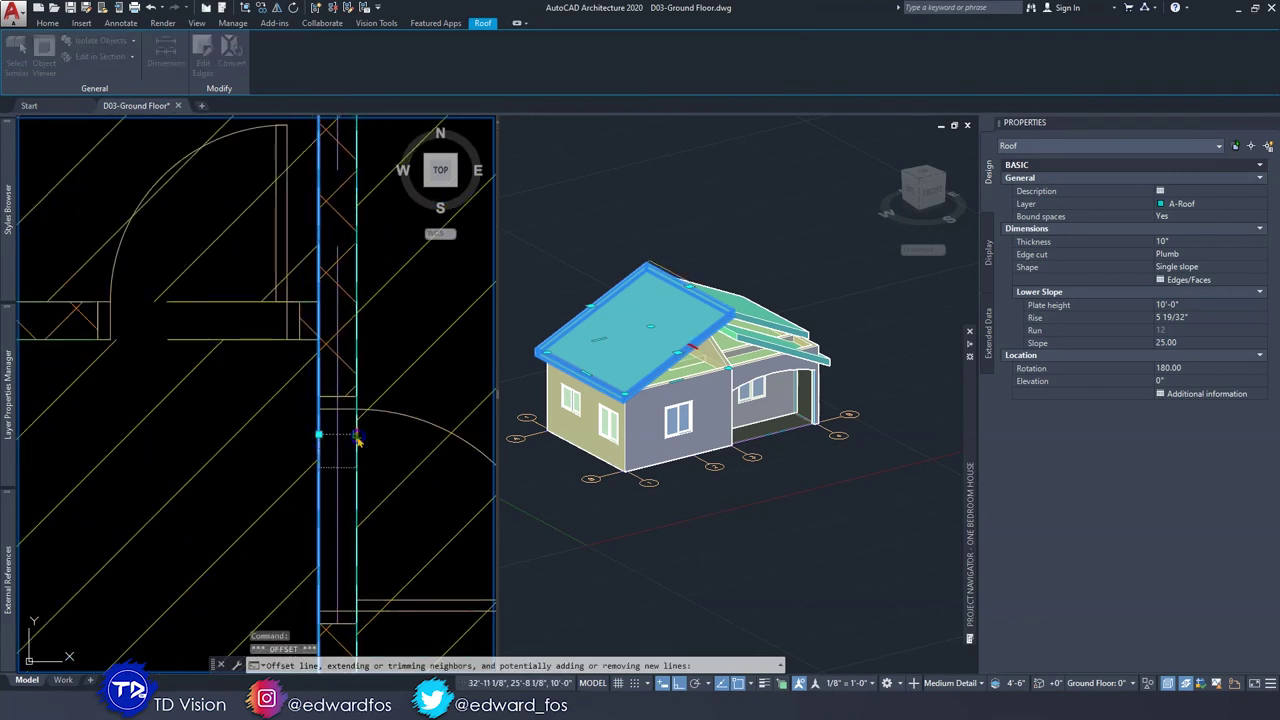
left_click(357, 435)
scroll(357, 395, "down", 2)
scroll(365, 370, "down", 2)
Set the overhang of the mirrored west roof's east edge along grid 3 to 24".
left_click(203, 50)
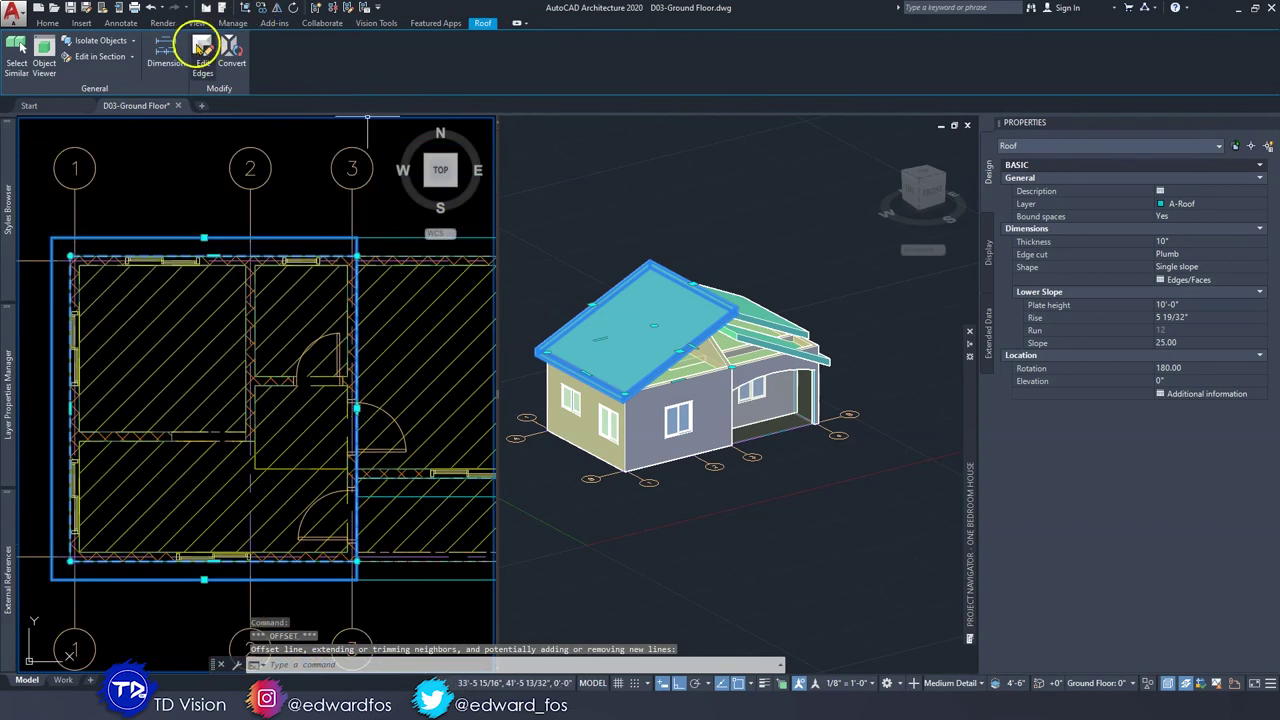
scroll(352, 281, "up", 3)
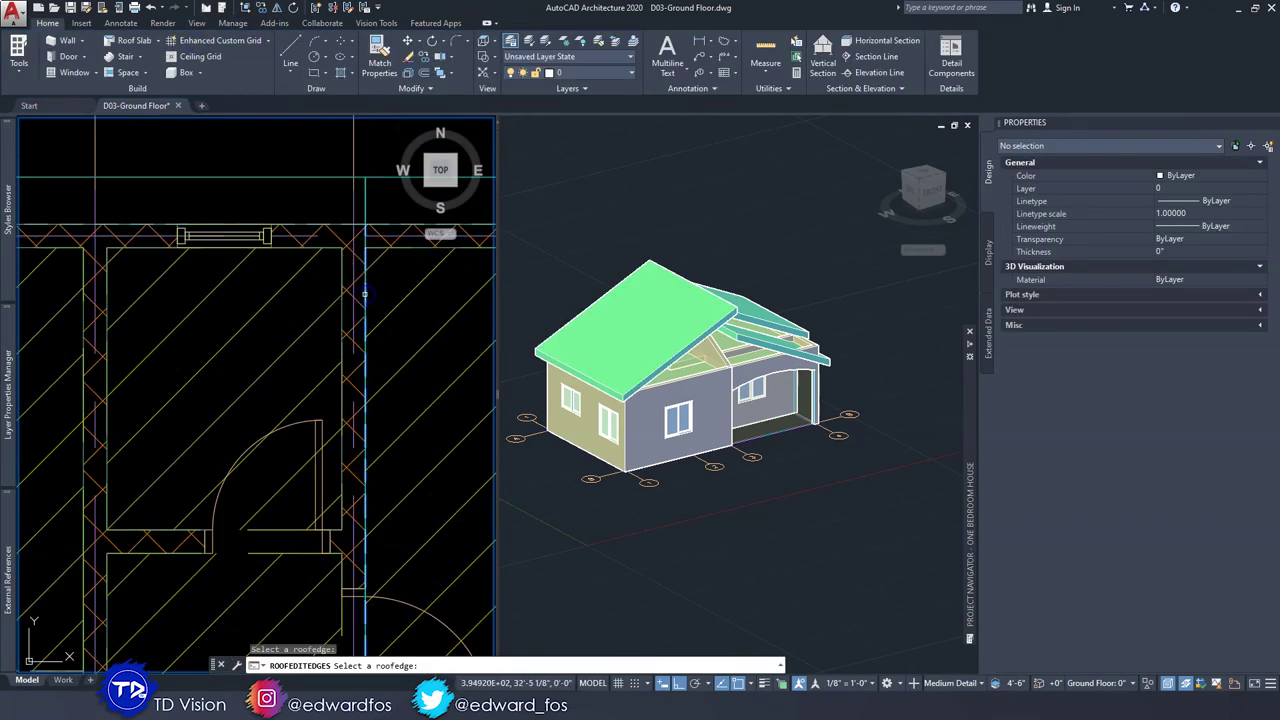
left_click(364, 293)
key("Return")
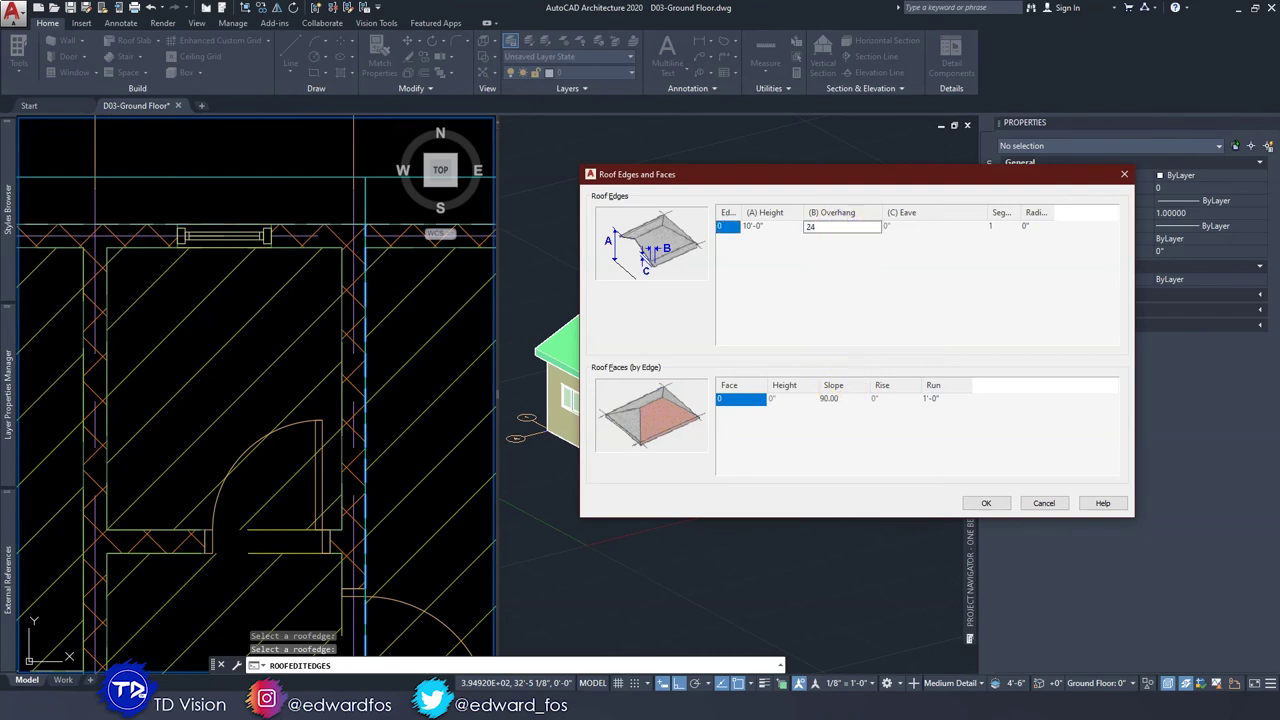
left_click(986, 503)
scroll(417, 243, "down", 5)
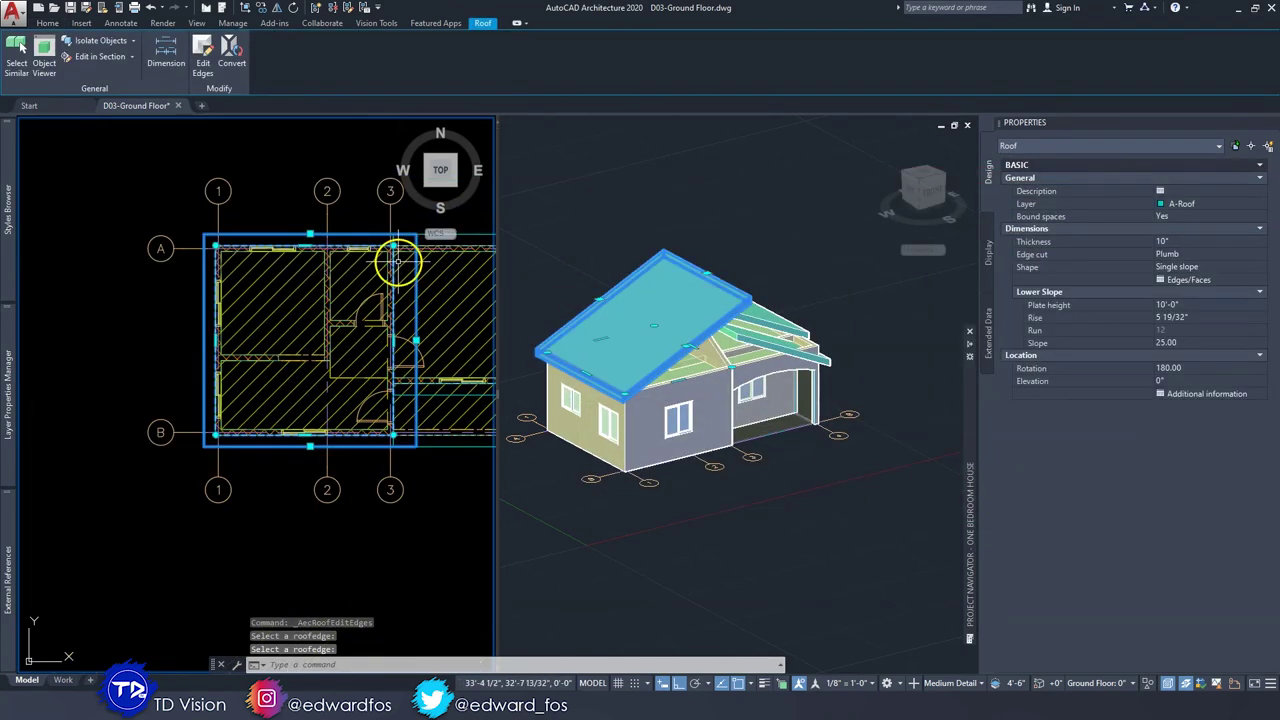
Set the mirrored west roof's plate height to 12'.
middle_click_drag(416, 344, 395, 292)
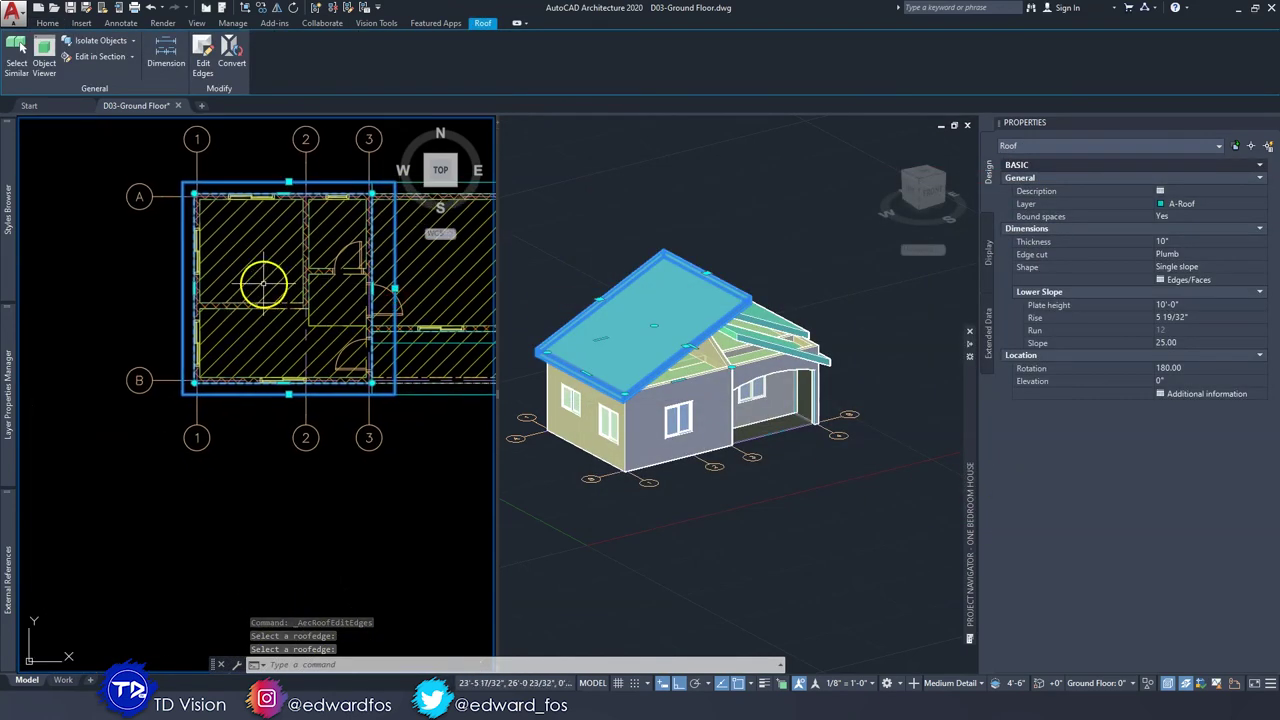
left_click(1188, 303)
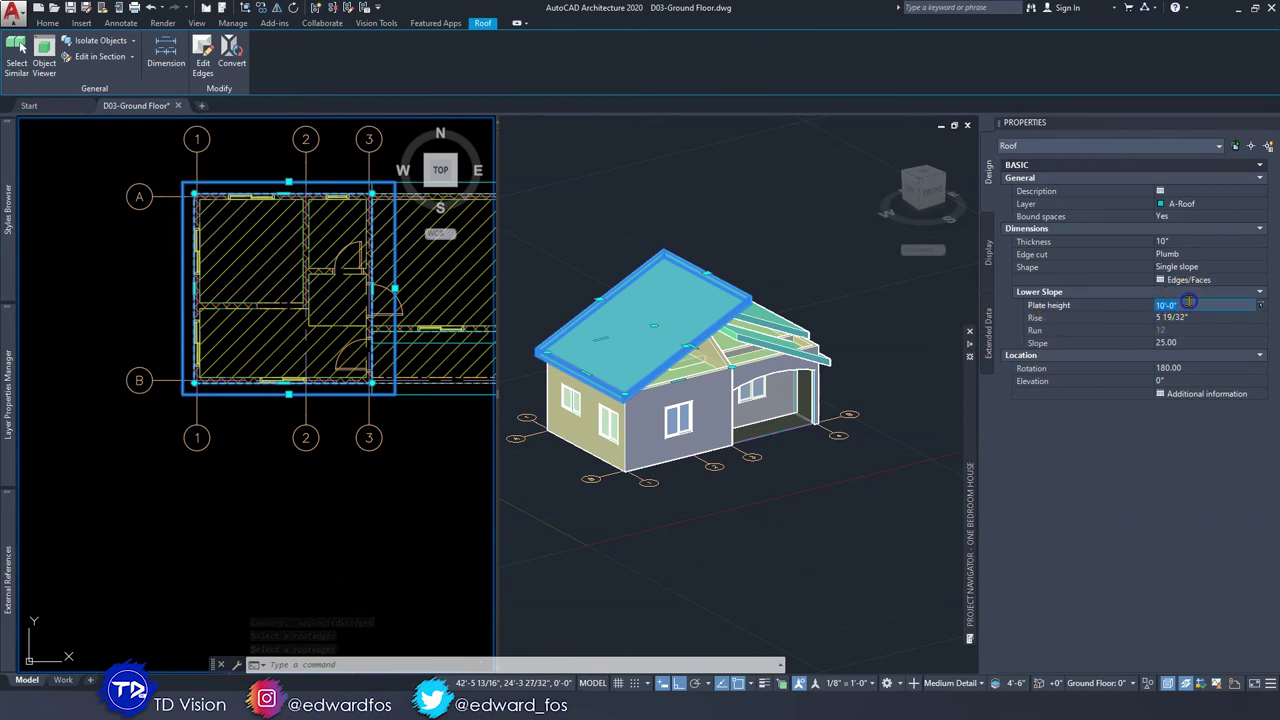
type("12'")
key("Return")
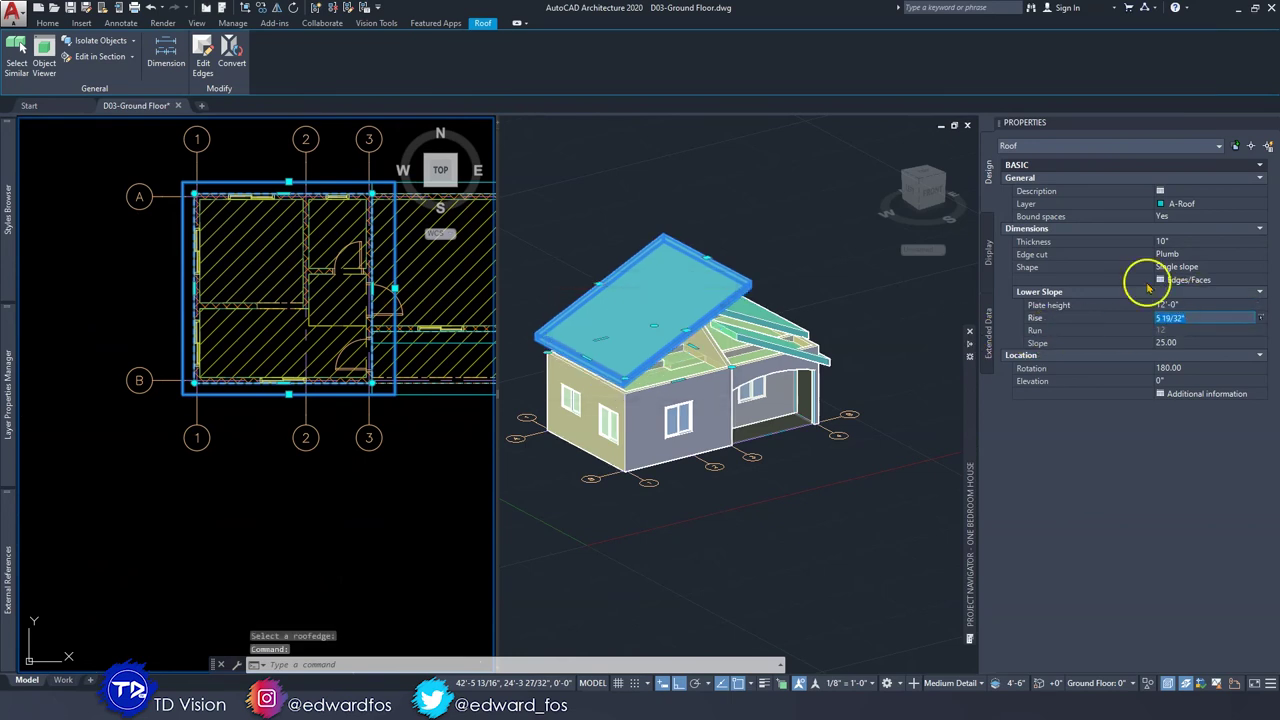
key("Escape")
key("Escape")
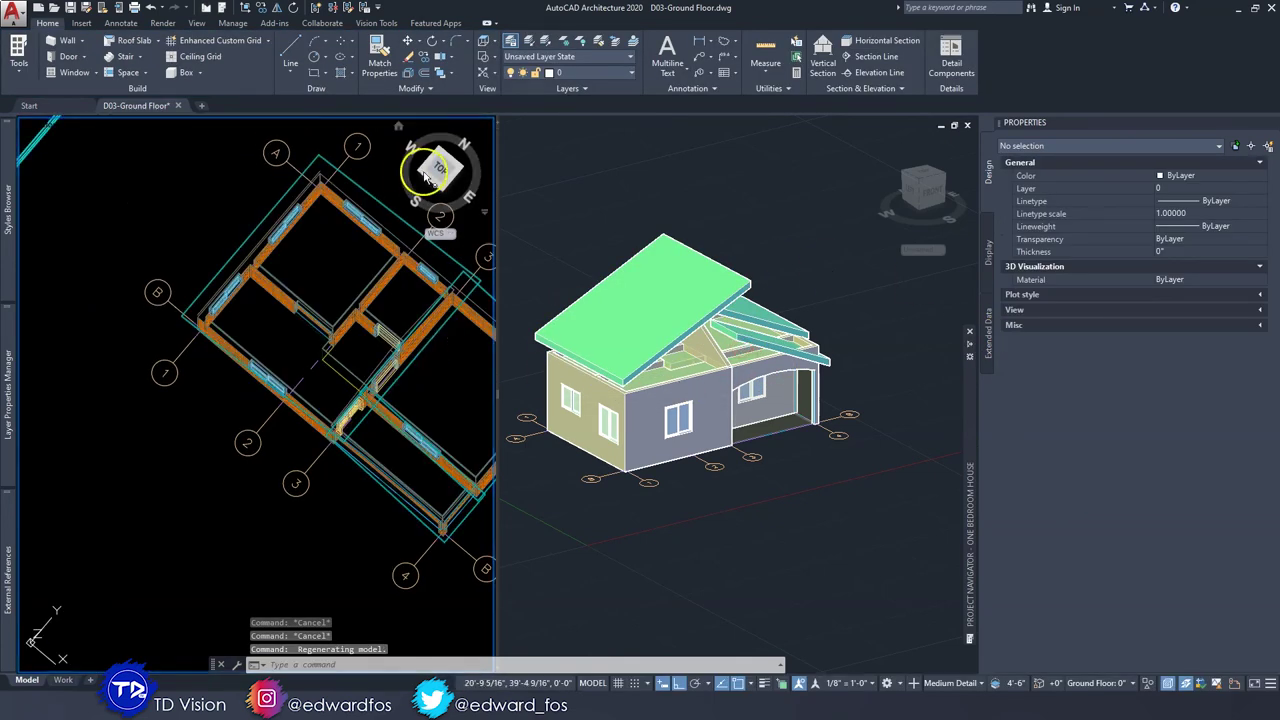
Return the plan viewport to the top view and examine the raised west roof against the walls in the 3D view.
left_click(440, 170)
left_click(840, 380)
middle_click_drag(868, 386, 810, 342, "shift")
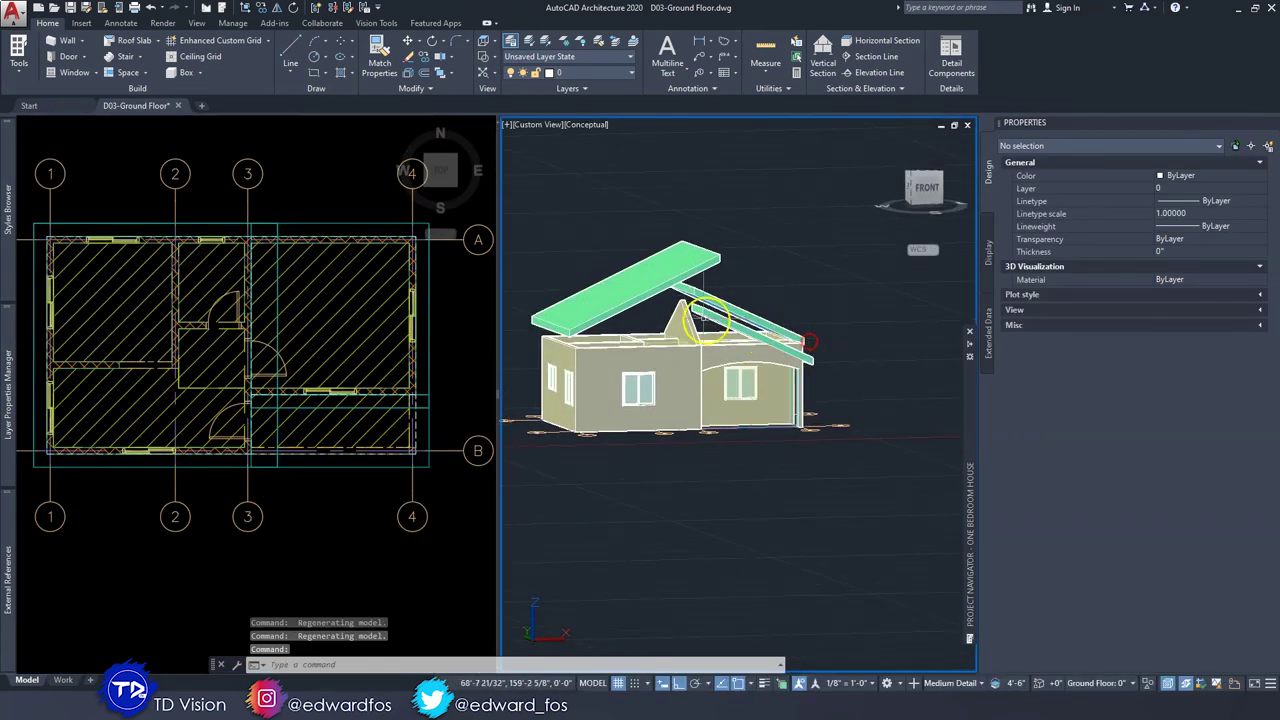
scroll(668, 302, "up", 2)
middle_click_drag(672, 307, 748, 423, "shift")
Auto-project the roof lines of the grid 3 wall, the south wall at grid B and the north wall at grid A onto all three roofs.
left_click(734, 425)
left_click(738, 376)
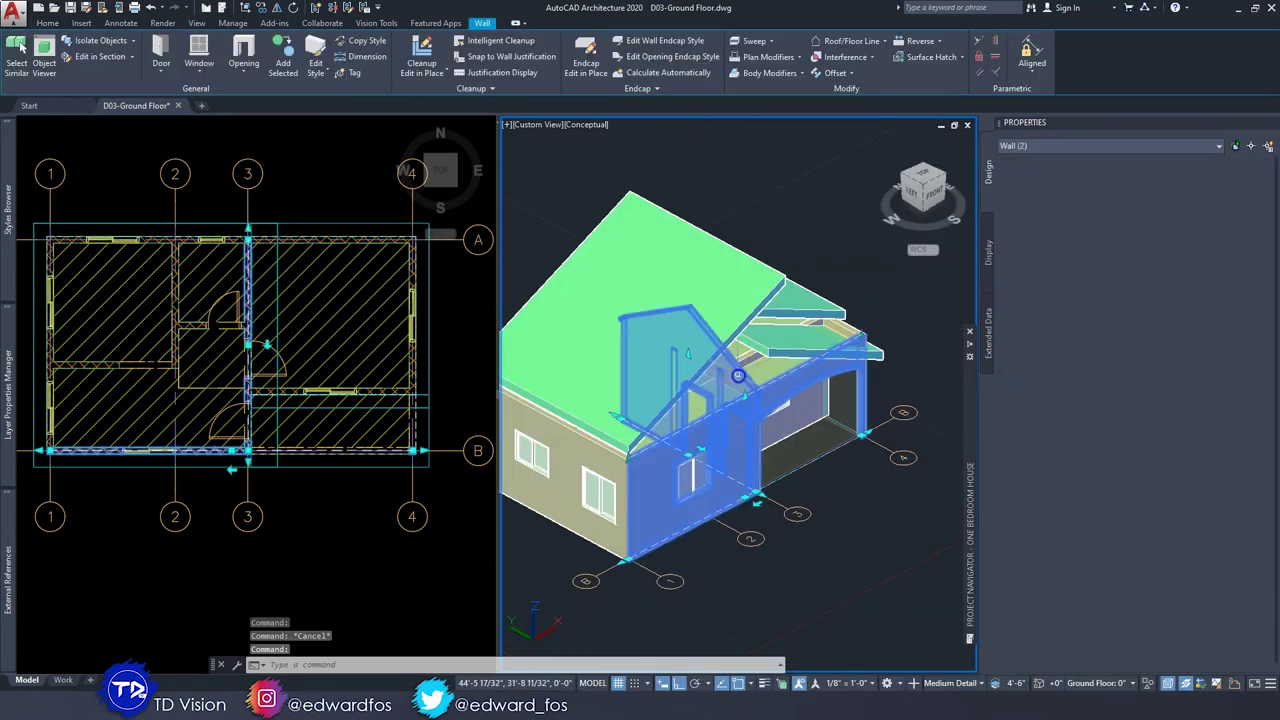
middle_click_drag(643, 396, 846, 387, "shift")
left_click(706, 432)
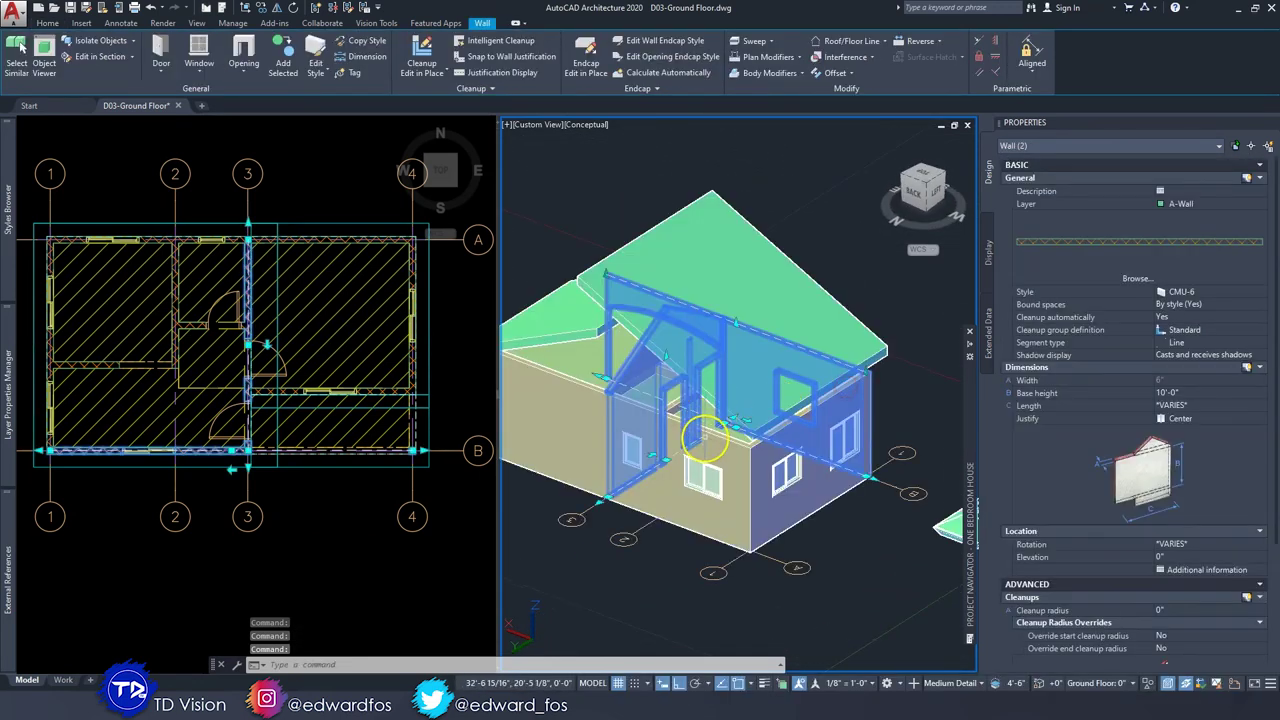
left_click(666, 440)
middle_click_drag(788, 392, 663, 377, "shift")
left_click(856, 46)
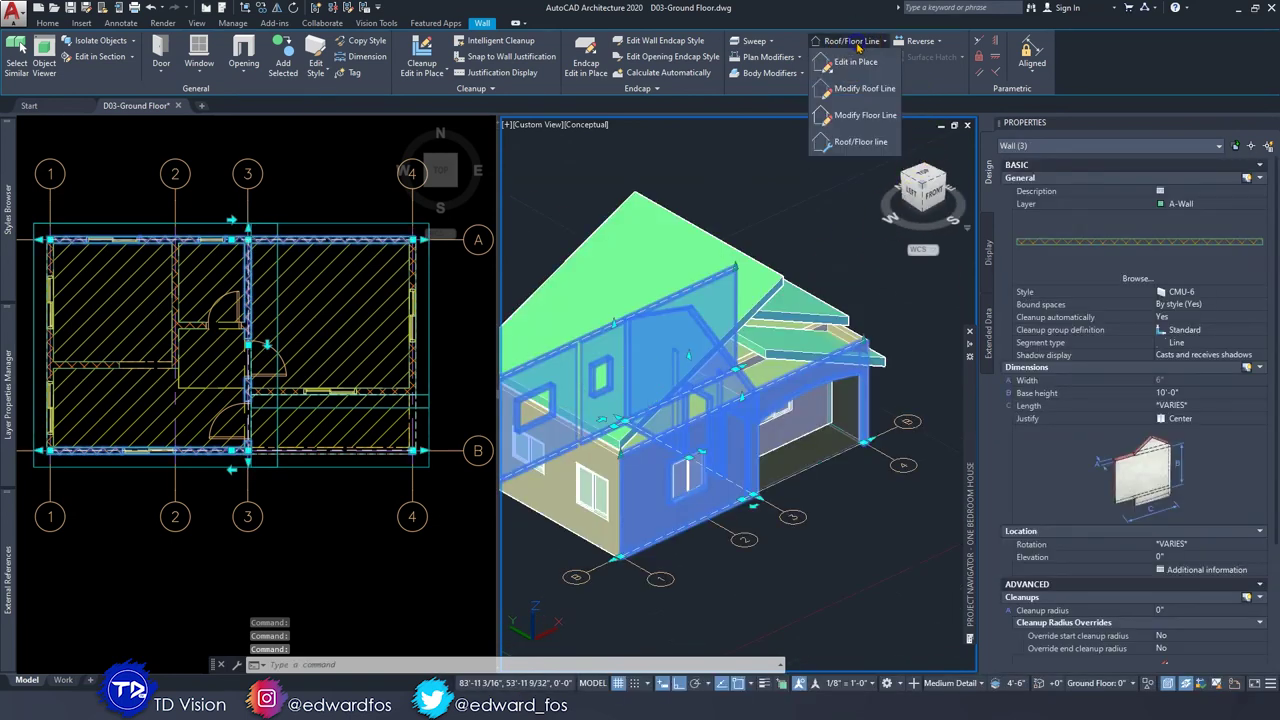
left_click(856, 72)
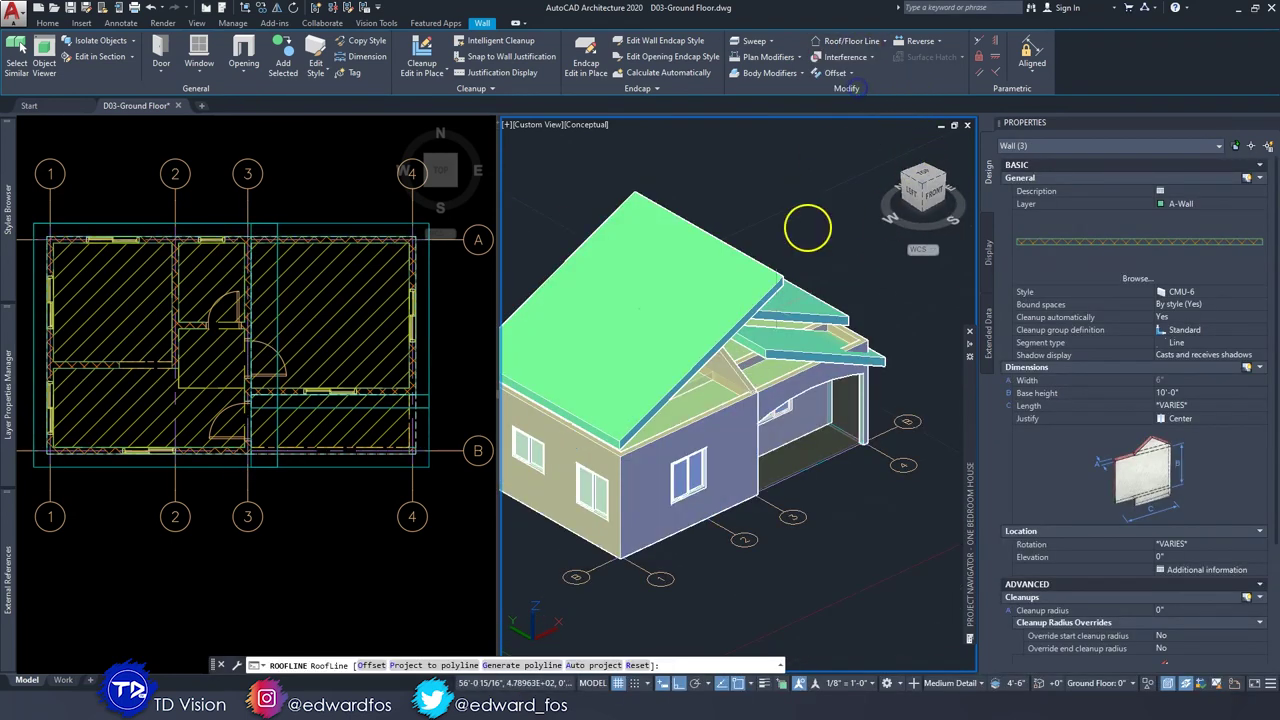
left_click(594, 664)
left_click(644, 377)
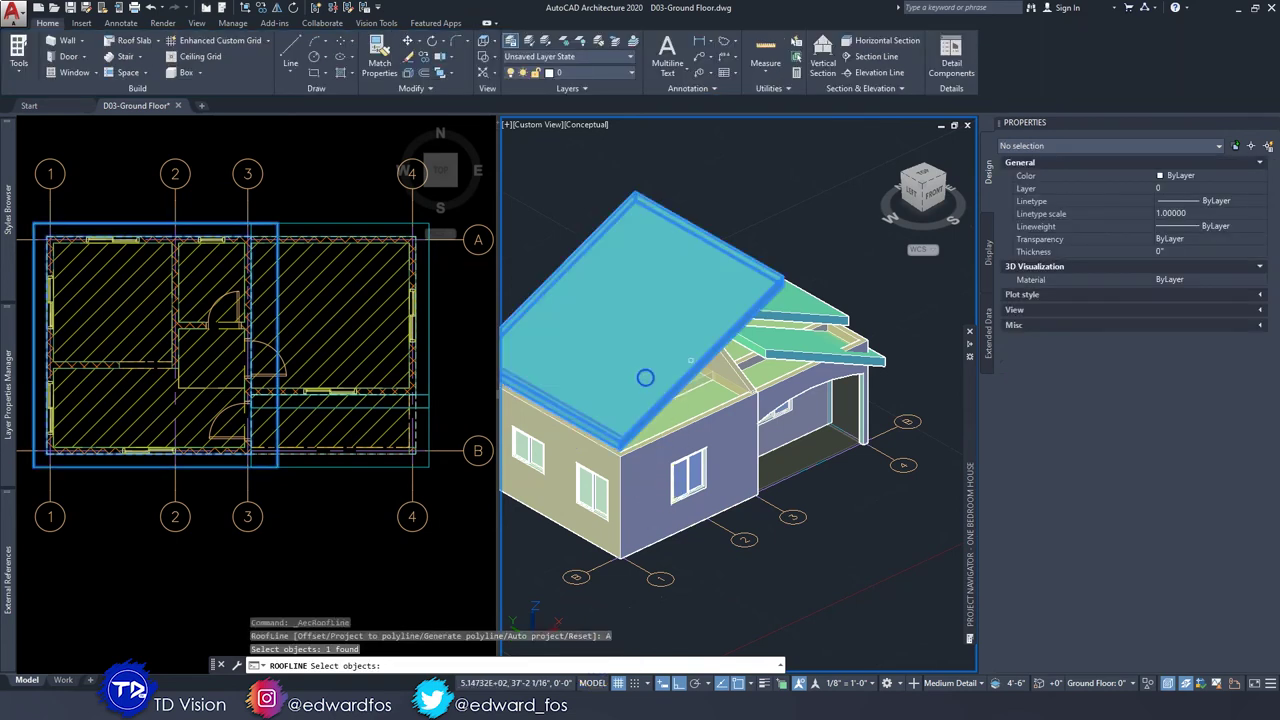
middle_click_drag(644, 377, 700, 400, "shift")
left_click(700, 405)
left_click(722, 378)
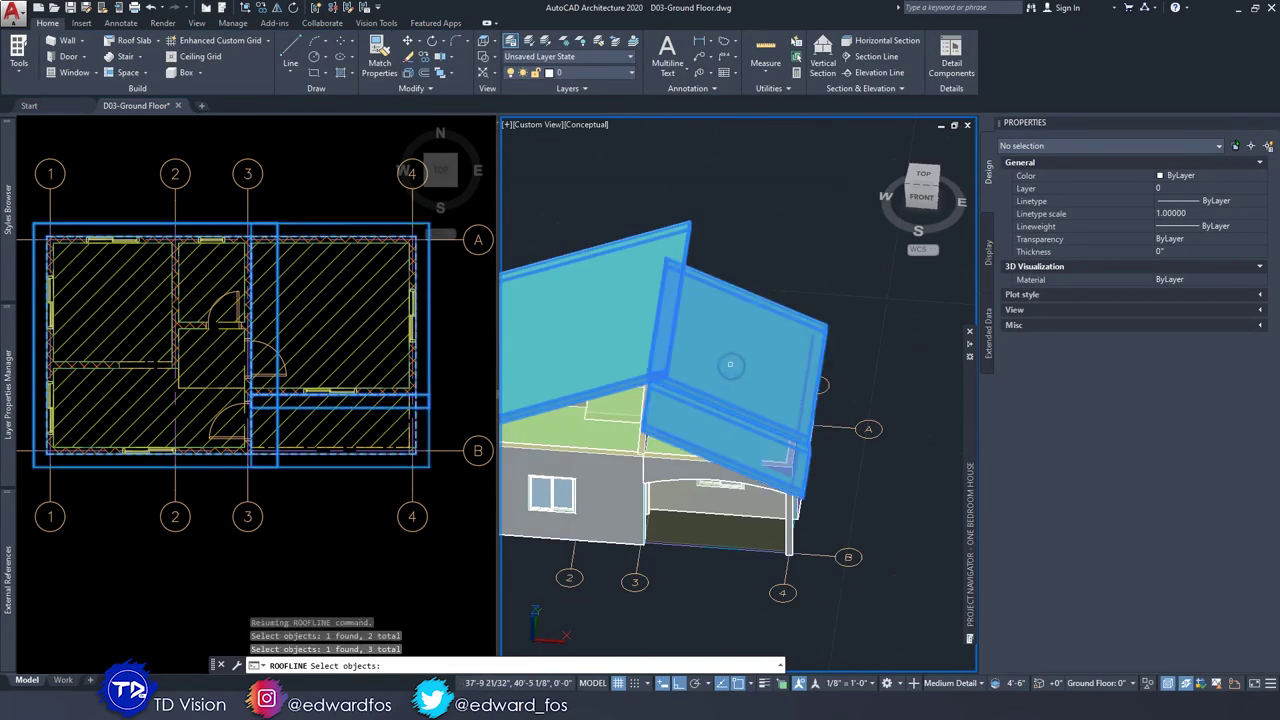
key("Return")
key("Escape")
key("Escape")
key("Escape")
Auto-project the roof lines of the west wall at grid 1 and the wall behind the porch onto the west and east roofs.
mouse_move(677, 425)
middle_mouse_down("shift")
mouse_move(704, 384)
mouse_move(652, 421)
middle_mouse_up("shift")
left_click(652, 421)
middle_click_drag(800, 335, 943, 351, "shift")
left_click(935, 355)
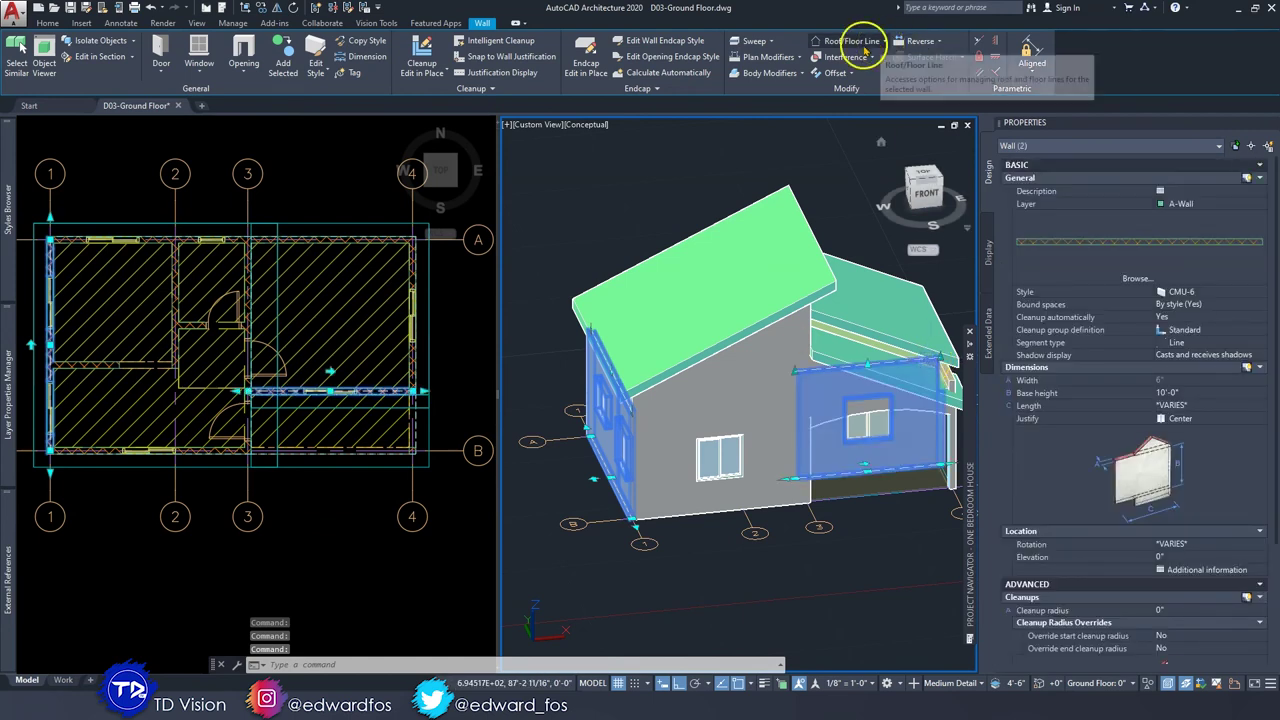
left_click(884, 41)
left_click(861, 89)
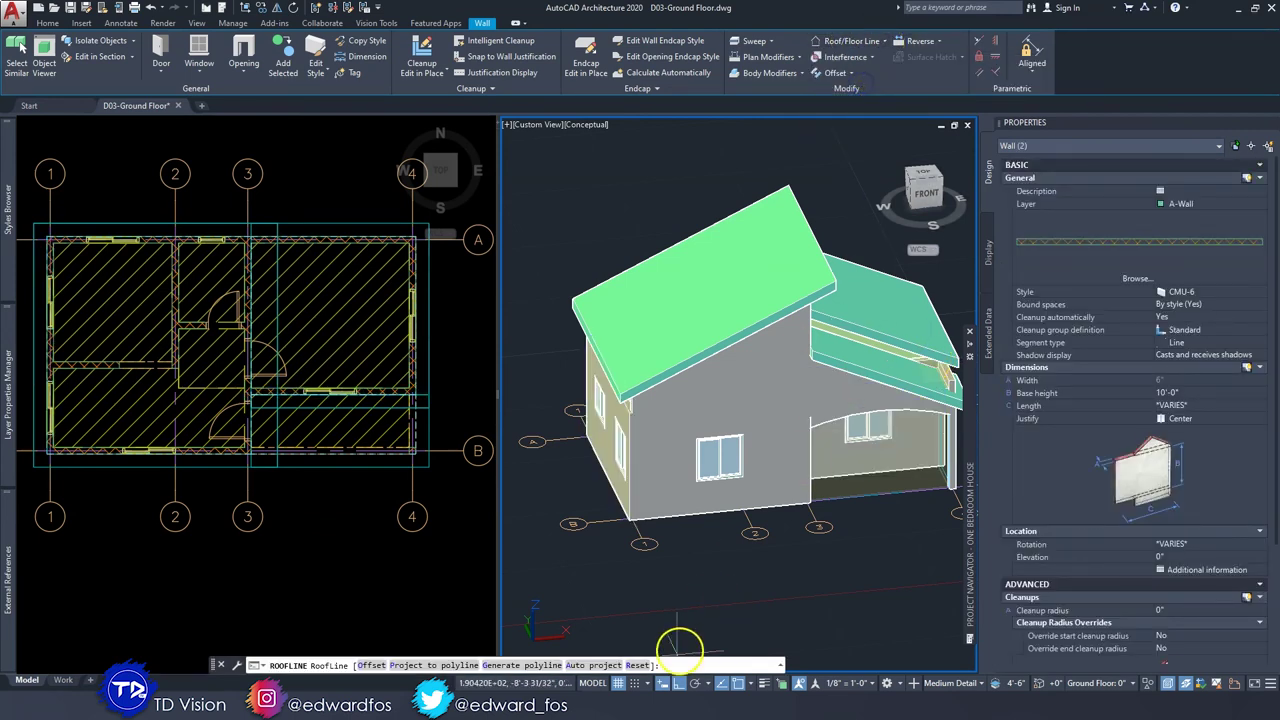
left_click(606, 664)
left_click(678, 343)
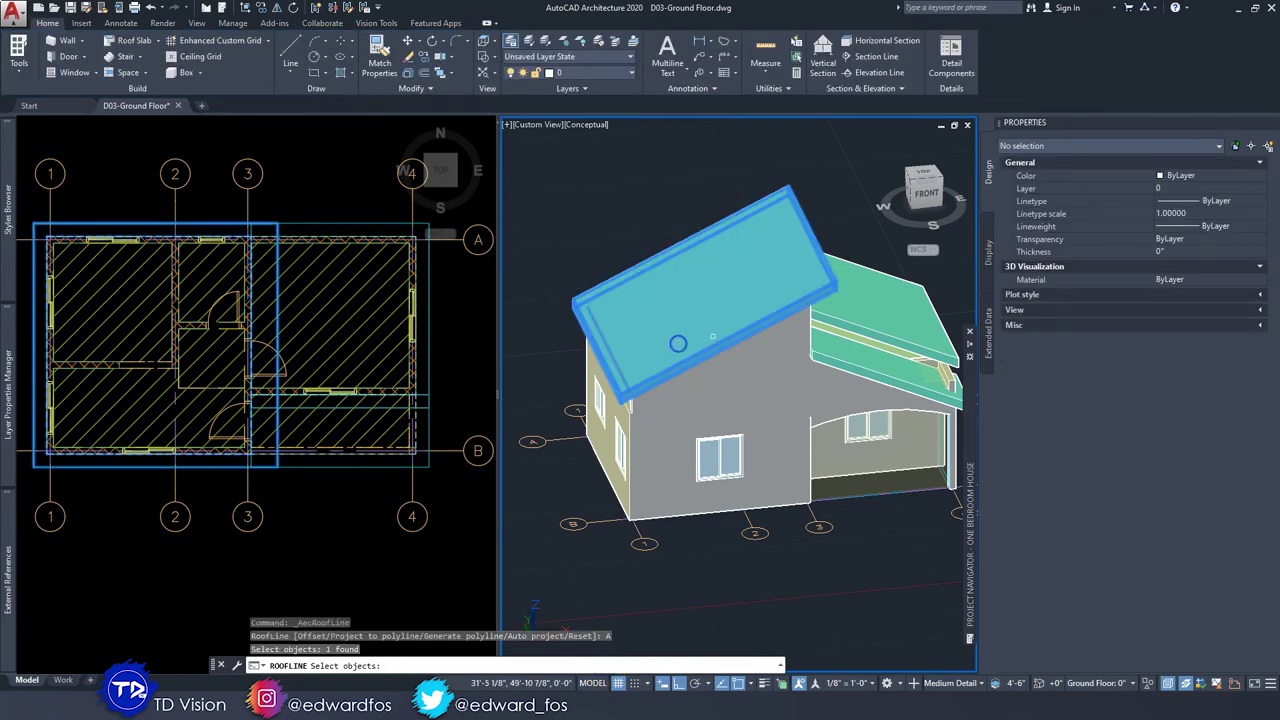
left_click(878, 318)
key("Escape")
key("Escape")
Reset the roof line of the wall behind the porch.
middle_click_drag(878, 318, 825, 297, "shift")
scroll(822, 295, "up", 3)
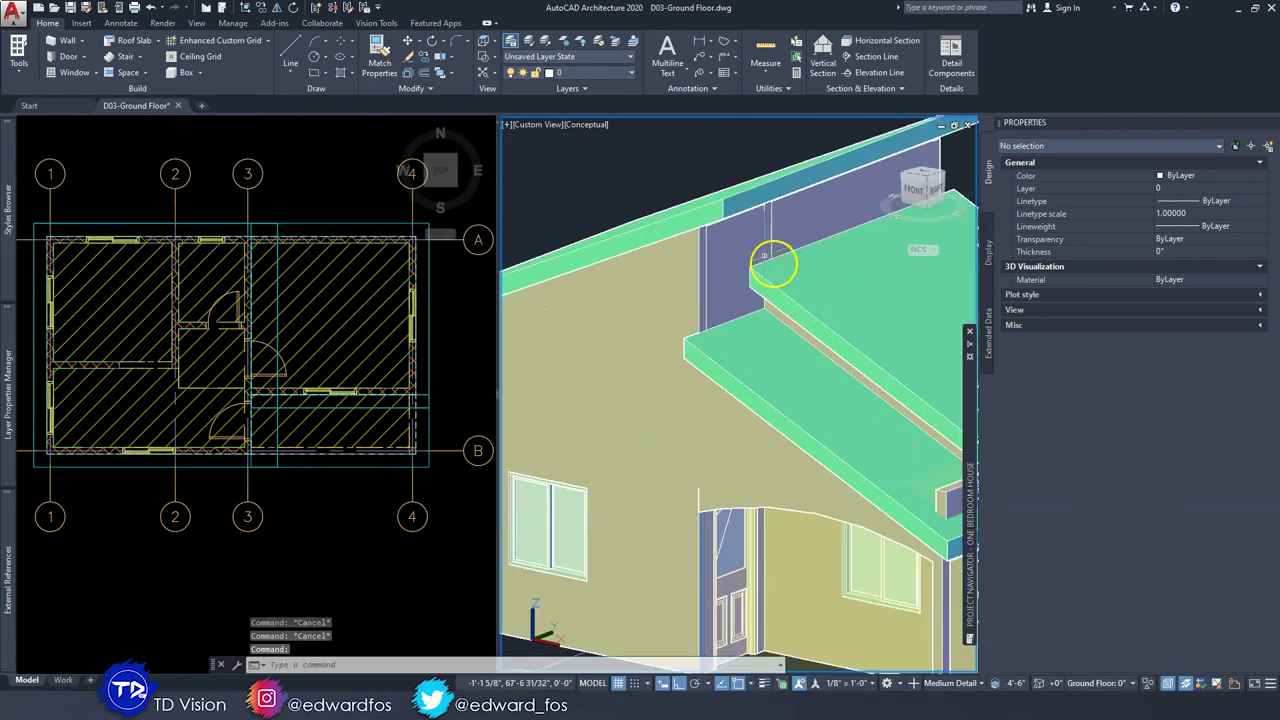
left_click(790, 326)
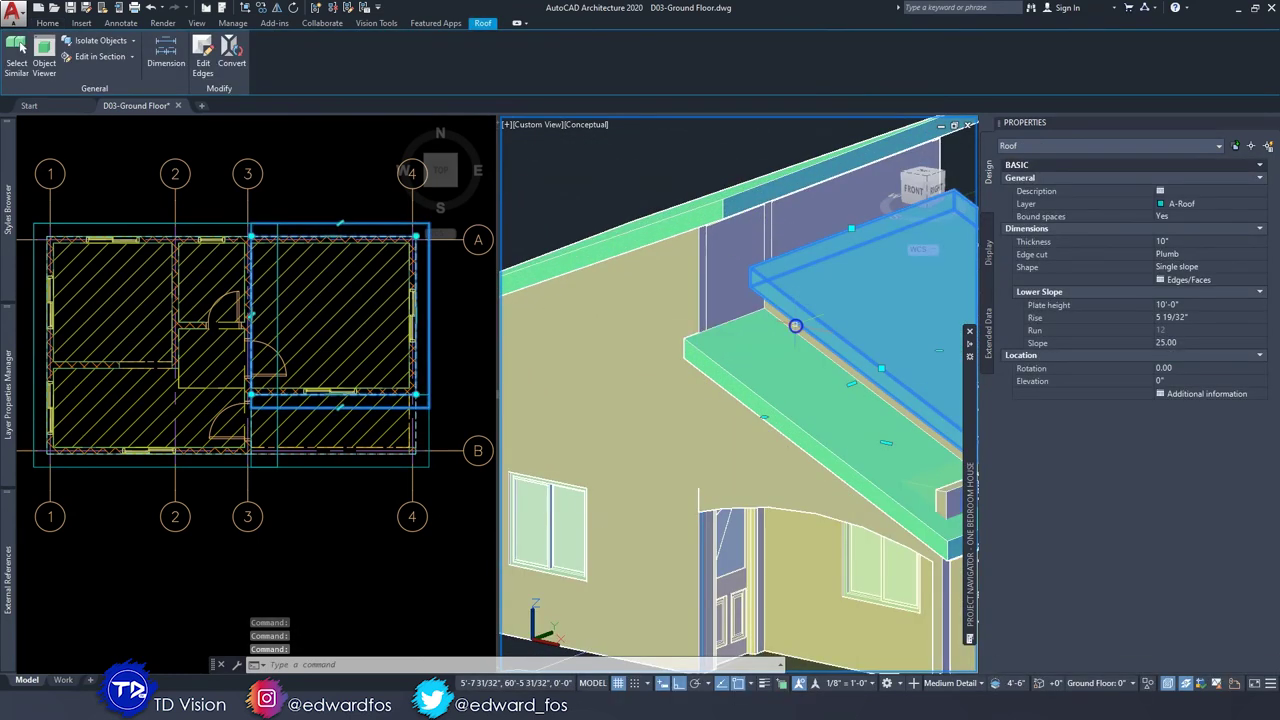
left_click(795, 331)
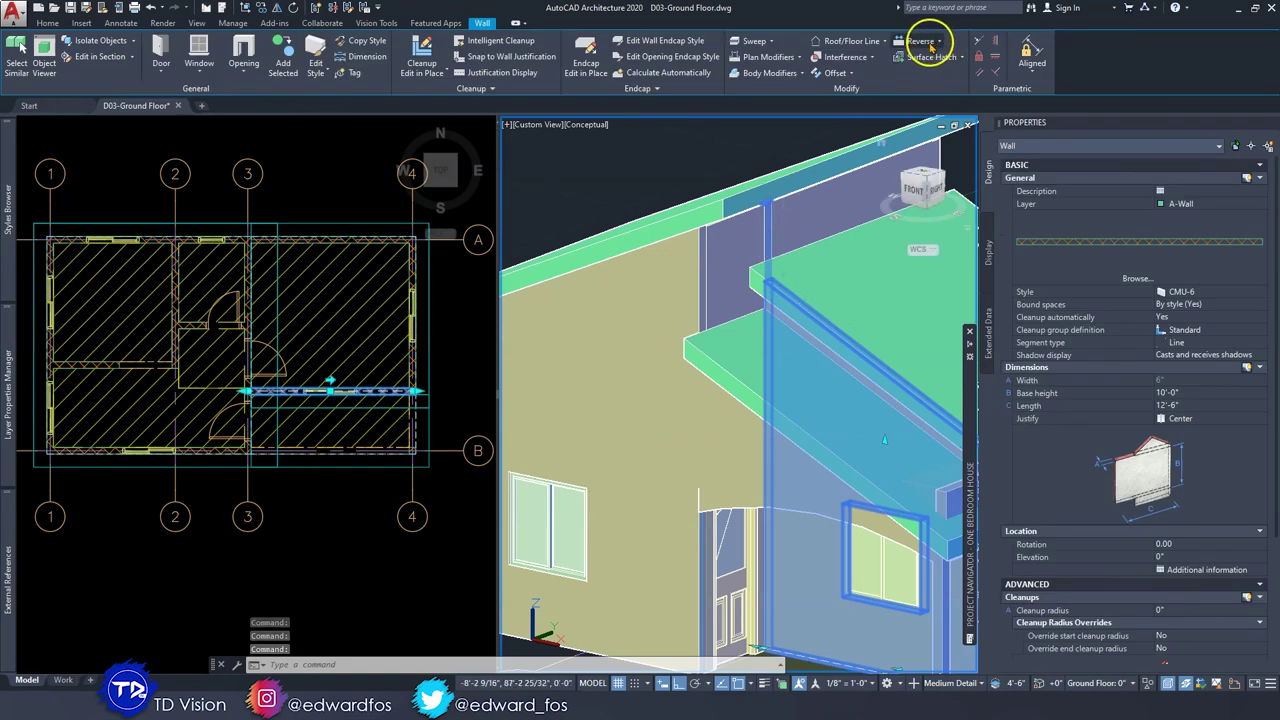
left_click(862, 41)
left_click(868, 89)
middle_click_drag(808, 446, 595, 383)
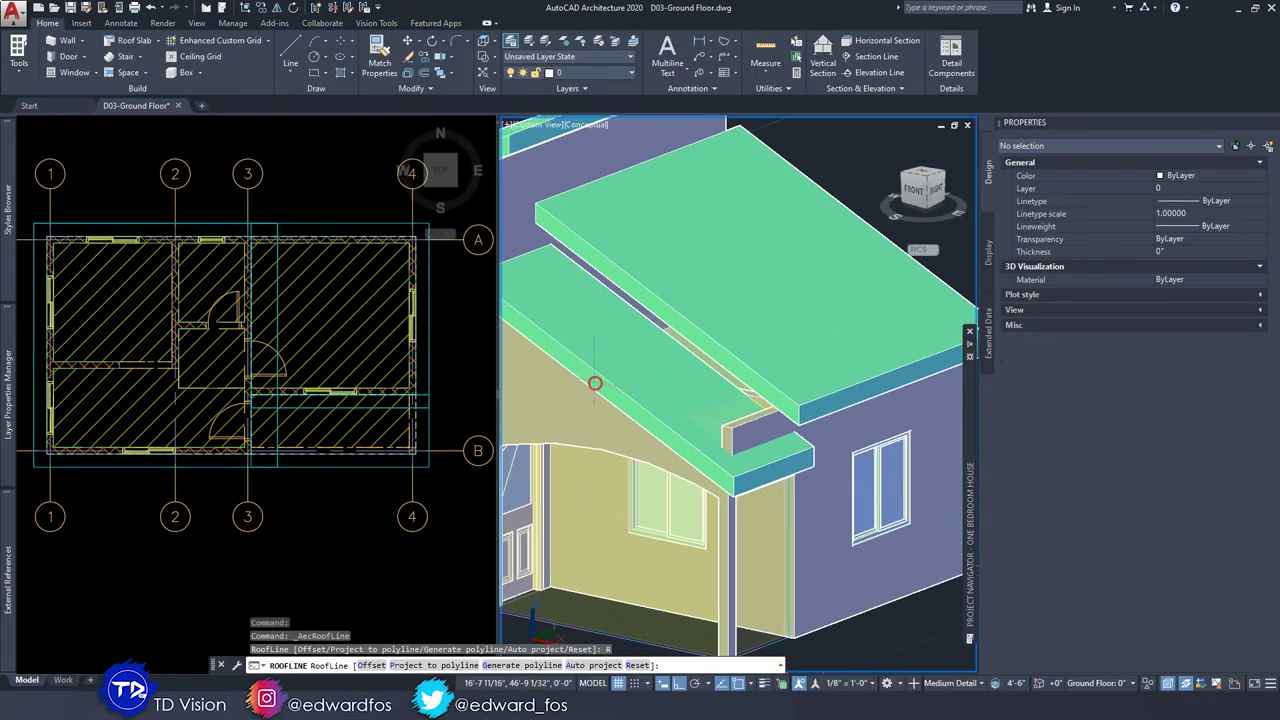
key("Escape")
key("Escape")
Auto-project the roof line of the wall behind the porch onto the east roof only.
scroll(755, 396, "up", 5)
left_click(726, 343)
scroll(726, 343, "down", 8)
scroll(740, 400, "up", 3)
left_click(852, 41)
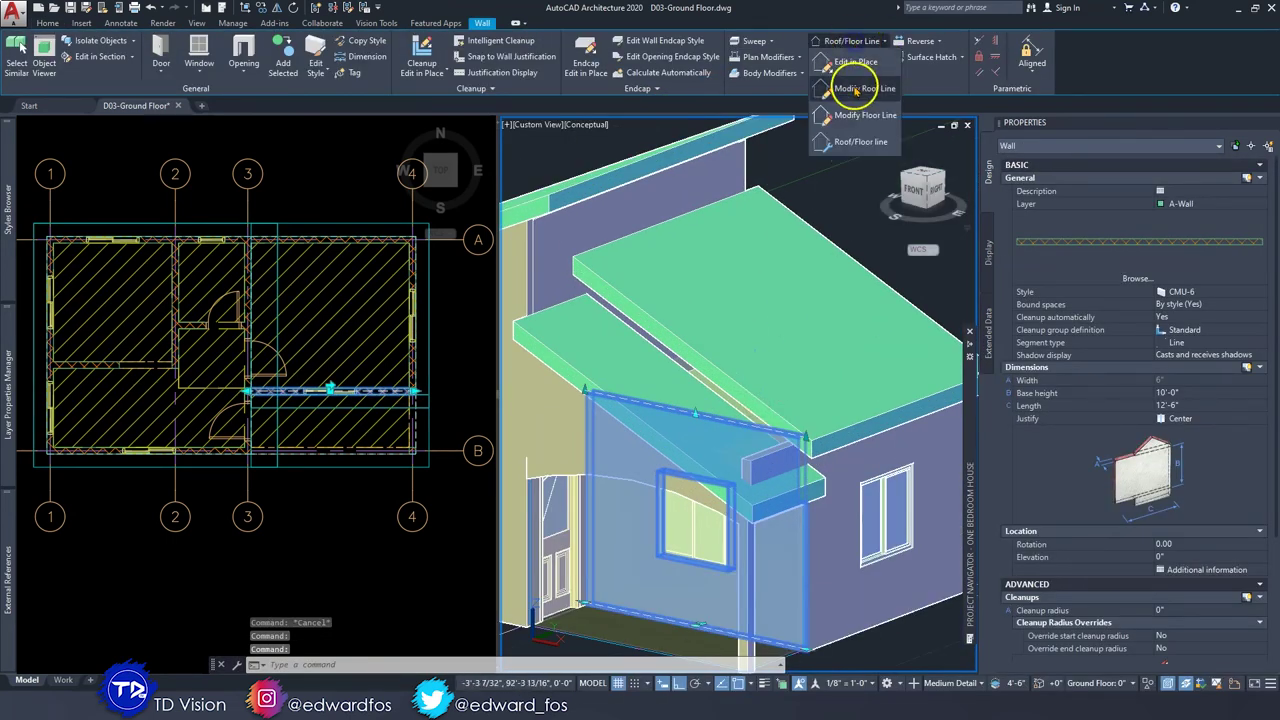
left_click(858, 88)
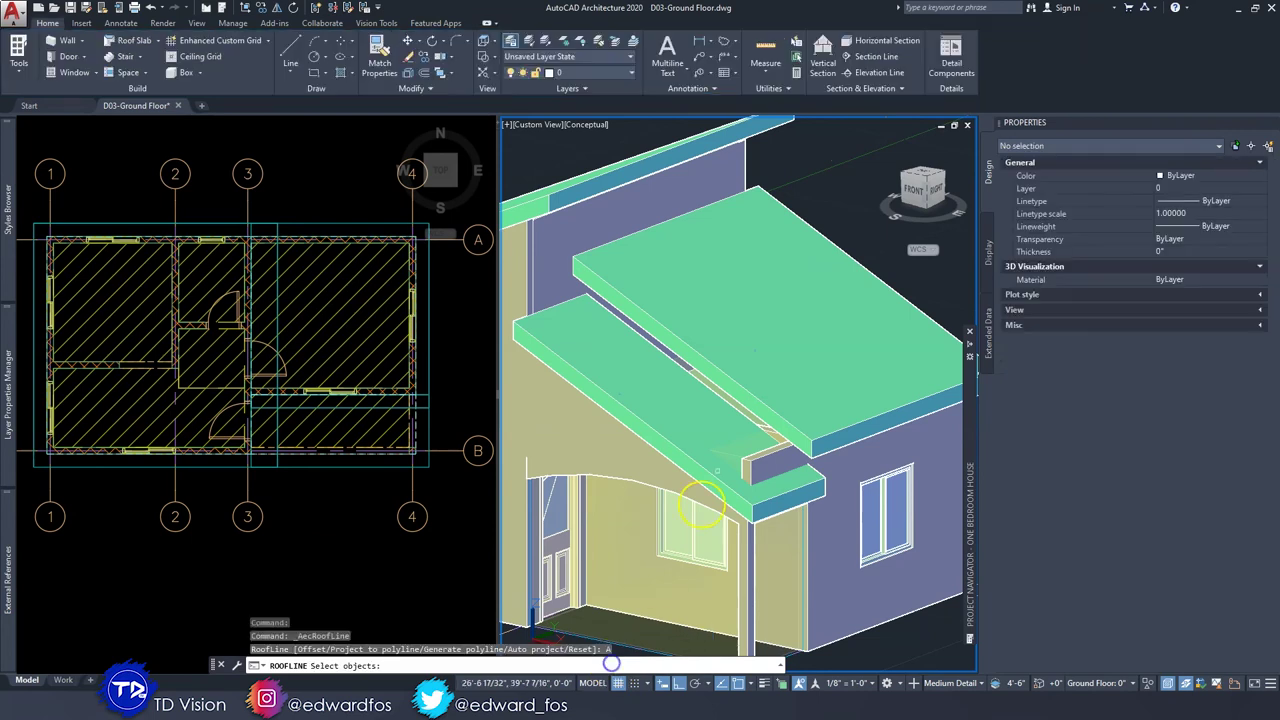
left_click(752, 387)
key("Return")
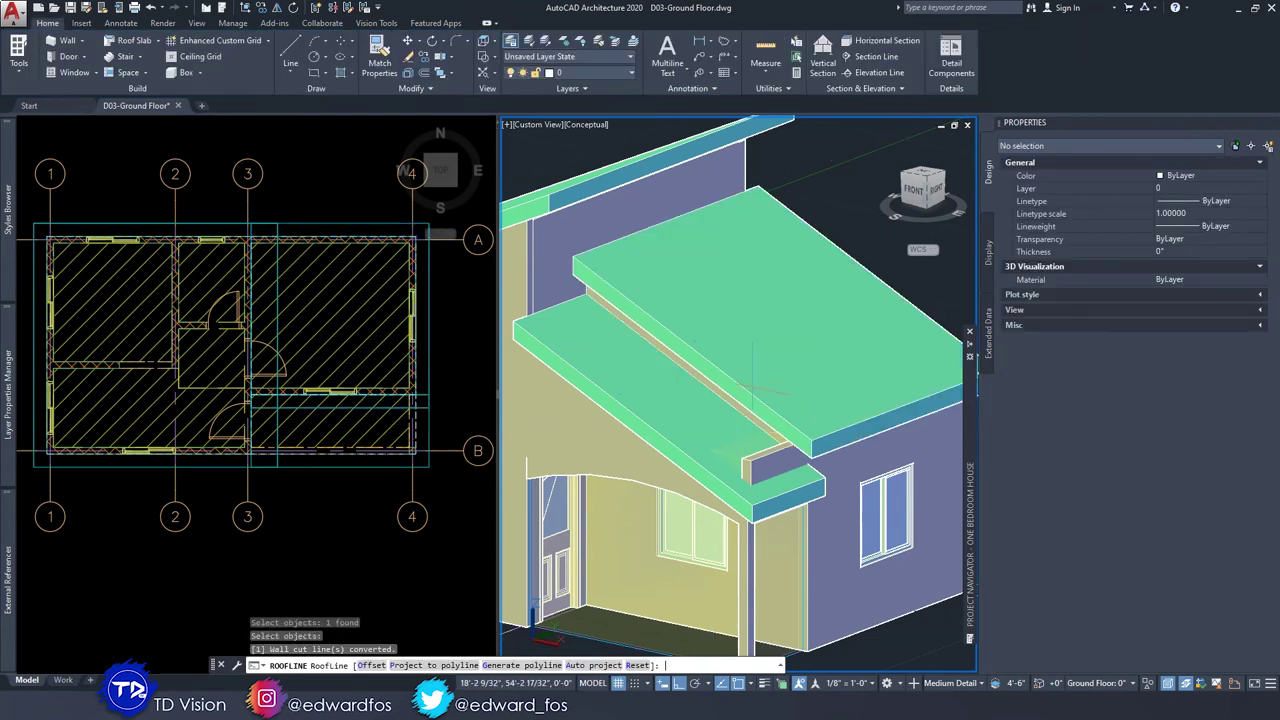
key("Escape")
scroll(712, 314, "down", 4)
key("Escape")
key("Escape")
Try to auto-project the roof line of the east wall at grid 4 onto the porch roof.
scroll(632, 296, "up", 3)
scroll(623, 376, "down", 3)
mouse_move(623, 377)
middle_mouse_down("shift")
mouse_move(663, 369)
mouse_move(610, 368)
middle_mouse_up("shift")
scroll(709, 388, "up", 4)
left_click(707, 386)
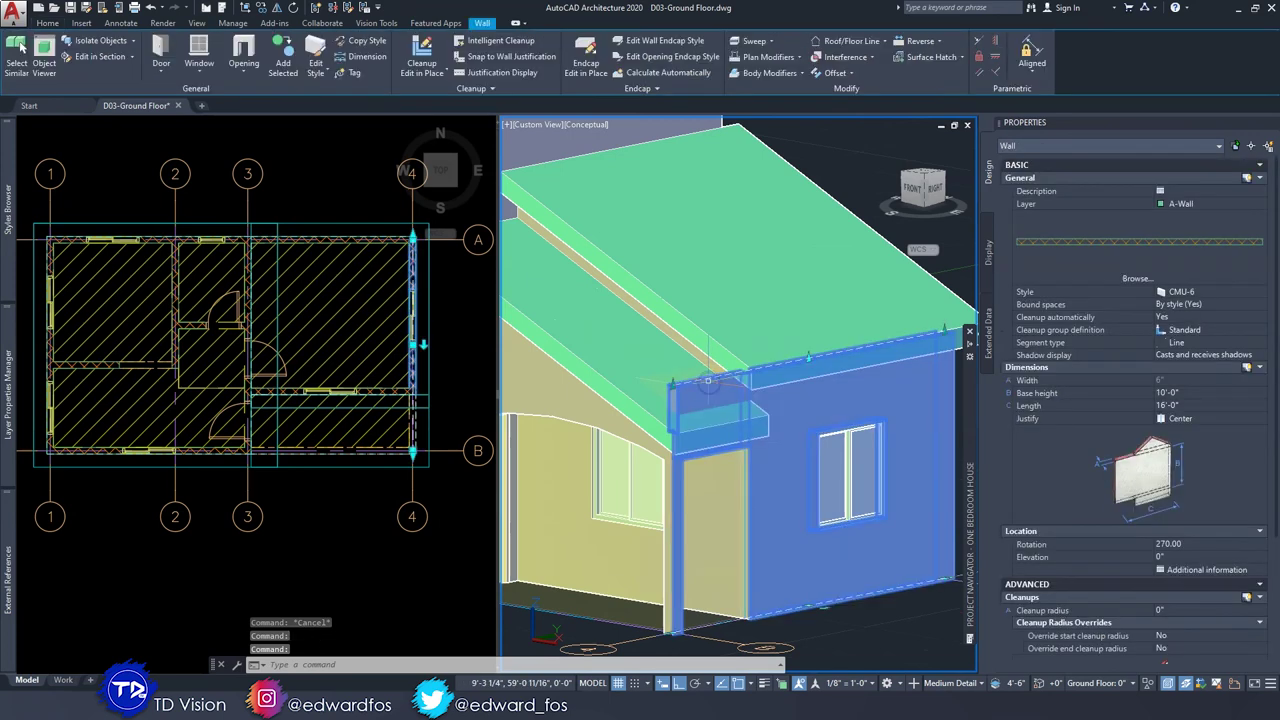
key("Escape")
left_click(722, 382)
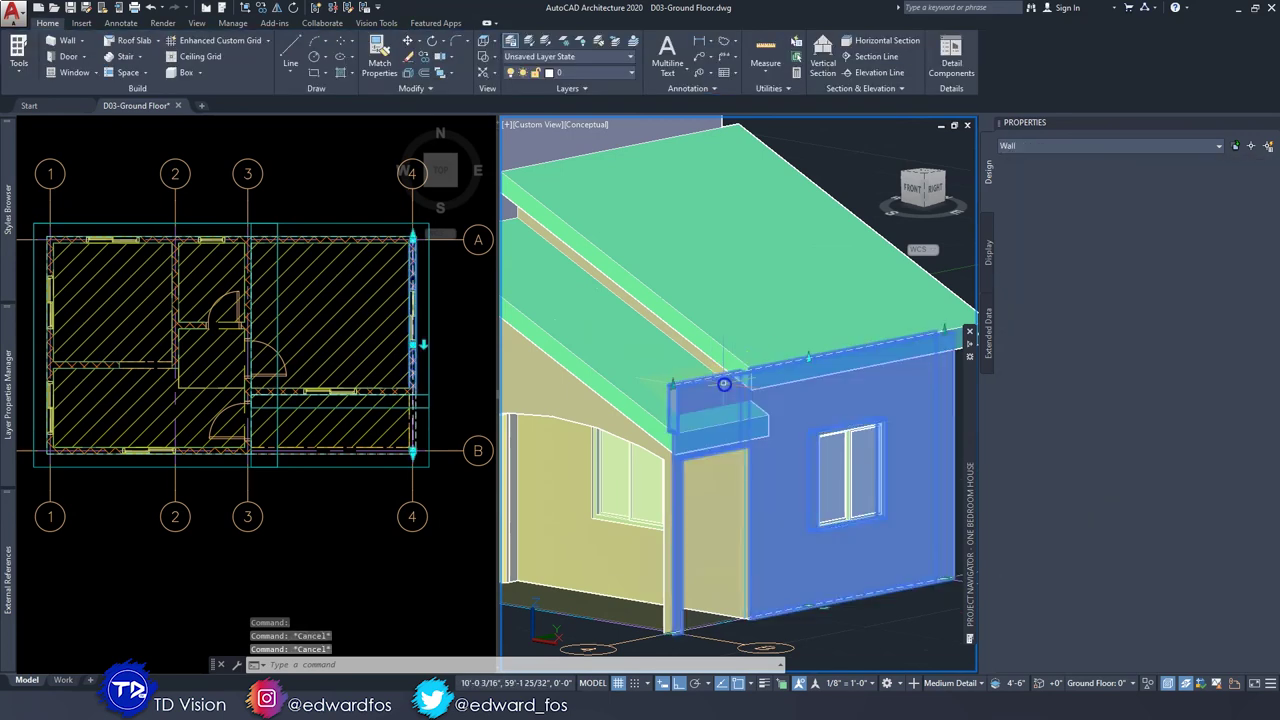
middle_click_drag(702, 388, 734, 379, "shift")
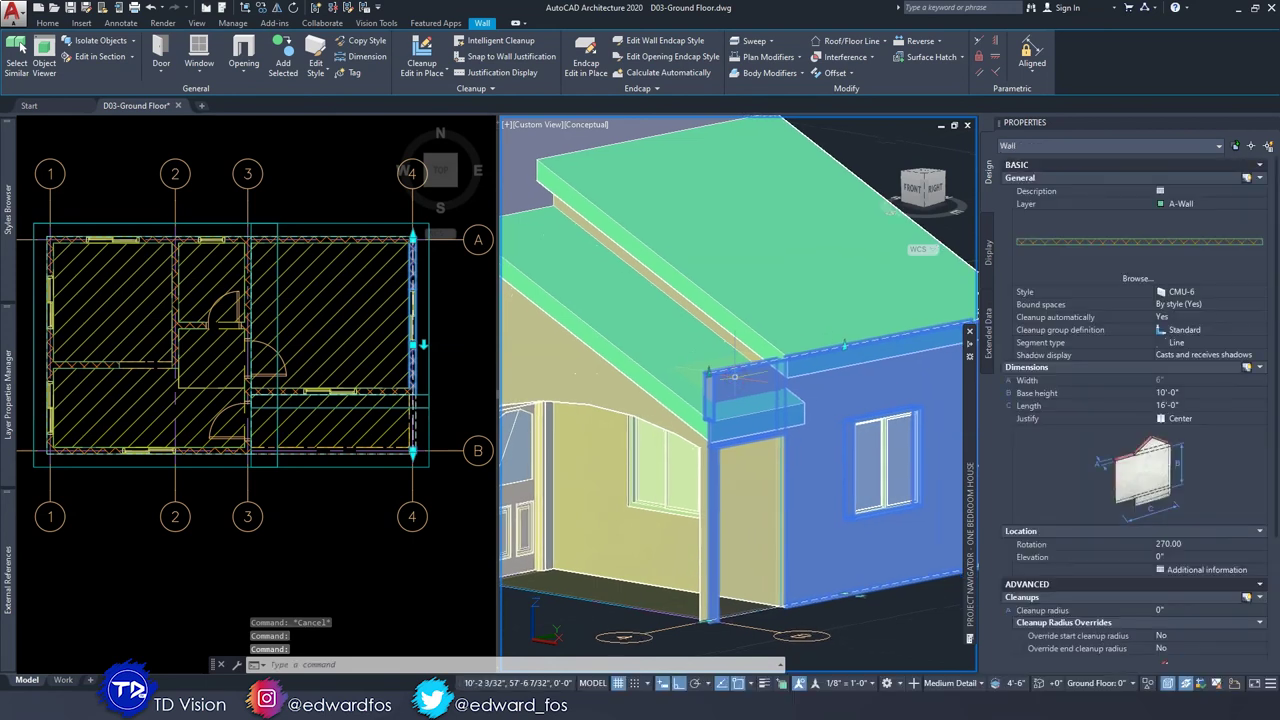
left_click(852, 41)
left_click(856, 94)
left_click(773, 620)
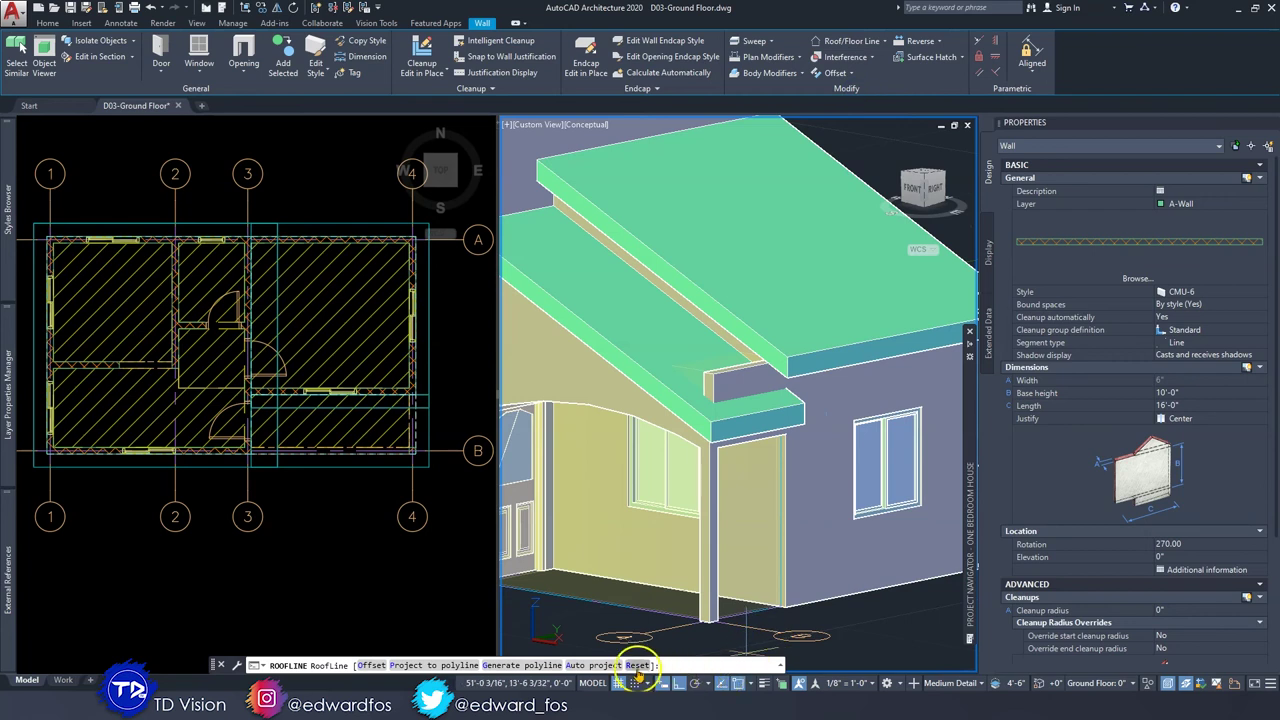
left_click(598, 666)
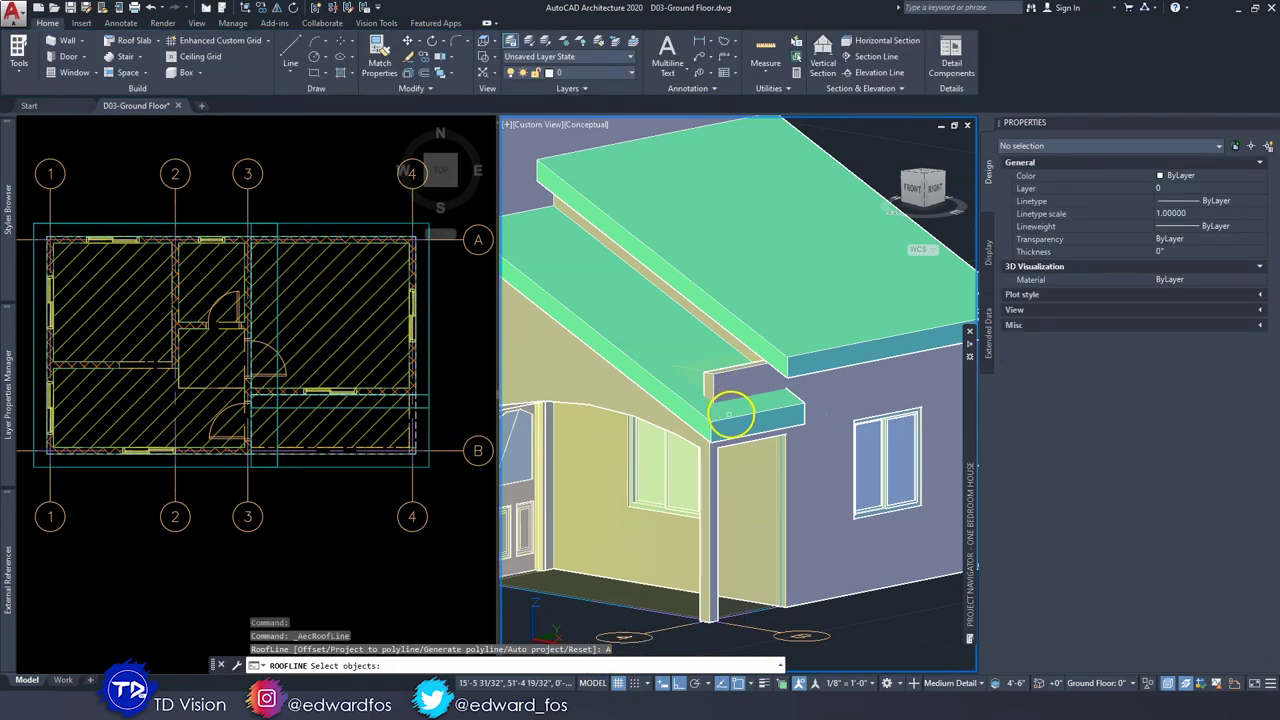
left_click(730, 415)
key("Return")
key("Escape")
left_click(829, 457)
middle_click_drag(829, 457, 819, 481, "shift")
key("Escape")
key("Escape")
key("Escape")
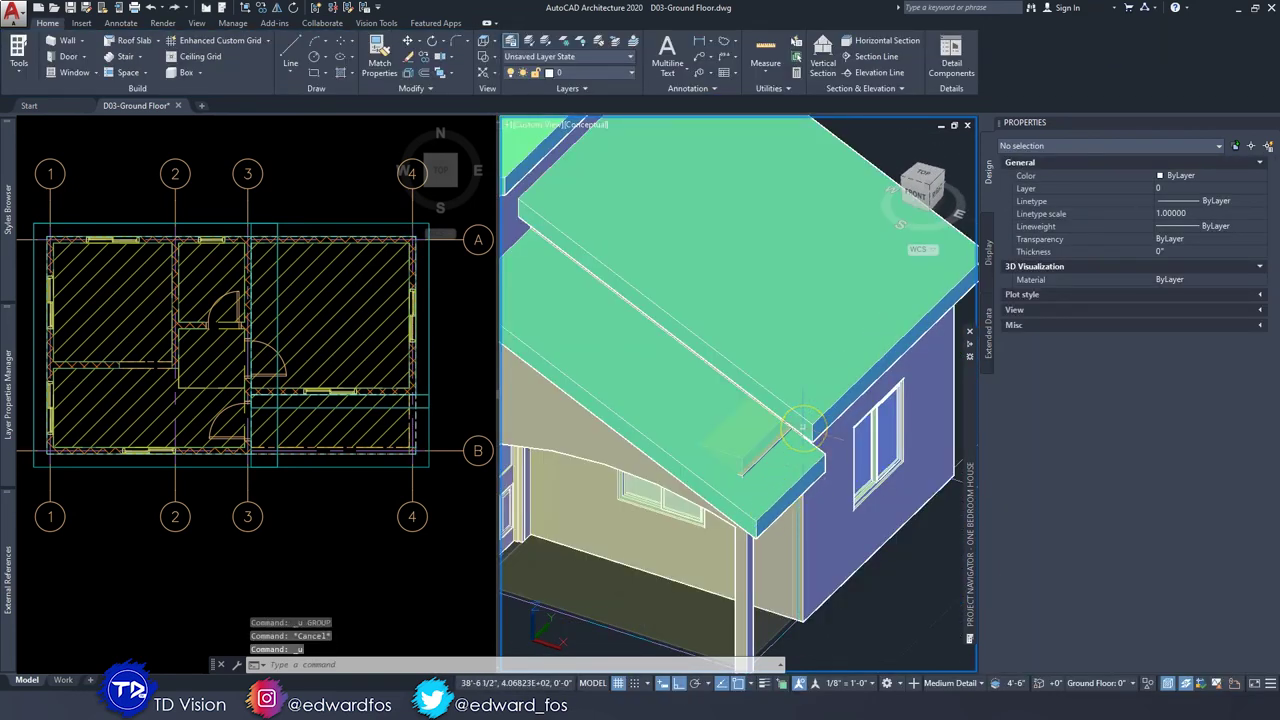
Undo the projection of the grid 4 wall onto the porch roof.
key("ctrl+z")
key("ctrl+z")
key("ctrl+z")
key("ctrl+z")
key("ctrl+z")
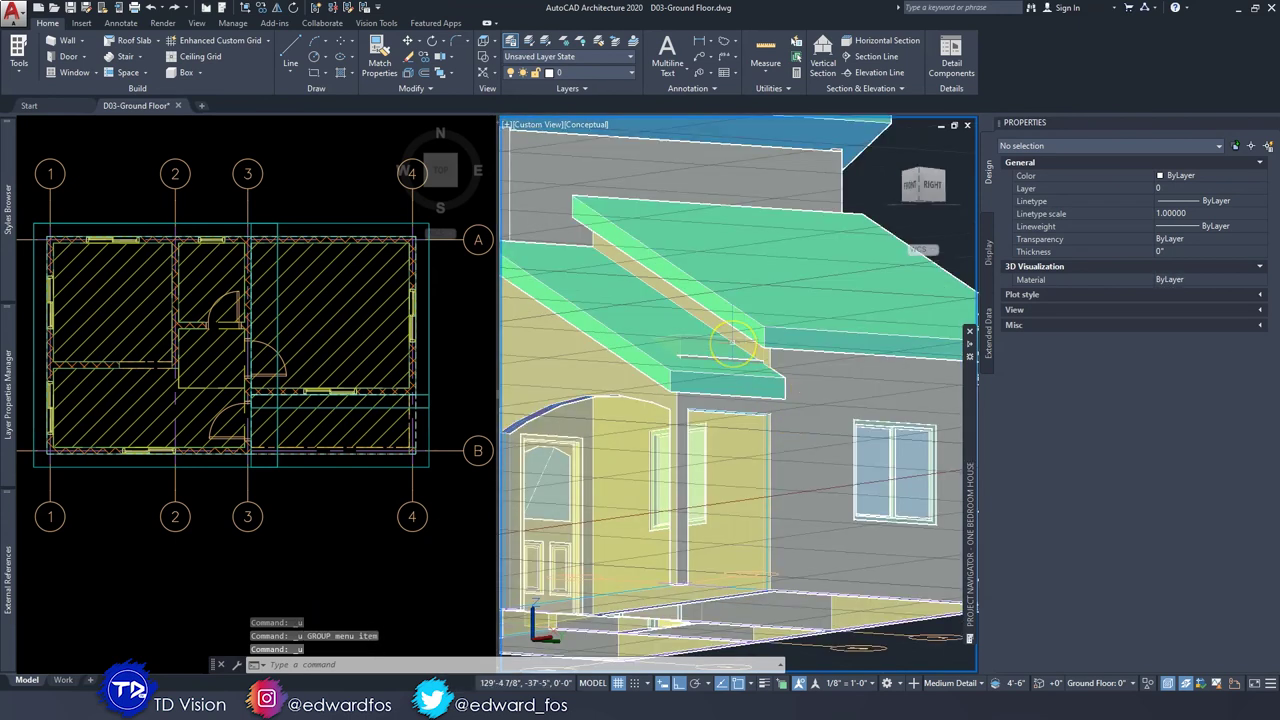
In the plan viewport, stretch the north end of the grid 4 porch opening south to a width of about 3'-4".
left_click(443, 489)
key("Escape")
key("Escape")
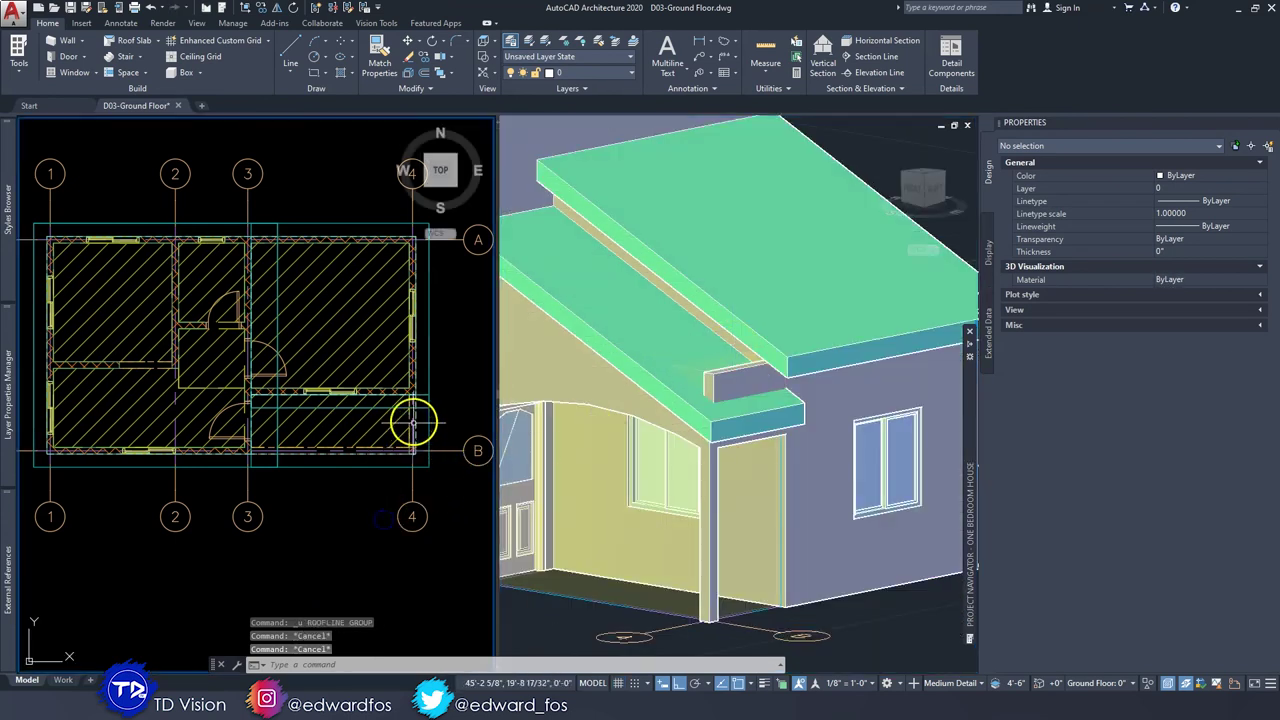
scroll(421, 400, "up", 8)
left_click(396, 352)
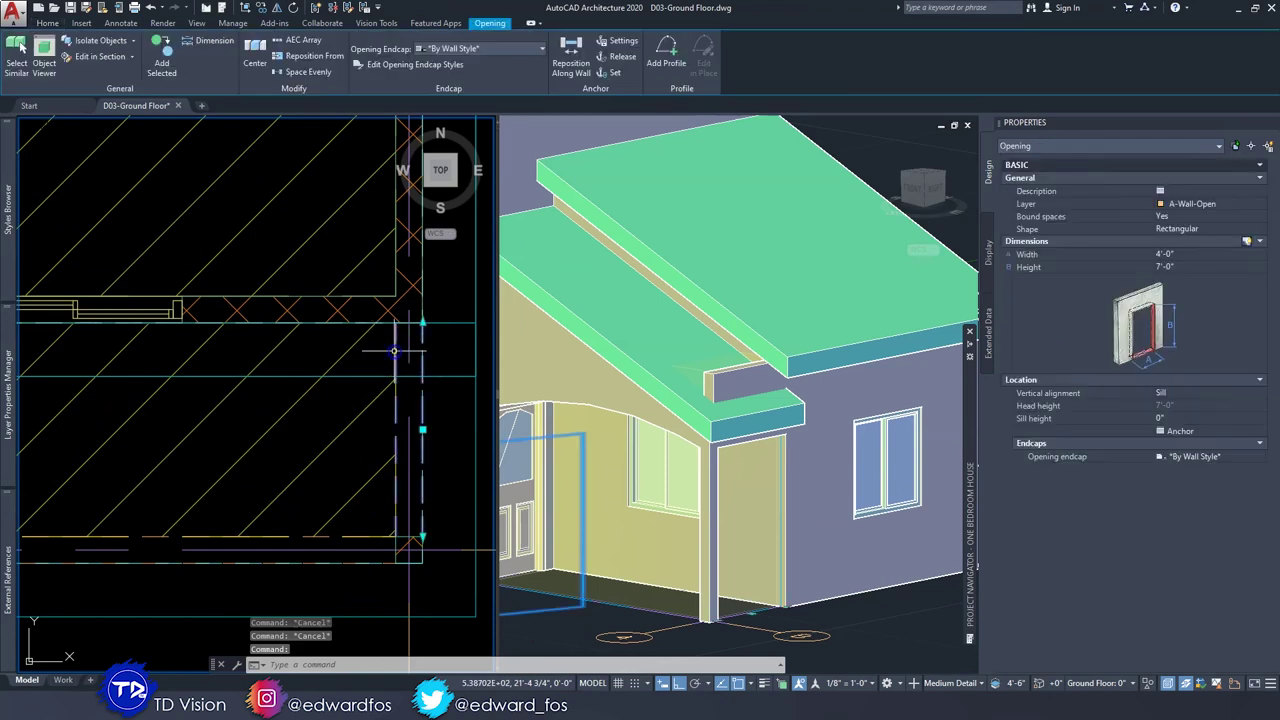
left_click(421, 325)
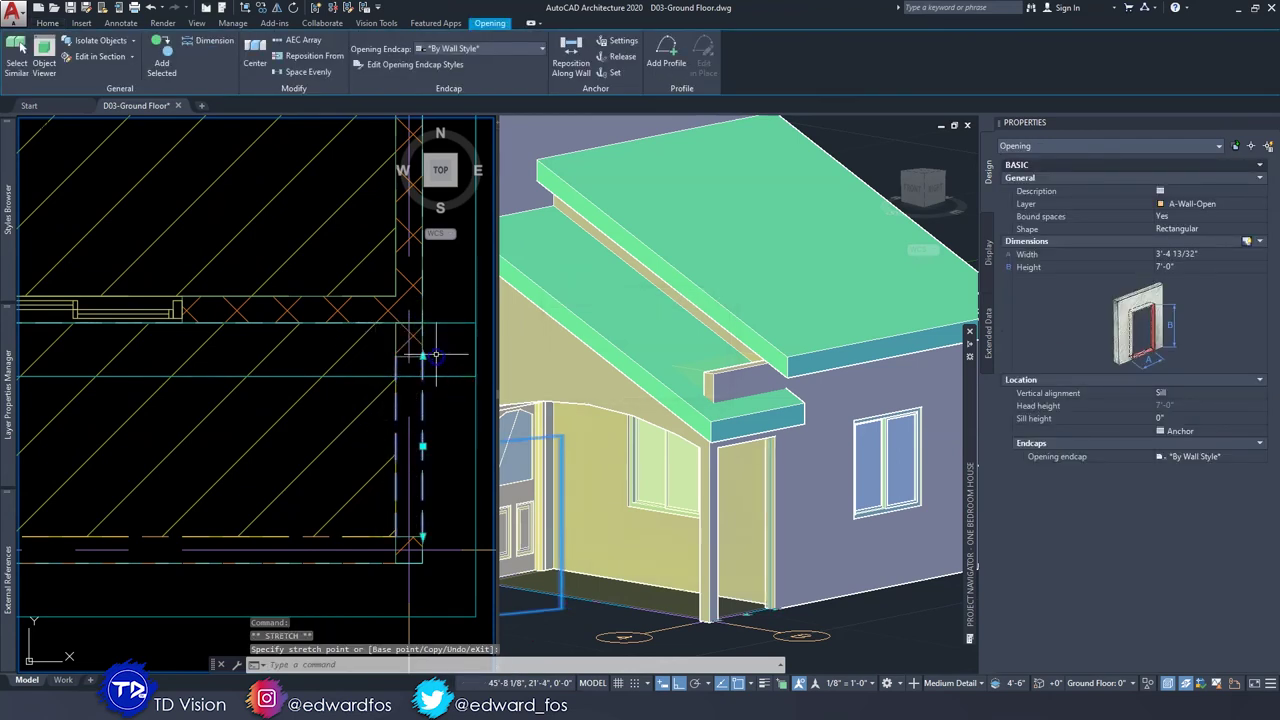
Break the east wall at grid 4 at the inner corner where it meets the south face of the wall behind the porch.
key("Escape")
scroll(428, 340, "up", 2)
left_click(411, 313)
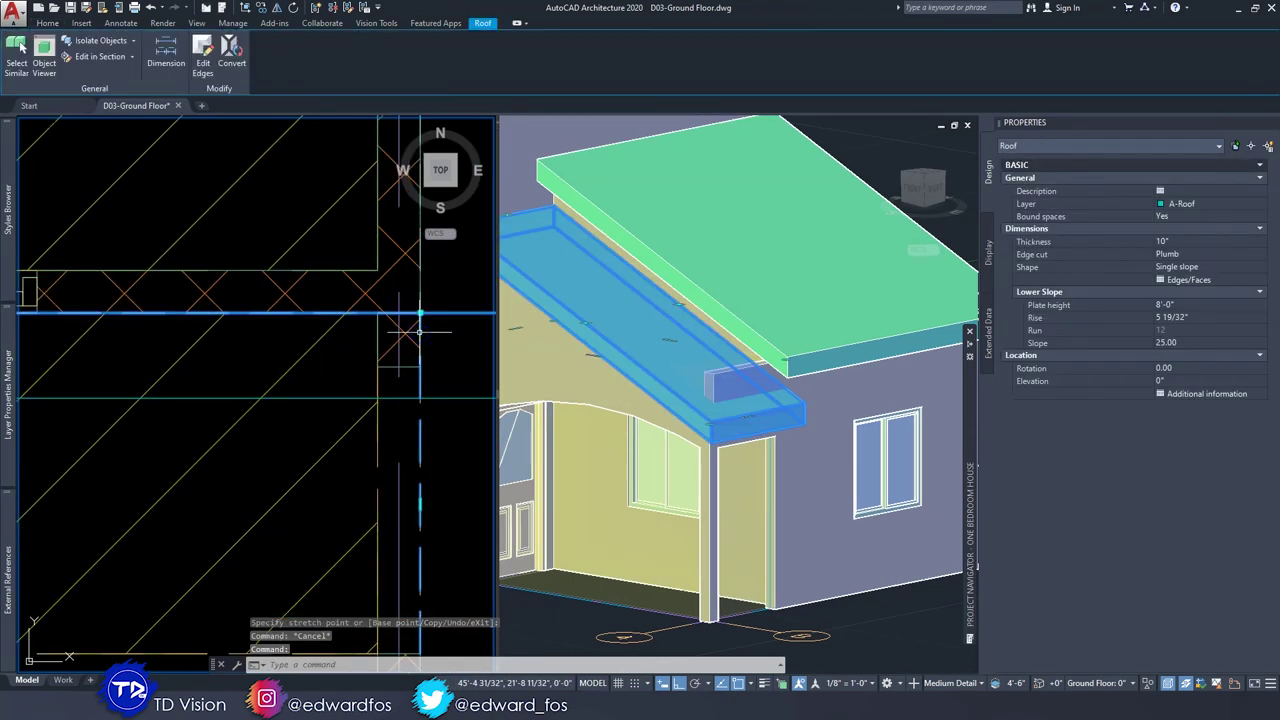
key("Escape")
left_click(410, 330)
middle_click_drag(383, 332, 287, 325)
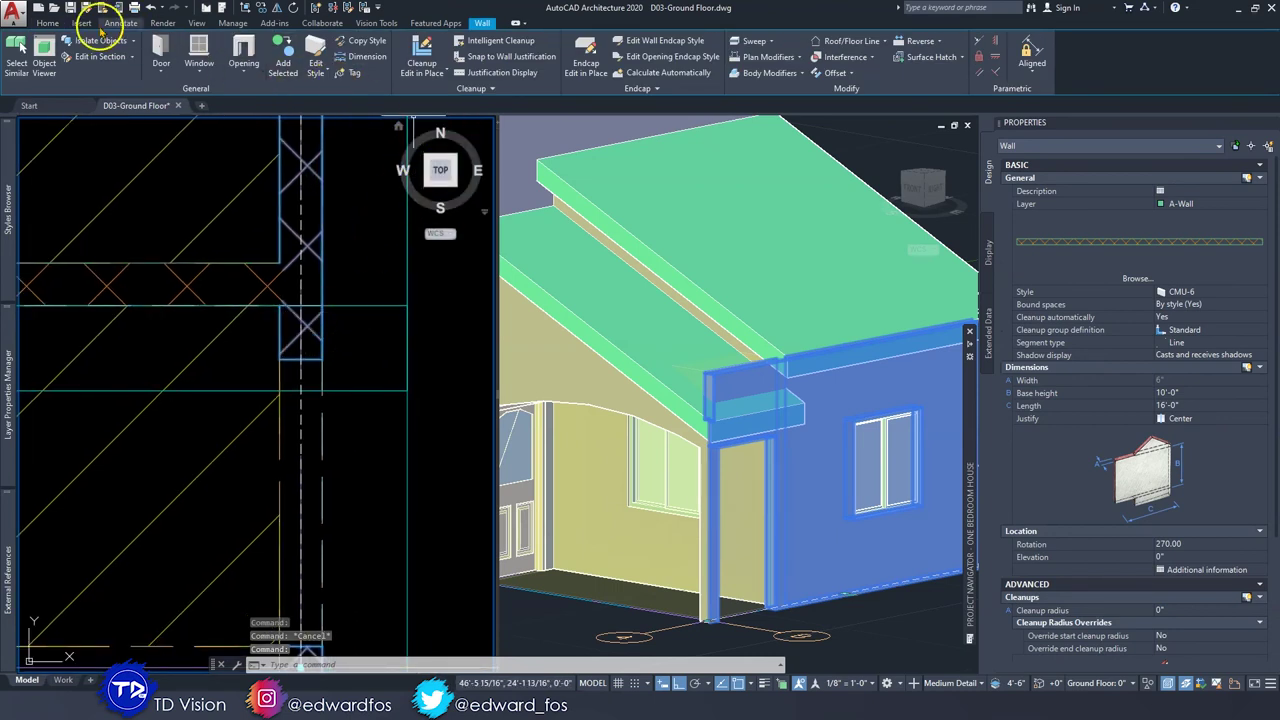
left_click(45, 22)
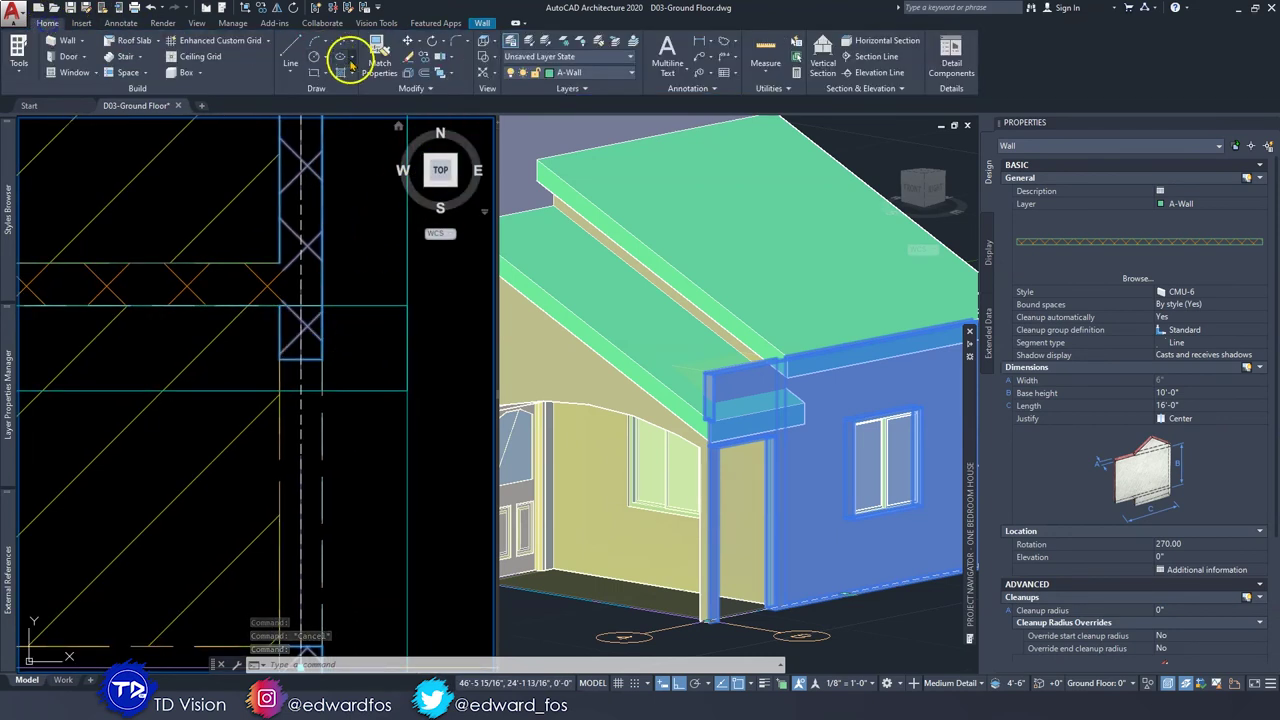
left_click(434, 85)
left_click(441, 138)
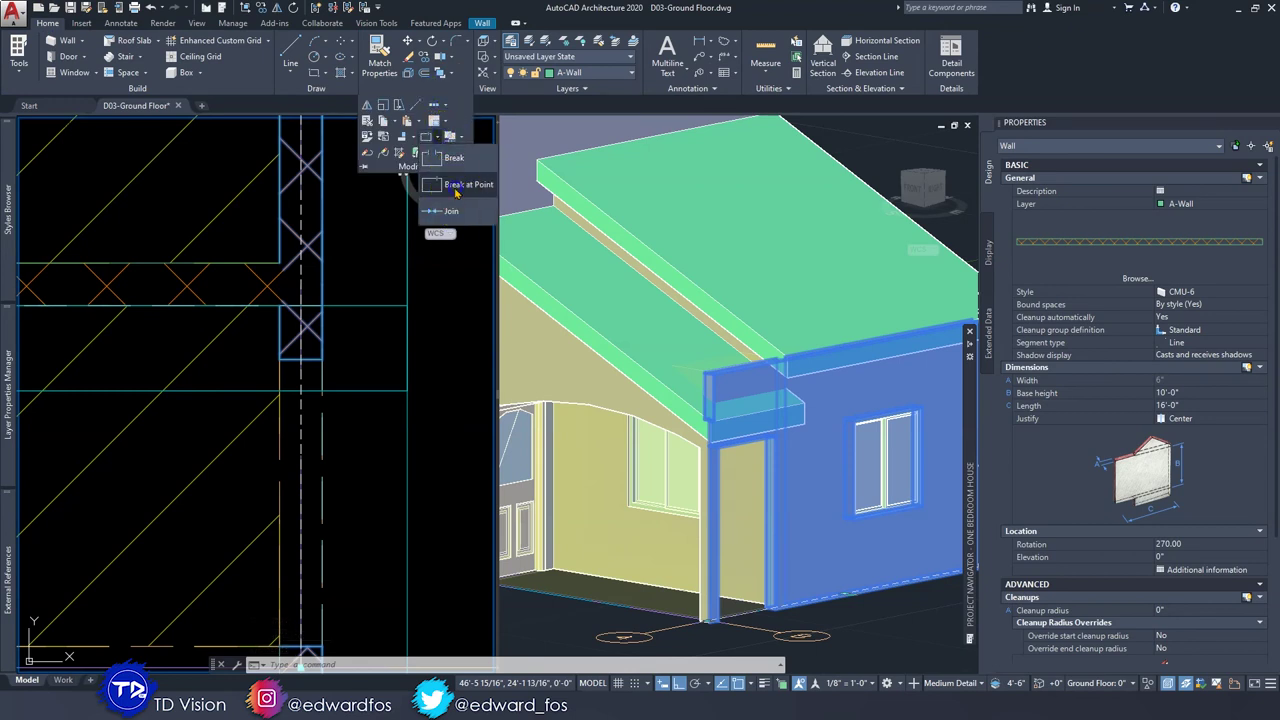
left_click(460, 186)
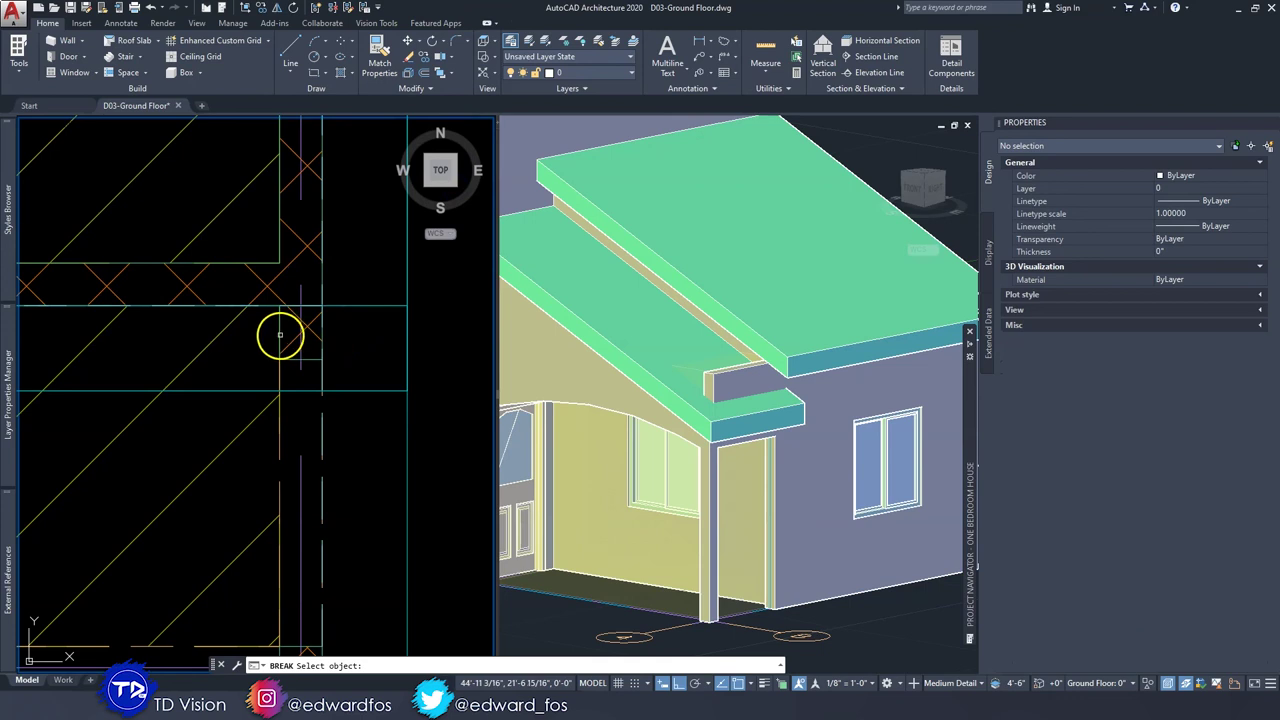
left_click(280, 335)
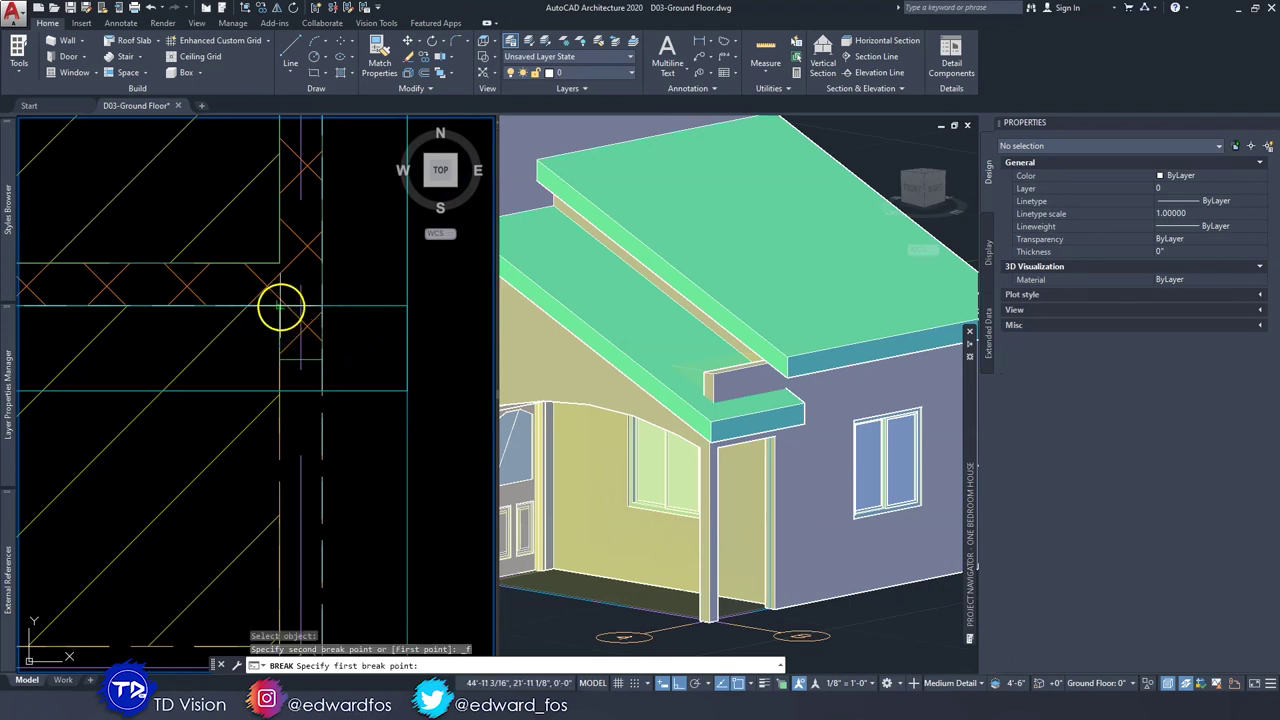
left_click(280, 309)
Set the base height of the separated porch segment of the grid 4 wall to 8'-0".
left_click(290, 341)
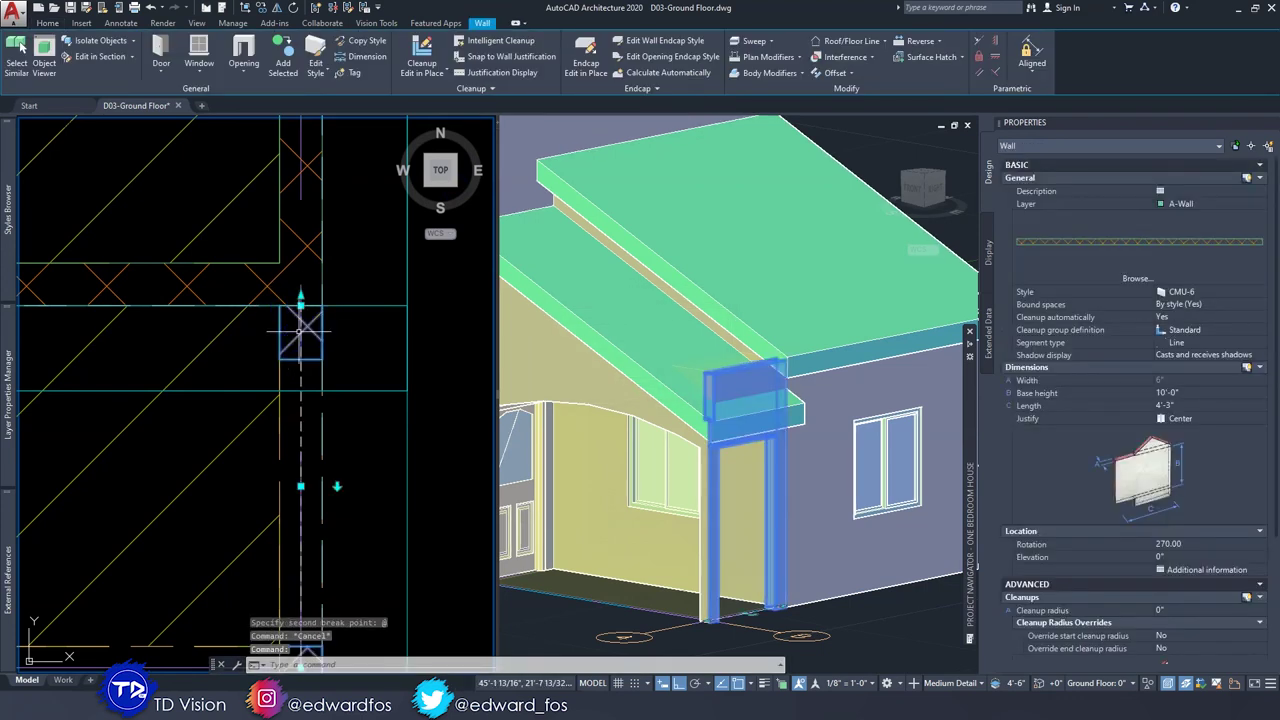
left_click(675, 381)
left_click(652, 364)
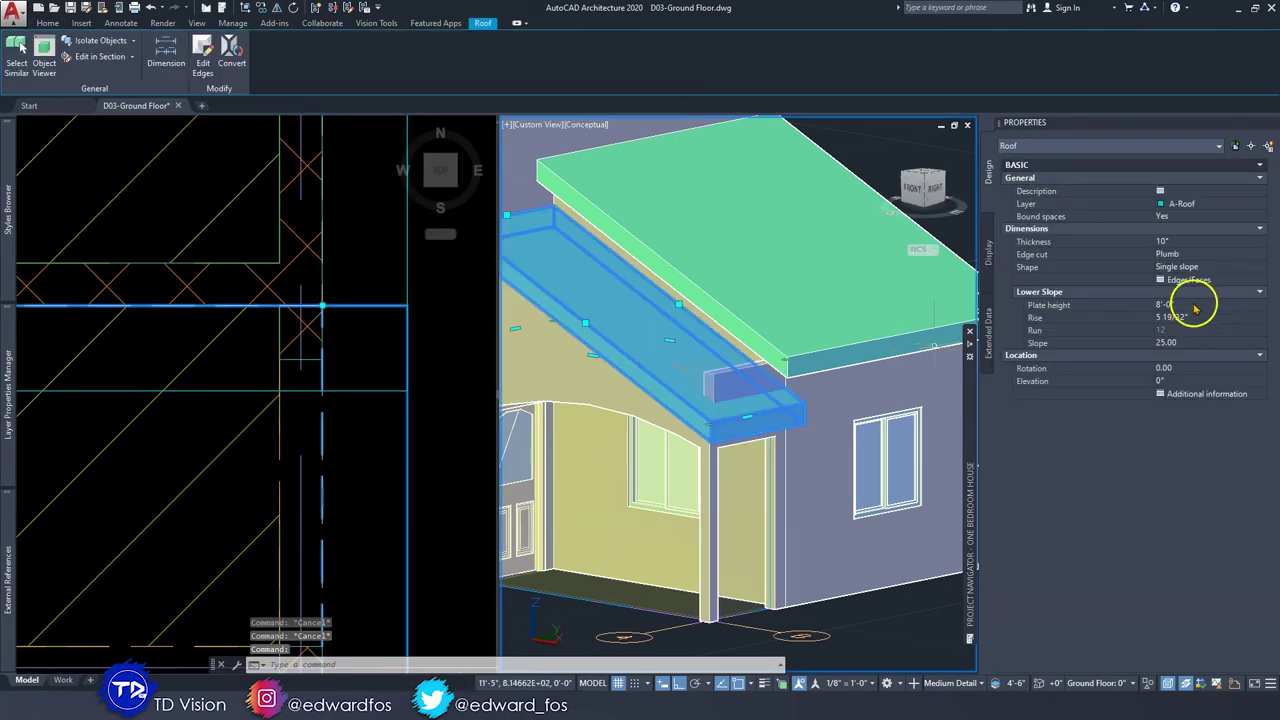
left_click(730, 391)
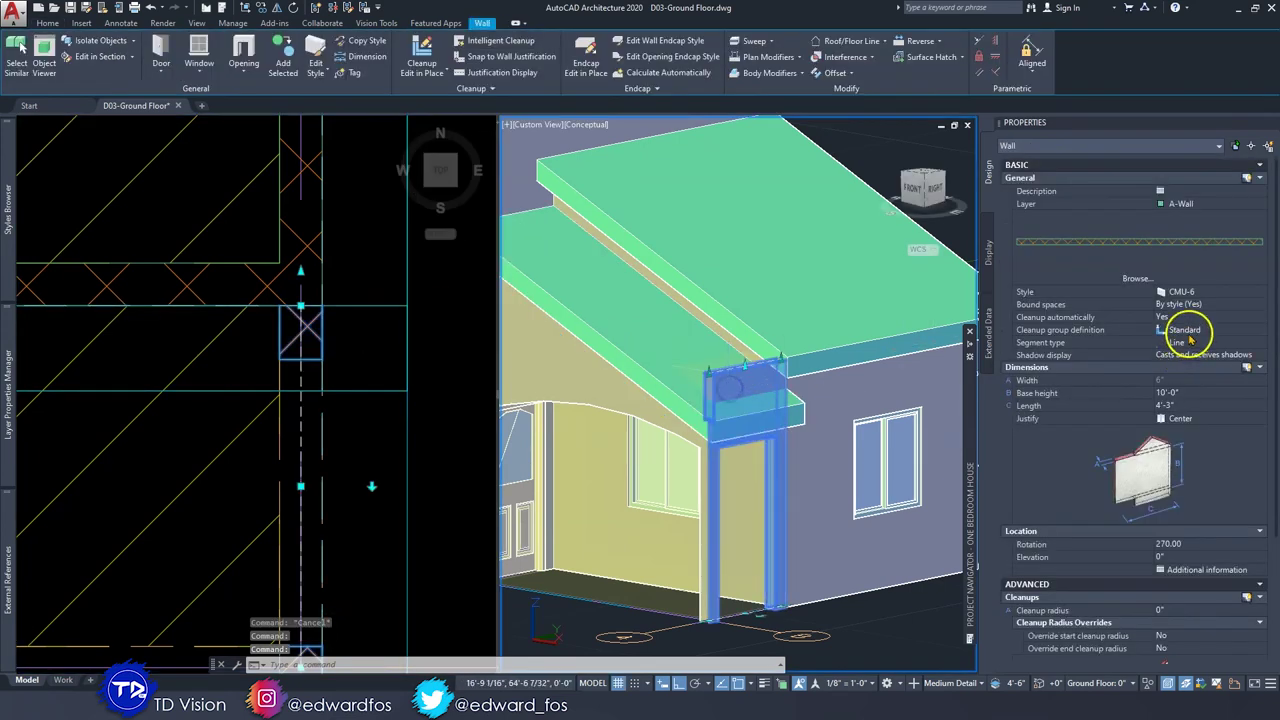
left_click(1188, 394)
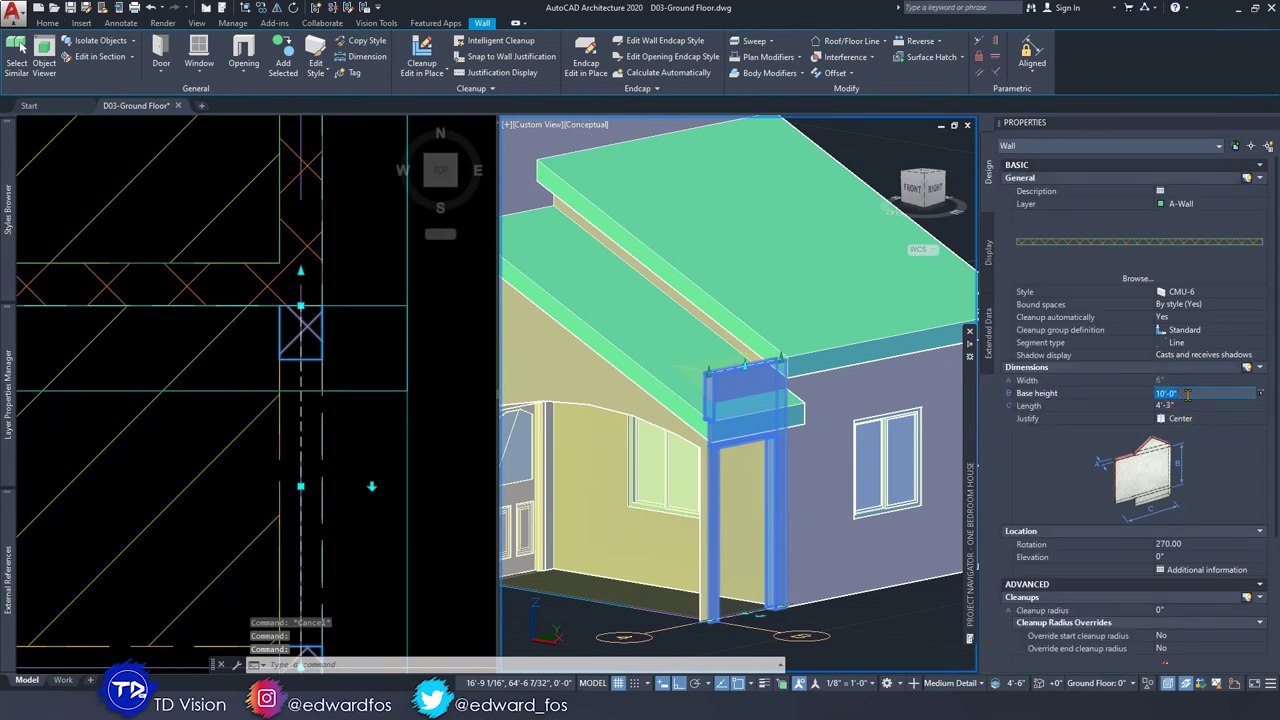
left_click(1188, 403)
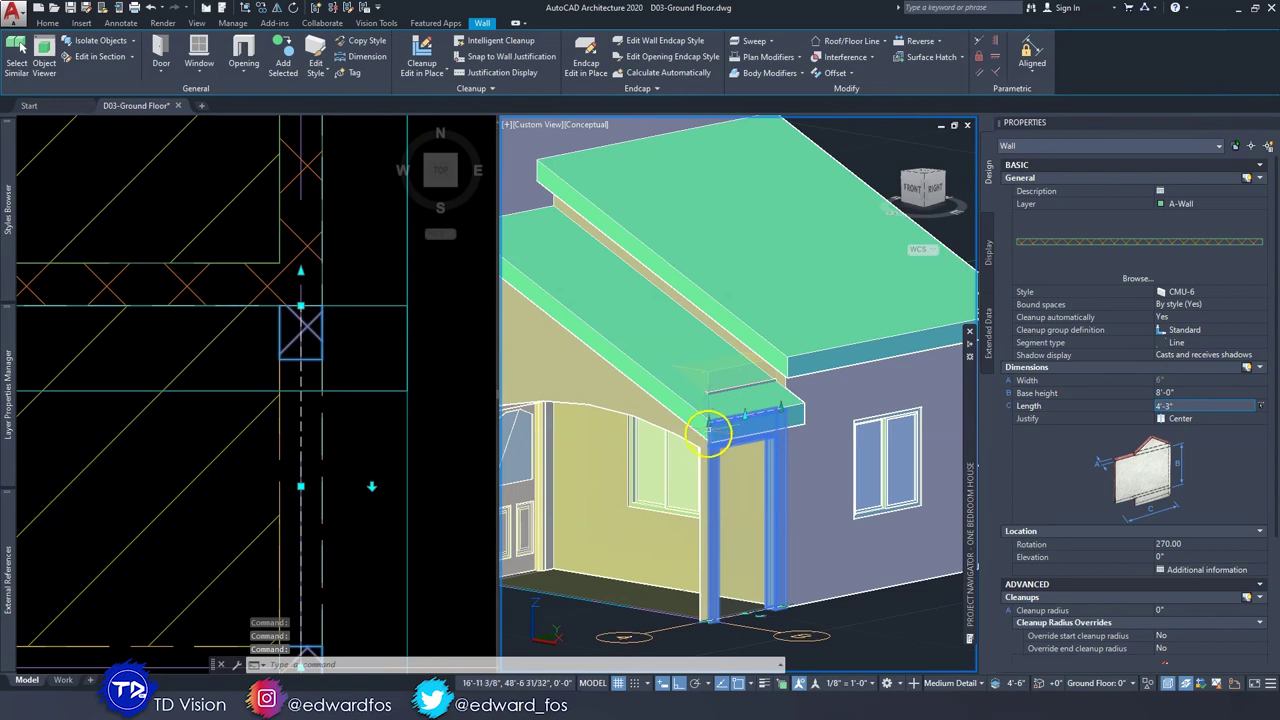
key("Escape")
key("Escape")
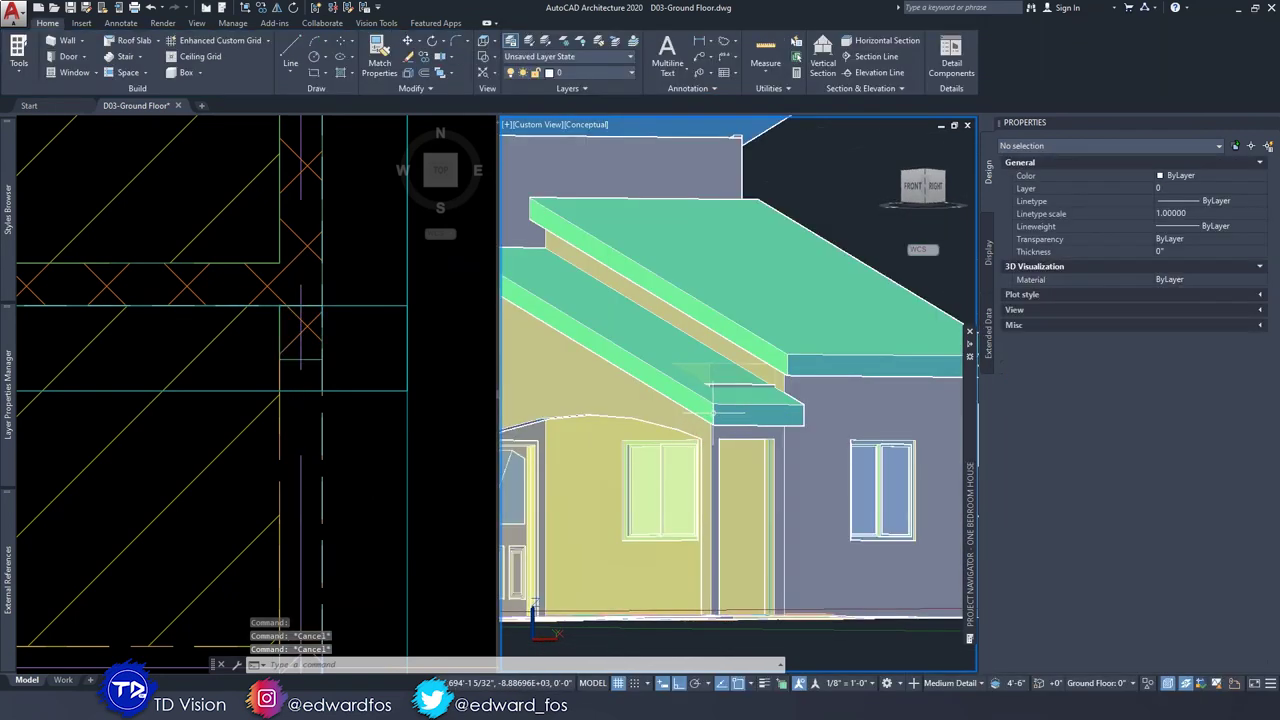
Set the ceiling height of the PORCH space protruding through the porch roof to 8'-0".
left_click(716, 385)
key("Escape")
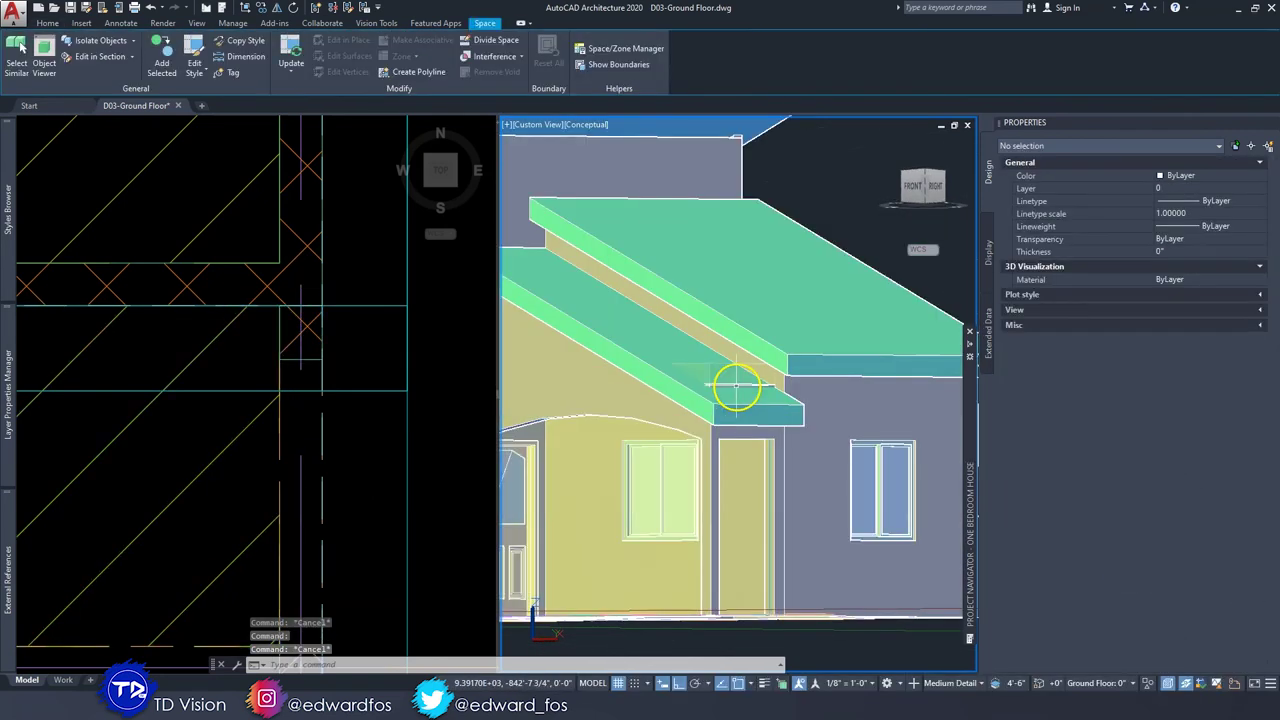
left_click(730, 386)
middle_click_drag(730, 387, 773, 422, "shift")
key("Escape")
key("Escape")
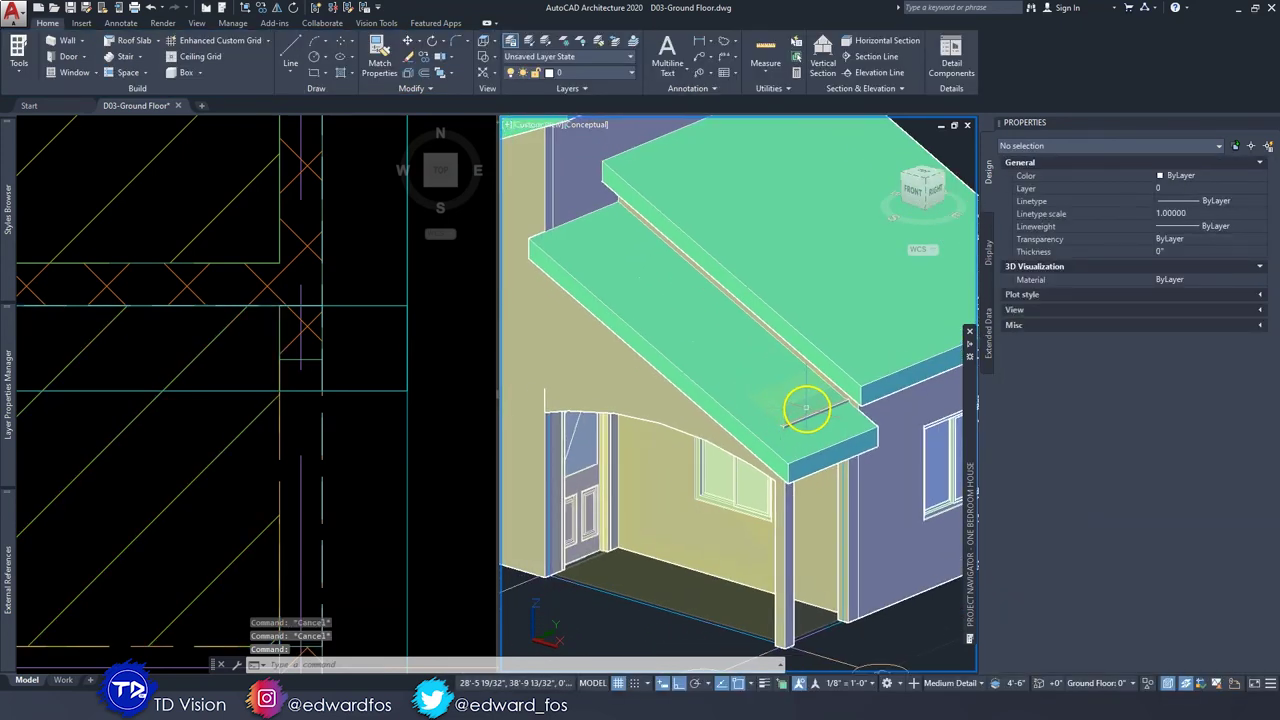
left_click(802, 421)
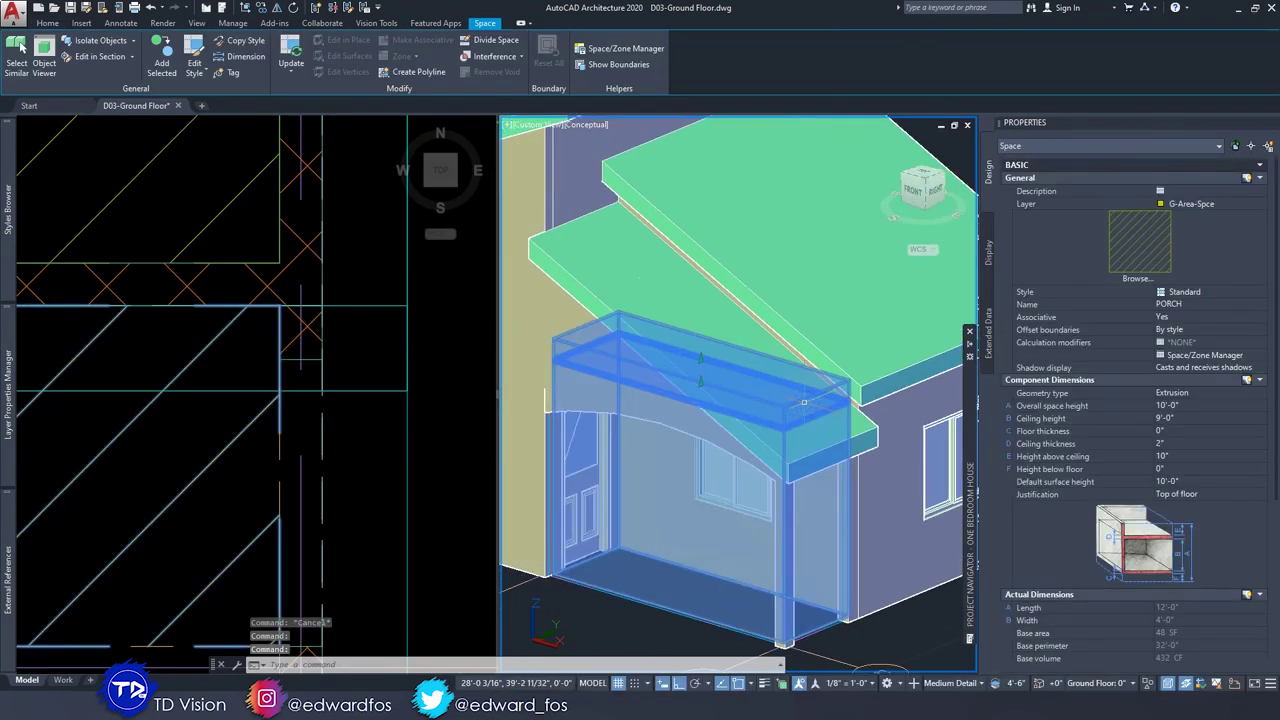
middle_click_drag(789, 421, 790, 404, "shift")
left_click(1188, 416)
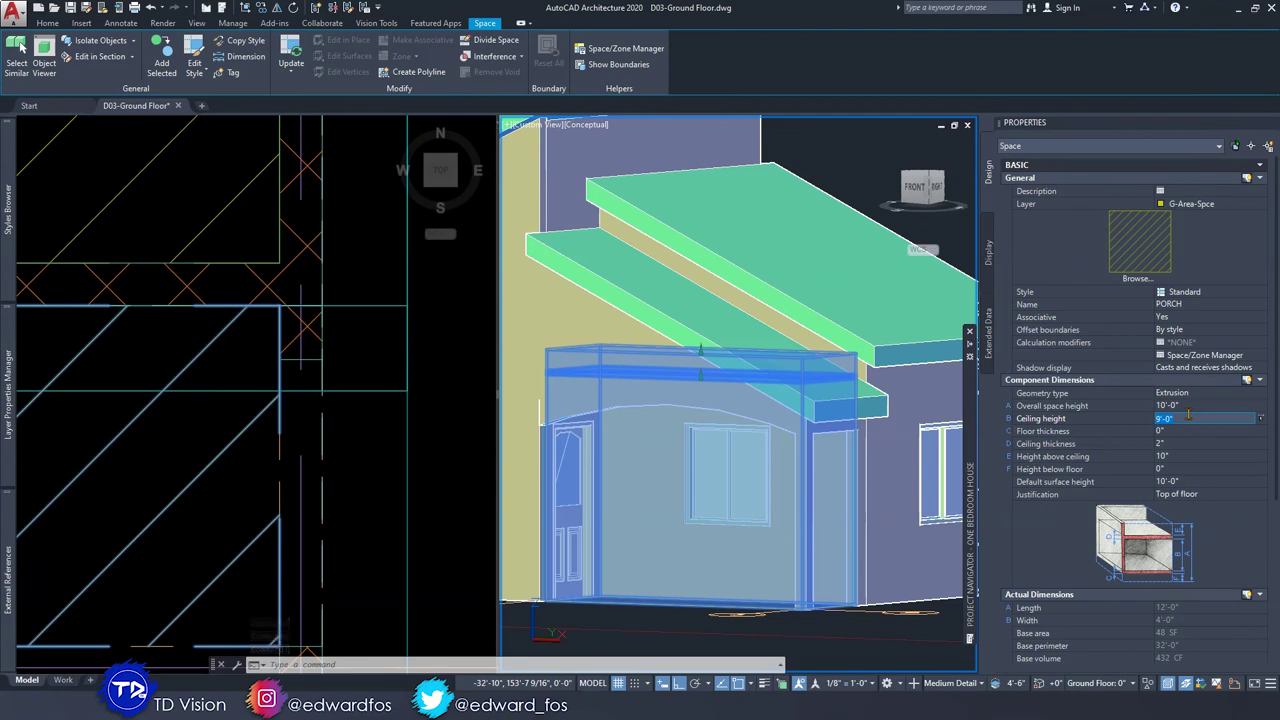
type("8'")
key("Tab")
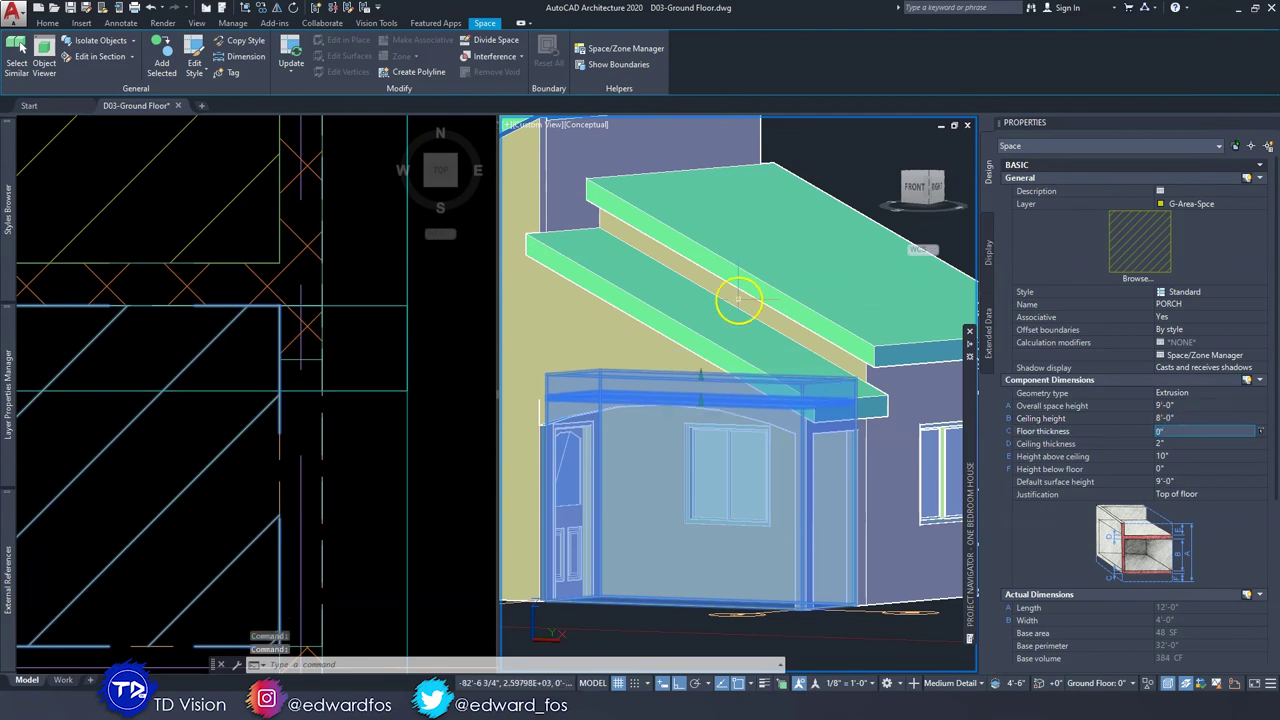
key("Escape")
Examine the finished roofs from the front and side, and switch to Photos to compare them with the thumbnail_09.jpg reference image.
mouse_move(694, 437)
middle_mouse_down("shift")
mouse_move(689, 403)
mouse_move(674, 460)
mouse_move(737, 423)
mouse_move(803, 411)
mouse_move(766, 429)
mouse_move(714, 426)
mouse_move(809, 403)
mouse_move(812, 424)
middle_mouse_up("shift")
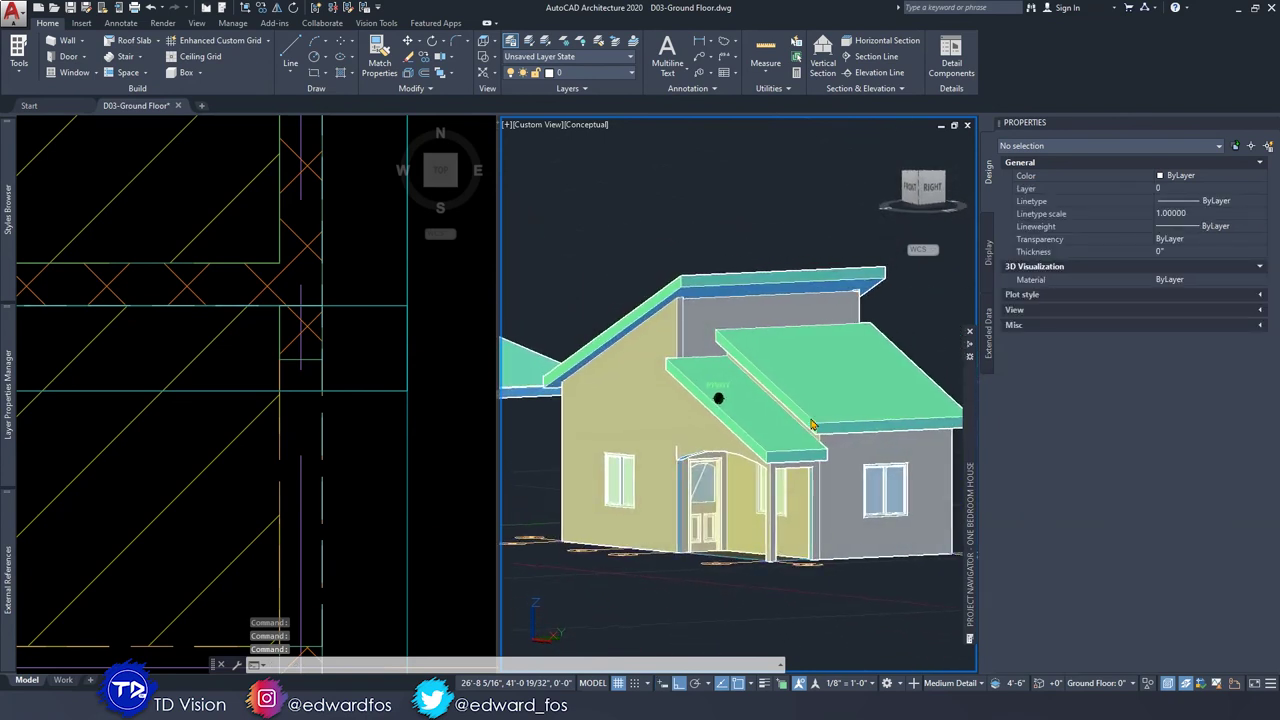
middle_click_drag(811, 425, 811, 425, "shift")
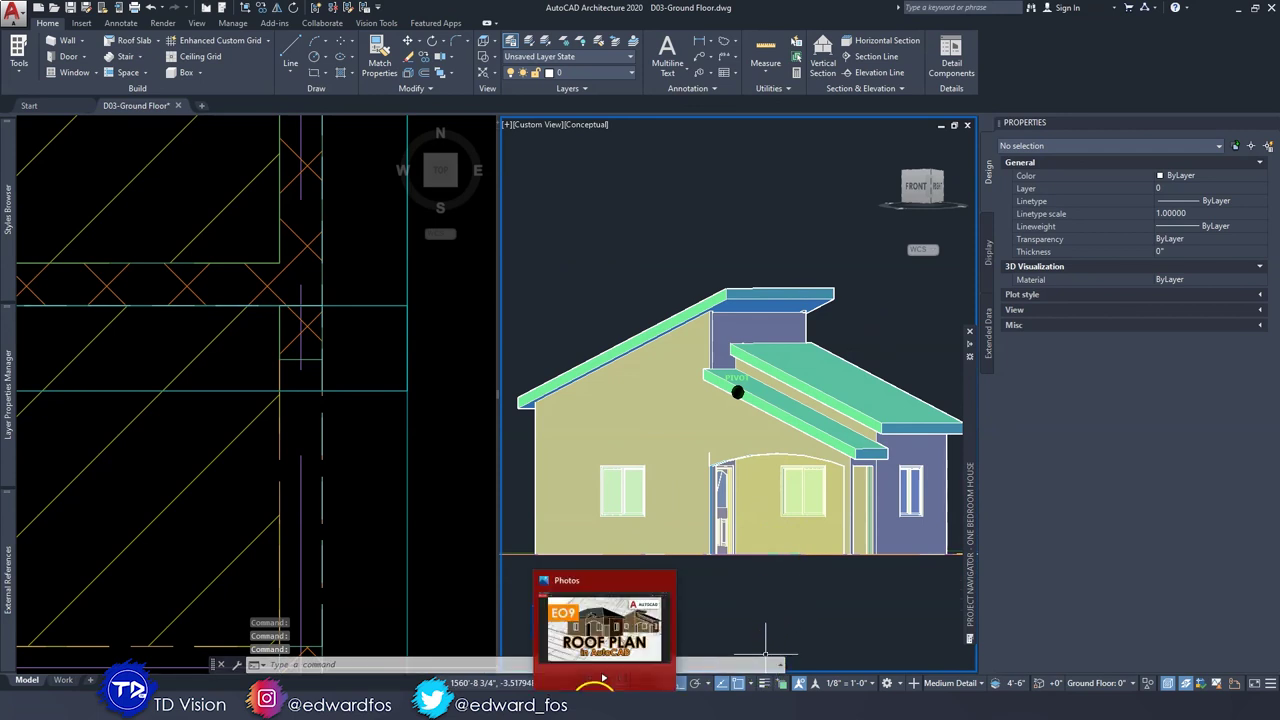
left_click(603, 679)
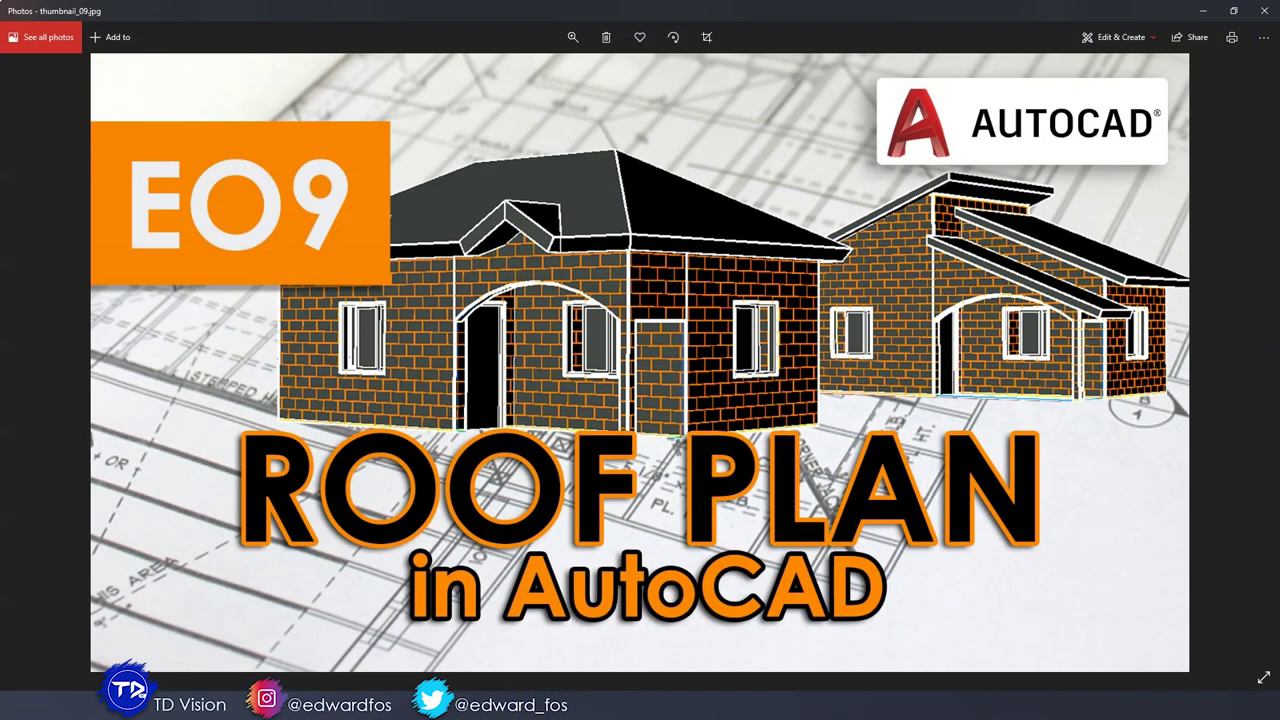